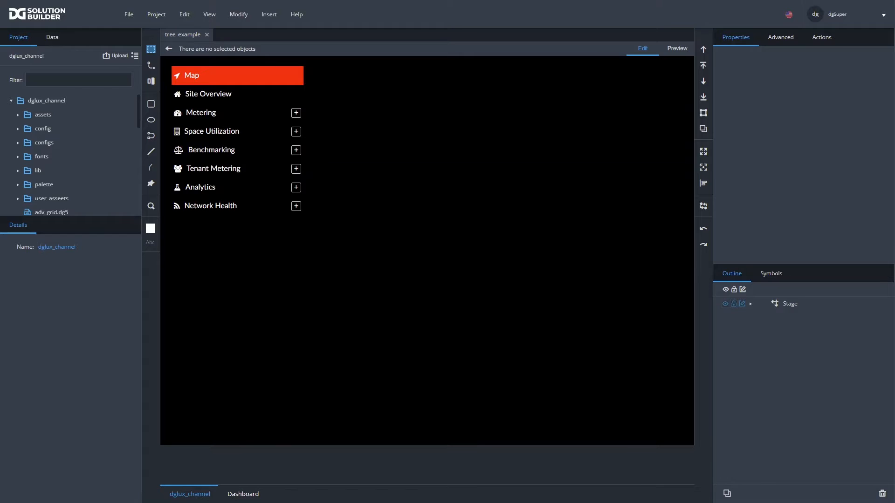
# Preview the navigation tree and test expanding Metering and Sub Meter Snapshot, selecting their sub-items, and collapsing Metering
pyautogui.click(673, 48)
pyautogui.click(291, 113)
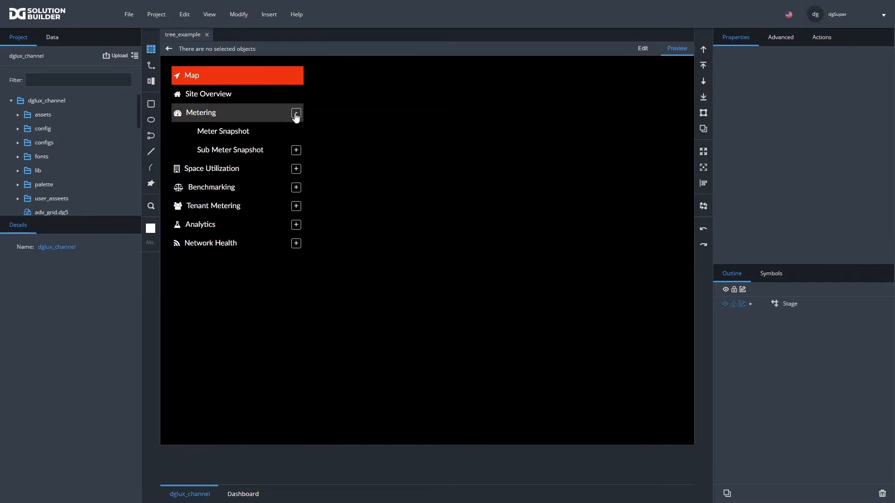
pyautogui.click(295, 150)
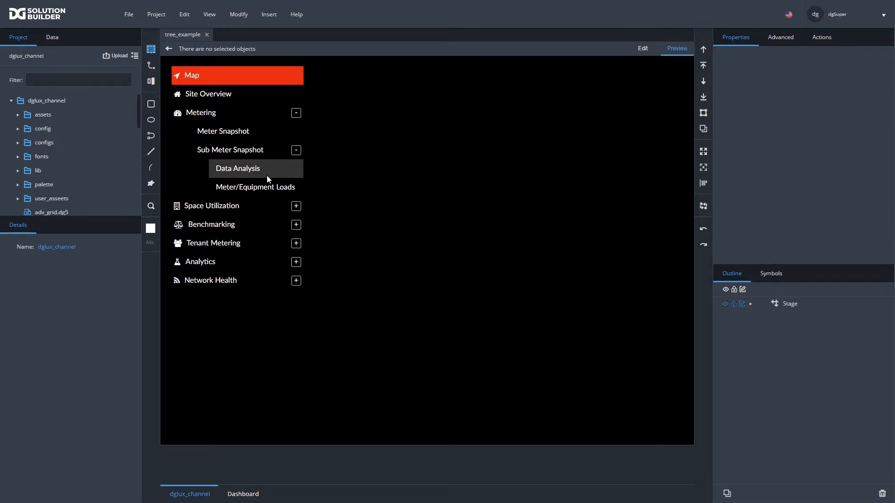
pyautogui.click(238, 172)
pyautogui.click(243, 192)
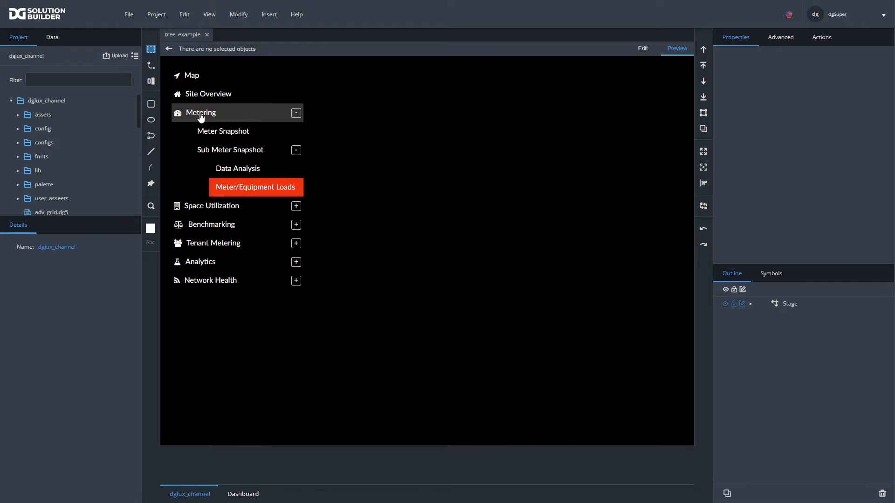
pyautogui.click(294, 115)
pyautogui.click(292, 119)
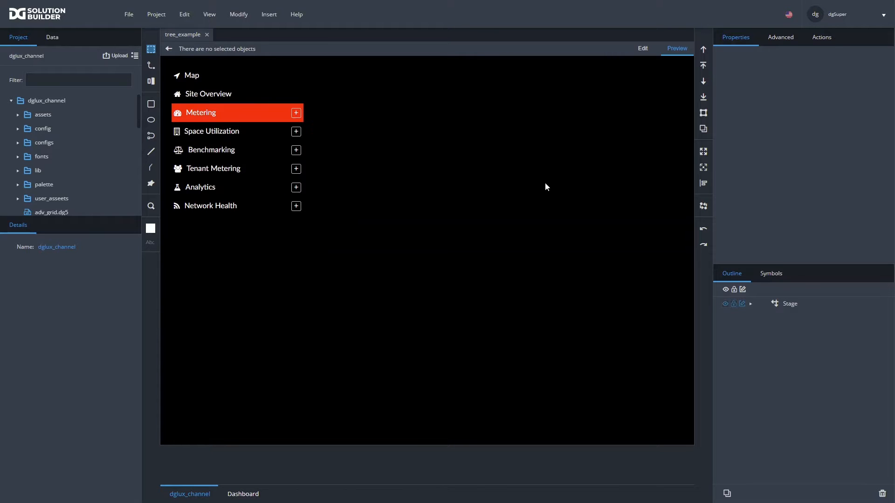
# Select the navMenu_2 symbol under Stage and set its cur_id property to 14
pyautogui.click(787, 305)
pyautogui.click(751, 304)
pyautogui.click(788, 317)
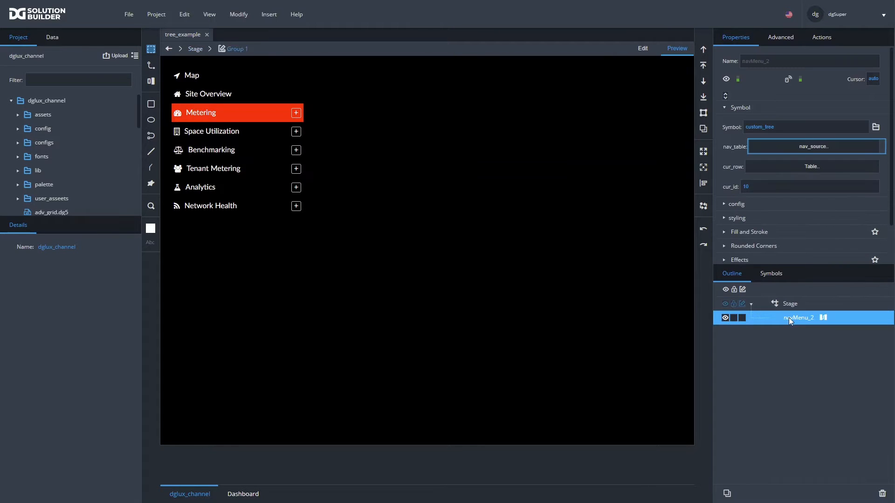
pyautogui.click(755, 186)
pyautogui.write('14')
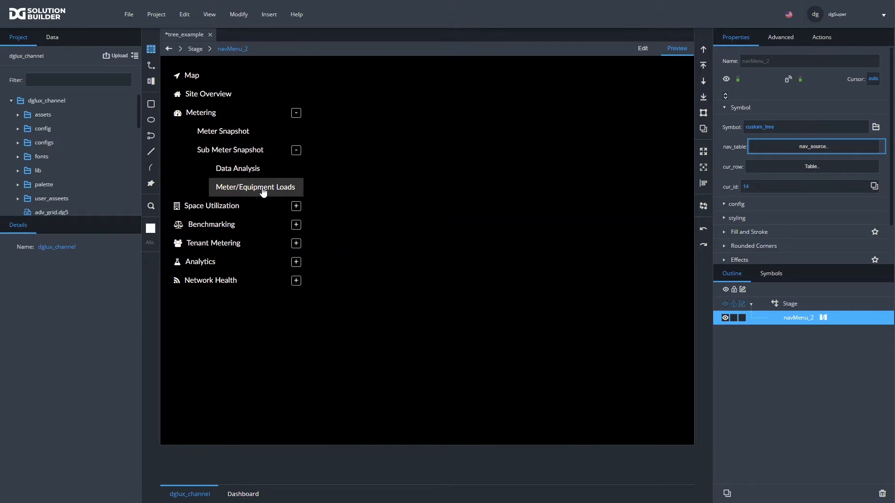
pyautogui.click(318, 193)
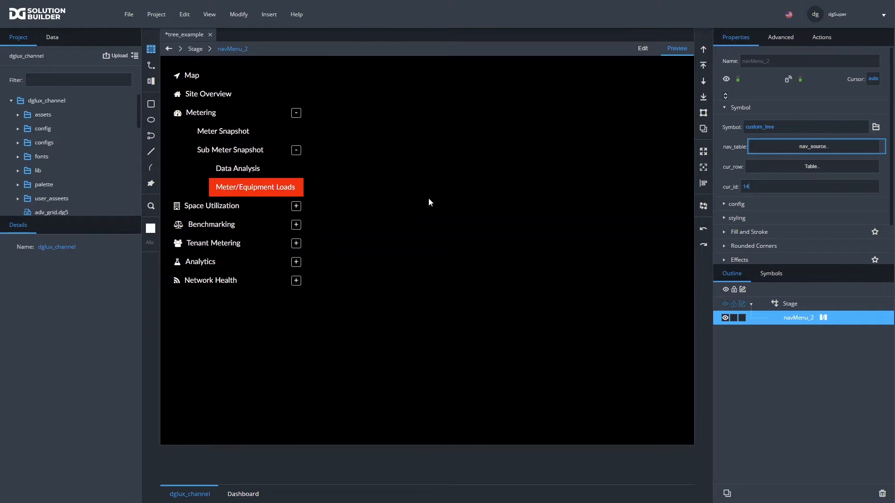
# Open the dataflow of navMenu_2 and move its window clear of the navigation tree
pyautogui.click(823, 318)
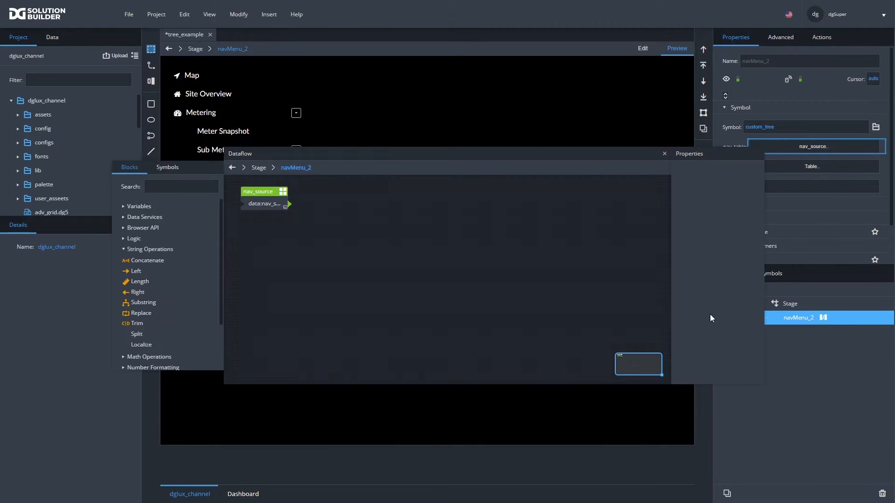
pyautogui.moveTo(221, 242); pyautogui.dragTo(393, 222)
pyautogui.moveTo(429, 156); pyautogui.dragTo(489, 173)
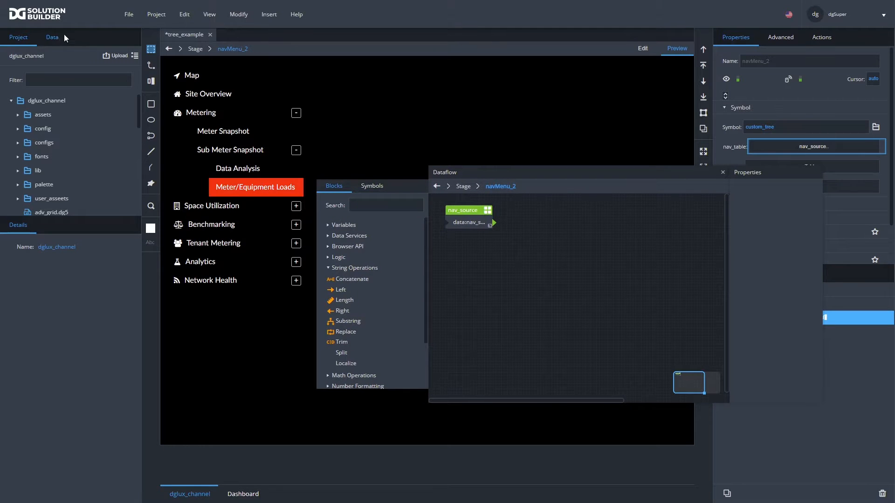
# Browse the data tree through downstream, BACnet and Fresco_Network, expanding the Lighting Controller node
pyautogui.click(53, 38)
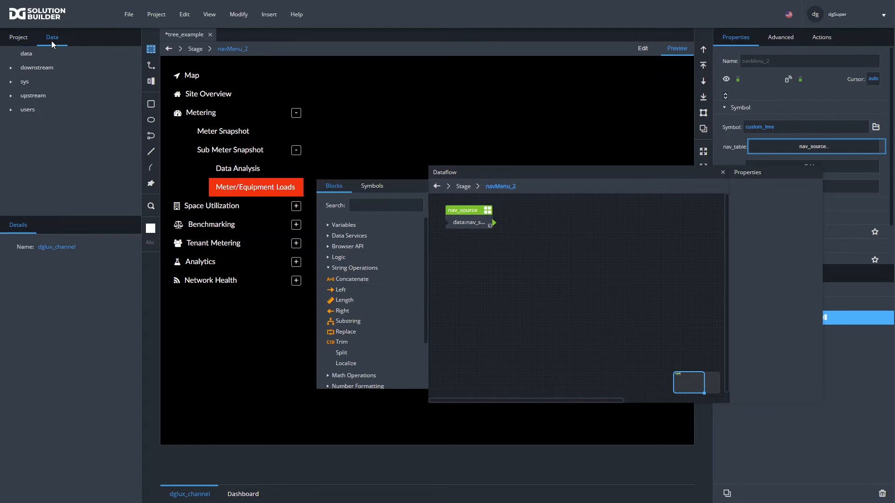
pyautogui.click(11, 68)
pyautogui.click(17, 82)
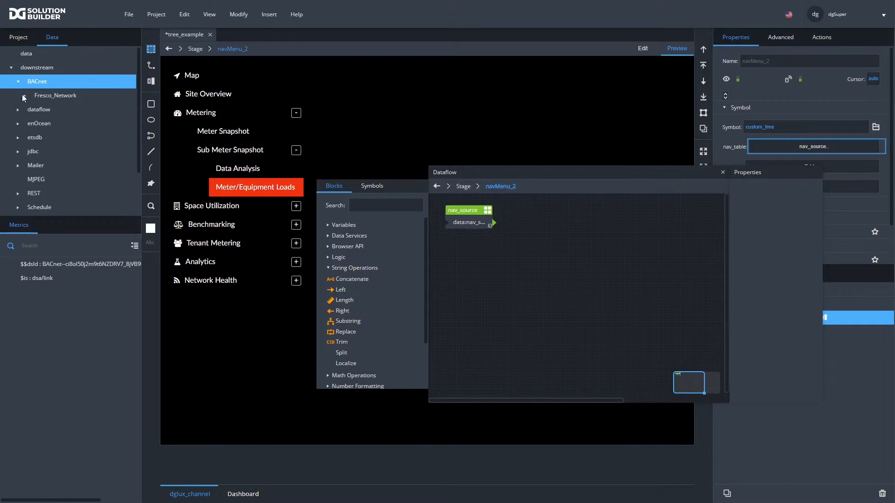
pyautogui.click(25, 97)
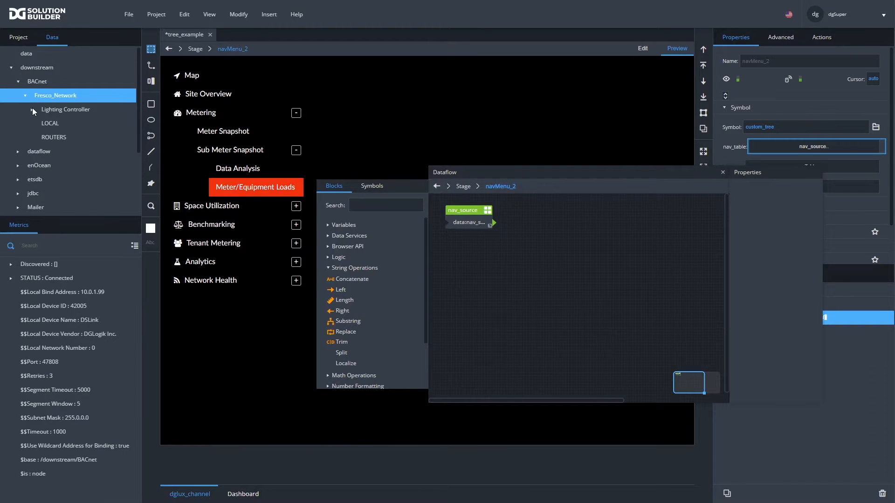
pyautogui.click(32, 110)
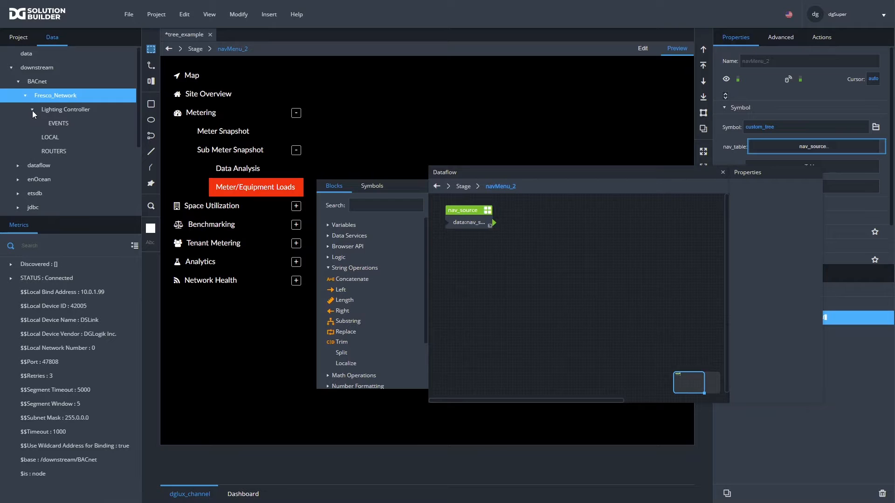
# Examine the data table of the nav_source block, then close the table and the dataflow
pyautogui.click(468, 214)
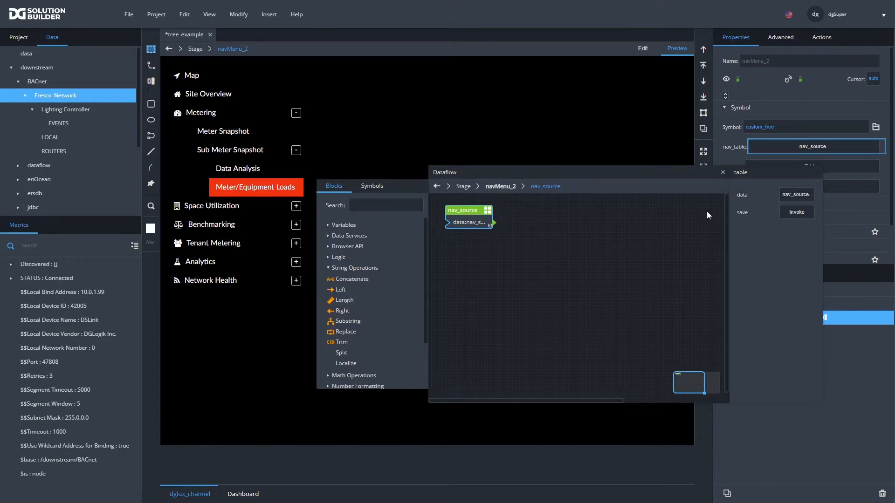
pyautogui.click(787, 195)
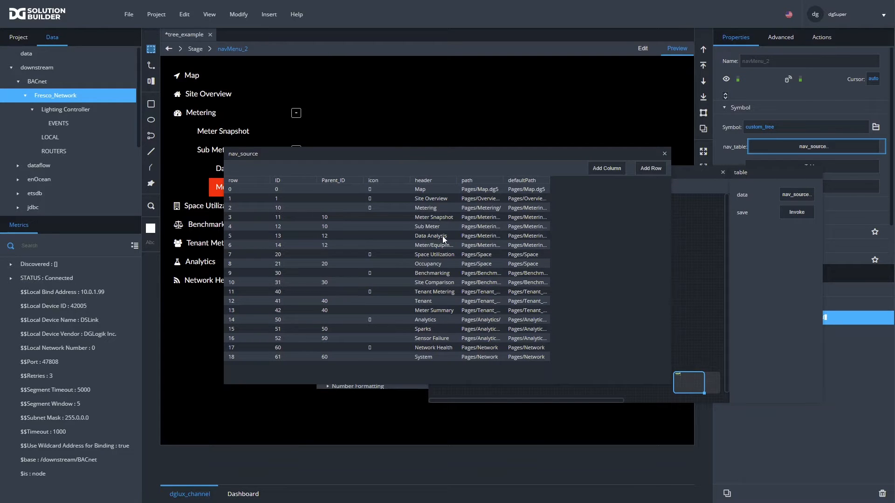
pyautogui.click(665, 154)
pyautogui.click(723, 173)
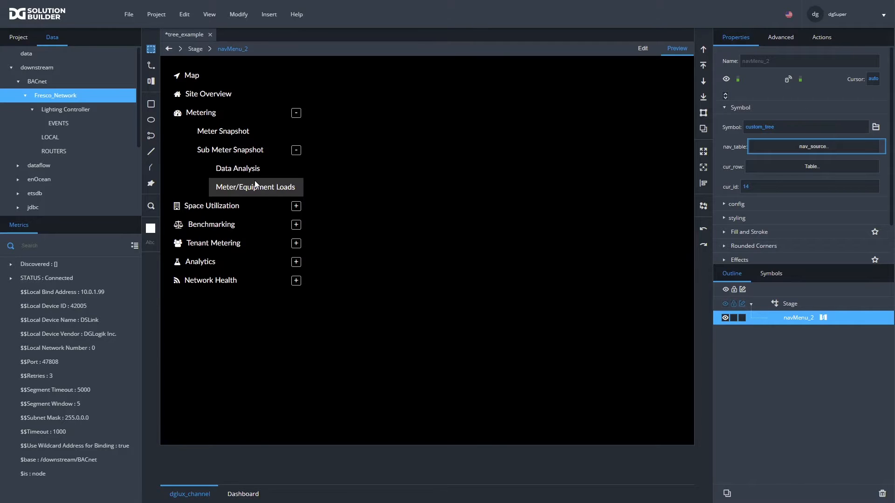
# Choose Meter/Equipment Loads in the previewed menu and show the metrics of the Lighting Controller node
pyautogui.click(254, 181)
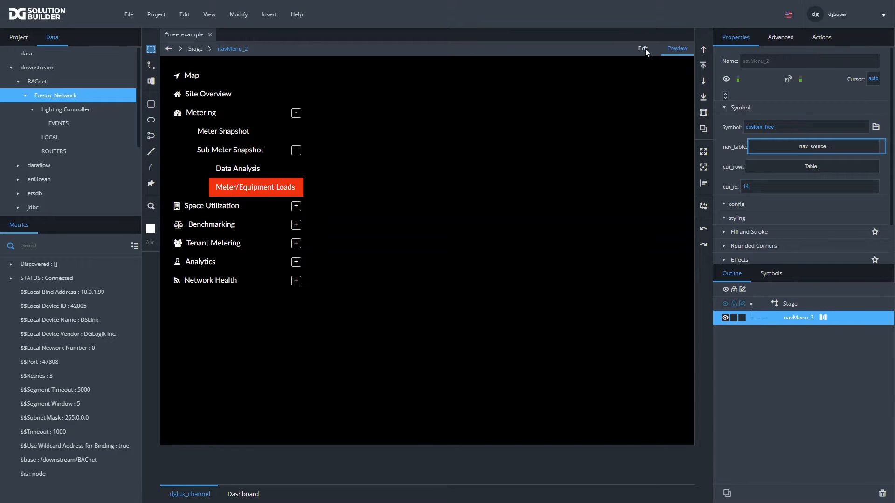
pyautogui.click(55, 109)
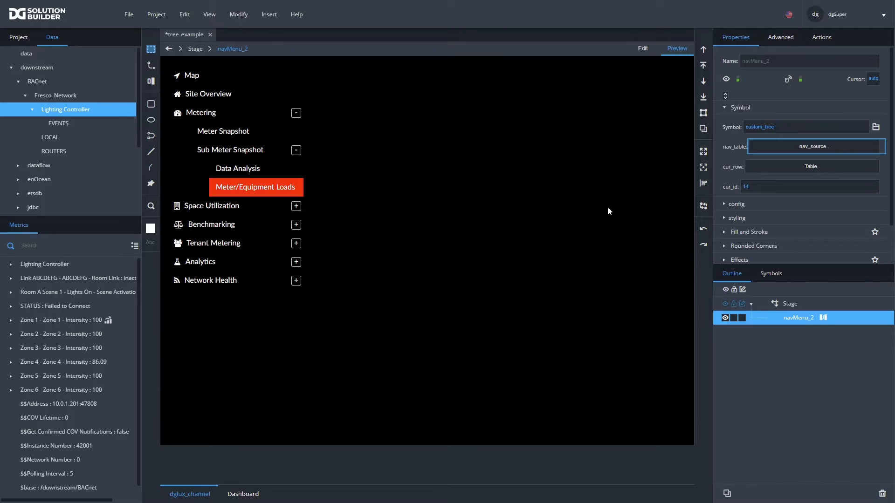
# Reopen the nav_source table from the navMenu_2 dataflow and inspect its path and defaultPath columns
pyautogui.click(824, 319)
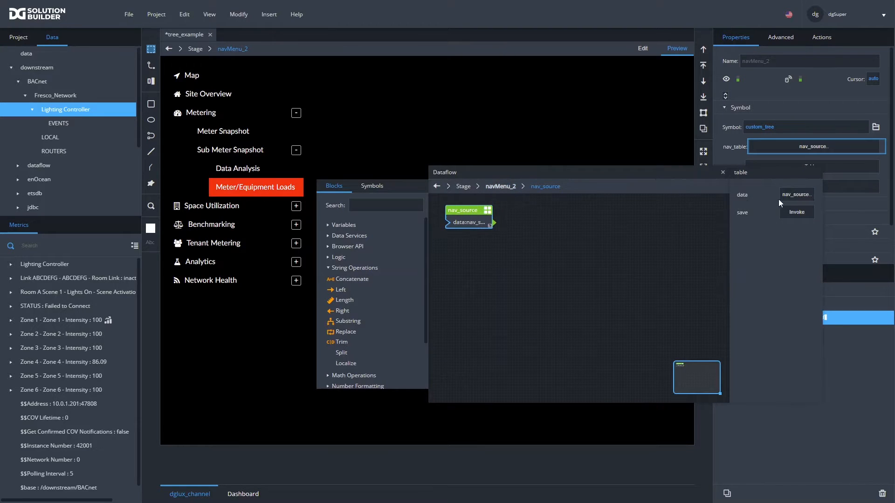
pyautogui.click(792, 195)
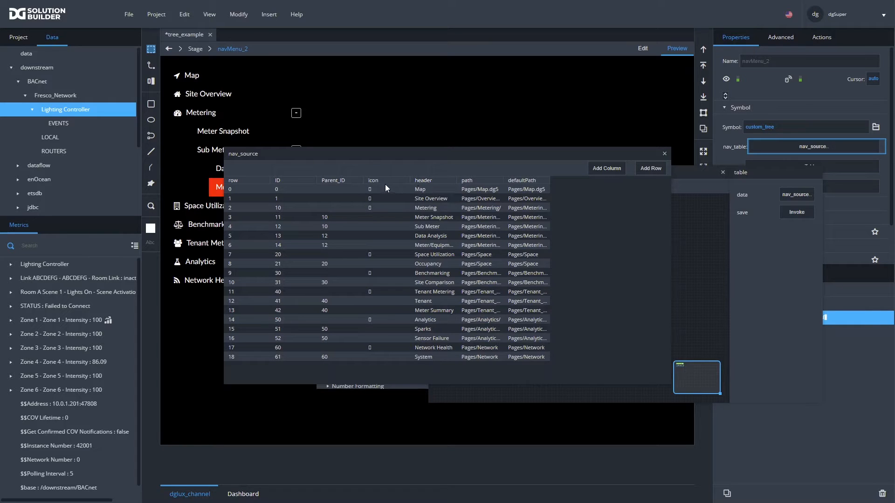
pyautogui.click(476, 183)
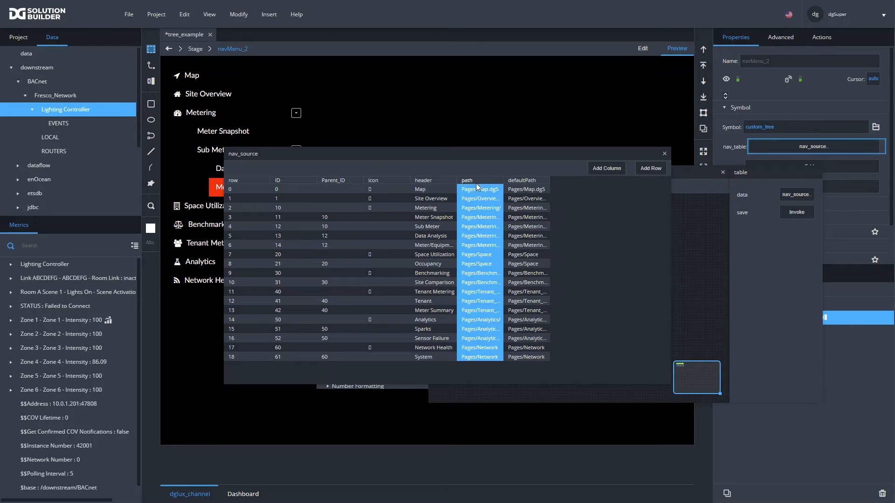
pyautogui.click(538, 179)
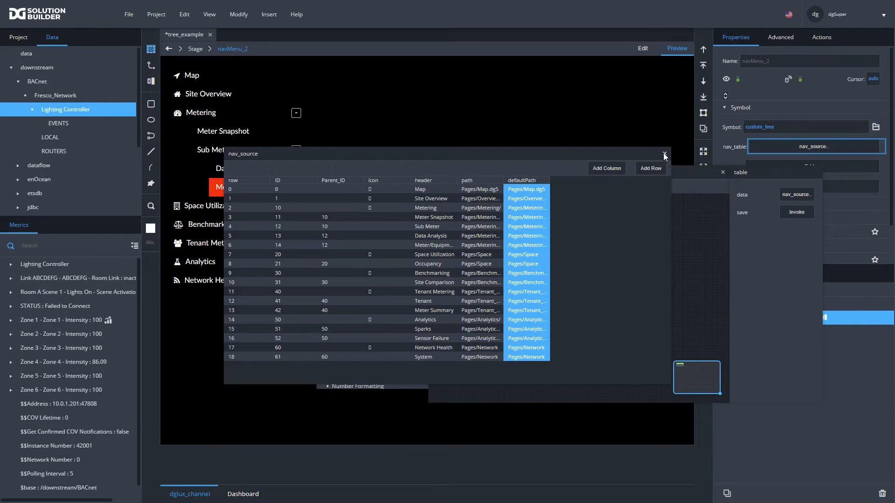
# View the cur_row table of navMenu_2 while selecting Meter Snapshot in the menu, then close that table
pyautogui.moveTo(701, 174); pyautogui.dragTo(658, 268)
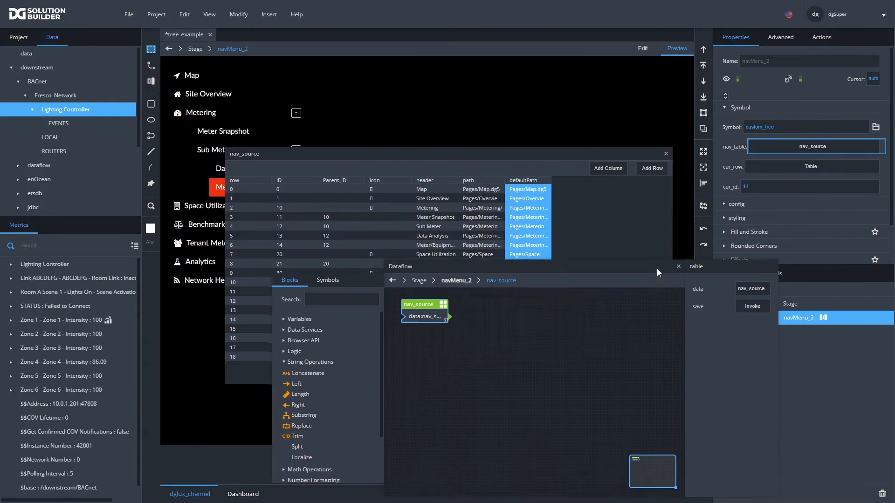
pyautogui.click(768, 169)
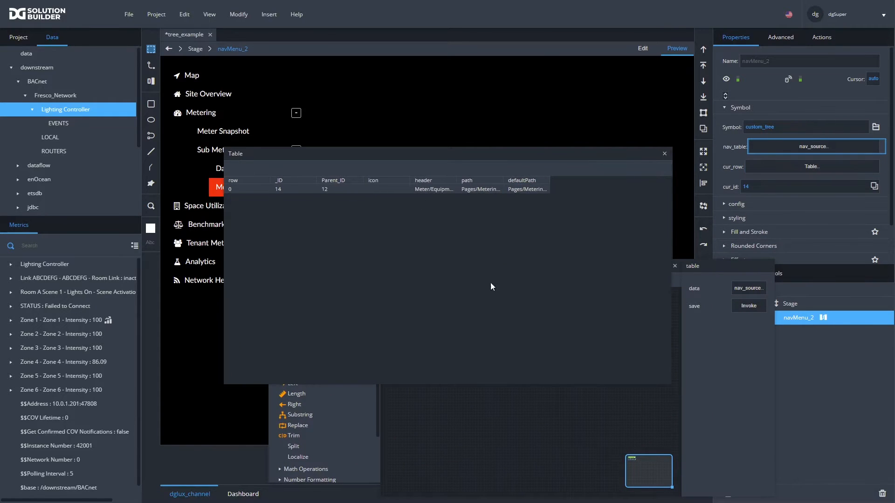
pyautogui.moveTo(535, 156); pyautogui.dragTo(668, 87)
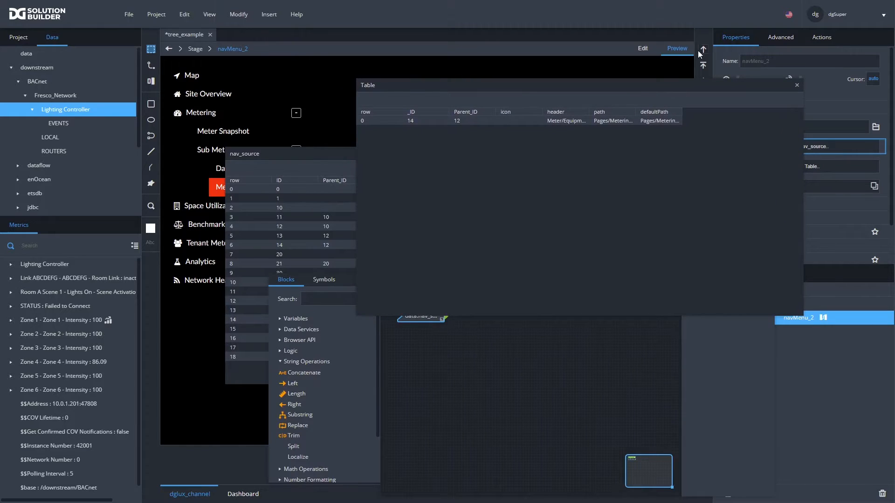
pyautogui.click(236, 132)
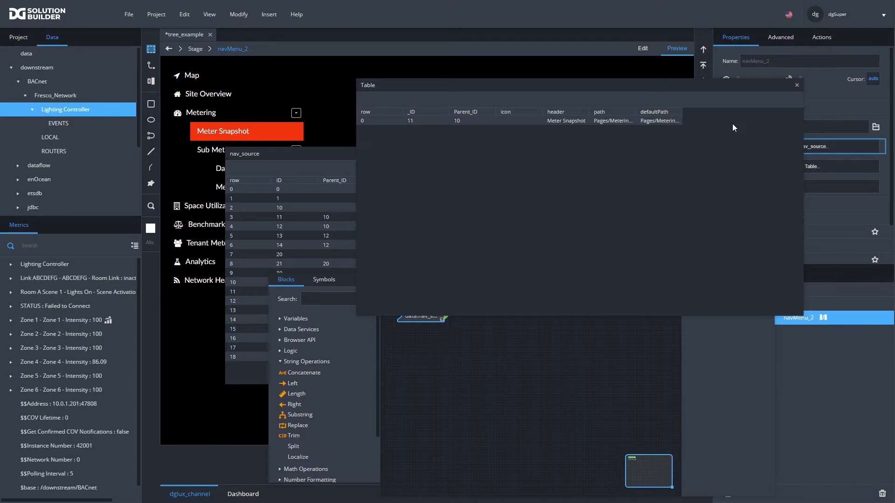
pyautogui.click(796, 86)
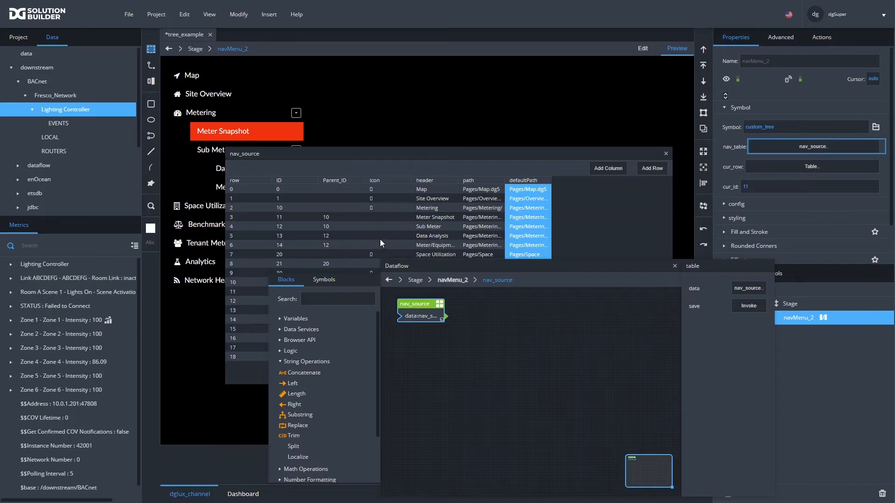
# Inspect the ID, Parent_ID, icon and header columns of nav_source, then close the table and the dataflow
pyautogui.click(285, 181)
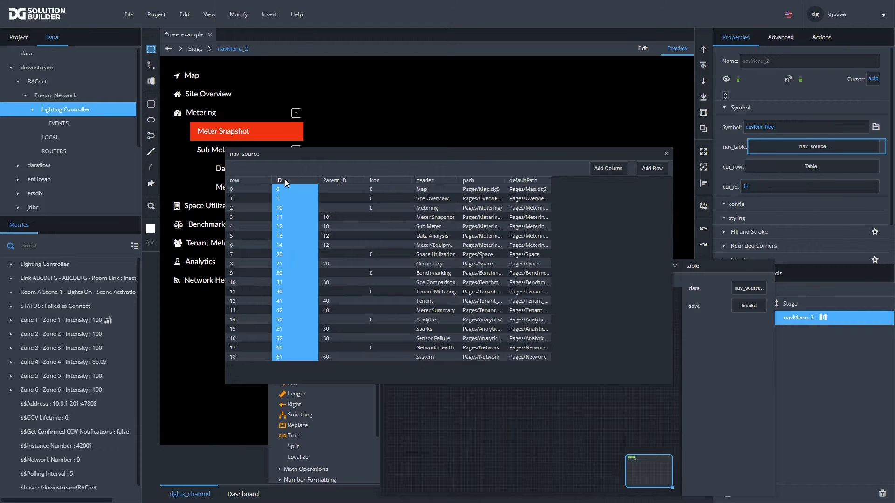
pyautogui.click(337, 179)
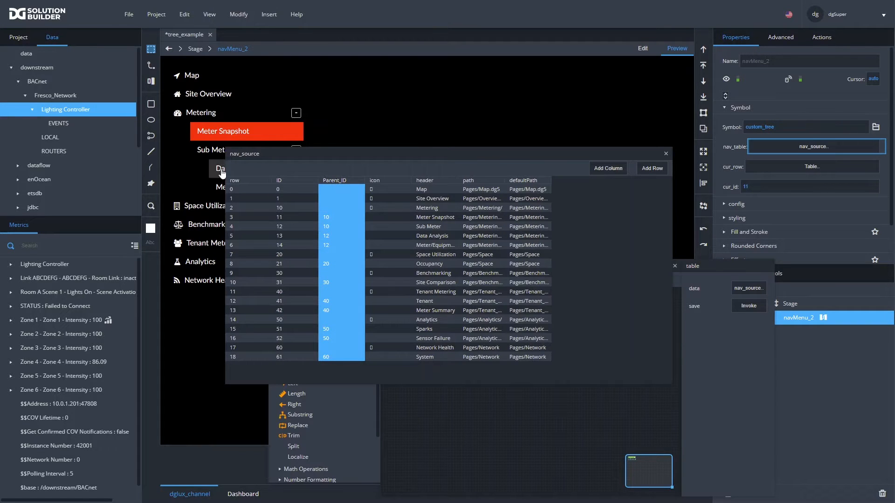
pyautogui.click(388, 181)
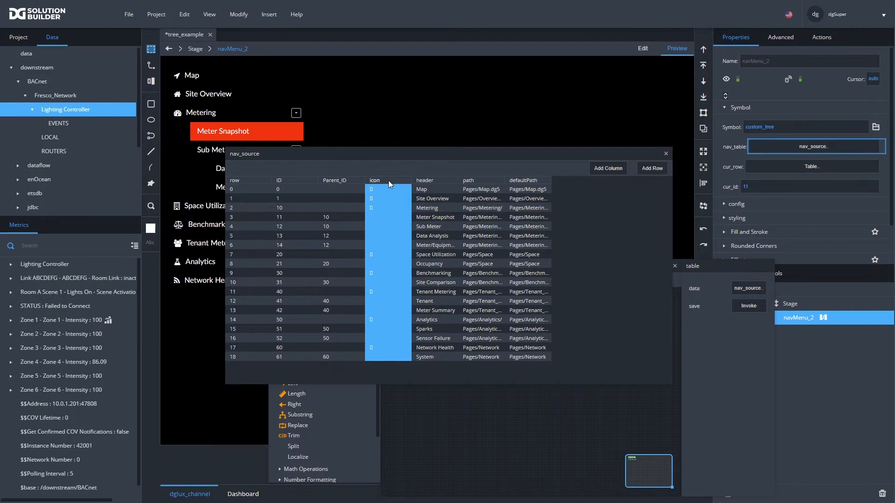
pyautogui.click(438, 180)
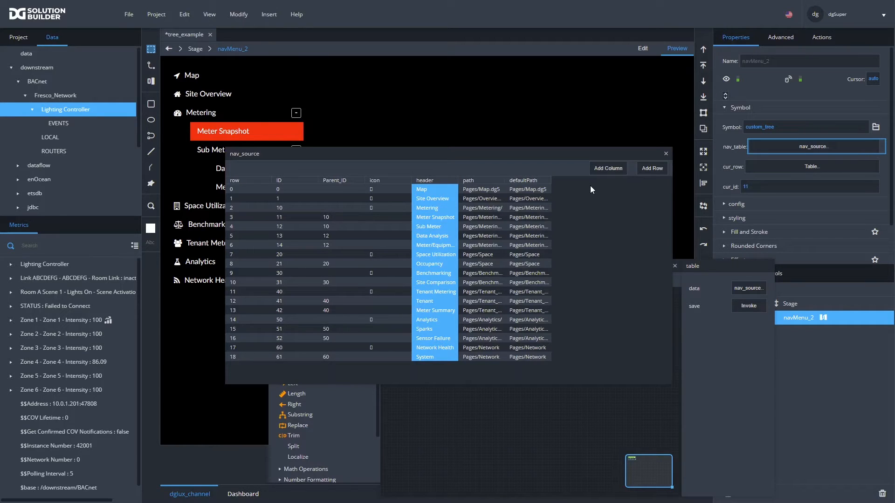
pyautogui.click(666, 154)
pyautogui.click(675, 266)
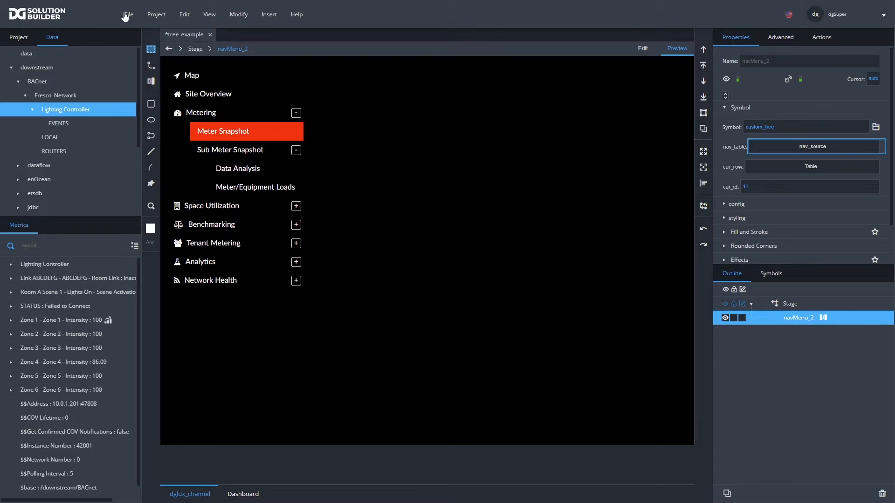
# Select the nav_source block in the navMenu_2 dataflow and create a new view
pyautogui.click(823, 318)
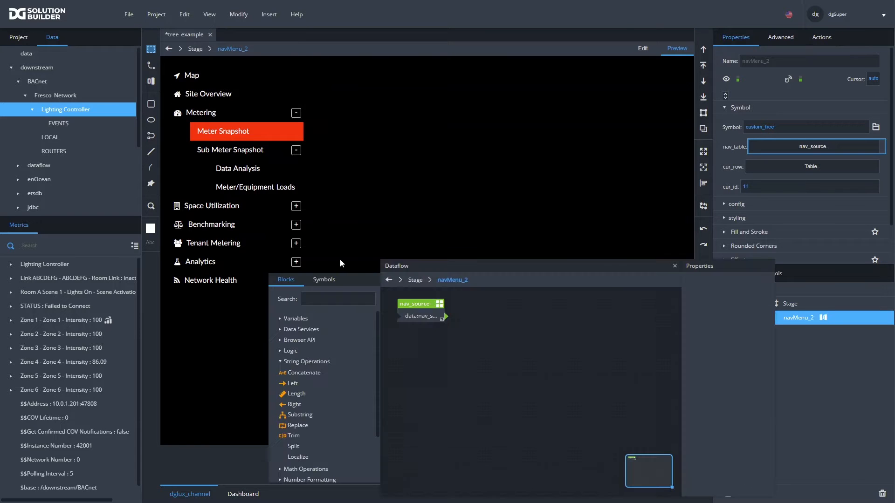
pyautogui.click(420, 303)
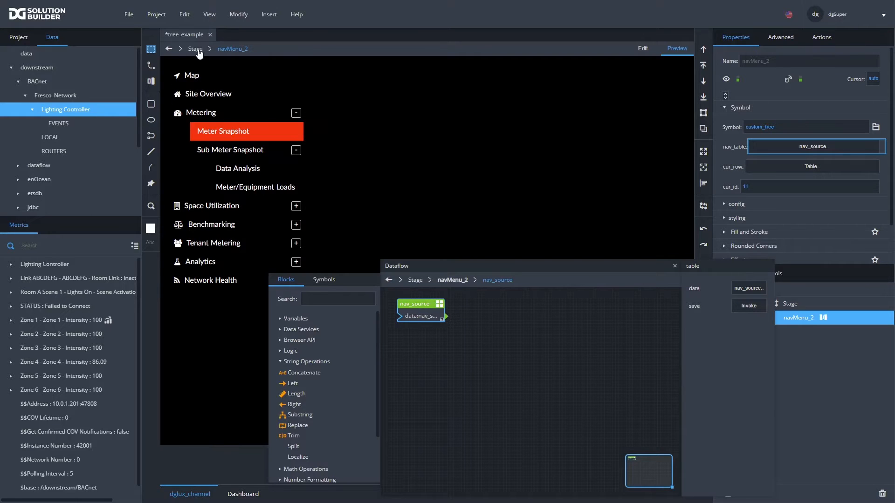
pyautogui.click(128, 19)
pyautogui.click(144, 37)
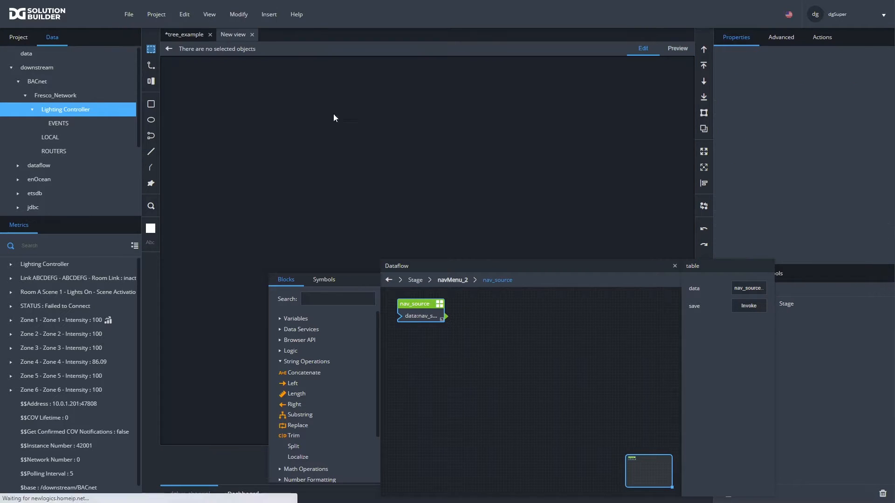
# Close the old dataflow and paste the copied nav_source table block into the new view's Stage dataflow
pyautogui.click(675, 266)
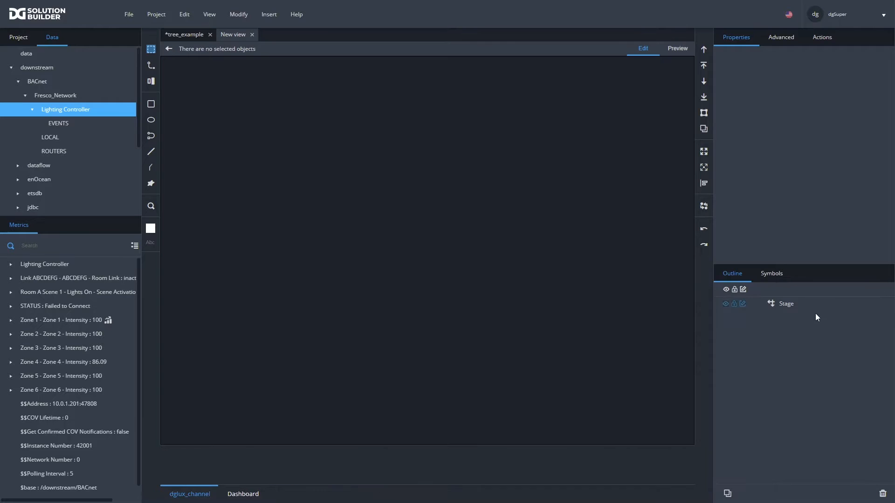
pyautogui.click(800, 305)
pyautogui.rightClick(799, 306)
pyautogui.click(716, 452)
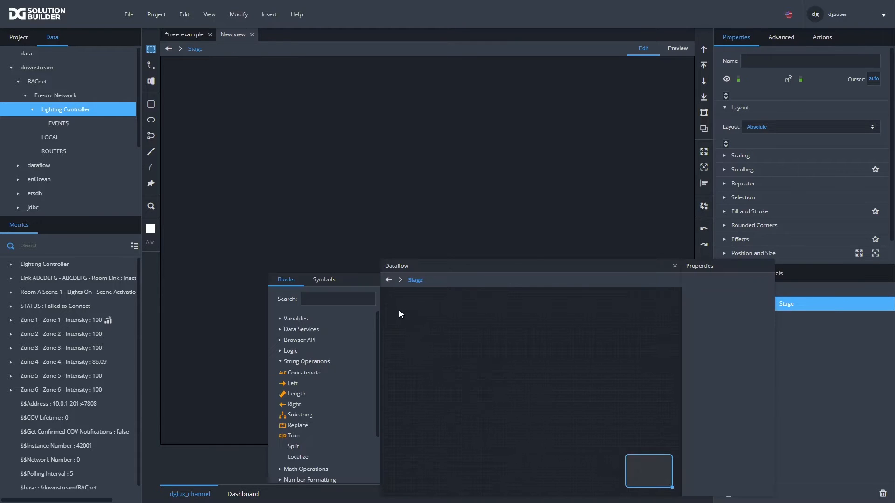
pyautogui.click(427, 314)
pyautogui.moveTo(436, 265); pyautogui.dragTo(318, 189)
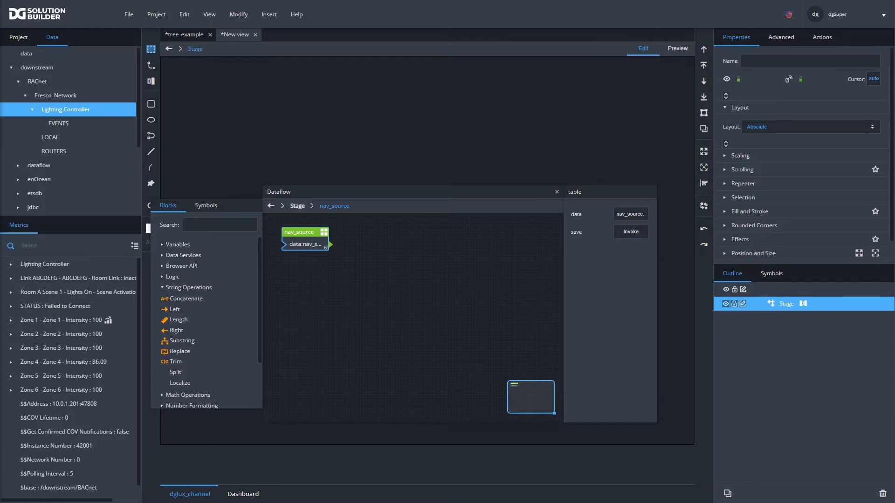
pyautogui.click(557, 192)
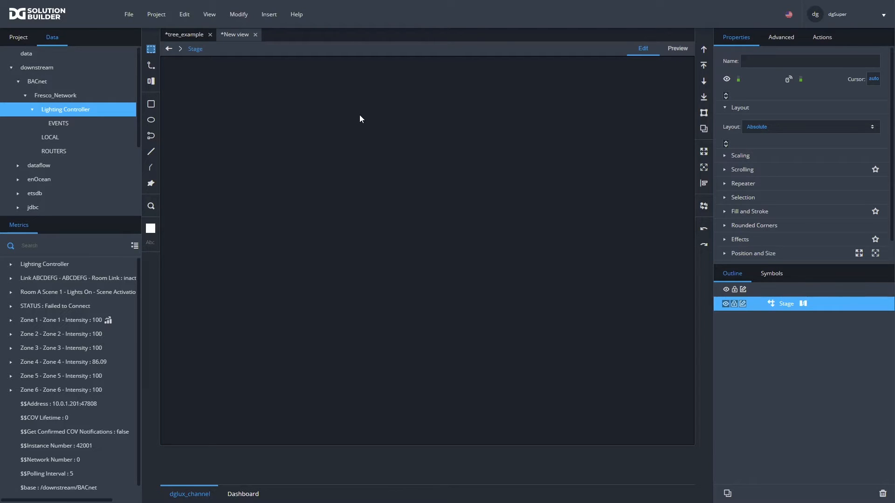
# Insert a Group component on the stage and draw it as a tall rectangle in the canvas's upper-left area
pyautogui.rightClick(271, 110)
pyautogui.moveTo(380, 115)
pyautogui.moveTo(437, 117)
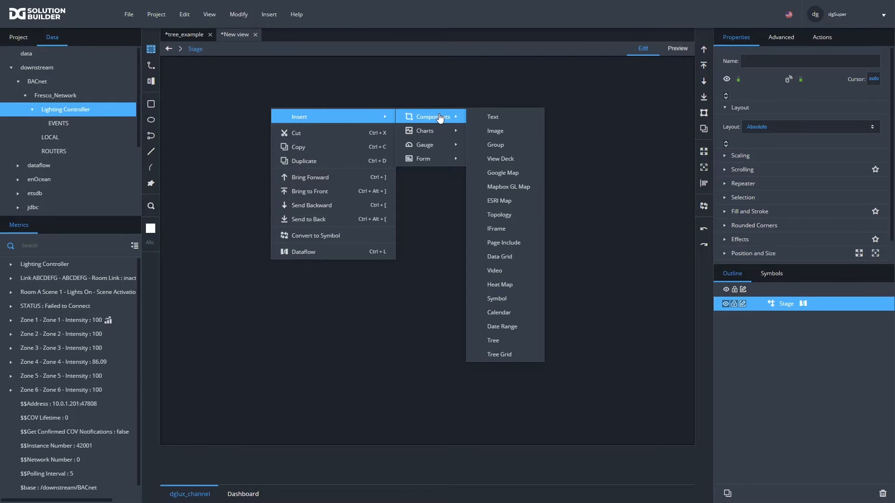
pyautogui.click(496, 145)
pyautogui.moveTo(342, 163); pyautogui.dragTo(363, 338)
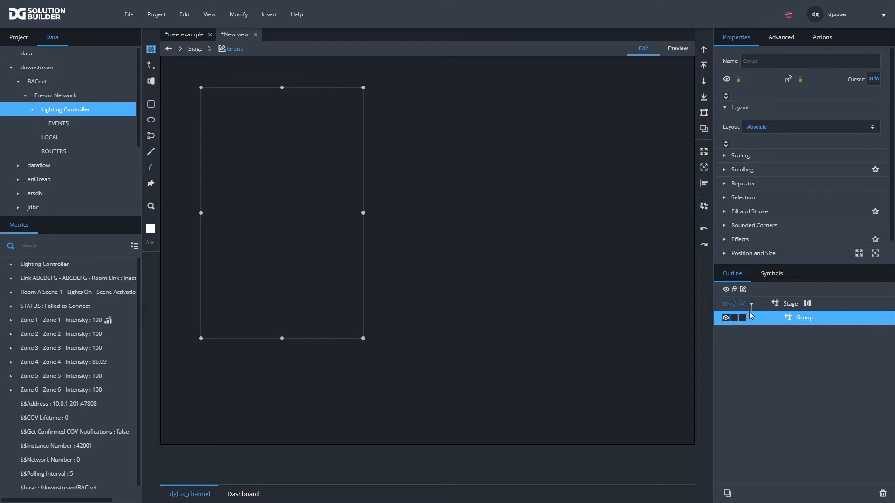
# Give the group a solid border in colour #666666 with a stroke width of 1
pyautogui.scroll(-1, 789, 214)
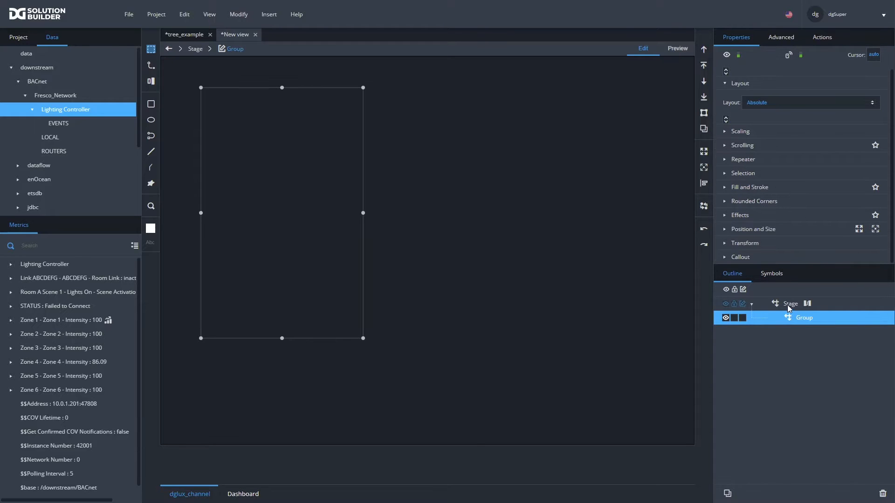
pyautogui.click(761, 189)
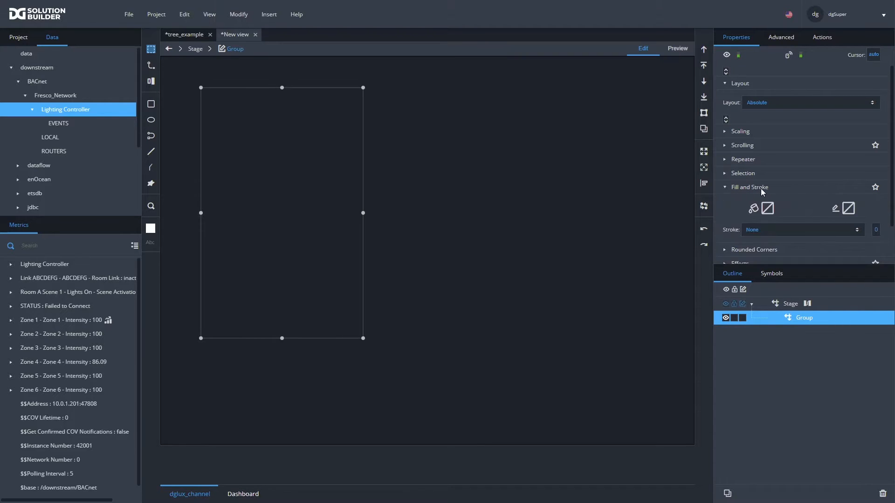
pyautogui.click(849, 208)
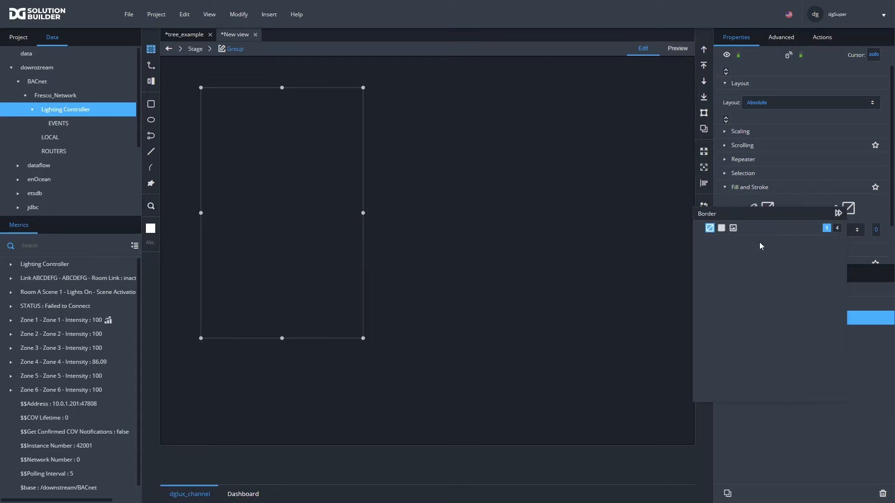
pyautogui.click(721, 228)
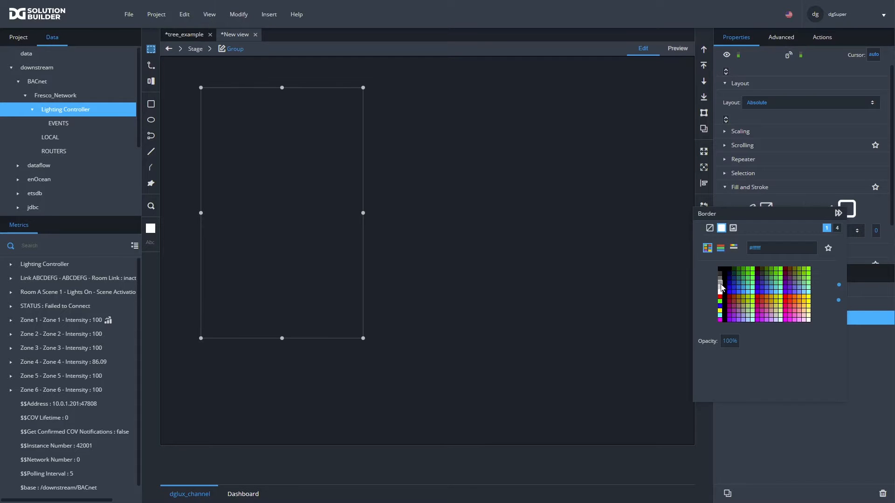
pyautogui.click(720, 278)
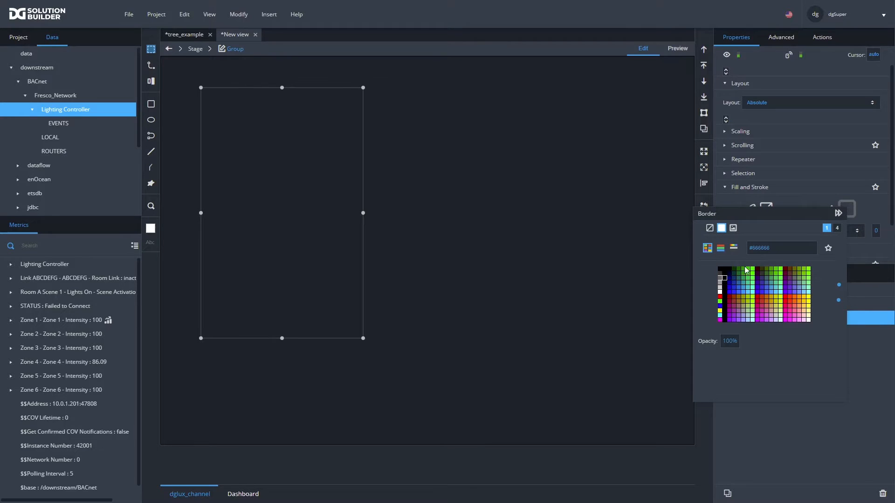
pyautogui.click(876, 232)
pyautogui.write('1')
pyautogui.click(753, 230)
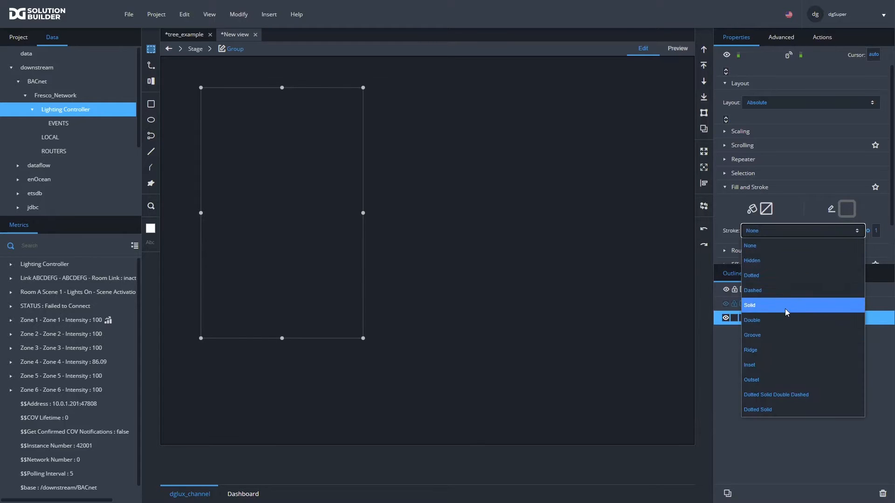
pyautogui.click(766, 305)
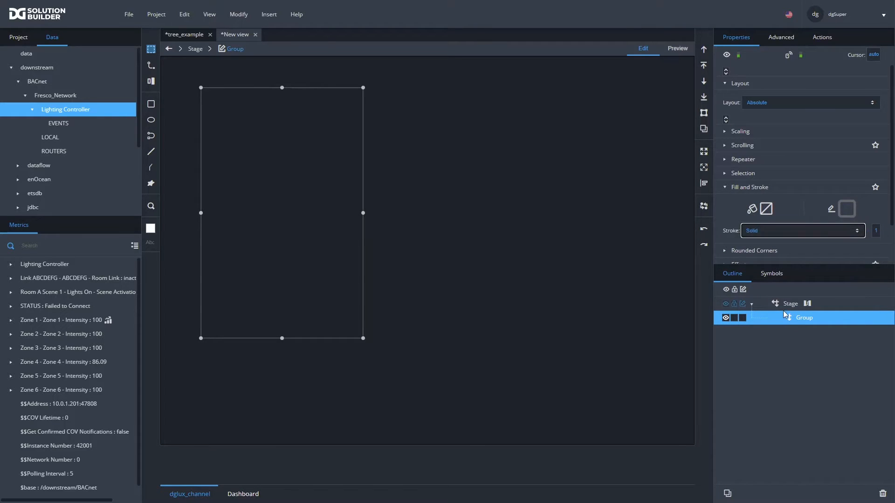
# Fill the Stage with solid black
pyautogui.click(788, 307)
pyautogui.click(767, 208)
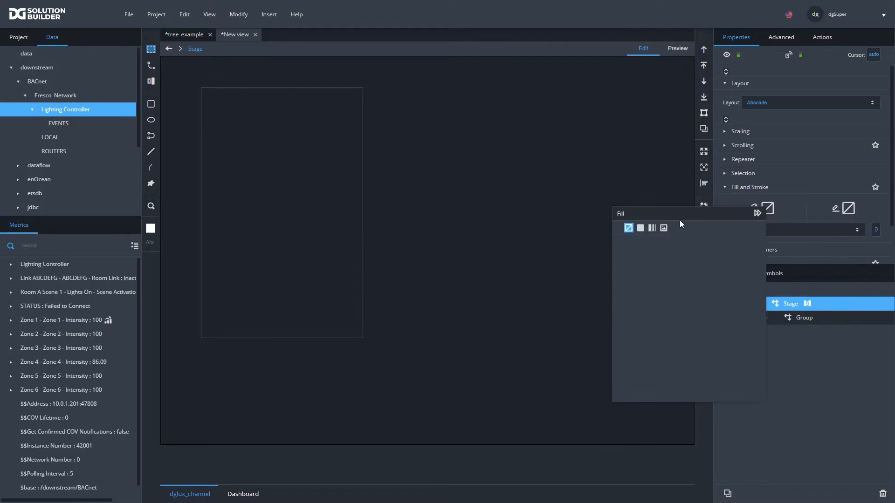
pyautogui.click(642, 228)
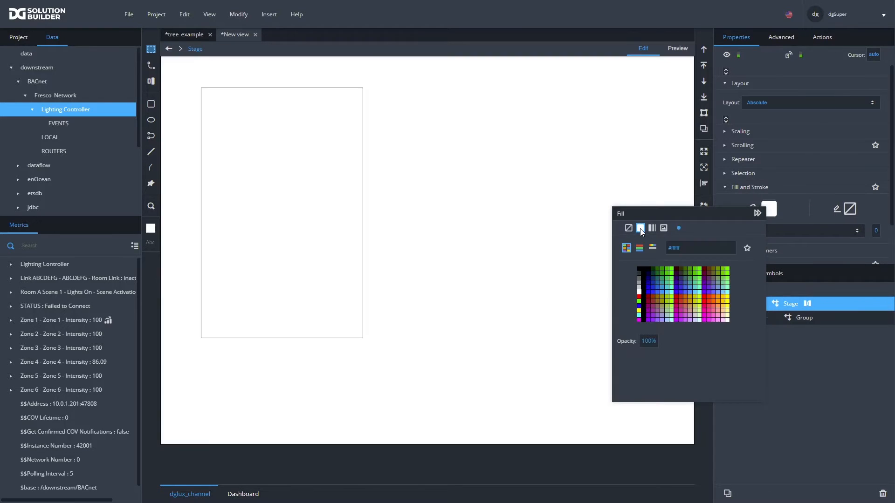
pyautogui.click(639, 270)
pyautogui.click(757, 214)
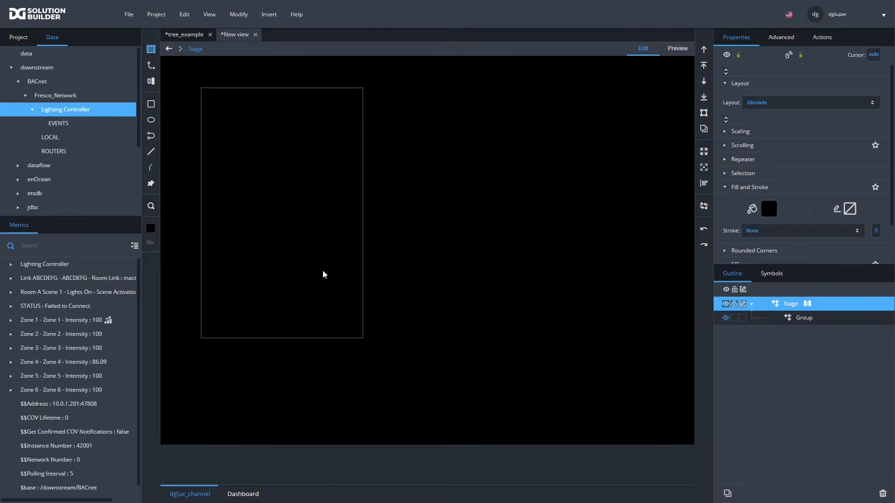
# Move the group slightly closer to the canvas's upper-left corner and convert it to a symbol named nav_tree
pyautogui.moveTo(269, 243); pyautogui.dragTo(249, 231)
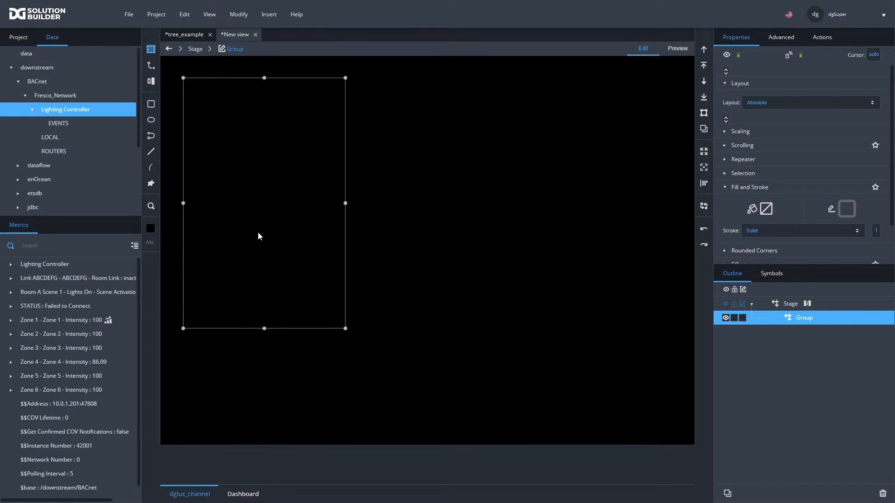
pyautogui.rightClick(259, 231)
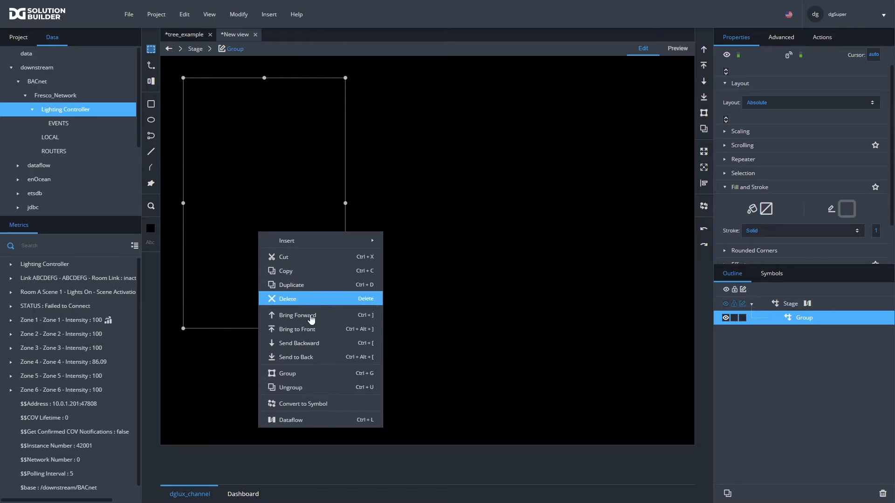
pyautogui.click(315, 405)
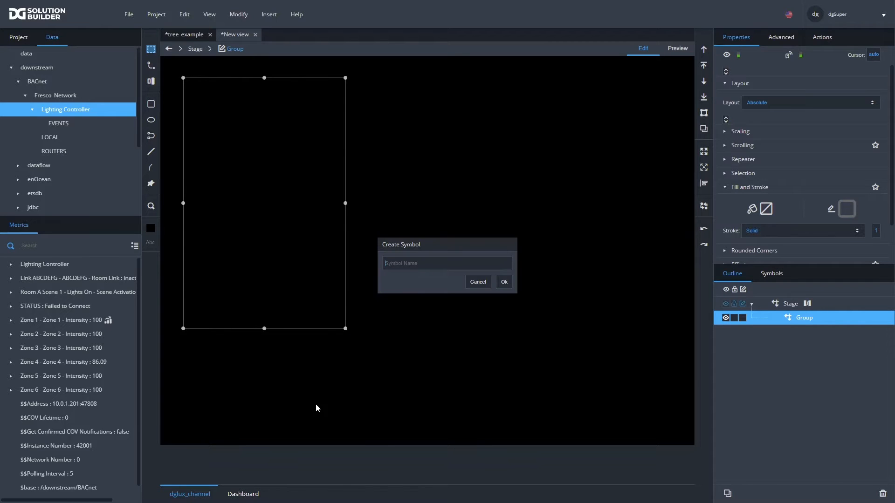
pyautogui.write('nav_tree')
pyautogui.press('Return')
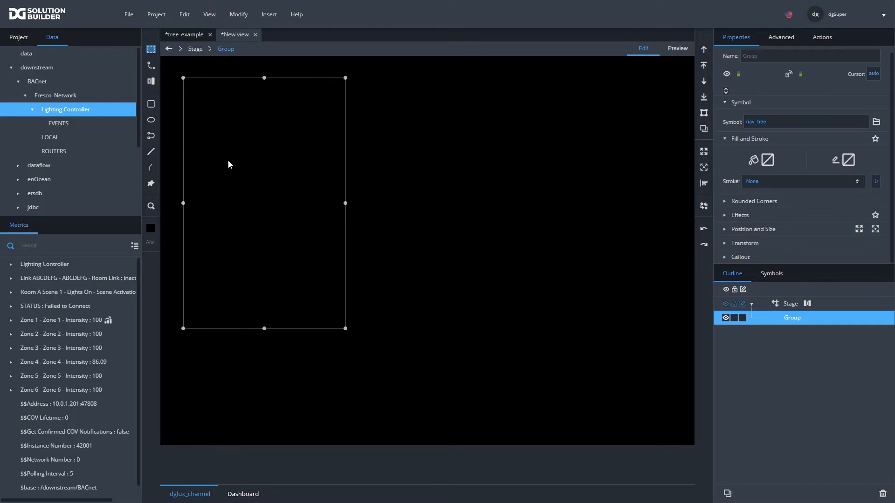
# Edit the nav_tree symbol's parameters in an enlarged dialog and add a tabledata parameter named nav_table
pyautogui.doubleClick(241, 201)
pyautogui.click(239, 15)
pyautogui.click(254, 80)
pyautogui.moveTo(456, 148); pyautogui.dragTo(598, 102)
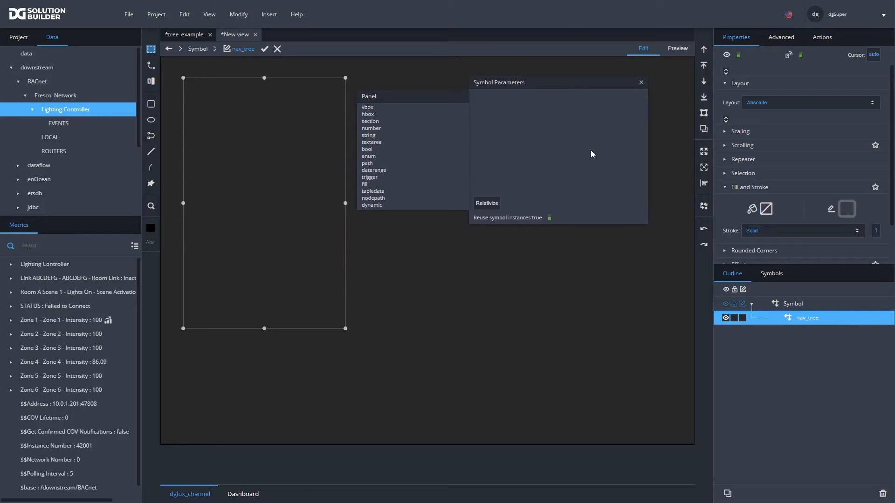
pyautogui.moveTo(646, 228); pyautogui.dragTo(668, 288)
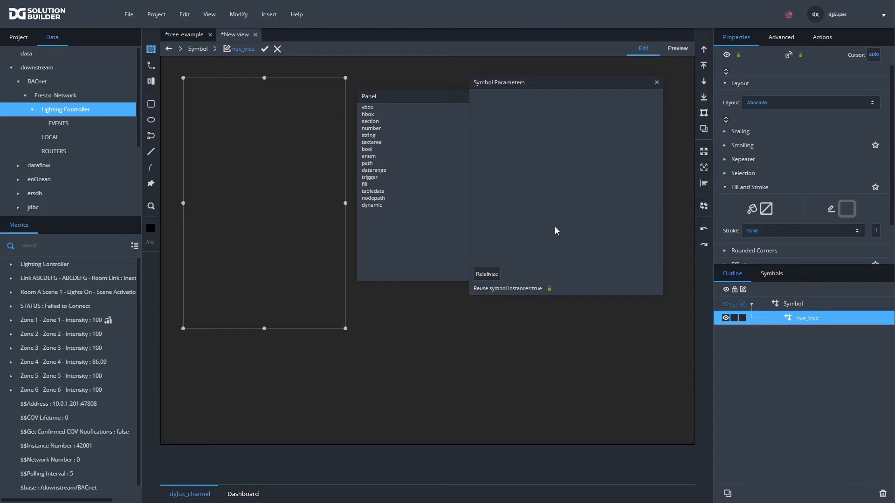
pyautogui.moveTo(375, 191); pyautogui.dragTo(516, 115)
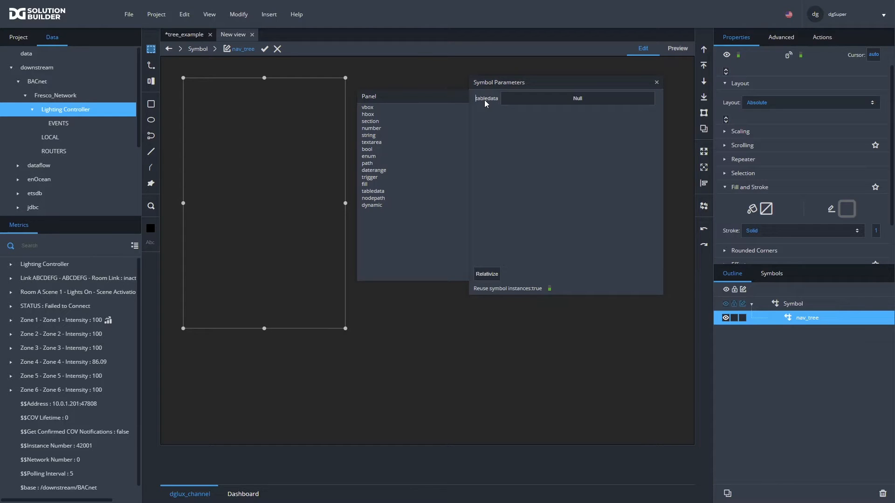
pyautogui.write('nav_table')
# Add a string parameter named selected_id and a tabledata parameter named selected_row to the symbol
pyautogui.moveTo(433, 6)
pyautogui.moveTo(375, 138); pyautogui.dragTo(491, 121)
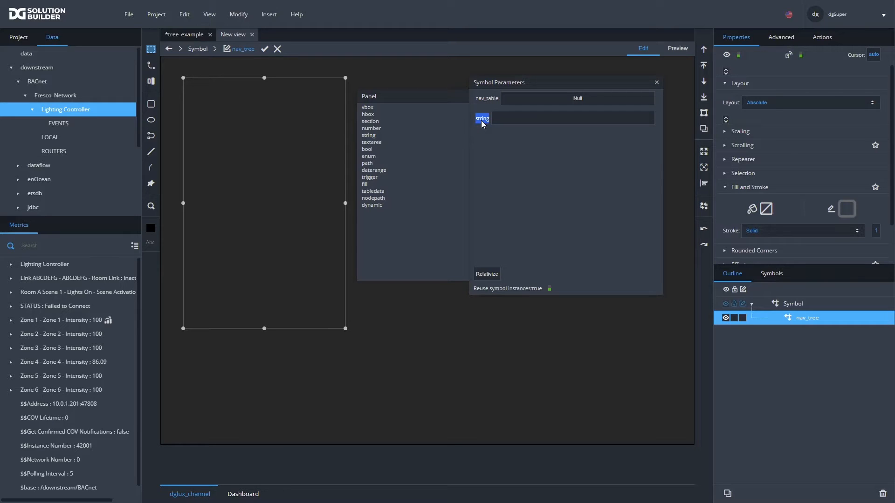
pyautogui.write('selected_id')
pyautogui.moveTo(374, 191); pyautogui.dragTo(489, 141)
pyautogui.write('selected_row')
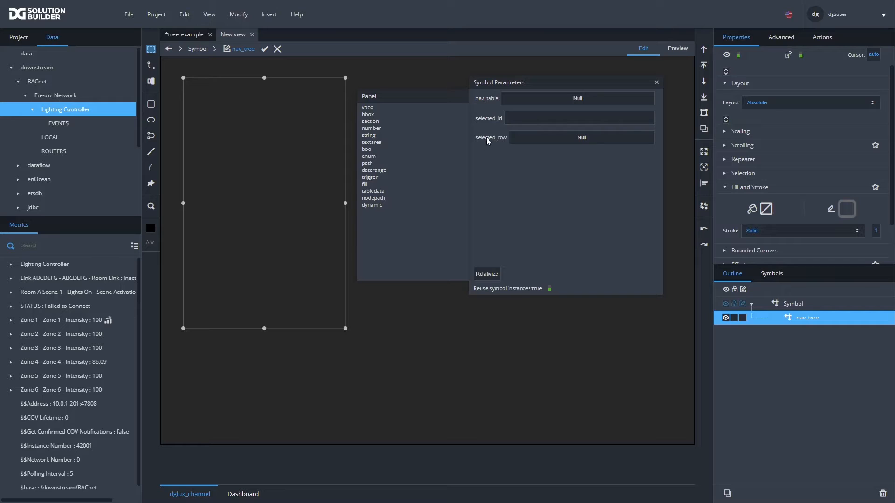
# Make the selected_row parameter read-only and save the nav_tree symbol
pyautogui.rightClick(483, 142)
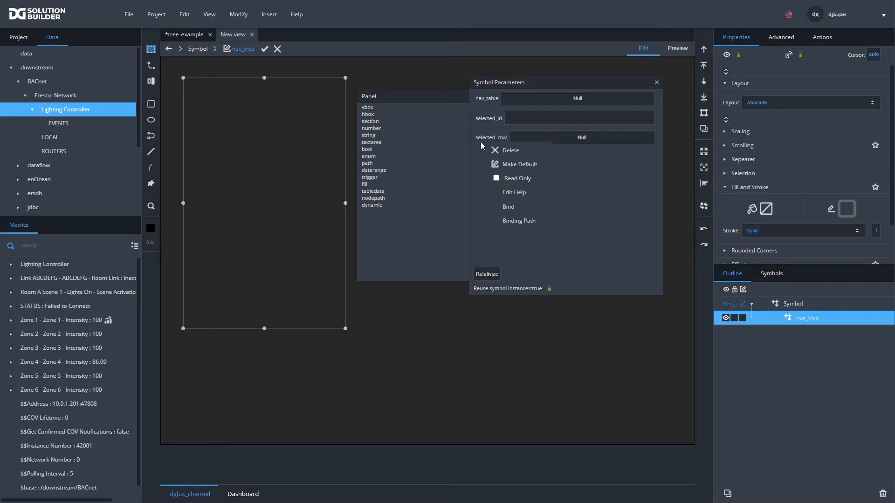
pyautogui.click(496, 177)
pyautogui.click(468, 186)
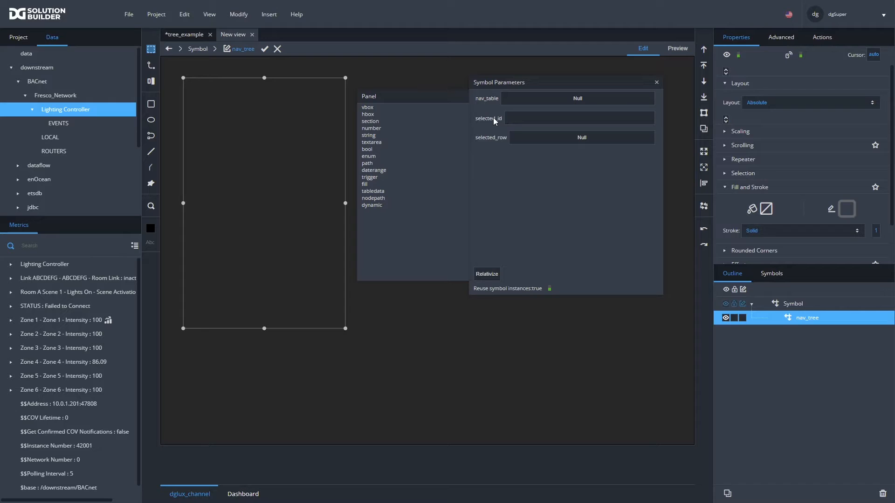
pyautogui.click(263, 49)
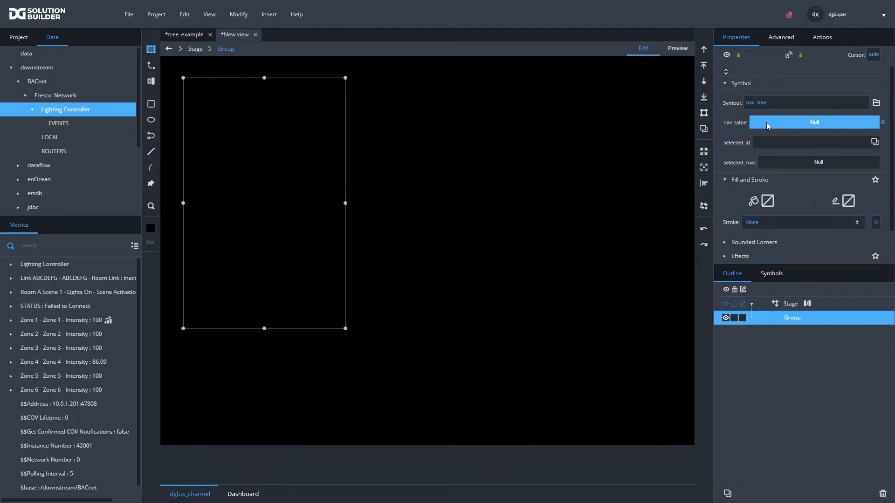
# Bind the group's nav_table property to the data output of nav_source in the Stage dataflow
pyautogui.click(808, 304)
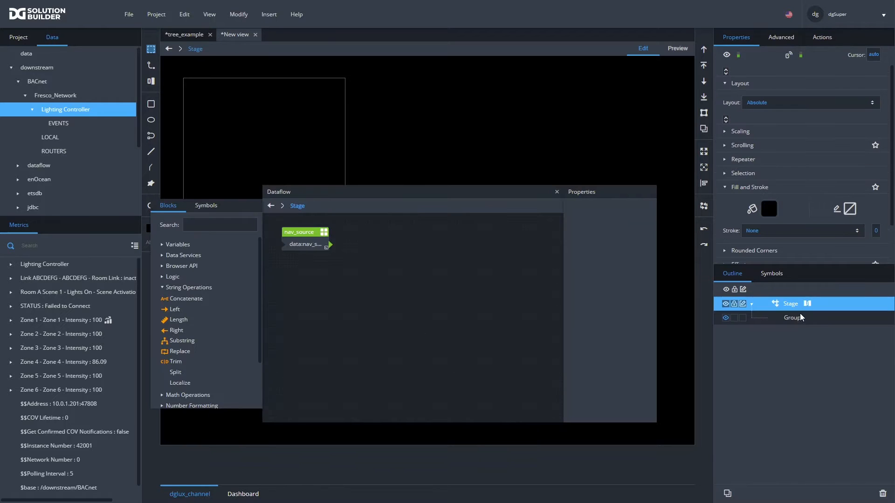
pyautogui.moveTo(330, 245); pyautogui.dragTo(786, 125)
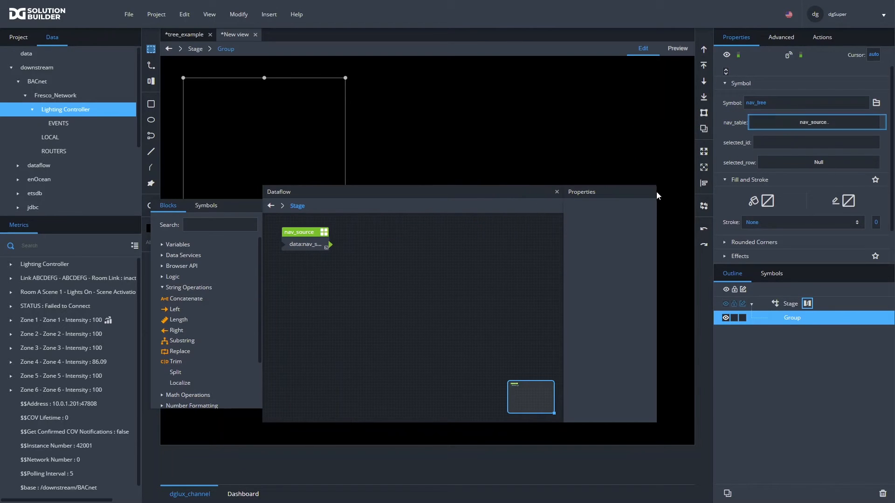
pyautogui.click(557, 192)
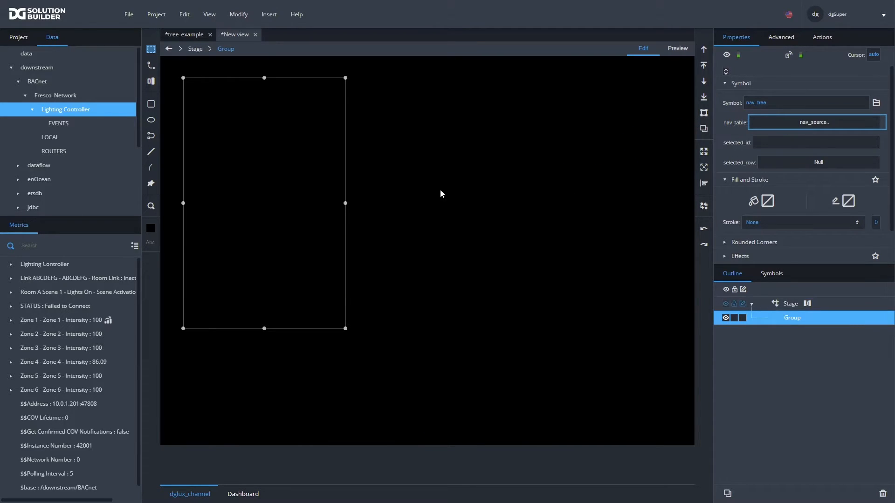
# Reopen the nav_tree symbol's parameters and check the table data passed to nav_table
pyautogui.doubleClick(274, 128)
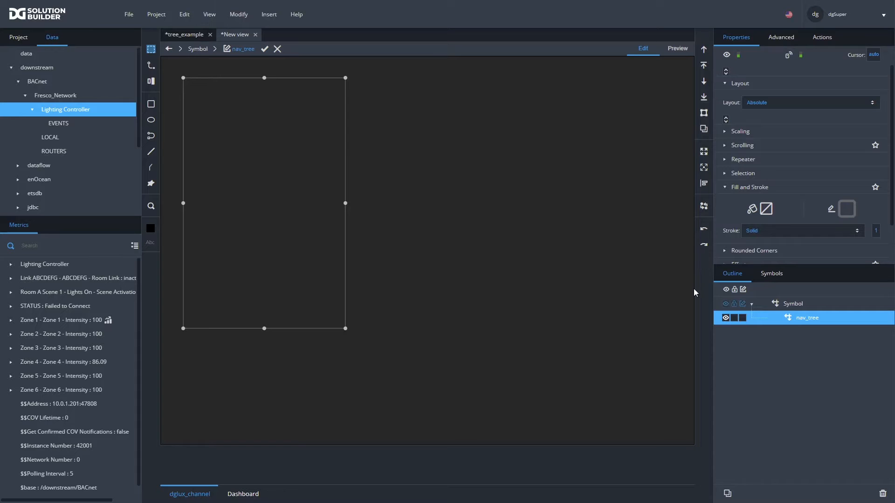
pyautogui.click(238, 15)
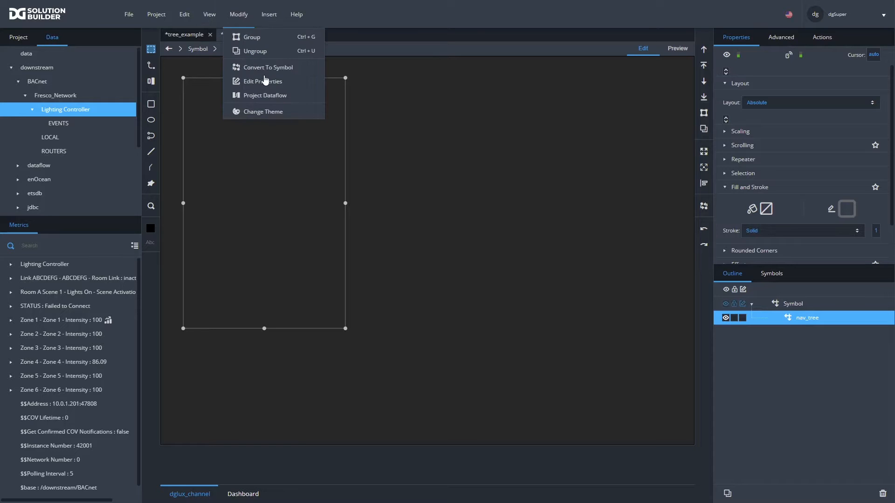
pyautogui.click(264, 82)
pyautogui.click(550, 98)
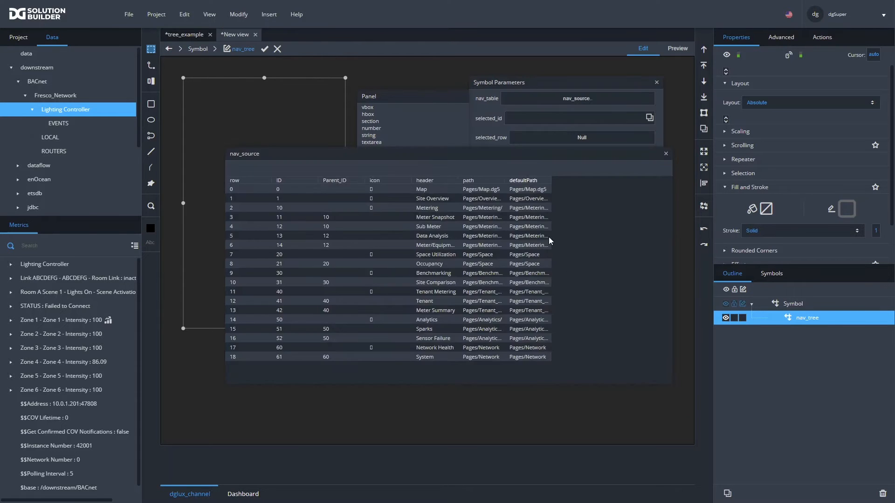
pyautogui.click(665, 154)
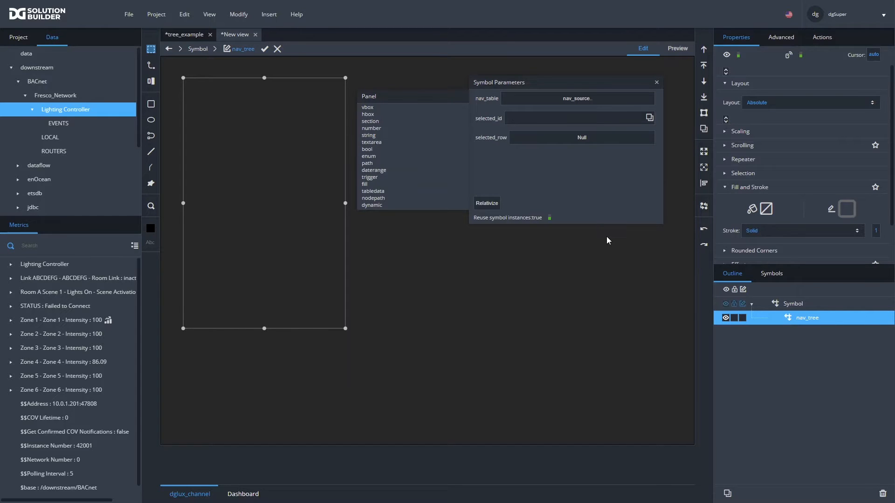
# Add a section to the symbol parameters containing string parameters named ID_column and Parent_ID_column
pyautogui.click(441, 351)
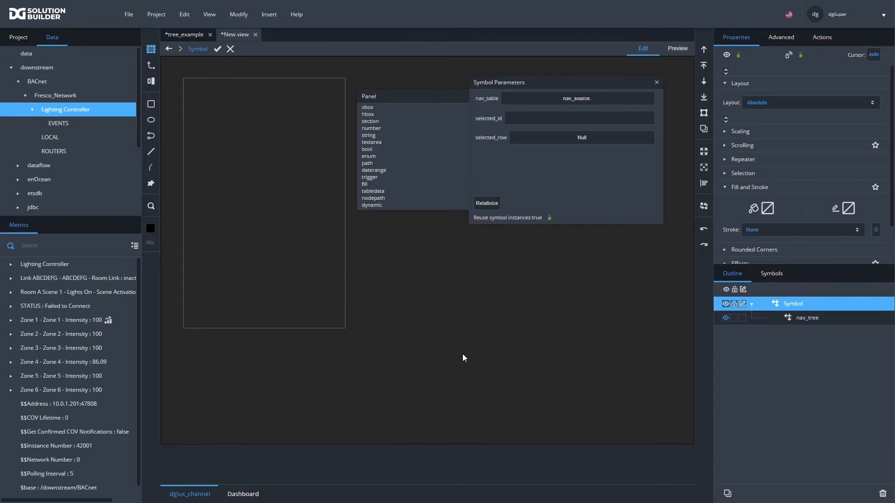
pyautogui.moveTo(663, 223); pyautogui.dragTo(669, 316)
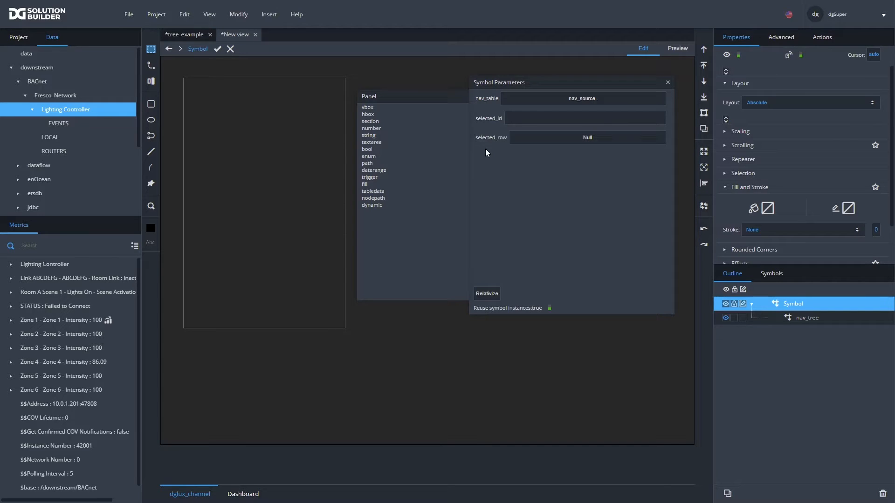
pyautogui.moveTo(371, 124); pyautogui.dragTo(495, 159)
pyautogui.moveTo(368, 136); pyautogui.dragTo(493, 164)
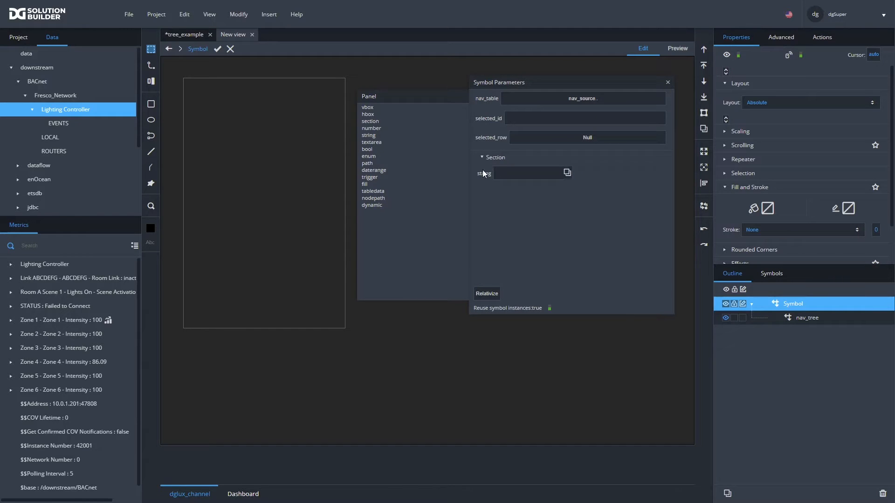
pyautogui.doubleClick(484, 173)
pyautogui.write('ID_column')
pyautogui.moveTo(364, 138); pyautogui.dragTo(489, 161)
pyautogui.doubleClick(482, 195)
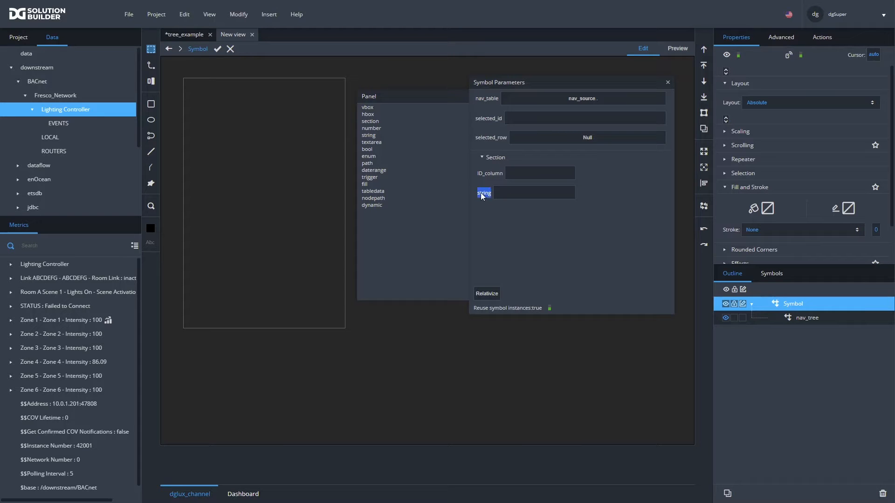
pyautogui.write('parent_ID_column')
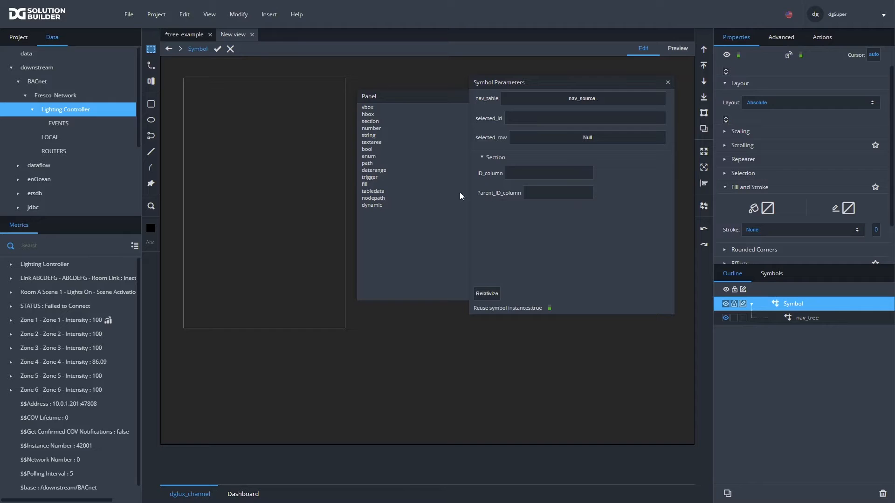
# Add string parameters named Label_column and Icon_column to the section and save the symbol
pyautogui.moveTo(374, 136); pyautogui.dragTo(495, 164)
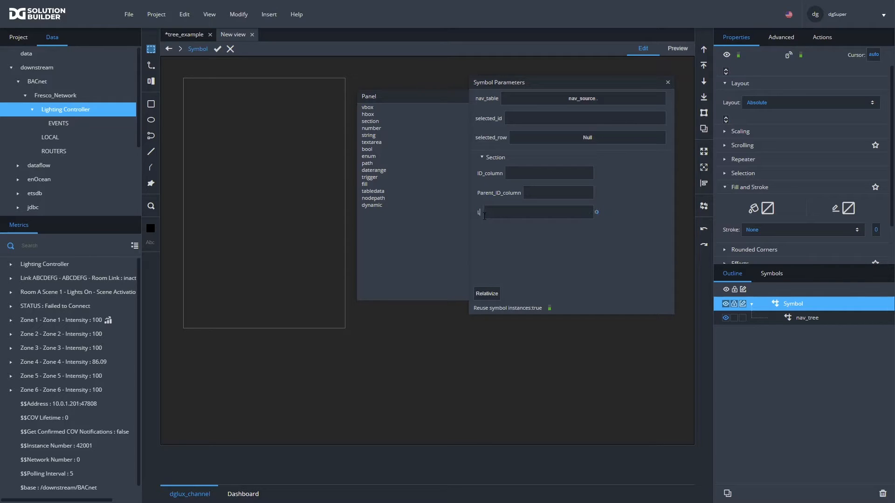
pyautogui.write('Label_column')
pyautogui.moveTo(368, 135); pyautogui.dragTo(507, 202)
pyautogui.doubleClick(484, 232)
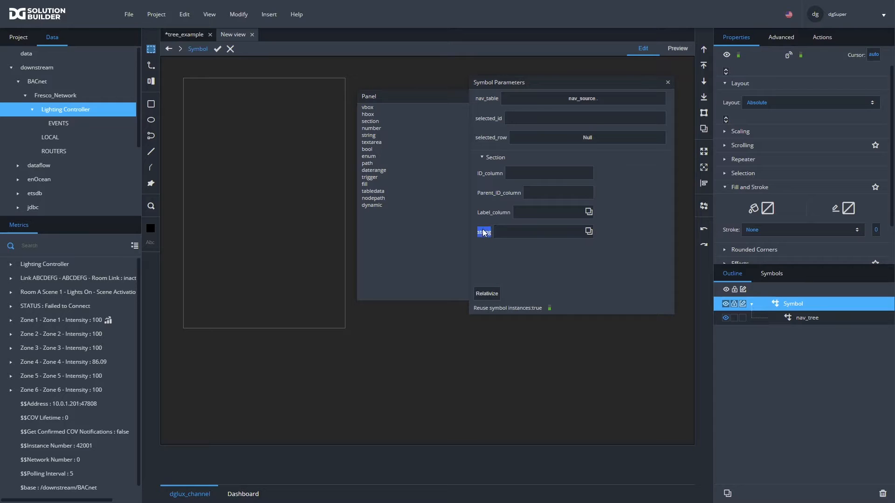
pyautogui.write('Icon_column')
pyautogui.press('Return')
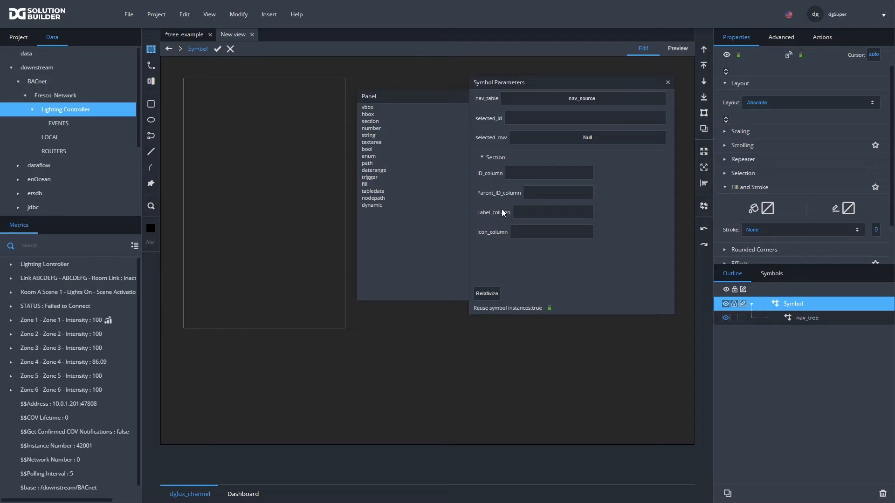
pyautogui.click(218, 49)
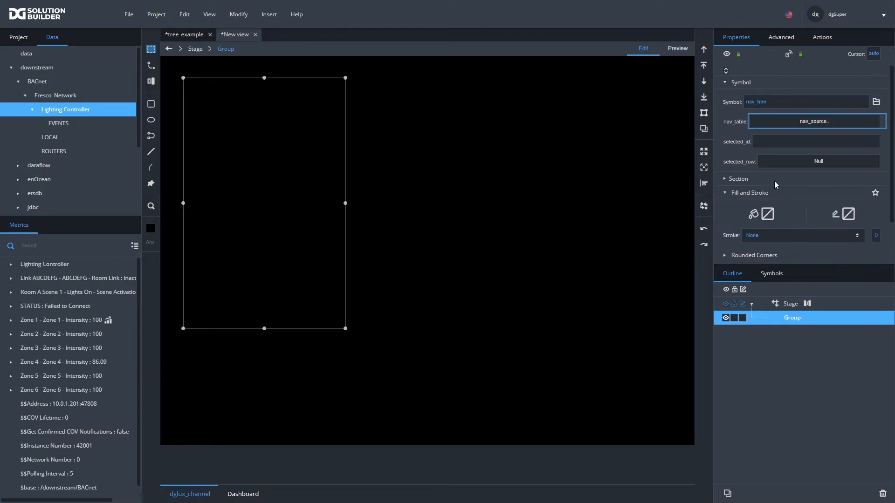
# Using the nav_source table's headings, set the group's ID_column to ID, Parent_ID_column to Parent_ID, Label_column to header and Icon_column to icon
pyautogui.scroll(-1, 774, 181)
pyautogui.click(724, 133)
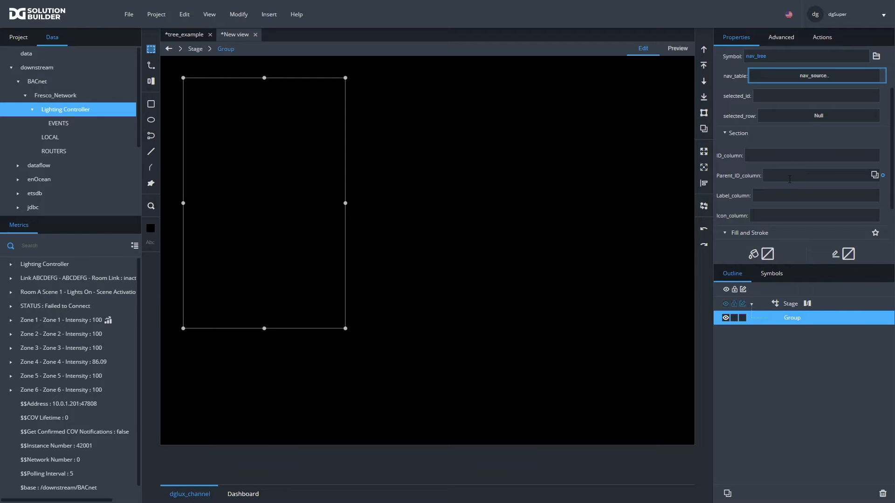
pyautogui.scroll(2, 790, 179)
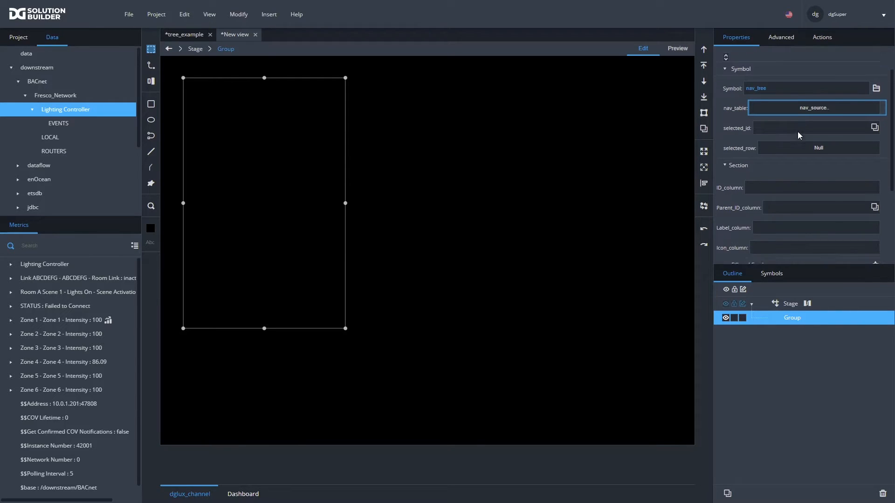
pyautogui.scroll(-2, 799, 135)
pyautogui.click(802, 78)
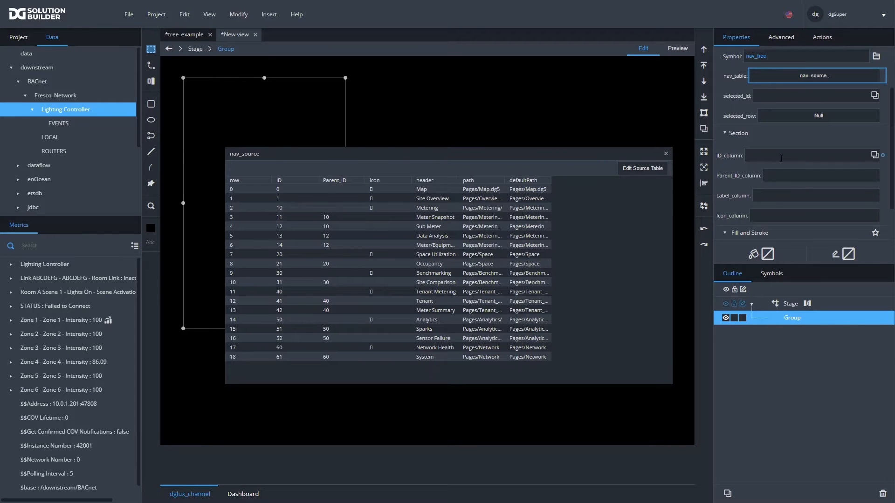
pyautogui.write('ID')
pyautogui.write('Paren')
pyautogui.write('t_ID')
pyautogui.write('head')
pyautogui.write('icon')
pyautogui.click(666, 154)
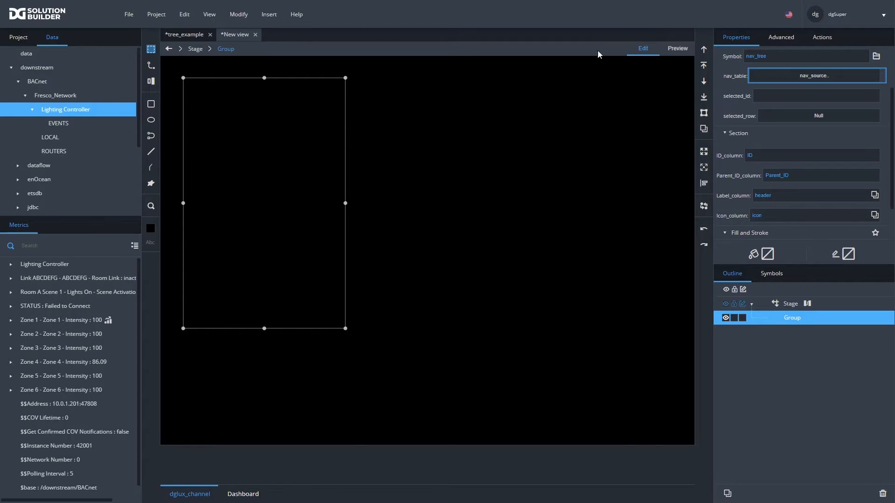
# Open the nav_tree symbol's inner group dataflow, then enlarge and reposition the dataflow window below the upper canvas
pyautogui.doubleClick(270, 100)
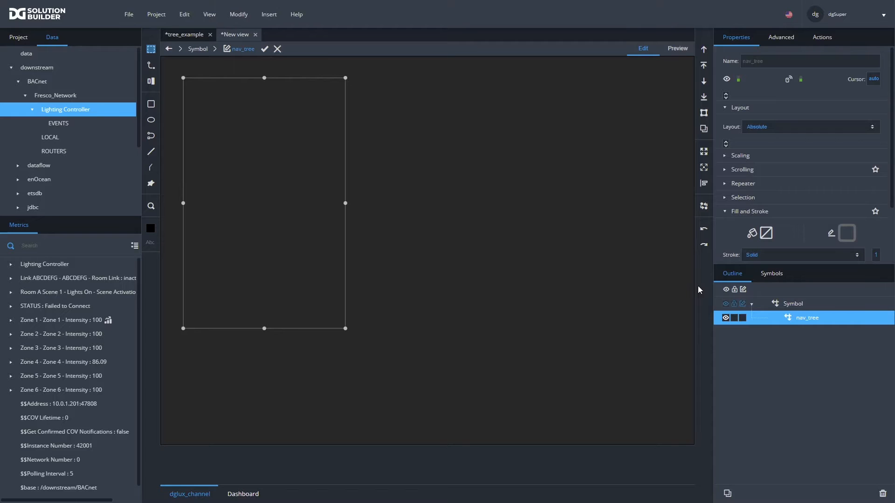
pyautogui.rightClick(792, 320)
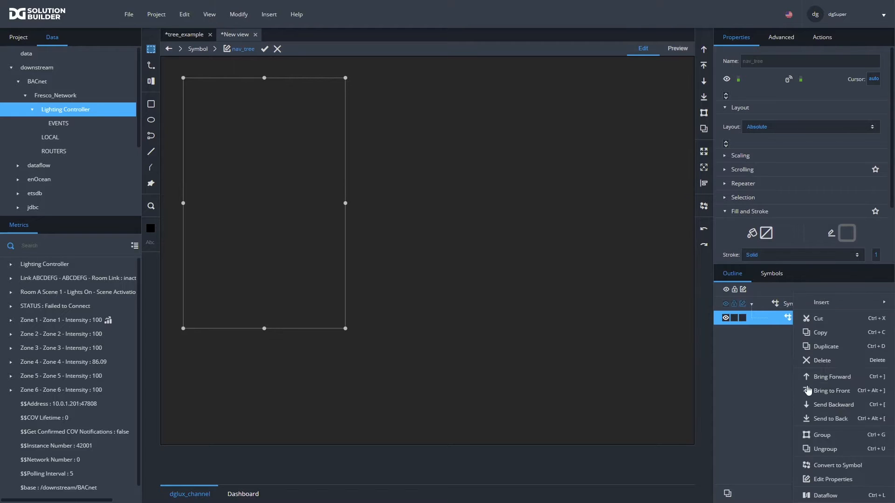
pyautogui.click(824, 496)
pyautogui.moveTo(350, 206); pyautogui.dragTo(346, 174)
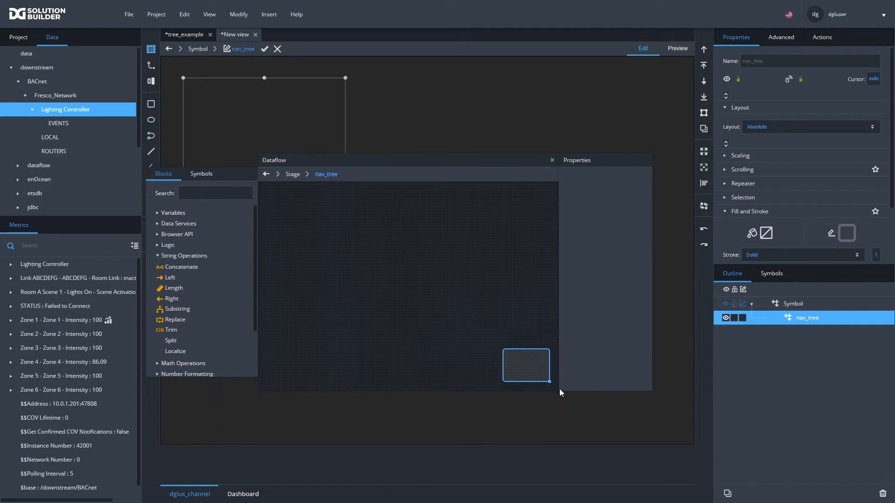
pyautogui.moveTo(559, 389); pyautogui.dragTo(672, 450)
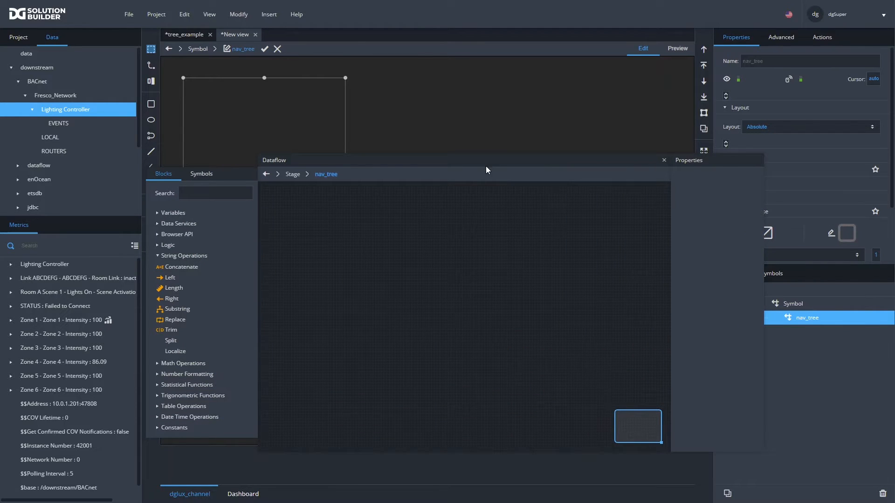
pyautogui.moveTo(486, 169); pyautogui.dragTo(486, 181)
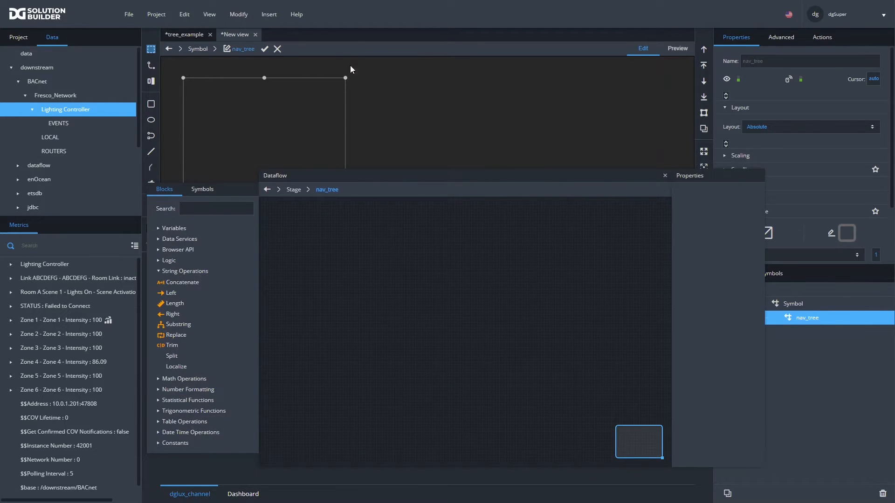
pyautogui.moveTo(436, 177); pyautogui.dragTo(433, 201)
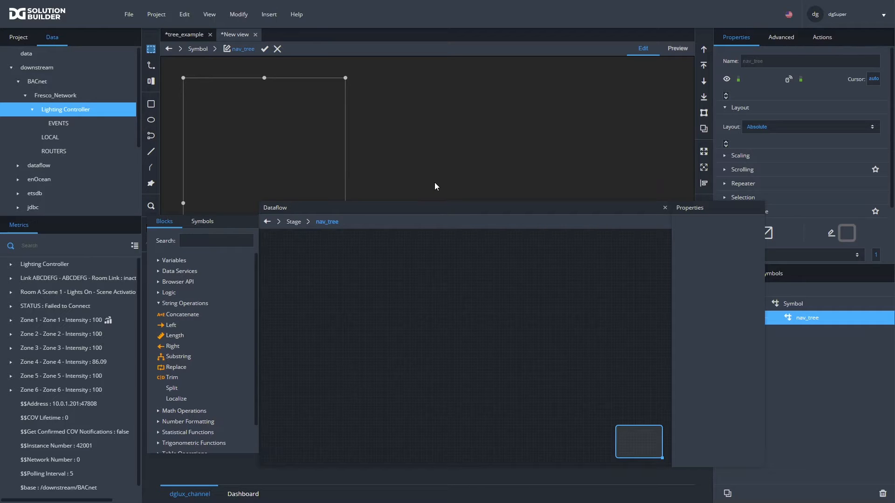
# Add a Column Mapping block to the nav_tree dataflow and widen it
pyautogui.click(197, 244)
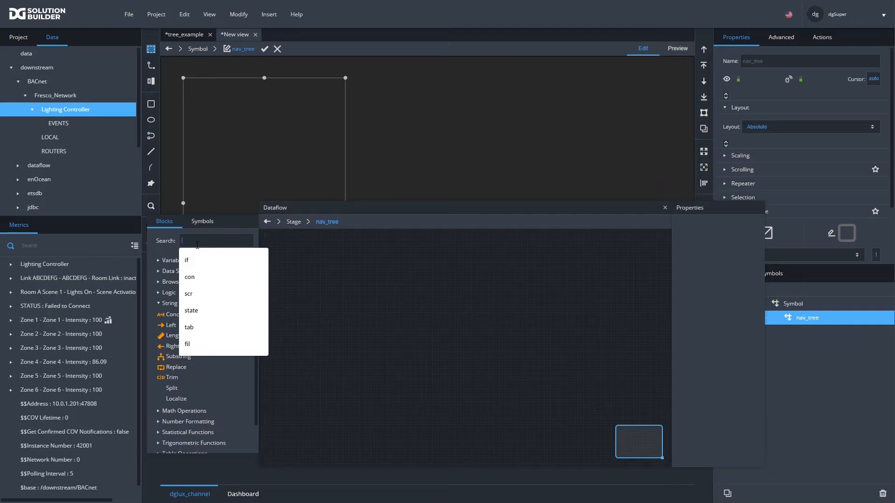
pyautogui.write('tab')
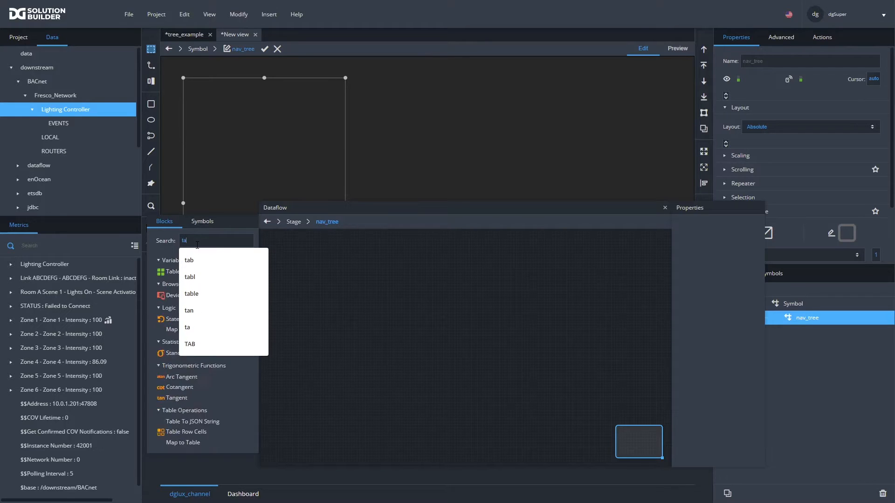
pyautogui.press('BackSpace')
pyautogui.press('BackSpace')
pyautogui.press('BackSpace')
pyautogui.write('column')
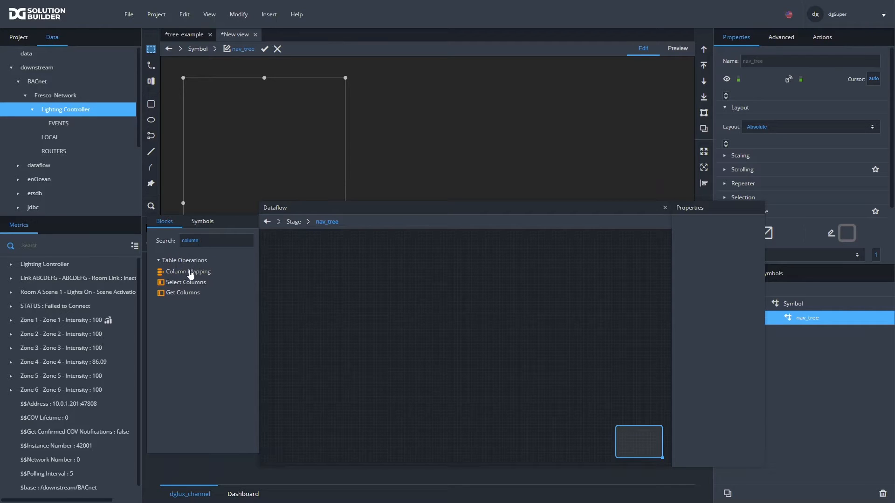
pyautogui.moveTo(188, 272); pyautogui.dragTo(289, 251)
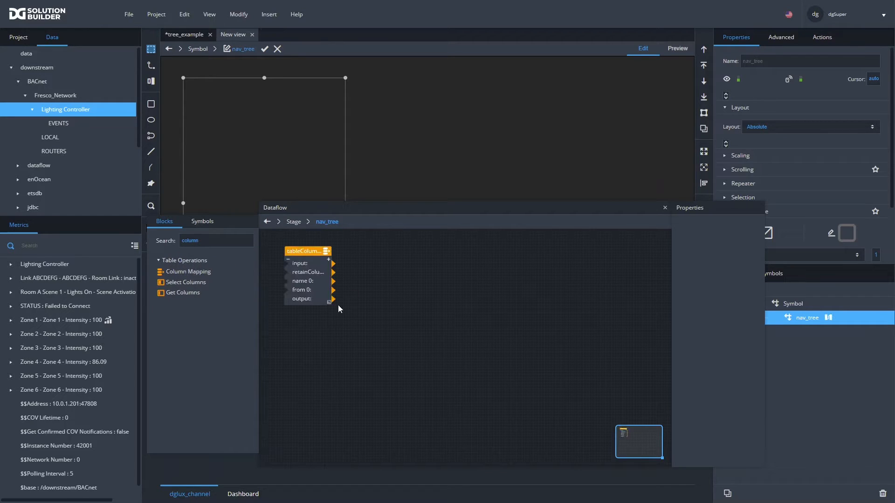
pyautogui.moveTo(329, 303); pyautogui.dragTo(365, 307)
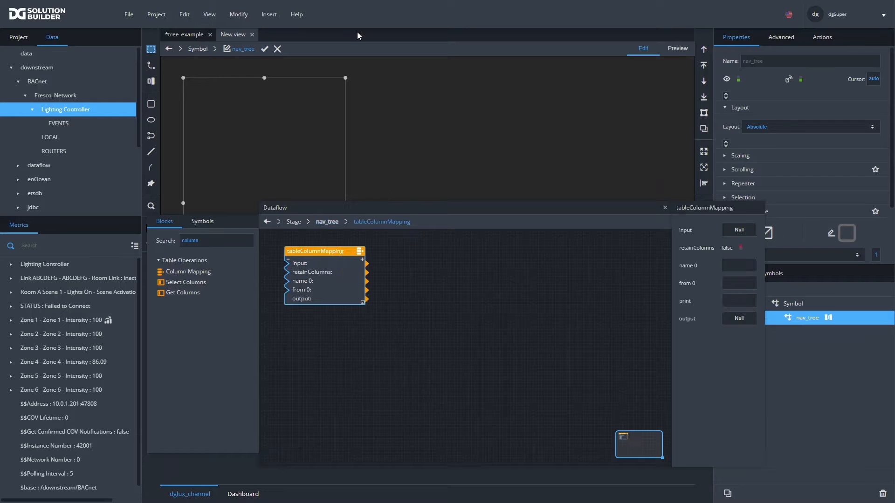
# Bind the Column Mapping block's input to the symbol's nav_table parameter and widen the block further
pyautogui.click(238, 14)
pyautogui.click(244, 87)
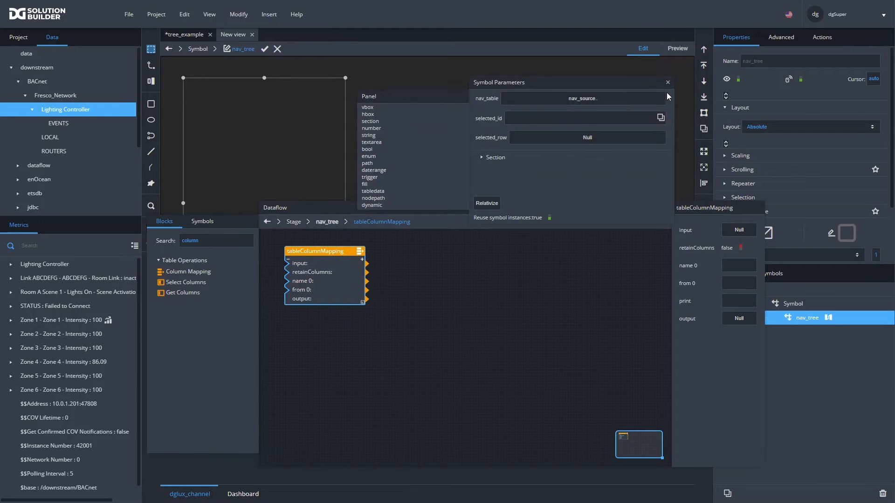
pyautogui.moveTo(669, 99); pyautogui.dragTo(298, 264)
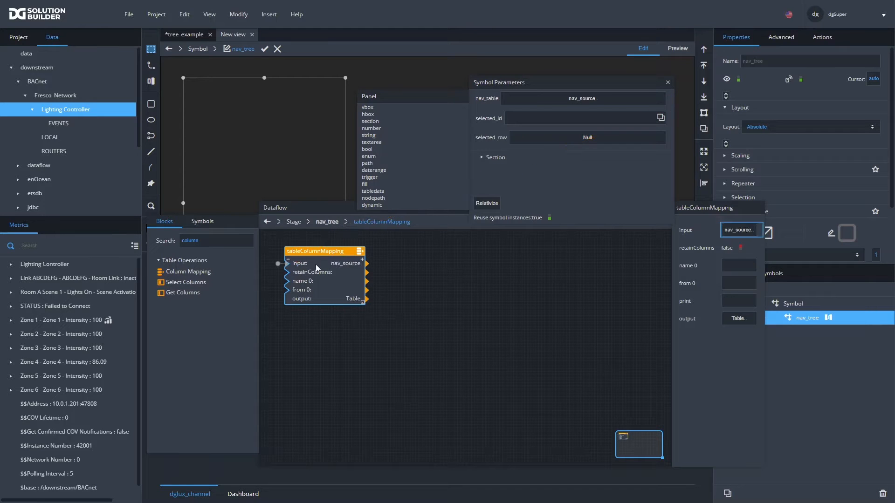
pyautogui.click(667, 82)
pyautogui.moveTo(363, 302); pyautogui.dragTo(400, 302)
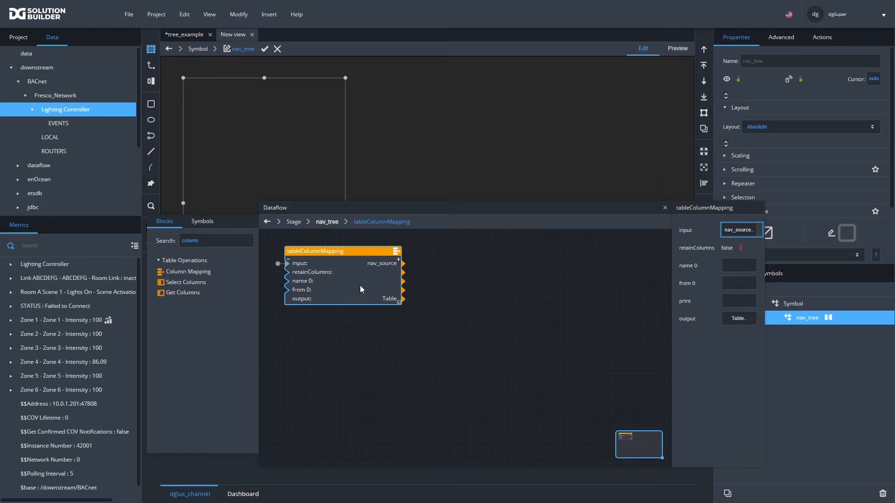
# Set name 0 of the Column Mapping block to _ID and bind from 0 to the symbol's ID_column parameter
pyautogui.click(735, 266)
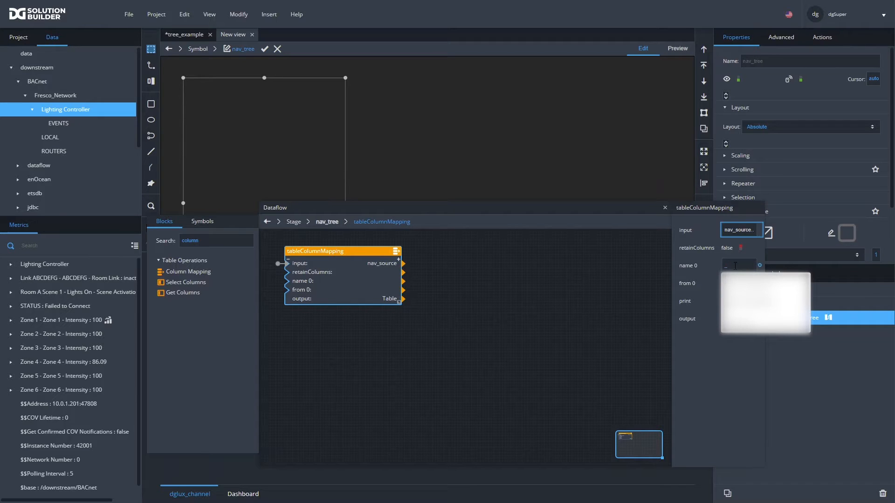
pyautogui.click(577, 294)
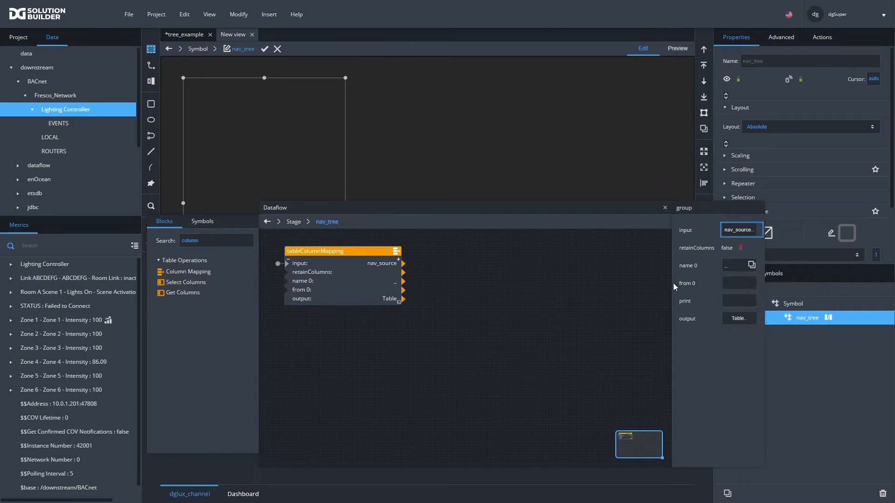
pyautogui.click(357, 270)
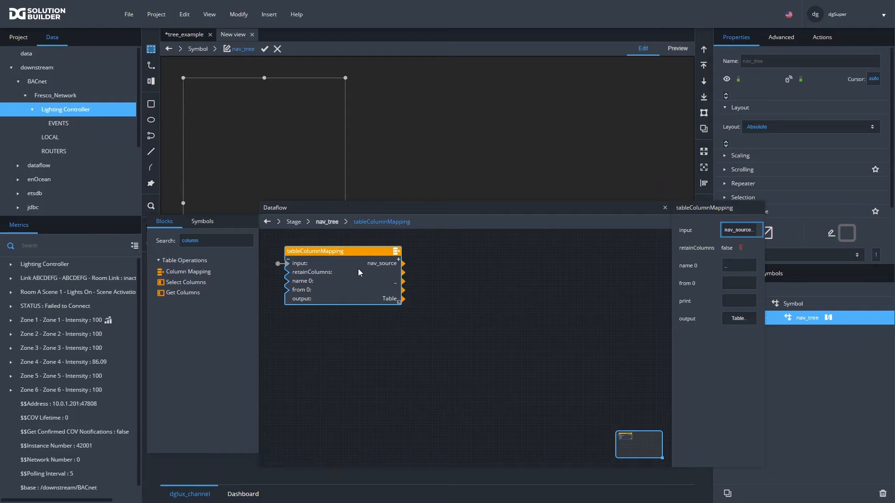
pyautogui.click(738, 265)
pyautogui.write('D')
pyautogui.click(729, 286)
pyautogui.click(238, 14)
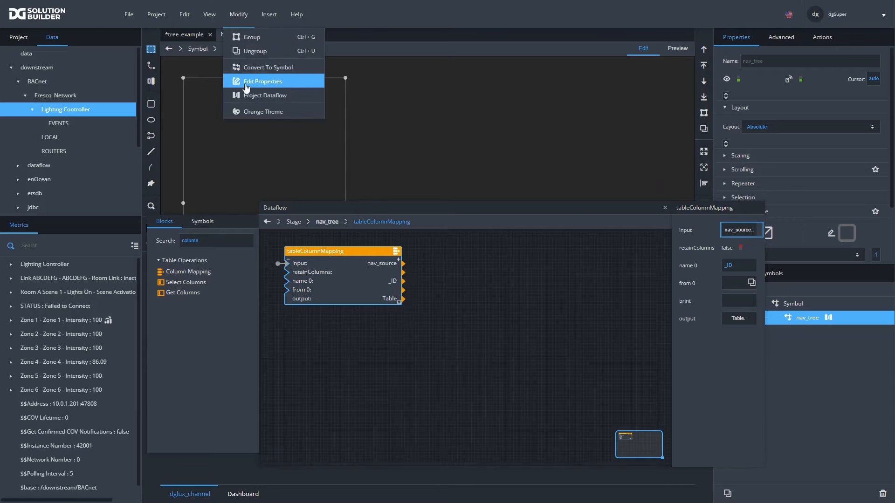
pyautogui.click(249, 80)
pyautogui.click(484, 158)
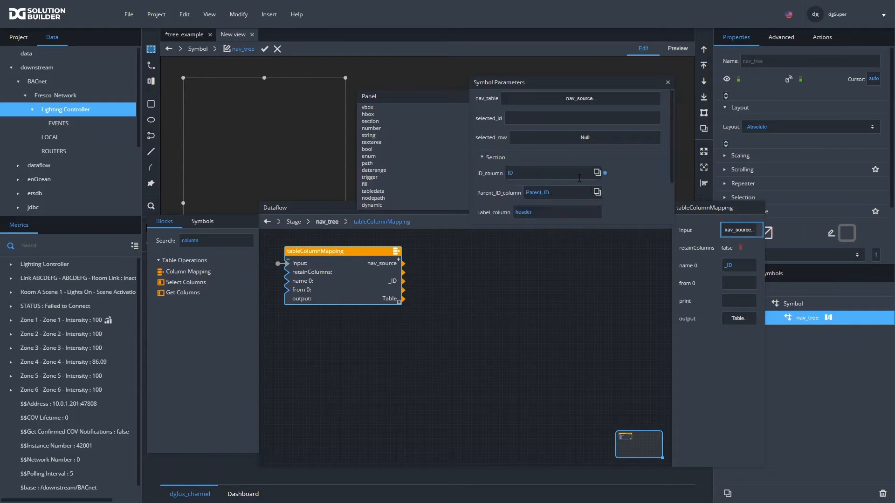
pyautogui.moveTo(605, 173); pyautogui.dragTo(736, 281)
# Add three more column mappings to the block, set name 1 to _Parent_ID and bind from 1 to the Parent_ID_column parameter
pyautogui.click(398, 261)
pyautogui.click(398, 261)
pyautogui.click(399, 261)
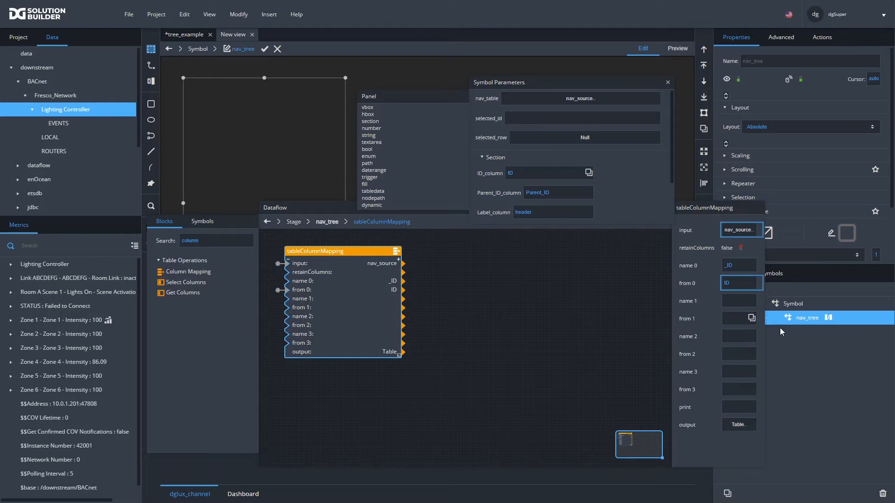
pyautogui.click(735, 302)
pyautogui.write('_Parent')
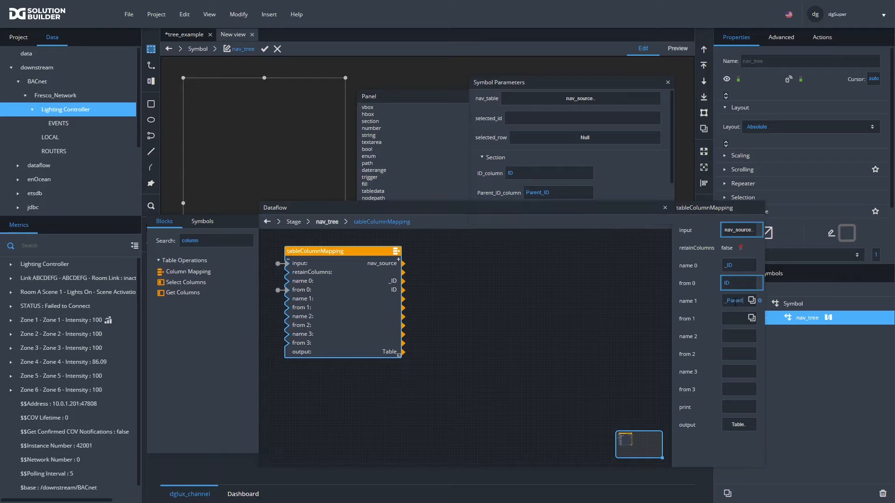
pyautogui.write('_ID')
pyautogui.moveTo(597, 194); pyautogui.dragTo(746, 319)
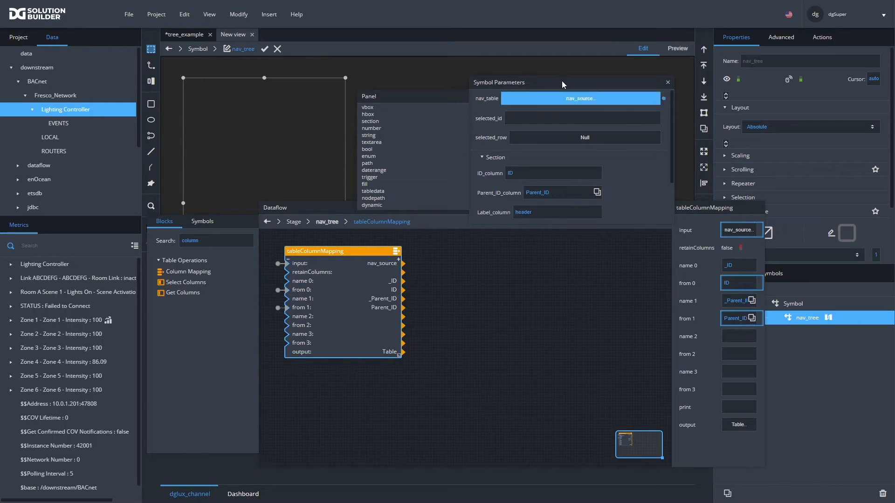
# Set name 2 of the Column Mapping block to _Label and bind from 2 to the symbol's Label_column parameter
pyautogui.moveTo(542, 83); pyautogui.dragTo(532, 58)
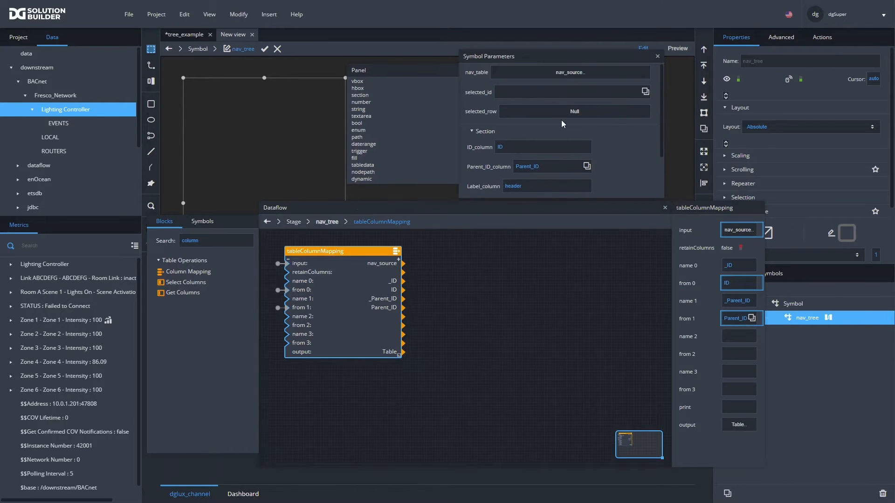
pyautogui.moveTo(765, 362); pyautogui.dragTo(787, 362)
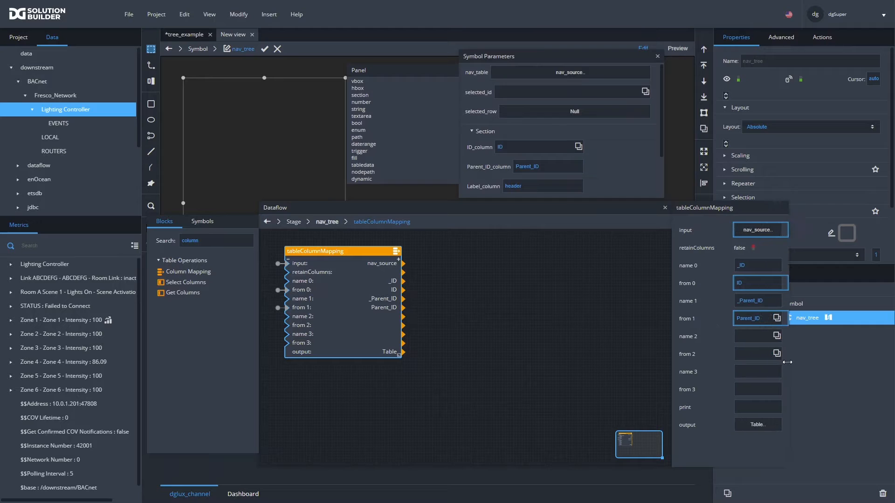
pyautogui.click(551, 329)
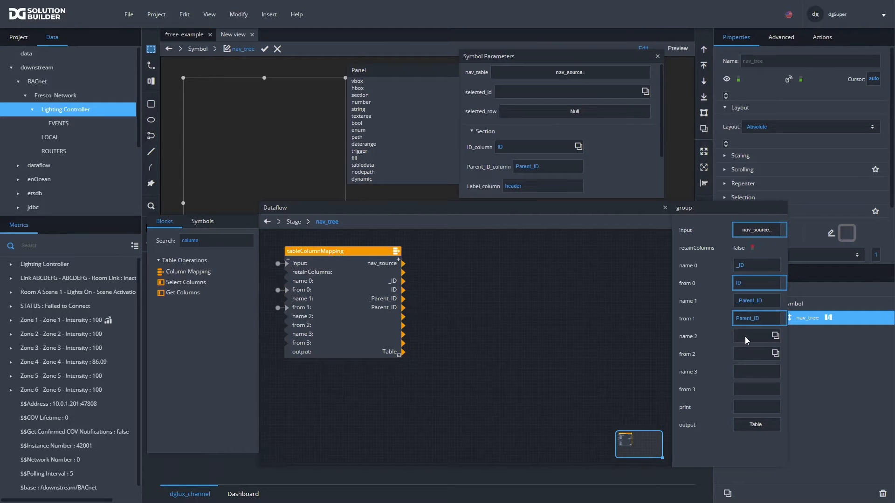
pyautogui.click(350, 277)
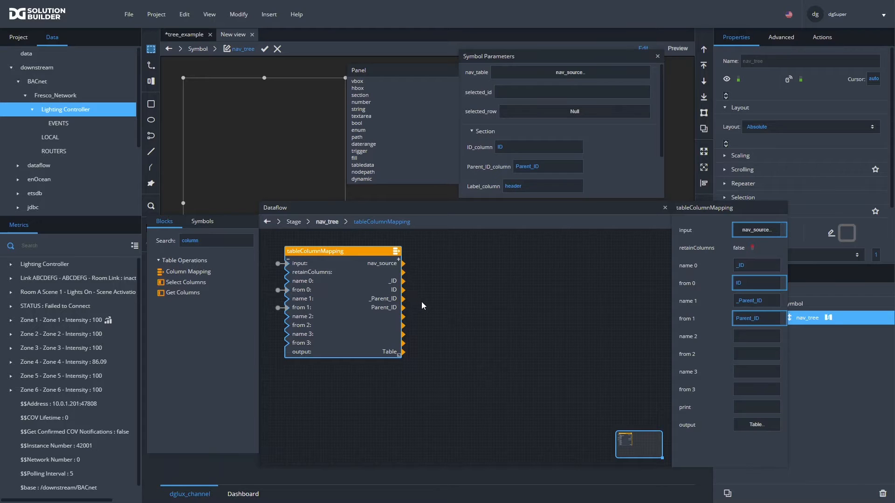
pyautogui.click(749, 338)
pyautogui.write('_Label')
pyautogui.scroll(-3, 622, 173)
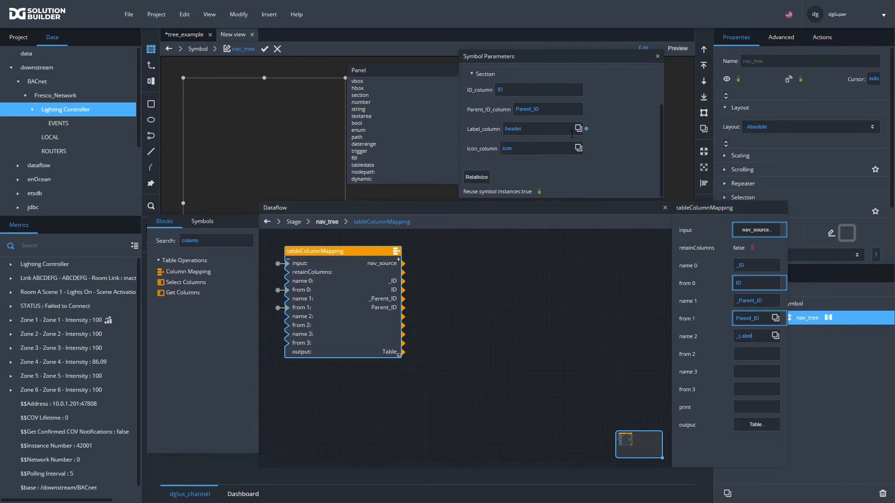
pyautogui.moveTo(587, 129); pyautogui.dragTo(750, 356)
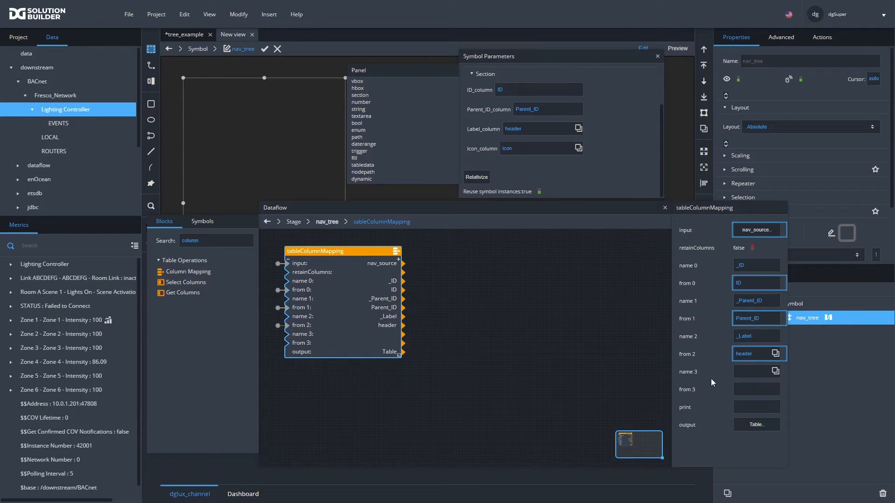
# Set name 3 of the Column Mapping block to _Icon and bind from 3 to the symbol's Icon_column parameter
pyautogui.click(740, 377)
pyautogui.write('_Icon')
pyautogui.press('Return')
pyautogui.moveTo(587, 148); pyautogui.dragTo(742, 388)
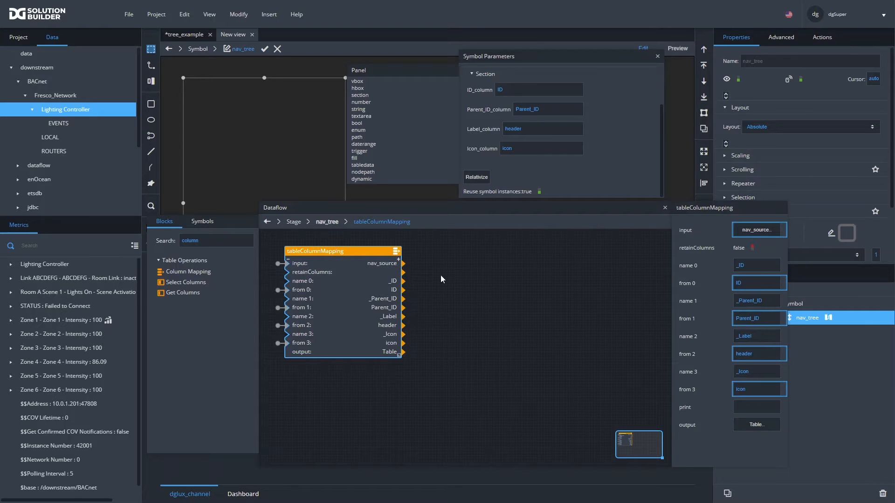
# Add a fifth mapping to the Column Mapping block with name 4 set to _expanded and from 4 set to =null
pyautogui.click(743, 407)
pyautogui.write('_expanded')
pyautogui.press('Tab')
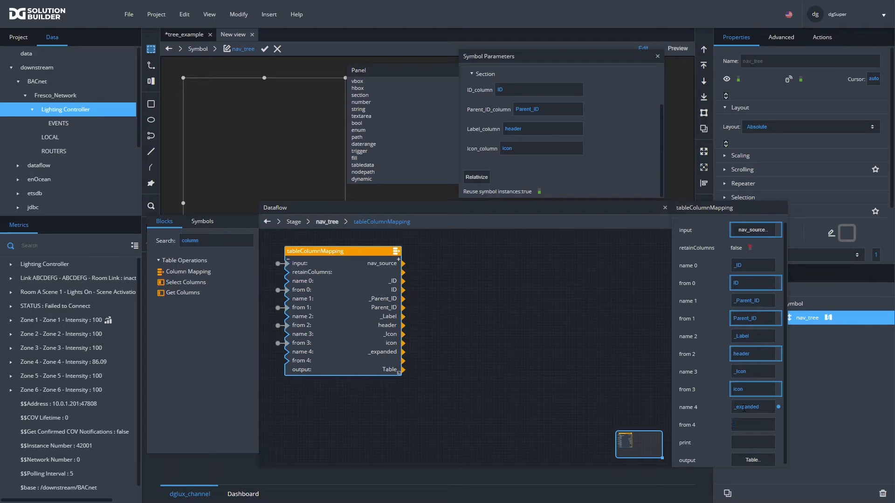
pyautogui.write('=null')
pyautogui.click(560, 391)
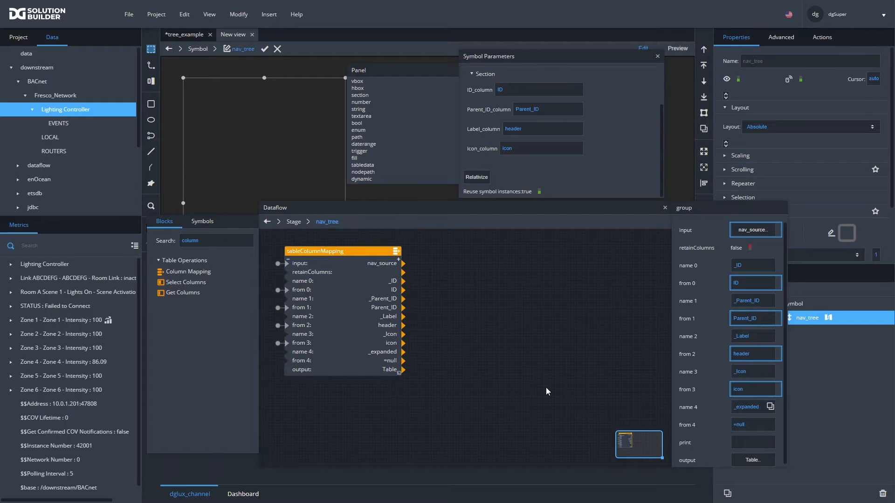
pyautogui.click(381, 312)
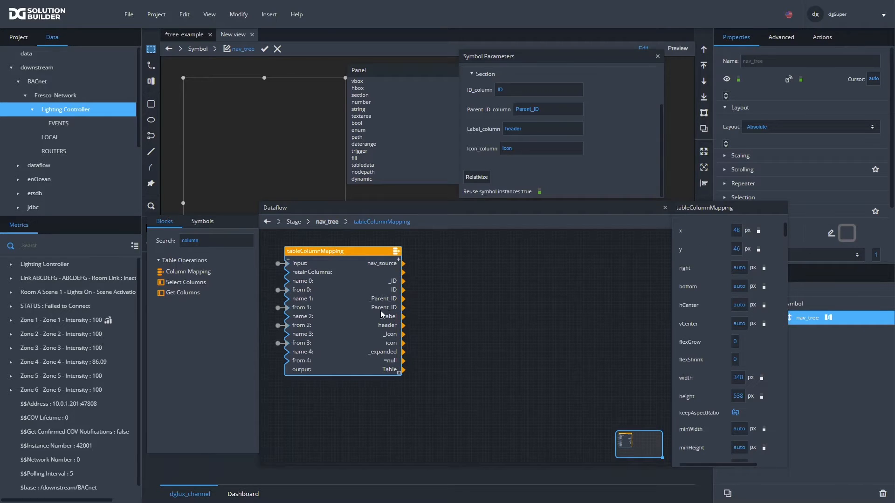
pyautogui.moveTo(334, 251); pyautogui.dragTo(329, 248)
pyautogui.click(425, 292)
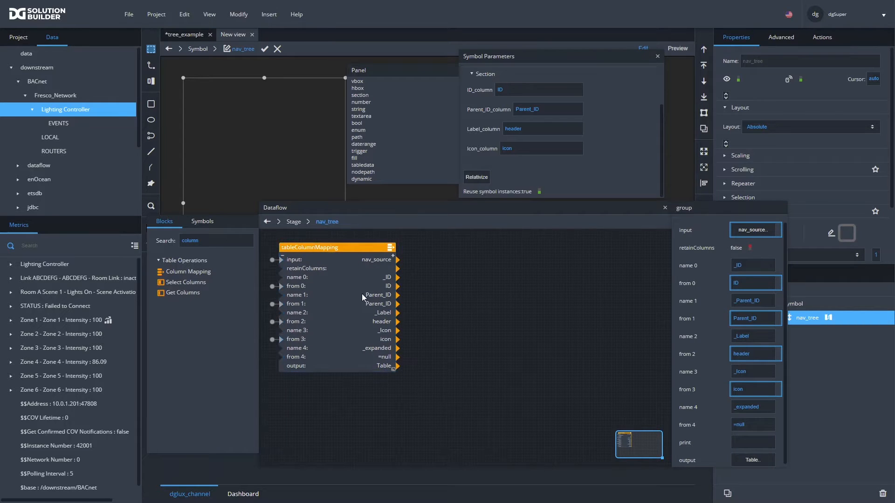
pyautogui.click(361, 294)
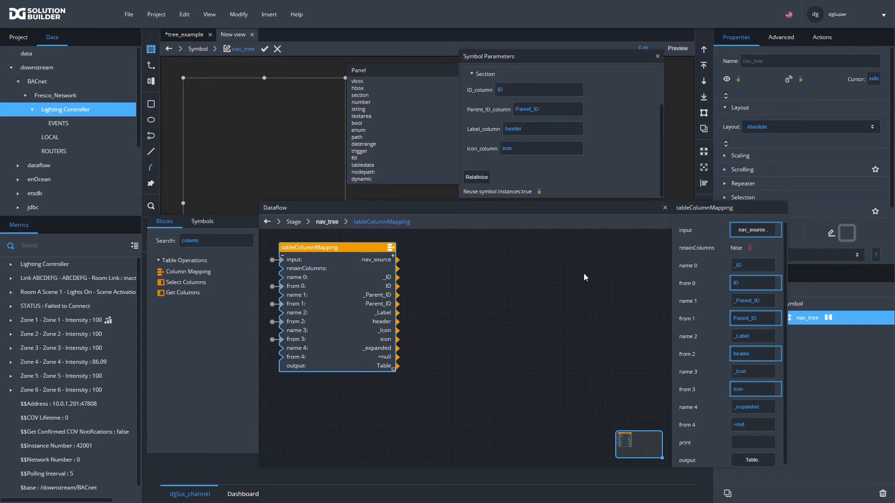
# Examine the columns in the Column Mapping block's output table, then close the table
pyautogui.click(753, 460)
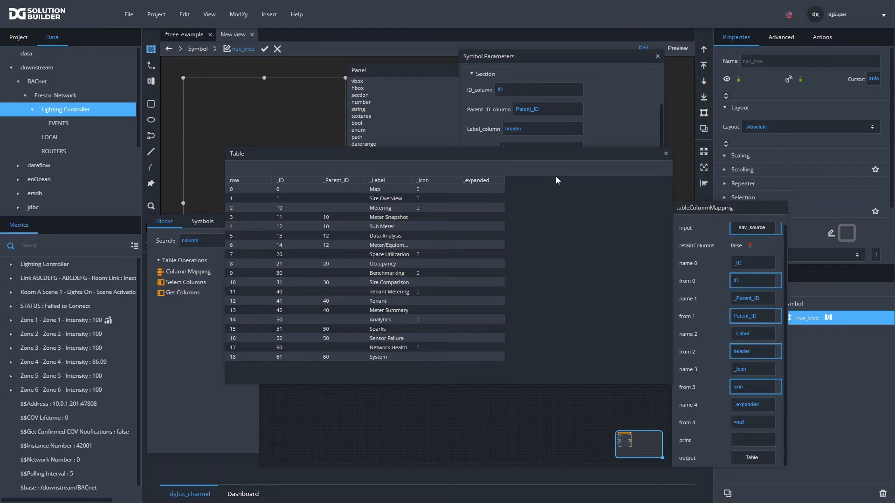
pyautogui.moveTo(635, 155); pyautogui.dragTo(632, 233)
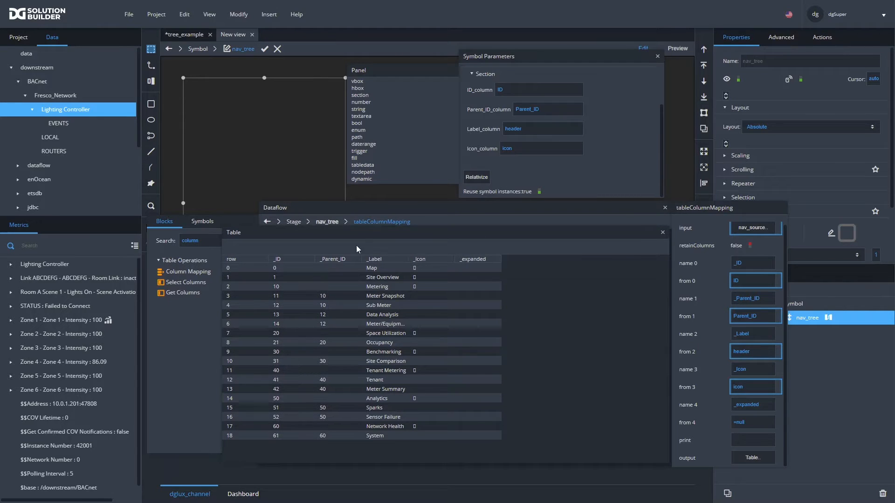
pyautogui.click(662, 232)
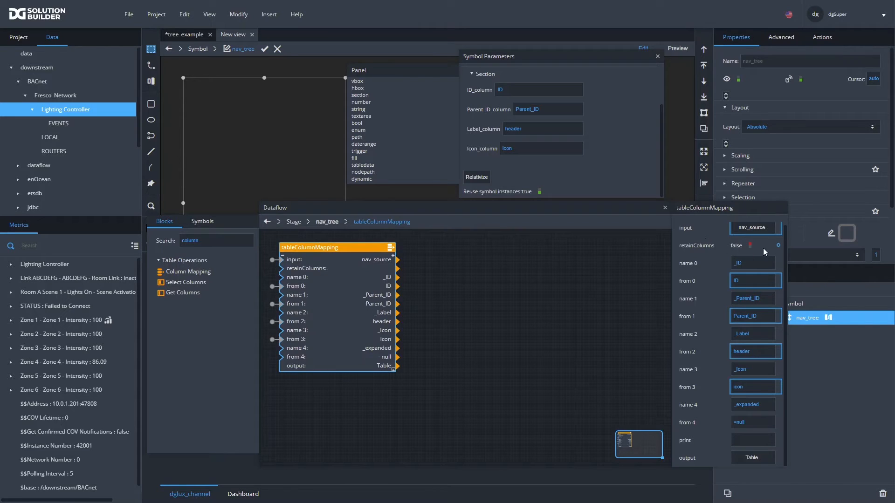
# Set retainColumns to true on the Column Mapping block and review all columns of its output table
pyautogui.click(750, 246)
pyautogui.click(752, 457)
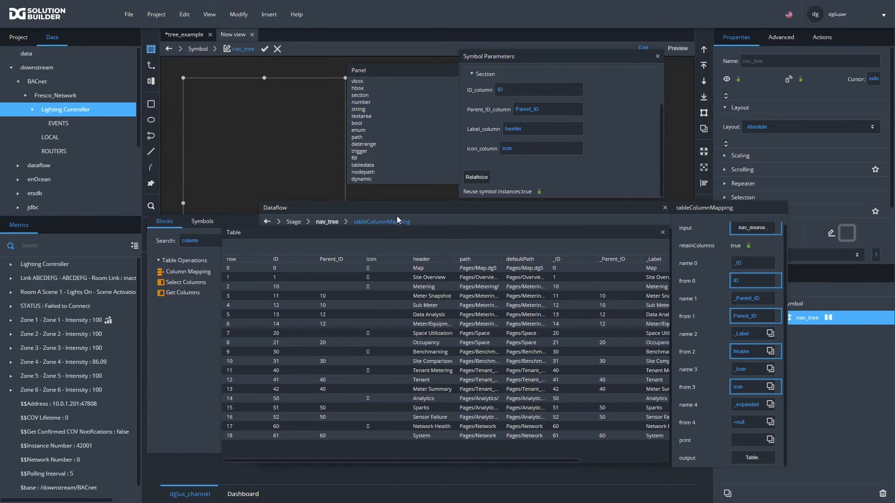
pyautogui.moveTo(388, 234); pyautogui.dragTo(283, 138)
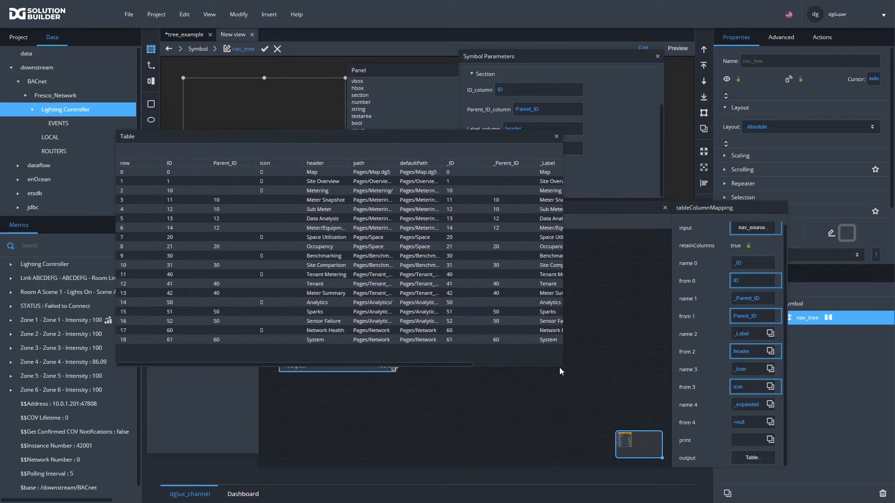
pyautogui.moveTo(562, 367); pyautogui.dragTo(728, 355)
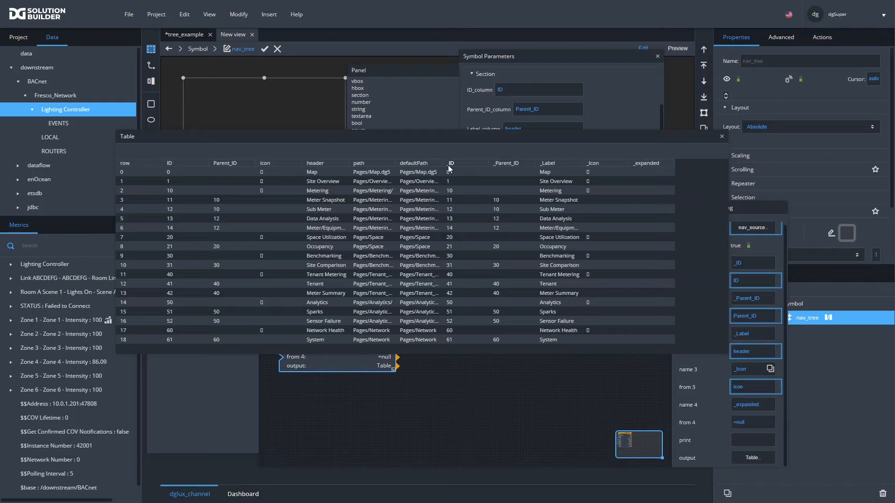
pyautogui.click(722, 137)
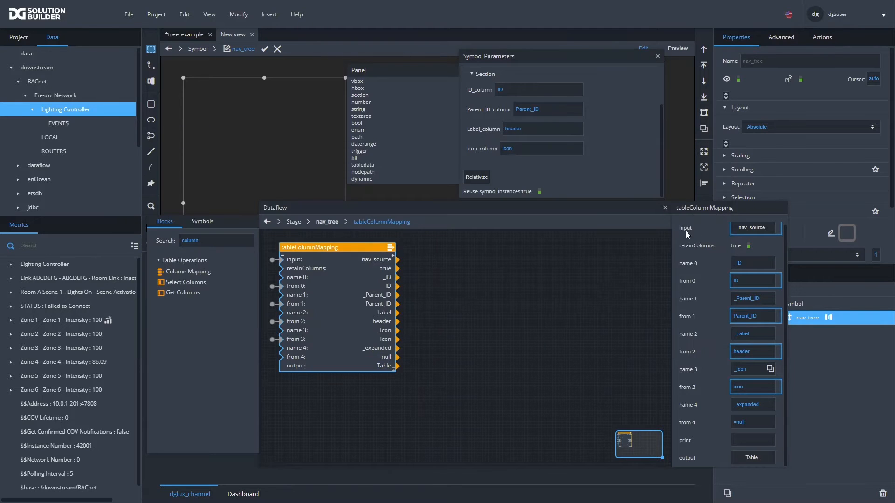
# Close the Symbol Parameters window, reopen the nav_tree dataflow and examine the Column Mapping block's output table again
pyautogui.click(664, 207)
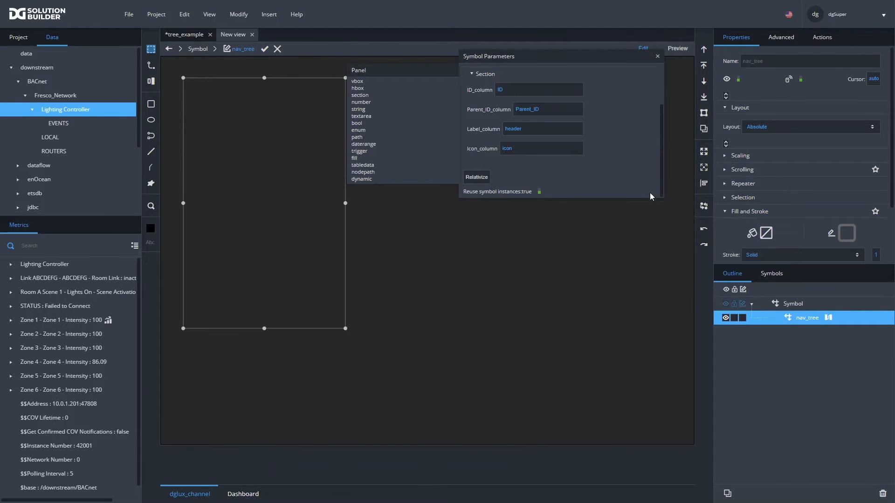
pyautogui.click(657, 56)
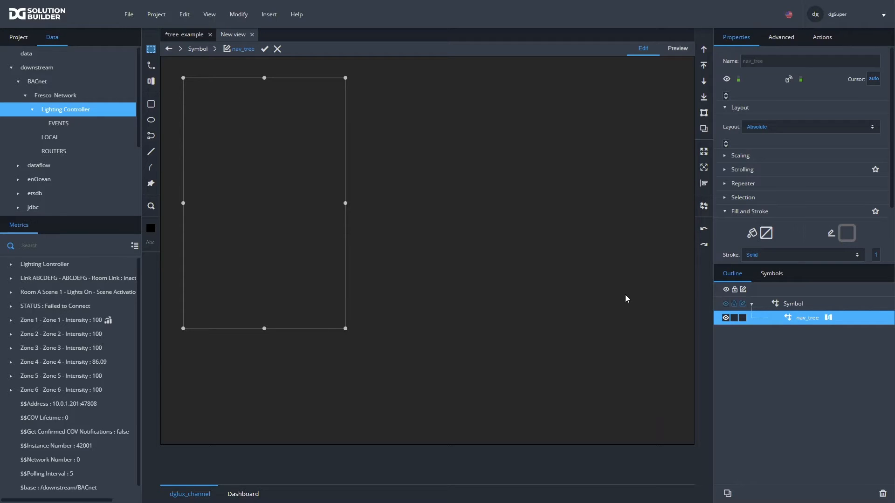
pyautogui.click(831, 318)
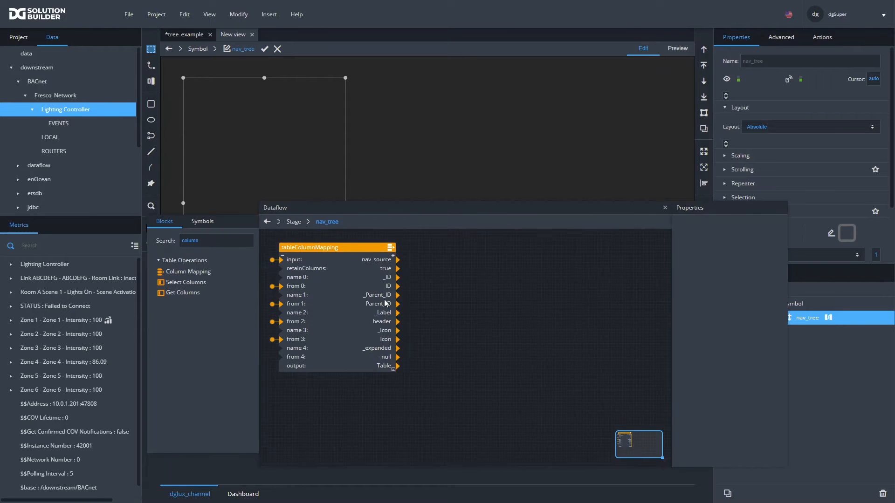
pyautogui.click(365, 299)
pyautogui.moveTo(423, 208); pyautogui.dragTo(430, 119)
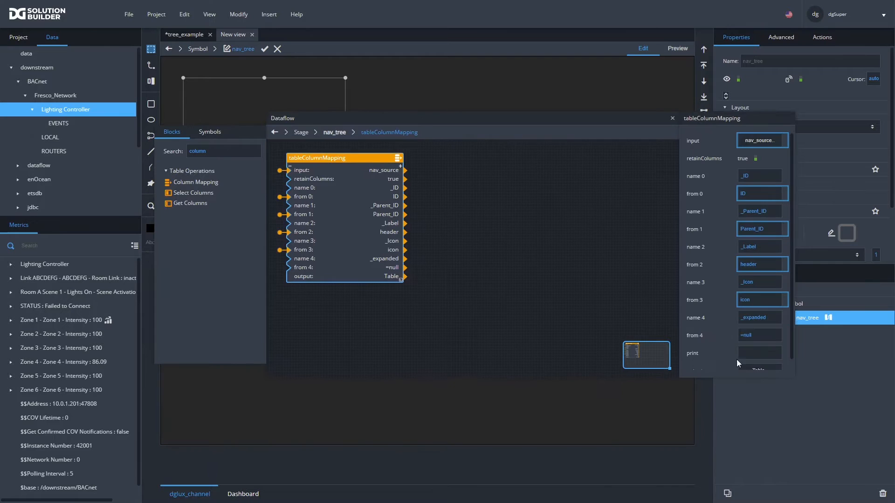
pyautogui.moveTo(717, 376); pyautogui.dragTo(715, 417)
pyautogui.click(756, 376)
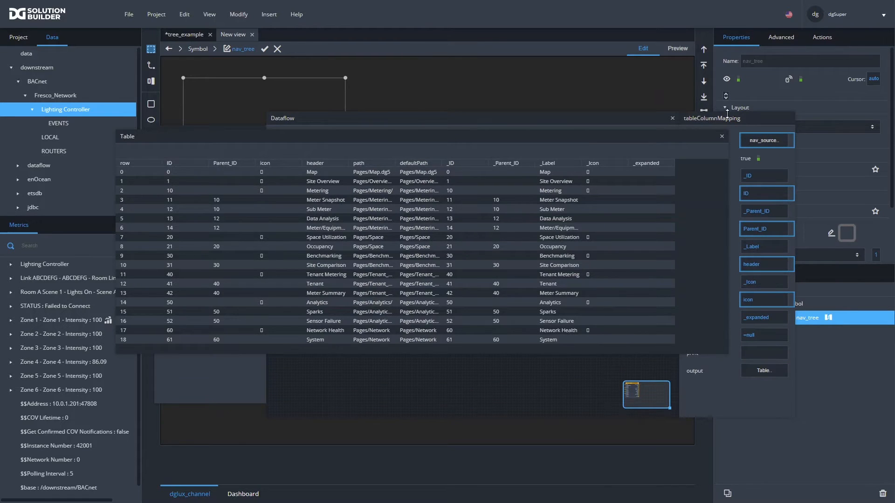
pyautogui.click(721, 138)
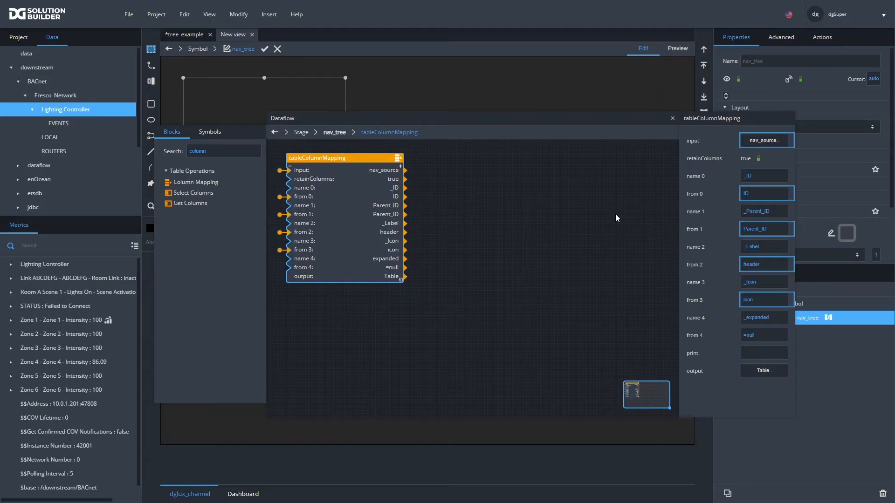
pyautogui.moveTo(546, 122); pyautogui.dragTo(568, 256)
pyautogui.moveTo(401, 264)
pyautogui.mouseDown()
pyautogui.moveTo(472, 260)
pyautogui.moveTo(492, 285)
pyautogui.moveTo(457, 325)
pyautogui.moveTo(482, 192)
pyautogui.moveTo(460, 93)
pyautogui.mouseUp()
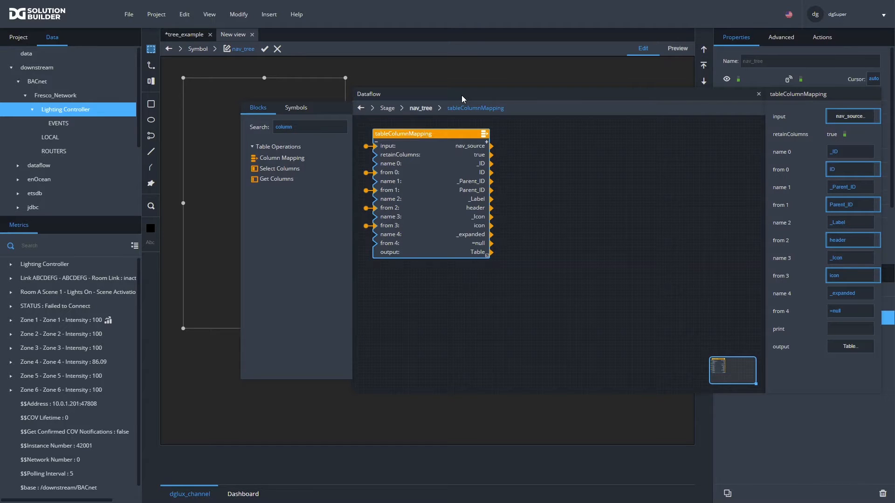
pyautogui.moveTo(461, 95); pyautogui.dragTo(460, 101)
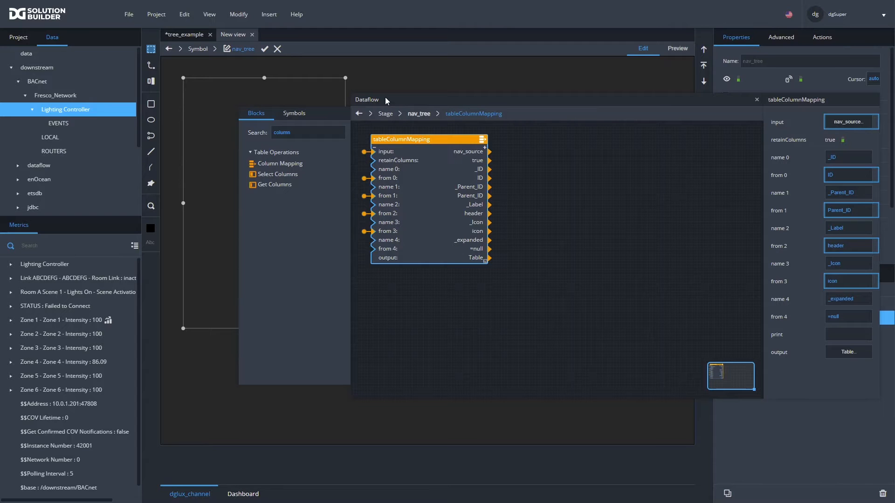
pyautogui.moveTo(388, 98); pyautogui.dragTo(420, 264)
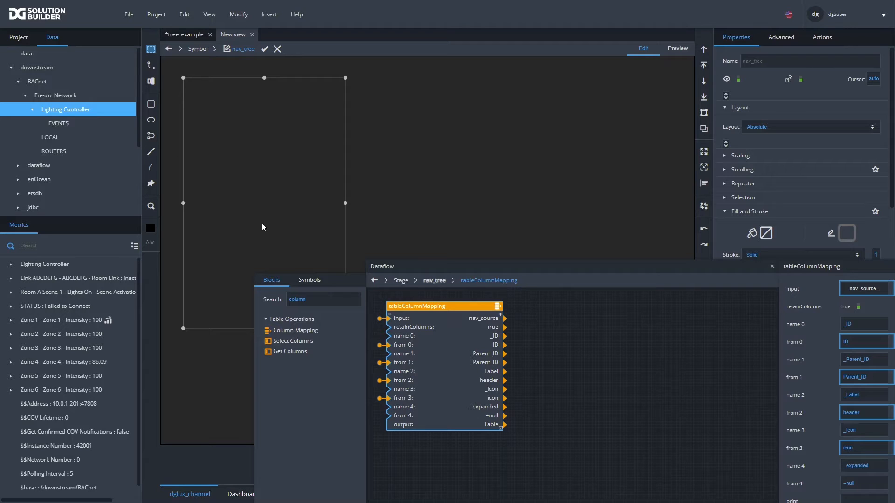
pyautogui.moveTo(538, 264); pyautogui.dragTo(525, 202)
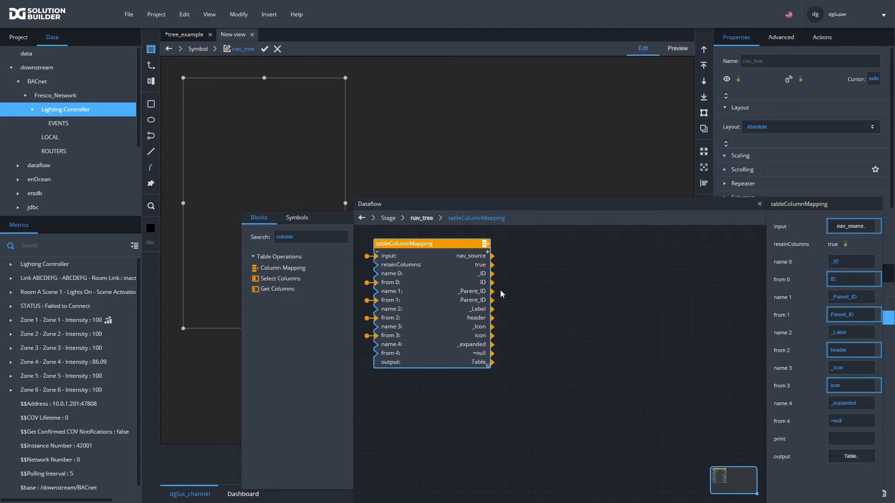
# Search the dataflow blocks for "table"
pyautogui.doubleClick(303, 234)
pyautogui.click(303, 235)
pyautogui.doubleClick(304, 235)
pyautogui.write('table')
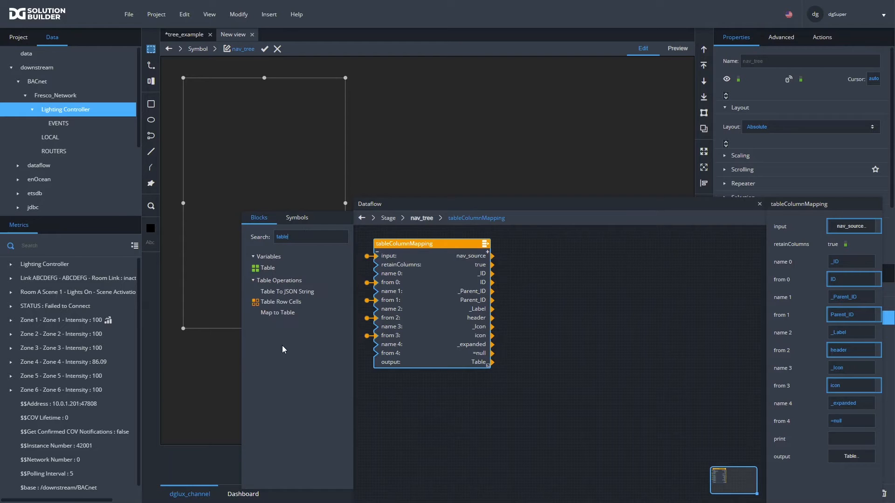
pyautogui.moveTo(286, 313); pyautogui.dragTo(396, 379)
pyautogui.moveTo(494, 363); pyautogui.dragTo(395, 395)
pyautogui.press('Delete')
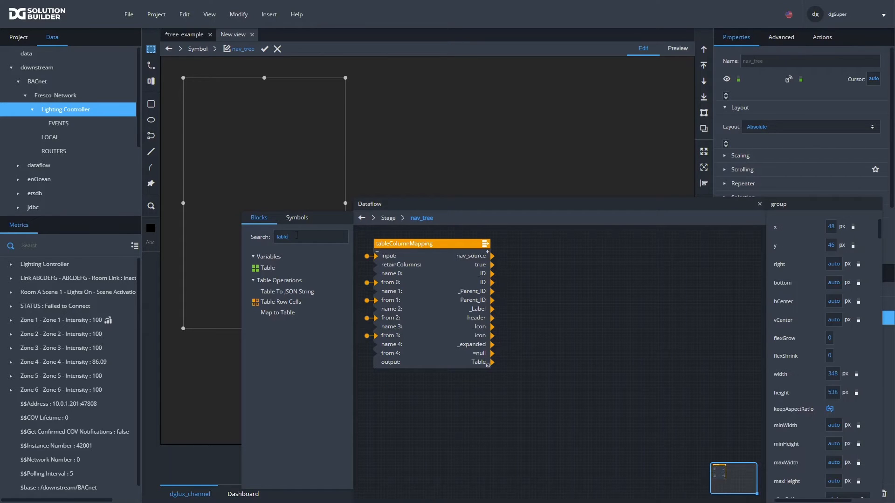
# Add a Table To JSON String block fed by the Column Mapping output, and a JSON Parser block fed by the JSON string output
pyautogui.moveTo(286, 292); pyautogui.dragTo(446, 383)
pyautogui.moveTo(492, 362); pyautogui.dragTo(448, 383)
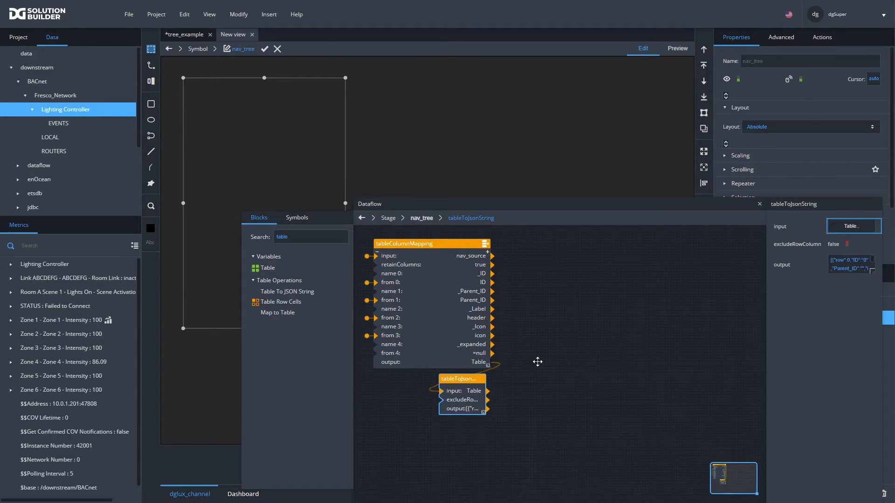
pyautogui.doubleClick(311, 238)
pyautogui.write('json')
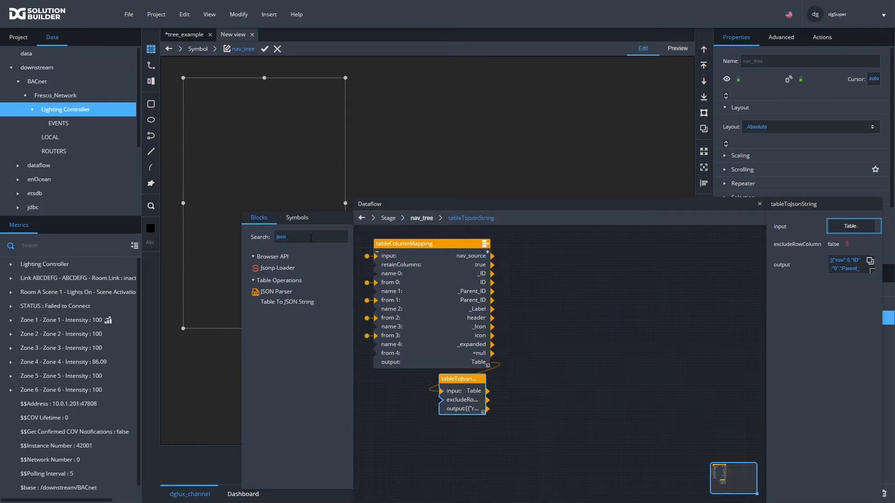
pyautogui.moveTo(285, 293); pyautogui.dragTo(502, 376)
pyautogui.moveTo(466, 409); pyautogui.dragTo(517, 384)
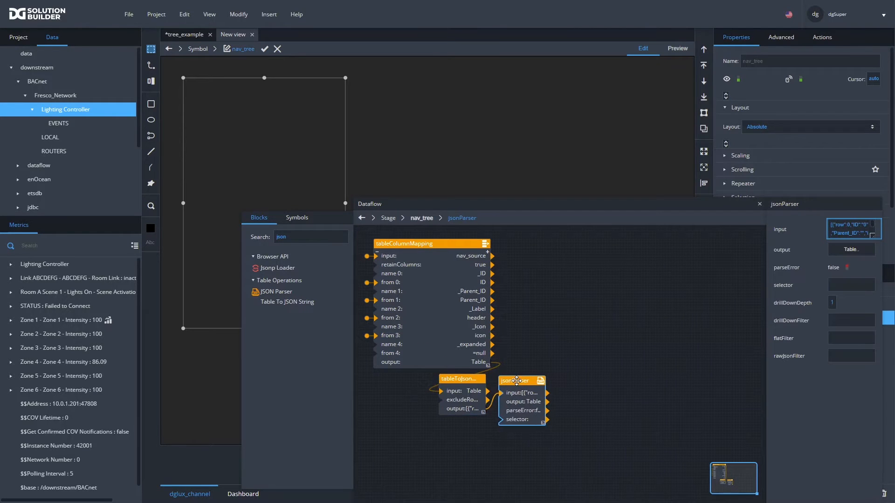
# Examine the JSON Parser block's output table
pyautogui.click(860, 248)
pyautogui.moveTo(568, 136); pyautogui.dragTo(648, 39)
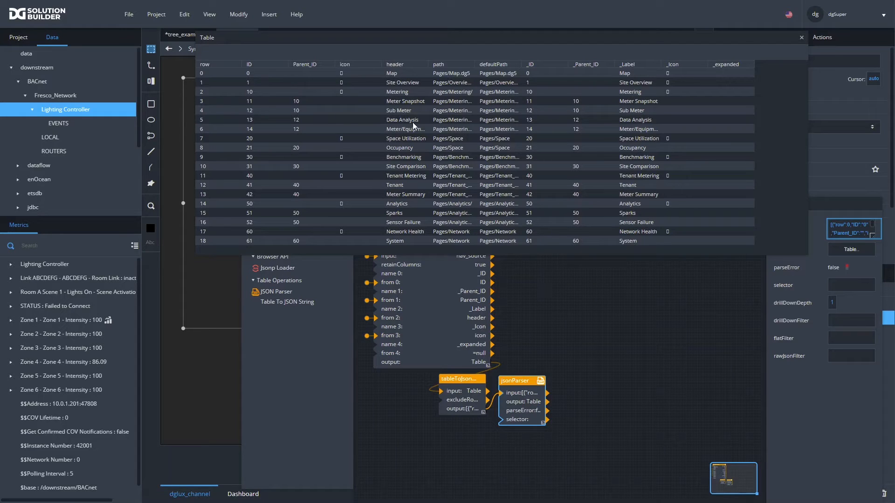
# Close the JSON Parser output table and the dataflow, and save the nav_tree symbol edits
pyautogui.click(575, 303)
pyautogui.moveTo(542, 212); pyautogui.dragTo(495, 231)
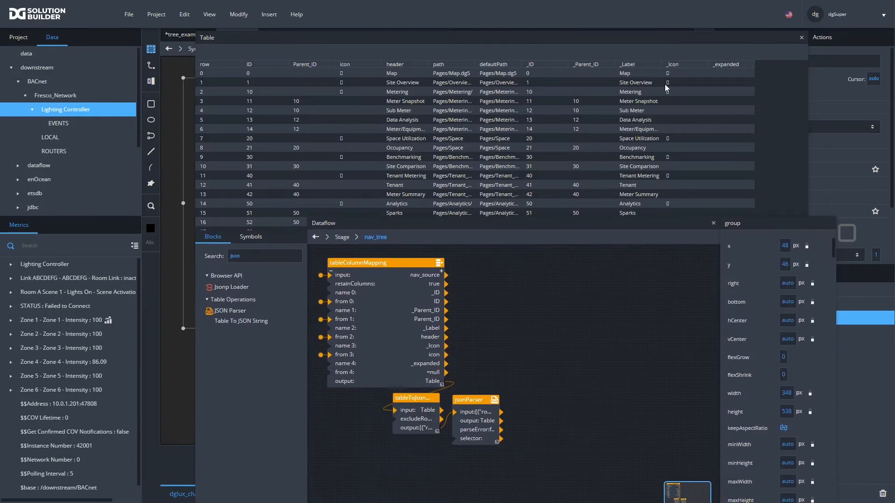
pyautogui.click(802, 38)
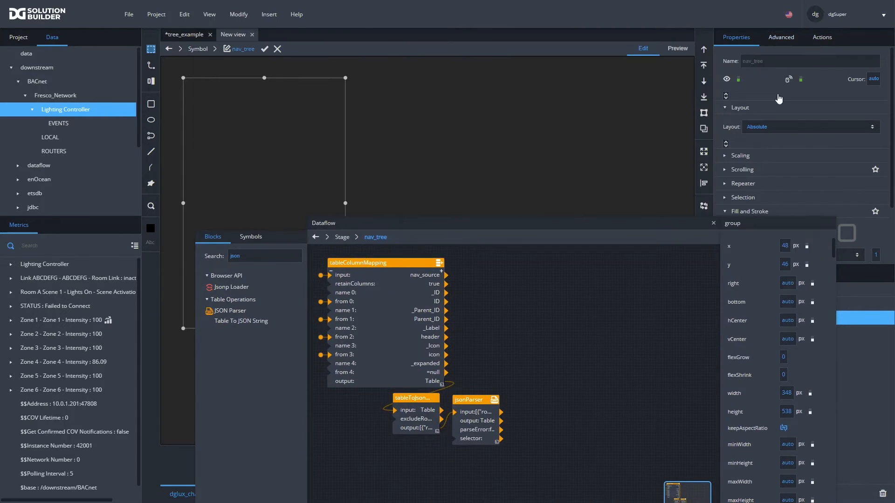
pyautogui.click(714, 223)
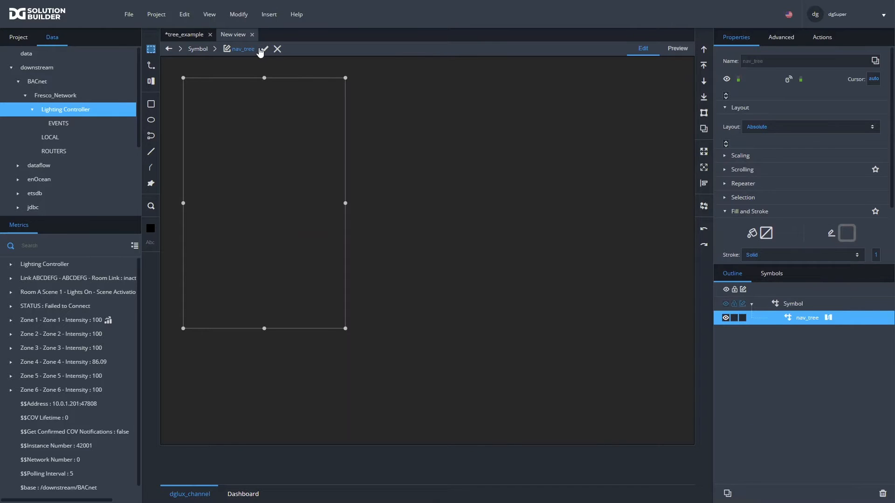
pyautogui.click(264, 49)
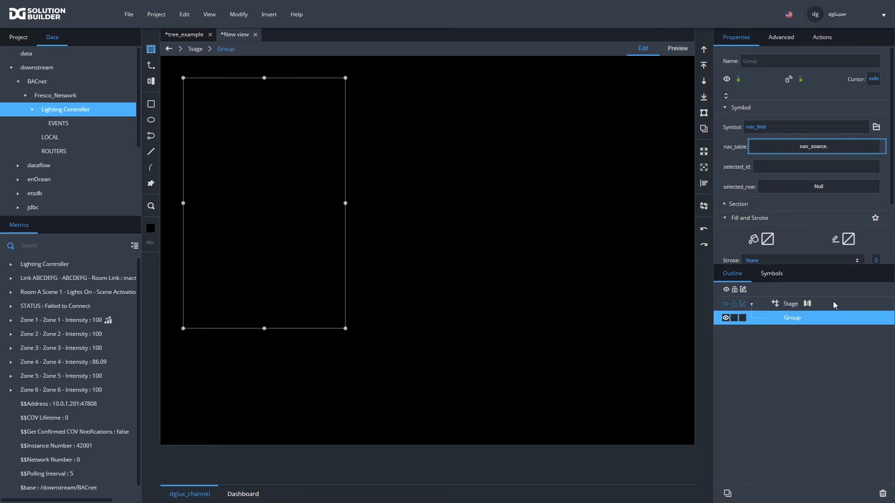
# Open the Stage dataflow, examine the nav_source table's rows, and close the table and dataflow
pyautogui.click(809, 304)
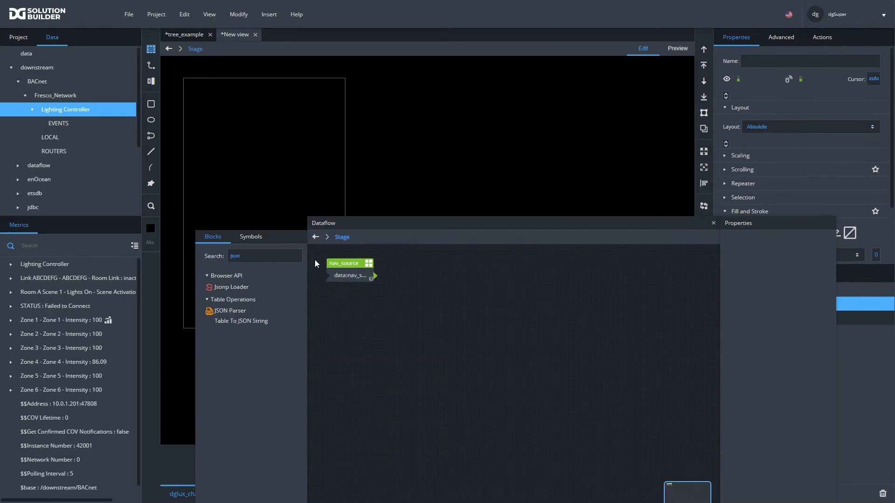
pyautogui.click(335, 259)
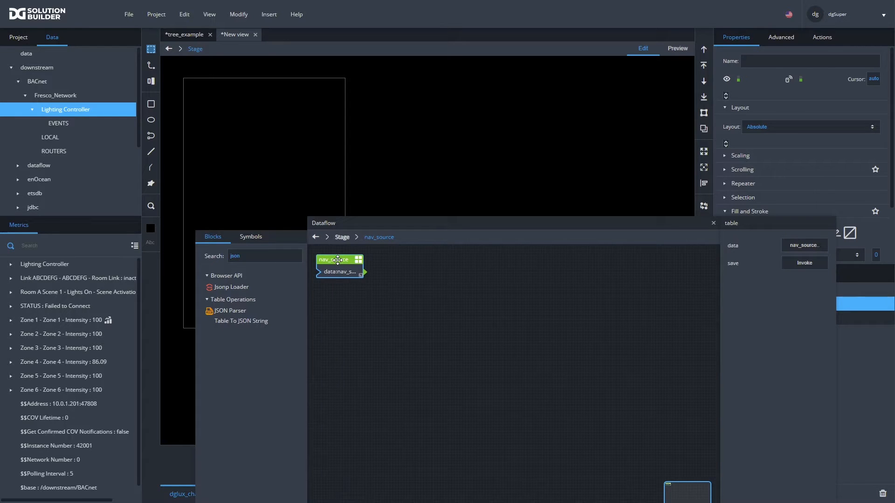
pyautogui.click(796, 247)
pyautogui.click(796, 247)
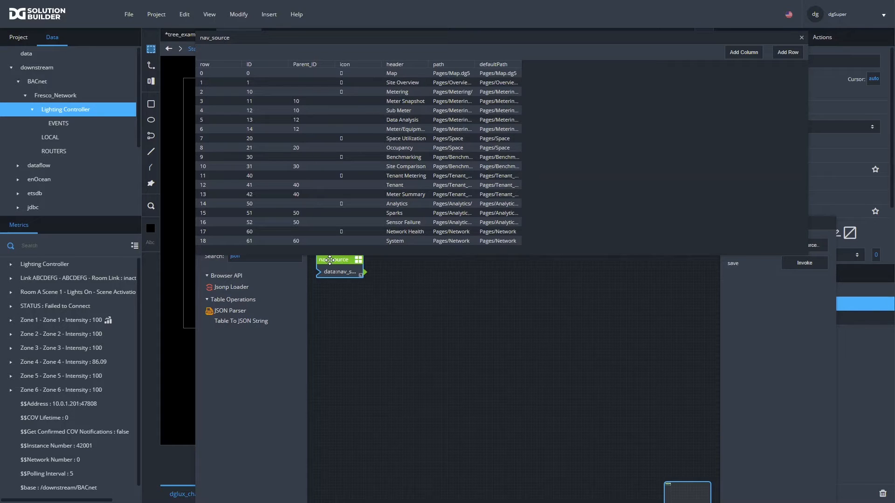
pyautogui.click(802, 38)
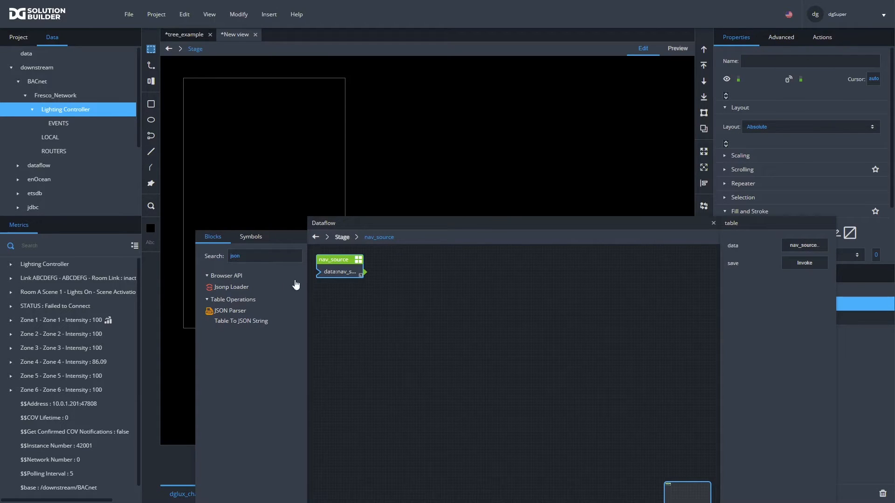
pyautogui.click(713, 222)
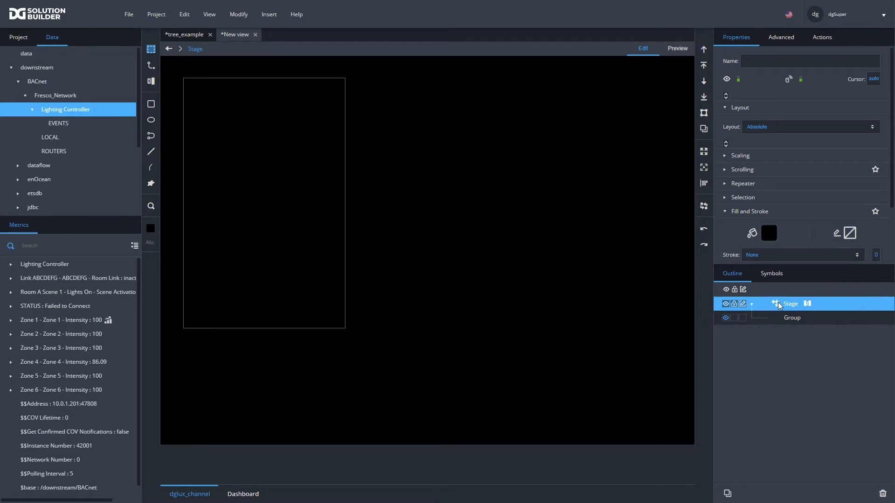
# Open the nav_tree group's symbol for editing and bring up its nav_tree dataflow
pyautogui.click(278, 186)
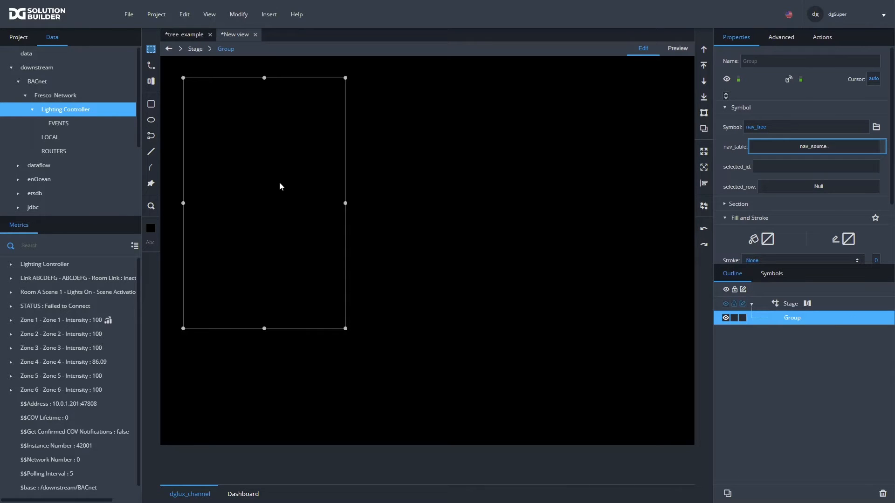
pyautogui.rightClick(242, 168)
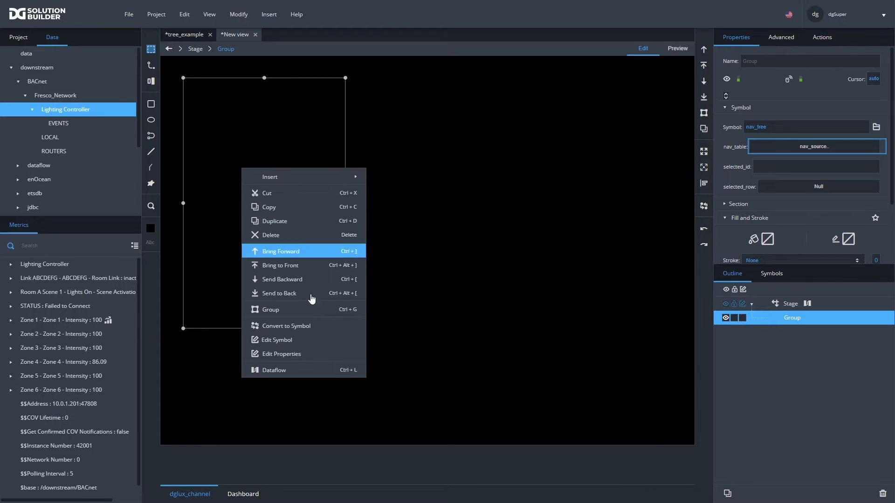
pyautogui.click(310, 341)
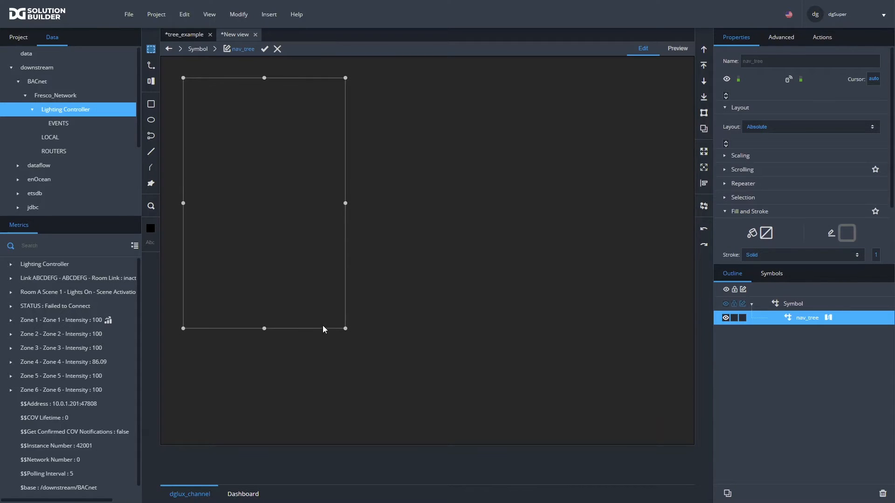
pyautogui.click(828, 318)
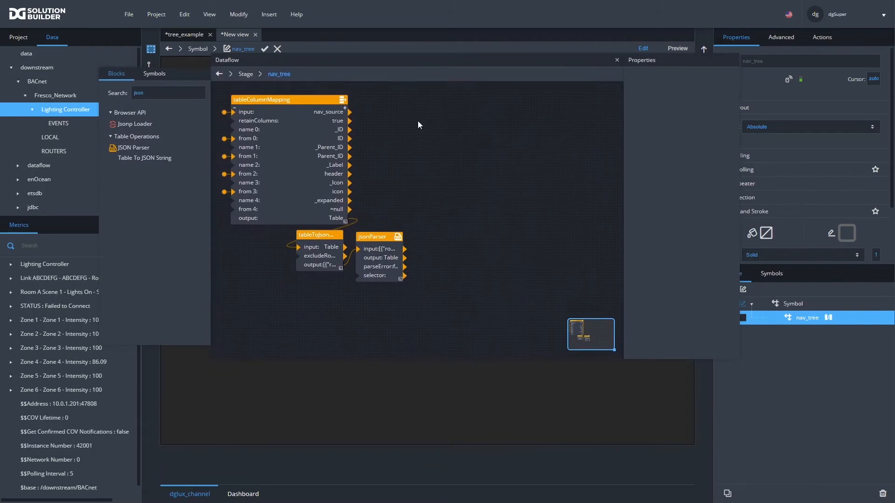
# Arrange the Table To JSON String and JSON Parser blocks beneath the Column Mapping block and examine the parser's output table
pyautogui.moveTo(386, 288); pyautogui.dragTo(300, 244)
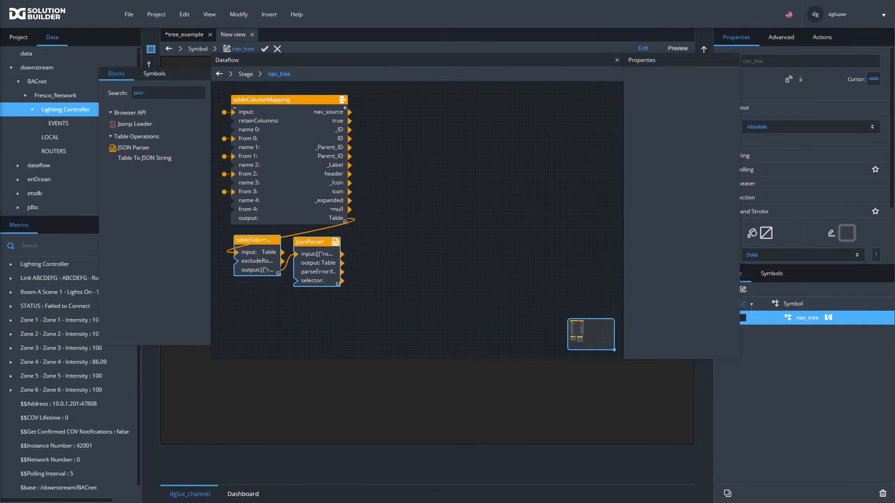
pyautogui.moveTo(311, 242); pyautogui.dragTo(312, 241)
pyautogui.click(362, 241)
pyautogui.click(317, 241)
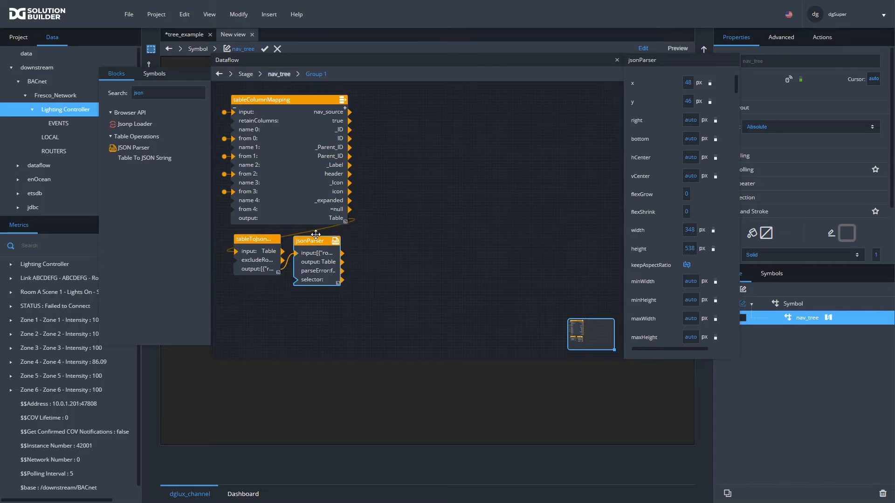
pyautogui.click(263, 193)
pyautogui.moveTo(325, 240); pyautogui.dragTo(332, 234)
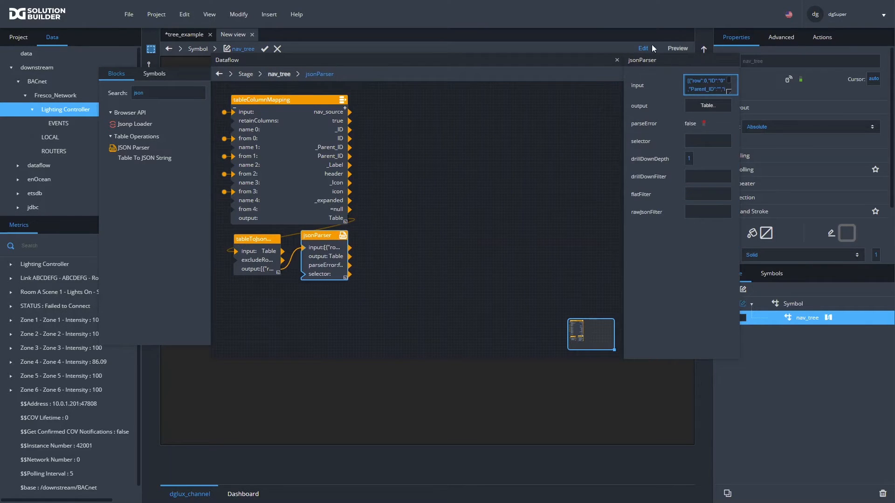
pyautogui.click(693, 107)
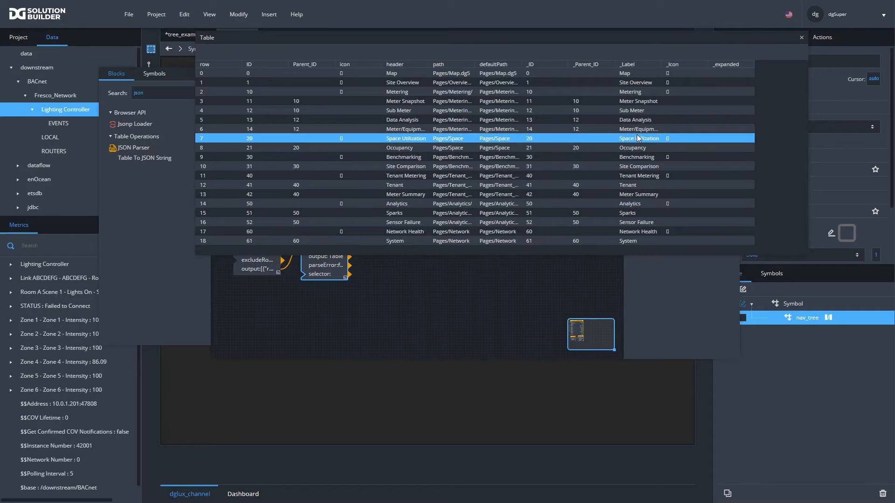
pyautogui.click(800, 37)
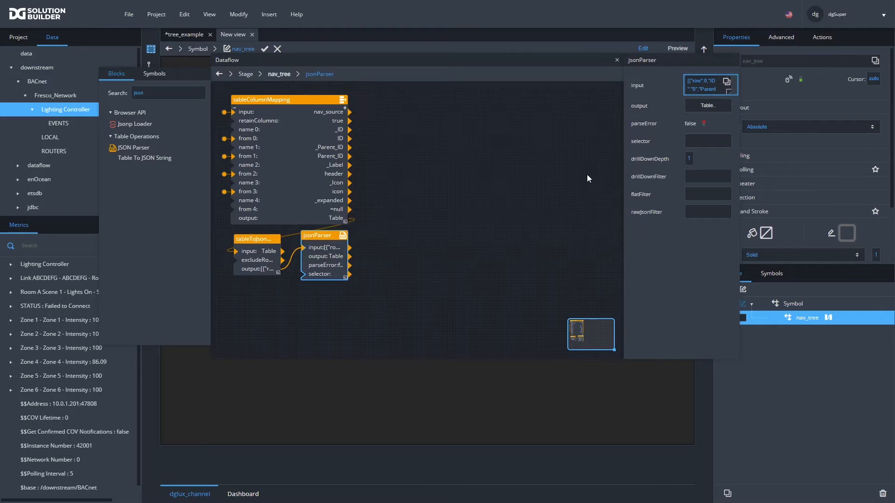
# Find the State logic block and add it to the nav_tree dataflow, to the right of the JSON Parser block
pyautogui.doubleClick(177, 93)
pyautogui.write('state')
pyautogui.moveTo(122, 124); pyautogui.dragTo(494, 217)
# Add a Table variable block above the State block and name it temp_table
pyautogui.doubleClick(151, 93)
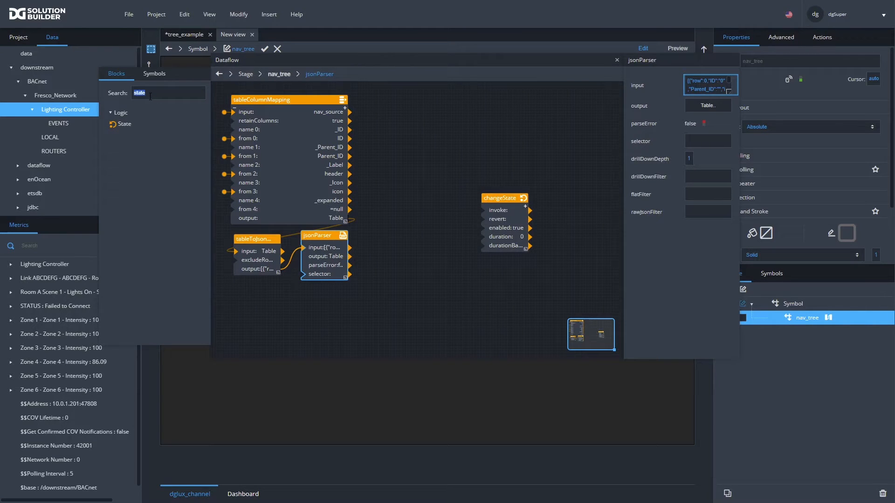
pyautogui.write('tab')
pyautogui.moveTo(122, 124); pyautogui.dragTo(487, 111)
pyautogui.doubleClick(506, 113)
pyautogui.write('tan')
pyautogui.press('BackSpace')
pyautogui.press('BackSpace')
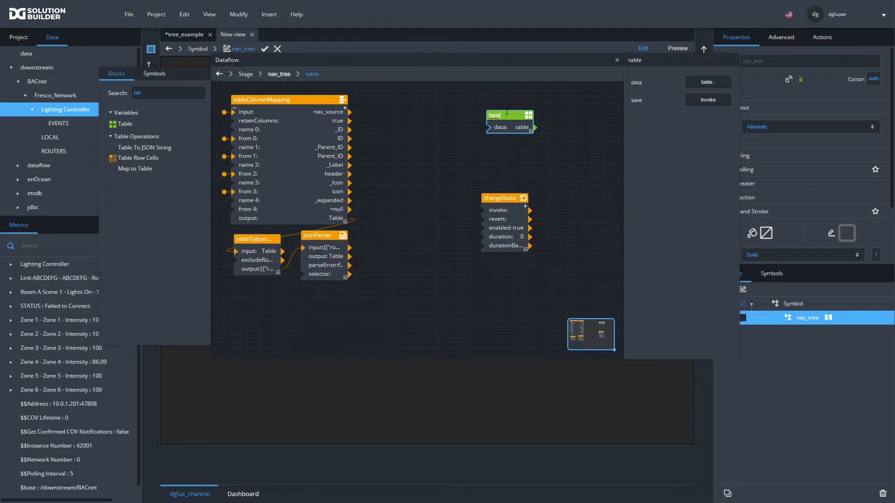
pyautogui.write('temp_table')
pyautogui.press('Return')
pyautogui.moveTo(513, 116); pyautogui.dragTo(508, 104)
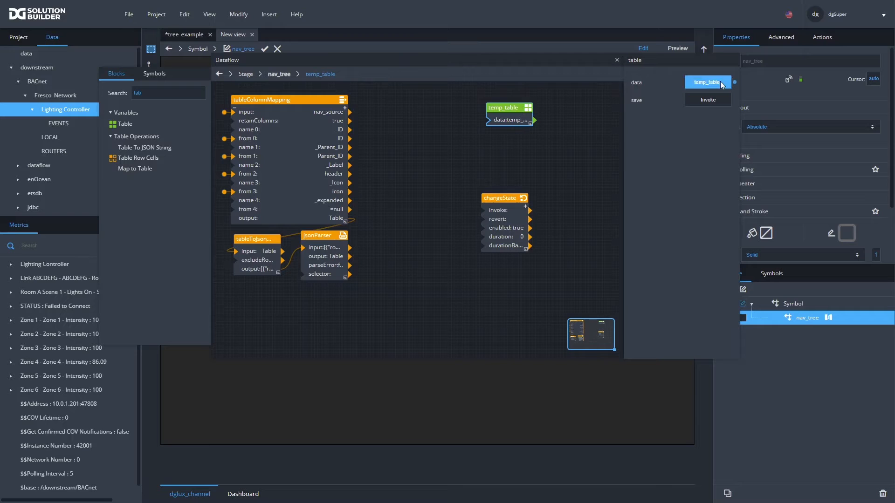
# Add a path/change pair to the State block and set path 0 to the temp_table data property
pyautogui.click(505, 200)
pyautogui.click(525, 207)
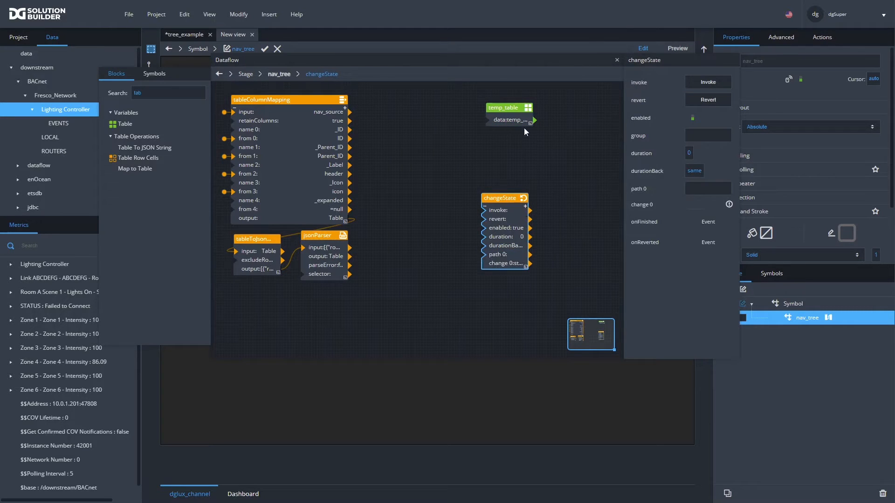
pyautogui.moveTo(516, 121); pyautogui.dragTo(708, 188)
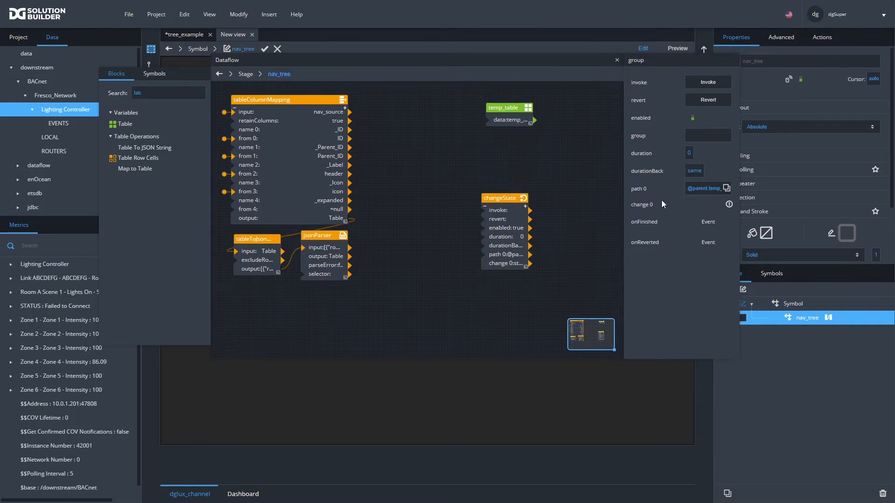
pyautogui.click(498, 224)
pyautogui.click(525, 268)
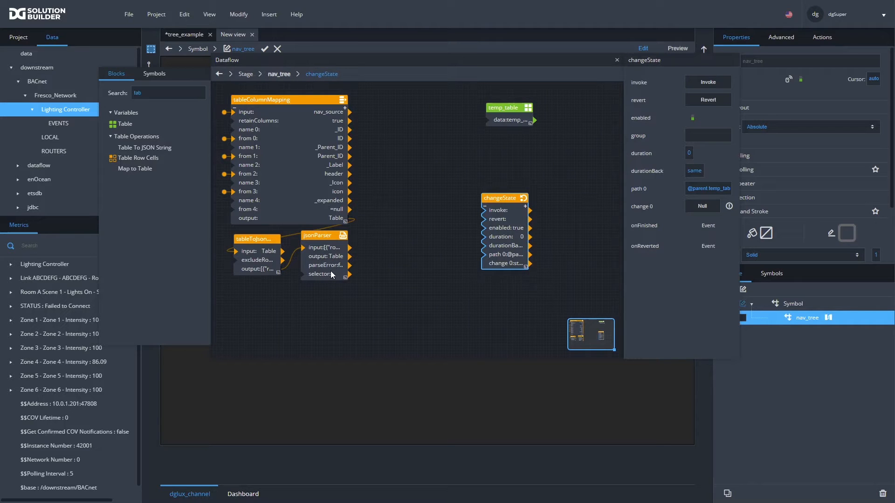
# Bind the State block's change 0 to the JSON Parser output table, and widen and reposition the State block
pyautogui.moveTo(349, 257); pyautogui.dragTo(690, 207)
pyautogui.moveTo(525, 266); pyautogui.dragTo(565, 268)
pyautogui.moveTo(525, 197); pyautogui.dragTo(549, 201)
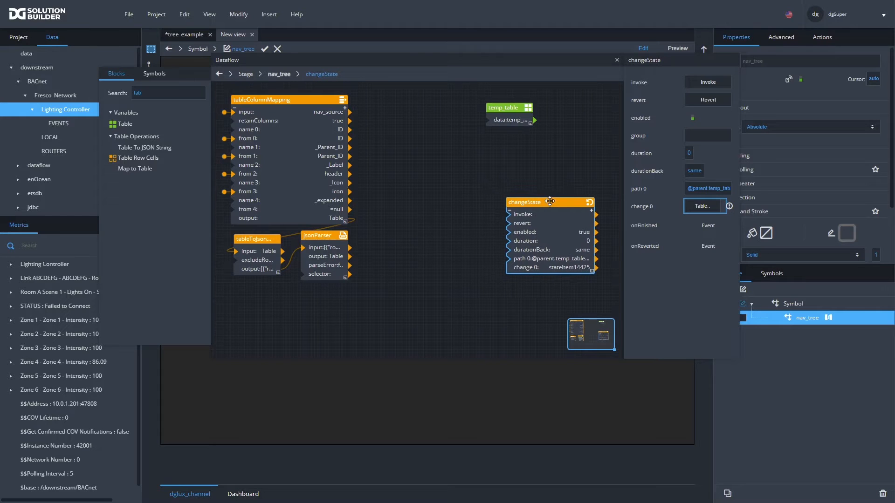
# View the advanced options of change 0 and widen the temp_table block above the State block
pyautogui.click(729, 206)
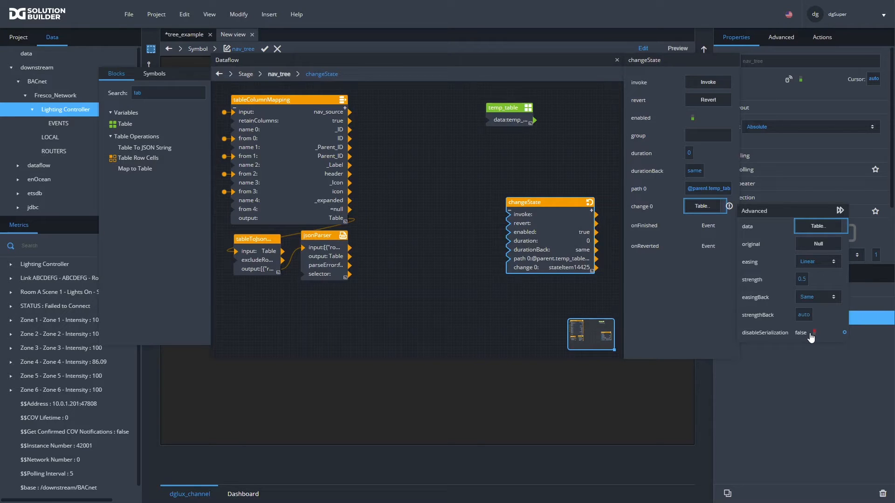
pyautogui.moveTo(520, 108); pyautogui.dragTo(590, 118)
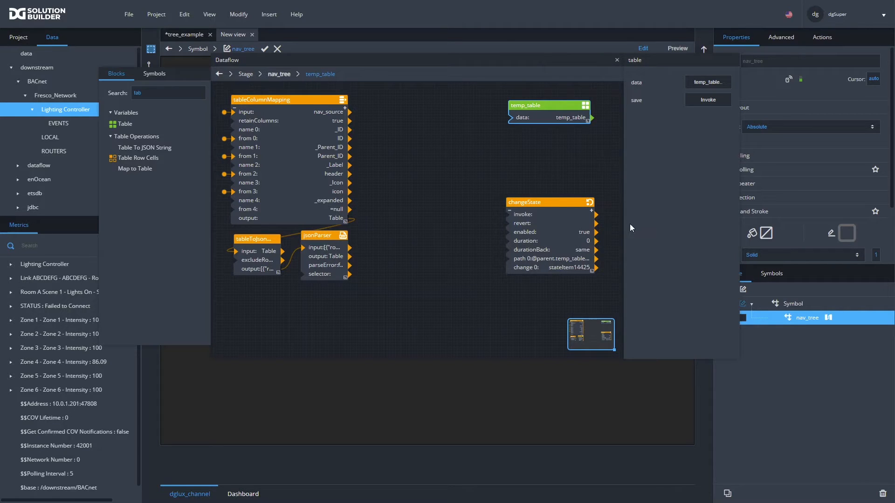
pyautogui.click(568, 206)
pyautogui.moveTo(568, 206); pyautogui.dragTo(568, 207)
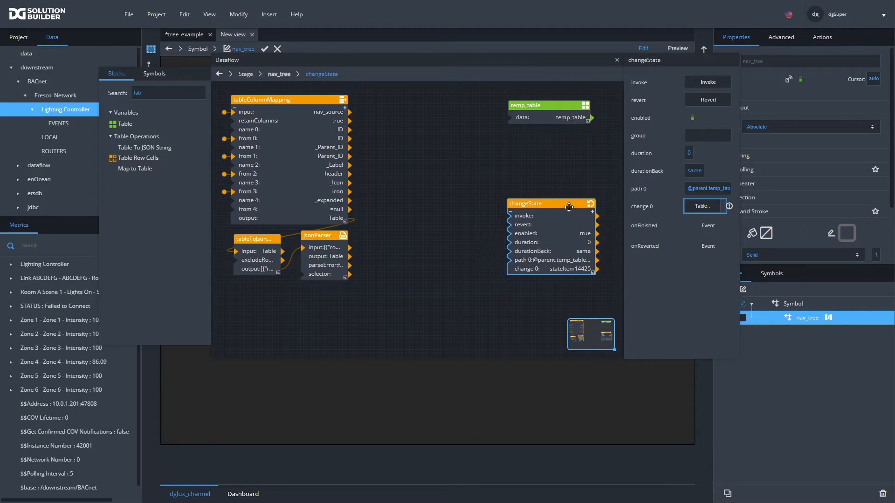
pyautogui.click(560, 114)
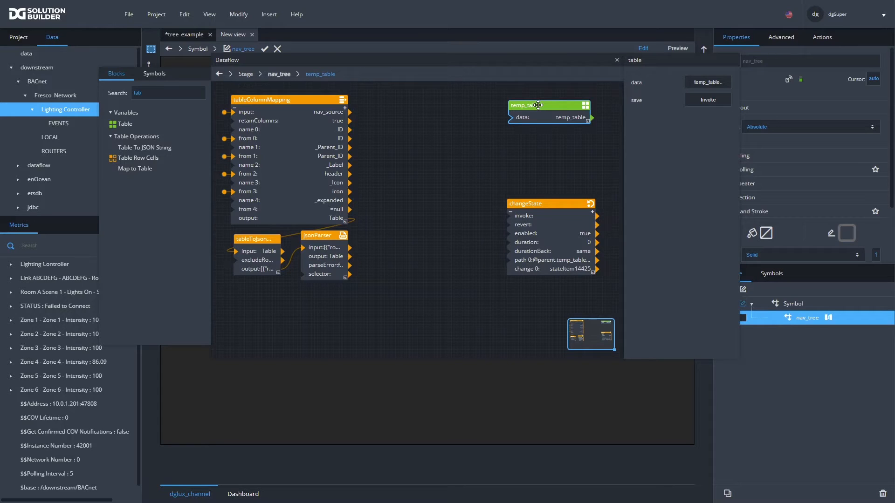
# Open the Symbol Parameters window, enlarge it, and expand the column settings section with the name config
pyautogui.click(240, 18)
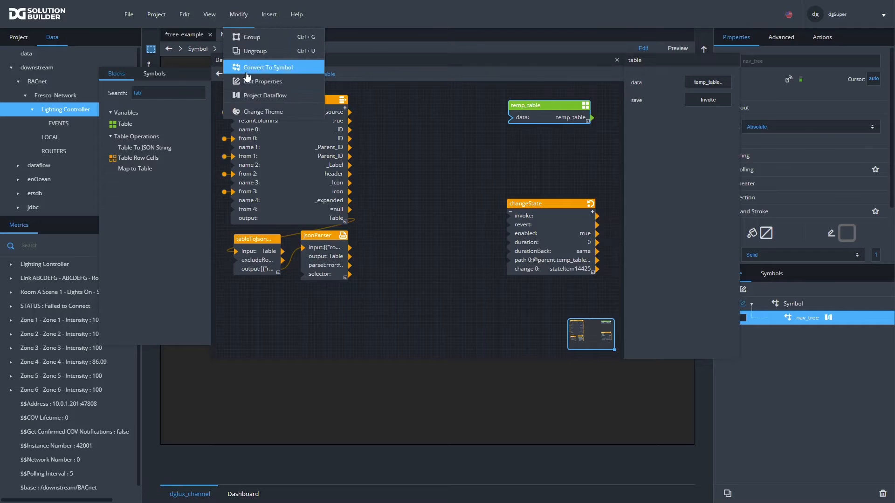
pyautogui.click(252, 87)
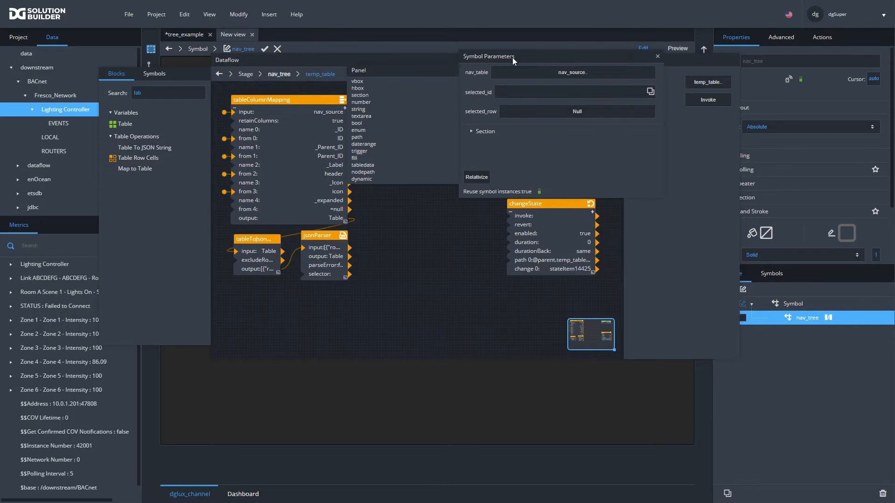
pyautogui.moveTo(523, 55); pyautogui.dragTo(587, 143)
pyautogui.moveTo(724, 281); pyautogui.dragTo(771, 334)
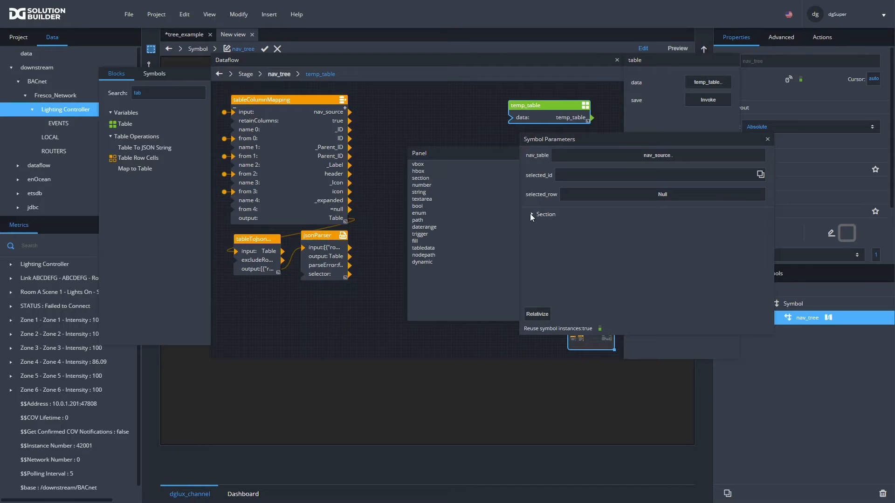
pyautogui.click(531, 213)
pyautogui.click(550, 216)
pyautogui.click(532, 215)
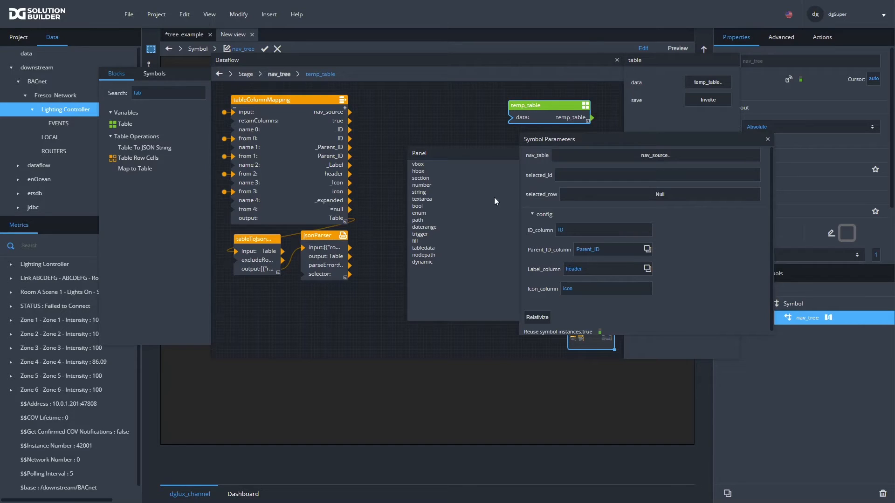
# Add a bool parameter named auto_update to the config section of the symbol parameters
pyautogui.moveTo(419, 209); pyautogui.dragTo(541, 215)
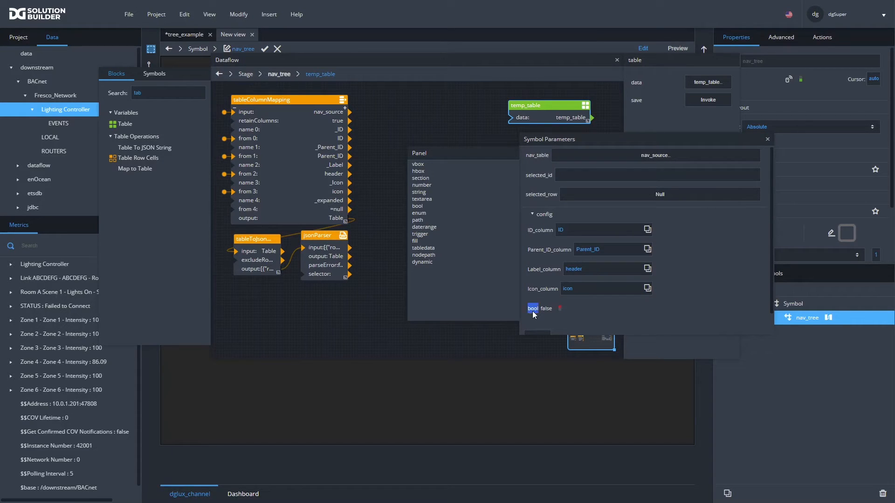
pyautogui.write('auto_update')
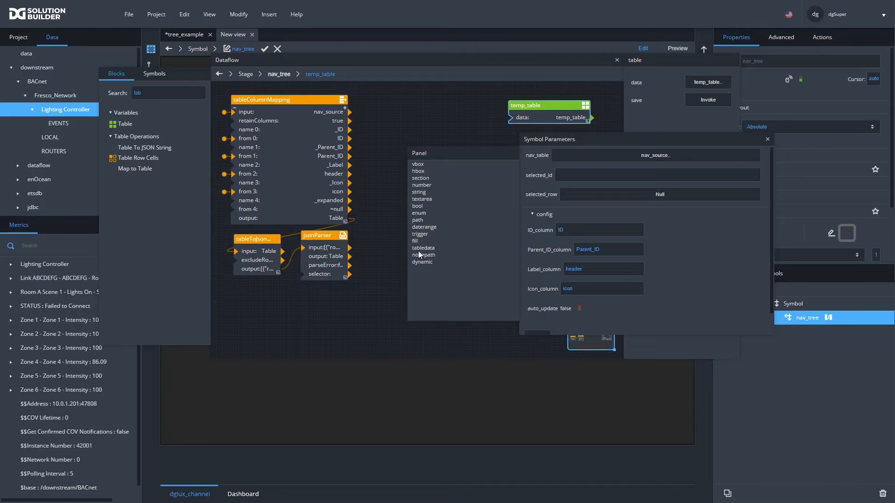
# Add a trigger parameter named force_update to the config section of the symbol parameters
pyautogui.moveTo(414, 241); pyautogui.dragTo(548, 214)
pyautogui.click(531, 326)
pyautogui.moveTo(422, 235); pyautogui.dragTo(550, 214)
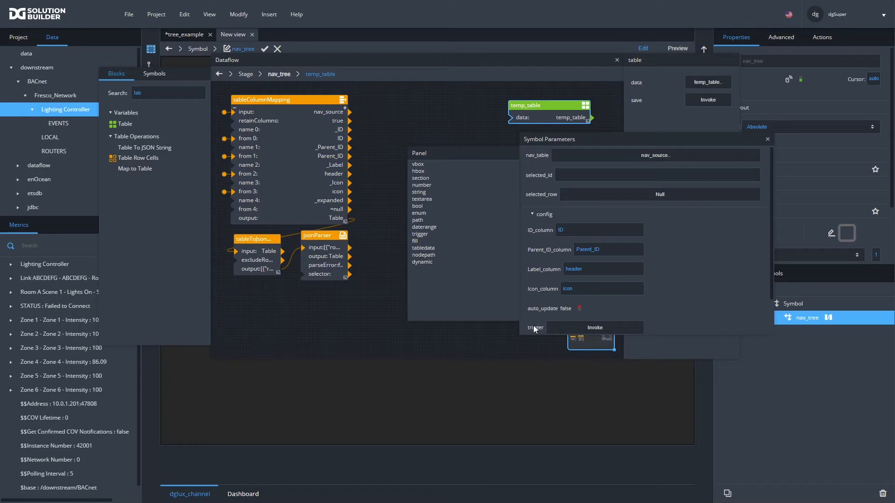
pyautogui.doubleClick(530, 326)
pyautogui.write('t')
pyautogui.write('orce')
pyautogui.write('_update')
# Set auto_update to true, pin auto_update and force_update as nav_tree binding sources, and close the Symbol Parameters window
pyautogui.scroll(-2, 566, 281)
pyautogui.click(579, 267)
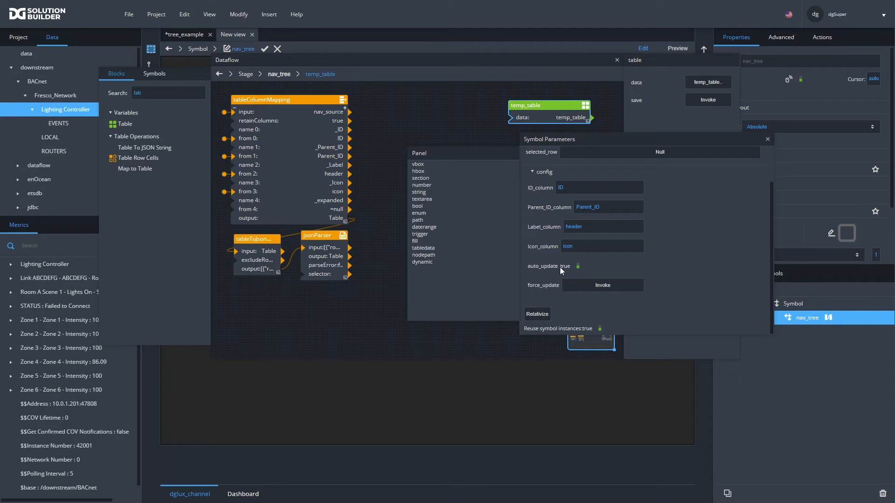
pyautogui.click(647, 266)
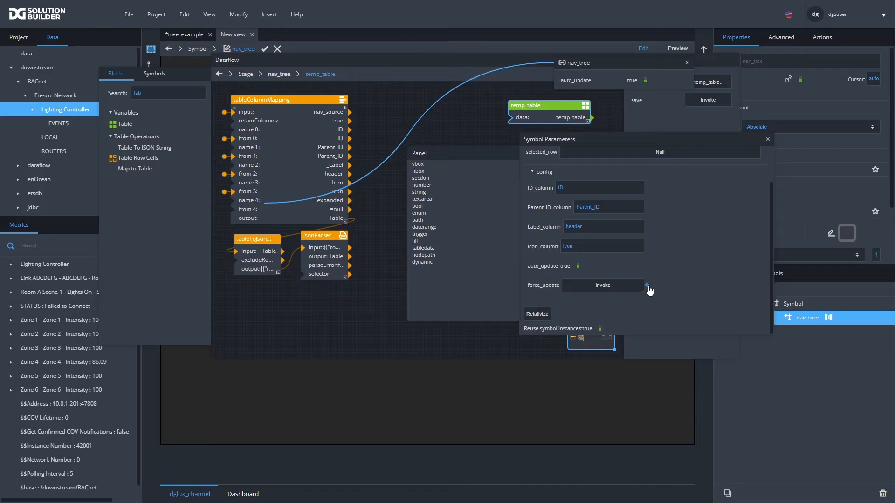
pyautogui.click(648, 285)
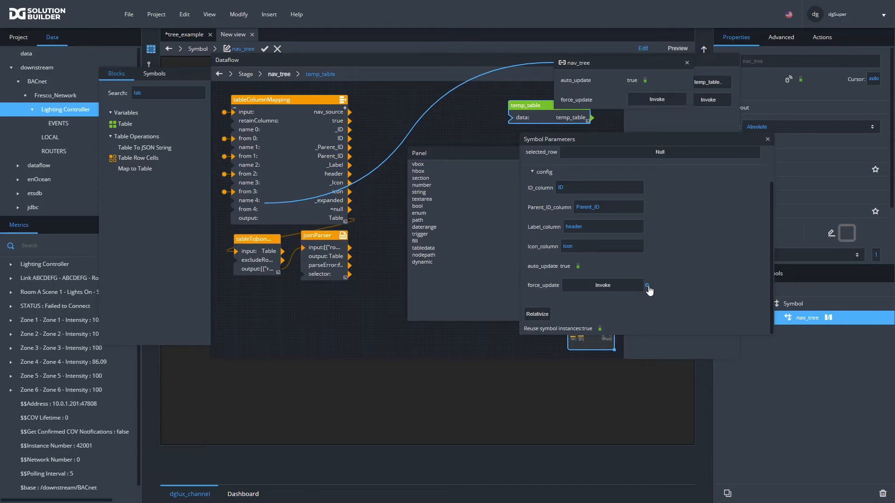
pyautogui.click(768, 139)
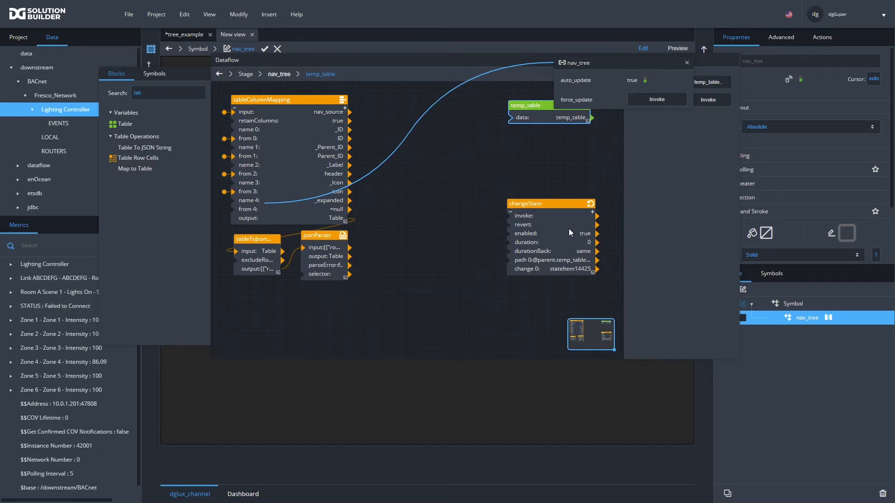
# Reposition the State block and add an If block between it and the JSON Parser
pyautogui.moveTo(560, 199); pyautogui.dragTo(574, 207)
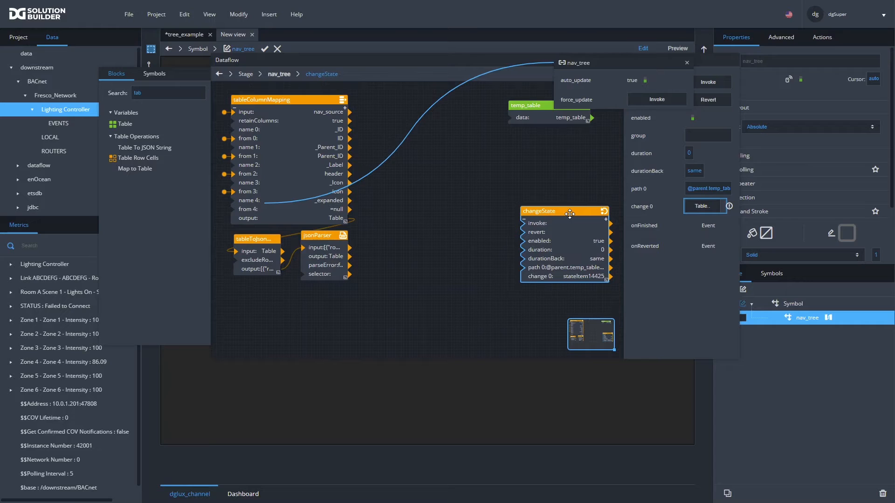
pyautogui.moveTo(569, 214); pyautogui.dragTo(570, 213)
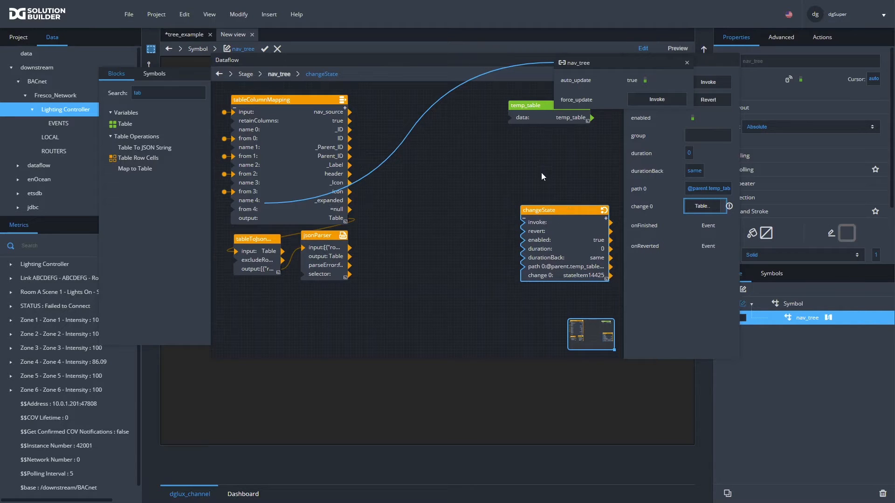
pyautogui.doubleClick(147, 92)
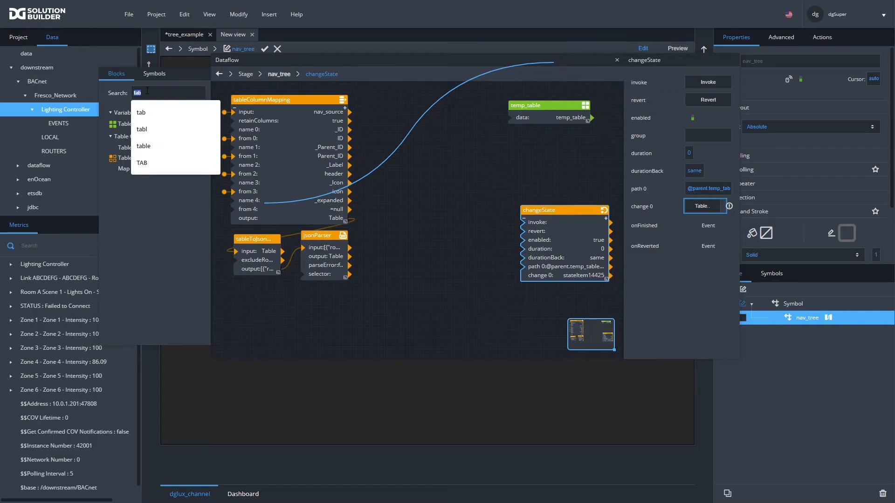
pyautogui.write('if')
pyautogui.moveTo(120, 147); pyautogui.dragTo(412, 214)
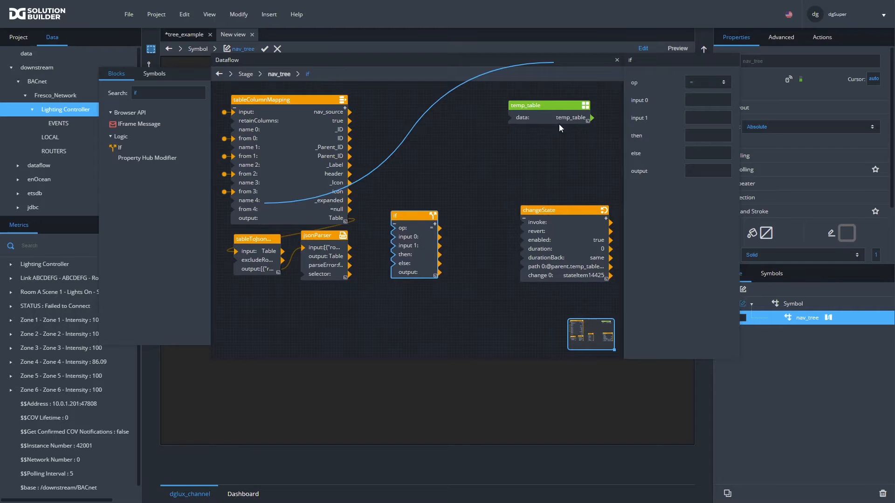
# Bind the If block's input 0 to auto_update, set input 1 to true, and bind then to the JSON Parser output table
pyautogui.moveTo(589, 60); pyautogui.dragTo(580, 119)
pyautogui.moveTo(683, 81); pyautogui.dragTo(690, 159)
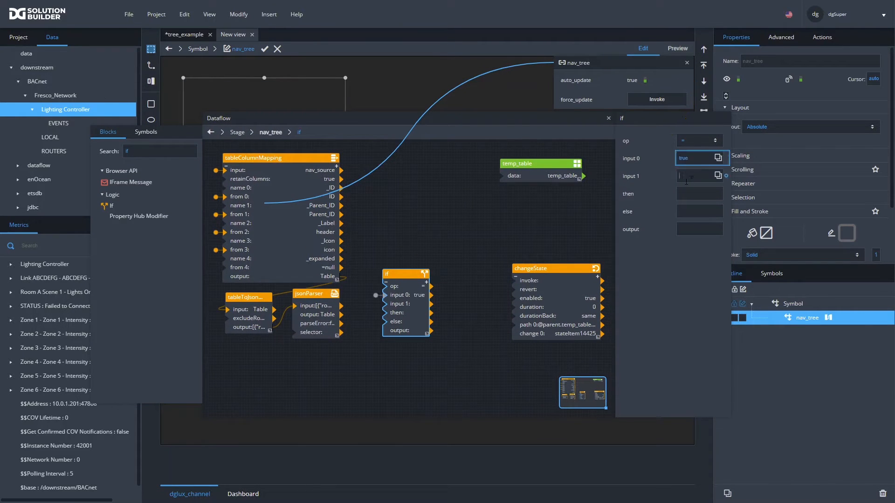
pyautogui.click(686, 181)
pyautogui.write('true')
pyautogui.moveTo(325, 314); pyautogui.dragTo(690, 193)
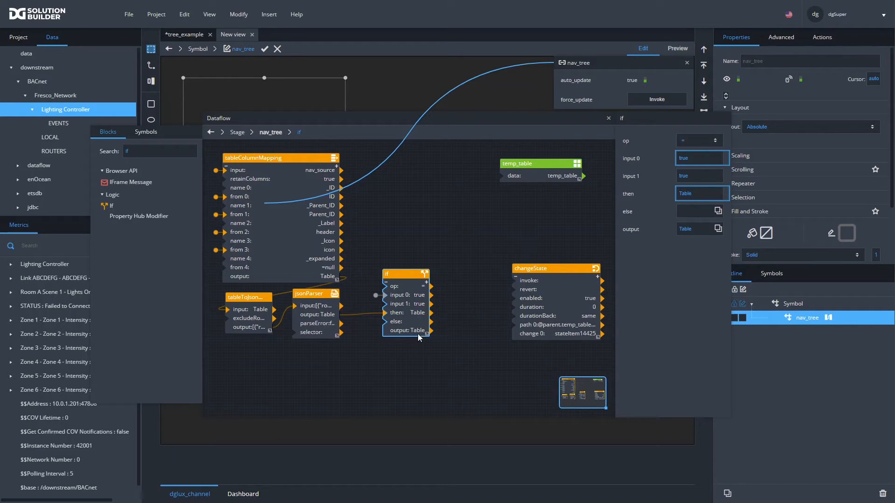
pyautogui.moveTo(428, 333); pyautogui.dragTo(440, 336)
pyautogui.moveTo(414, 271); pyautogui.dragTo(405, 274)
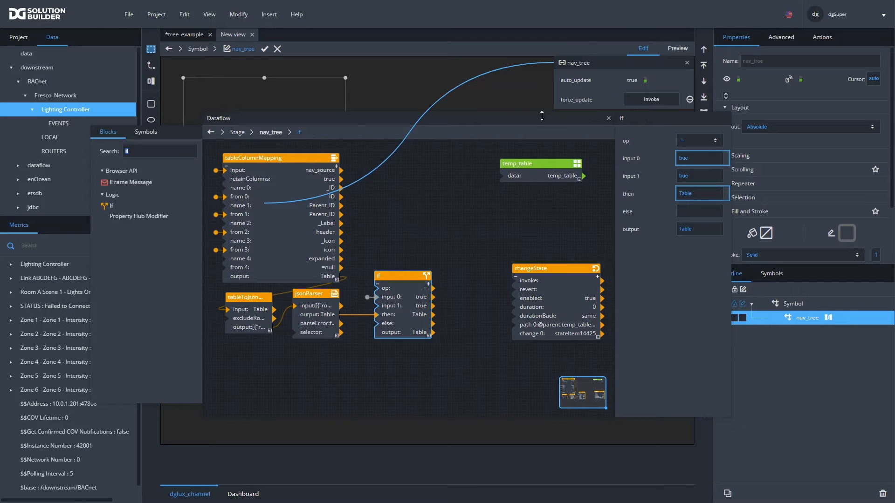
# Add a Hub block with the If output as input 0 and force_update as input 1, and bind its output to the State block's invoke
pyautogui.write('hub')
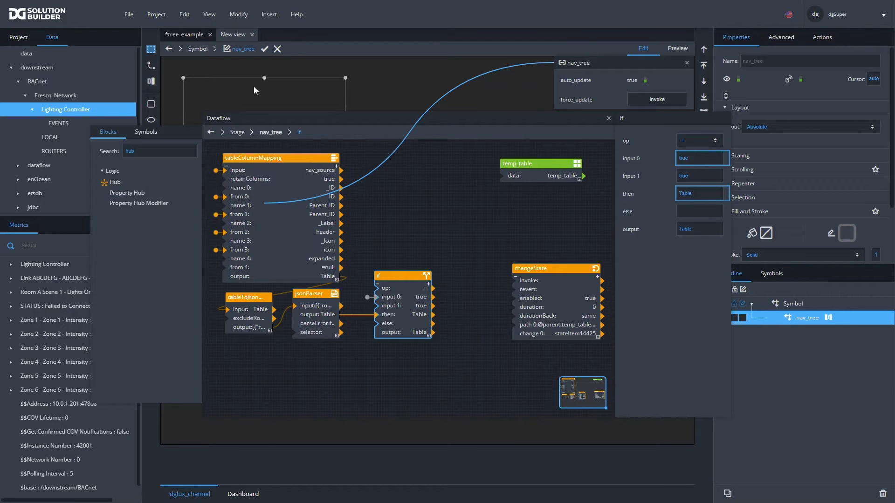
pyautogui.moveTo(110, 186); pyautogui.dragTo(463, 274)
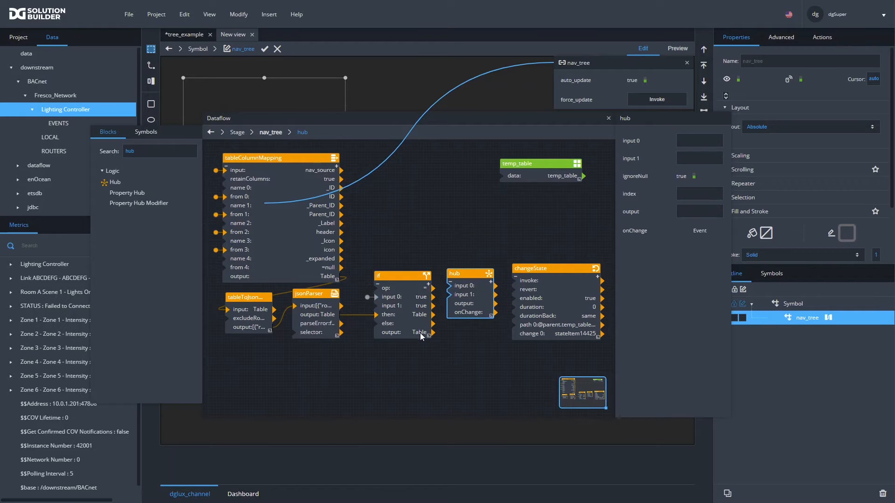
pyautogui.moveTo(419, 334); pyautogui.dragTo(456, 289)
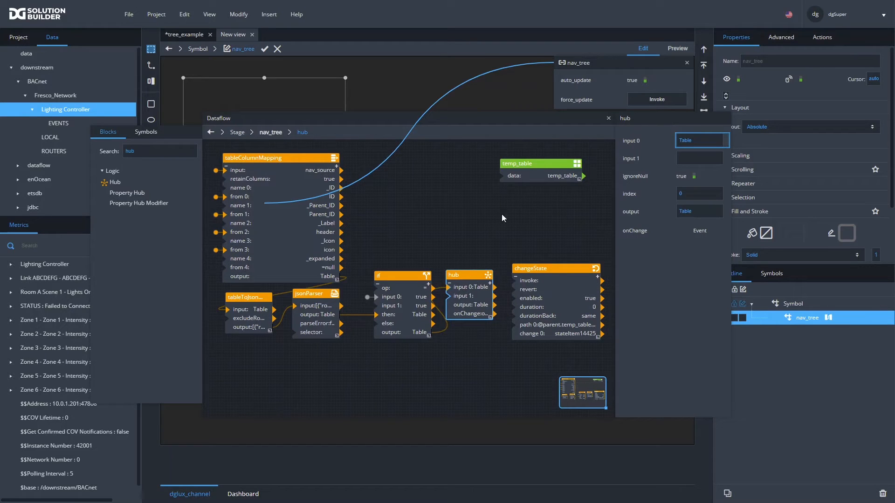
pyautogui.moveTo(688, 102)
pyautogui.moveTo(483, 309); pyautogui.dragTo(529, 274)
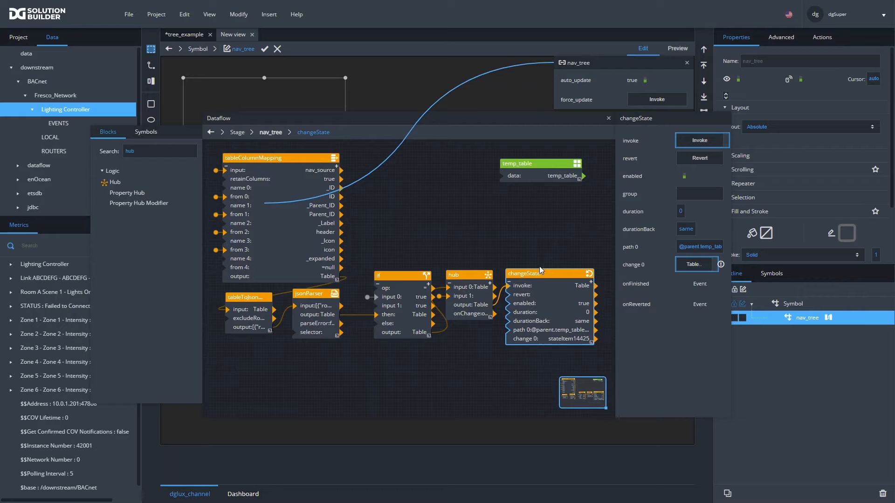
# Align the If, Hub and State blocks in a row and shift the temp_table block slightly
pyautogui.click(475, 275)
pyautogui.moveTo(475, 274); pyautogui.dragTo(477, 274)
pyautogui.moveTo(399, 275); pyautogui.dragTo(398, 275)
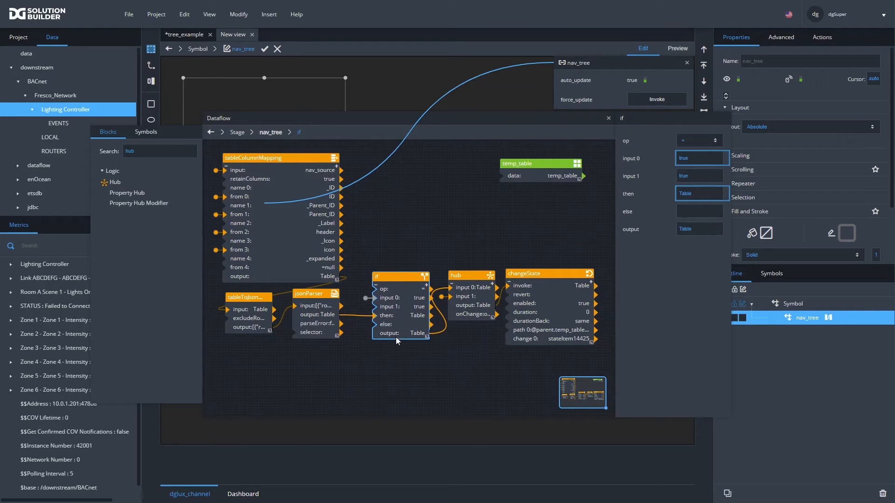
pyautogui.moveTo(471, 276); pyautogui.dragTo(468, 276)
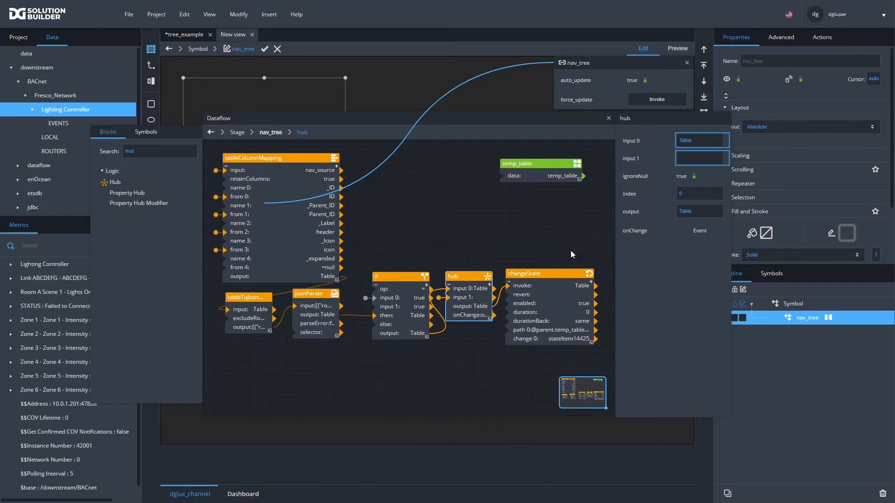
pyautogui.moveTo(525, 166); pyautogui.dragTo(531, 166)
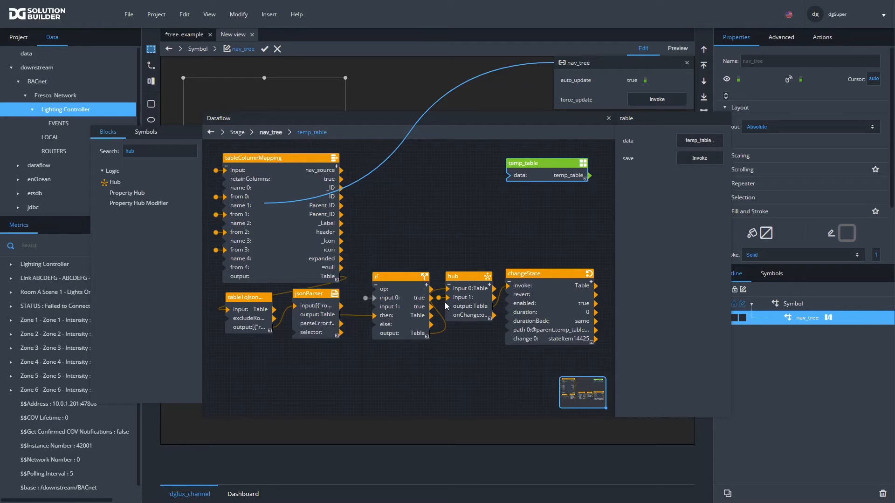
pyautogui.moveTo(543, 274); pyautogui.dragTo(543, 277)
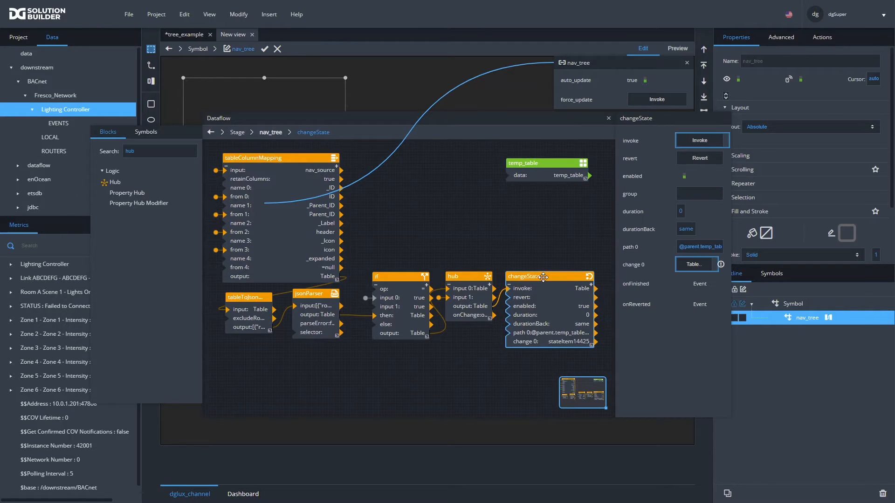
# Examine the rows and mapped columns in temp_table's data, closing the nav_tree binding window and moving the Dataflow window out of the way
pyautogui.click(538, 175)
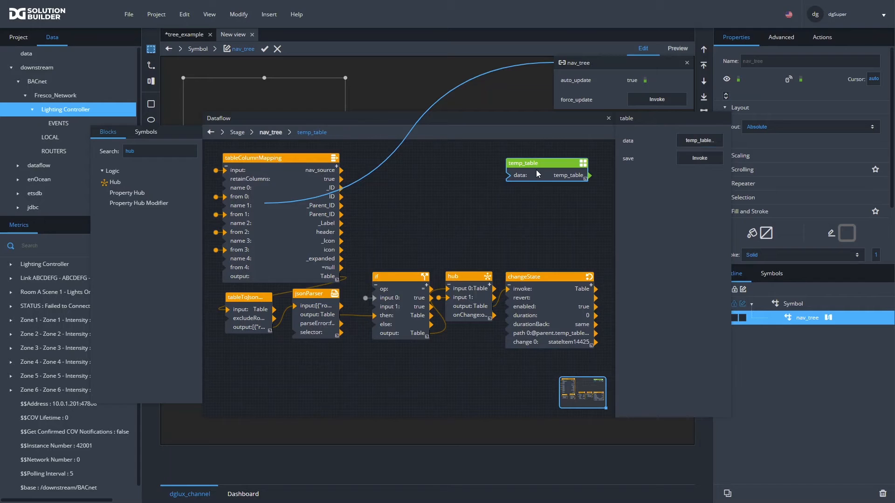
pyautogui.click(700, 141)
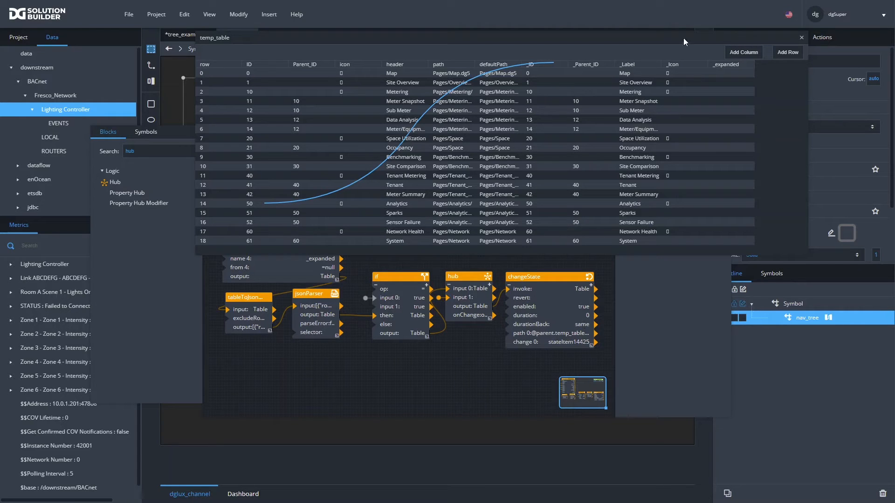
pyautogui.click(802, 38)
pyautogui.click(687, 63)
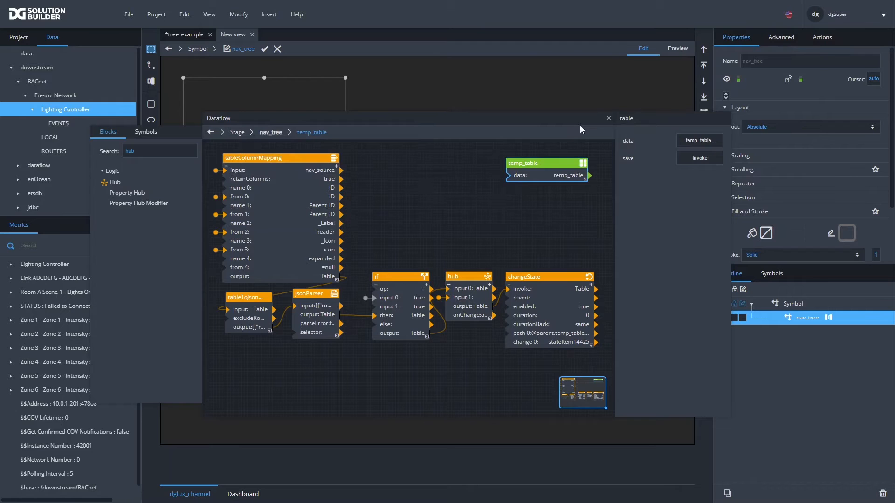
pyautogui.moveTo(578, 127); pyautogui.dragTo(567, 192)
pyautogui.click(687, 207)
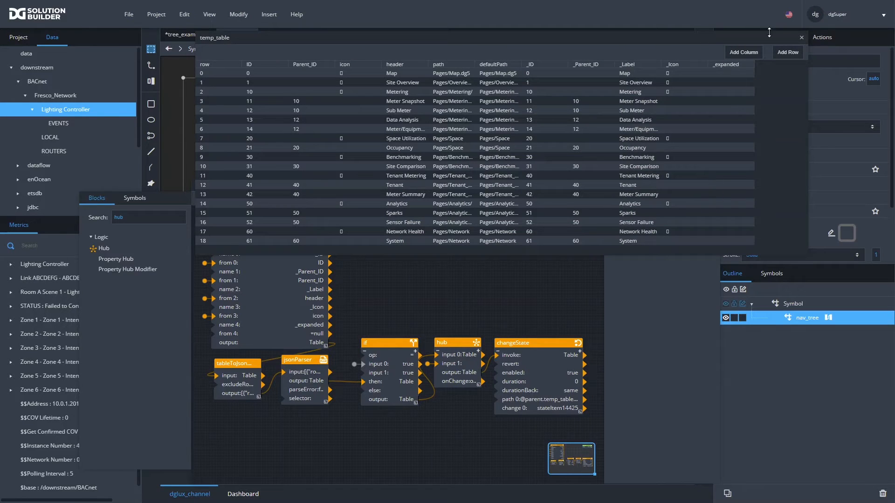
pyautogui.click(801, 37)
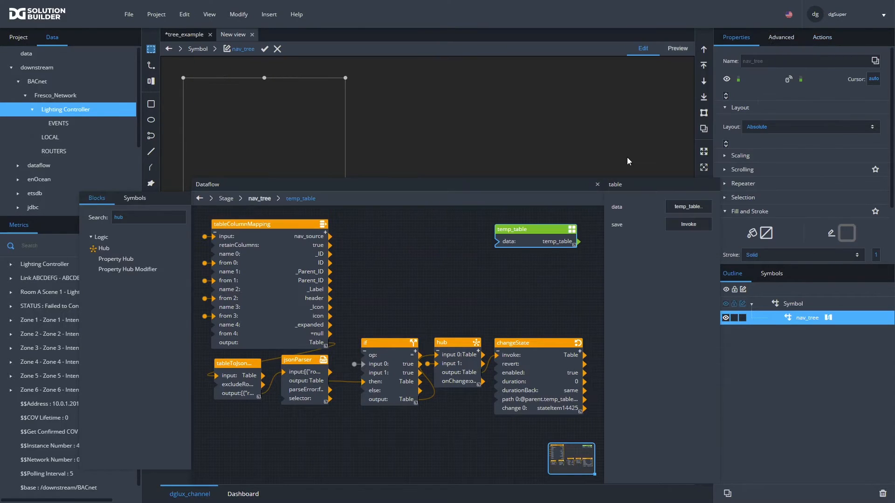
# Reopen the nav_tree dataflow, widen its window, and check the data of temp_table once more
pyautogui.click(597, 185)
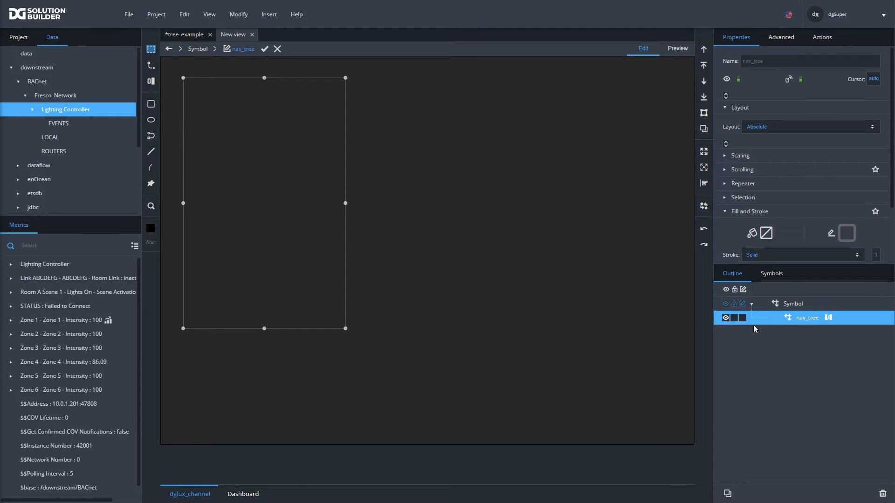
pyautogui.click(828, 318)
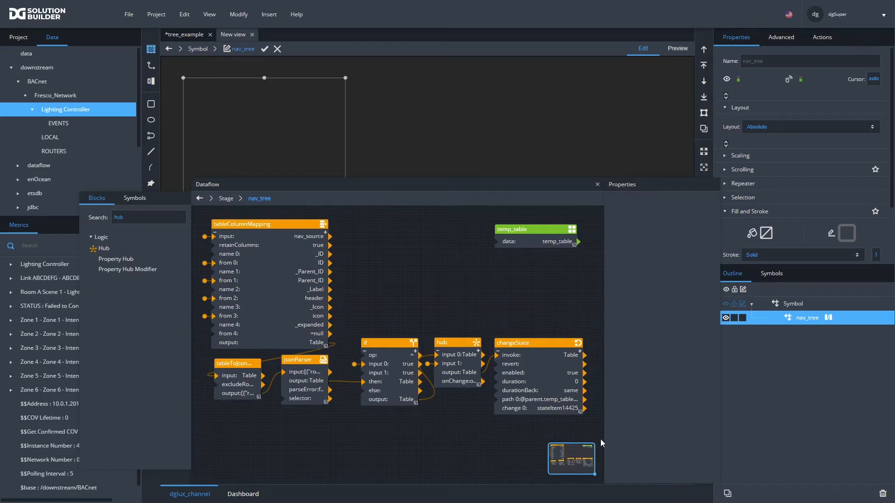
pyautogui.moveTo(610, 436); pyautogui.dragTo(730, 436)
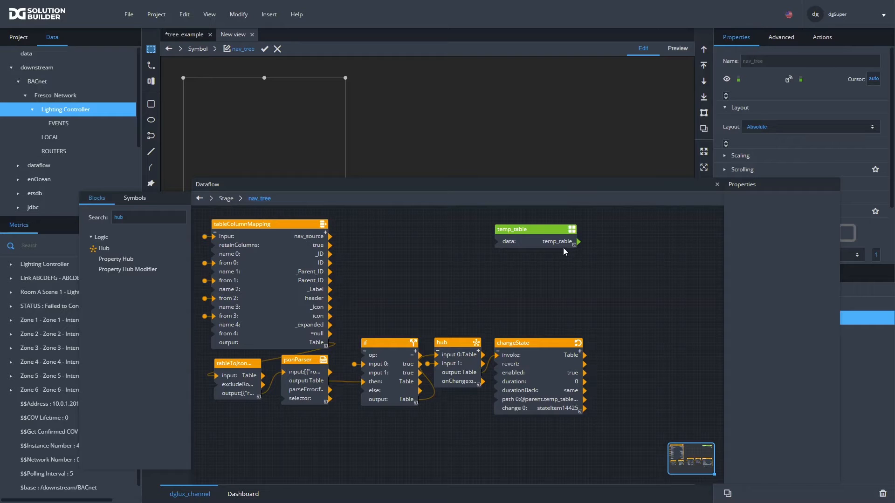
pyautogui.click(566, 231)
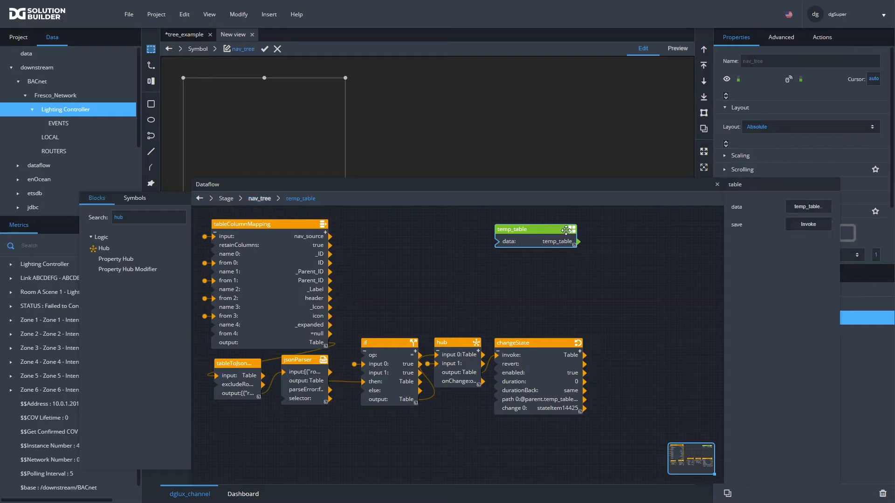
pyautogui.click(795, 207)
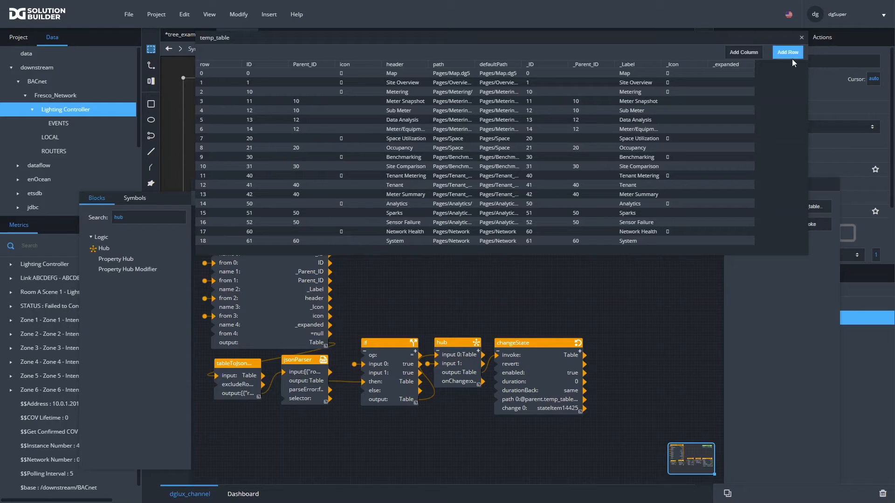
pyautogui.click(801, 37)
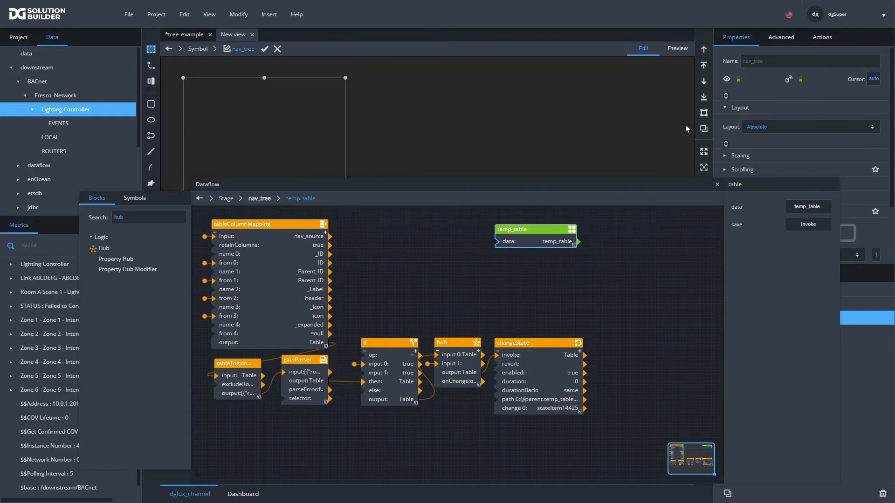
# Add a table Filter block named root_nodes beside temp_table, with temp_table's data as its input
pyautogui.doubleClick(158, 220)
pyautogui.write('fil')
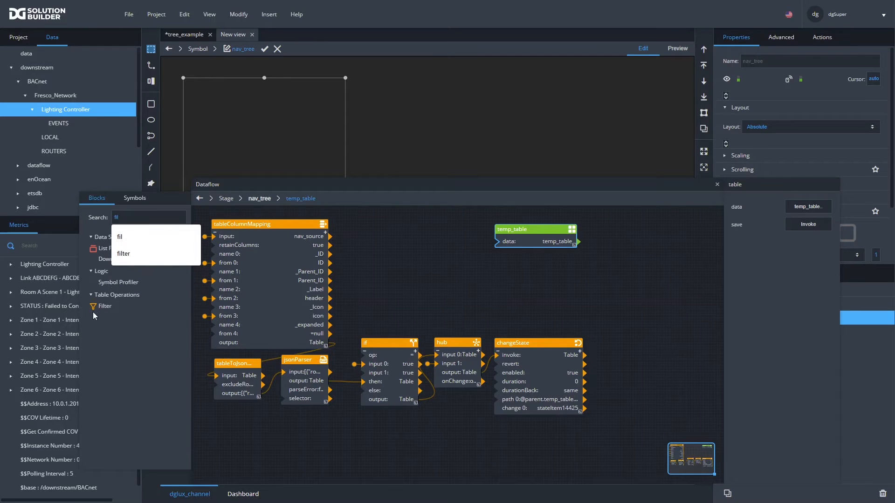
pyautogui.moveTo(93, 312); pyautogui.dragTo(616, 228)
pyautogui.doubleClick(616, 227)
pyautogui.write('root_')
pyautogui.write('node')
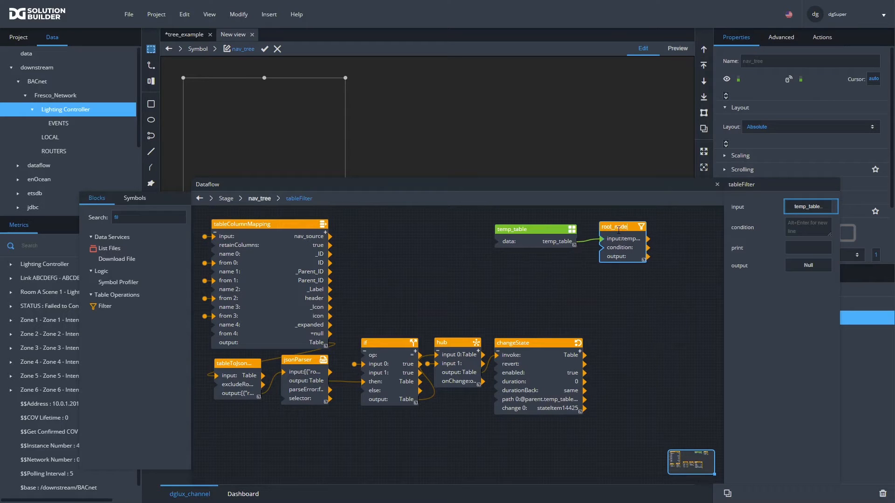
pyautogui.write('s')
pyautogui.press('Return')
# Set the root_nodes filter condition to _Parent_ID==null || _Parent_ID == '' and view its output table
pyautogui.click(826, 224)
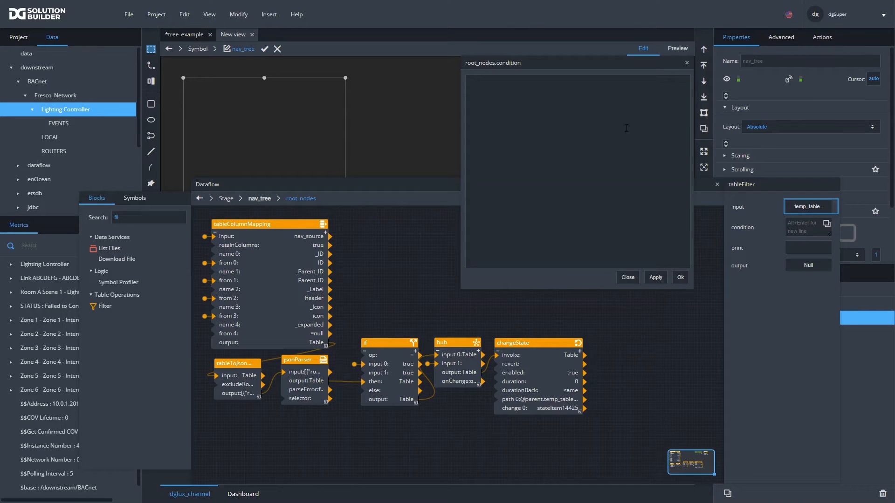
pyautogui.write('_Parent_ID==null || _')
pyautogui.write("Parent_ID == '")
pyautogui.click(655, 278)
pyautogui.click(677, 278)
pyautogui.click(811, 268)
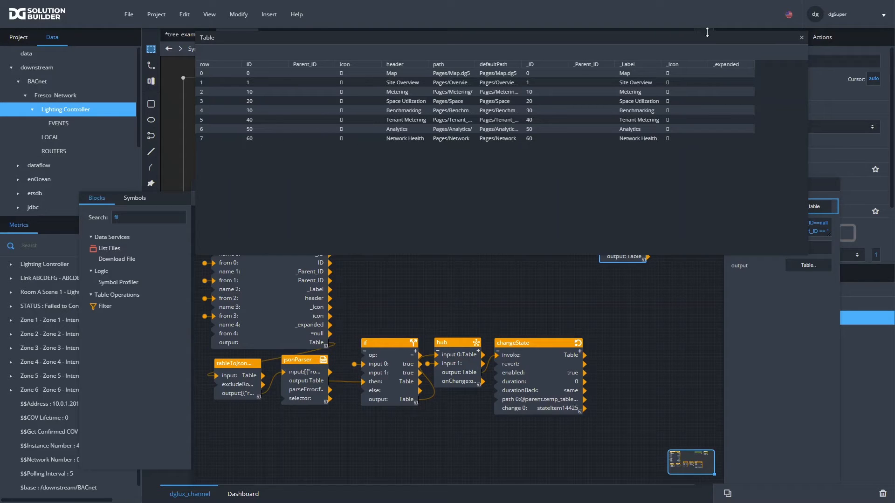
# Close the root_nodes output table, nudge the root_nodes block closer to temp_table, and close the Dataflow window
pyautogui.click(802, 38)
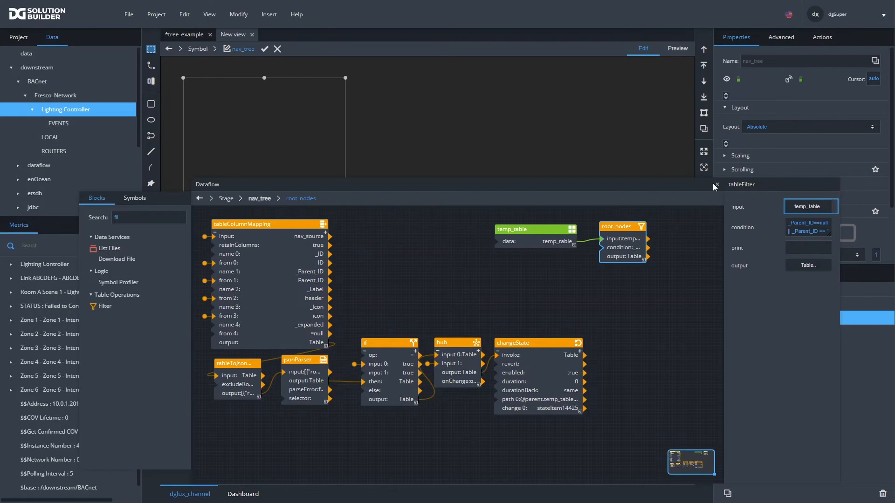
pyautogui.moveTo(694, 189); pyautogui.dragTo(646, 216)
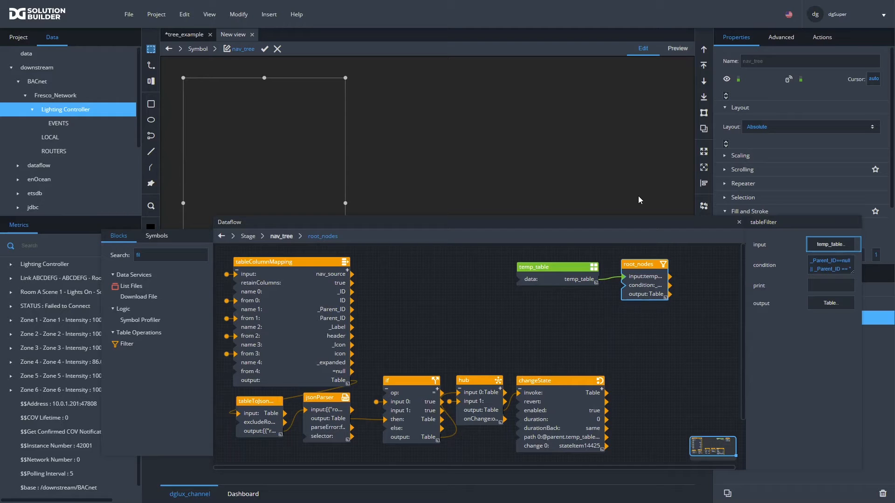
pyautogui.moveTo(643, 265); pyautogui.dragTo(637, 267)
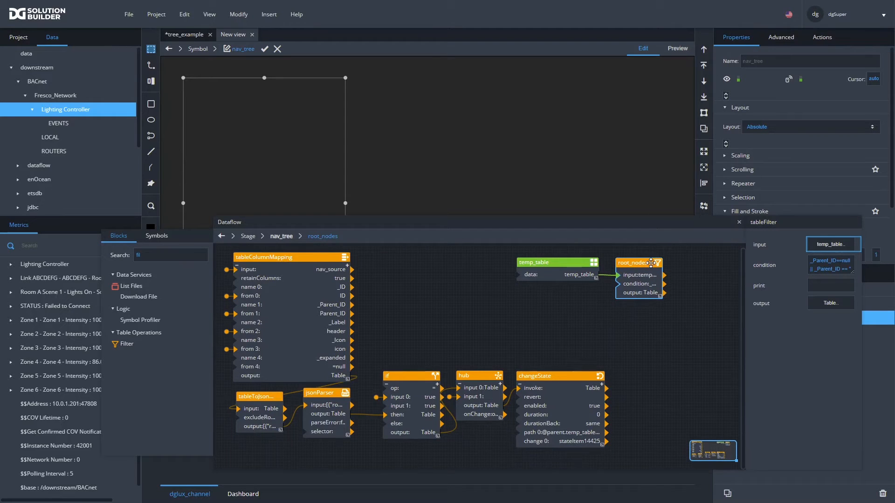
pyautogui.moveTo(586, 225); pyautogui.dragTo(441, 212)
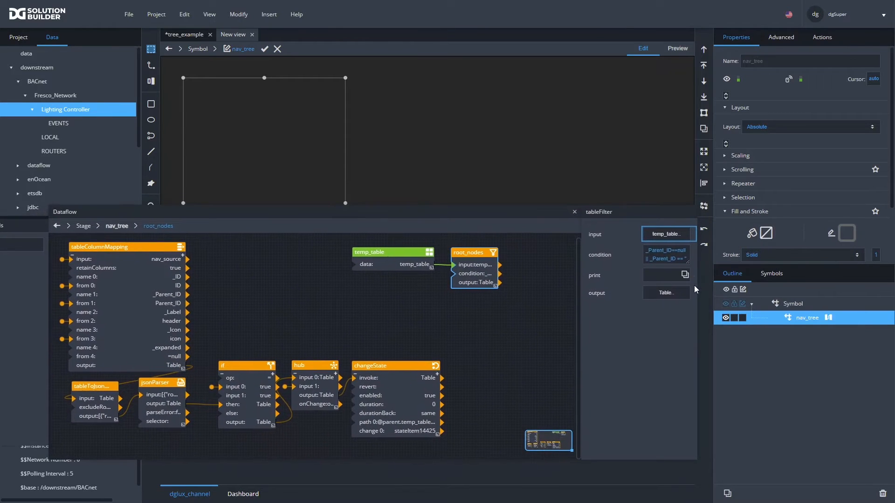
pyautogui.click(575, 212)
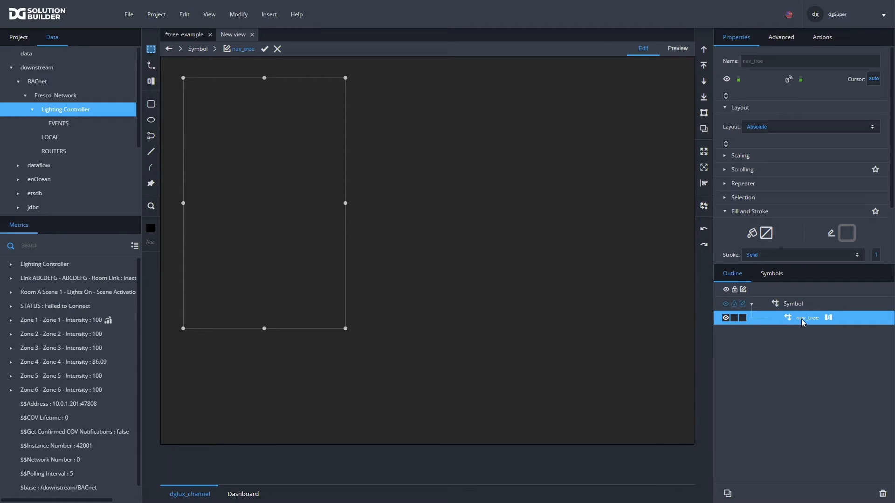
# Set nav_tree's layout to Vertical and insert a Group component inside it
pyautogui.click(768, 127)
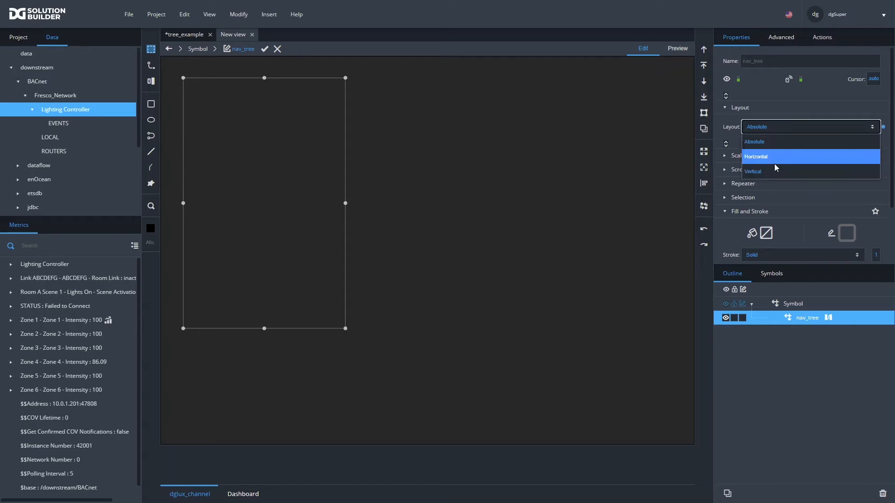
pyautogui.click(771, 166)
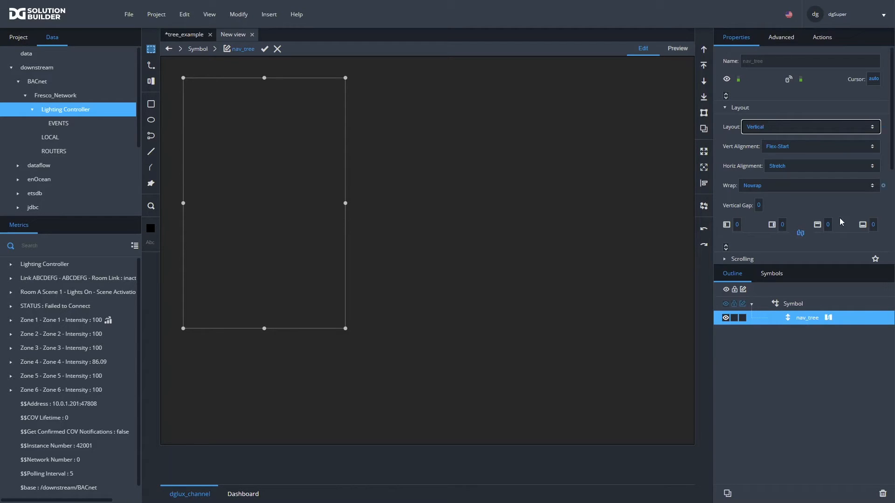
pyautogui.rightClick(803, 323)
pyautogui.moveTo(825, 302)
pyautogui.moveTo(764, 302)
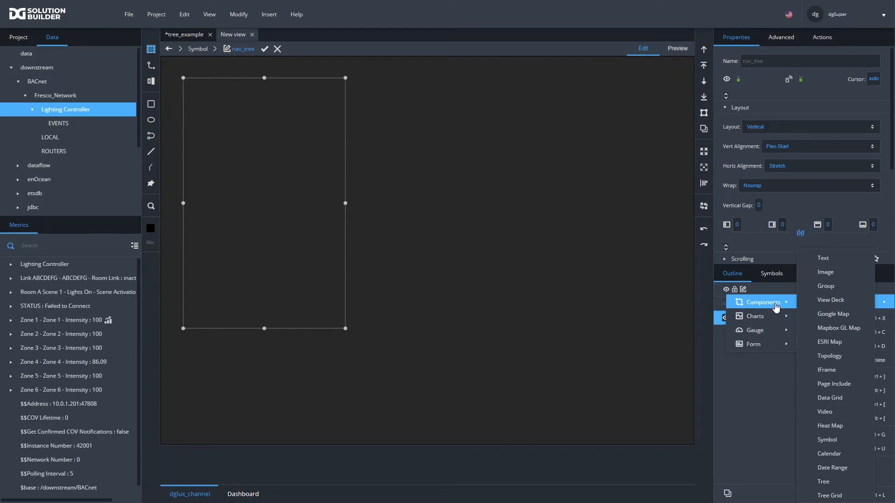
pyautogui.click(831, 286)
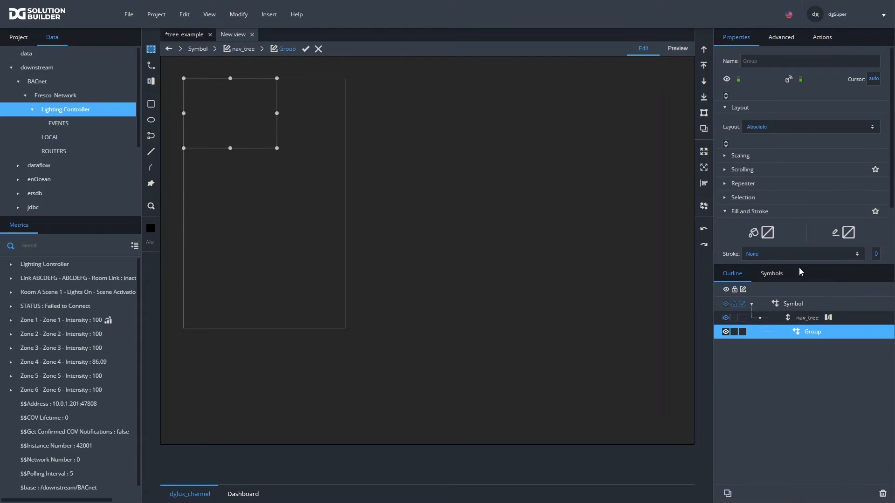
# Size the new group to 100% of nav_tree's width with a fixed height of 50 px
pyautogui.scroll(-2, 811, 167)
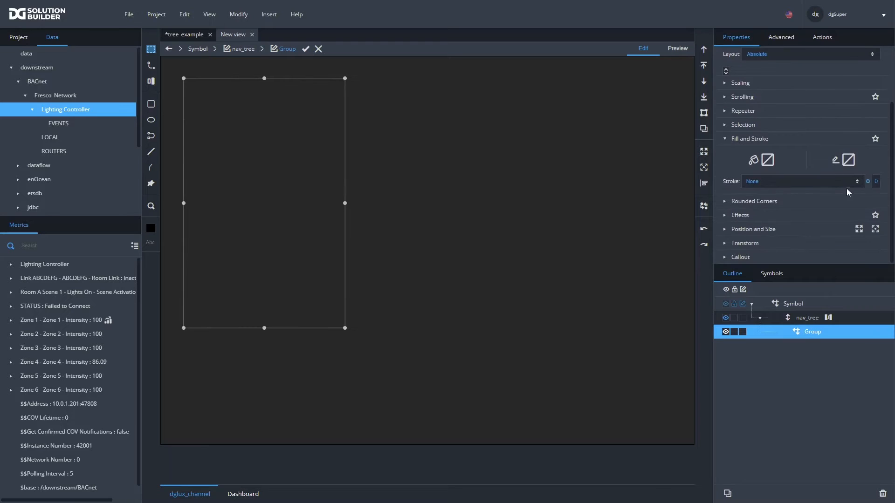
pyautogui.click(771, 230)
pyautogui.scroll(-2, 864, 241)
pyautogui.scroll(-1, 863, 242)
pyautogui.click(861, 212)
pyautogui.doubleClick(846, 212)
pyautogui.write('40')
pyautogui.press('Return')
pyautogui.doubleClick(854, 215)
pyautogui.write('50')
pyautogui.press('Return')
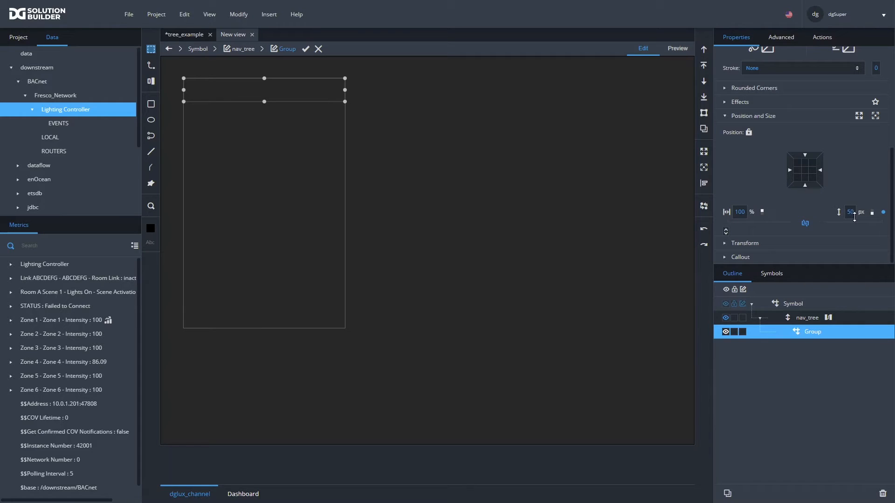
# Try a Horizontal layout on the group inside nav_tree
pyautogui.scroll(4, 801, 203)
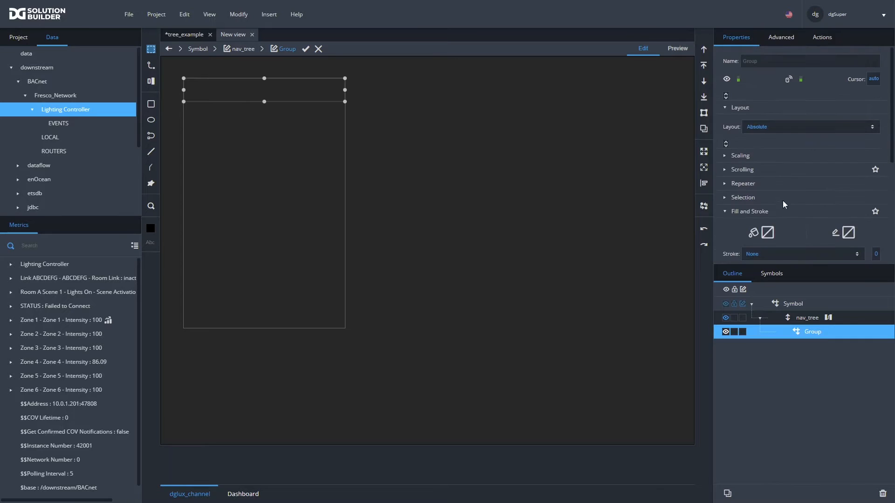
pyautogui.click(762, 127)
pyautogui.click(759, 154)
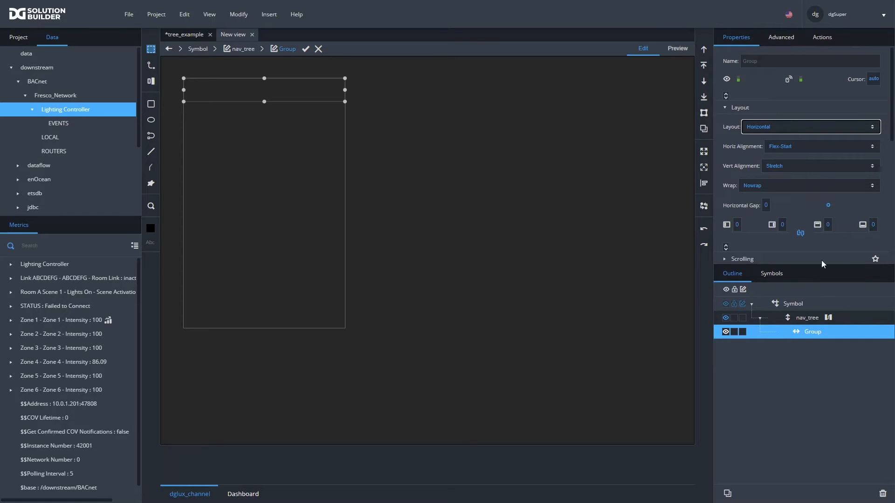
pyautogui.rightClick(813, 334)
pyautogui.moveTo(759, 304)
pyautogui.moveTo(716, 307)
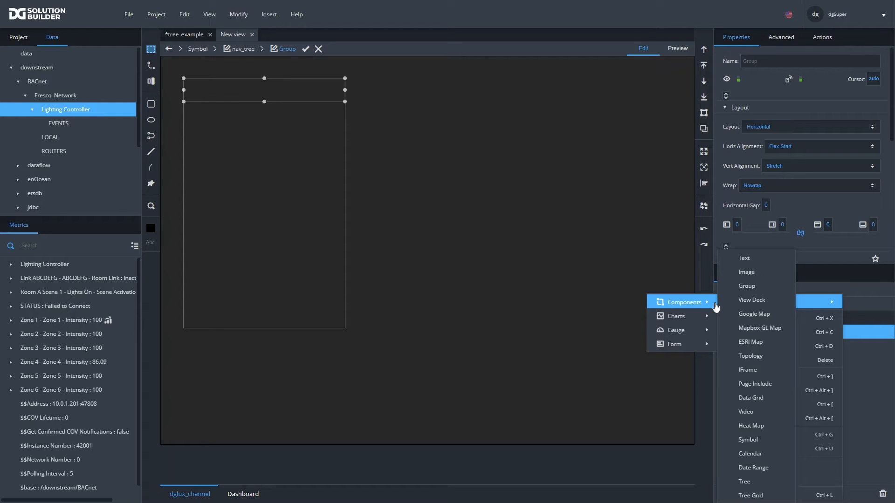
pyautogui.press('Escape')
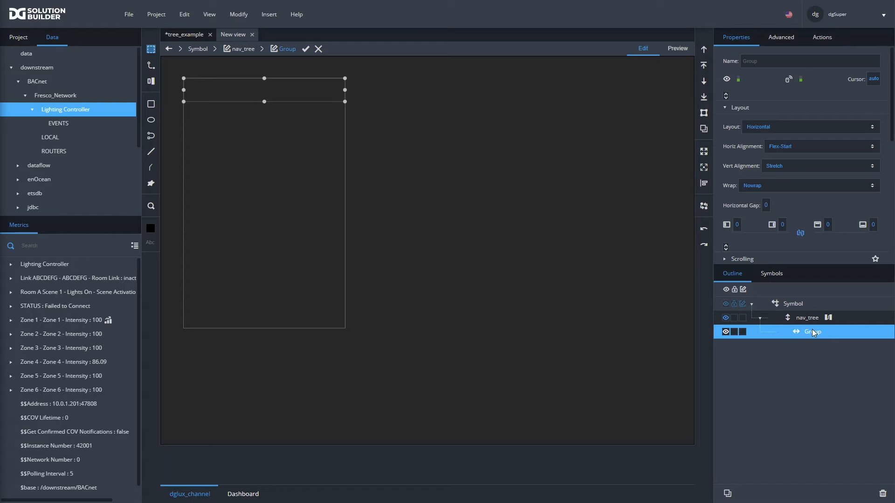
pyautogui.click(789, 318)
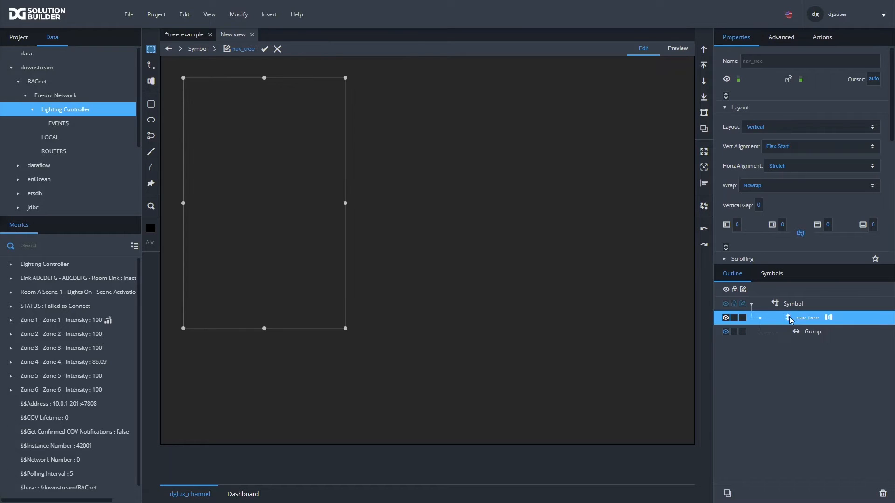
# Set the group's layout to Vertical and insert a nested group inside it
pyautogui.click(809, 333)
pyautogui.click(774, 125)
pyautogui.click(770, 171)
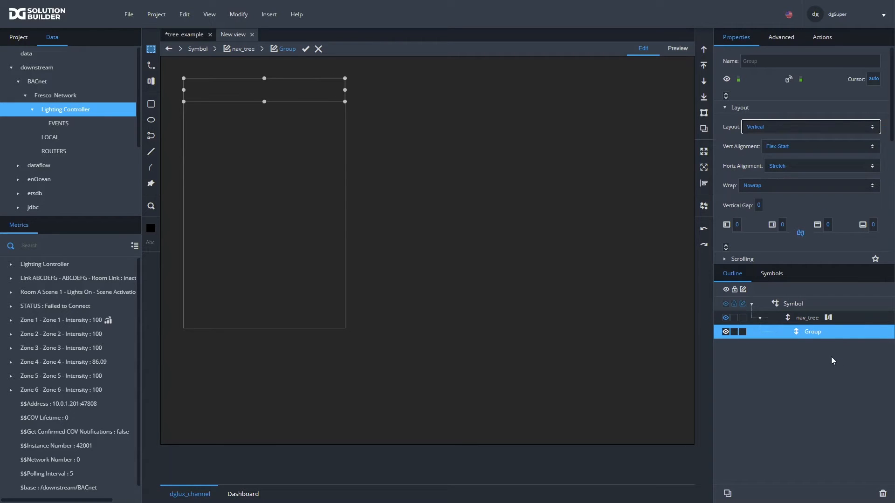
pyautogui.rightClick(819, 335)
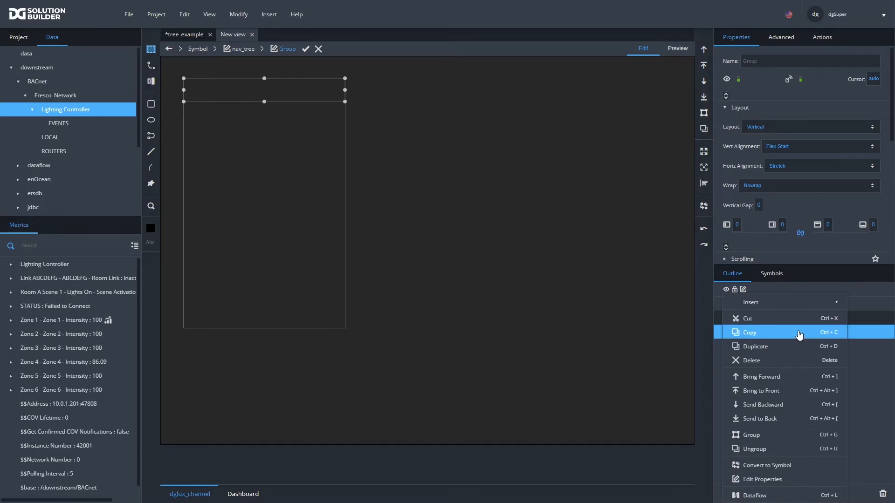
pyautogui.moveTo(823, 302)
pyautogui.click(758, 286)
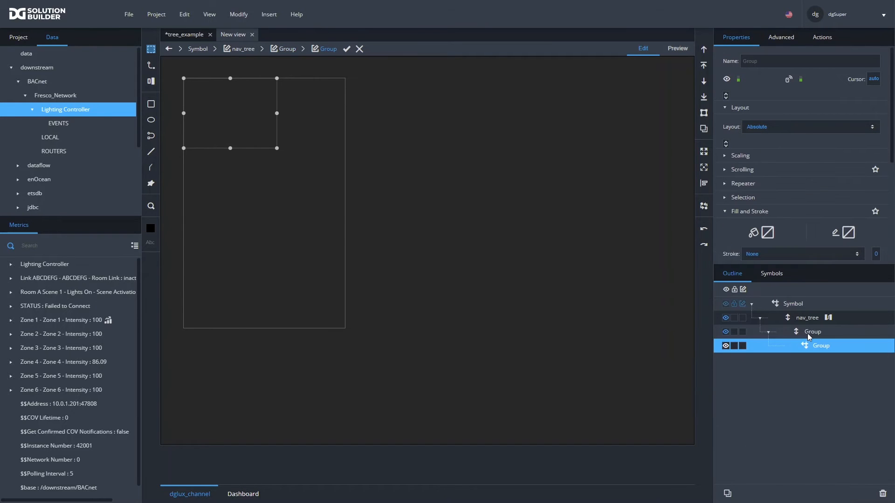
# Size the nested group to 100% width and 50 px height, and set the outer group's height to auto
pyautogui.scroll(-4, 813, 186)
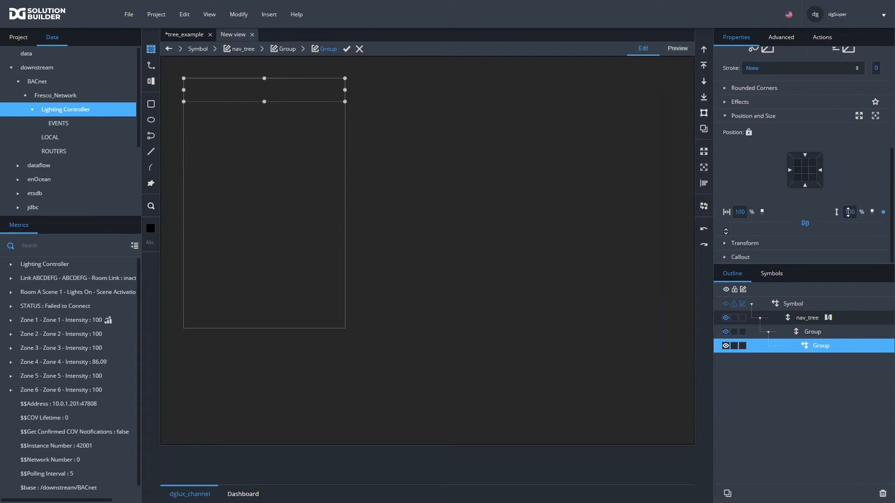
pyautogui.doubleClick(846, 213)
pyautogui.click(809, 334)
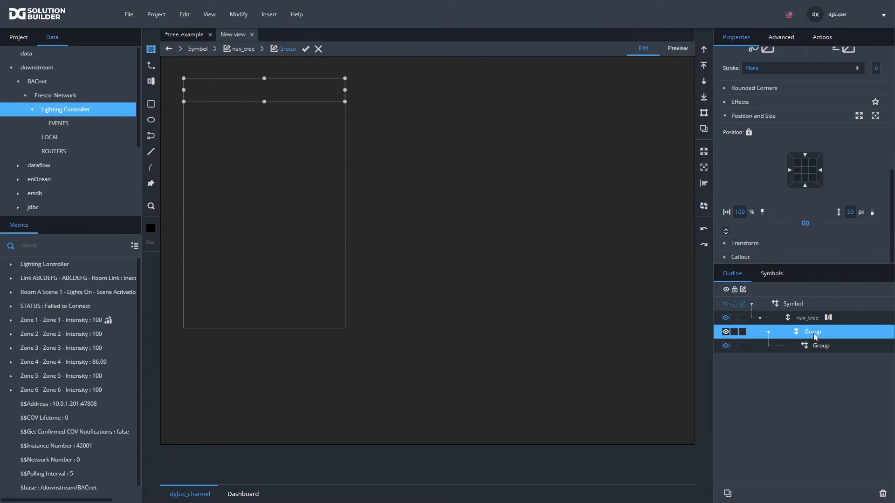
pyautogui.click(873, 213)
pyautogui.click(870, 230)
# Rename the nested group as self
pyautogui.doubleClick(823, 345)
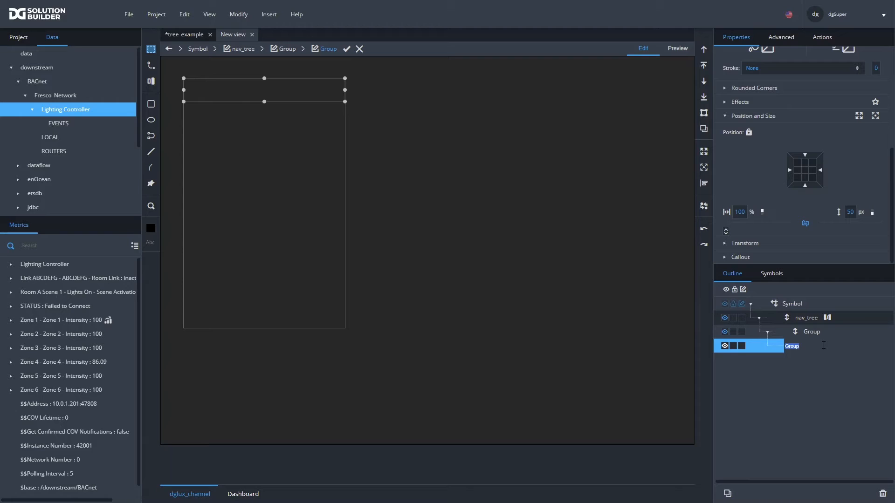
pyautogui.write('self')
pyautogui.press('Return')
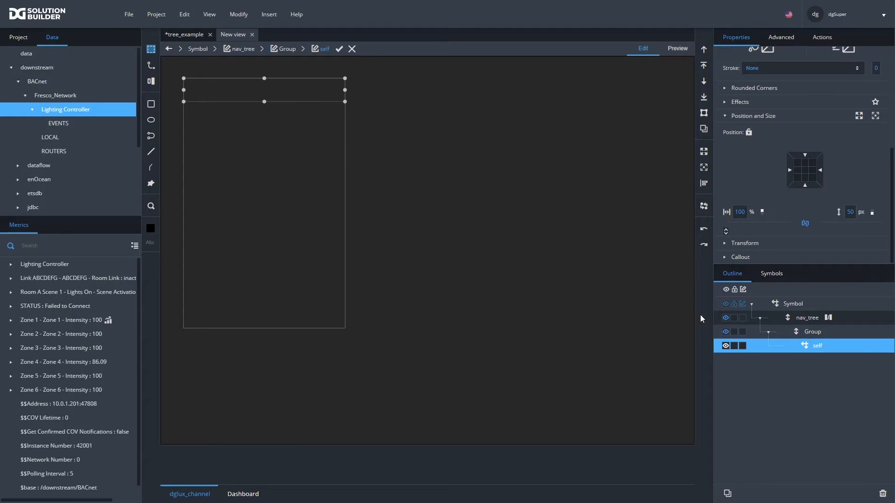
# Insert a second nested group below self in the outer group and stretch it to fill its parent
pyautogui.doubleClick(811, 332)
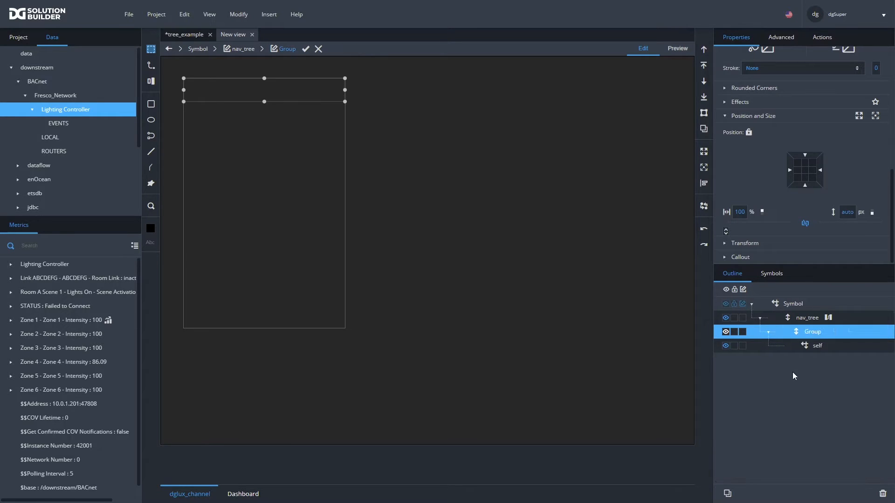
pyautogui.rightClick(812, 335)
pyautogui.moveTo(793, 302)
pyautogui.moveTo(680, 302)
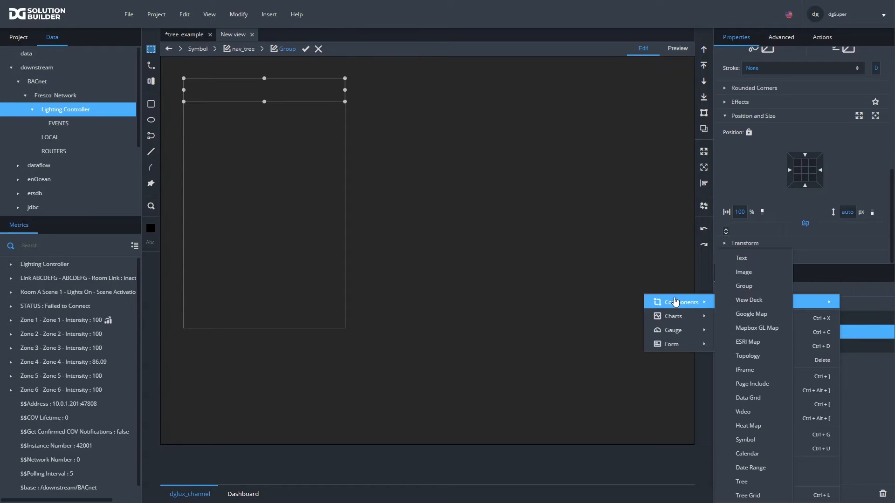
pyautogui.click(751, 285)
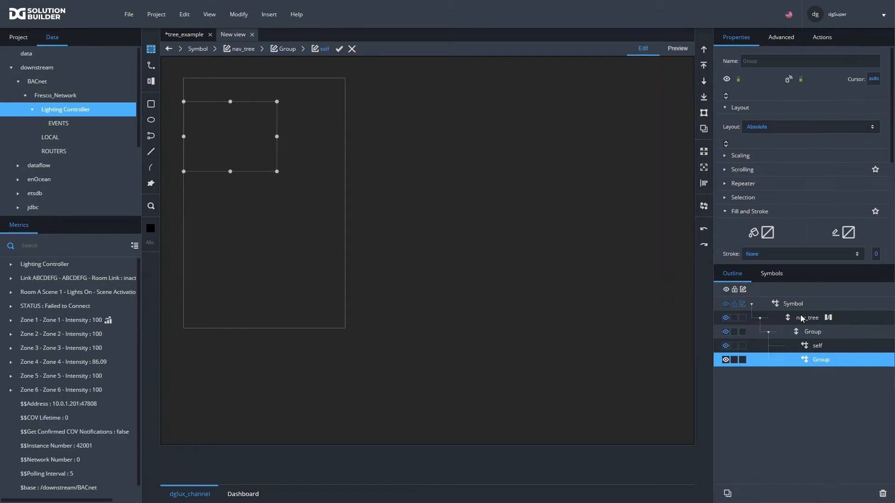
pyautogui.click(703, 151)
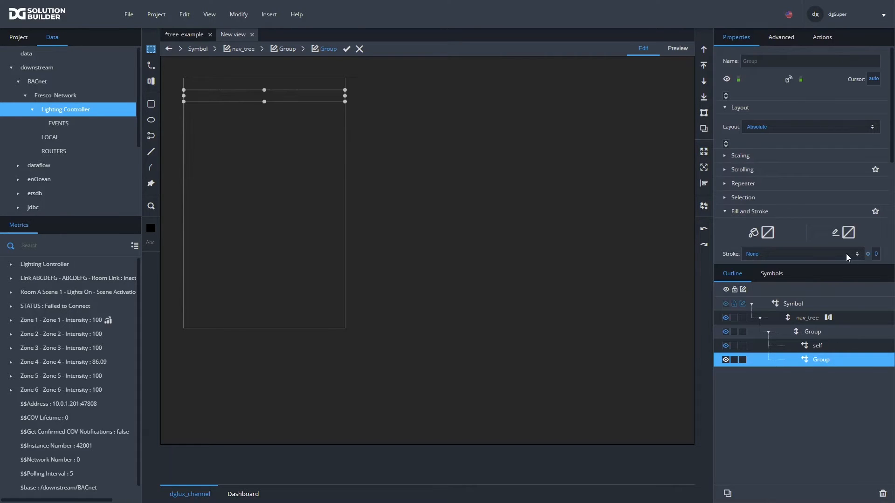
# Rename the second nested group as children
pyautogui.doubleClick(819, 360)
pyautogui.write('dhildren')
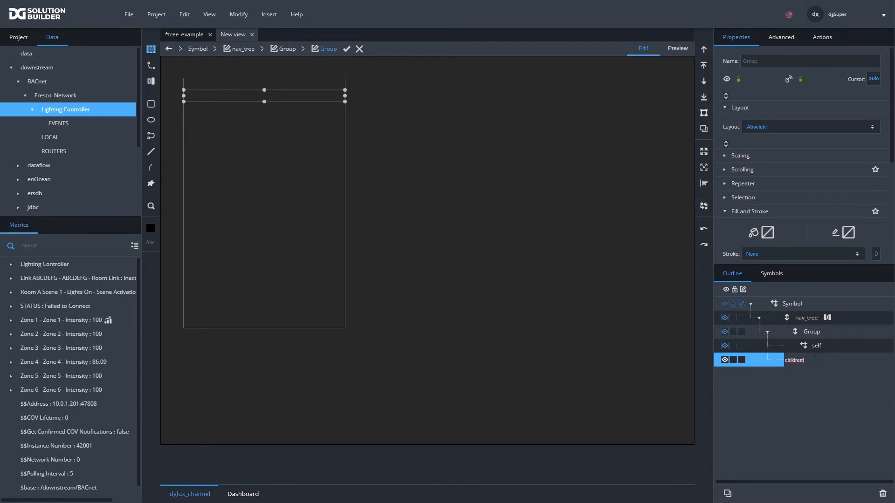
pyautogui.press('Return')
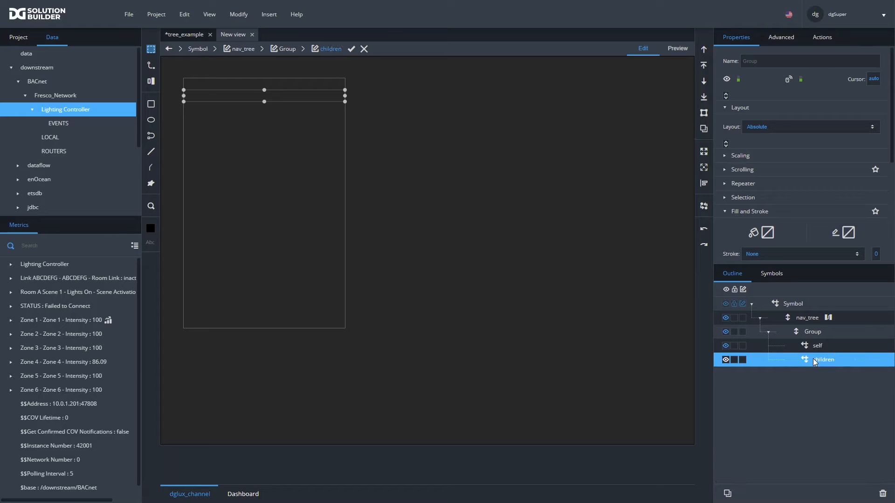
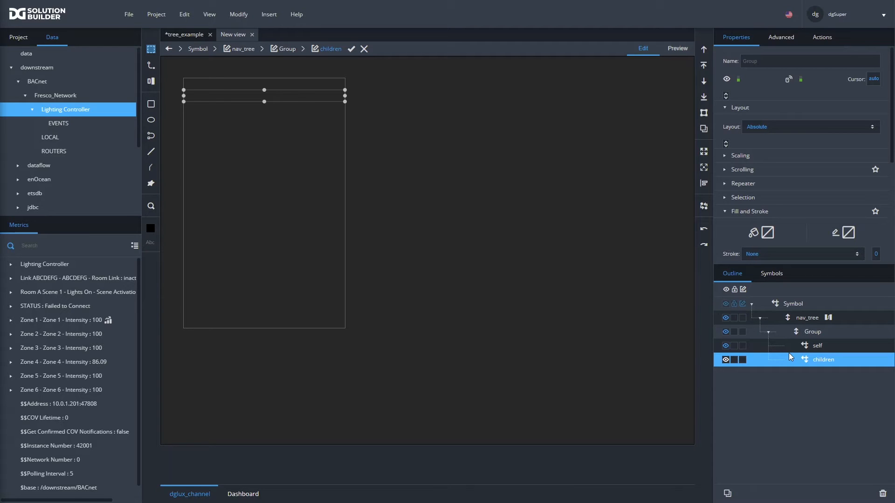
# Convert the outer group containing self and children into a symbol named node, and open that symbol for editing
pyautogui.click(815, 333)
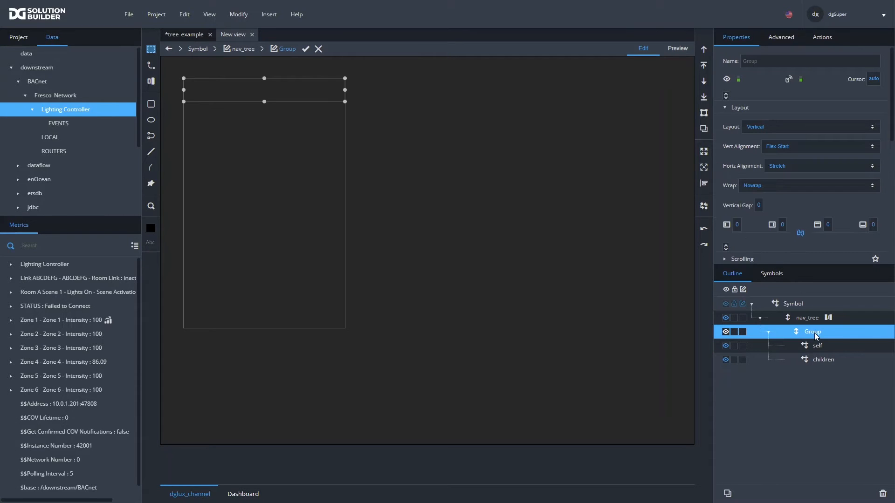
pyautogui.rightClick(815, 333)
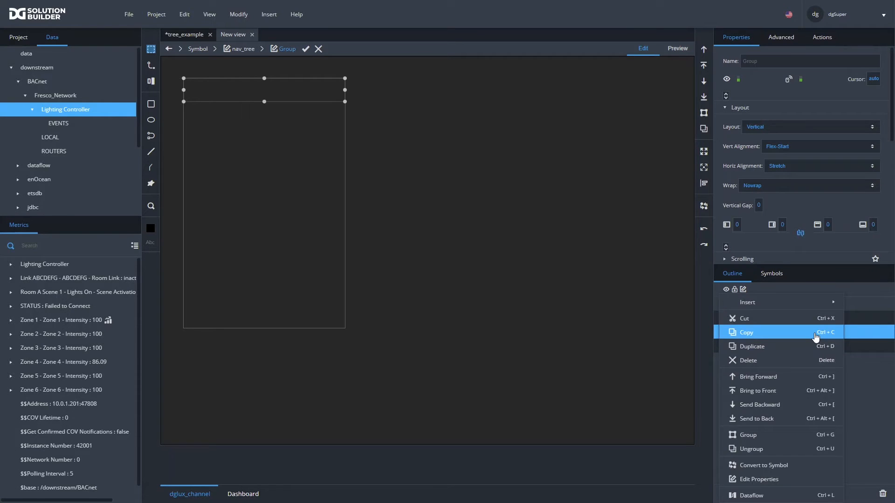
pyautogui.click(780, 466)
pyautogui.write('node')
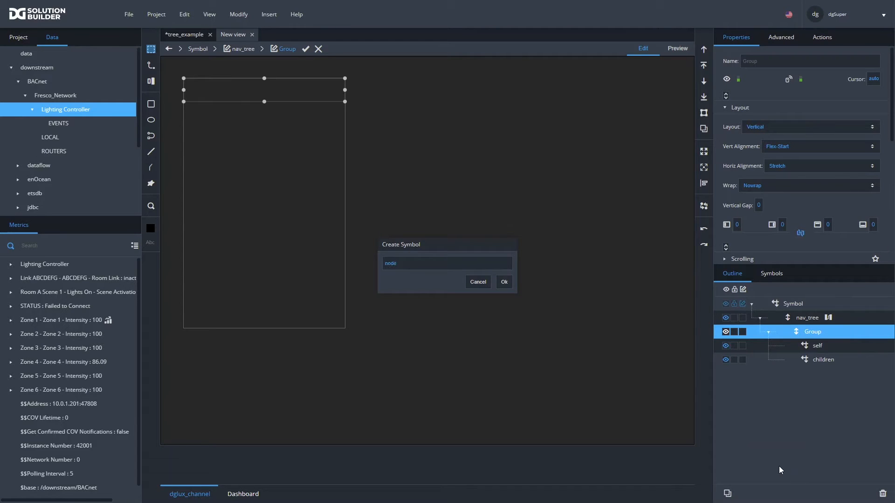
pyautogui.press('Return')
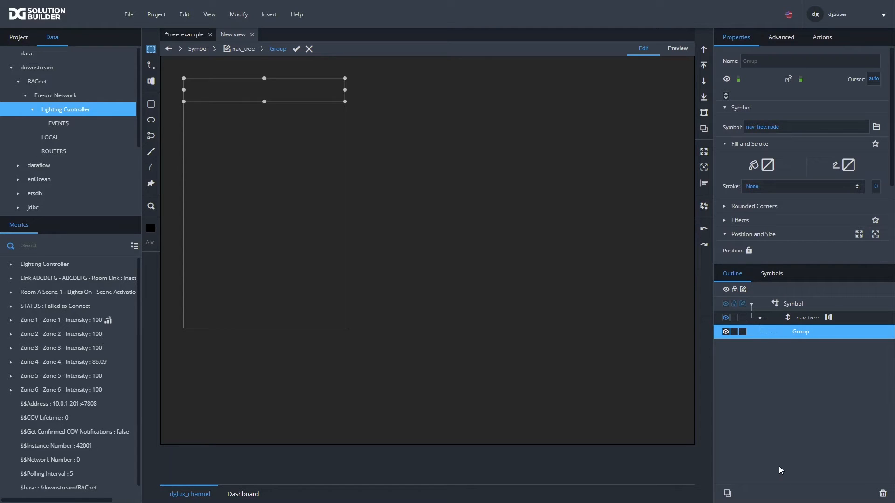
pyautogui.doubleClick(306, 95)
pyautogui.click(759, 318)
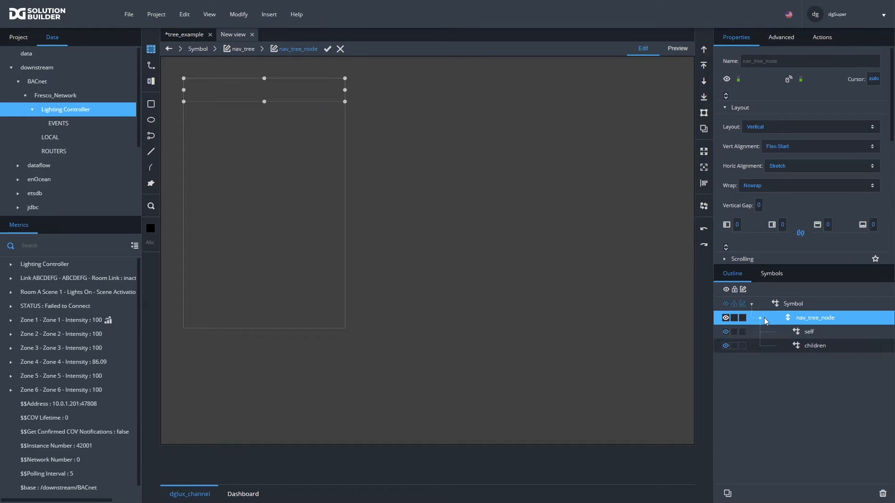
# Set the layout of the self group inside nav_tree_node to Horizontal
pyautogui.scroll(-4, 843, 228)
pyautogui.scroll(-3, 844, 227)
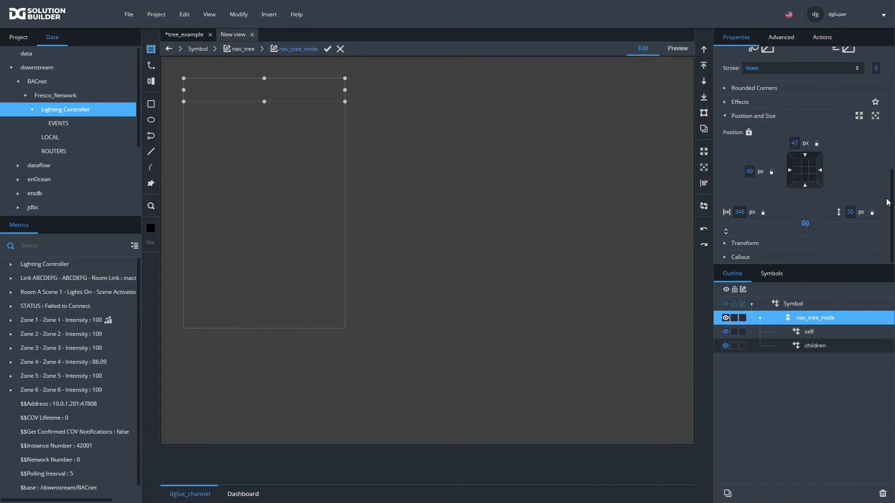
pyautogui.click(879, 224)
pyautogui.click(857, 232)
pyautogui.click(815, 336)
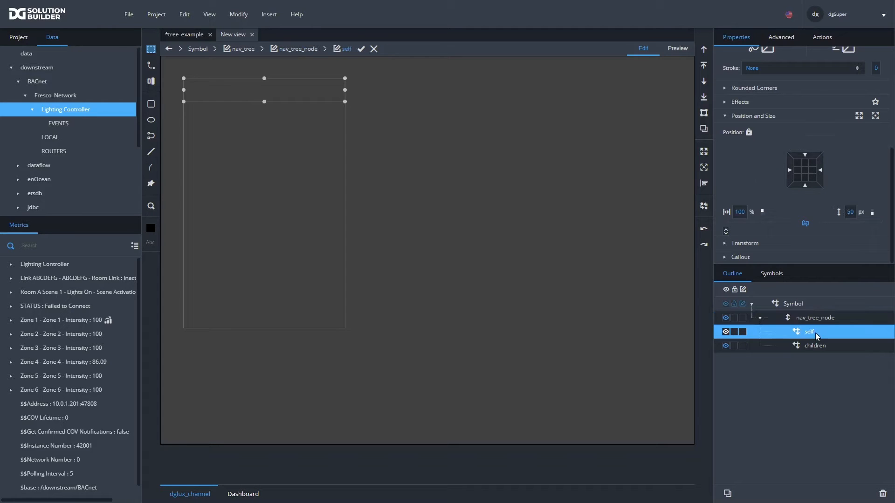
pyautogui.scroll(5, 792, 107)
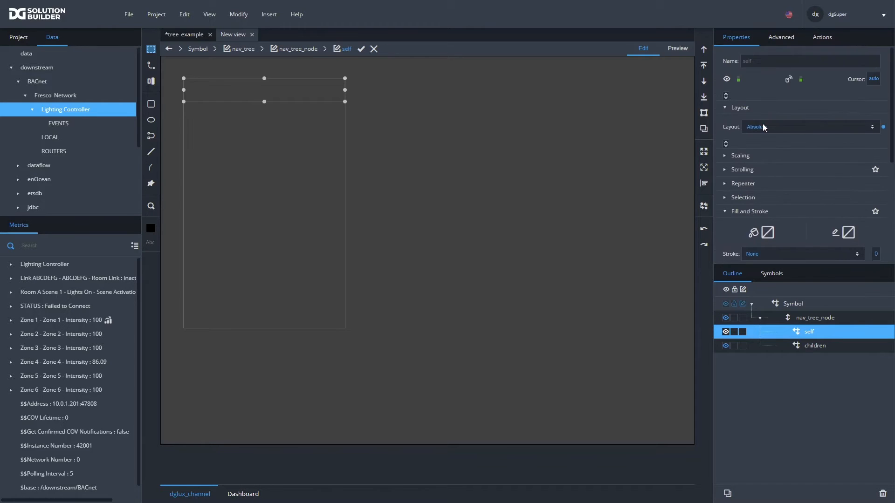
pyautogui.click(763, 126)
pyautogui.click(757, 156)
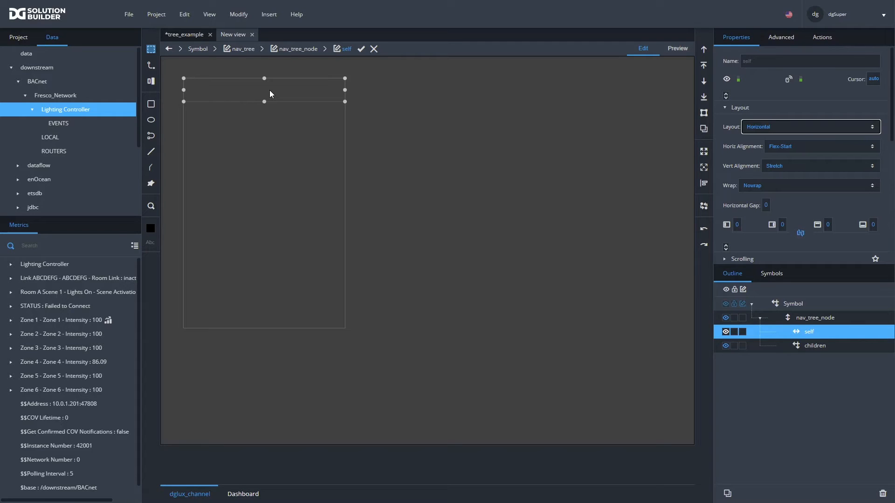
pyautogui.click(485, 175)
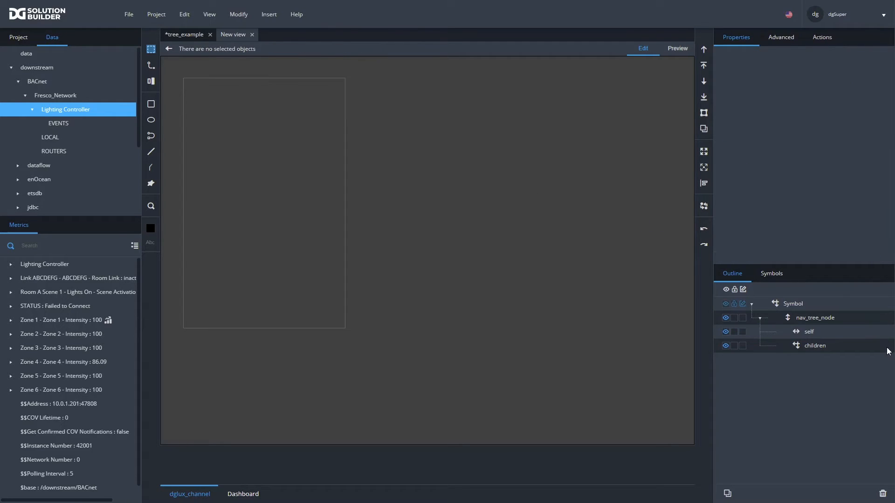
# Insert a text component into the self group and set its width to 50 px
pyautogui.click(820, 330)
pyautogui.rightClick(817, 331)
pyautogui.moveTo(823, 302)
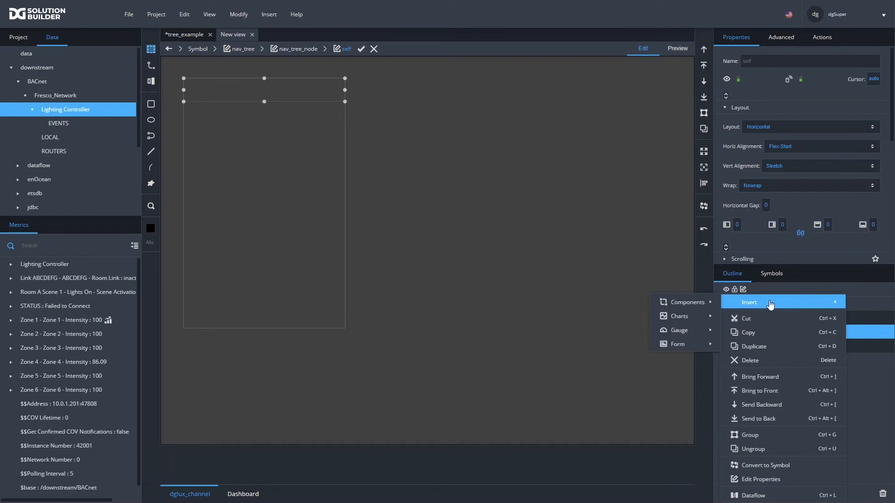
pyautogui.moveTo(689, 302)
pyautogui.click(769, 260)
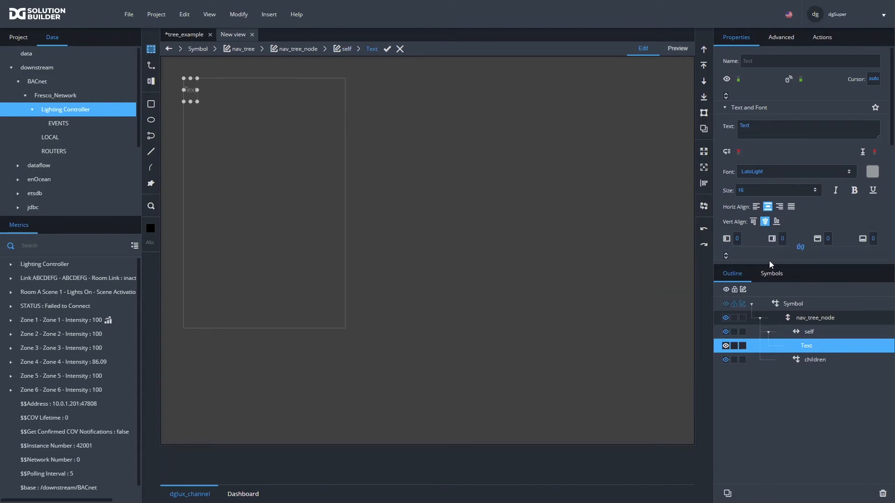
pyautogui.scroll(-5, 774, 231)
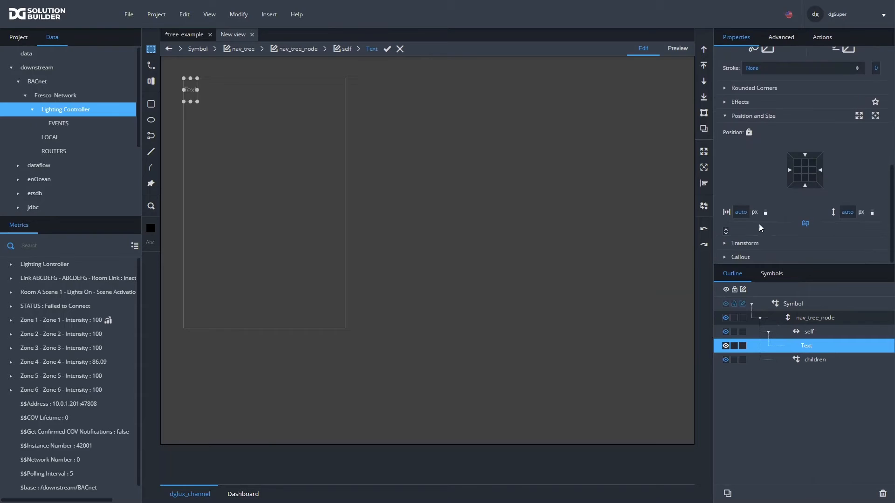
pyautogui.click(738, 211)
pyautogui.write('50')
pyautogui.press('Return')
pyautogui.scroll(3, 778, 217)
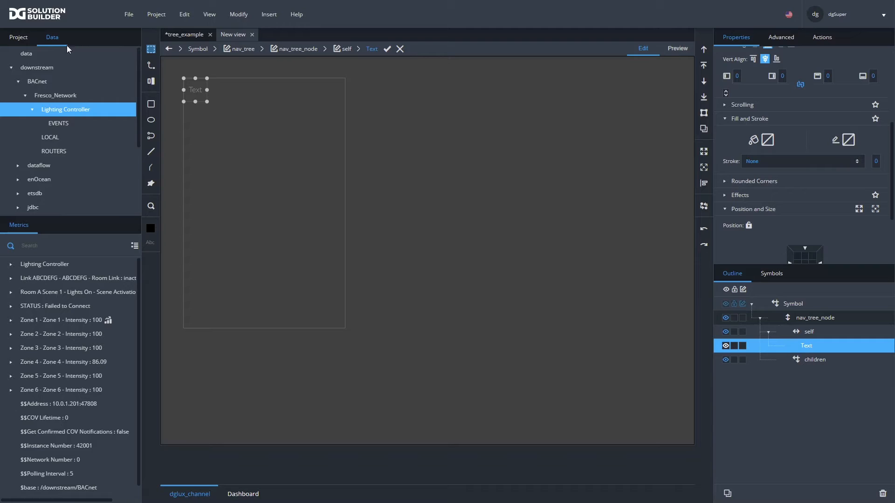
pyautogui.click(18, 38)
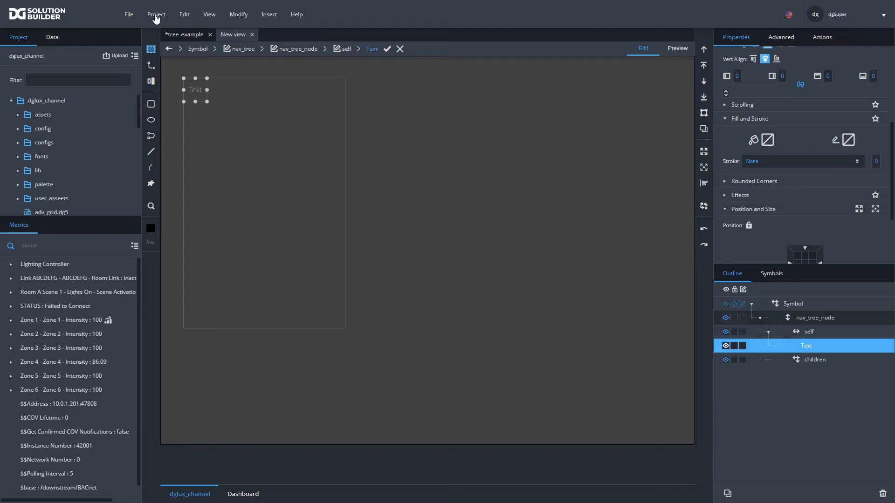
# Insert an image component into the self group and size it to 50 by 50 px
pyautogui.click(813, 332)
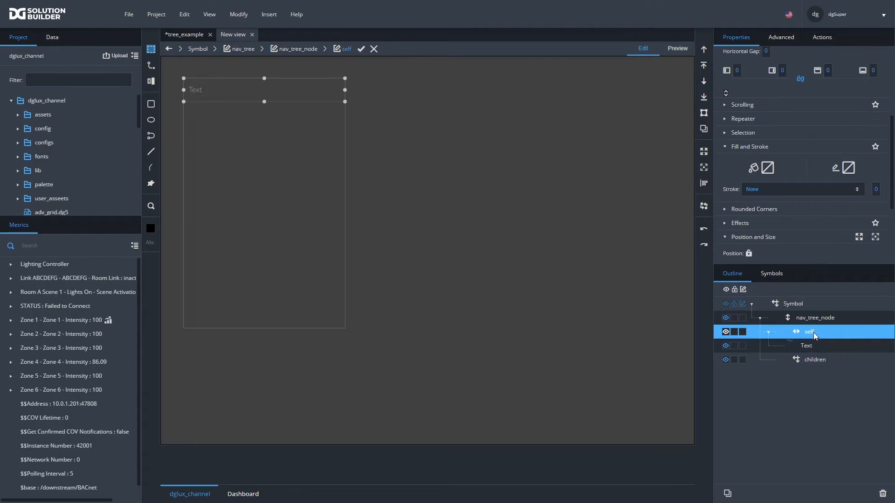
pyautogui.rightClick(813, 333)
pyautogui.moveTo(767, 302)
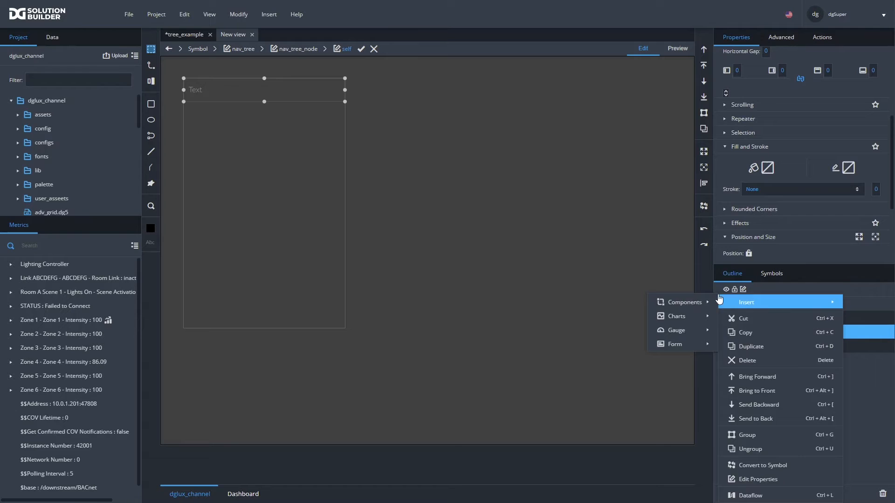
pyautogui.moveTo(686, 304)
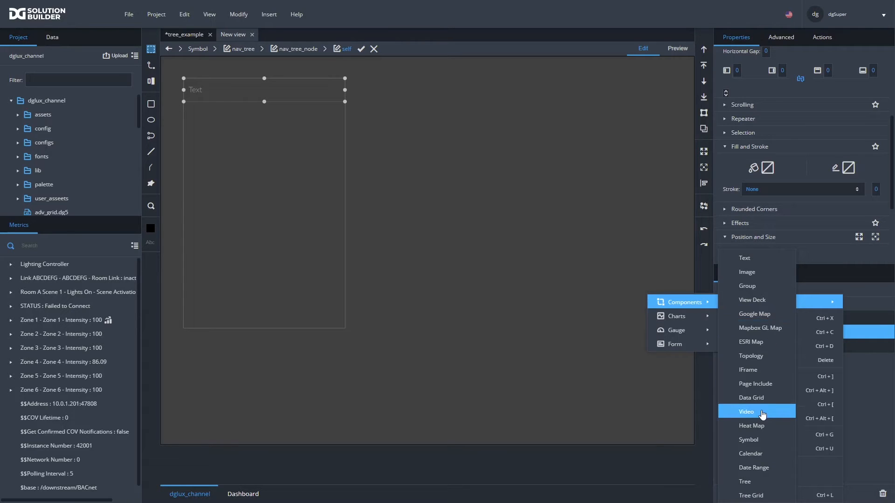
pyautogui.click(755, 275)
pyautogui.scroll(-5, 809, 231)
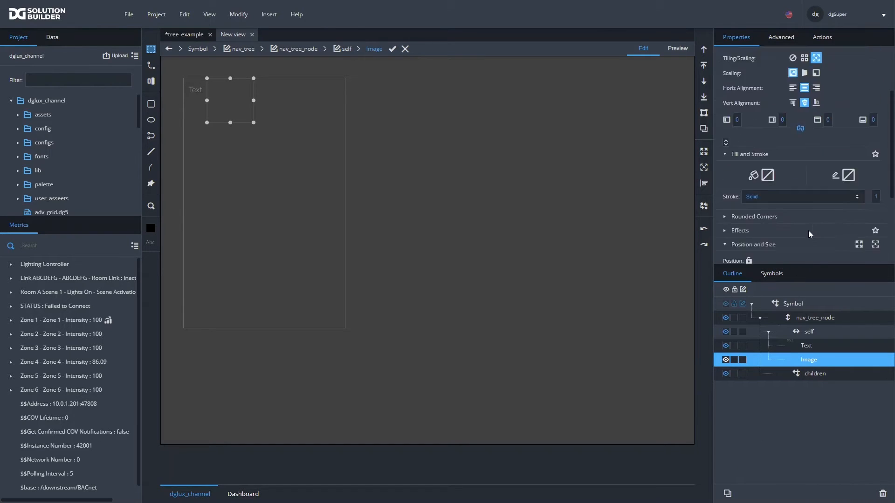
pyautogui.doubleClick(740, 212)
pyautogui.write('50')
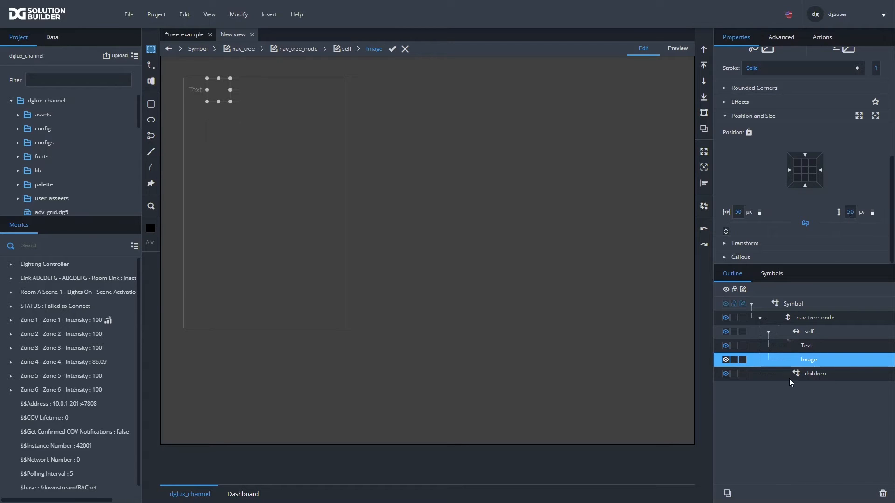
# Set the text component's font to fontawesome-webfont.ttf, its size to 30 and its content to X
pyautogui.click(809, 344)
pyautogui.click(809, 346)
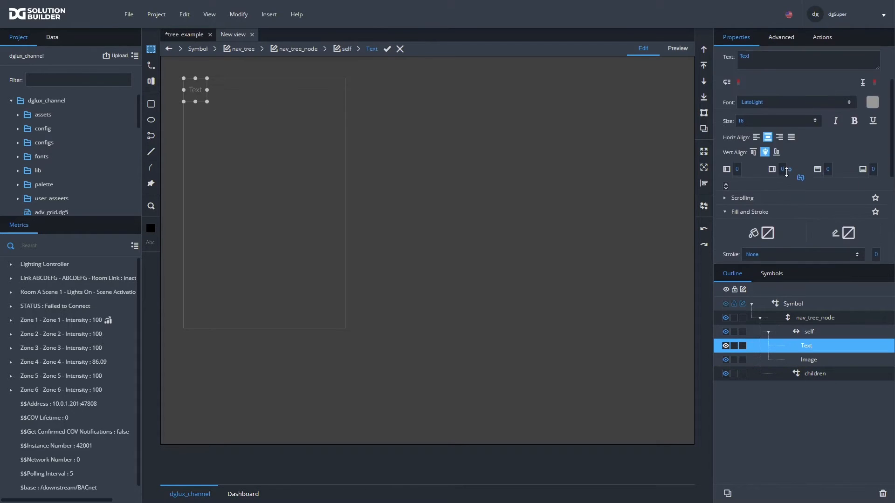
pyautogui.click(784, 151)
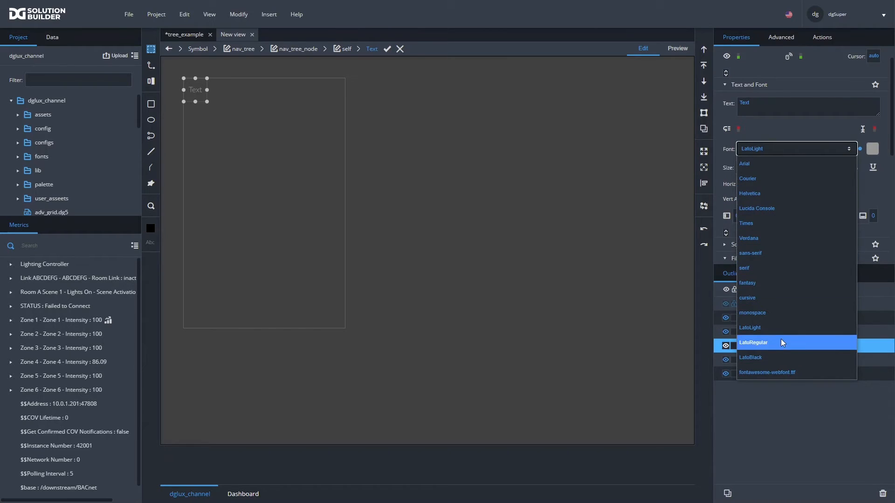
pyautogui.click(777, 364)
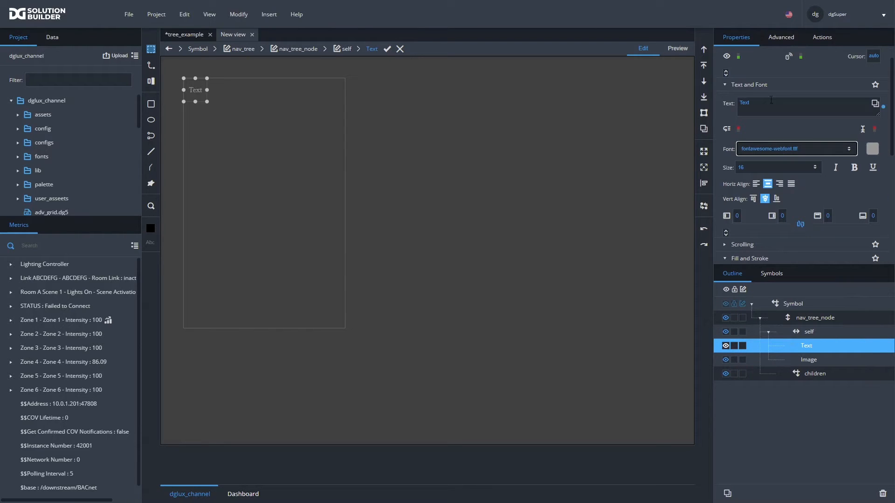
pyautogui.doubleClick(745, 169)
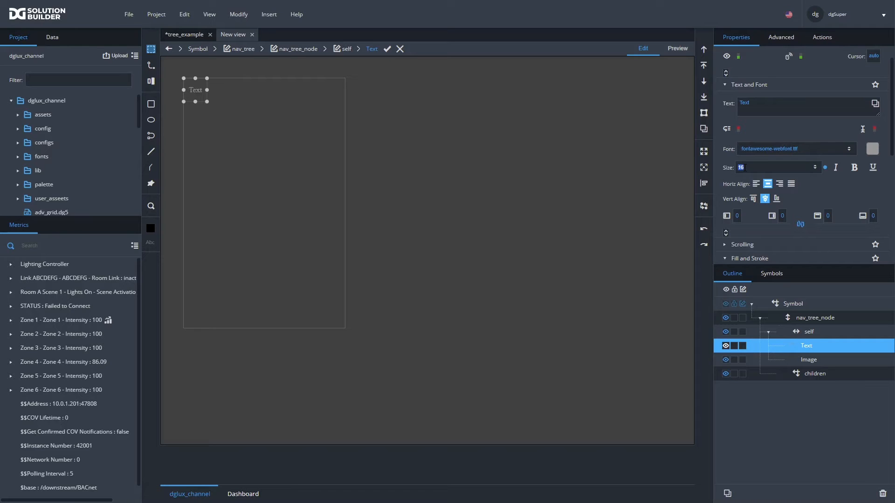
pyautogui.write('30')
pyautogui.press('Return')
pyautogui.doubleClick(783, 109)
pyautogui.write('X')
# Set the padding of the image in the self group to 10
pyautogui.click(811, 359)
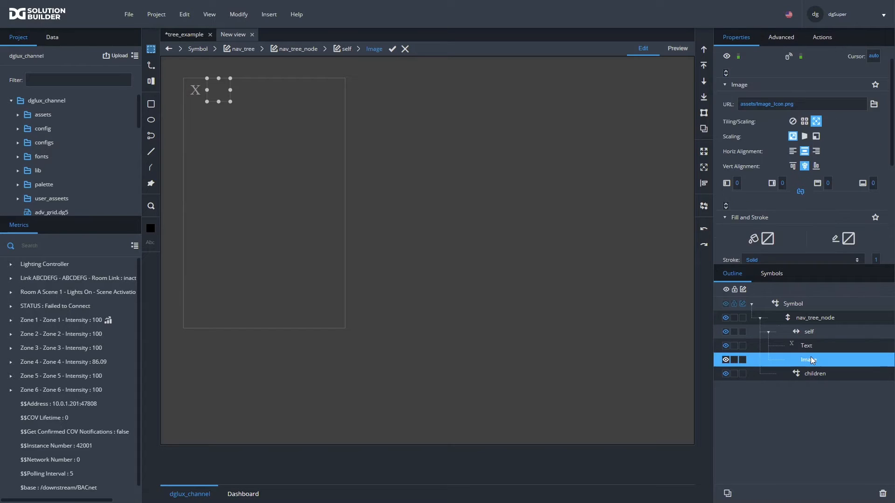
pyautogui.scroll(-1, 793, 154)
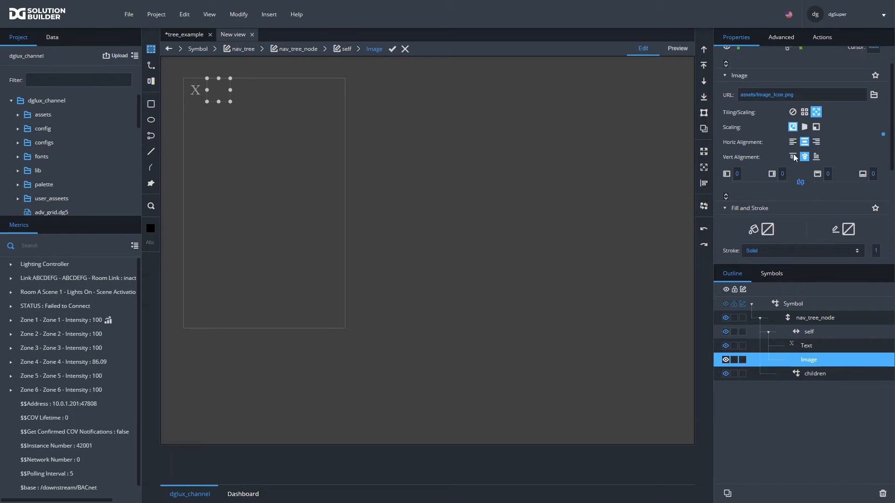
pyautogui.click(740, 137)
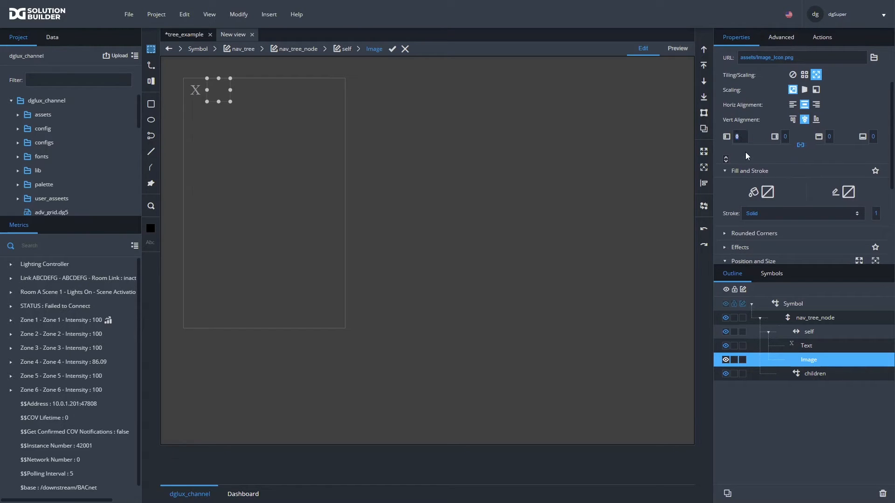
pyautogui.write('5')
pyautogui.press('Return')
pyautogui.click(737, 137)
pyautogui.write('10')
pyautogui.press('Return')
# Open the symbol parameters of nav_tree_node and add a string parameter named ID and a tabledata parameter named all_nodes
pyautogui.click(809, 320)
pyautogui.click(230, 22)
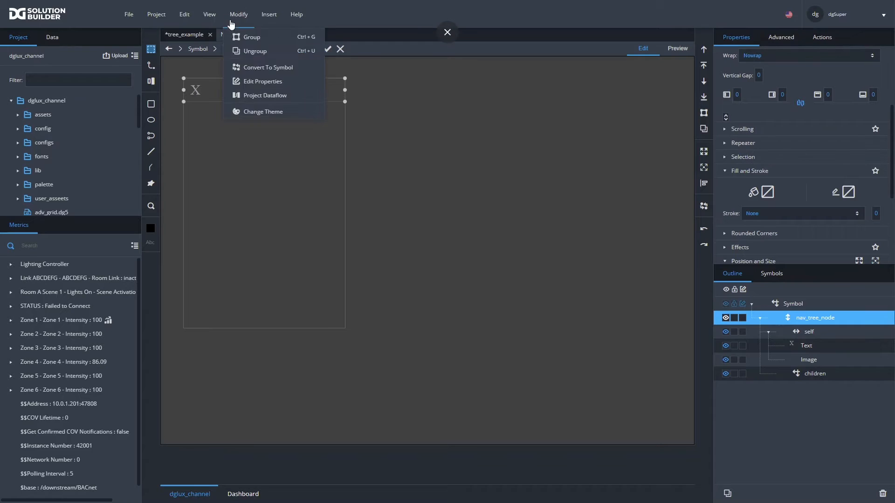
pyautogui.click(262, 82)
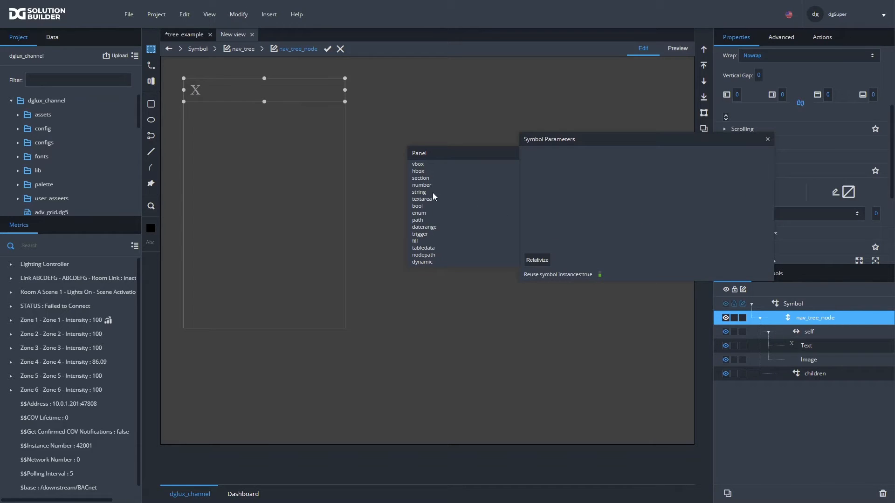
pyautogui.moveTo(421, 192); pyautogui.dragTo(531, 160)
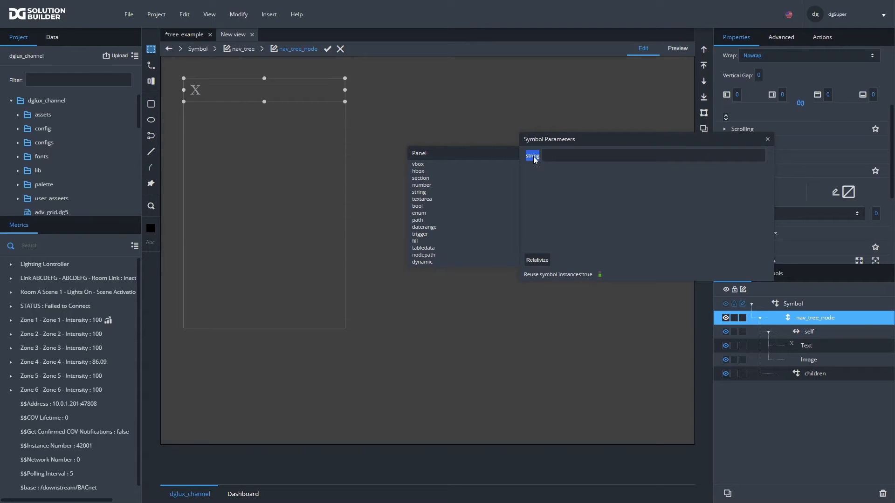
pyautogui.write('ID')
pyautogui.moveTo(433, 250); pyautogui.dragTo(533, 175)
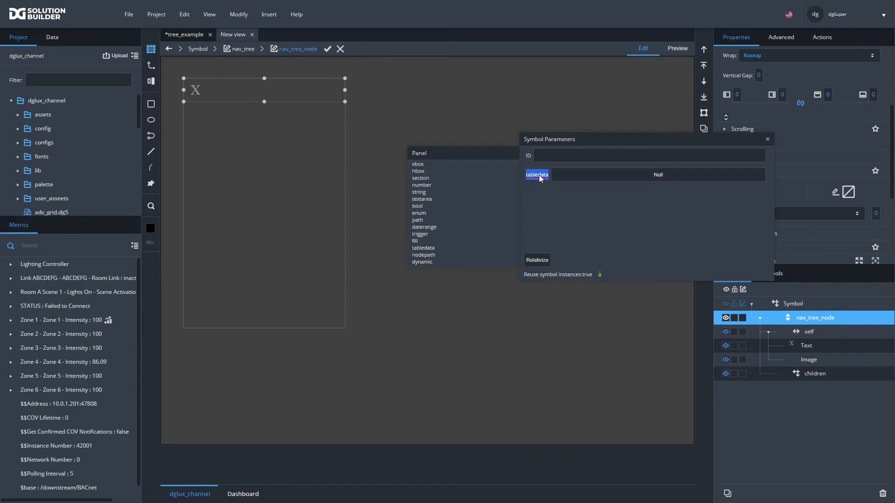
pyautogui.write('all_nodes')
# Add a second tabledata parameter to the symbol and name it selection_tbl
pyautogui.moveTo(432, 247); pyautogui.dragTo(562, 192)
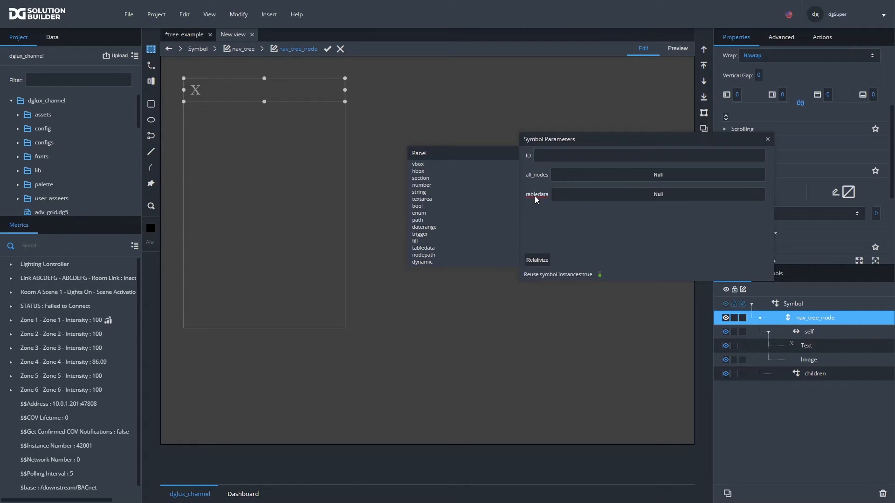
pyautogui.write('se')
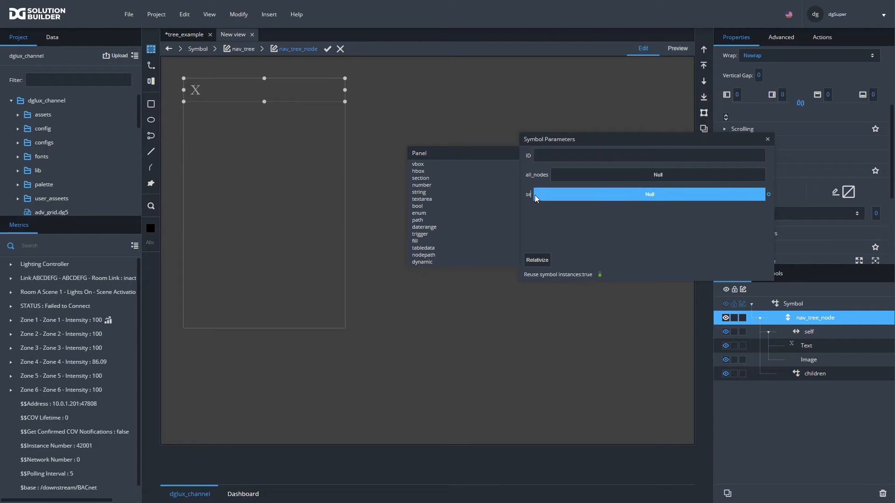
pyautogui.write('lection)tbl')
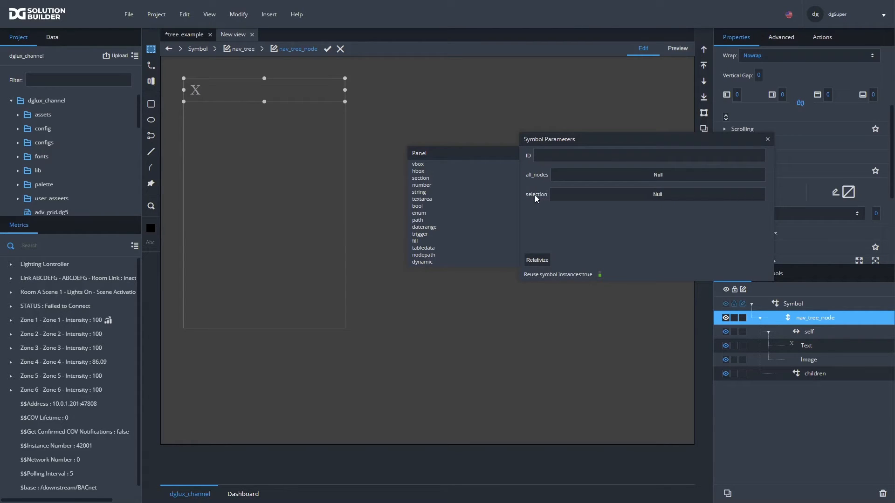
pyautogui.press('BackSpace')
pyautogui.press('BackSpace')
pyautogui.press('BackSpace')
pyautogui.press('BackSpace')
pyautogui.write('_tb')
# Add a number parameter named indentation with a value of 50, and save the symbol edits
pyautogui.moveTo(420, 183); pyautogui.dragTo(545, 214)
pyautogui.write('indentation')
pyautogui.click(561, 214)
pyautogui.write('10')
pyautogui.press('Return')
pyautogui.moveTo(561, 213); pyautogui.dragTo(519, 199)
pyautogui.click(327, 49)
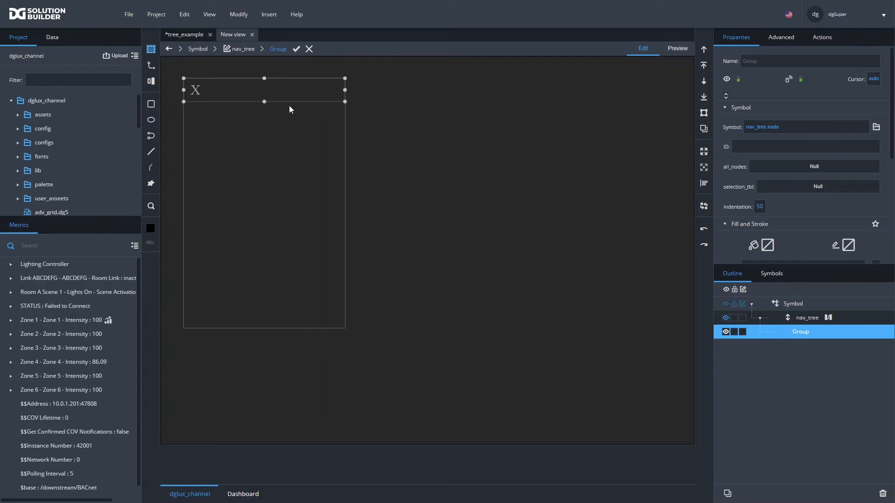
# Reopen the node symbol for editing and set the self group's flex shrink to 0
pyautogui.doubleClick(301, 91)
pyautogui.doubleClick(301, 91)
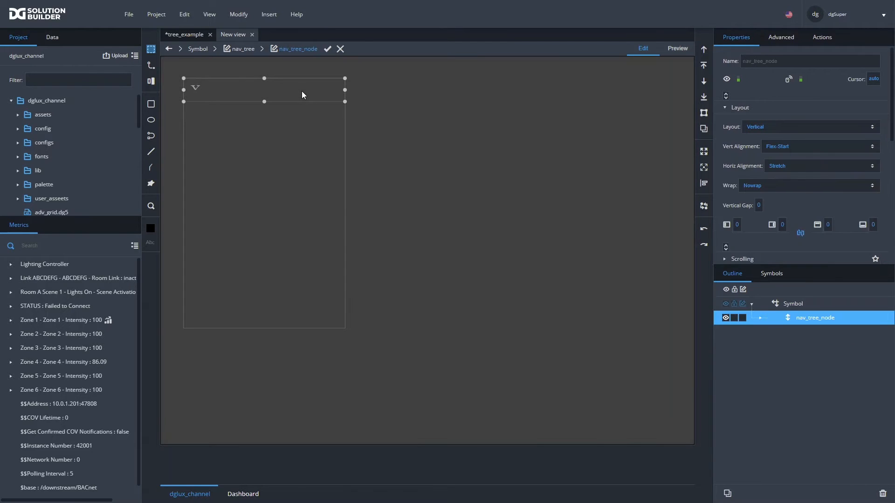
pyautogui.doubleClick(324, 92)
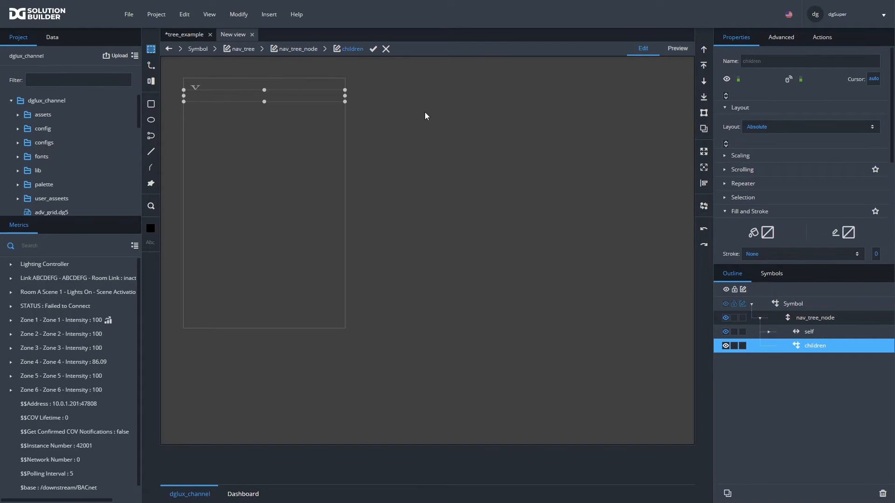
pyautogui.click(810, 332)
pyautogui.click(768, 333)
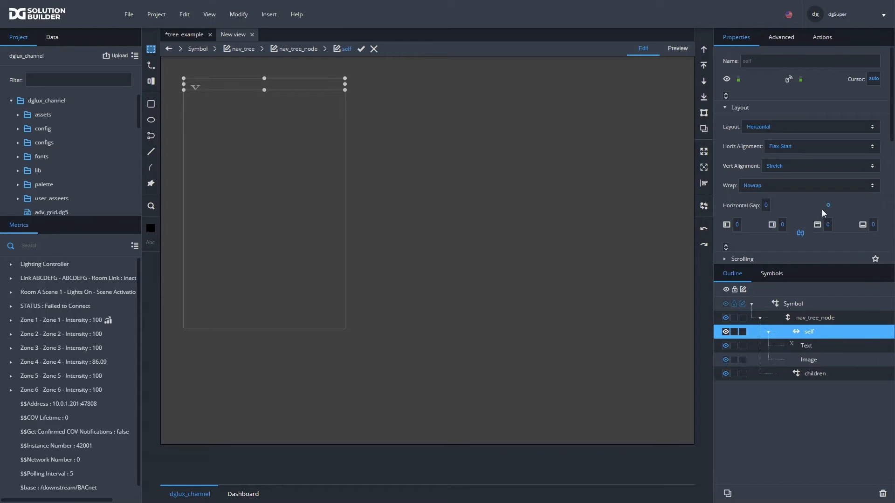
pyautogui.scroll(-5, 822, 209)
pyautogui.click(734, 231)
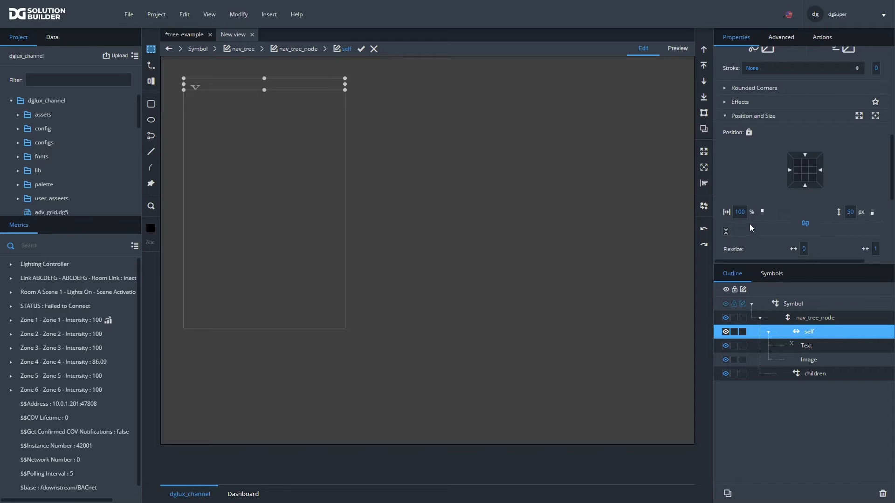
pyautogui.click(874, 249)
pyautogui.write('0')
pyautogui.press('Return')
# Add a text component to the self group and stretch it to fill the row's remaining space
pyautogui.rightClick(808, 333)
pyautogui.moveTo(783, 303)
pyautogui.moveTo(674, 301)
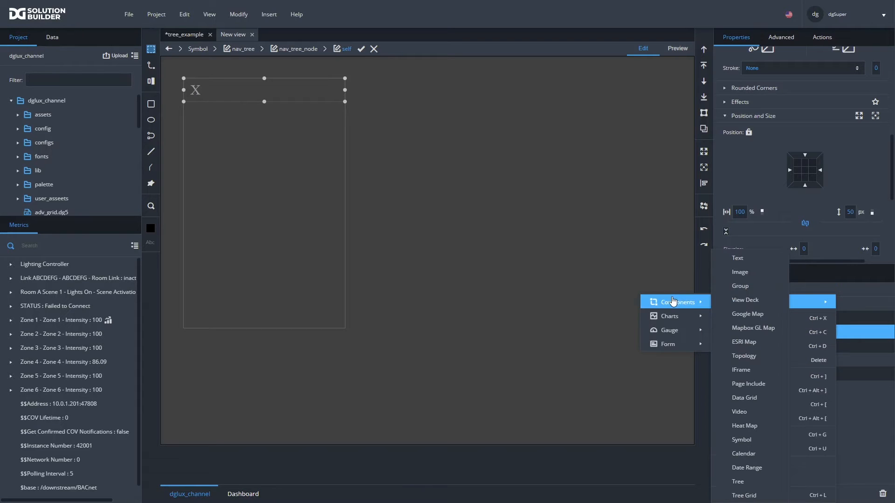
pyautogui.click(735, 259)
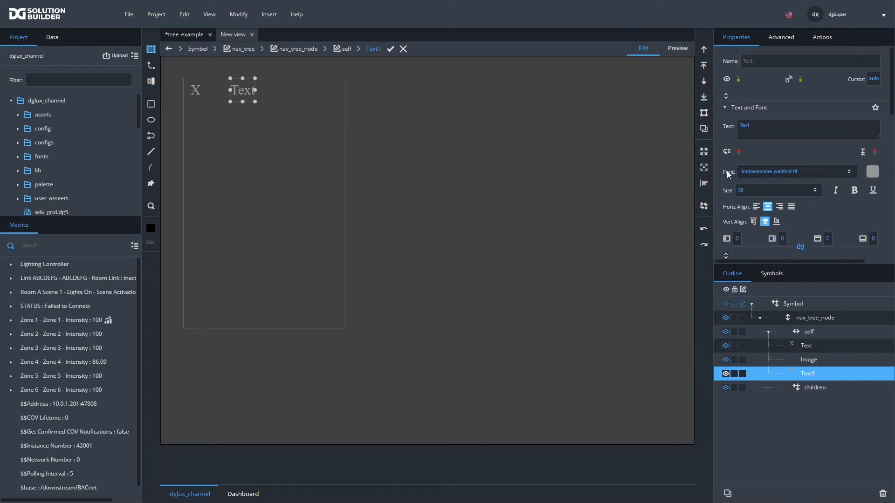
pyautogui.click(704, 167)
# Set the new text's font to LatoLight and align it horizontally to the left
pyautogui.click(784, 171)
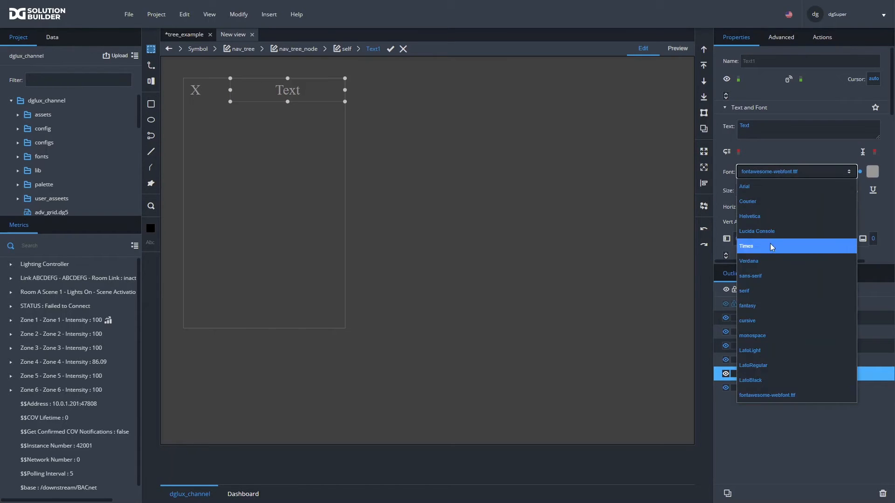
pyautogui.click(773, 350)
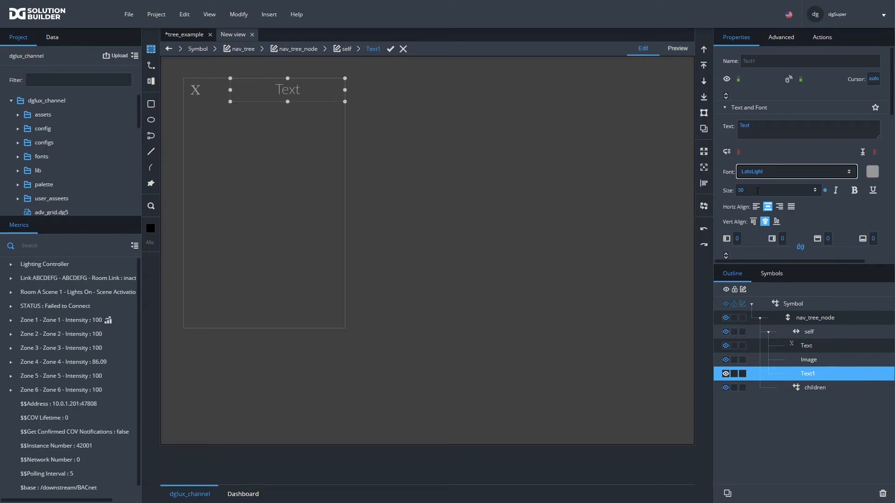
pyautogui.click(756, 209)
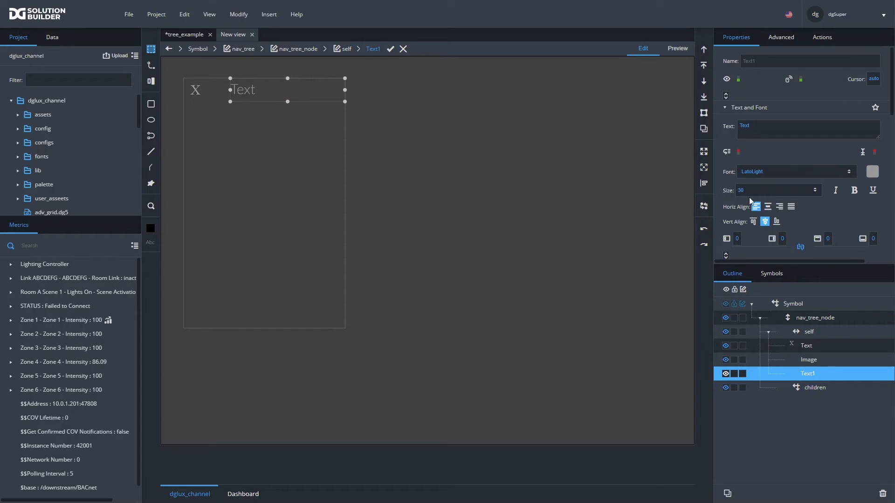
# Give the new text left and right padding of 10 and a font size of 18
pyautogui.click(736, 239)
pyautogui.write('10')
pyautogui.click(785, 240)
pyautogui.write('10')
pyautogui.click(759, 191)
pyautogui.write('1')
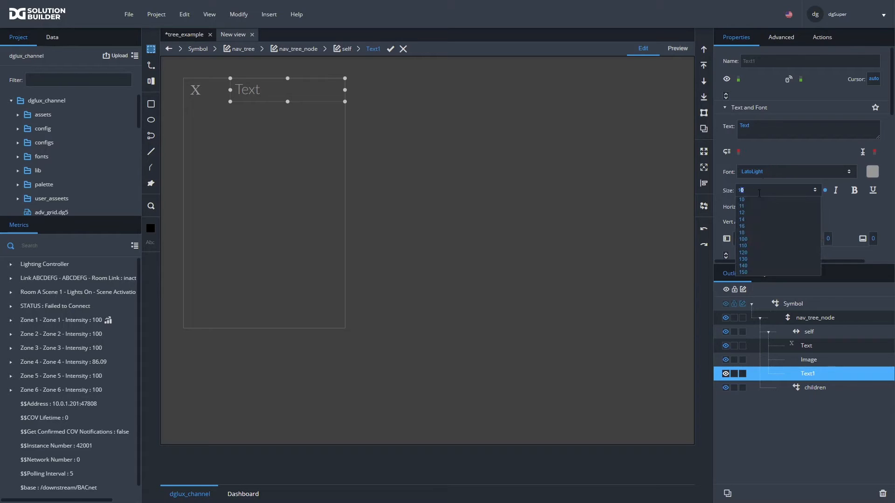
pyautogui.write('8')
pyautogui.press('Return')
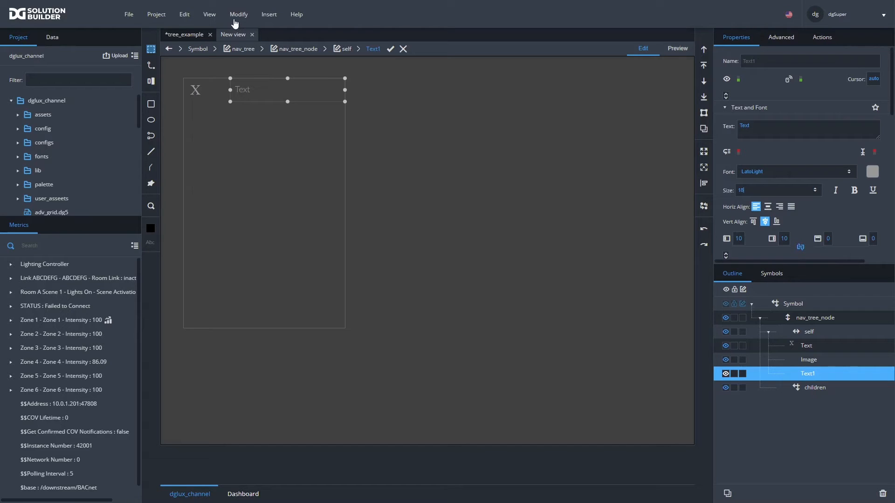
# Save the node symbol edits and delete the node symbol instance from the nav_tree group
pyautogui.click(390, 49)
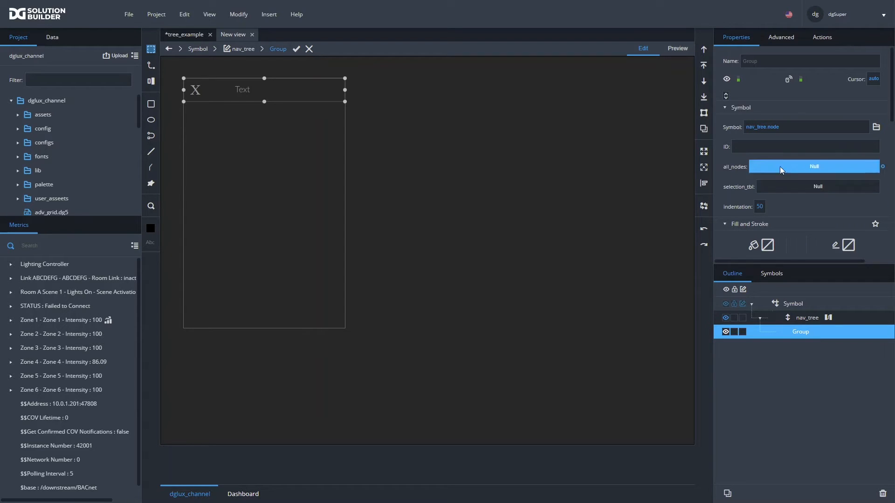
pyautogui.click(882, 493)
# Open the dataflow of the nav_tree group and bring its repeater settings into reach
pyautogui.click(805, 318)
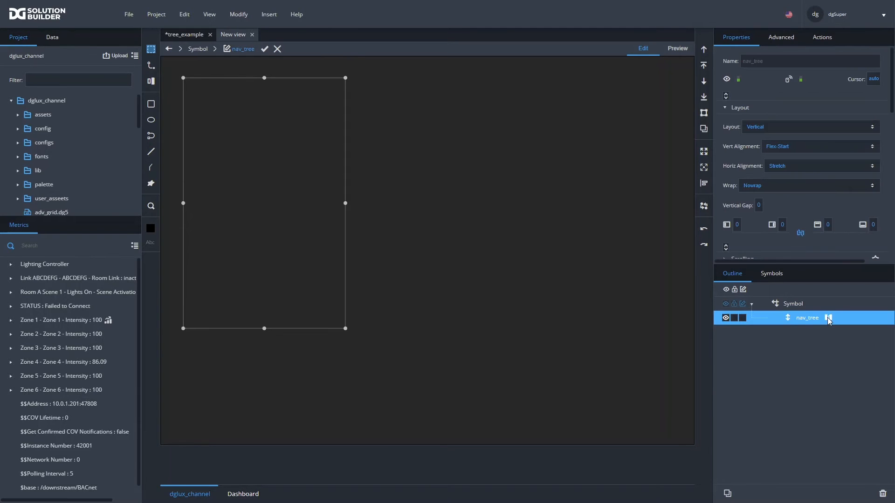
pyautogui.click(828, 318)
pyautogui.scroll(-5, 772, 213)
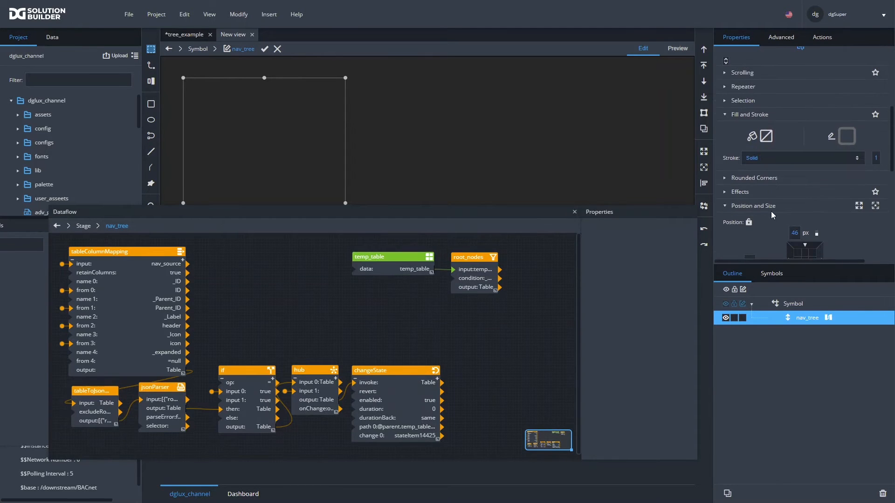
pyautogui.scroll(2, 759, 175)
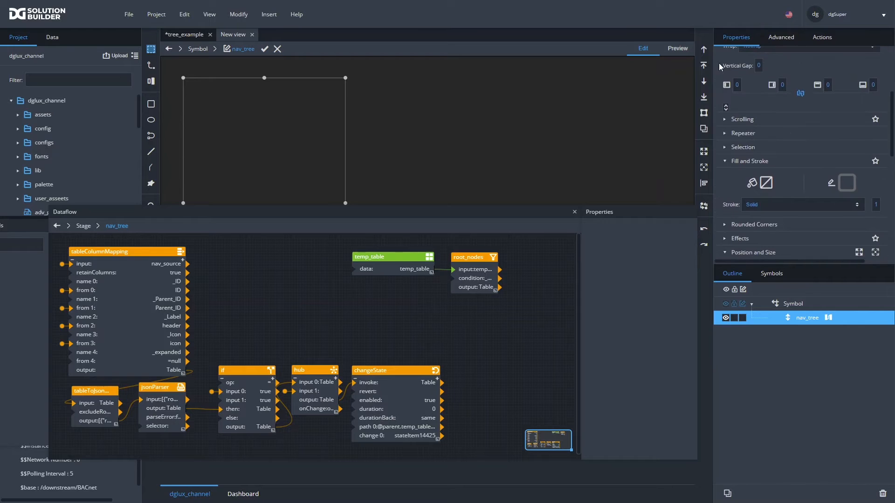
# Bind nav_tree's Repeater data to the root_nodes output table and set its Repeater symbol to nav_tree.node
pyautogui.click(746, 133)
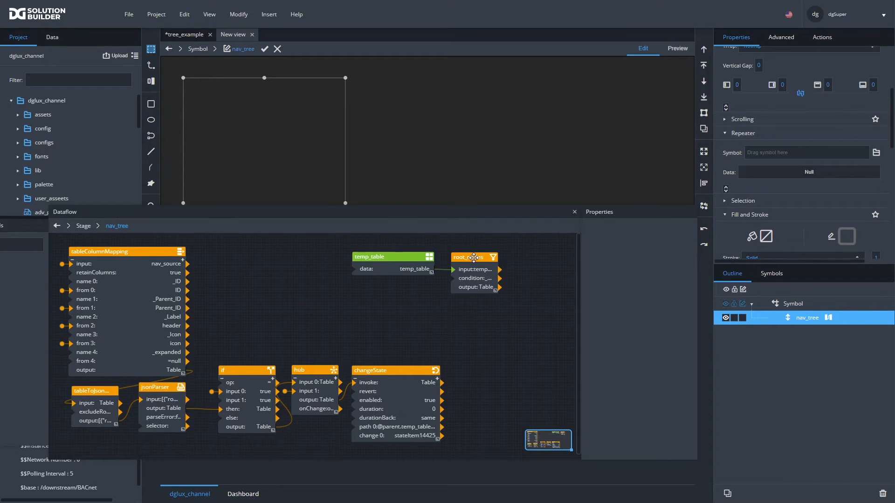
pyautogui.moveTo(478, 287); pyautogui.dragTo(769, 172)
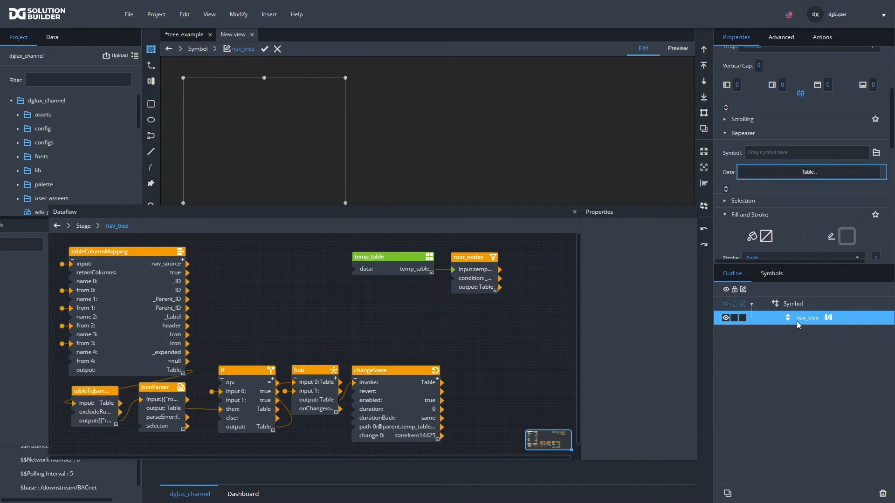
pyautogui.click(770, 274)
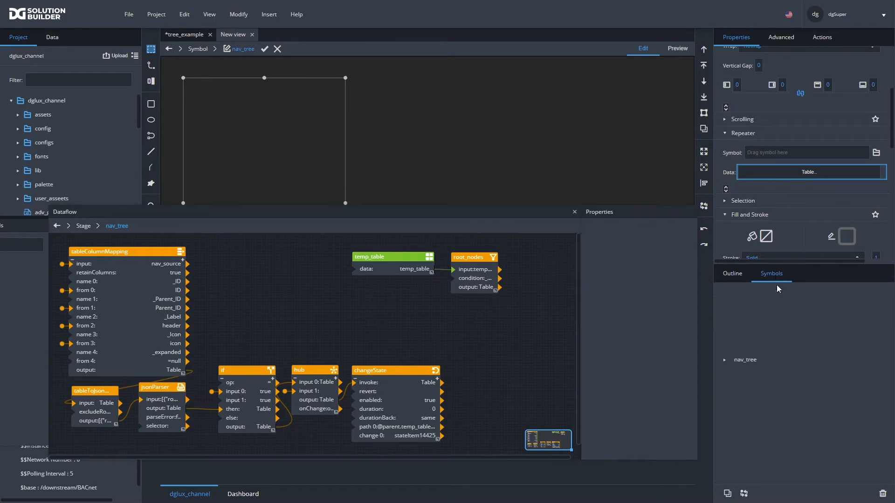
pyautogui.click(726, 360)
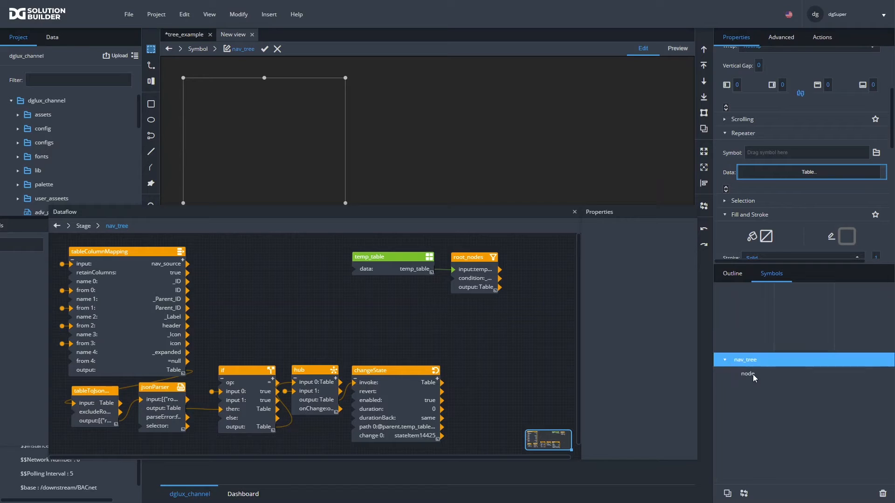
pyautogui.moveTo(752, 376); pyautogui.dragTo(794, 156)
pyautogui.click(734, 276)
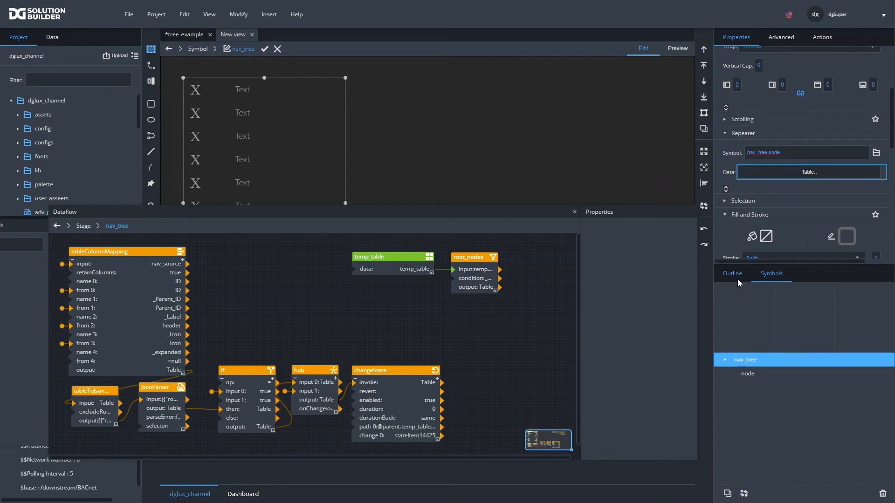
pyautogui.moveTo(547, 214); pyautogui.dragTo(527, 319)
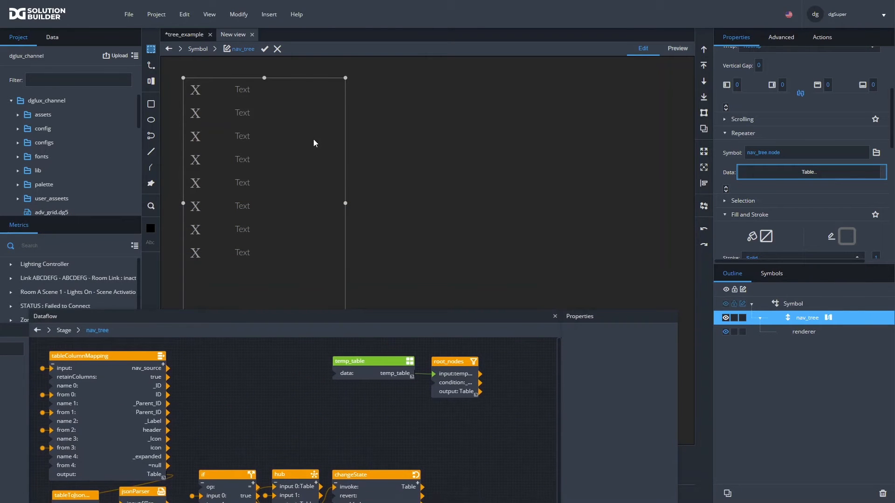
pyautogui.click(554, 316)
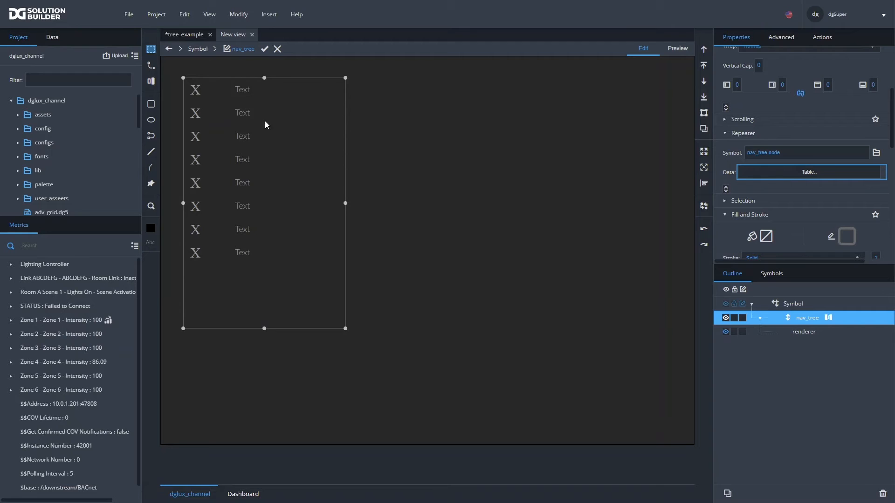
# Examine the structure of the first repeated nav_tree_node, including the contents of its self group
pyautogui.moveTo(251, 92); pyautogui.dragTo(252, 92)
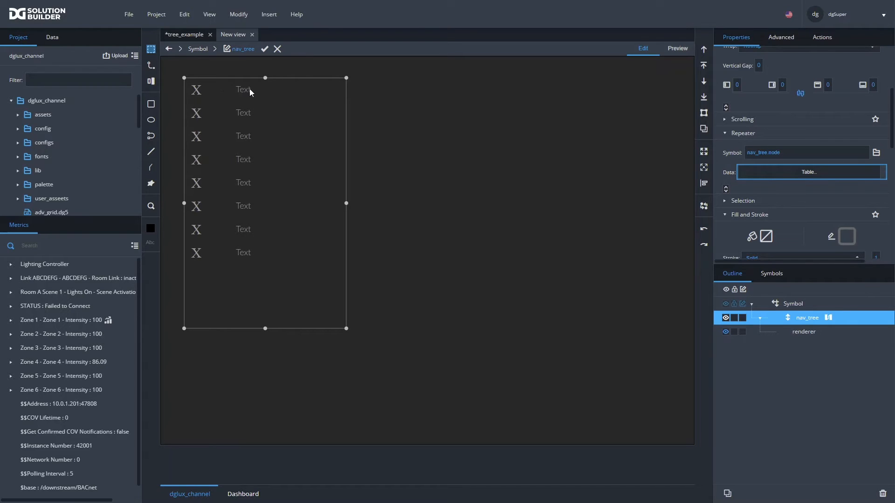
pyautogui.doubleClick(250, 91)
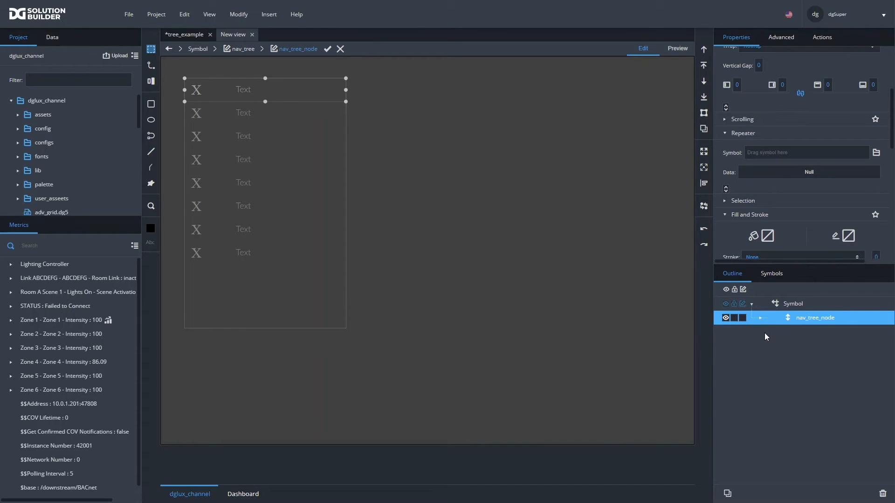
pyautogui.click(760, 318)
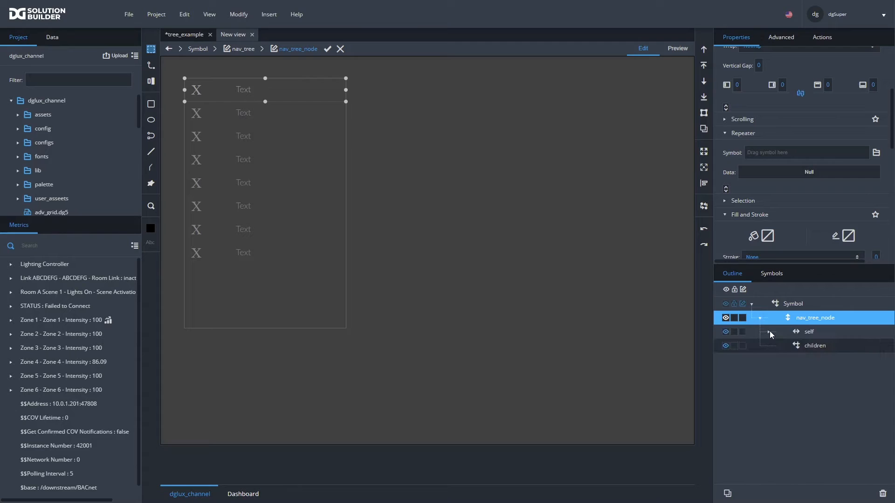
pyautogui.click(769, 333)
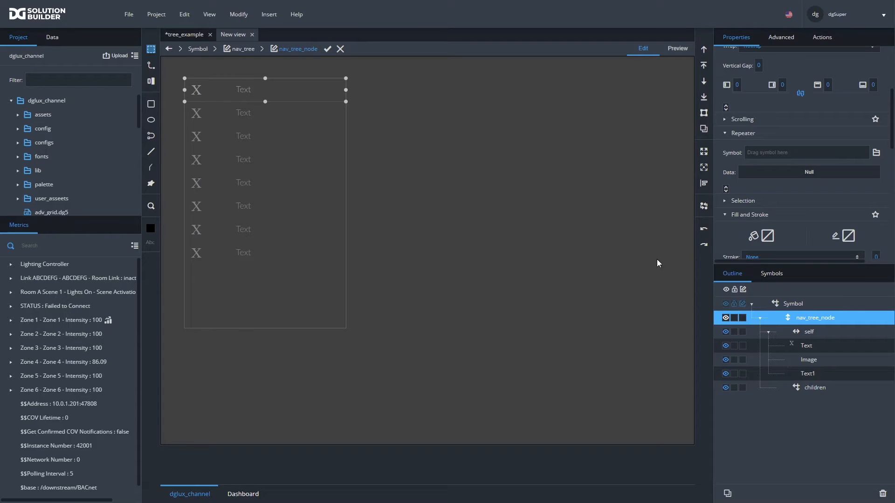
pyautogui.click(340, 48)
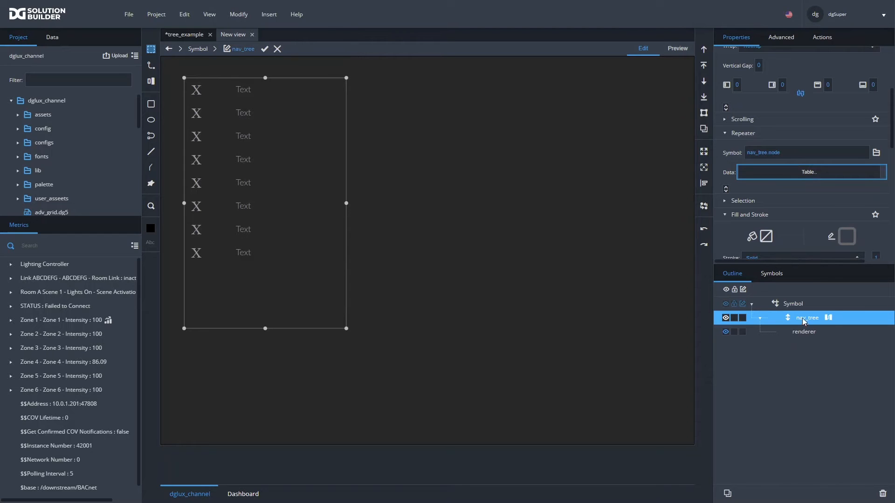
# Bind the renderer's ID property to the _ID column of nav_tree's Repeater data table
pyautogui.click(804, 331)
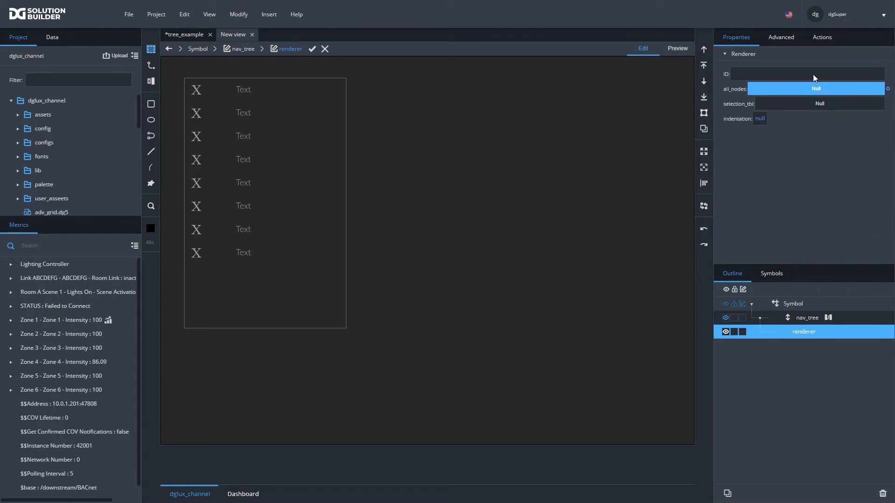
pyautogui.click(828, 317)
pyautogui.click(804, 335)
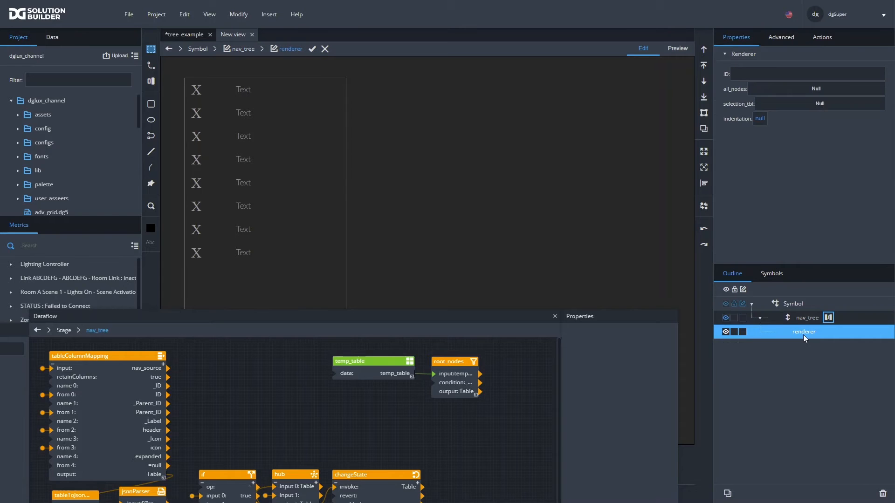
pyautogui.moveTo(506, 317); pyautogui.dragTo(490, 143)
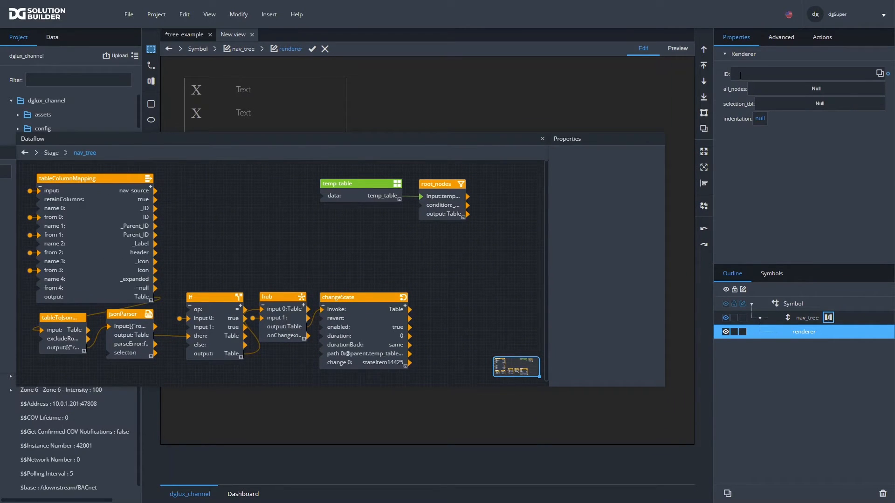
pyautogui.click(794, 321)
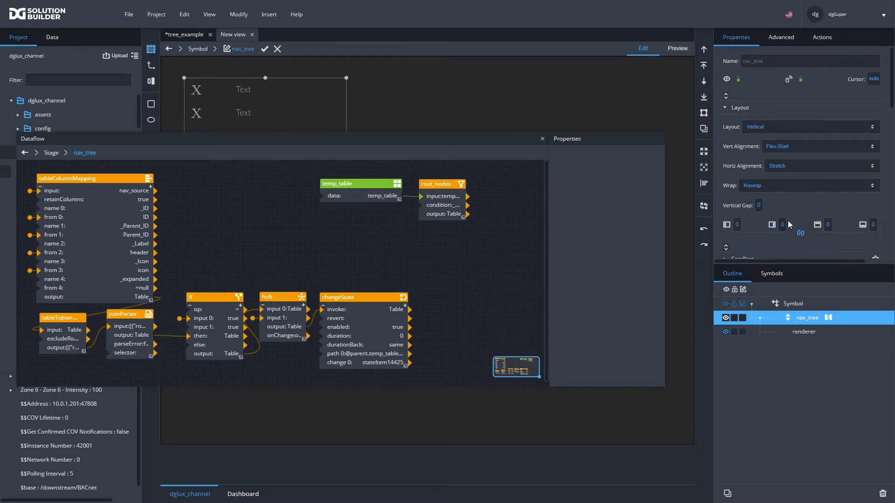
pyautogui.scroll(-5, 798, 194)
pyautogui.click(772, 130)
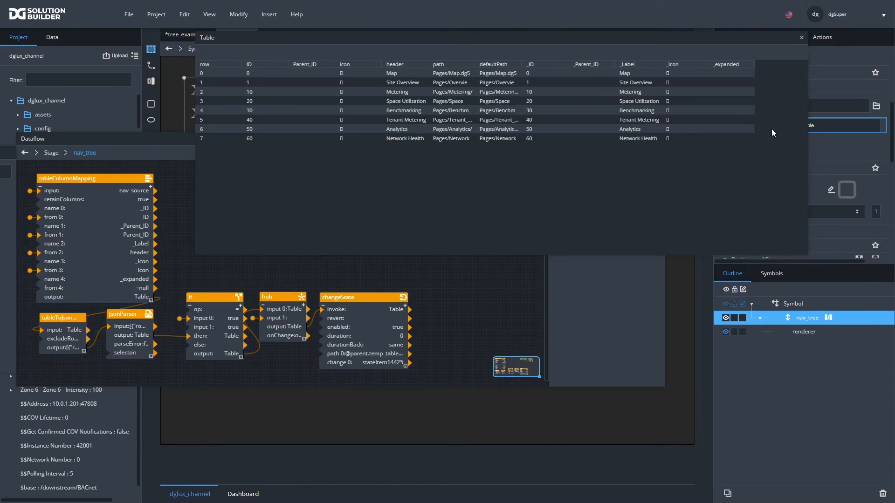
pyautogui.click(808, 333)
pyautogui.moveTo(667, 45); pyautogui.dragTo(581, 108)
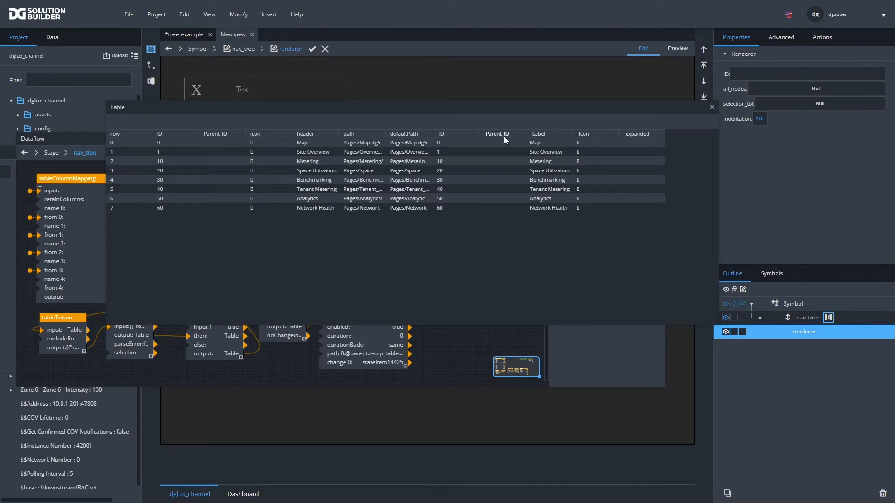
pyautogui.moveTo(443, 132); pyautogui.dragTo(750, 74)
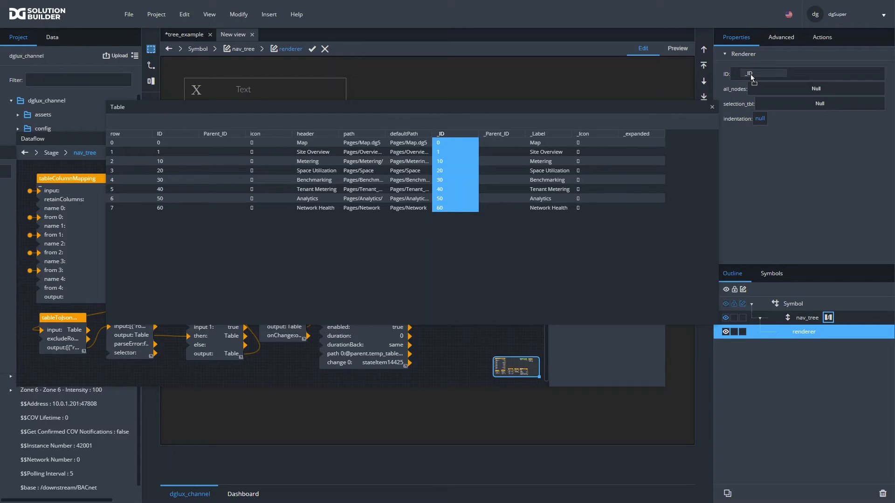
pyautogui.moveTo(750, 74); pyautogui.dragTo(751, 74)
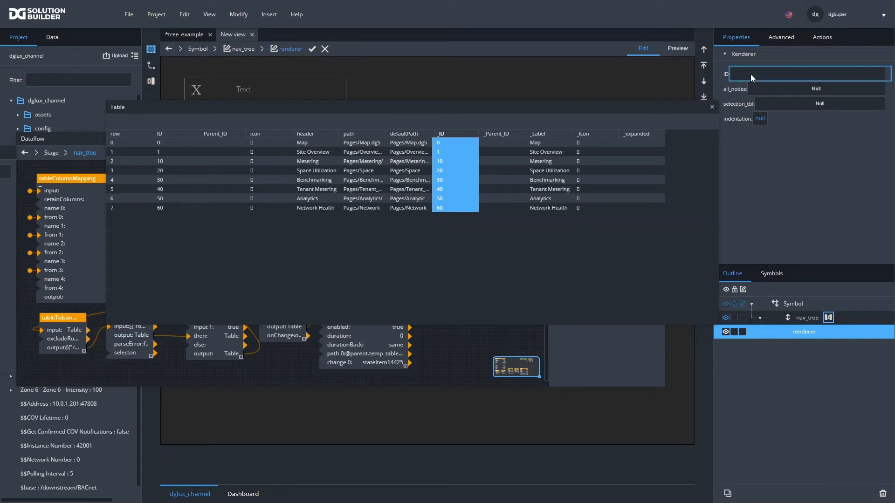
pyautogui.click(712, 107)
# Bind the renderer's all_nodes property to temp_table and set its indentation to 50
pyautogui.moveTo(383, 197); pyautogui.dragTo(777, 90)
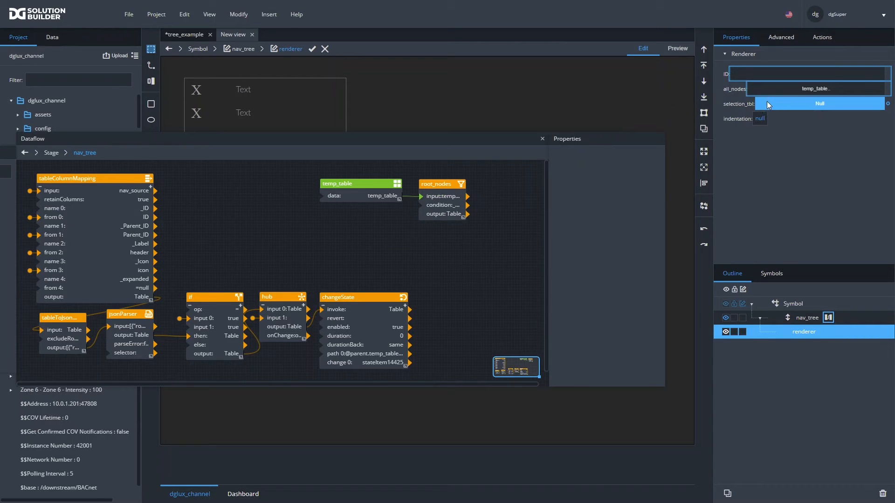
pyautogui.click(759, 119)
pyautogui.write('50')
pyautogui.press('Return')
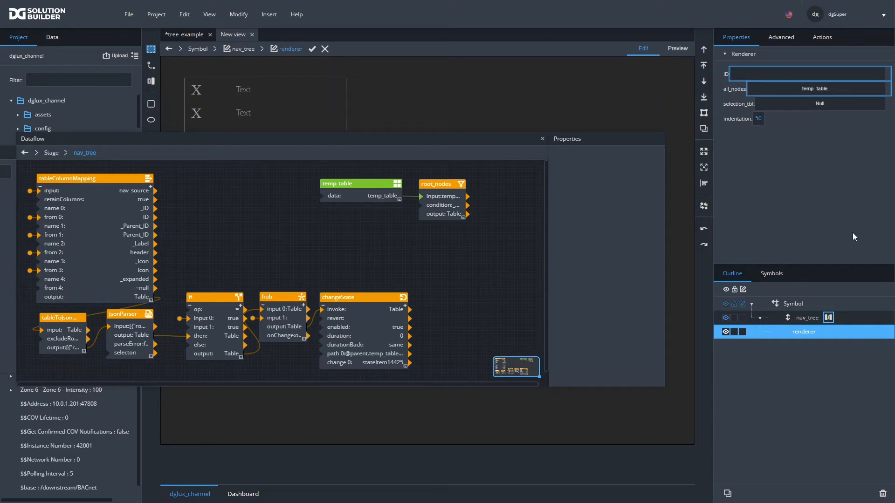
pyautogui.click(542, 138)
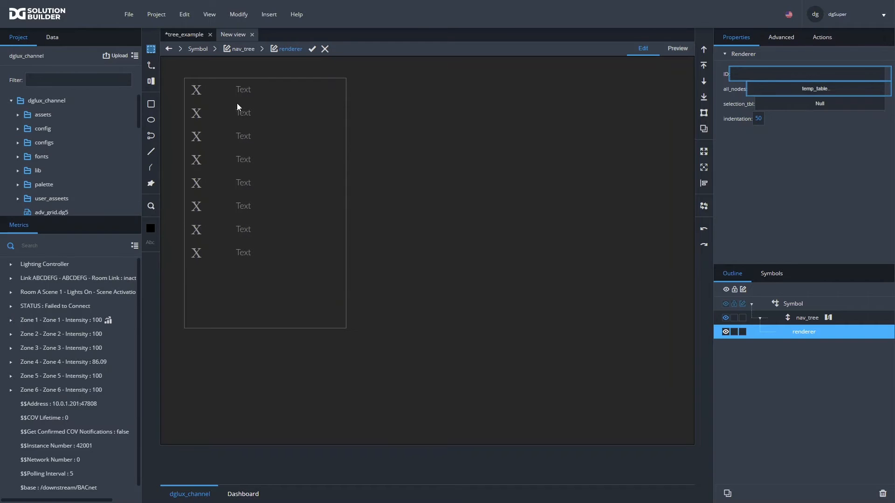
# Open the dataflow of the first repeated nav_tree_node and position it so the block library is accessible
pyautogui.press('Escape')
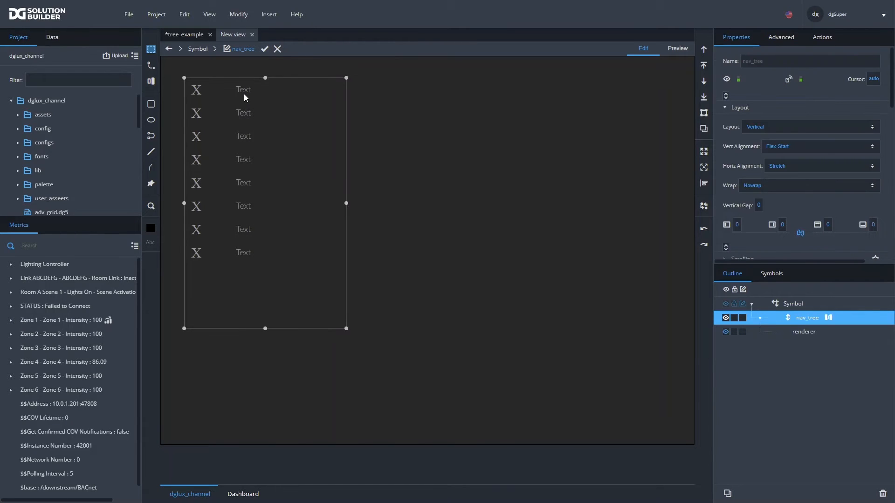
pyautogui.doubleClick(245, 94)
pyautogui.click(757, 317)
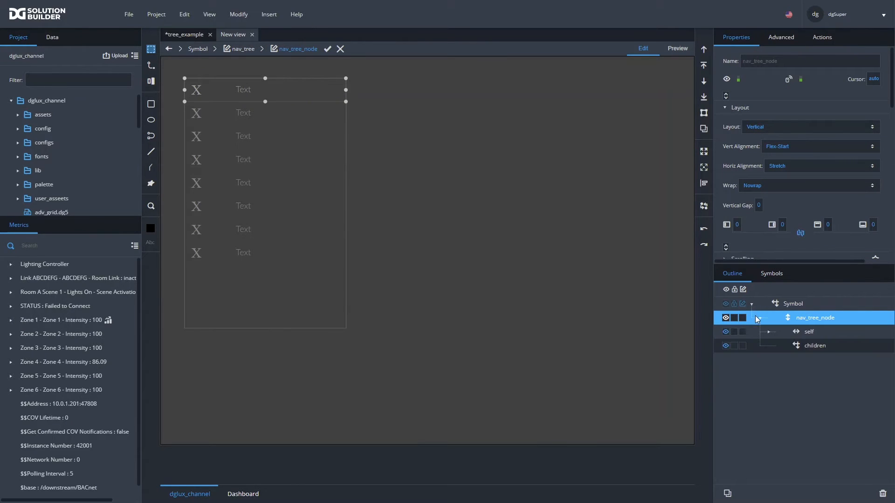
pyautogui.rightClick(794, 317)
pyautogui.click(806, 490)
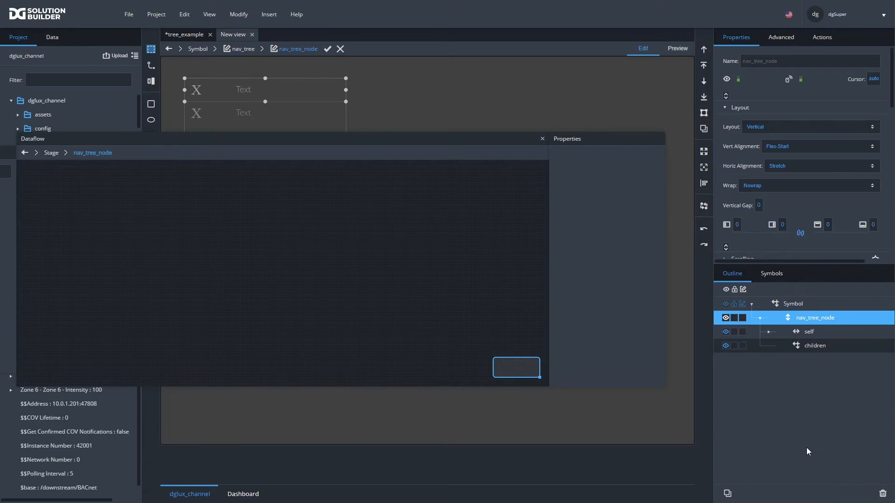
pyautogui.moveTo(455, 148); pyautogui.dragTo(523, 209)
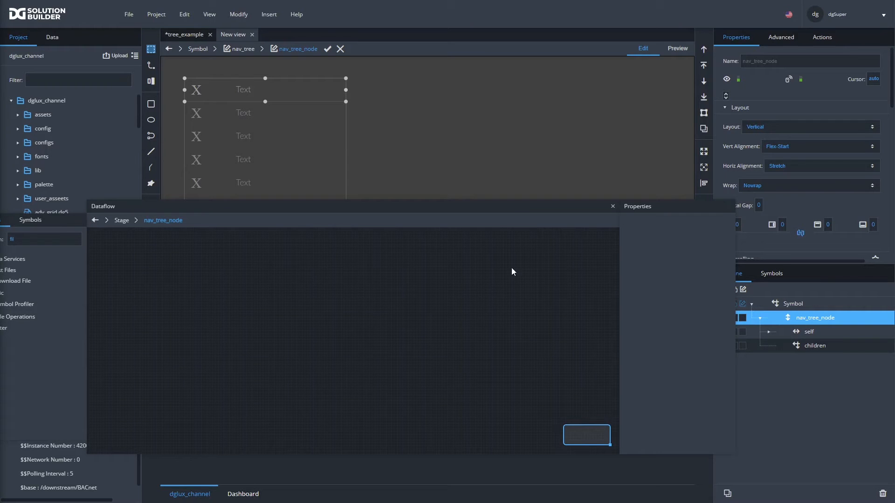
pyautogui.moveTo(208, 205); pyautogui.dragTo(286, 182)
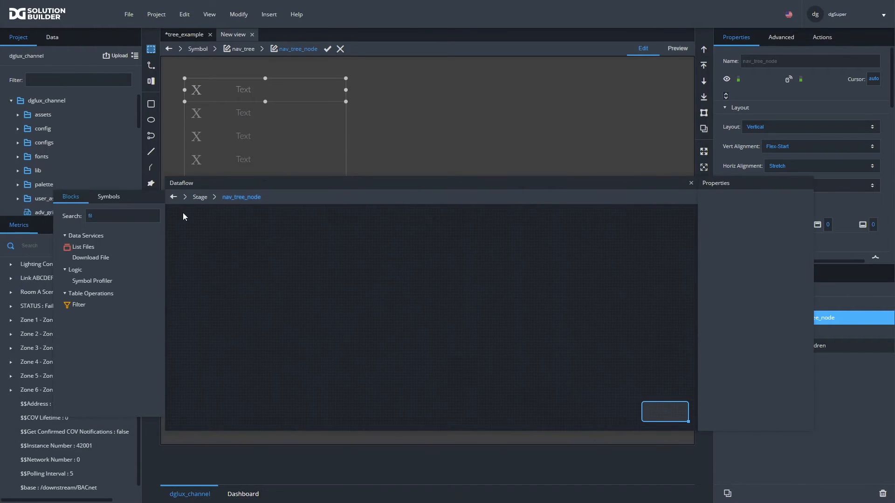
# Add a Map to Table block to the nav_tree_node dataflow, with its input bound to the node's row data
pyautogui.click(122, 219)
pyautogui.write('map')
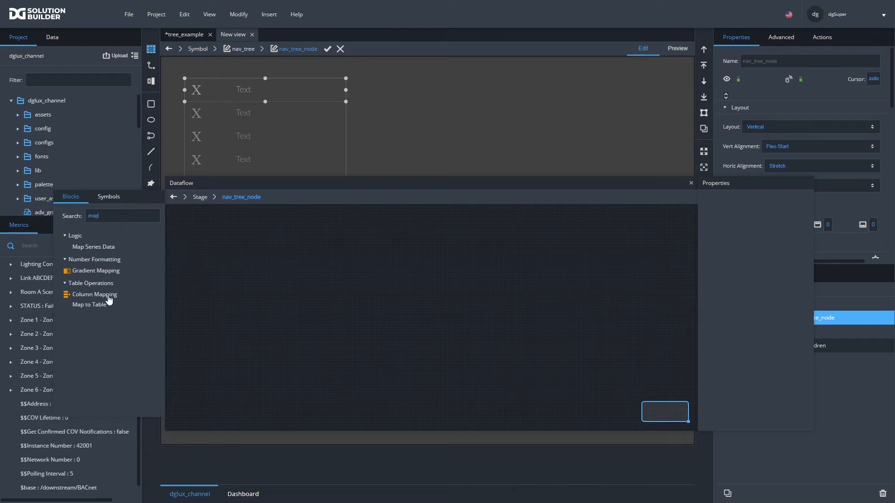
pyautogui.moveTo(100, 304); pyautogui.dragTo(224, 222)
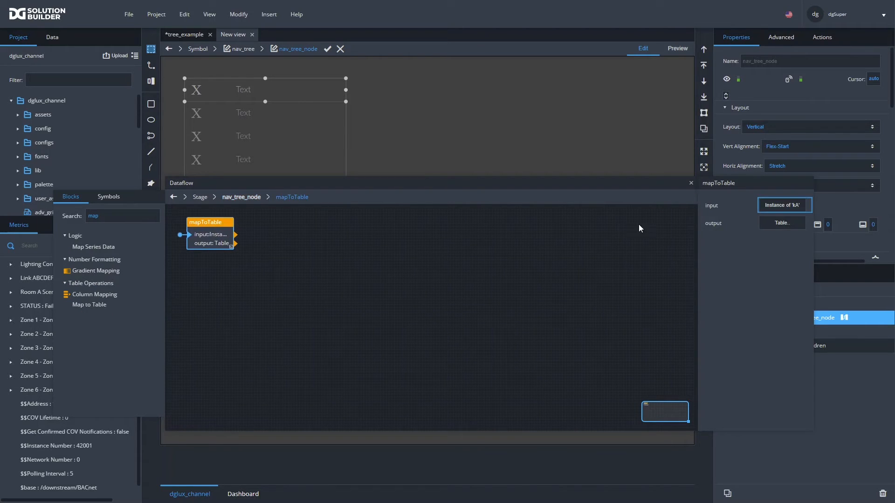
# Open the mapToTable block's output table and arrange it above the dataflow for column access
pyautogui.click(764, 227)
pyautogui.moveTo(713, 321); pyautogui.dragTo(677, 181)
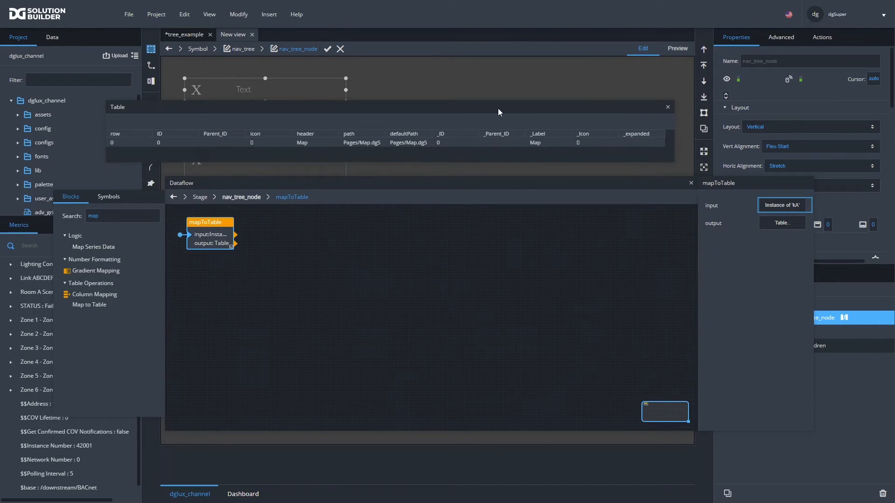
pyautogui.moveTo(477, 183); pyautogui.dragTo(434, 256)
pyautogui.moveTo(410, 111); pyautogui.dragTo(417, 187)
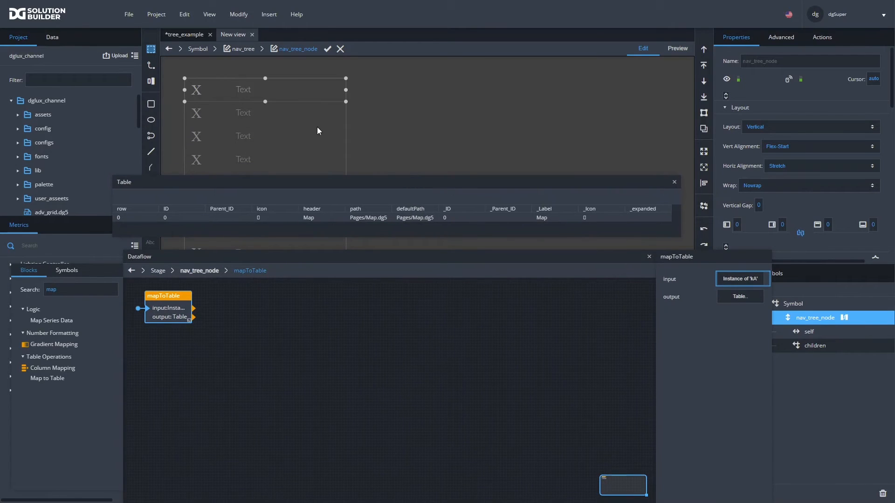
# Rename the Text1 element inside nav_tree_node's self group as label
pyautogui.click(802, 330)
pyautogui.moveTo(572, 253); pyautogui.dragTo(506, 260)
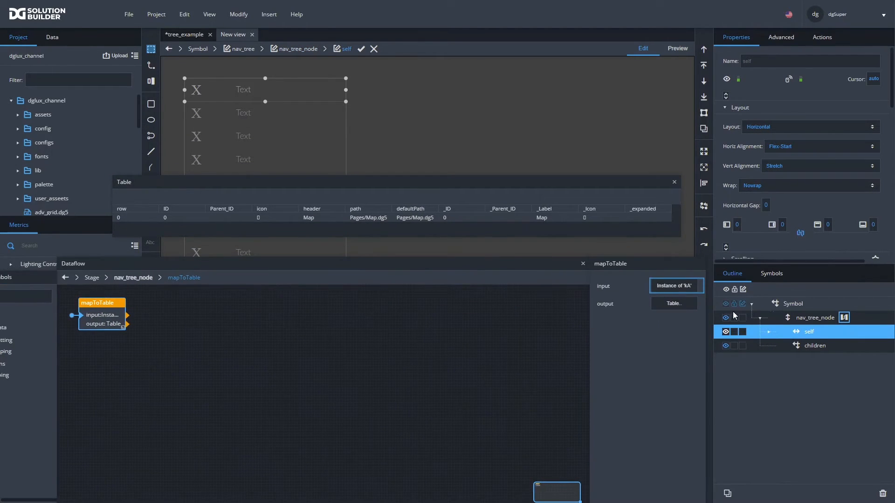
pyautogui.click(768, 331)
pyautogui.click(806, 361)
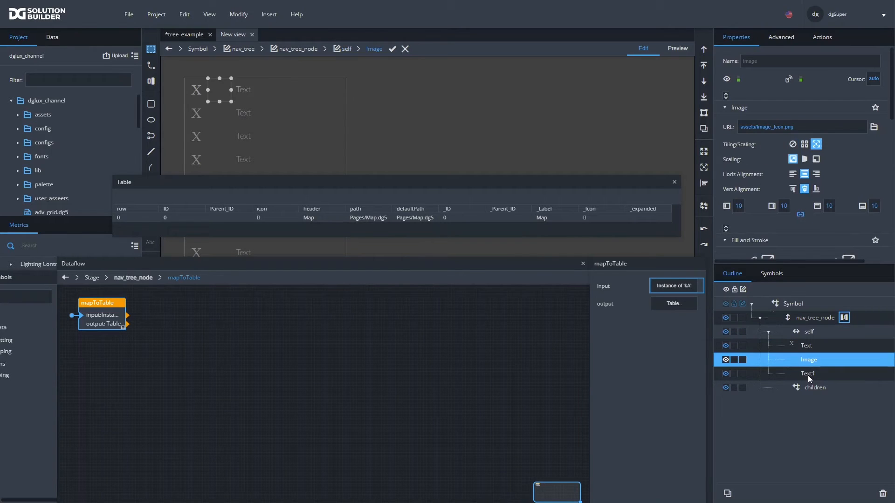
pyautogui.click(808, 374)
pyautogui.click(809, 373)
pyautogui.write('label')
pyautogui.press('Return')
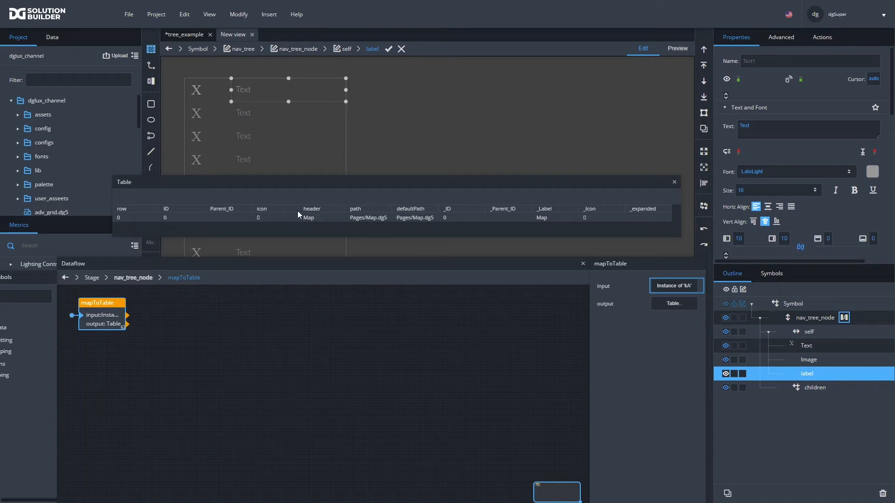
# Bind the label element's text to the row table's _Label value and set its font color to white
pyautogui.moveTo(295, 215); pyautogui.dragTo(357, 343)
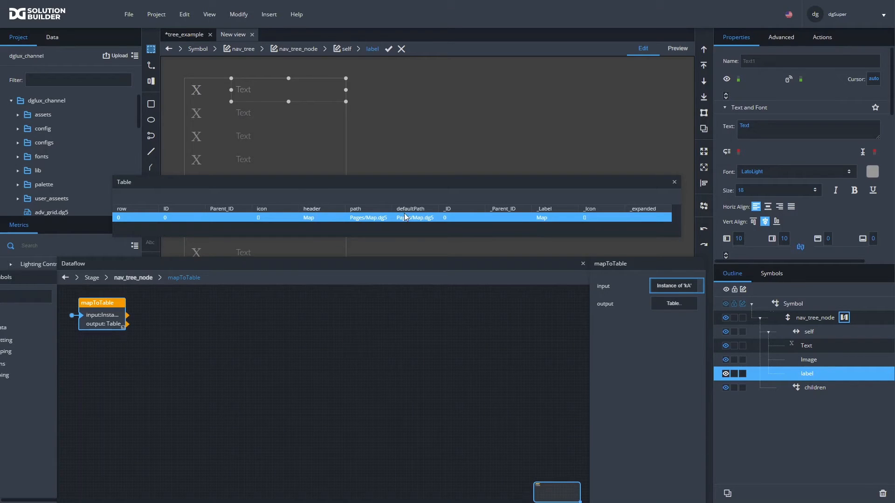
pyautogui.moveTo(544, 217); pyautogui.dragTo(771, 135)
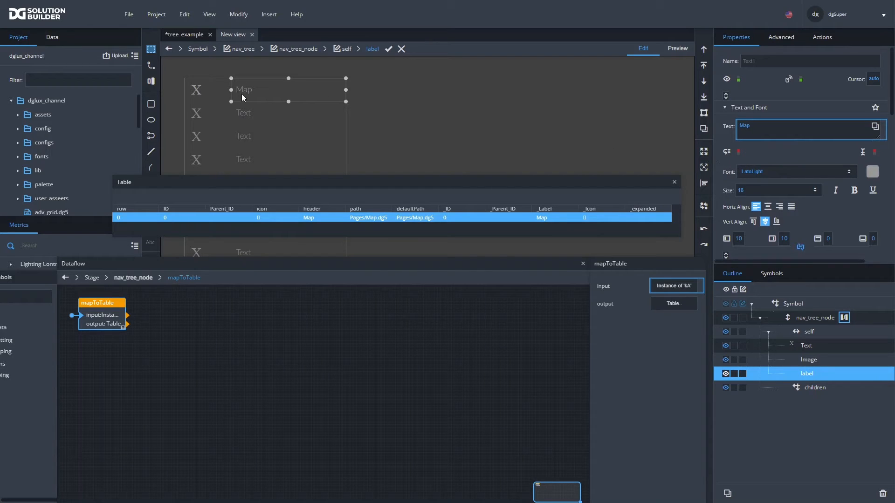
pyautogui.click(872, 173)
pyautogui.click(767, 240)
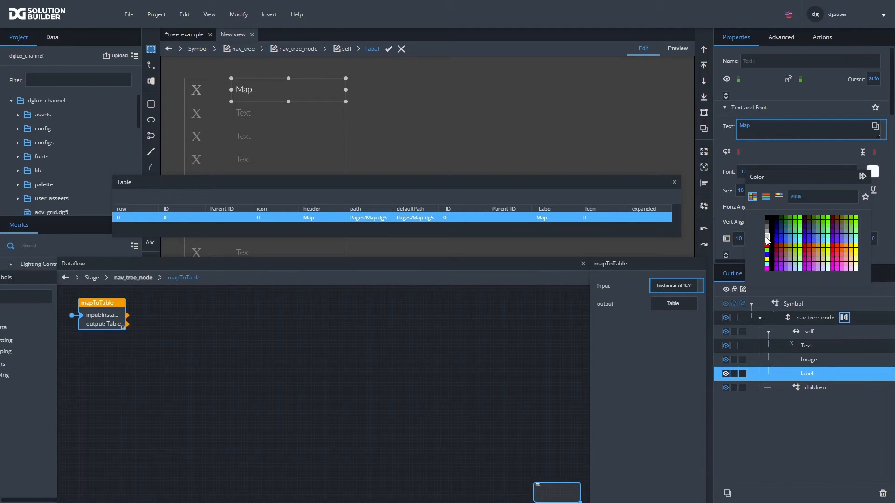
# Rename the Text element in the self group as txt_icon and the Image element as img_icon
pyautogui.click(810, 346)
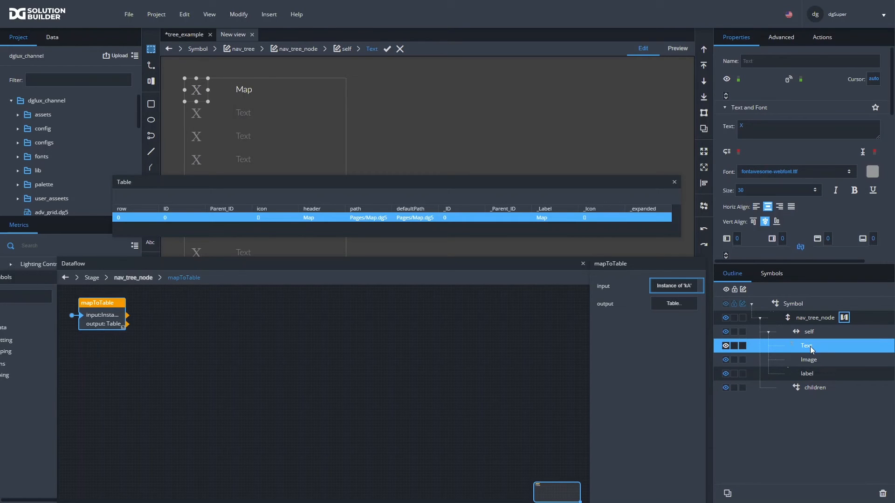
pyautogui.doubleClick(811, 346)
pyautogui.write('tx')
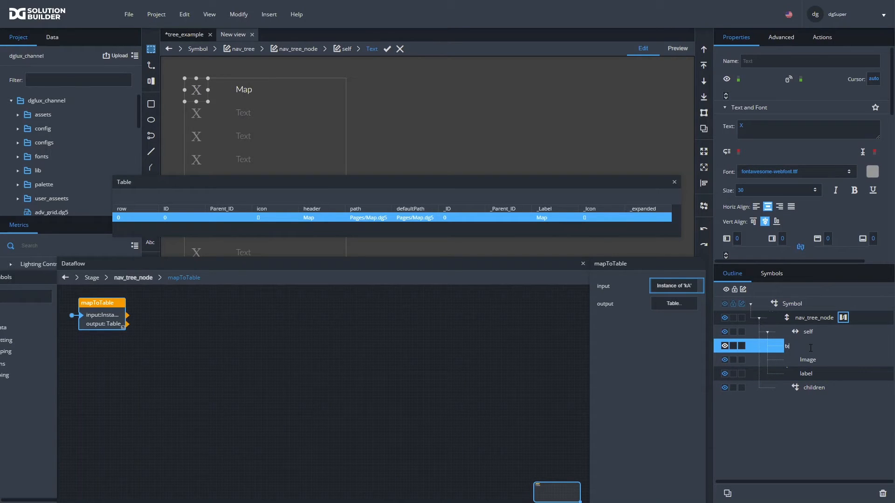
pyautogui.write('t_icon')
pyautogui.press('Return')
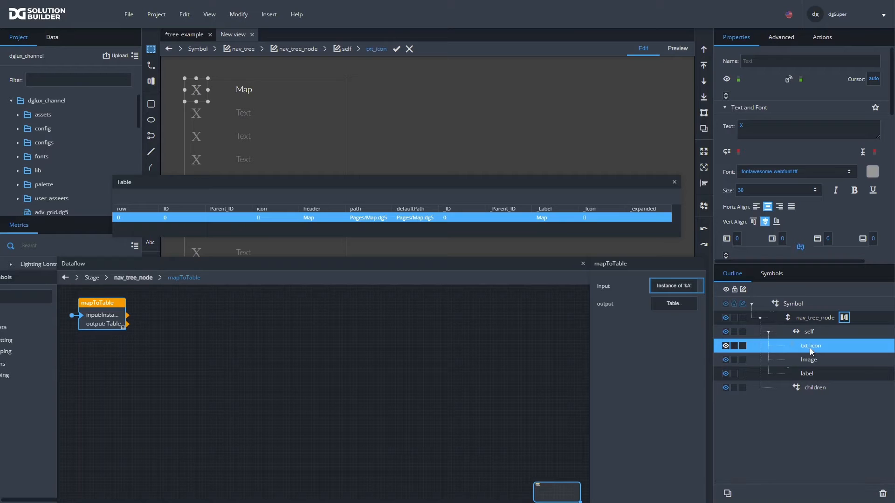
pyautogui.doubleClick(804, 360)
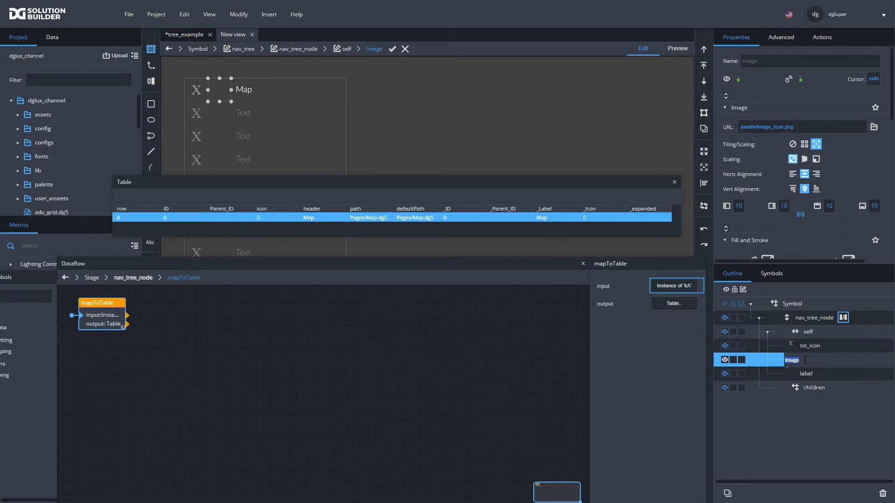
pyautogui.write('img_icon')
pyautogui.press('Return')
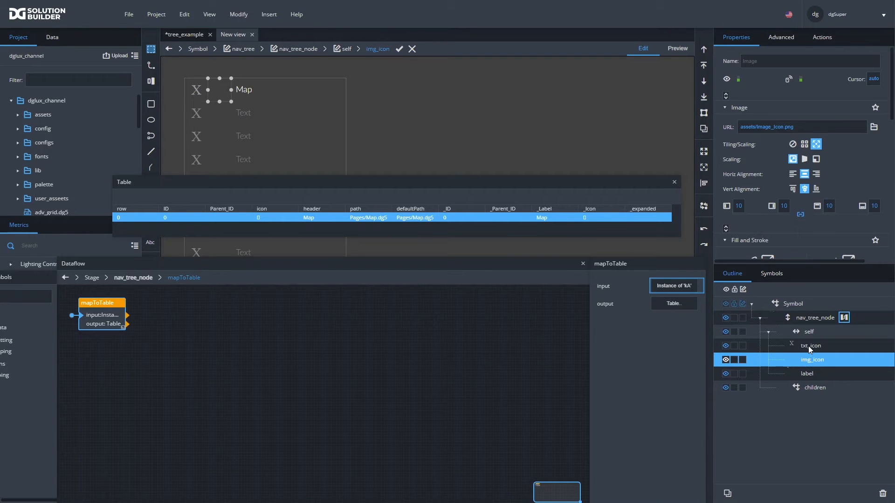
# Add a Length block to txt_icon's dataflow and bind its input to the row's icon value
pyautogui.rightClick(808, 346)
pyautogui.click(771, 497)
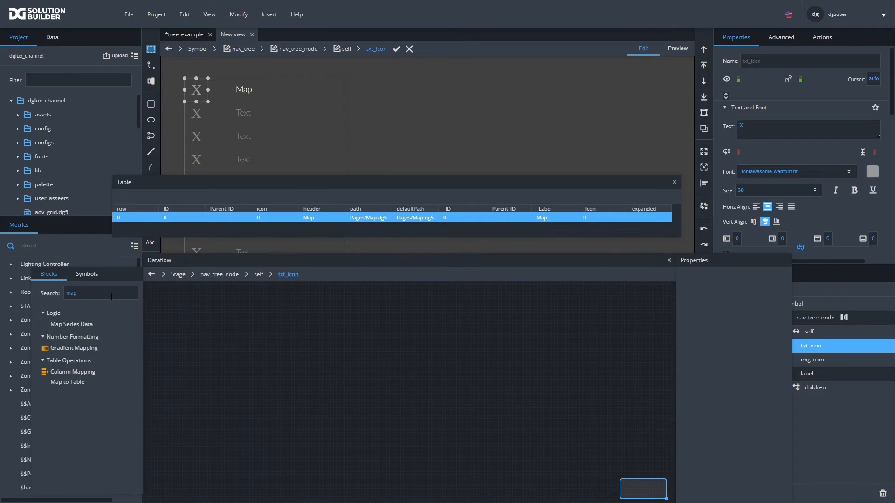
pyautogui.click(111, 297)
pyautogui.write('len')
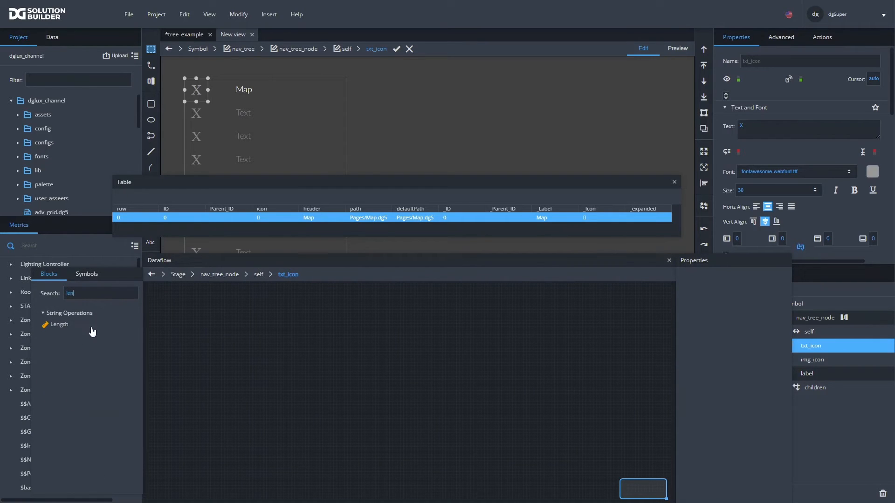
pyautogui.moveTo(65, 326); pyautogui.dragTo(192, 306)
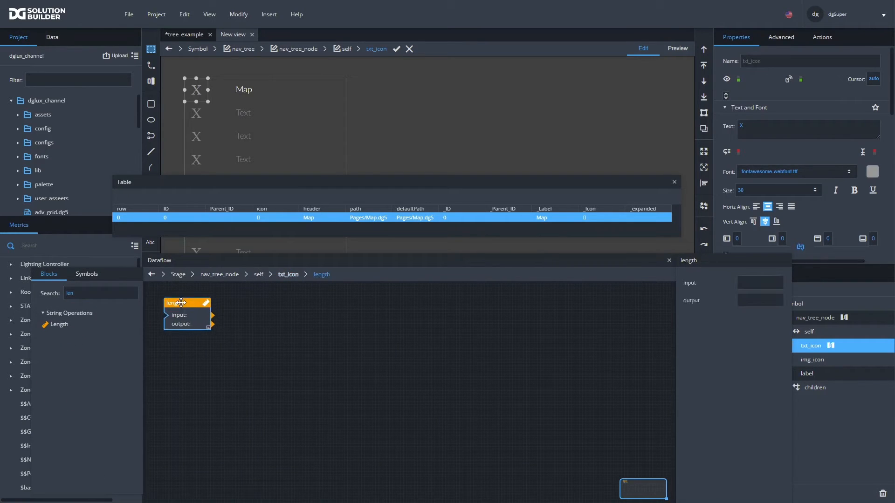
pyautogui.moveTo(266, 220); pyautogui.dragTo(745, 281)
# Add an If block comparing the Length output with 1 for equality, returning true for then and false for else
pyautogui.doubleClick(89, 292)
pyautogui.write('if')
pyautogui.moveTo(51, 354); pyautogui.dragTo(246, 302)
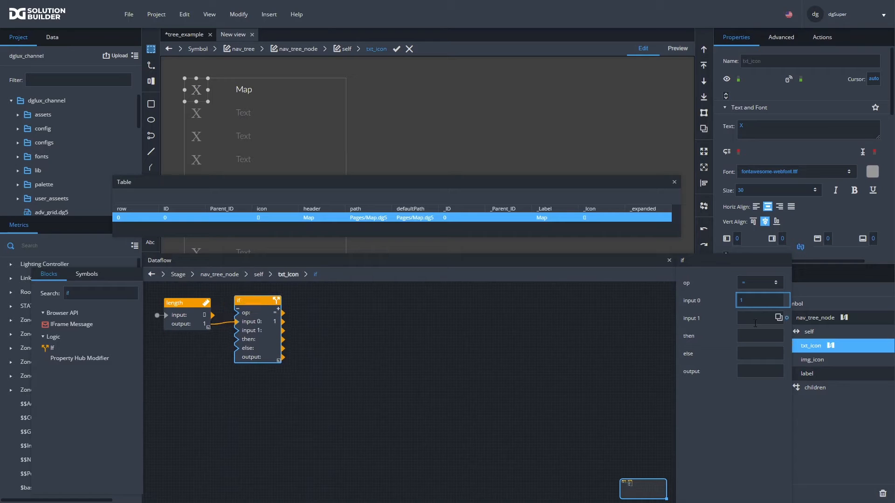
pyautogui.click(758, 339)
pyautogui.write('true')
pyautogui.press('Tab')
pyautogui.write('false')
# Bind txt_icon's Display property to the output of the If block
pyautogui.moveTo(675, 363); pyautogui.dragTo(560, 368)
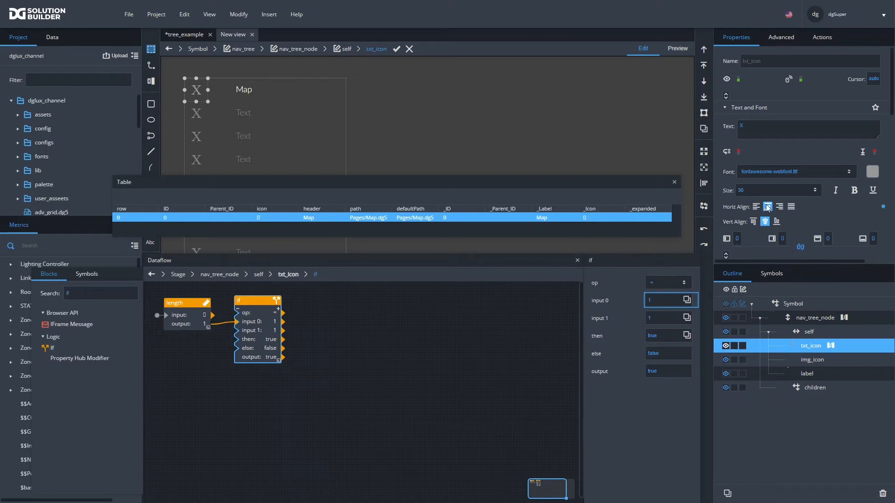
pyautogui.click(725, 96)
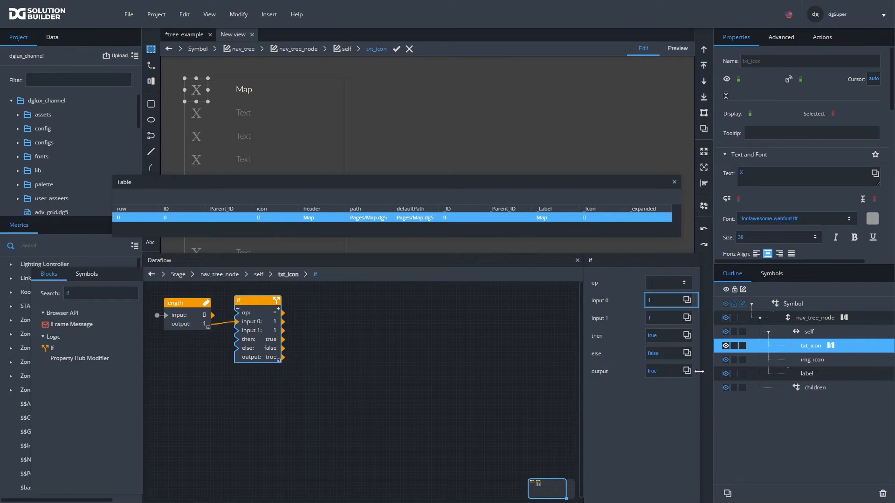
pyautogui.moveTo(698, 373); pyautogui.dragTo(739, 118)
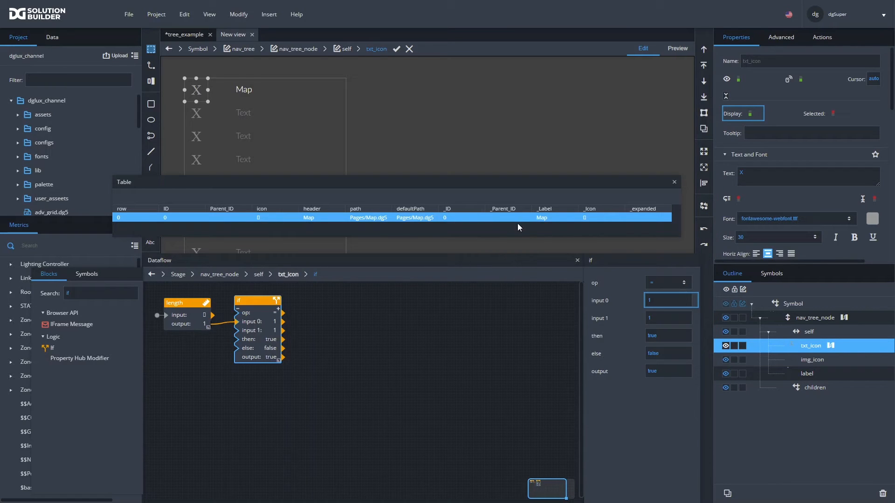
# Bind txt_icon's text to the row's _Icon value and format it at size 24 in white
pyautogui.moveTo(588, 216); pyautogui.dragTo(787, 176)
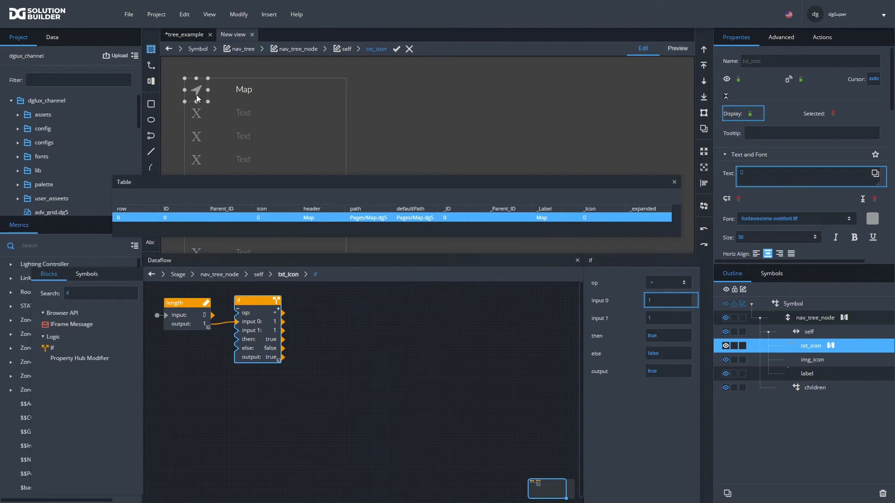
pyautogui.click(753, 239)
pyautogui.press('BackSpace')
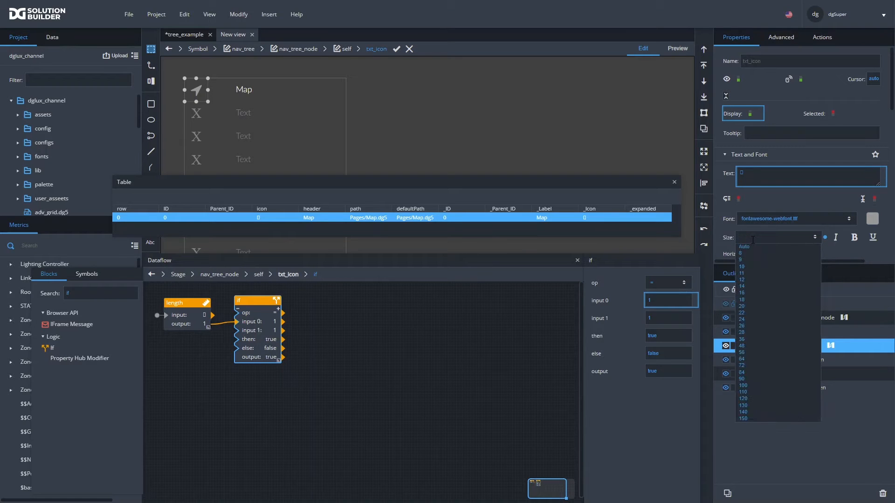
pyautogui.write('24')
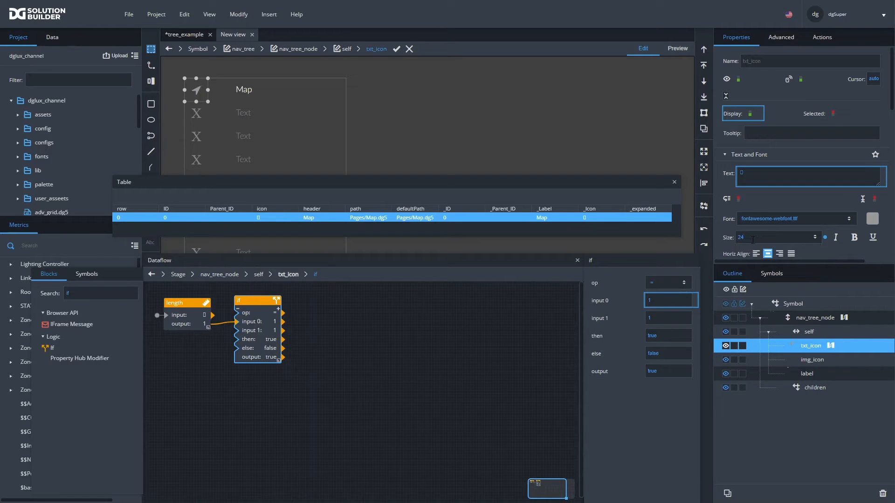
pyautogui.click(871, 220)
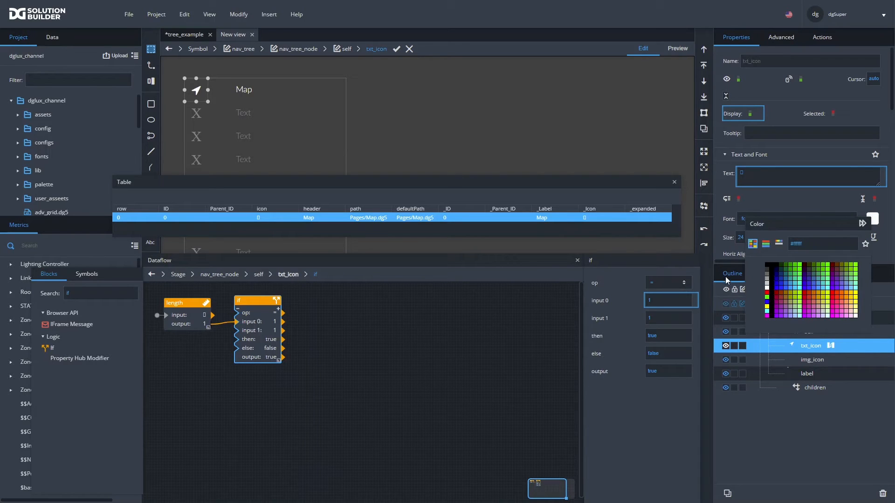
# Copy the Length and If blocks from txt_icon's dataflow into img_icon's dataflow
pyautogui.moveTo(241, 300); pyautogui.dragTo(234, 301)
pyautogui.moveTo(284, 395); pyautogui.dragTo(166, 313)
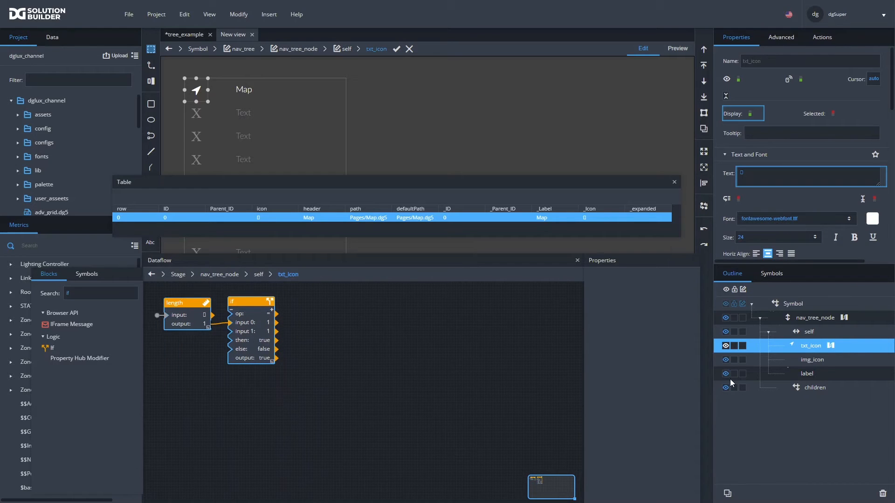
pyautogui.click(809, 364)
pyautogui.rightClick(809, 364)
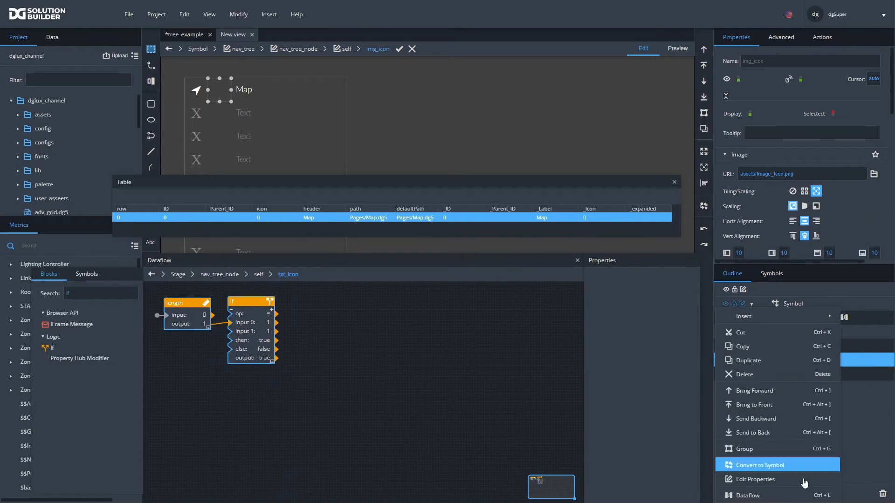
pyautogui.click(779, 490)
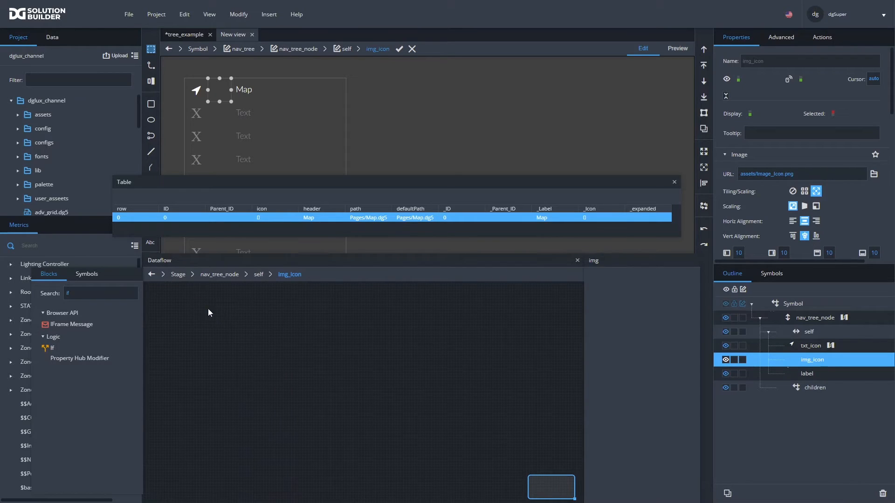
pyautogui.hotkey('ctrl', 'v')
# Set the operator of the If block in img_icon's dataflow to >
pyautogui.click(247, 309)
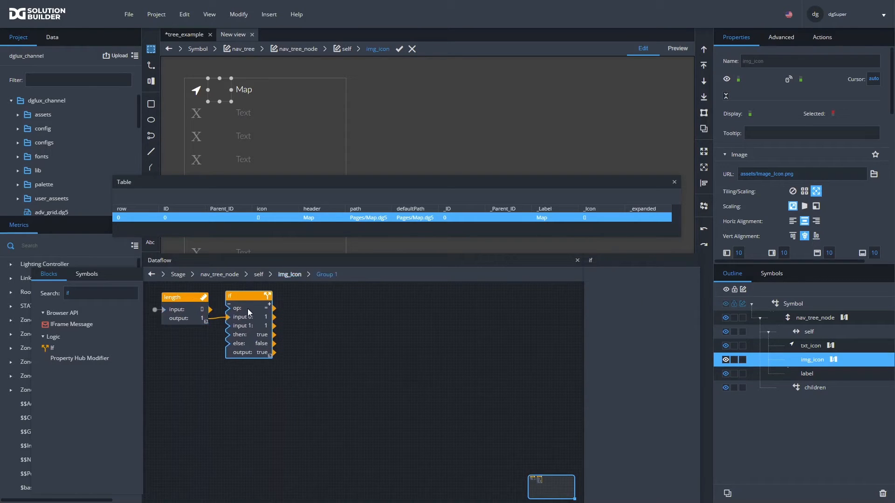
pyautogui.click(661, 278)
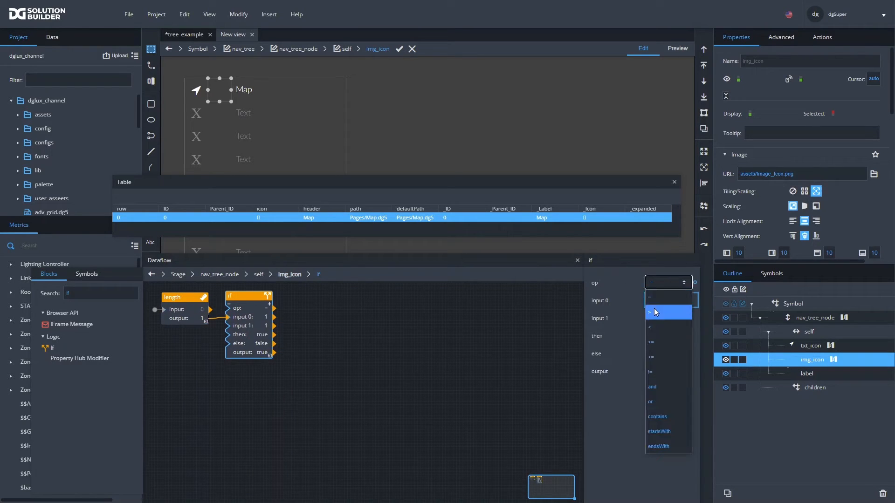
pyautogui.click(654, 309)
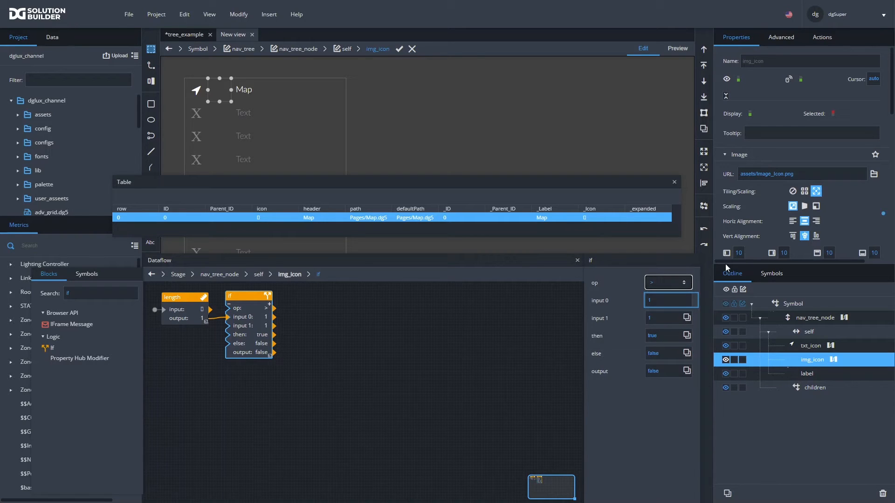
# Bind img_icon's Display property to the If output and its image URL to the row's _Icon value
pyautogui.moveTo(695, 373); pyautogui.dragTo(747, 117)
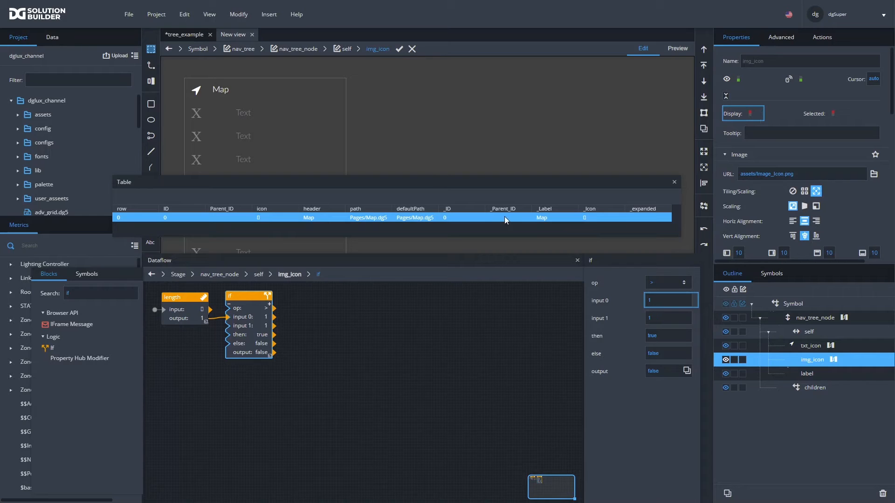
pyautogui.moveTo(592, 216); pyautogui.dragTo(759, 173)
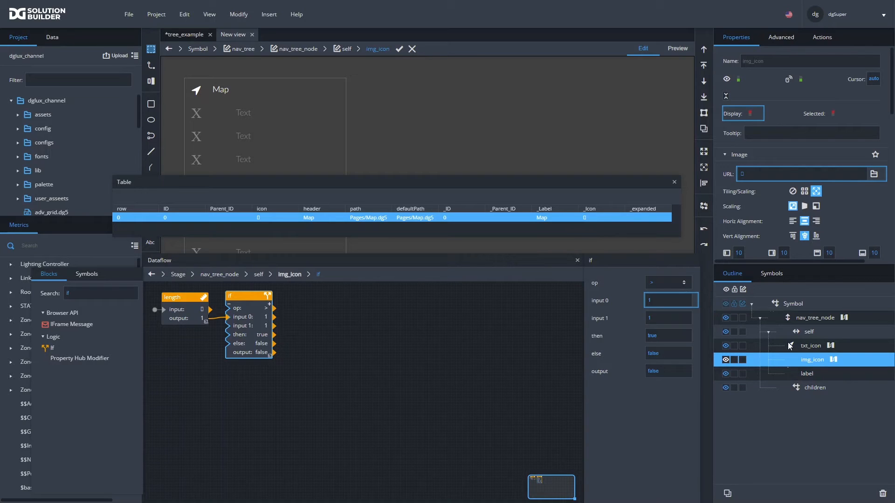
# Save the edits to the nav_tree_node and nav_tree symbols and return to the stage in preview mode
pyautogui.click(399, 49)
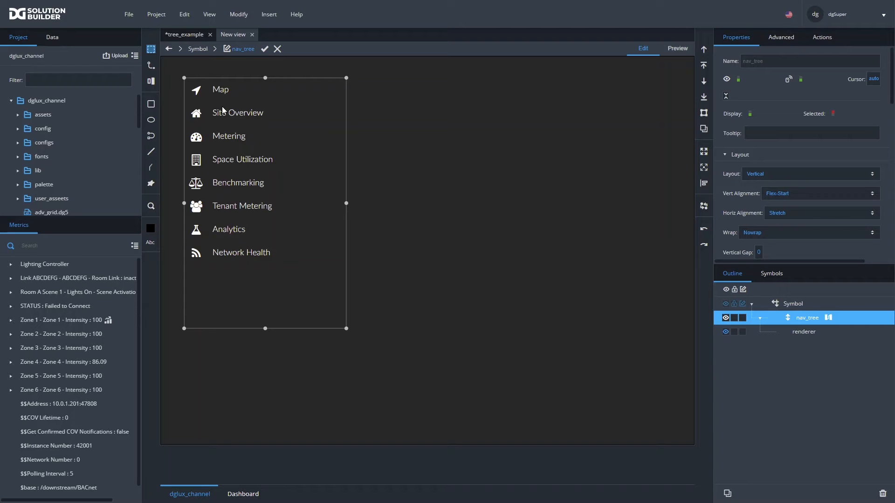
pyautogui.click(677, 49)
pyautogui.click(264, 50)
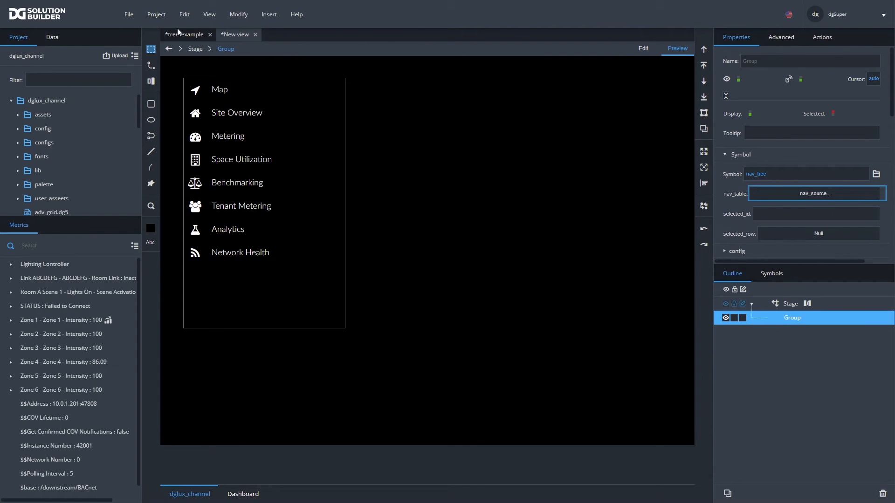
# Save the new view under the existing file name Custom_Tree_P19.dg5
pyautogui.click(130, 19)
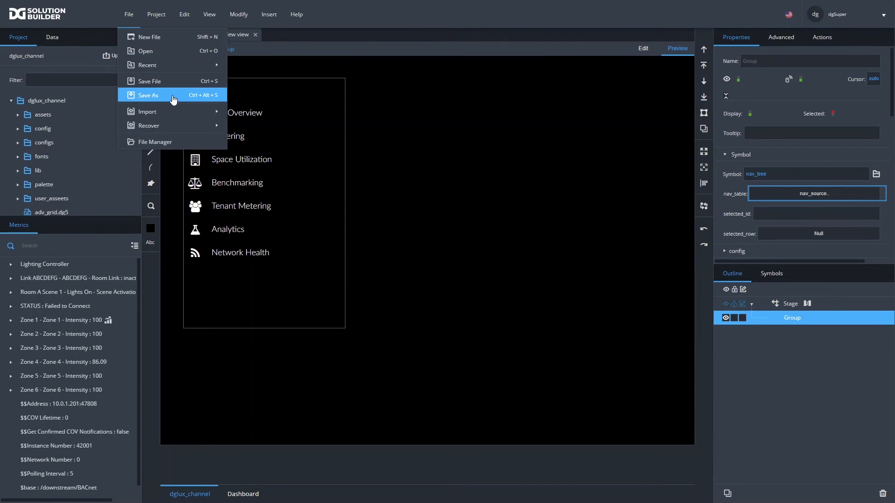
pyautogui.click(150, 96)
pyautogui.scroll(-5, 474, 260)
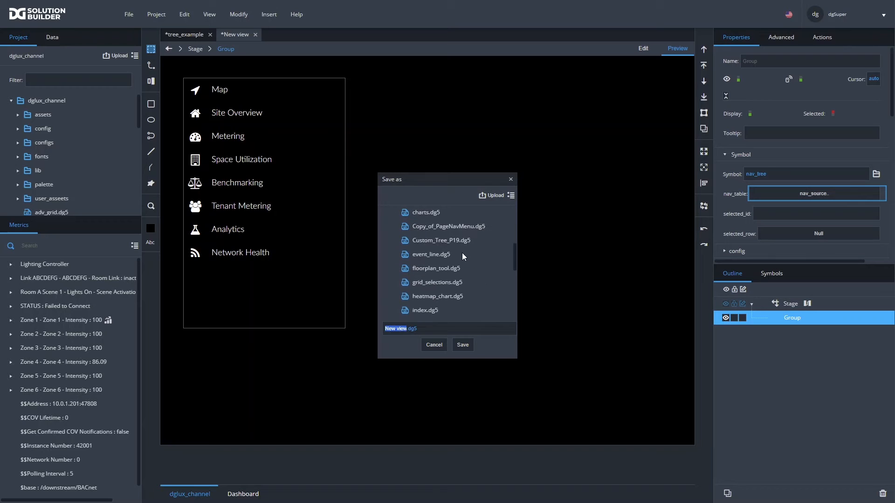
pyautogui.click(458, 246)
pyautogui.click(462, 345)
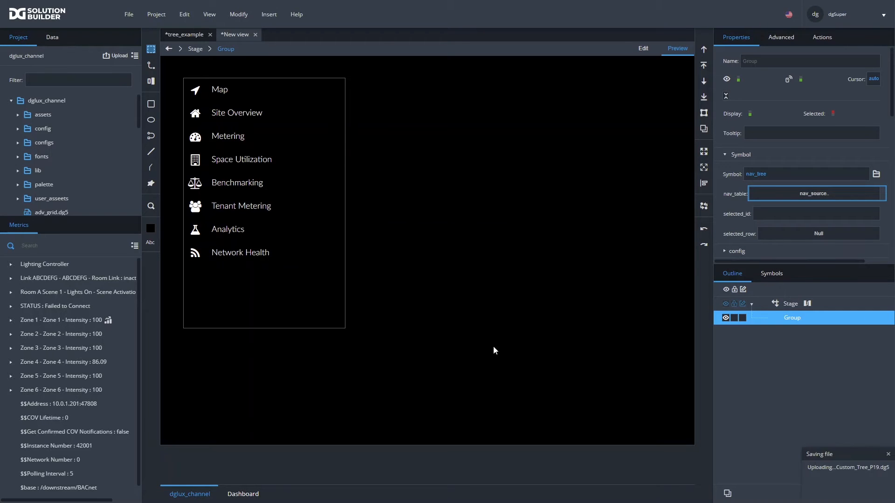
# Open the nav_tree symbol on the stage for editing
pyautogui.click(413, 267)
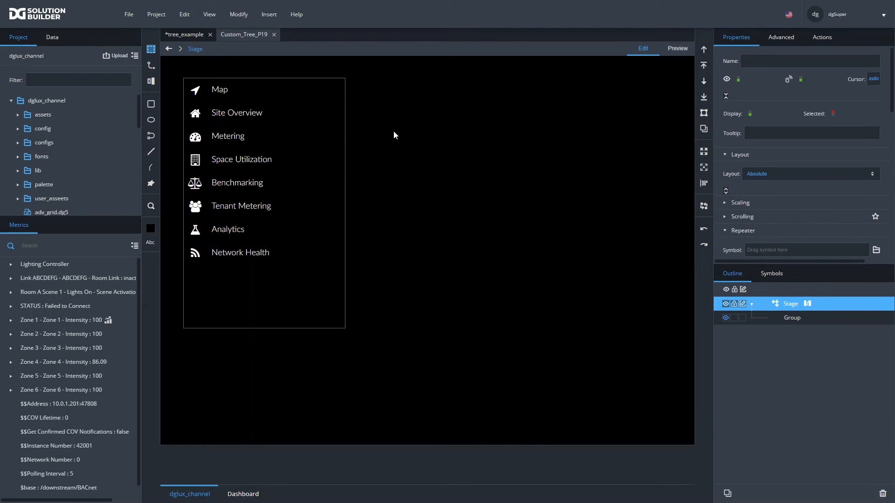
pyautogui.click(289, 91)
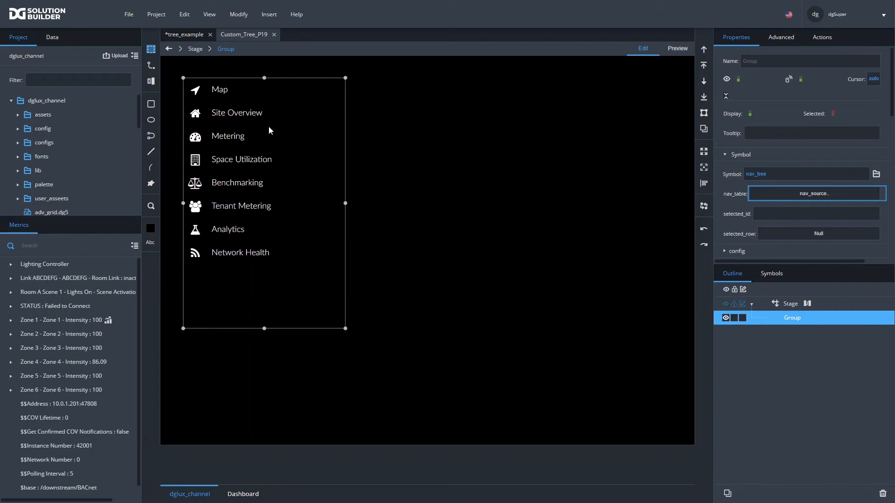
pyautogui.doubleClick(226, 95)
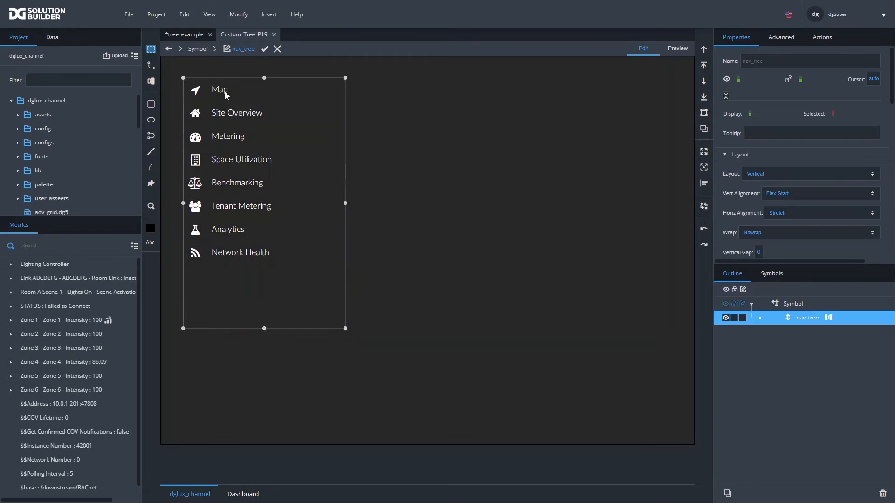
# Open the nav_tree_node symbol for editing and insert a Group component inside its self group
pyautogui.doubleClick(225, 95)
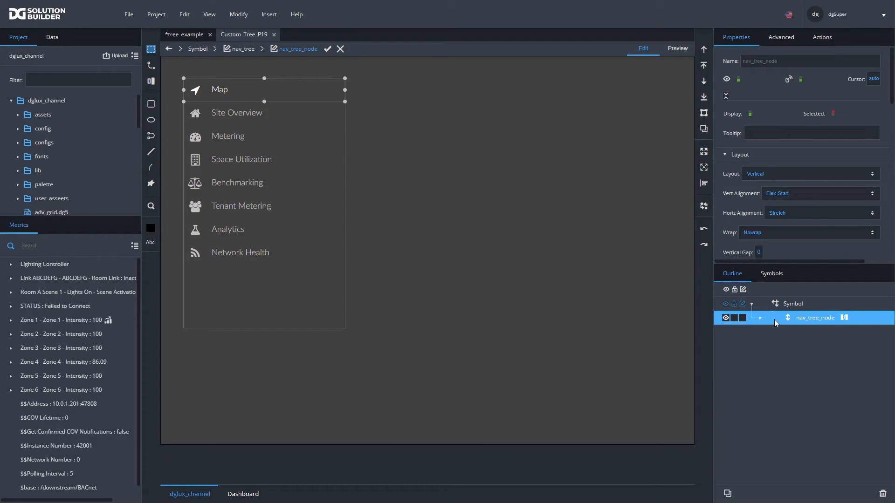
pyautogui.click(761, 319)
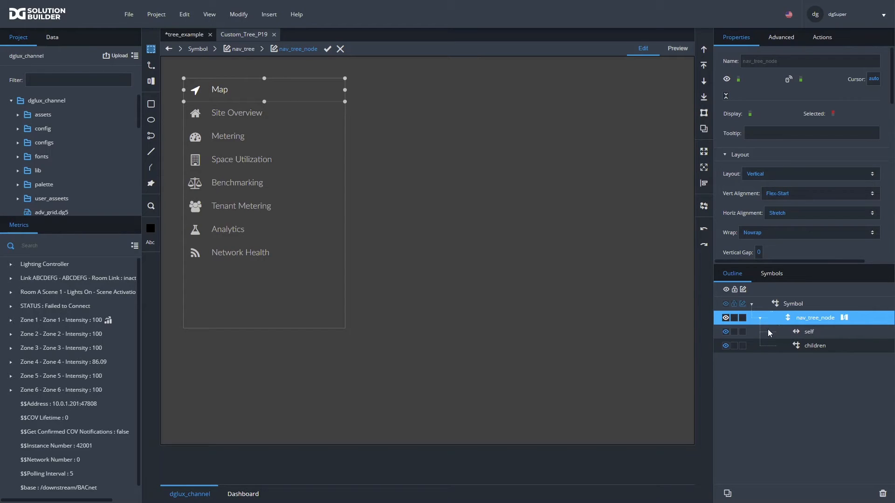
pyautogui.click(768, 332)
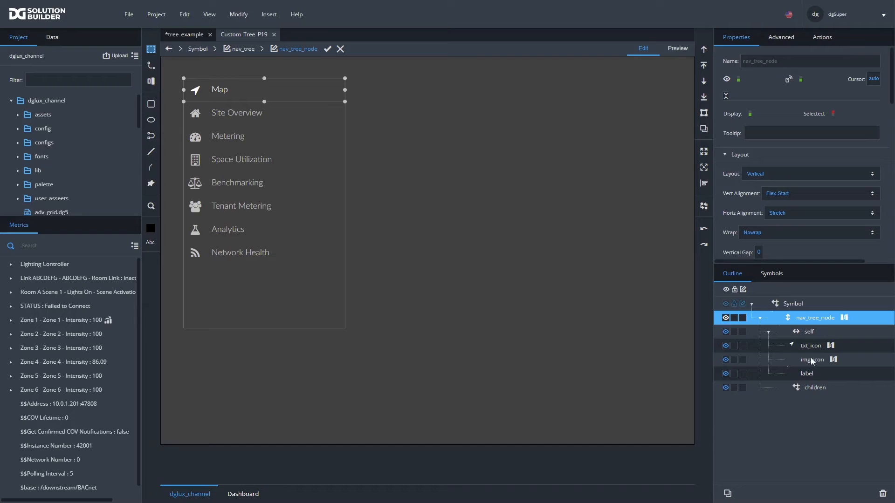
pyautogui.click(810, 333)
pyautogui.rightClick(809, 335)
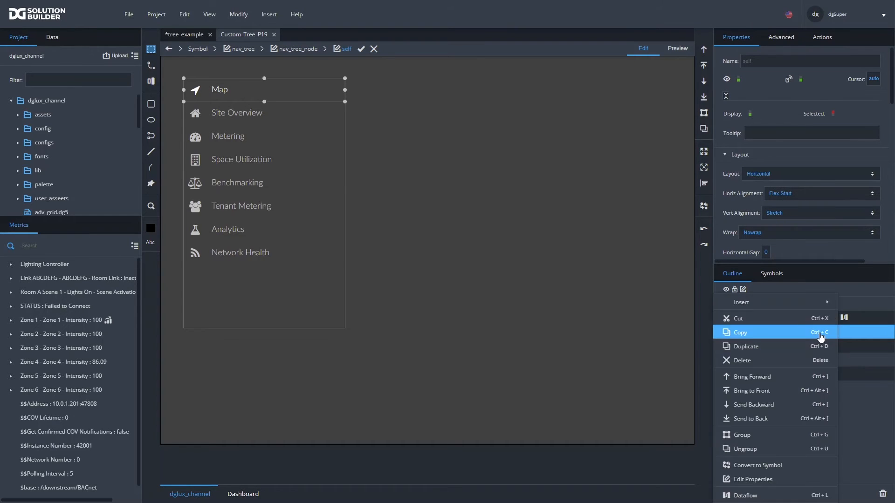
pyautogui.moveTo(815, 302)
pyautogui.moveTo(700, 308)
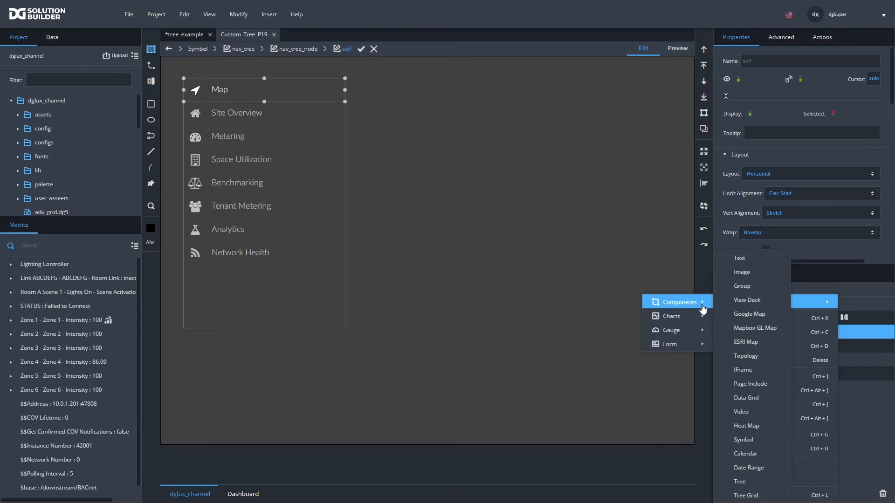
pyautogui.click(745, 286)
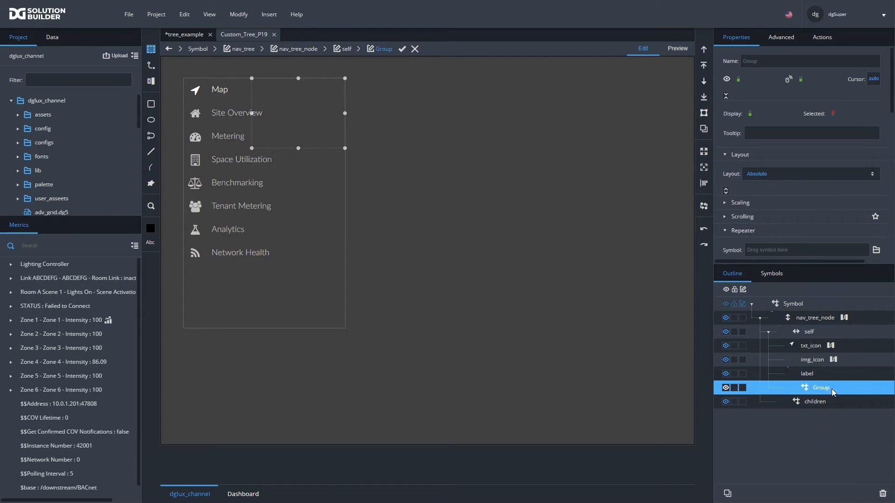
# Set the new group's size to 22 px wide and 22 px high
pyautogui.scroll(-5, 829, 208)
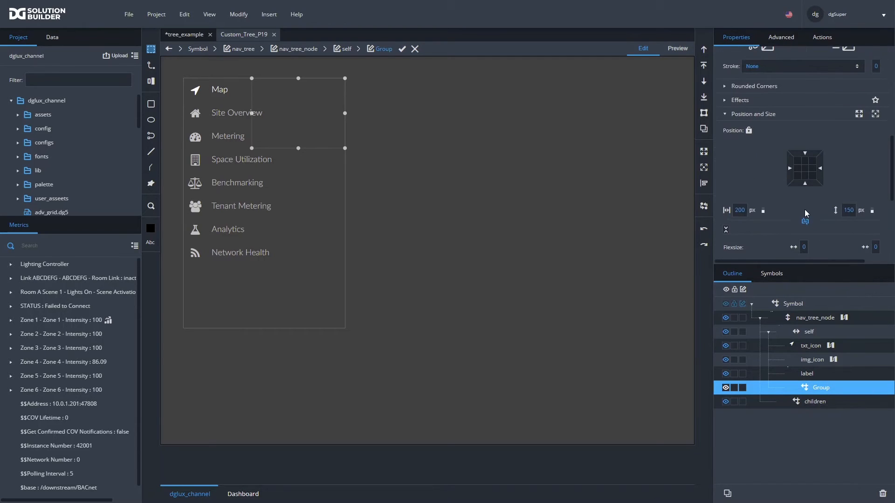
pyautogui.doubleClick(738, 210)
pyautogui.write('22')
pyautogui.doubleClick(854, 210)
pyautogui.write('22')
pyautogui.press('Return')
# Set the self group's vertical alignment to Center and check the new group's placement in the row
pyautogui.click(815, 332)
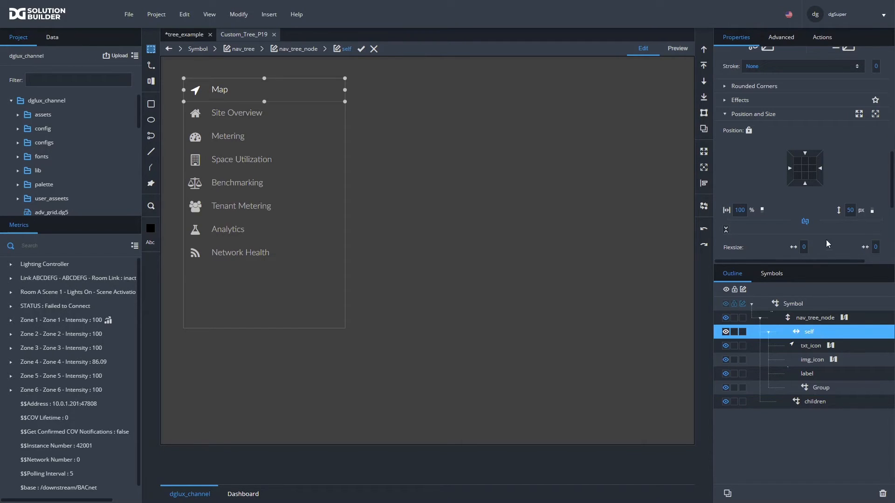
pyautogui.scroll(-2, 822, 207)
pyautogui.scroll(10, 802, 192)
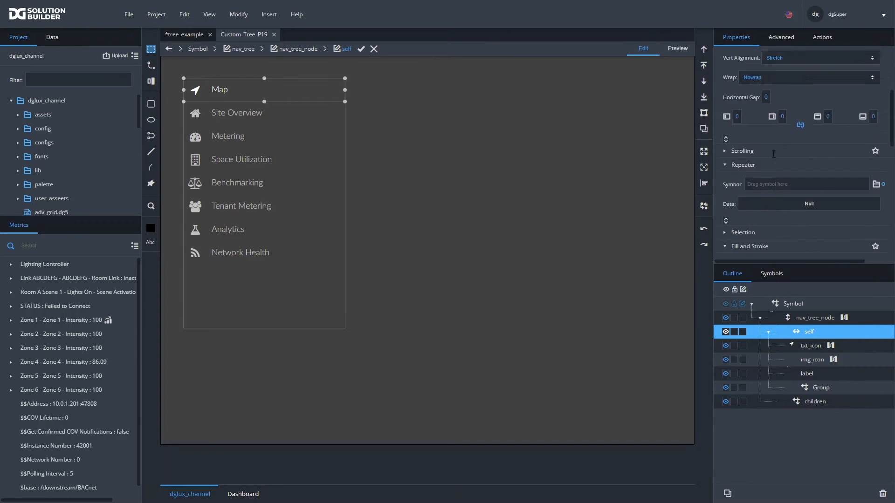
pyautogui.click(794, 207)
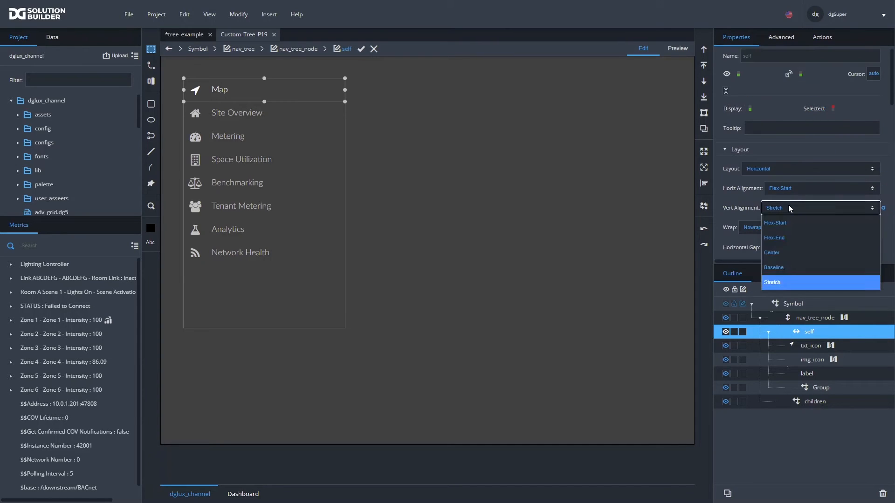
pyautogui.click(770, 251)
pyautogui.click(822, 389)
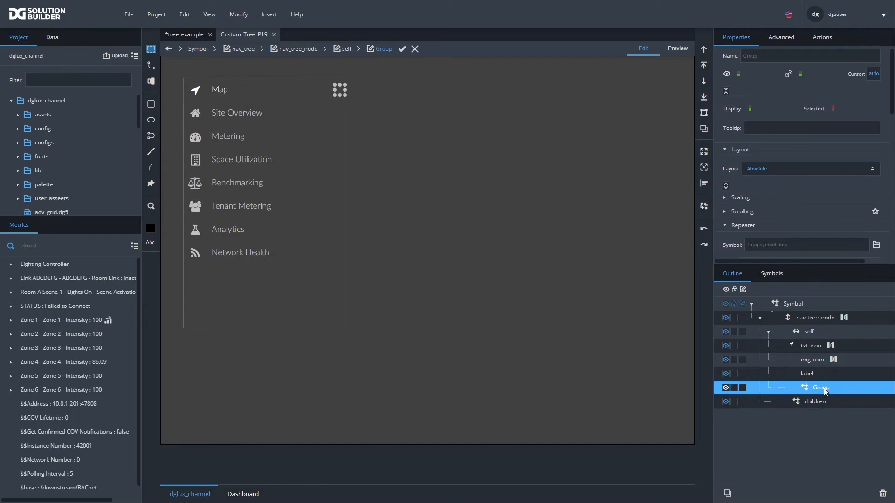
# Add right padding to the self group so the small group sits in from the row's edge
pyautogui.click(810, 331)
pyautogui.scroll(-5, 860, 172)
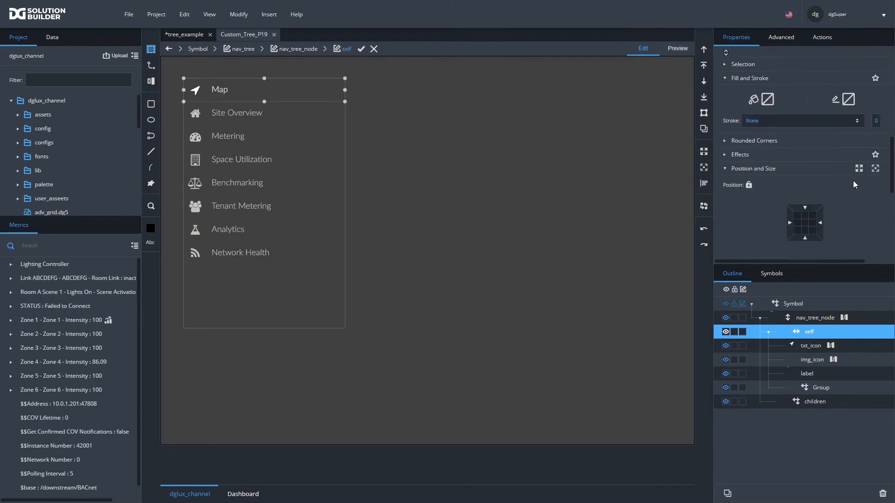
pyautogui.scroll(5, 850, 177)
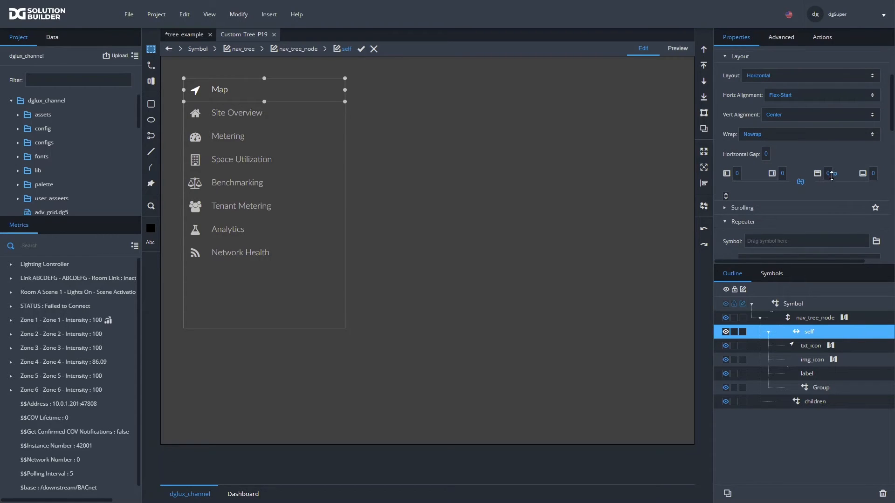
pyautogui.click(783, 173)
# Give the small group a solid white border with a stroke width of 1 and preview it
pyautogui.click(818, 388)
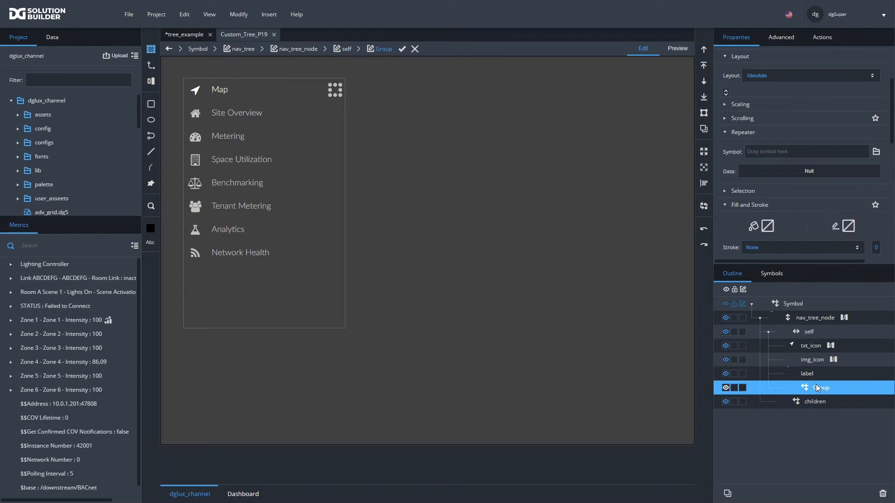
pyautogui.scroll(-1, 818, 178)
pyautogui.click(849, 180)
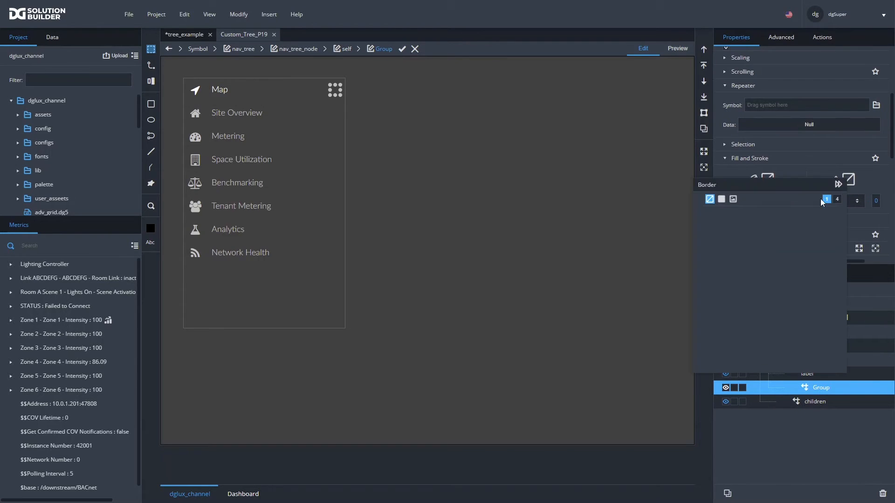
pyautogui.click(721, 199)
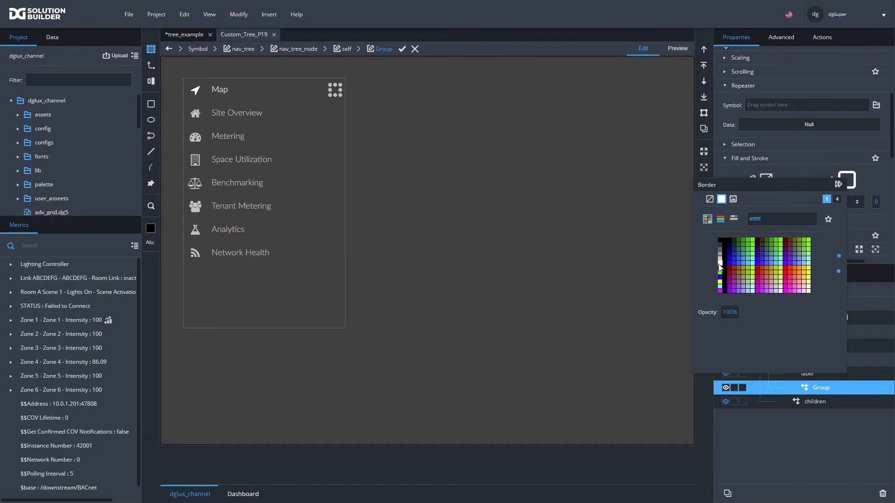
pyautogui.click(874, 201)
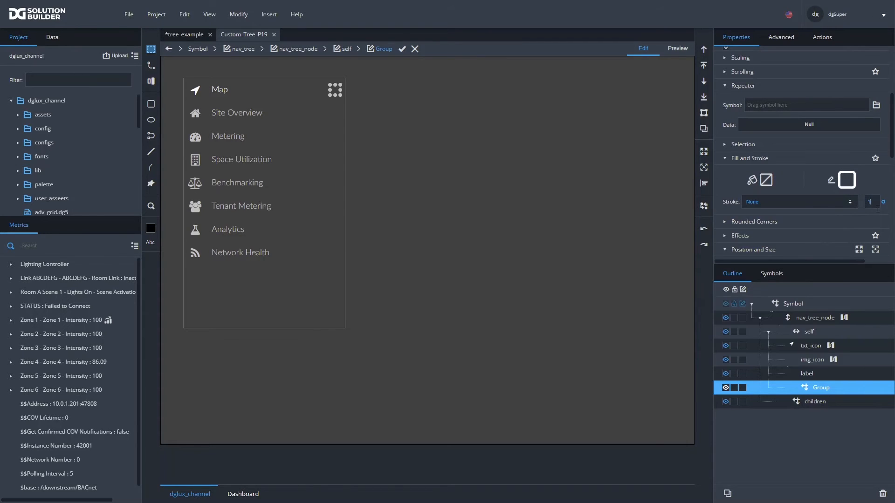
pyautogui.click(822, 202)
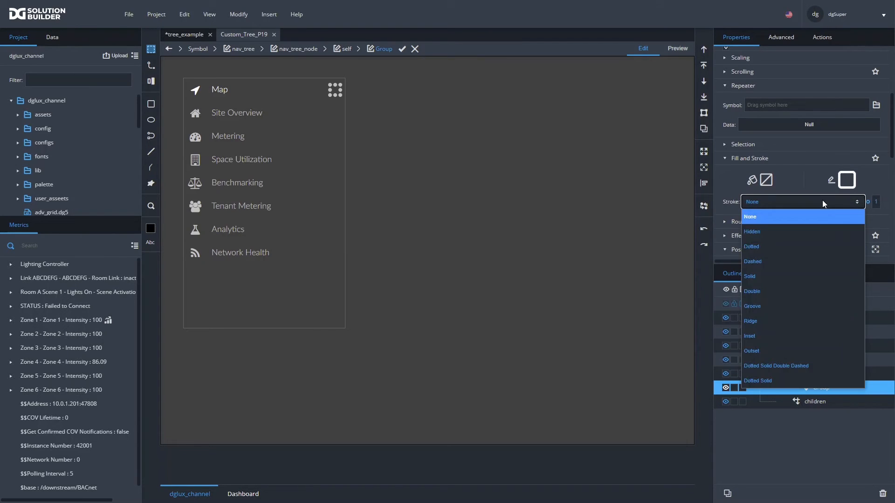
pyautogui.click(776, 278)
pyautogui.click(687, 51)
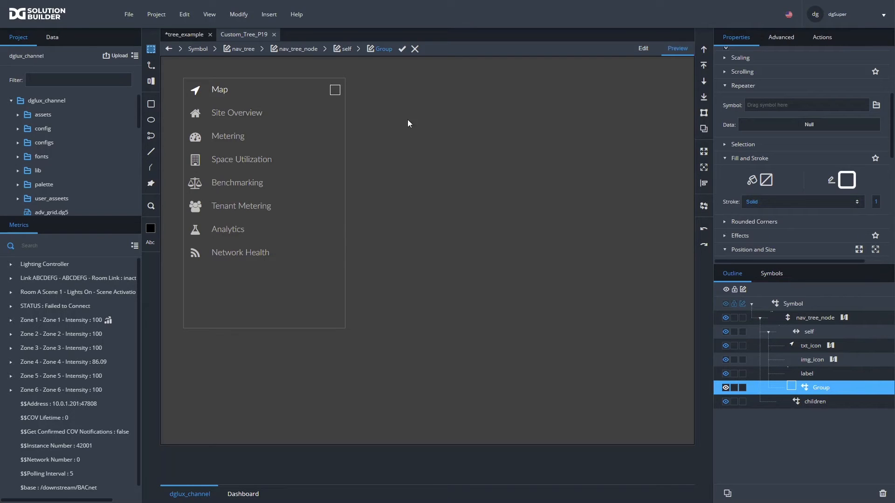
# Set the small group's corner radius to 3 px
pyautogui.scroll(-2, 760, 196)
pyautogui.click(765, 176)
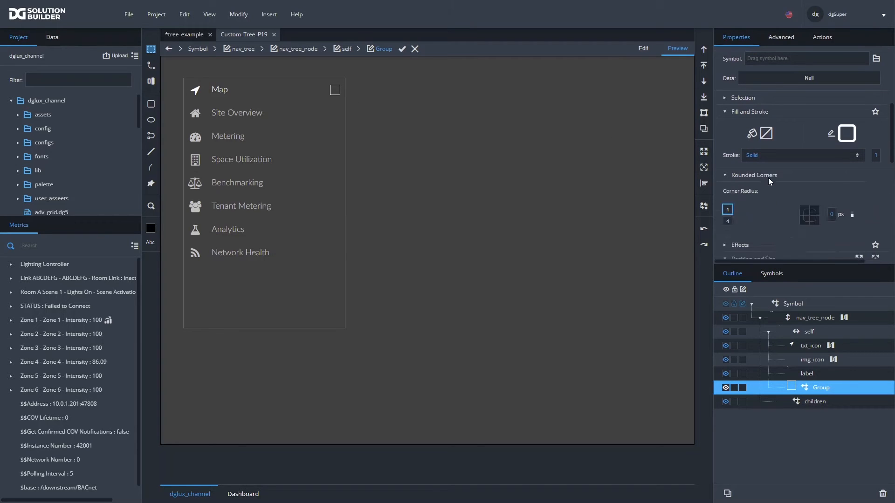
pyautogui.click(831, 214)
pyautogui.write('3')
pyautogui.press('Return')
# Insert a Text component into the bordered group with the text "-" in the LatoRegular font
pyautogui.scroll(5, 823, 155)
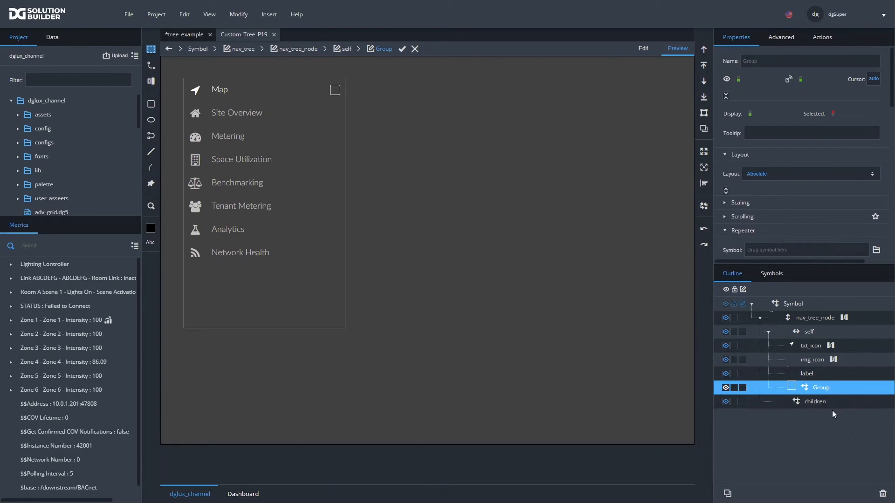
pyautogui.rightClick(824, 391)
pyautogui.moveTo(830, 302)
pyautogui.moveTo(695, 302)
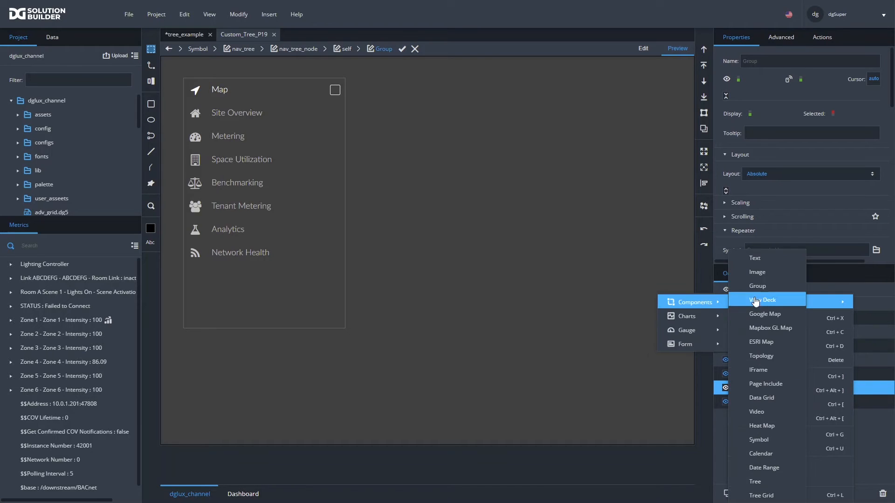
pyautogui.click(766, 258)
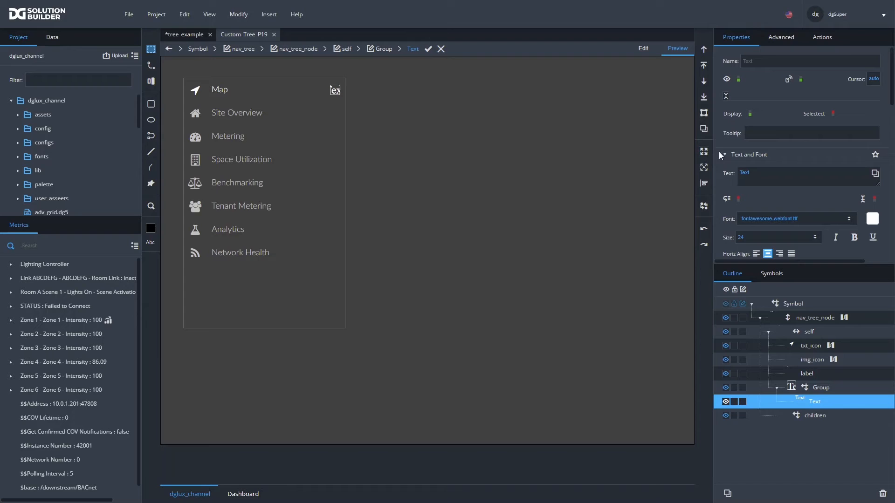
pyautogui.doubleClick(765, 176)
pyautogui.write('-')
pyautogui.click(770, 218)
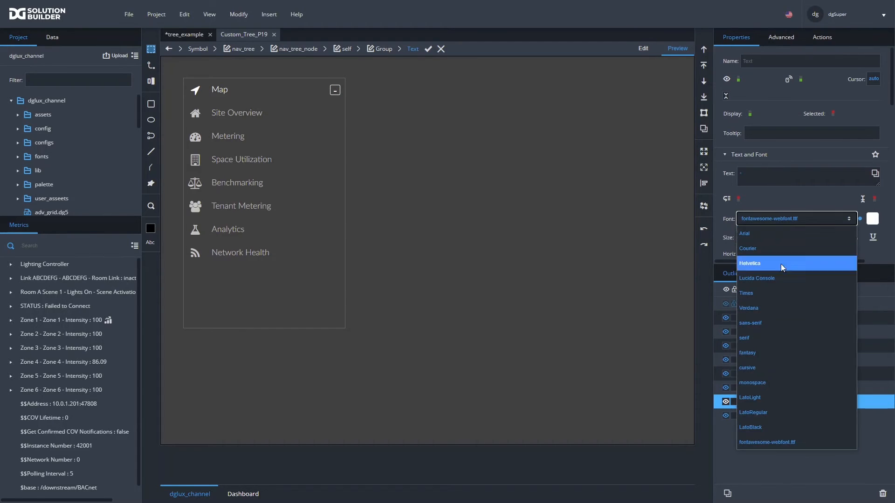
pyautogui.click(764, 413)
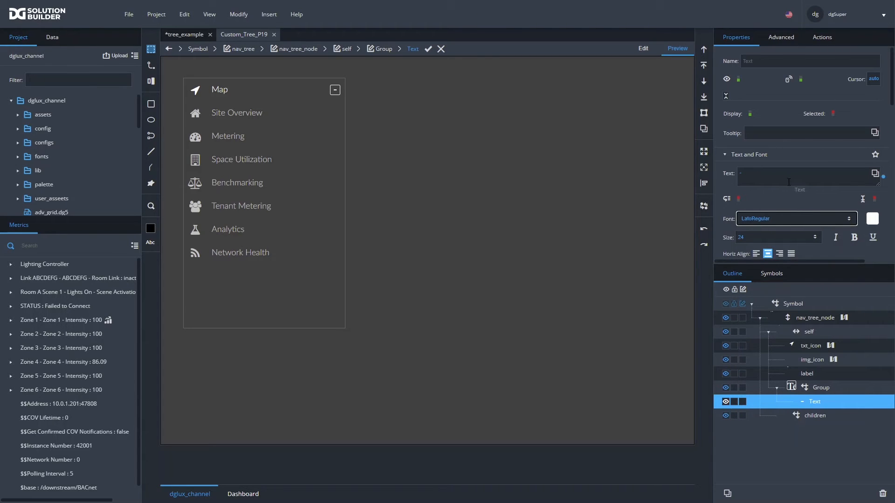
# Rename the bordered group to disc_icon and give it the pointing-hand cursor
pyautogui.doubleClick(818, 388)
pyautogui.write('disc_icon')
pyautogui.press('Return')
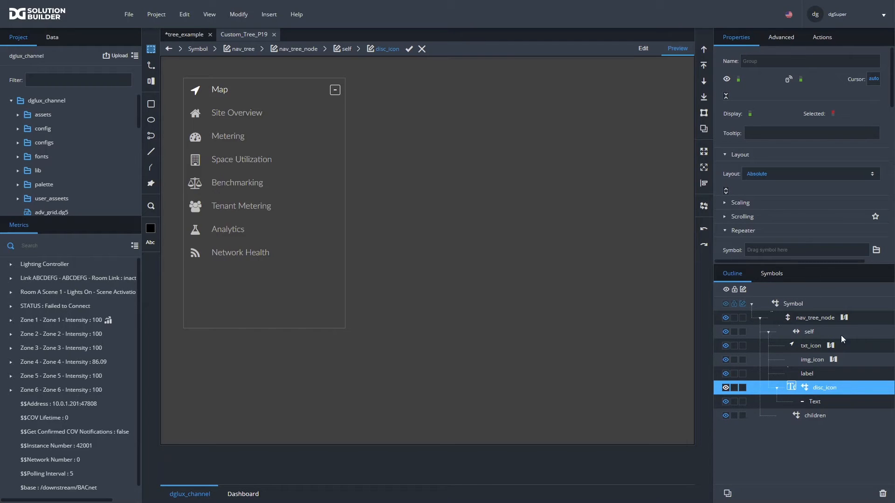
pyautogui.click(777, 388)
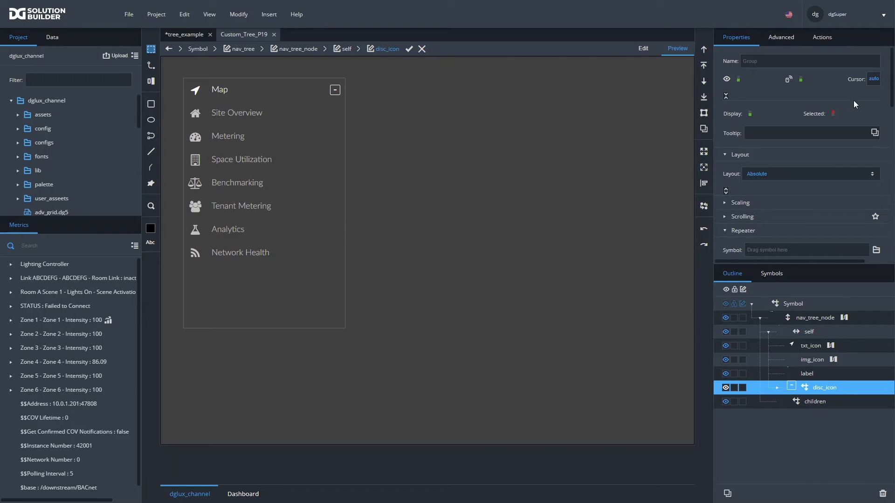
pyautogui.click(874, 79)
pyautogui.click(829, 98)
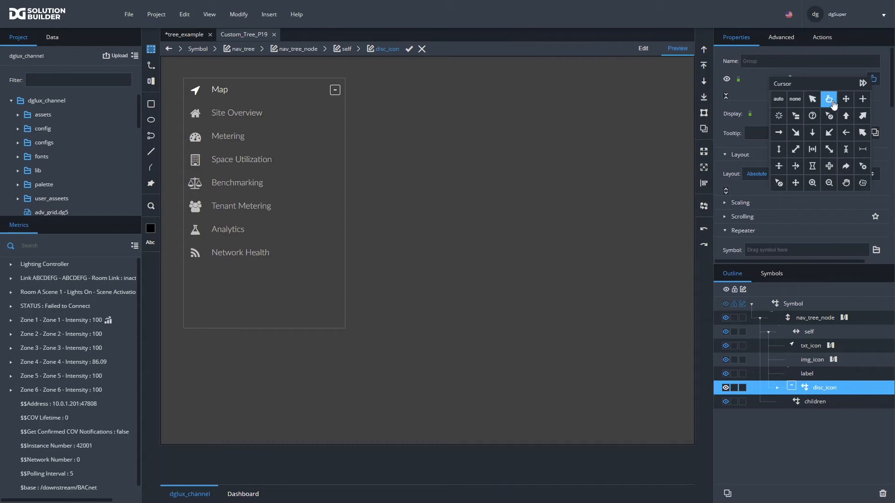
pyautogui.click(823, 389)
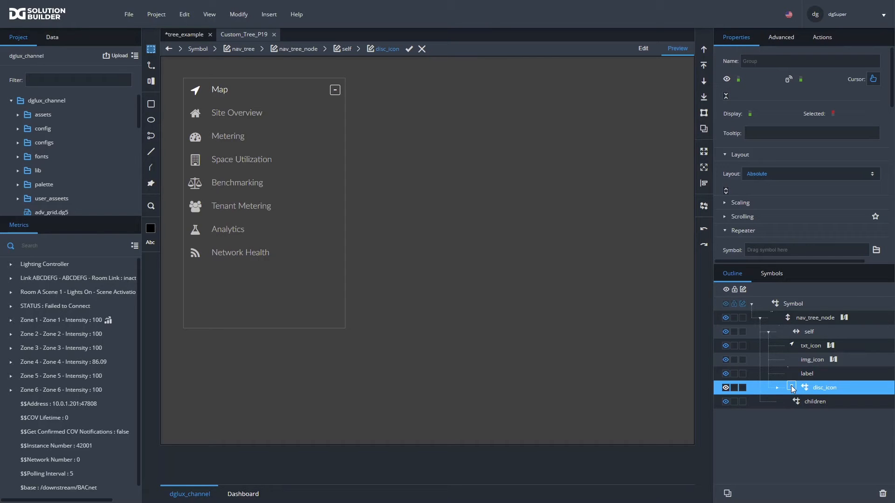
# Add an If block to disc_icon's dataflow and bind its input 0 to the _expanded value from nav_tree_node's mapToTable output
pyautogui.click(844, 317)
pyautogui.click(194, 303)
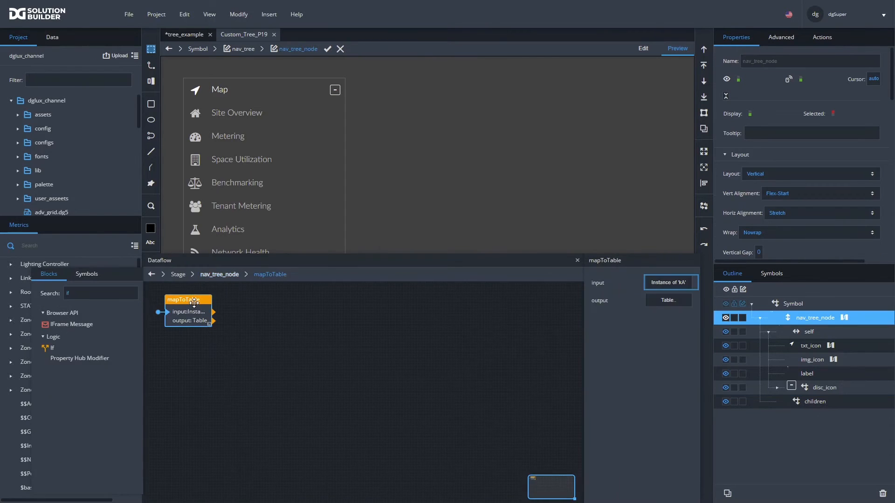
pyautogui.click(658, 301)
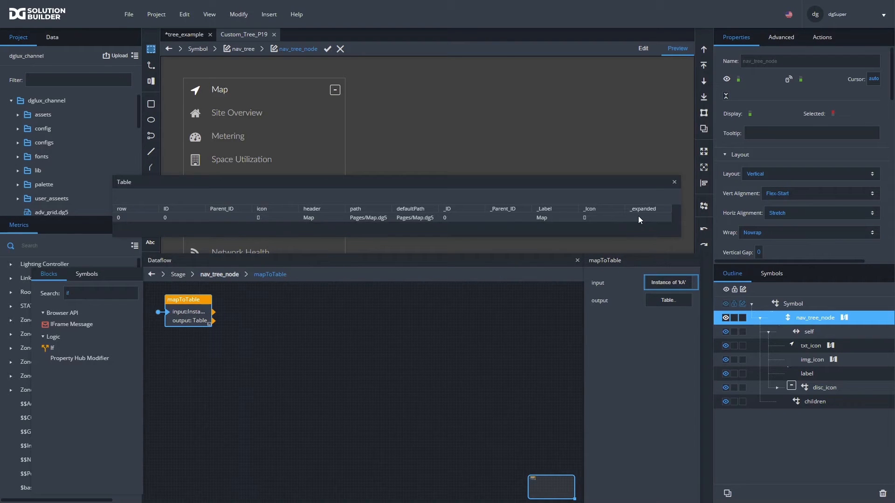
pyautogui.rightClick(825, 388)
pyautogui.click(821, 488)
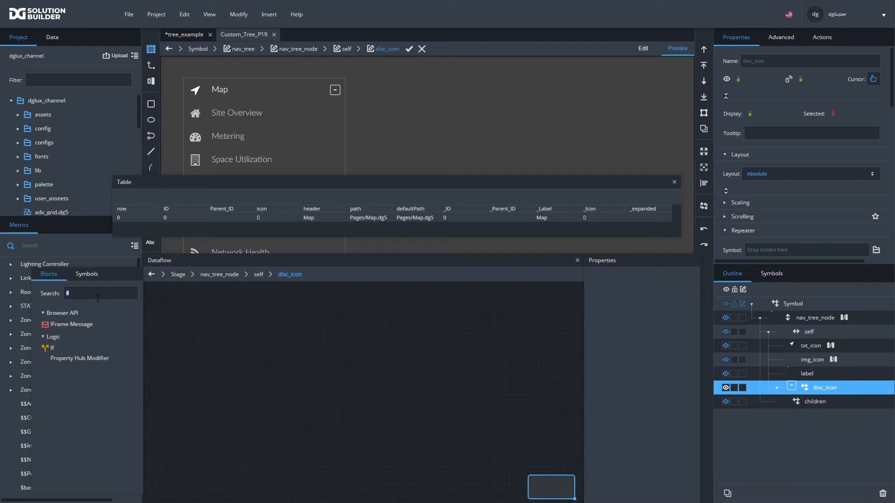
pyautogui.moveTo(52, 348); pyautogui.dragTo(163, 301)
pyautogui.moveTo(643, 216); pyautogui.dragTo(667, 301)
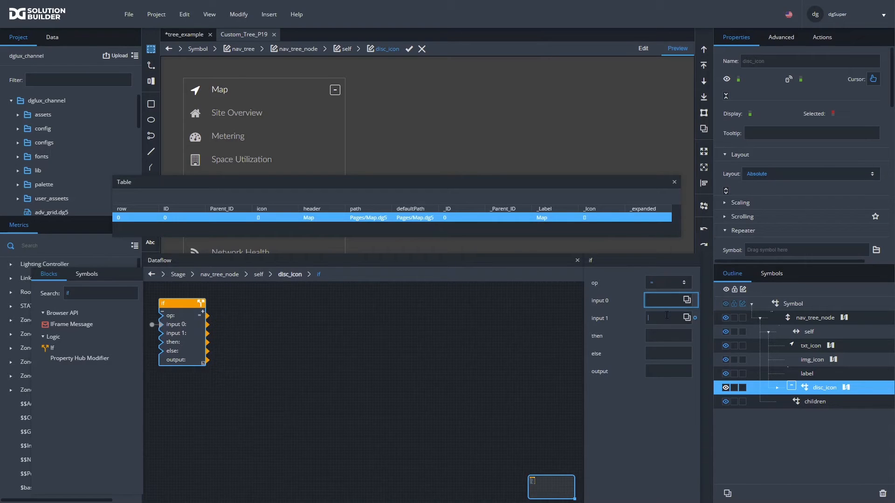
# Set the If block's input 1 to true, its then value to "-" and its else value to "+"
pyautogui.click(667, 316)
pyautogui.write('true')
pyautogui.press('Tab')
# Bind the If block's output to the text property of the Text component inside disc_icon
pyautogui.click(777, 388)
pyautogui.click(813, 402)
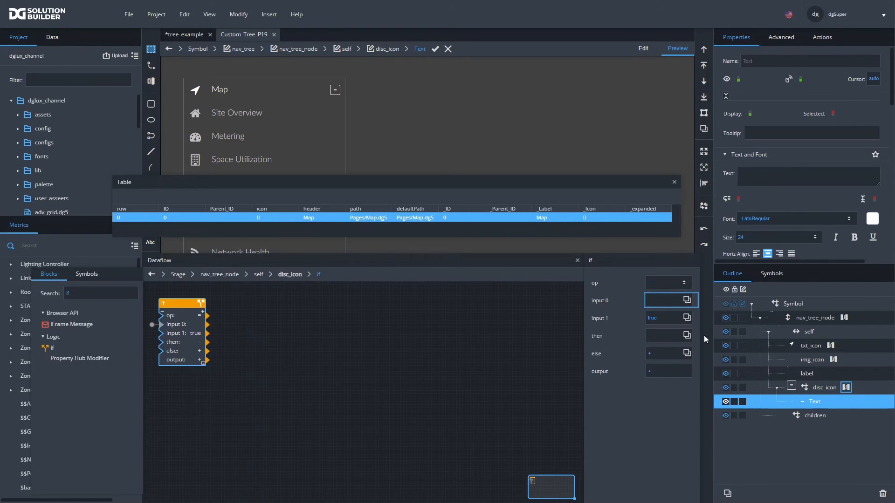
pyautogui.moveTo(699, 373); pyautogui.dragTo(765, 182)
pyautogui.click(103, 297)
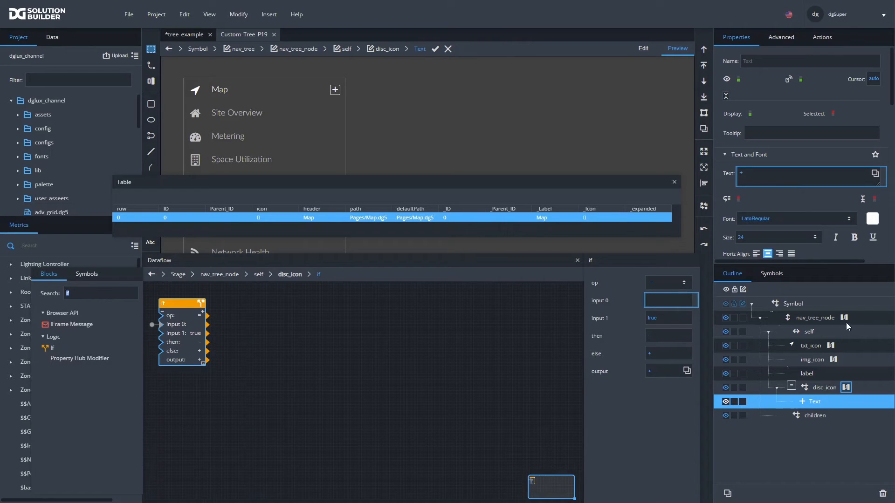
# Add a Concatenate block to nav_tree_node's dataflow with input 0 set to "_ID == '" and input 2 set to "'"
pyautogui.click(840, 315)
pyautogui.click(96, 290)
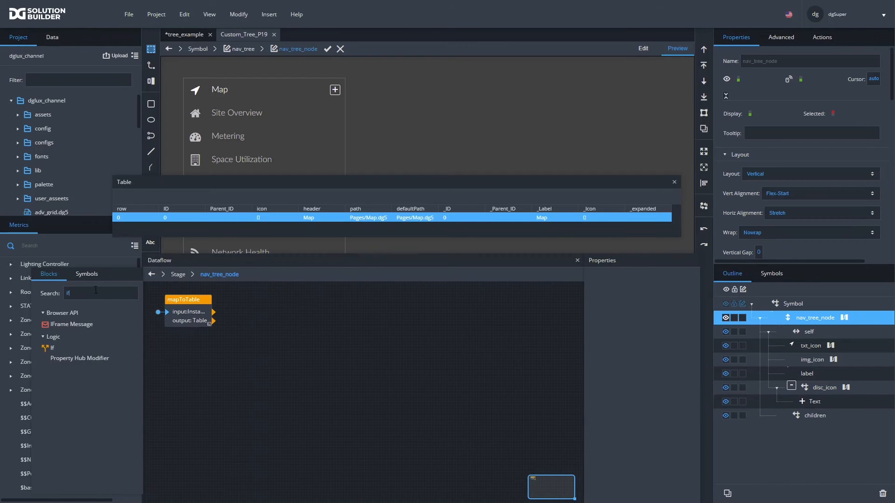
pyautogui.write('con')
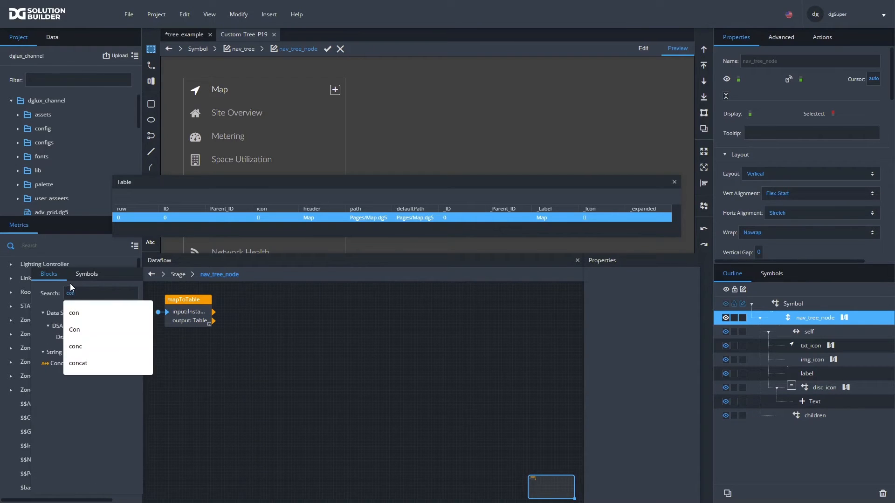
pyautogui.moveTo(63, 364); pyautogui.dragTo(253, 301)
pyautogui.click(667, 280)
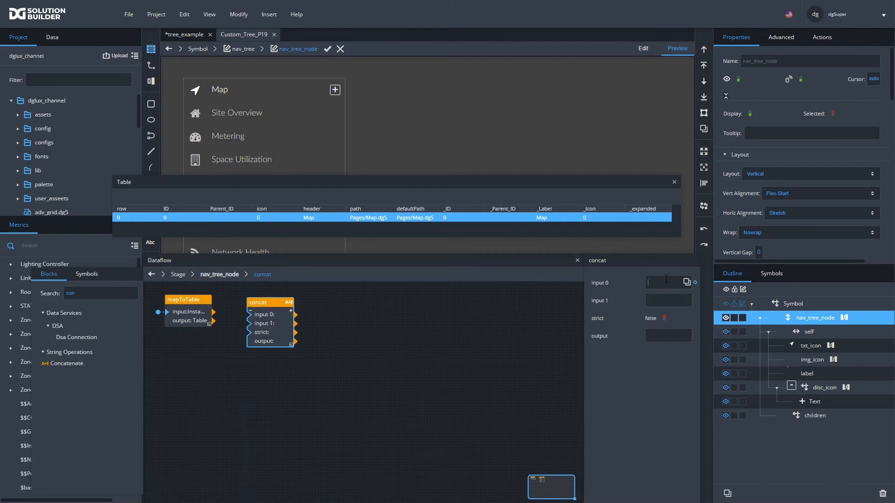
pyautogui.write("_ID == '")
pyautogui.click(290, 312)
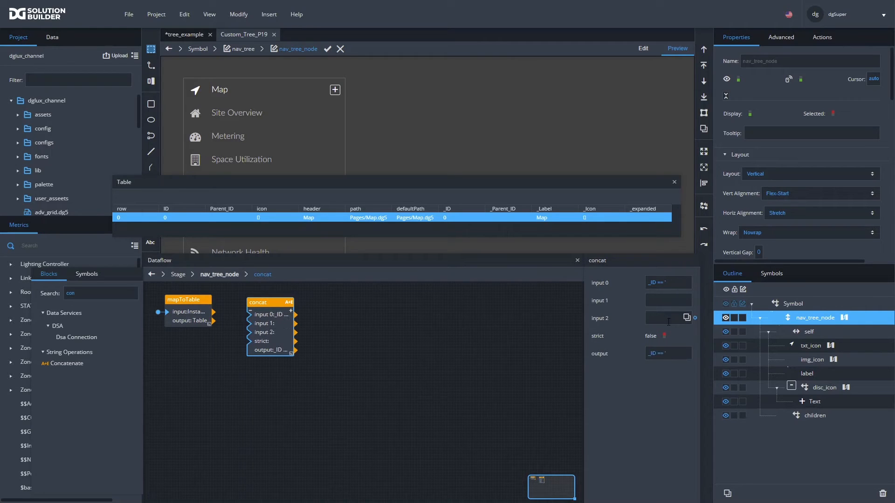
pyautogui.write("'")
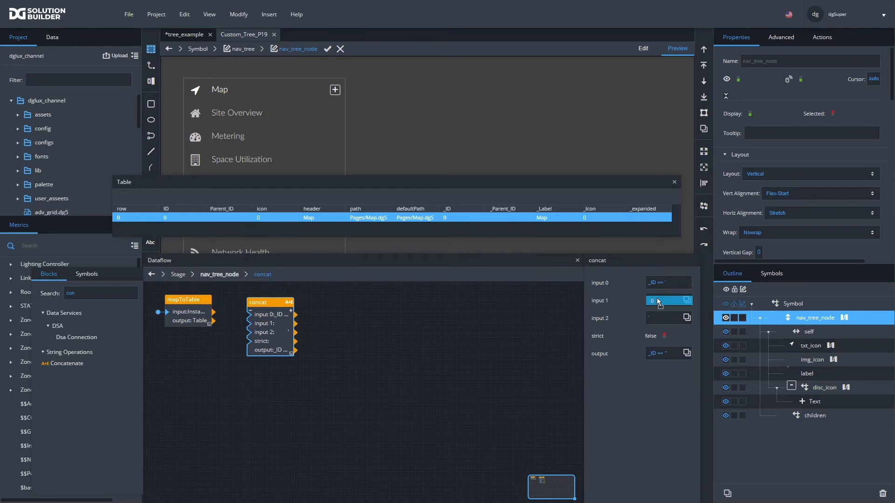
# Bind the Concatenate block's input 1 to the symbol's ID parameter
pyautogui.click(232, 15)
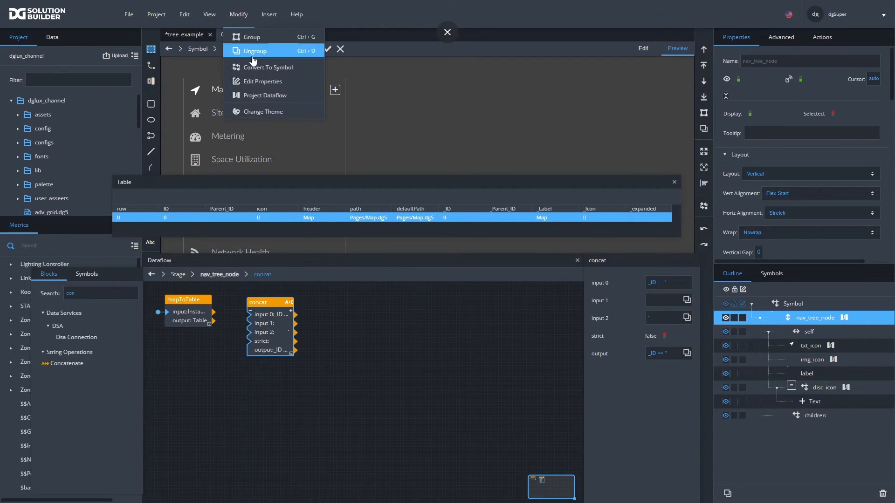
pyautogui.click(271, 80)
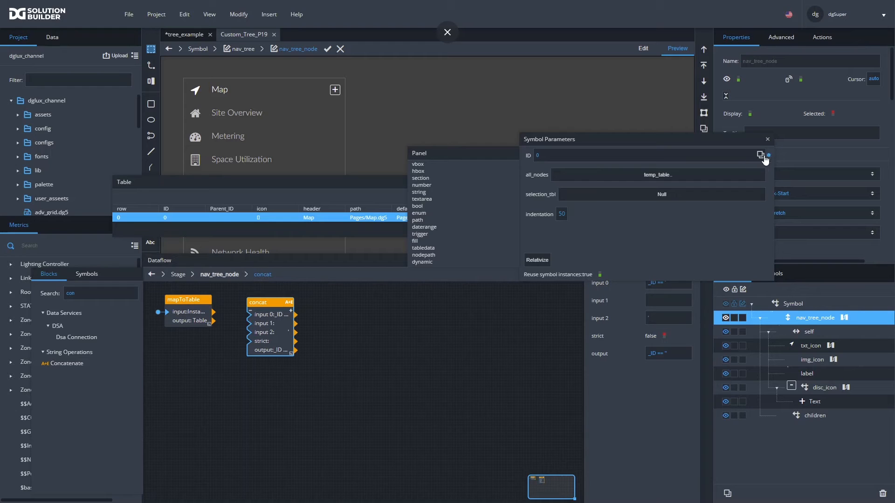
pyautogui.moveTo(769, 155); pyautogui.dragTo(672, 303)
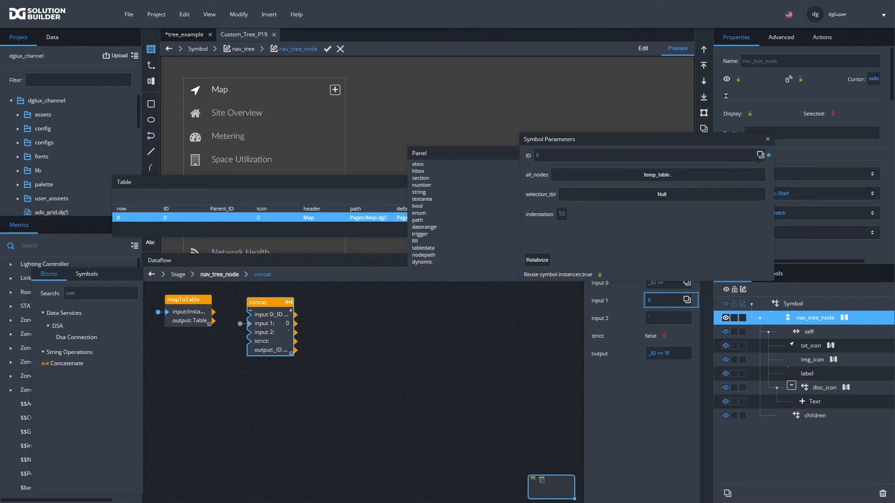
pyautogui.click(767, 139)
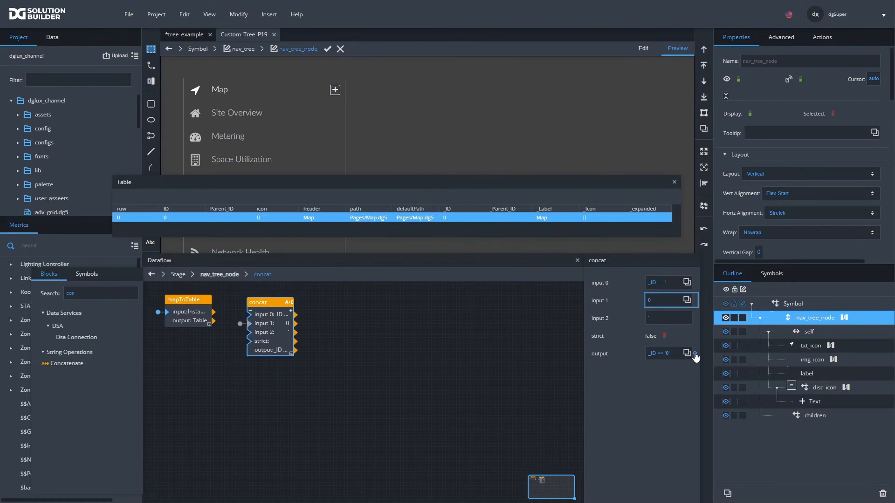
# Add an Edit Rows block to disc_icon's dataflow and bind its condition to the output of nav_tree_node's concat block
pyautogui.click(695, 354)
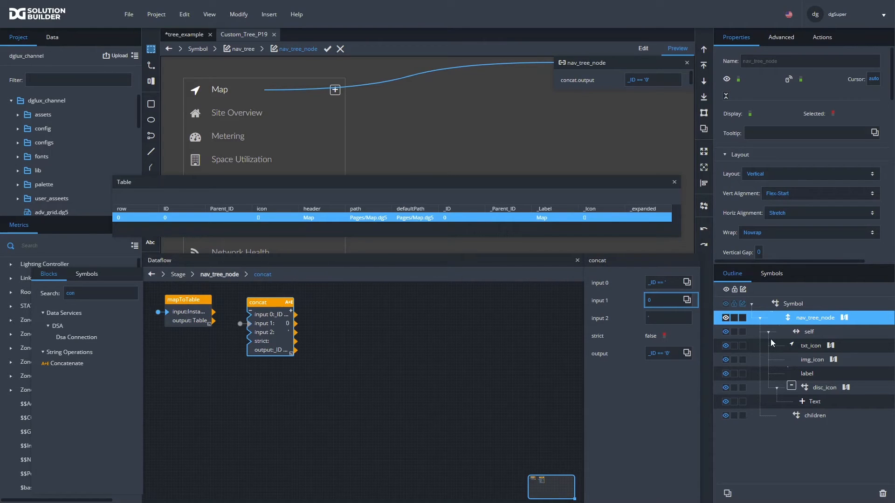
pyautogui.click(846, 388)
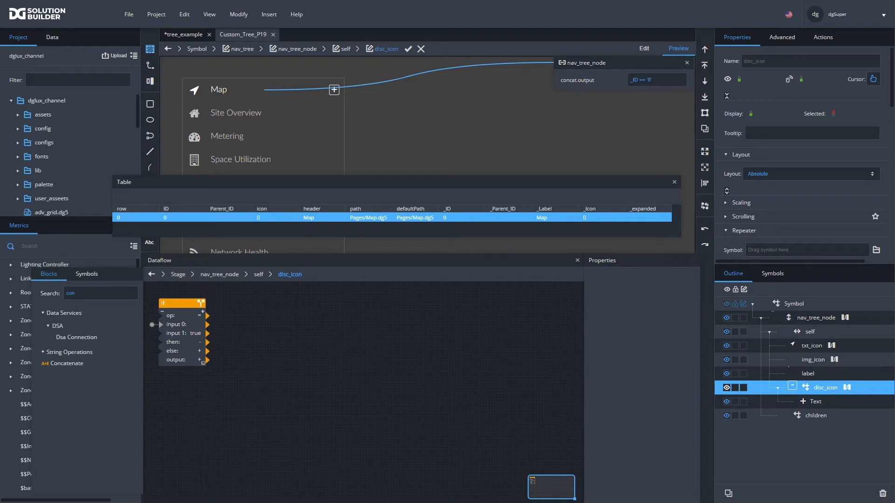
pyautogui.click(813, 318)
pyautogui.click(287, 325)
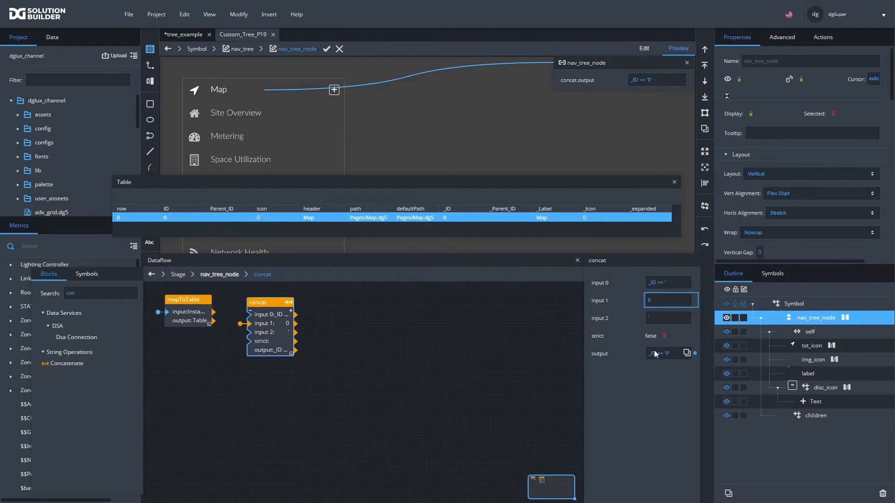
pyautogui.click(849, 387)
pyautogui.click(88, 293)
pyautogui.doubleClick(87, 293)
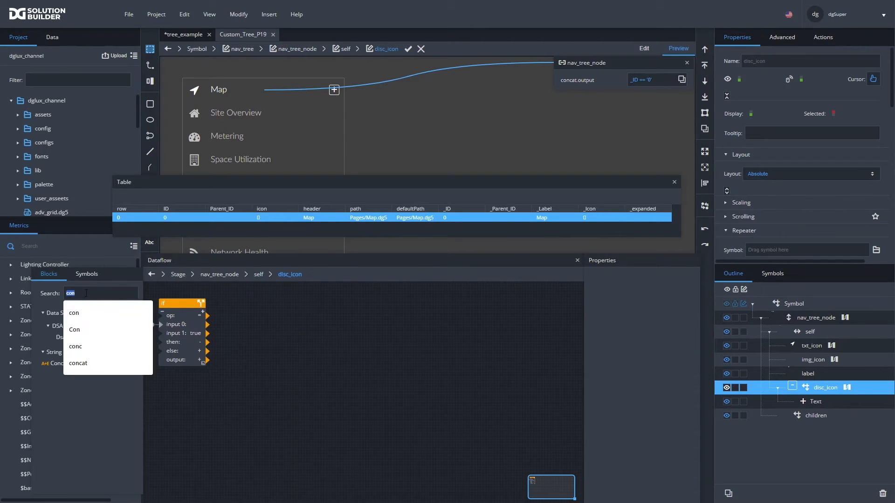
pyautogui.write('ed')
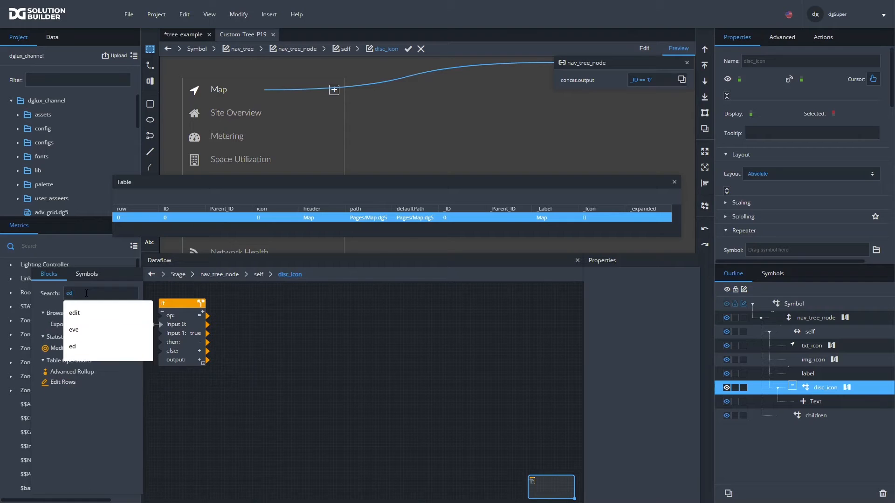
pyautogui.moveTo(59, 383); pyautogui.dragTo(274, 298)
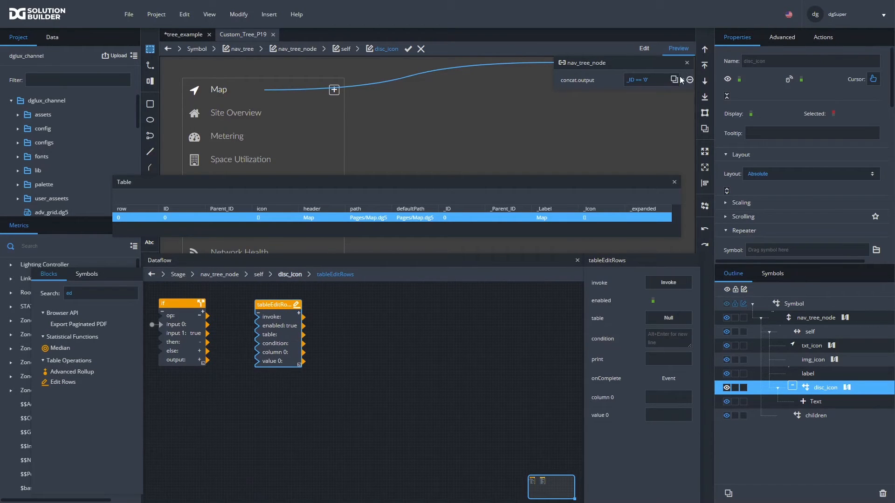
pyautogui.moveTo(683, 80); pyautogui.dragTo(669, 347)
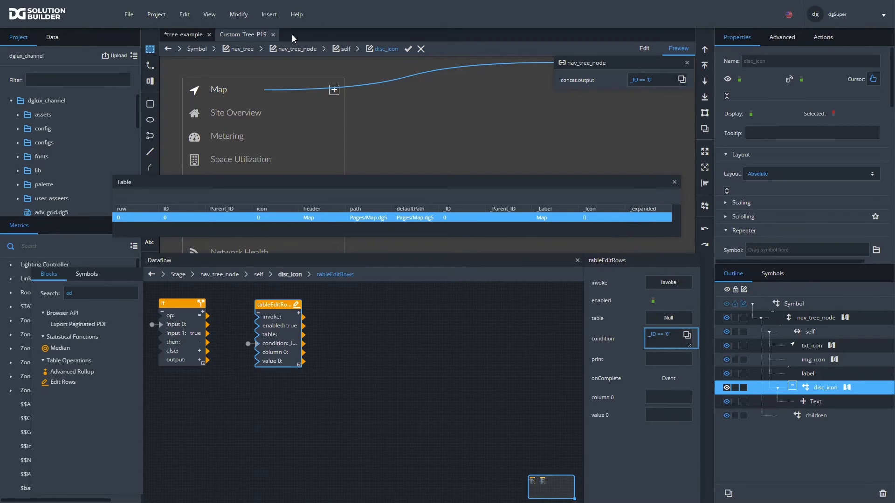
# Bind the Edit Rows block's table to the symbol's all_nodes parameter and set column 0 to _expanded
pyautogui.click(238, 14)
pyautogui.click(244, 82)
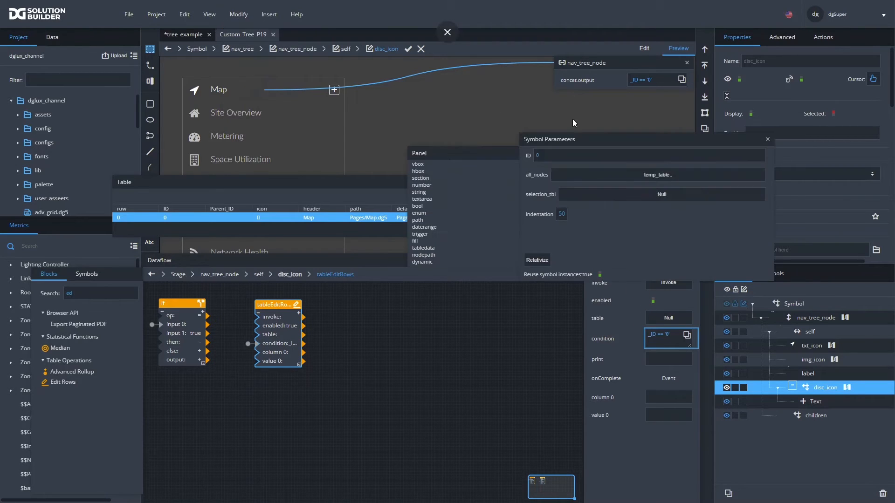
pyautogui.moveTo(768, 175); pyautogui.dragTo(671, 317)
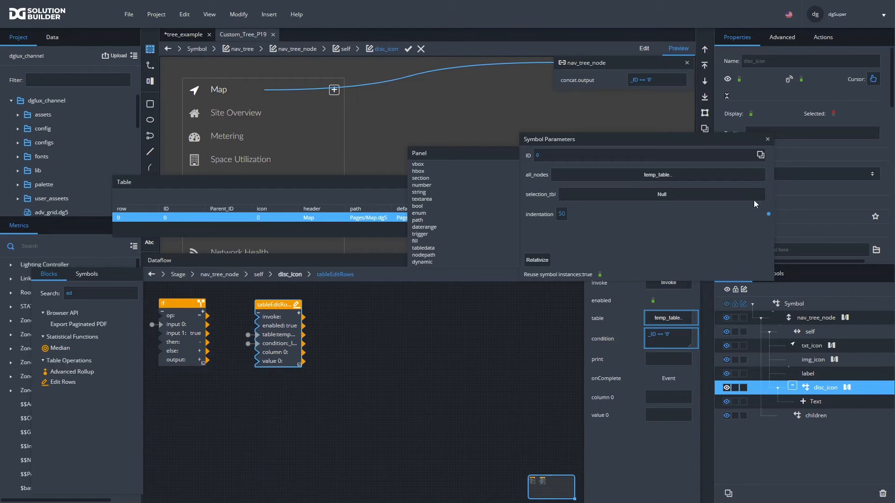
pyautogui.click(767, 139)
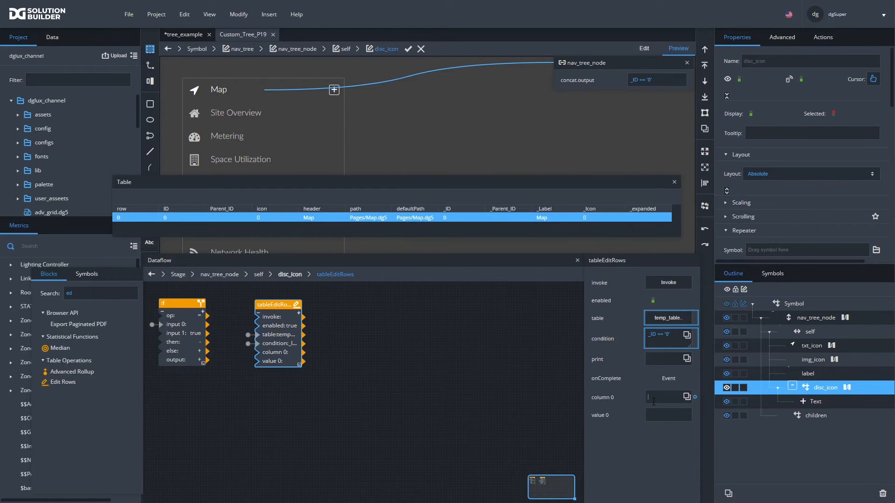
pyautogui.write('expanded')
# Duplicate the If block below the original in disc_icon's dataflow, setting the copy's then value to false and else value to true
pyautogui.click(181, 318)
pyautogui.hotkey('ctrl', 'c')
pyautogui.hotkey('ctrl', 'v')
pyautogui.moveTo(181, 305); pyautogui.dragTo(175, 383)
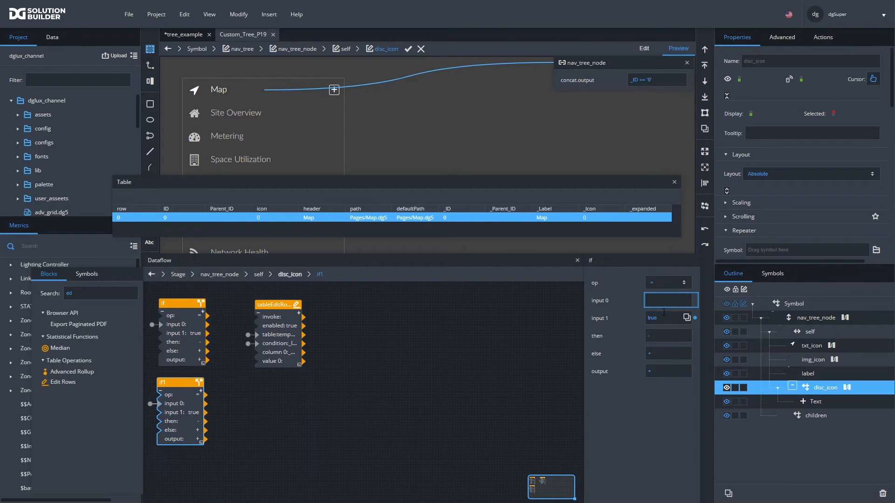
pyautogui.click(671, 318)
pyautogui.click(662, 339)
pyautogui.write('false')
pyautogui.press('Tab')
pyautogui.write('tru')
pyautogui.click(678, 442)
# Connect the duplicated If block's output to value 0 of the Edit Rows block
pyautogui.click(287, 356)
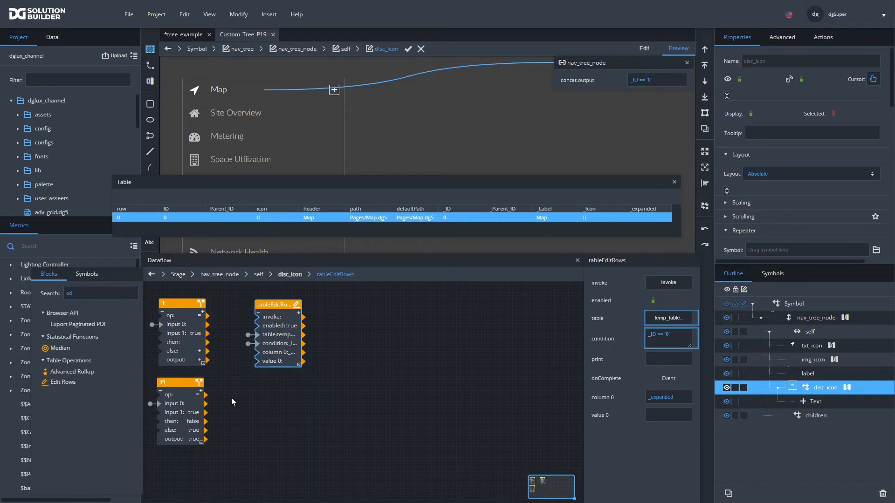
pyautogui.moveTo(204, 439); pyautogui.dragTo(667, 418)
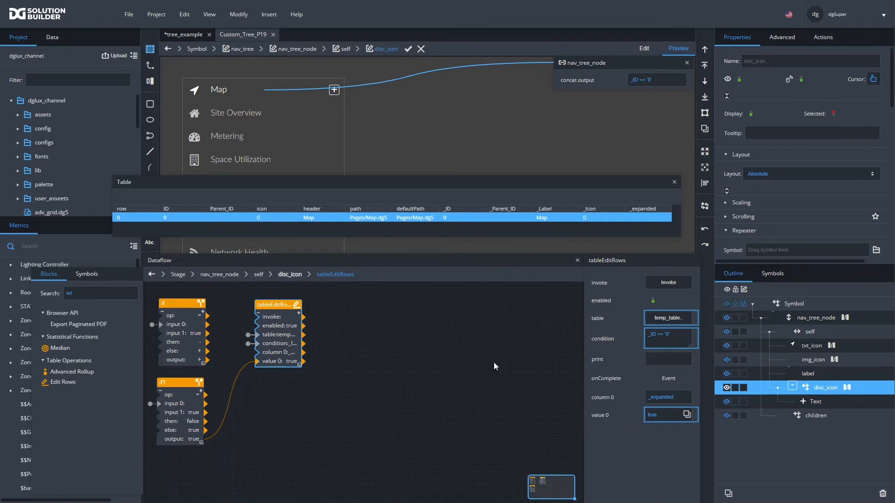
pyautogui.click(677, 280)
pyautogui.moveTo(279, 305); pyautogui.dragTo(263, 303)
pyautogui.click(666, 287)
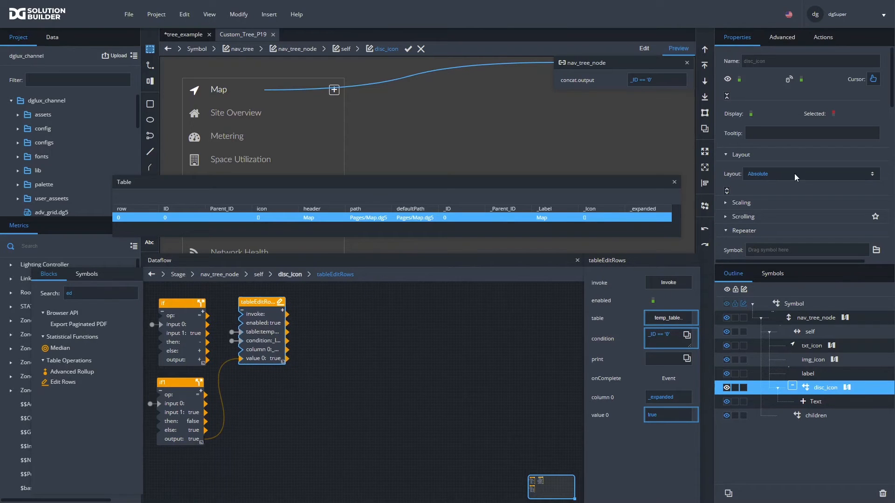
# Bind disc_icon's onClick event to the invoke input of the Edit Rows block and dismiss the pinned concat output
pyautogui.click(823, 37)
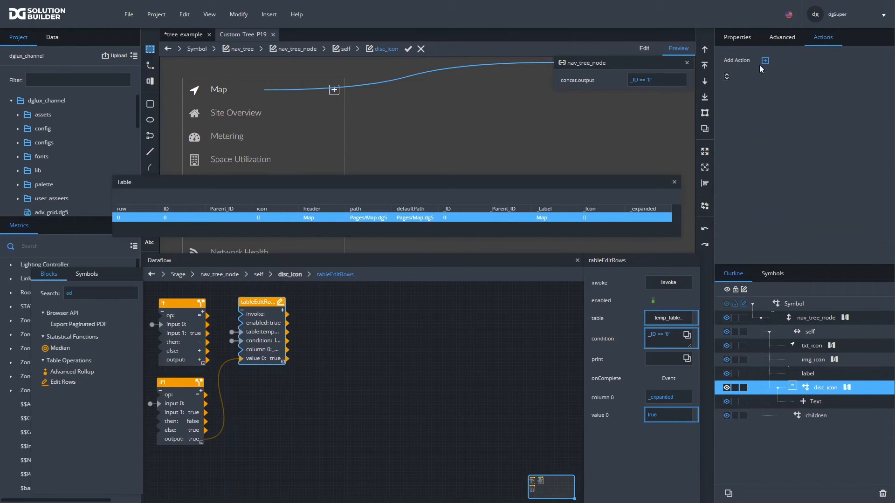
pyautogui.click(726, 75)
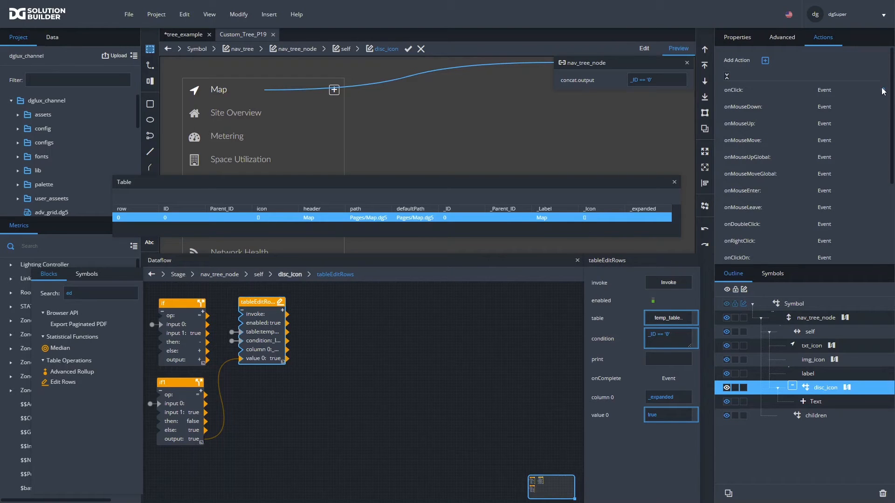
pyautogui.moveTo(882, 91); pyautogui.dragTo(258, 315)
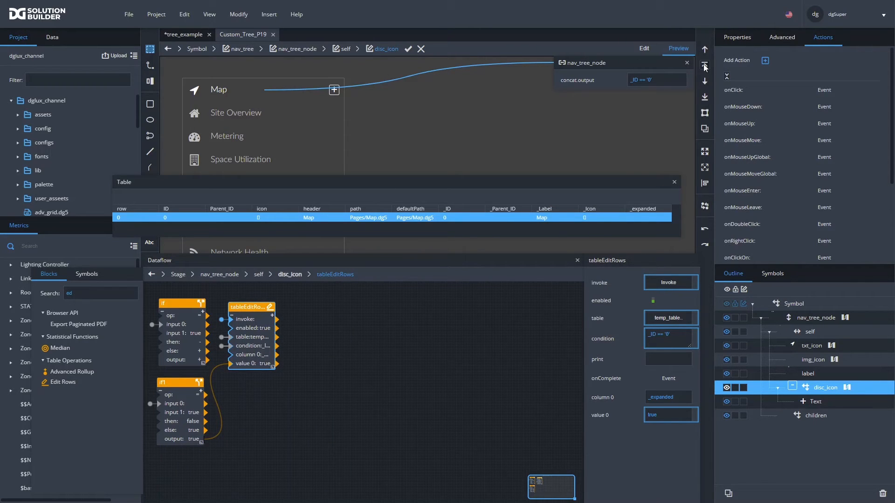
pyautogui.click(686, 62)
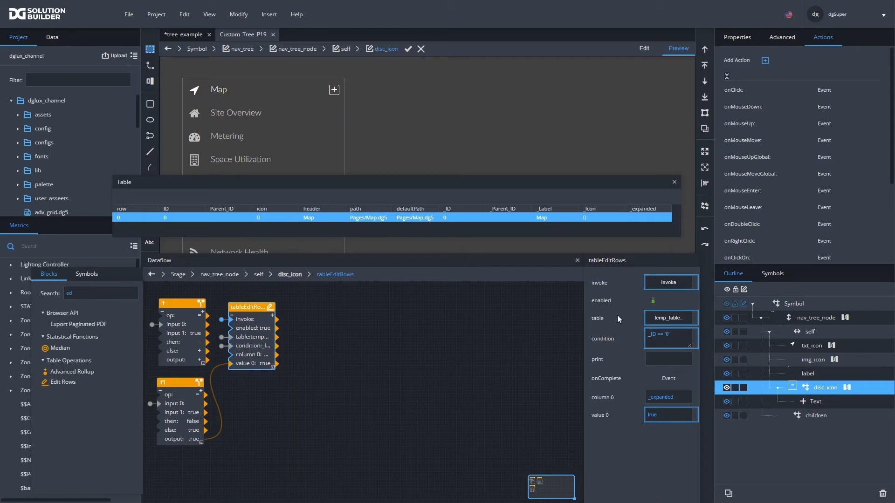
# Duplicate the concat block below the original in nav_tree_node's dataflow and set the copy's input 0 to "_Parent_ID == '"
pyautogui.click(777, 386)
pyautogui.click(730, 41)
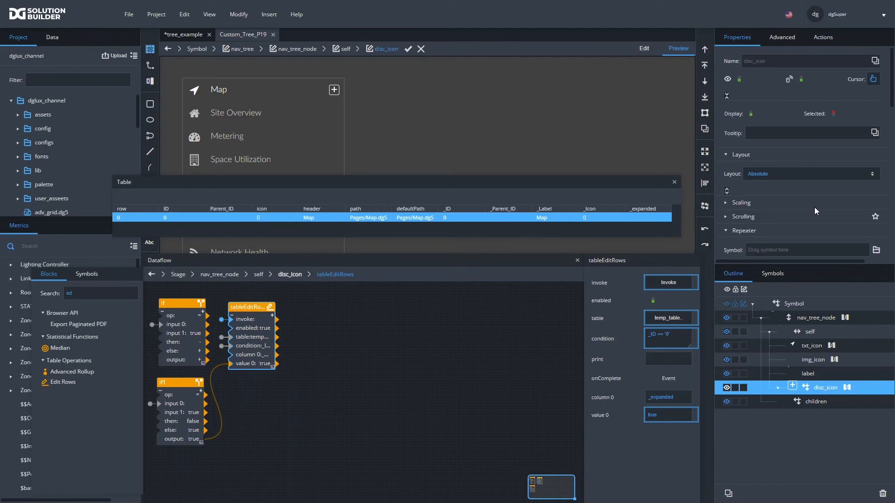
pyautogui.click(846, 318)
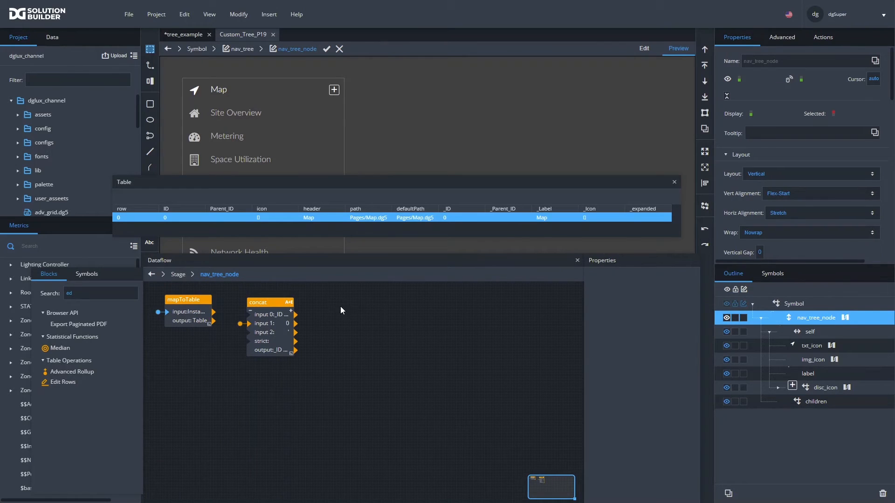
pyautogui.moveTo(266, 301); pyautogui.dragTo(266, 375)
pyautogui.hotkey('ctrl', 'c')
pyautogui.hotkey('ctrl', 'v')
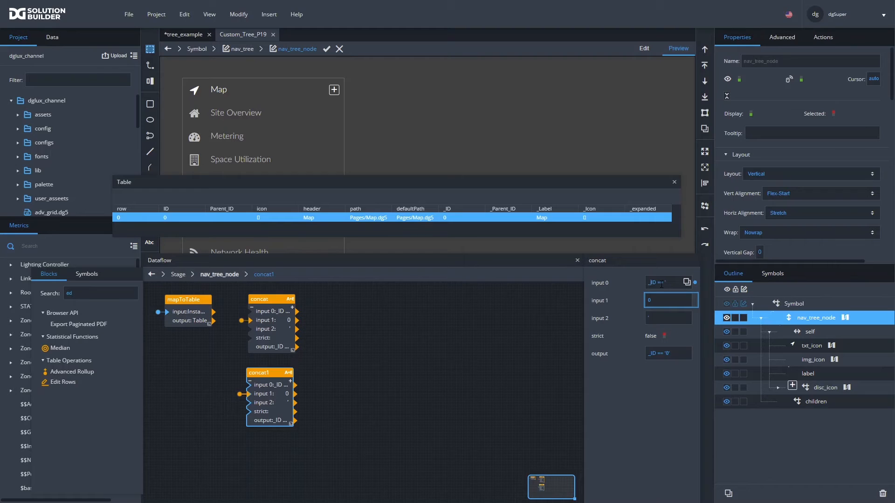
pyautogui.write('Parent_ID')
# Add a table Filter block, feeding its condition from the duplicated concat's output and its input from the symbol's all_nodes parameter
pyautogui.doubleClick(119, 295)
pyautogui.write('fil')
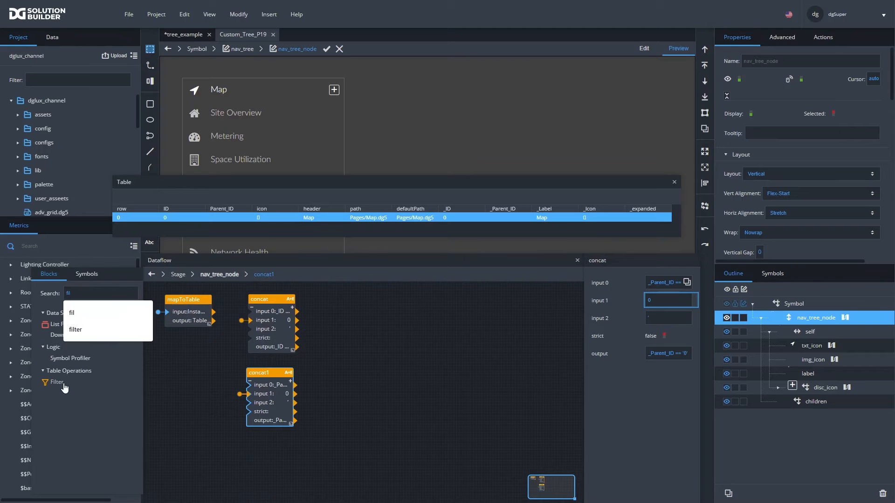
pyautogui.moveTo(57, 383); pyautogui.dragTo(365, 403)
pyautogui.moveTo(295, 421); pyautogui.dragTo(330, 395)
pyautogui.click(238, 14)
pyautogui.click(265, 81)
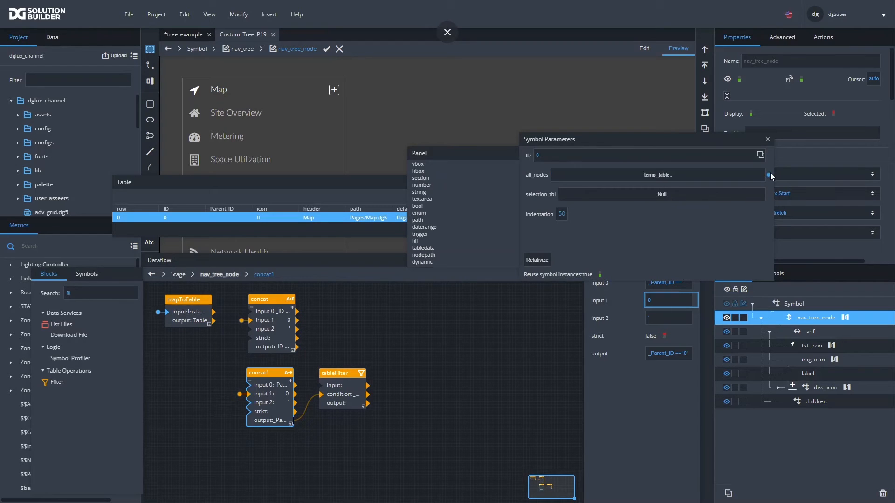
pyautogui.moveTo(769, 174); pyautogui.dragTo(339, 388)
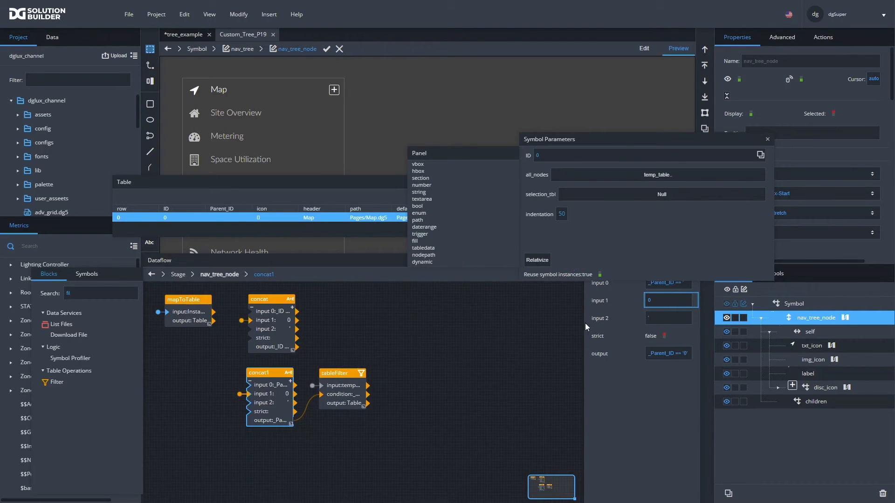
pyautogui.click(767, 139)
# Add a Length block beside the table filter and connect the filter's output to its input
pyautogui.doubleClick(90, 294)
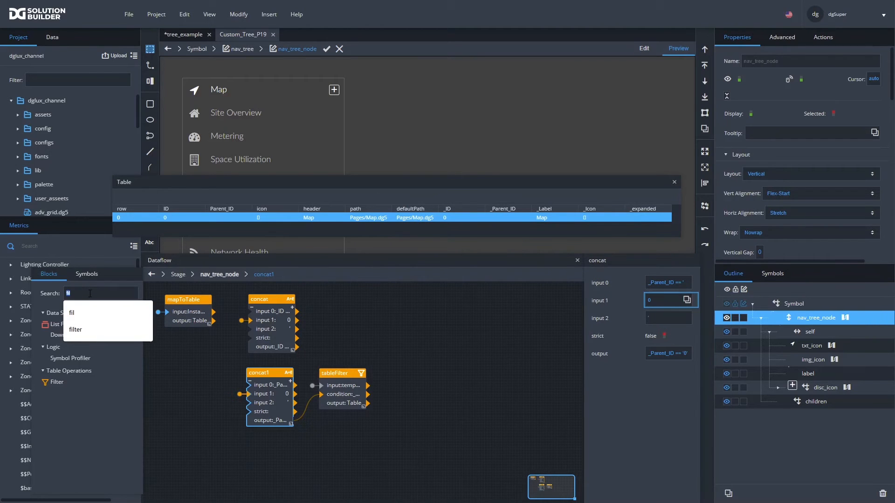
pyautogui.write('len')
pyautogui.moveTo(59, 325); pyautogui.dragTo(405, 376)
pyautogui.moveTo(367, 404); pyautogui.dragTo(415, 374)
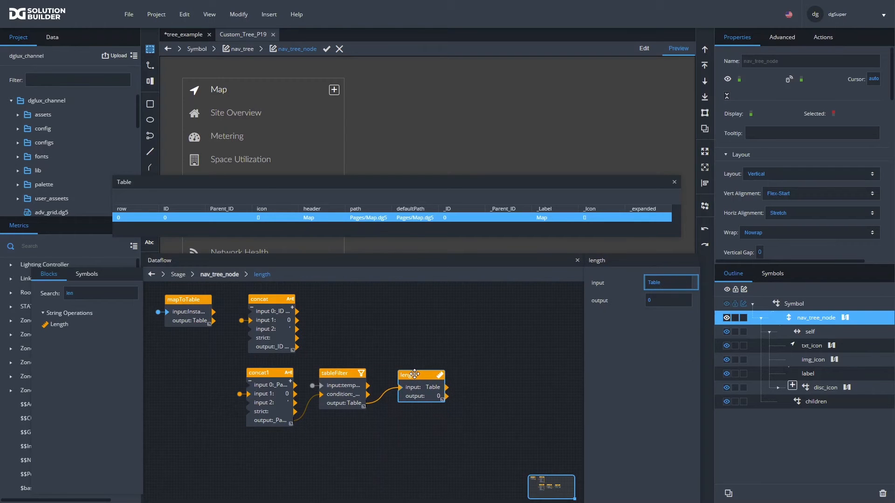
pyautogui.doubleClick(98, 295)
pyautogui.write('if')
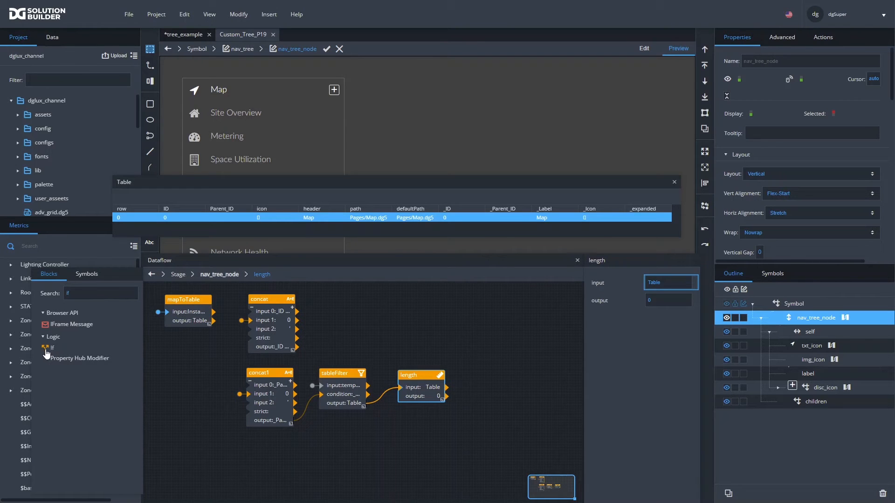
pyautogui.moveTo(52, 348); pyautogui.dragTo(431, 313)
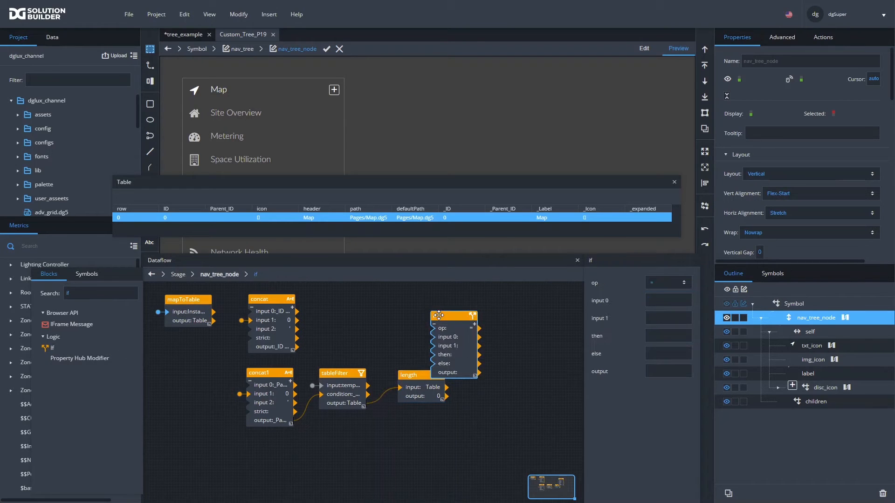
pyautogui.press('Delete')
# Pin the Length block's output and rename the block my_children
pyautogui.click(408, 375)
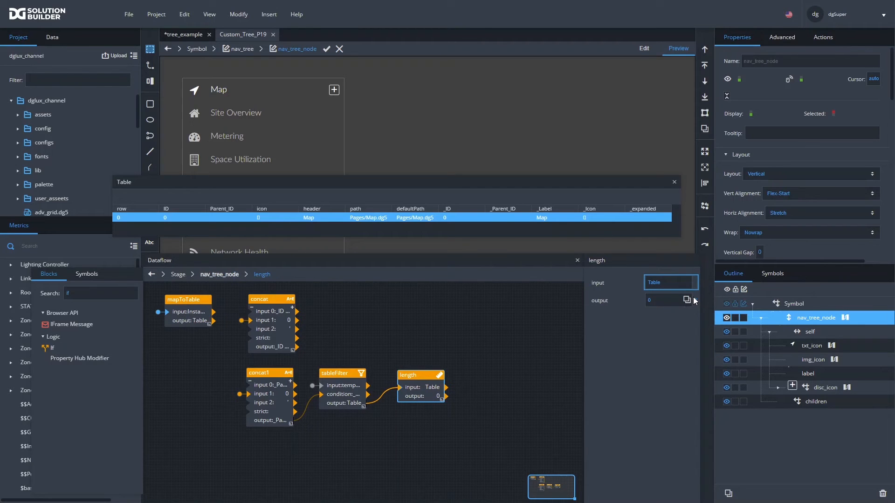
pyautogui.click(686, 301)
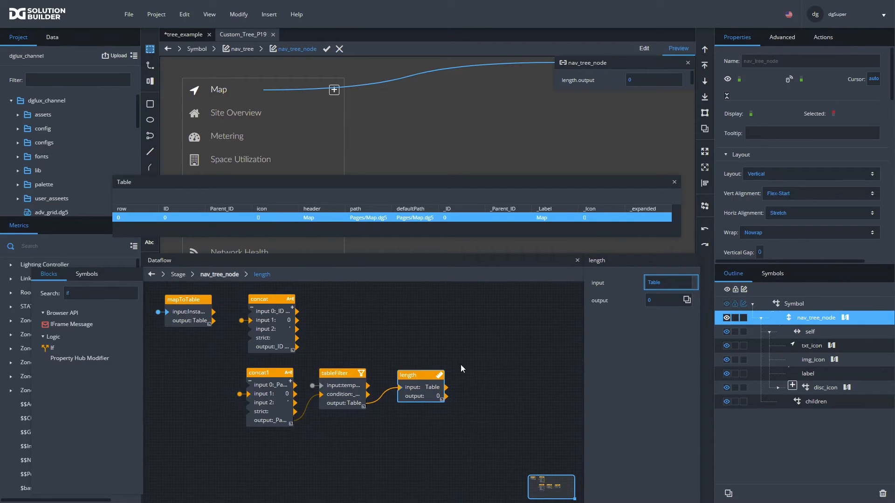
pyautogui.doubleClick(420, 375)
pyautogui.write('children')
pyautogui.press('Return')
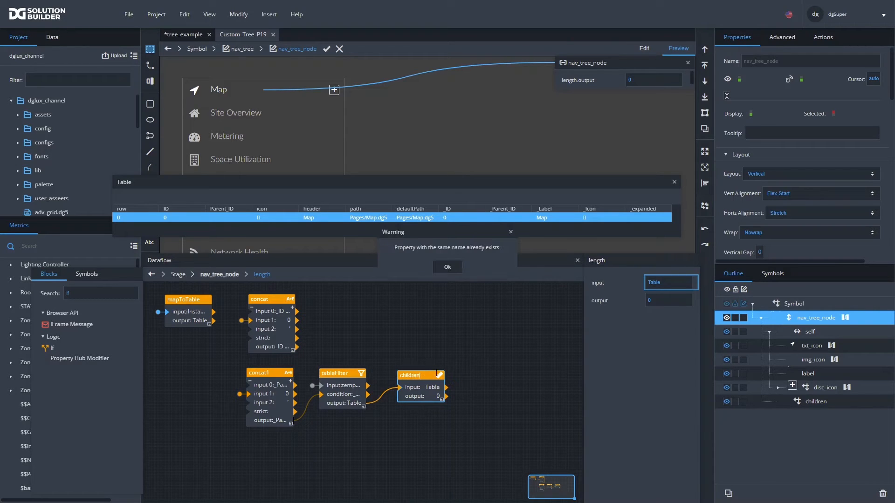
pyautogui.click(443, 269)
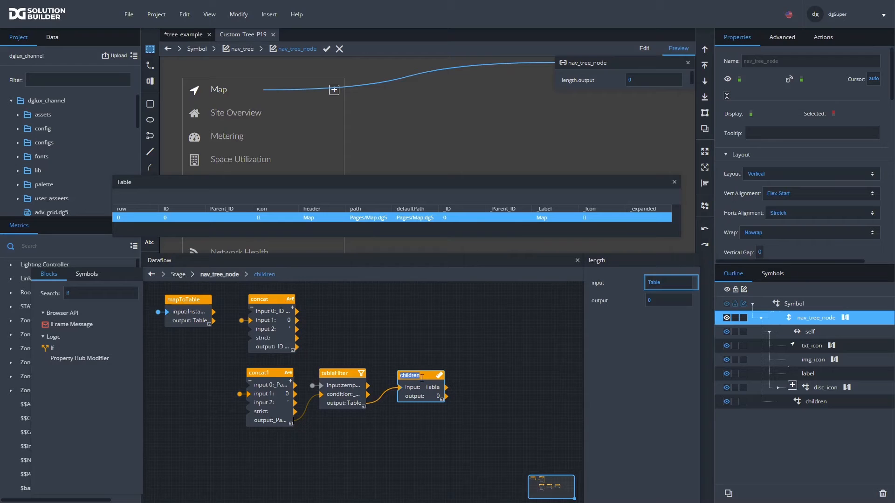
pyautogui.doubleClick(421, 375)
pyautogui.write('my_children')
pyautogui.press('Return')
pyautogui.moveTo(411, 375); pyautogui.dragTo(408, 375)
# Dismiss the pinned length.output and pin the output of the my_children block in its place
pyautogui.moveTo(673, 72)
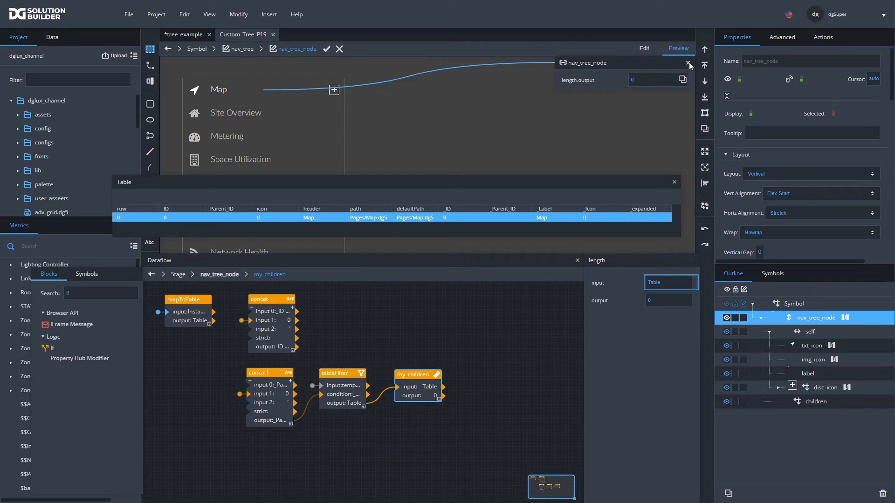
pyautogui.click(688, 62)
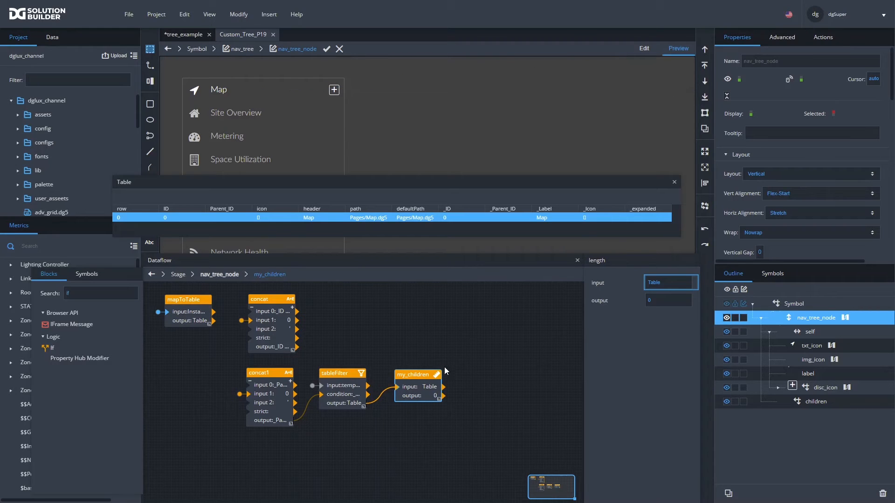
pyautogui.click(695, 300)
pyautogui.click(708, 306)
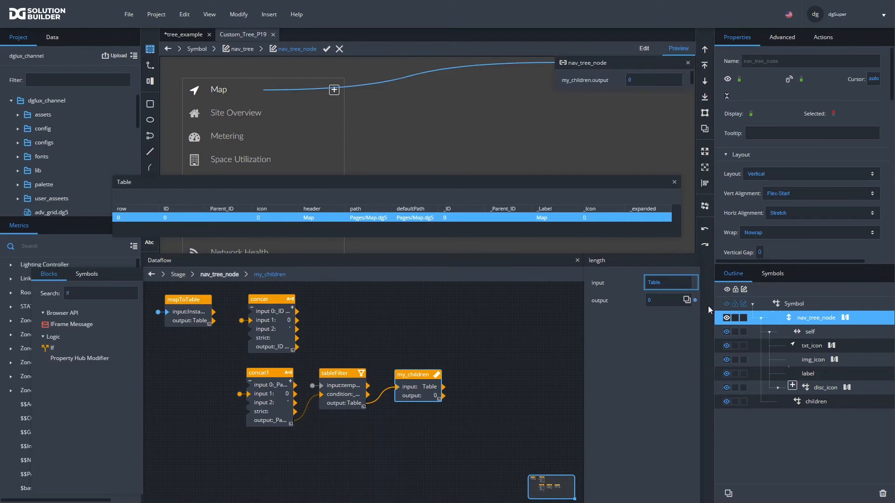
# Add an If block to disc_icon's dataflow and bind its input 0 to the pinned my_children.output
pyautogui.click(850, 388)
pyautogui.moveTo(52, 349); pyautogui.dragTo(374, 311)
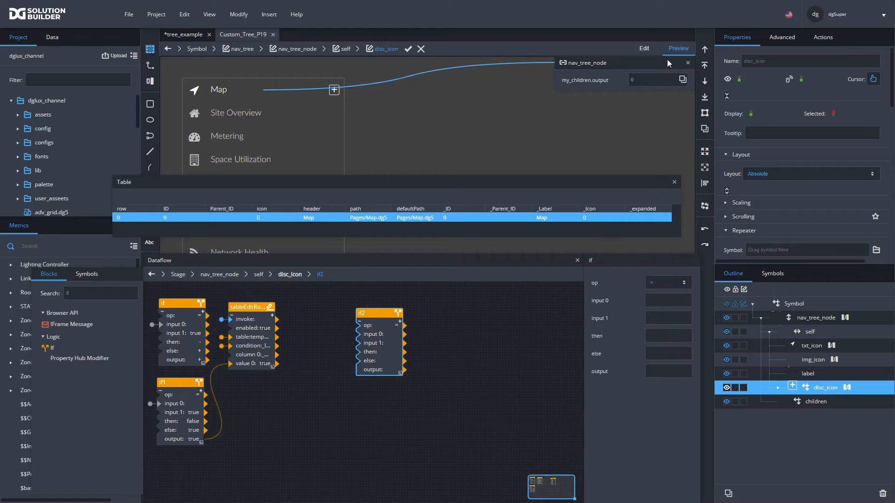
pyautogui.moveTo(684, 80); pyautogui.dragTo(665, 301)
# Set the new If block's op to >, input 1 to 0, then to true and else to false, and bind its output to disc_icon's Display
pyautogui.click(664, 284)
pyautogui.click(658, 306)
pyautogui.press('Tab')
pyautogui.write('true')
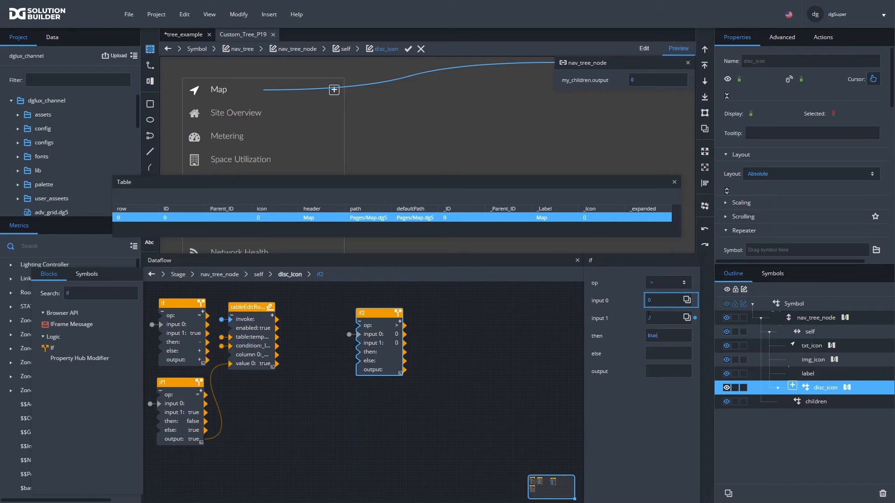
pyautogui.press('Tab')
pyautogui.write('false')
pyautogui.moveTo(695, 373); pyautogui.dragTo(749, 113)
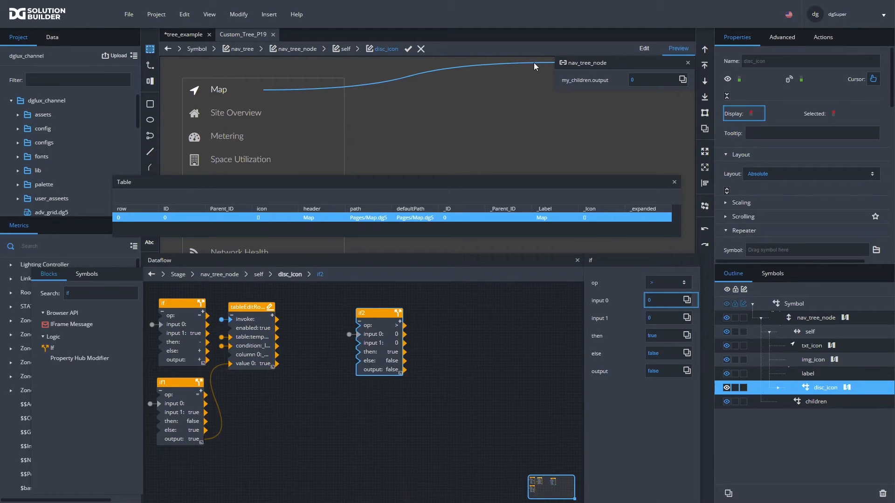
# Return to nav_tree and open temp_table's data from its dataflow in an enlarged table window
pyautogui.click(409, 49)
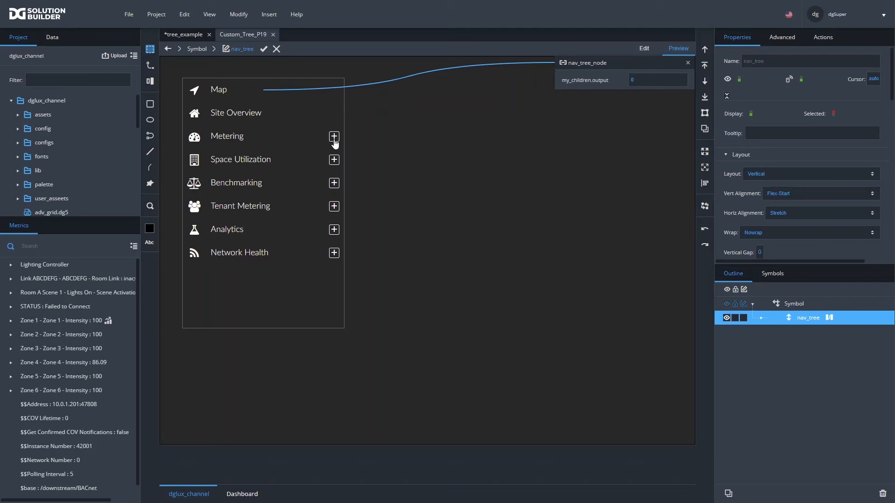
pyautogui.click(828, 319)
pyautogui.click(526, 317)
pyautogui.click(653, 282)
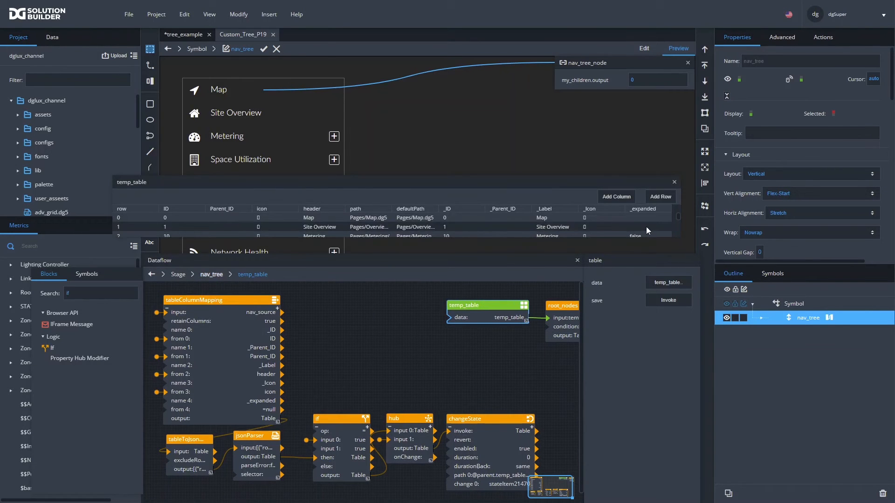
pyautogui.moveTo(681, 240); pyautogui.dragTo(734, 297)
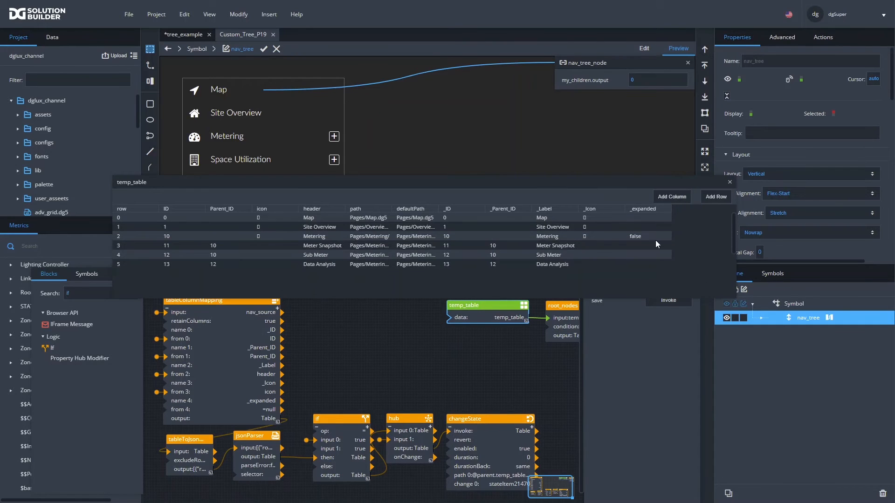
# Toggle the Metering row's indicator repeatedly and check its _expanded value in temp_table
pyautogui.click(334, 137)
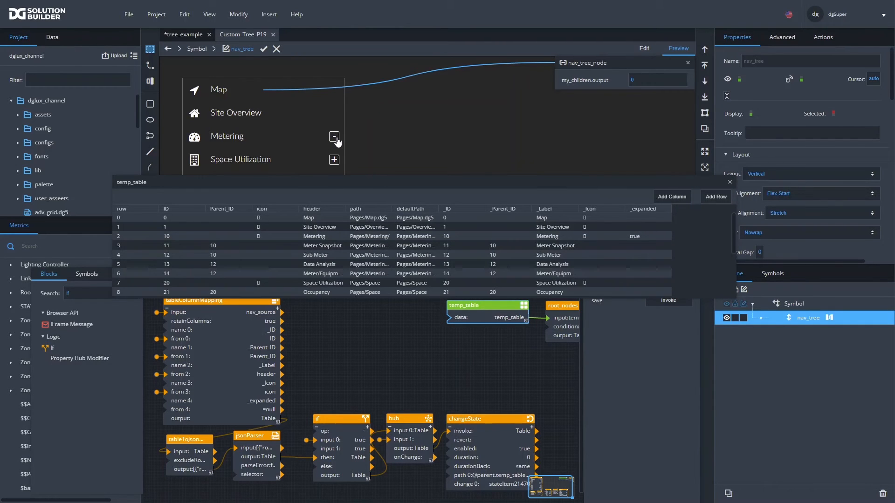
pyautogui.click(336, 139)
pyautogui.click(336, 139)
pyautogui.click(337, 139)
pyautogui.click(337, 139)
pyautogui.click(336, 139)
pyautogui.click(337, 139)
pyautogui.click(336, 139)
pyautogui.click(337, 139)
# Dismiss the pinned output, close the temp_table and dataflow windows, and return the canvas to edit mode
pyautogui.click(689, 61)
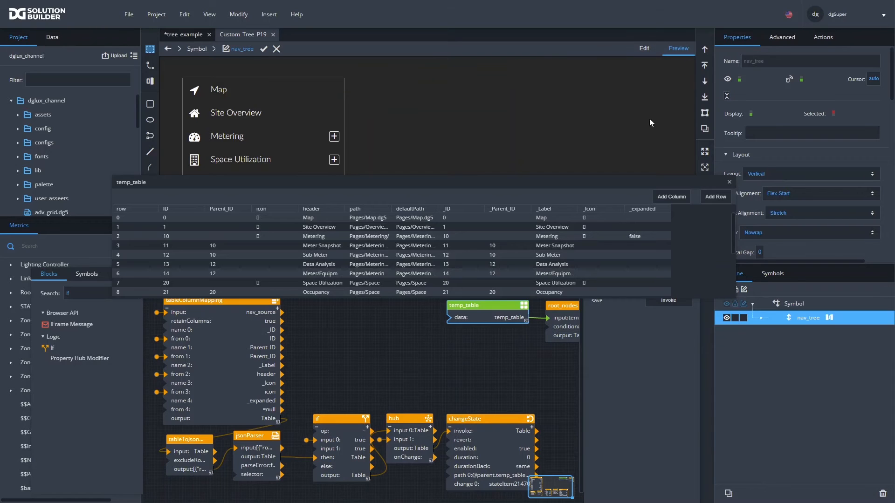
pyautogui.click(730, 183)
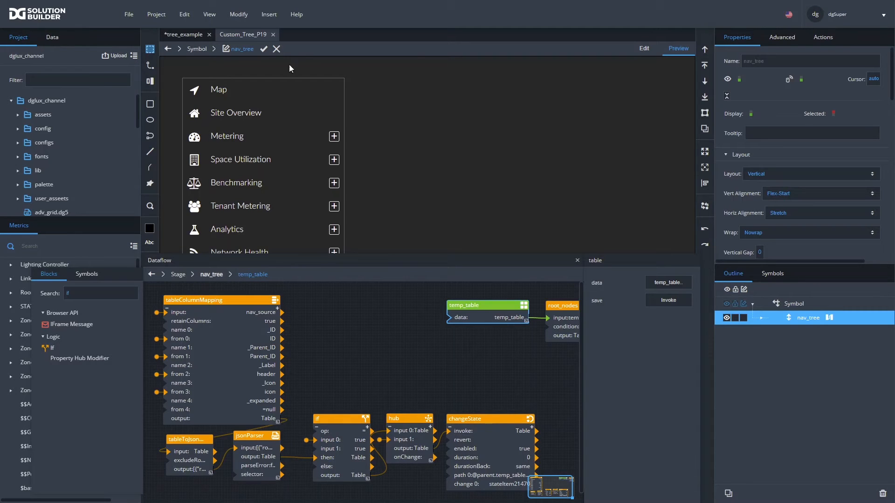
pyautogui.click(645, 48)
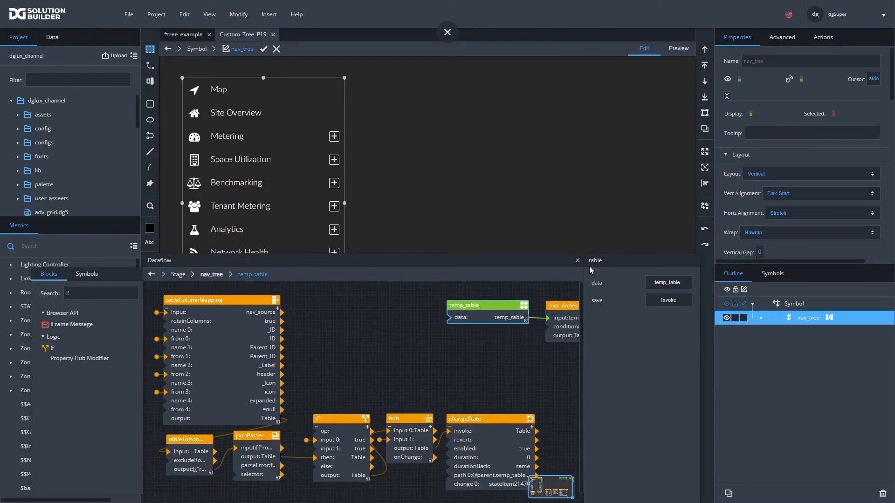
pyautogui.click(577, 260)
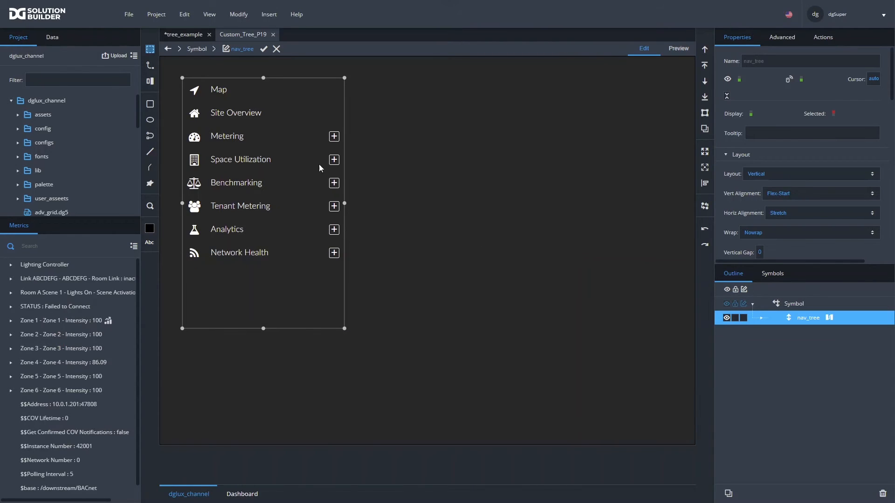
# Open the Metering nav_tree_node and set its height to auto and its second Flexsize value to 0
pyautogui.doubleClick(222, 138)
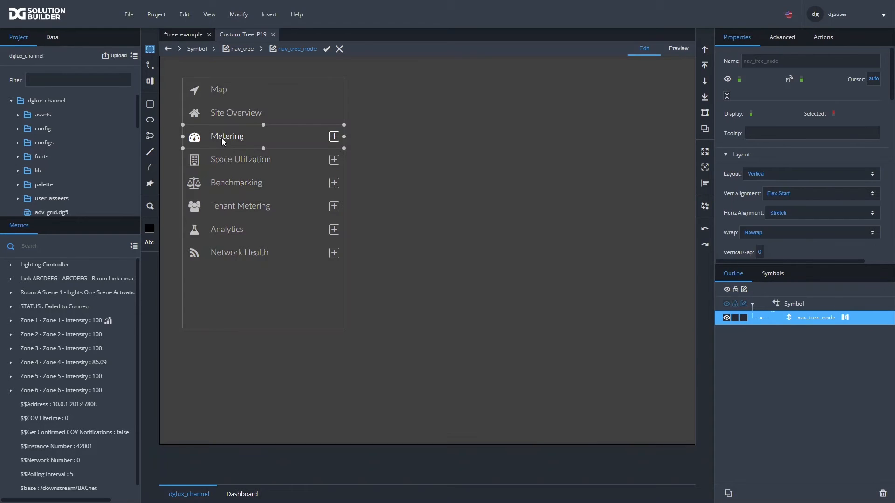
pyautogui.click(761, 318)
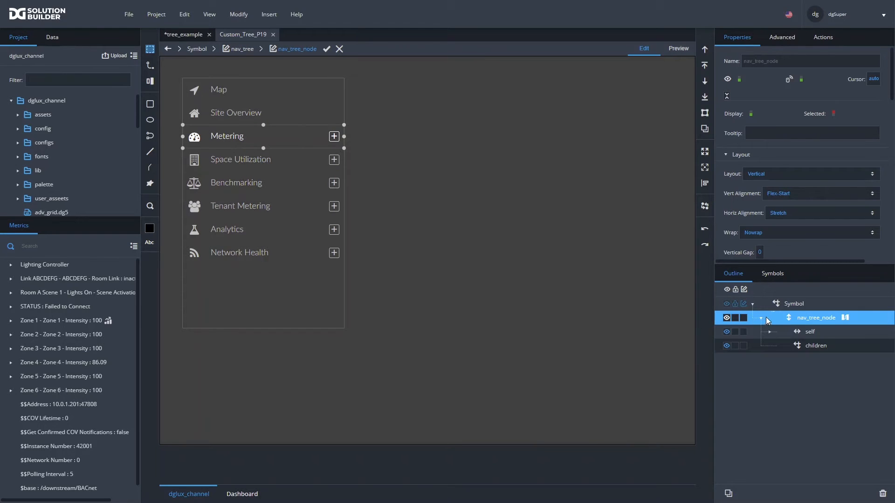
pyautogui.click(817, 347)
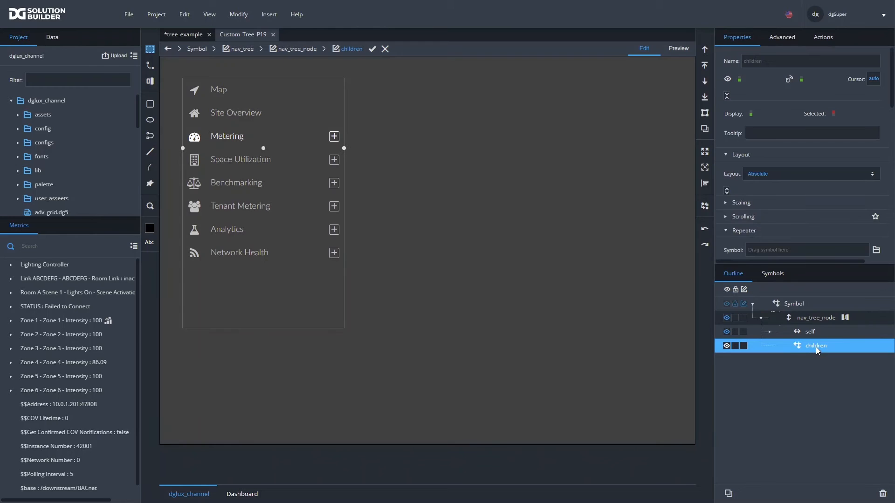
pyautogui.click(822, 318)
pyautogui.scroll(-6, 869, 191)
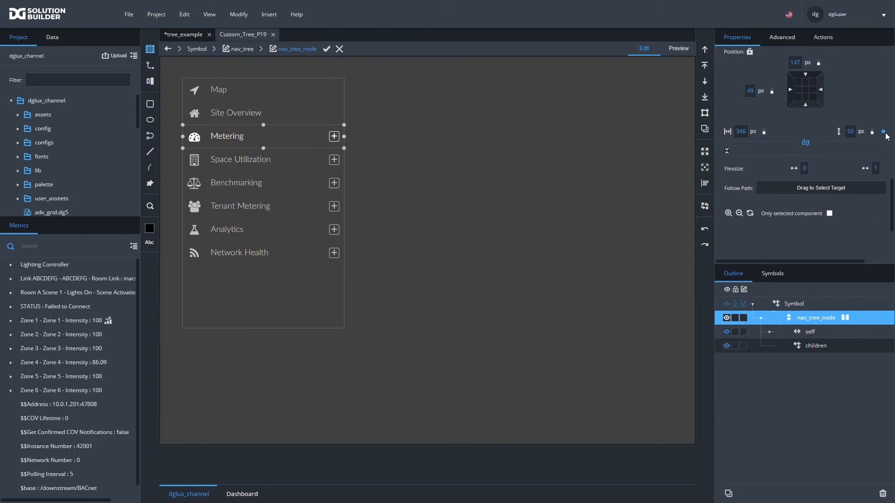
pyautogui.rightClick(875, 132)
pyautogui.click(871, 153)
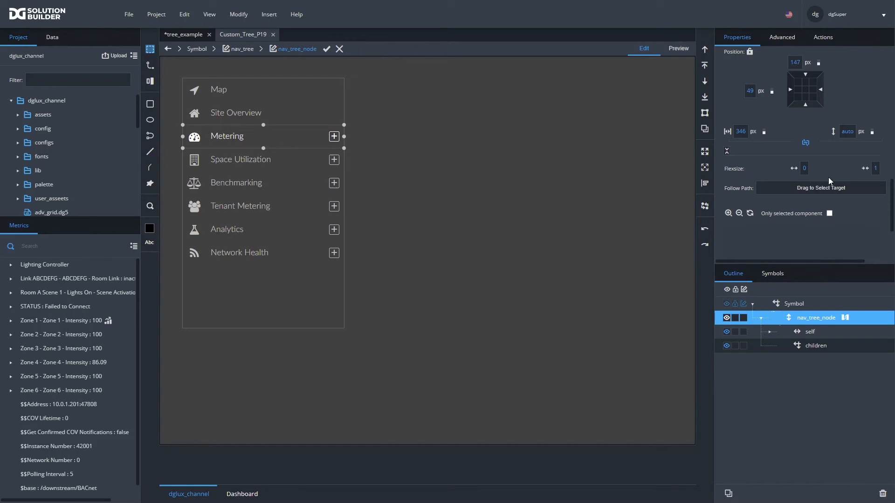
pyautogui.click(873, 172)
pyautogui.write('0')
pyautogui.press('Return')
# Switch the children container's height from a percentage to pixels and set it to 0 px
pyautogui.click(824, 347)
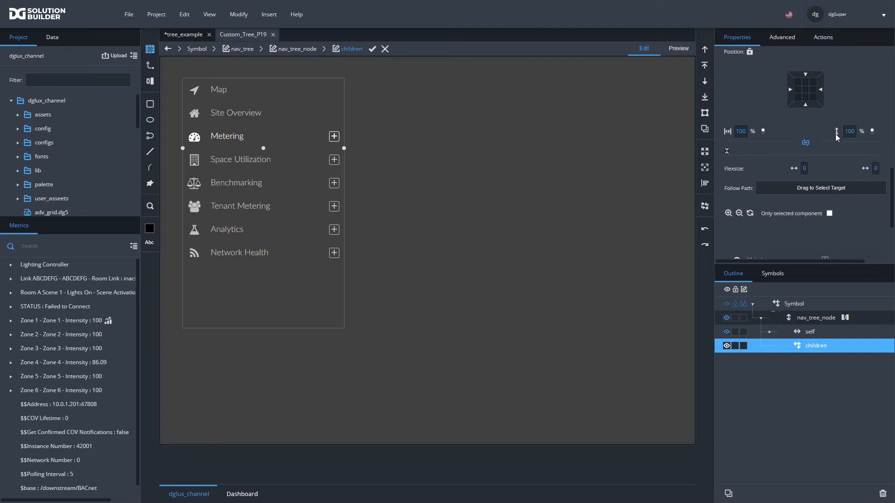
pyautogui.click(872, 133)
pyautogui.click(853, 134)
pyautogui.press('BackSpace')
pyautogui.write('0')
pyautogui.click(819, 319)
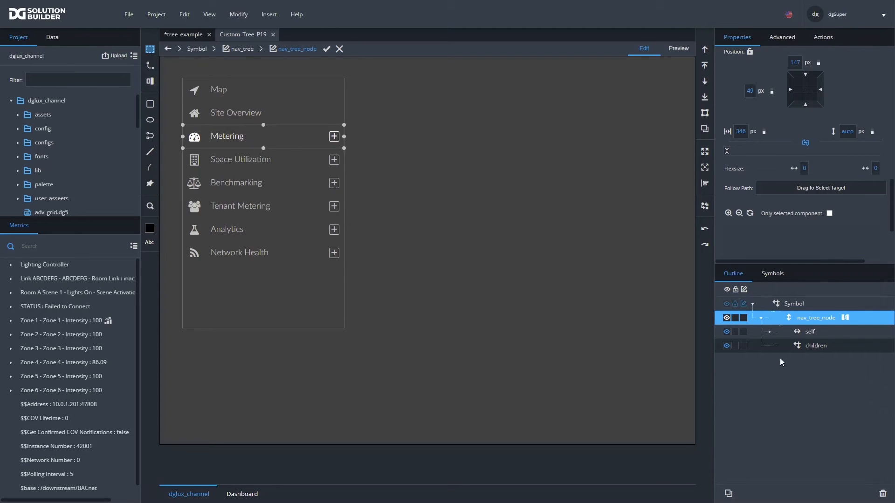
pyautogui.click(810, 349)
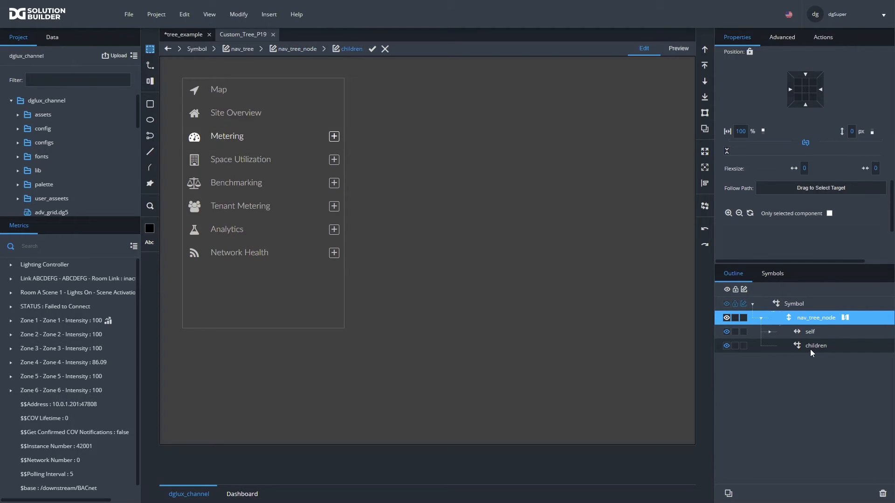
# Open nav_tree_node's dataflow and examine the table filter's output rows for the Metering node
pyautogui.click(845, 318)
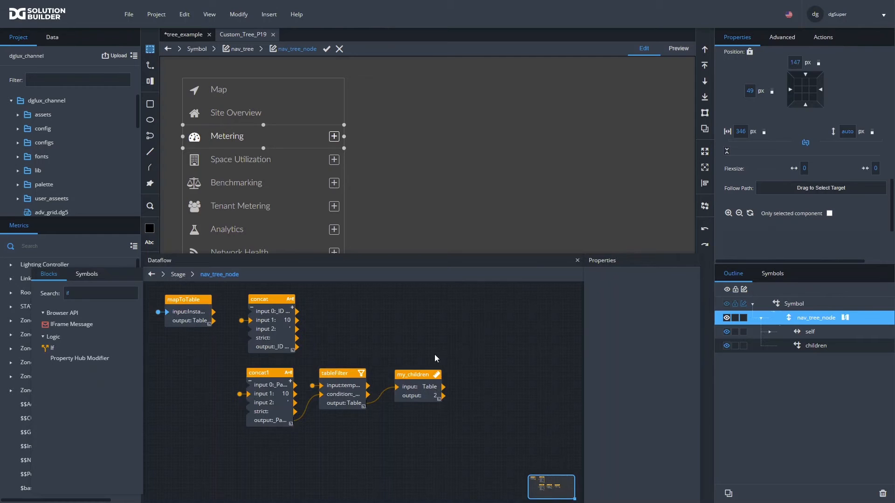
pyautogui.click(418, 385)
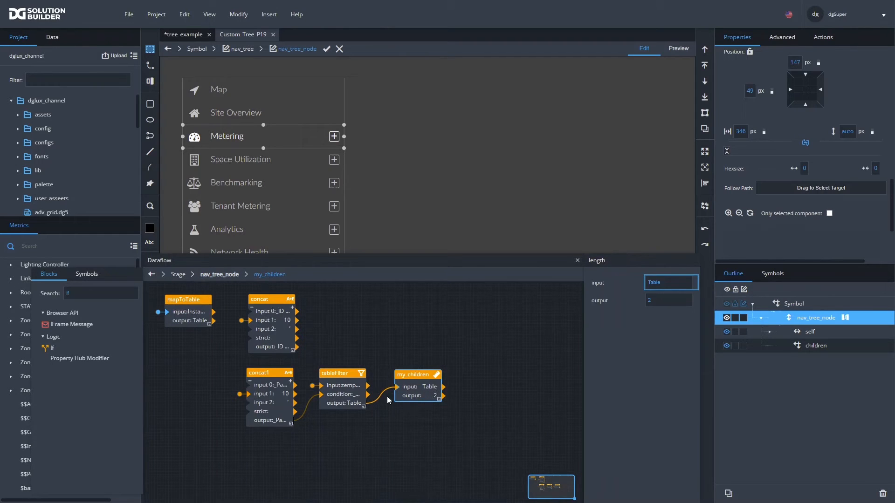
pyautogui.click(335, 406)
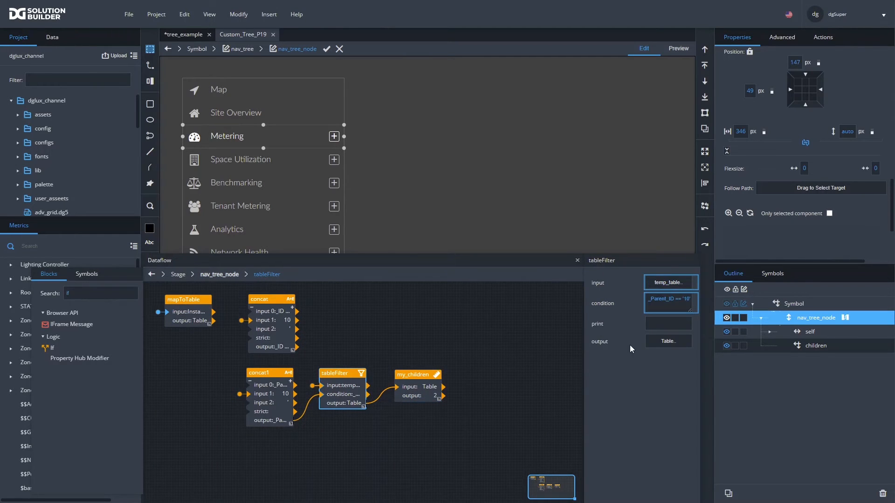
pyautogui.click(668, 341)
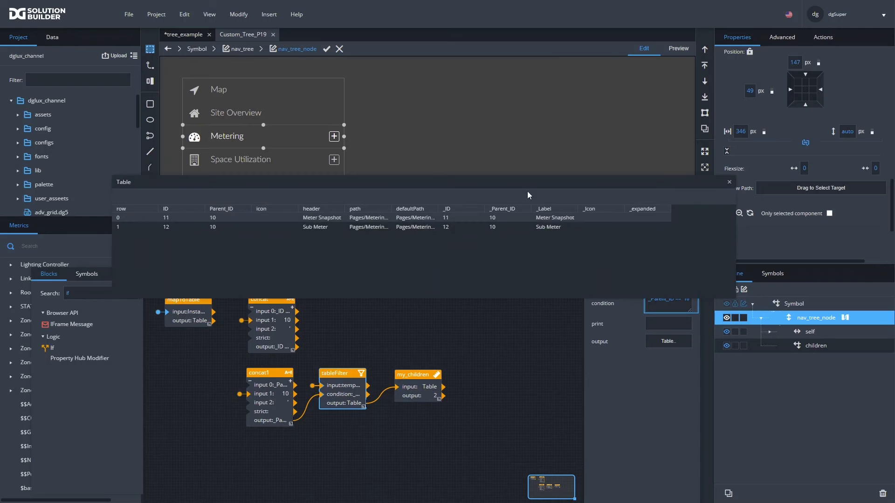
pyautogui.click(729, 183)
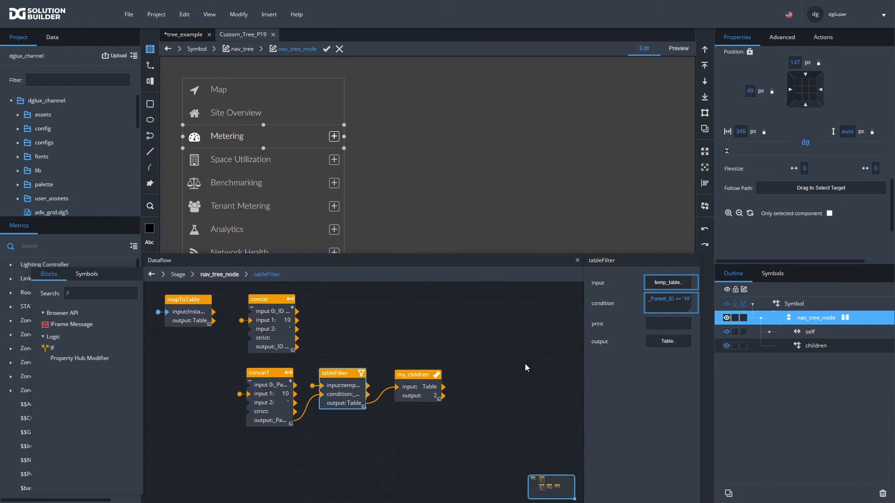
# Pin the outputs of the tableFilter and my_children blocks to nav_tree_node's pinned values window
pyautogui.doubleClick(695, 342)
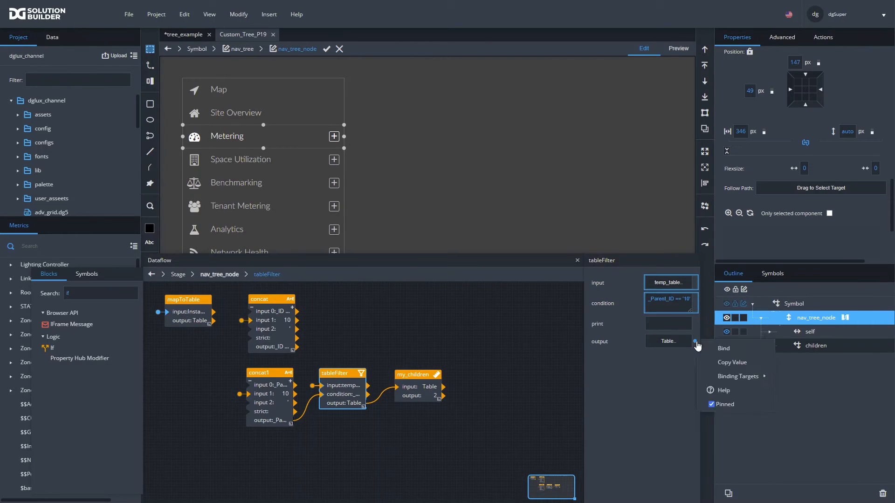
pyautogui.click(416, 381)
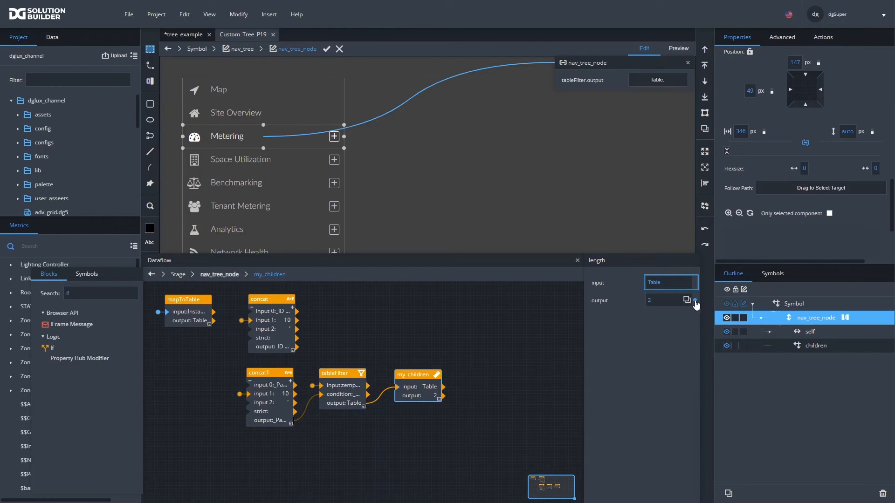
pyautogui.click(695, 301)
# Select the children container under nav_tree_node and change its layout from Absolute to Vertical
pyautogui.rightClick(806, 346)
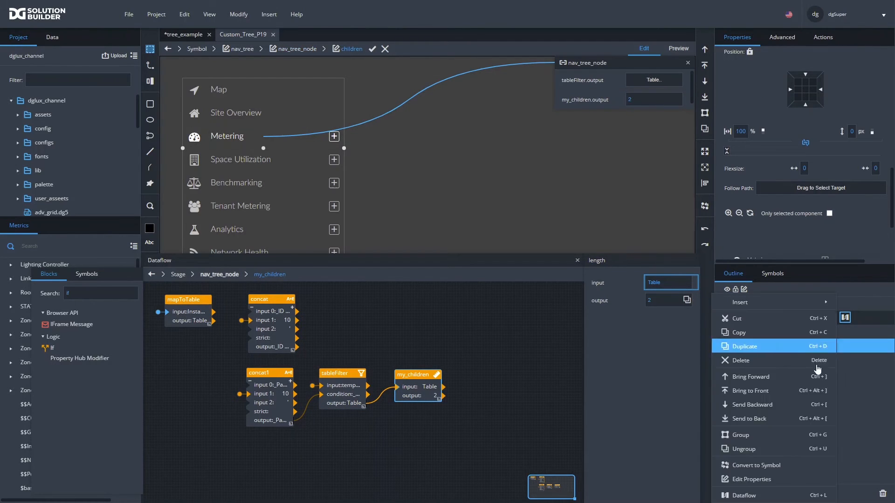
pyautogui.click(875, 422)
pyautogui.scroll(5, 783, 199)
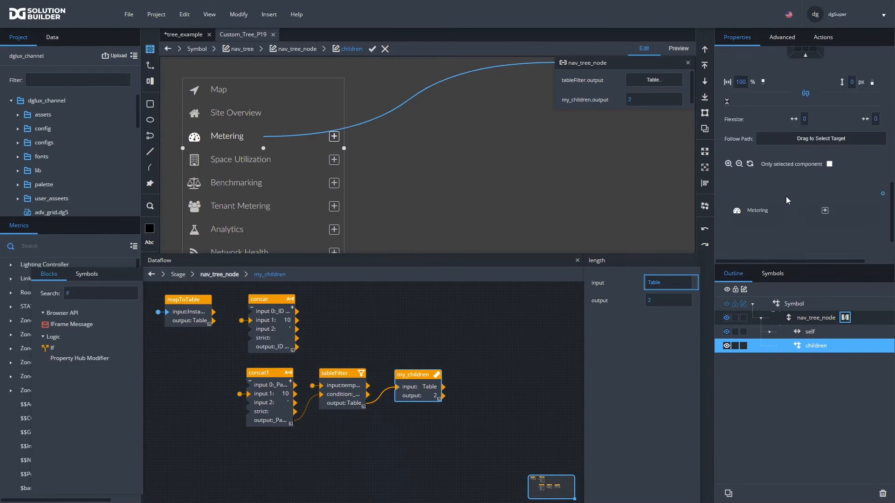
pyautogui.scroll(2, 782, 194)
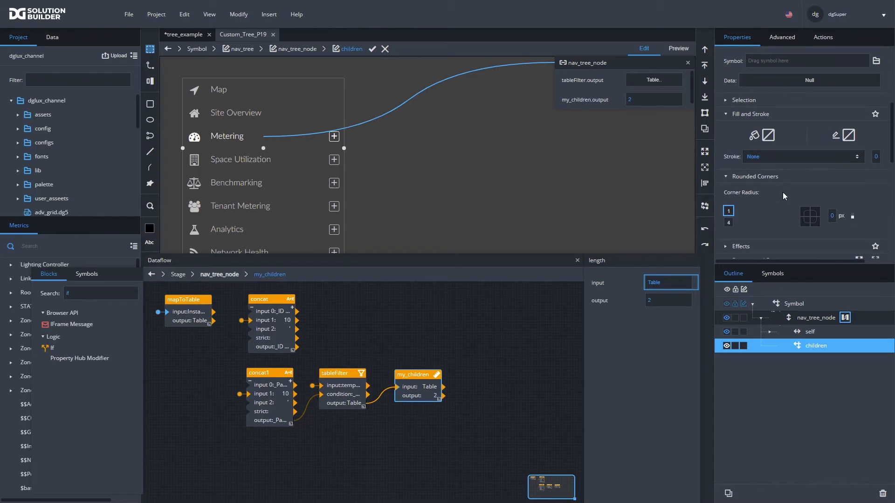
pyautogui.scroll(4, 782, 192)
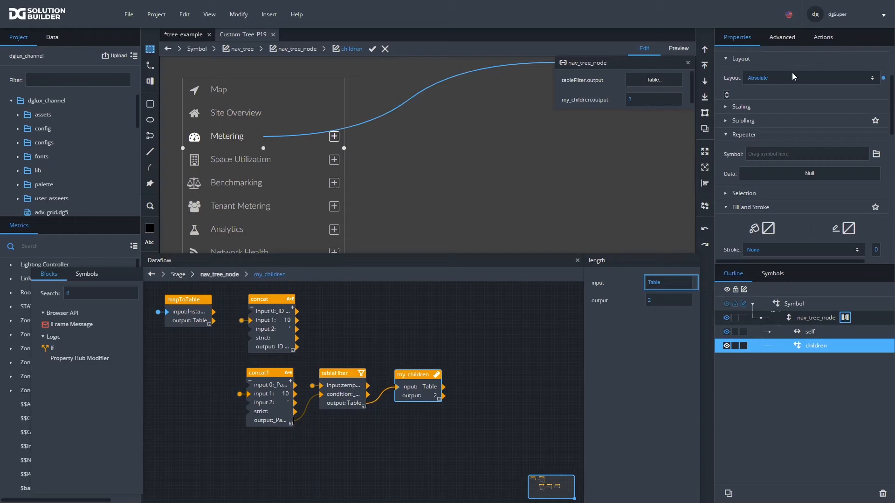
pyautogui.click(793, 77)
pyautogui.click(764, 123)
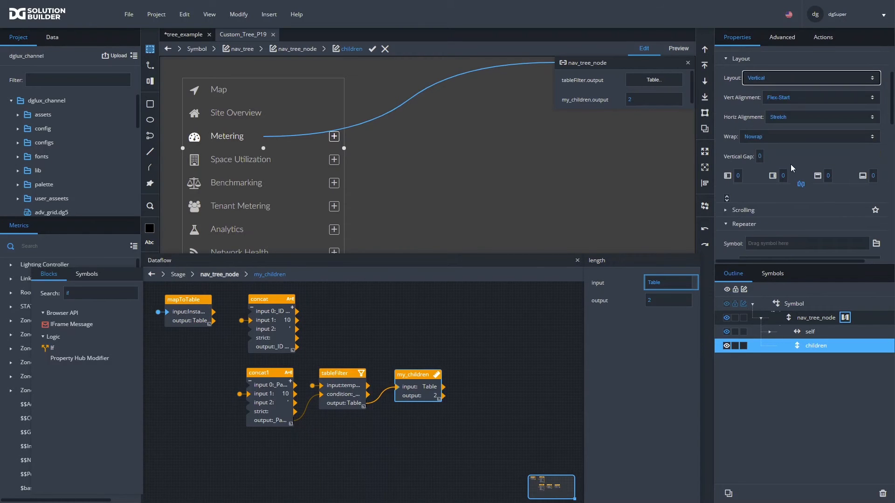
# Bind the children container's repeater data to tableFilter.output and assign the nav_tree node symbol as its repeater symbol
pyautogui.scroll(-2, 789, 172)
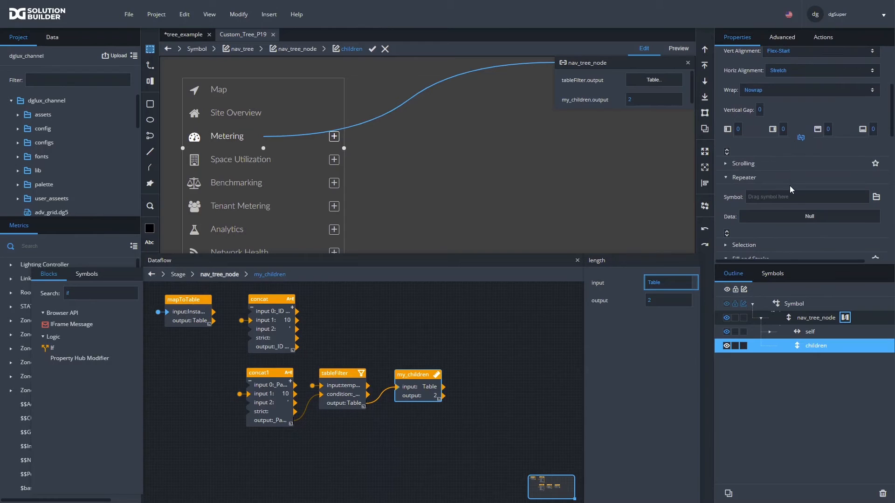
pyautogui.moveTo(690, 80); pyautogui.dragTo(762, 222)
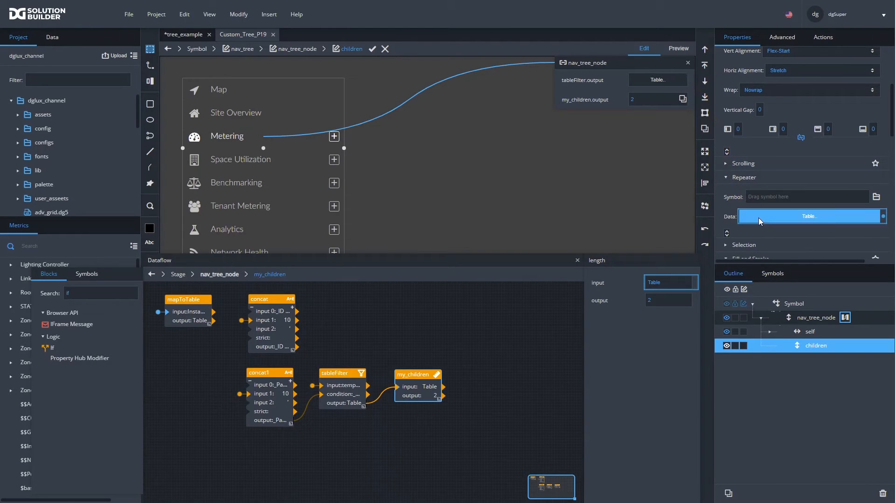
pyautogui.click(773, 280)
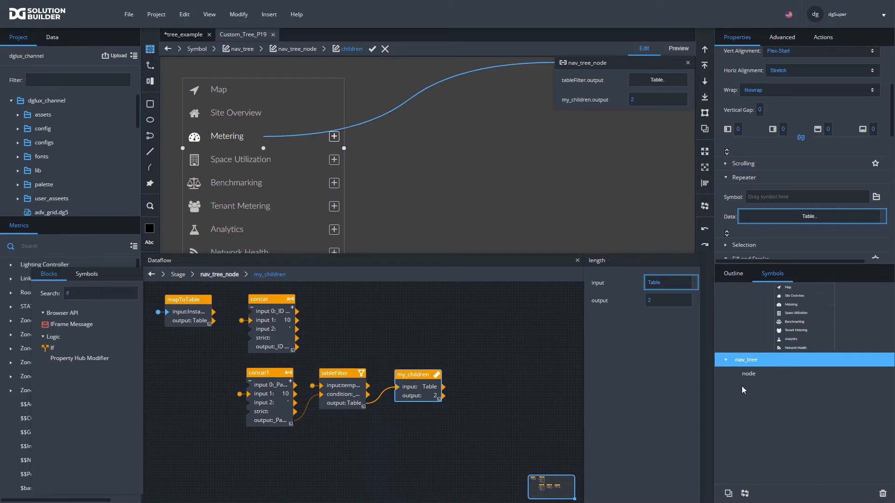
pyautogui.moveTo(748, 373); pyautogui.dragTo(775, 196)
pyautogui.click(728, 279)
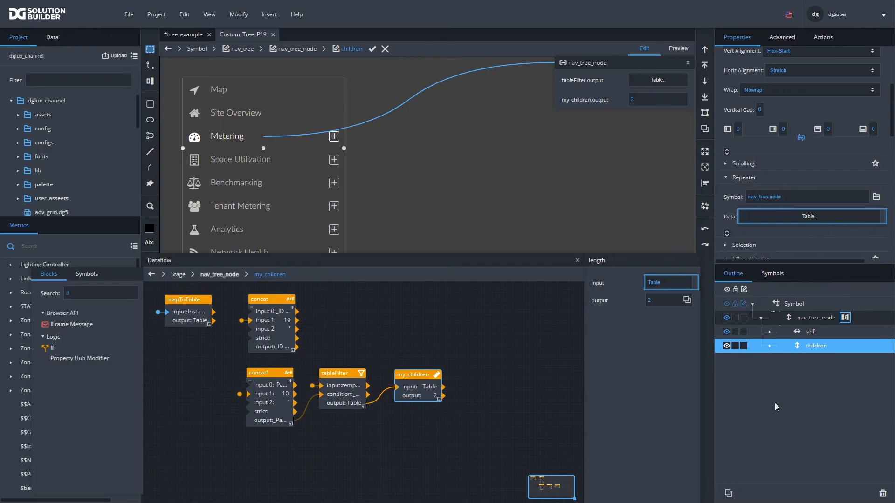
# Reset the children container's height so that it sizes to auto
pyautogui.click(804, 335)
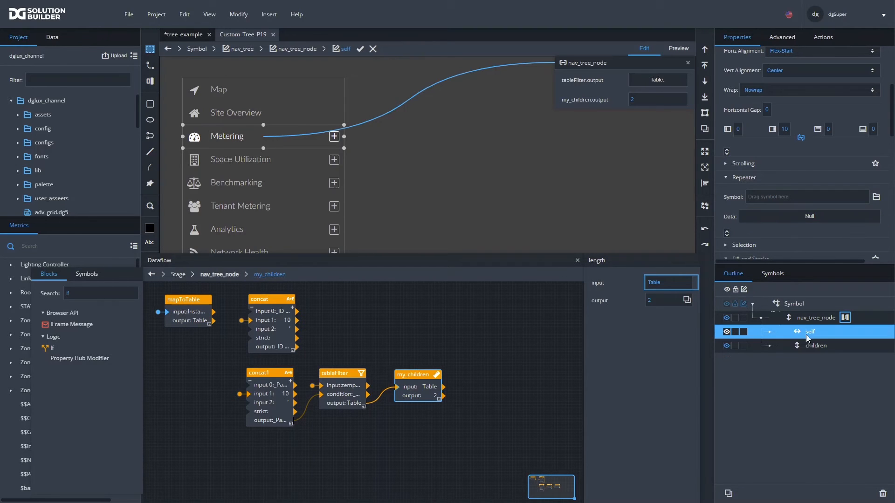
pyautogui.click(810, 345)
pyautogui.scroll(-1, 798, 232)
pyautogui.scroll(-5, 799, 232)
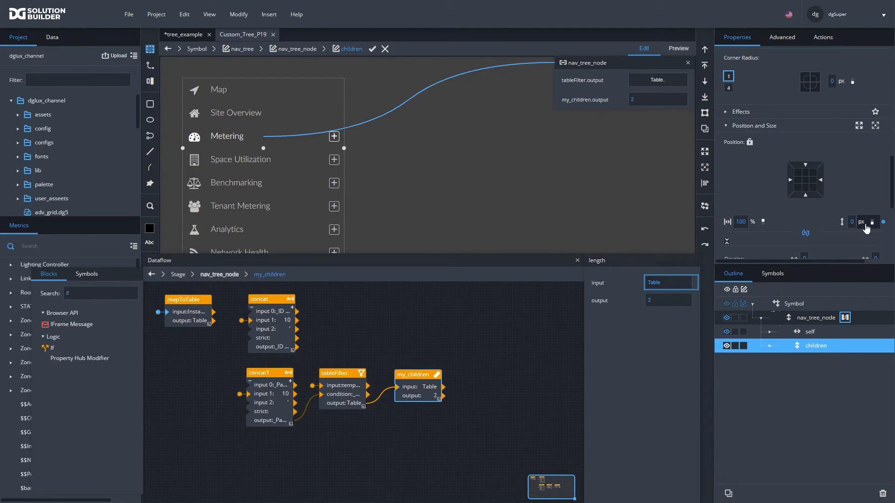
pyautogui.click(884, 223)
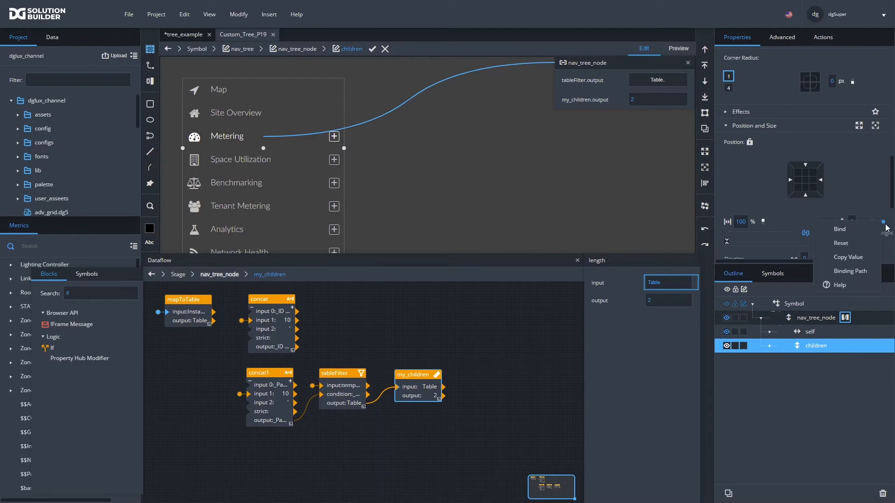
pyautogui.click(854, 247)
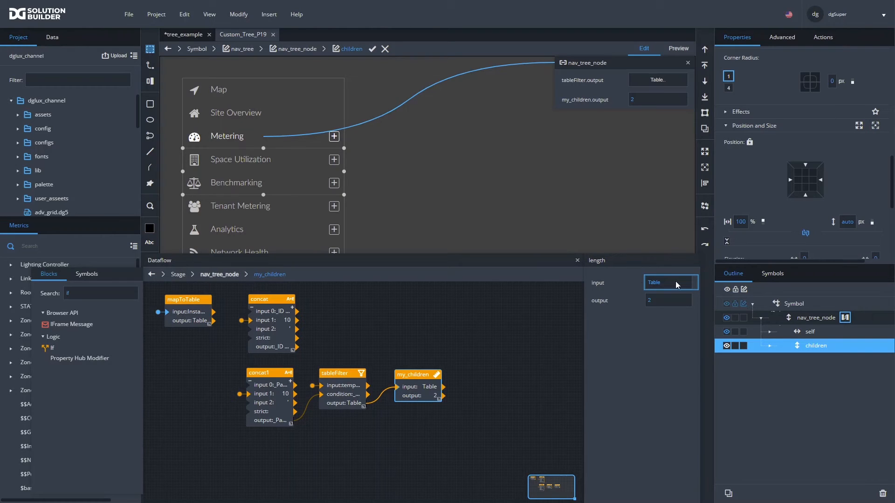
# Bind the child renderer's ID to the _ID column of the children repeater's data table and close the table
pyautogui.click(770, 346)
pyautogui.click(812, 361)
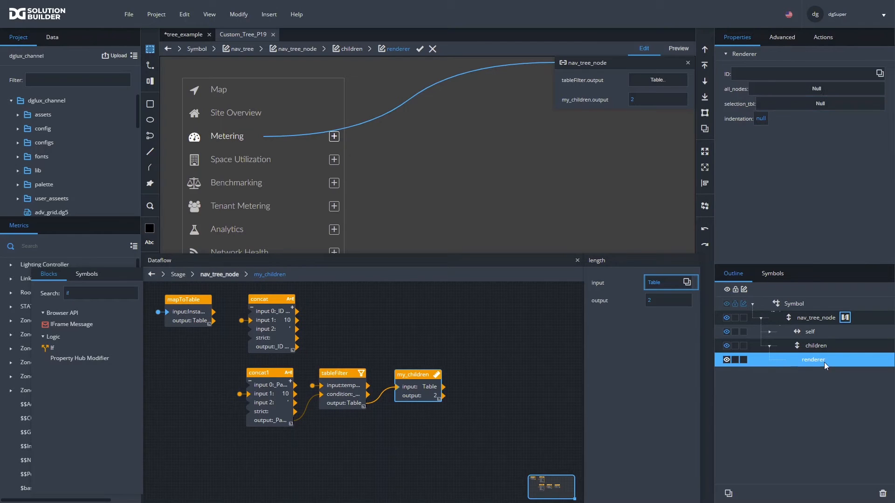
pyautogui.click(817, 345)
pyautogui.scroll(-2, 812, 192)
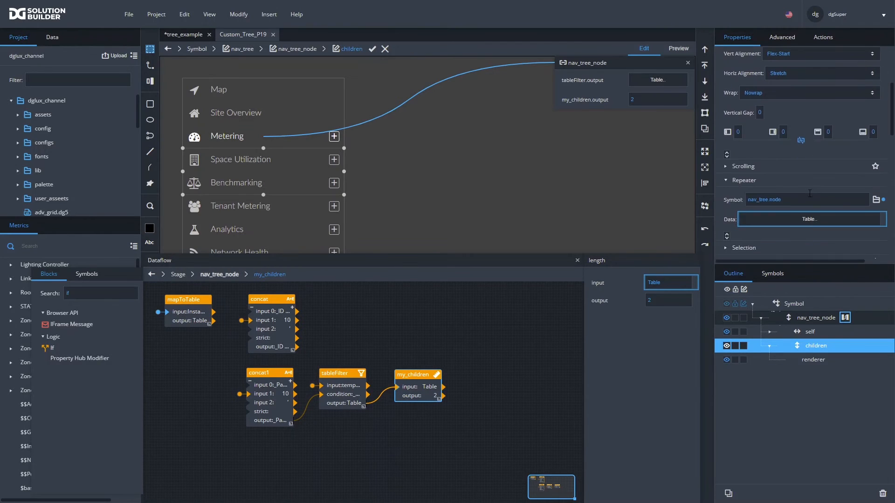
pyautogui.click(792, 219)
pyautogui.click(812, 360)
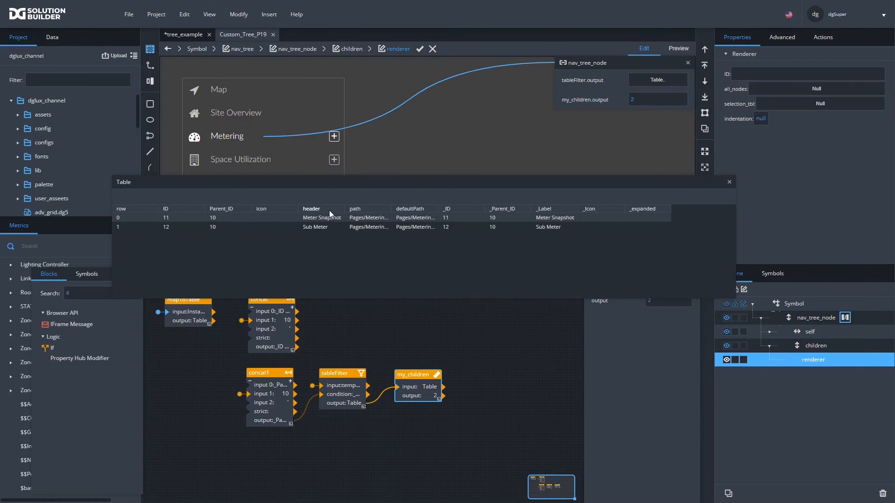
pyautogui.moveTo(446, 210); pyautogui.dragTo(782, 74)
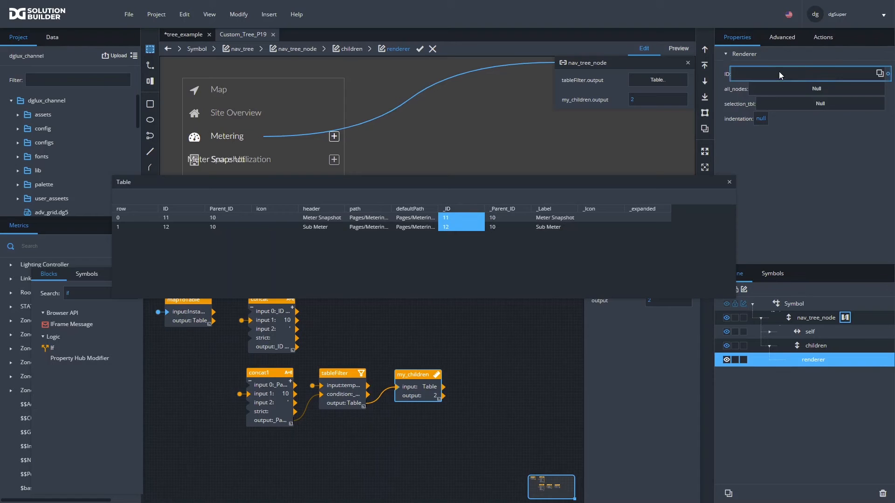
pyautogui.click(729, 182)
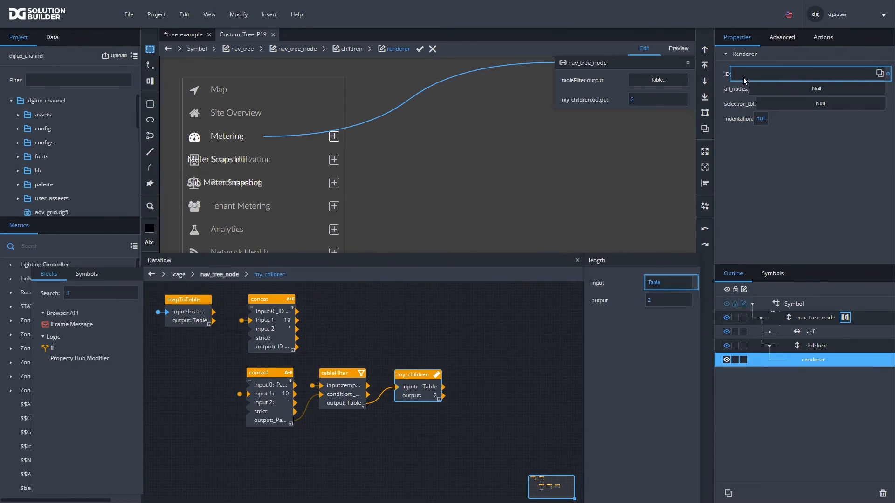
# Bind the renderer's all_nodes and indentation properties to the matching symbol parameters and close the parameter, pinned values and dataflow windows
pyautogui.click(238, 15)
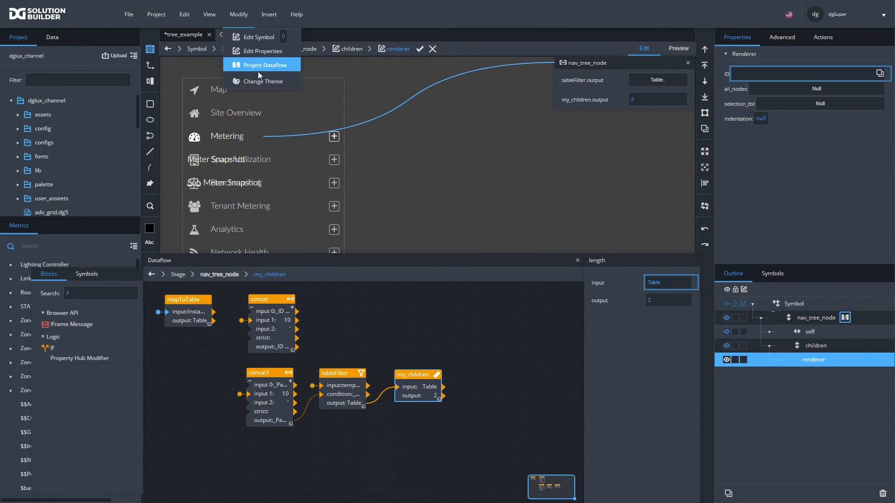
pyautogui.click(254, 46)
pyautogui.moveTo(625, 138); pyautogui.dragTo(431, 136)
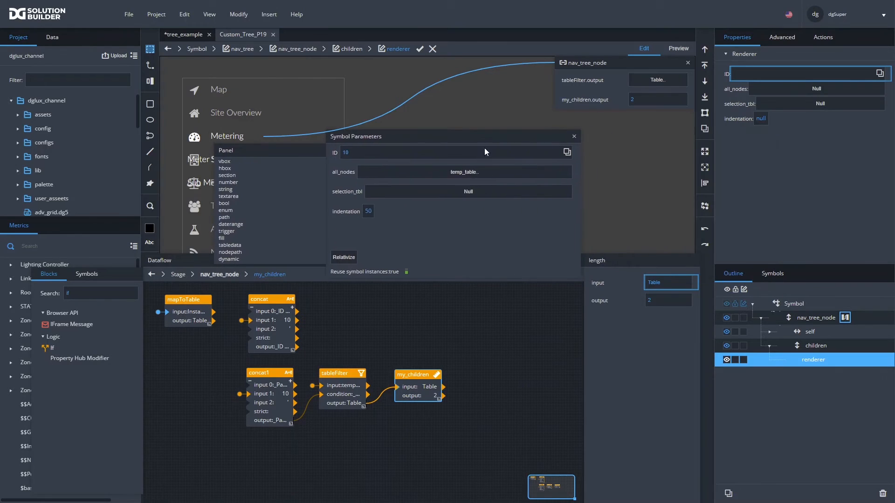
pyautogui.moveTo(575, 173); pyautogui.dragTo(768, 92)
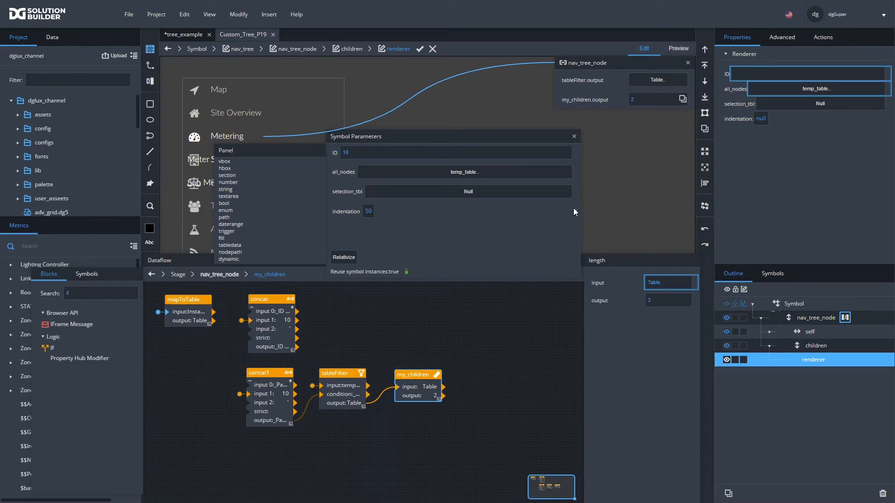
pyautogui.moveTo(575, 211); pyautogui.dragTo(761, 121)
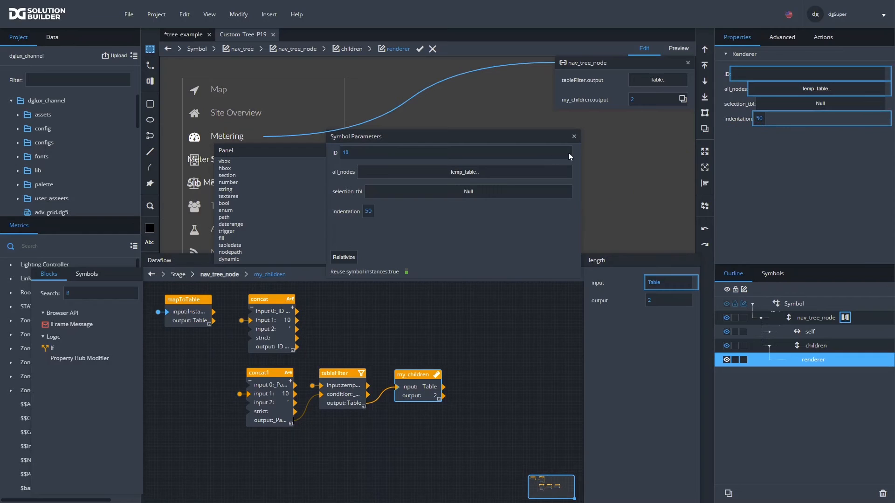
pyautogui.click(688, 62)
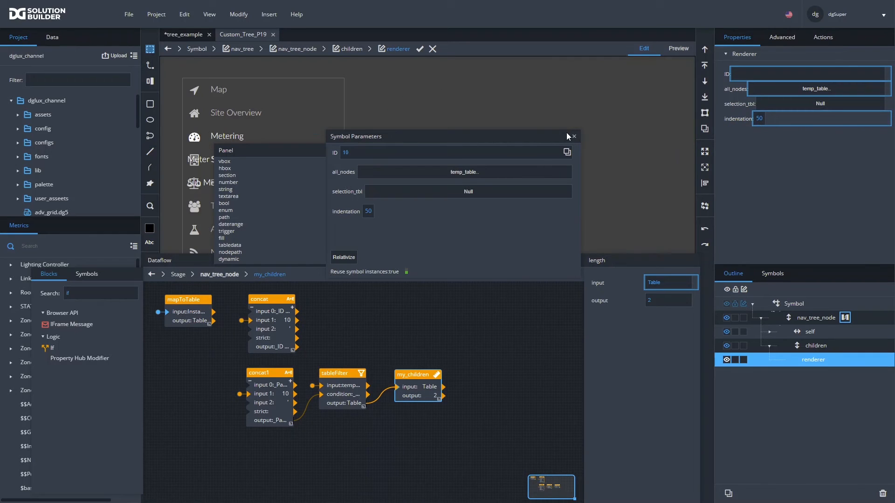
pyautogui.click(575, 137)
pyautogui.click(576, 262)
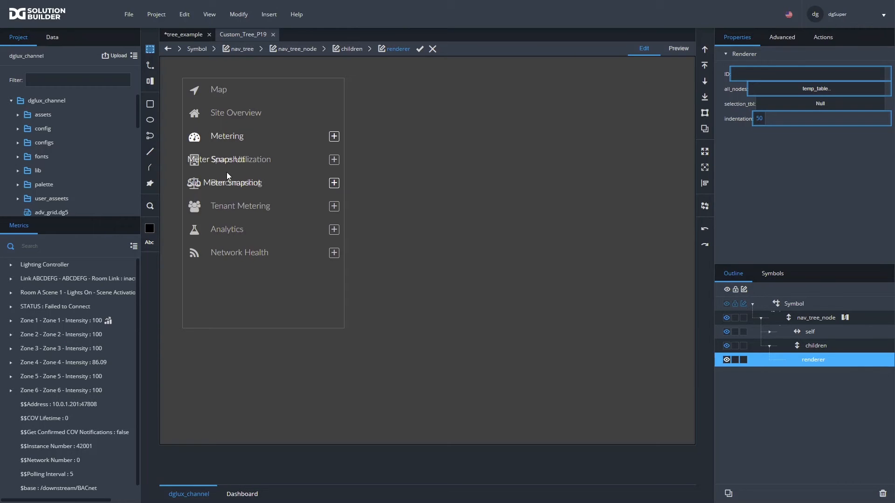
# Finish editing the node, return to nav_tree, and check the tree in preview before going back to edit mode
pyautogui.click(770, 347)
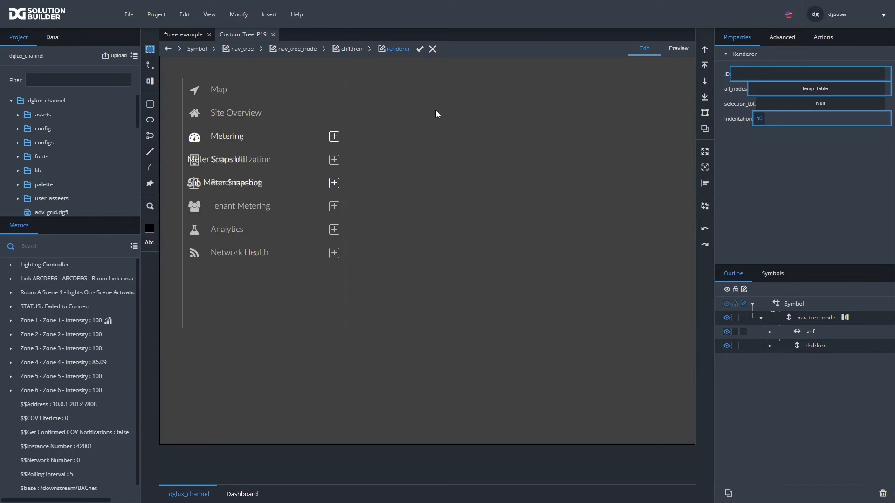
pyautogui.click(419, 49)
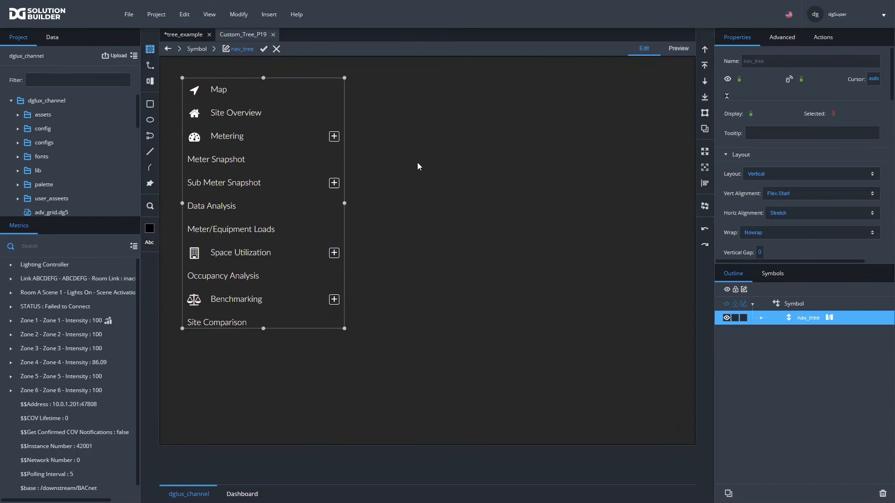
pyautogui.click(675, 54)
pyautogui.click(643, 49)
# Reopen the Metering node for editing, select its nav_tree_node, and open that node's dataflow
pyautogui.doubleClick(238, 139)
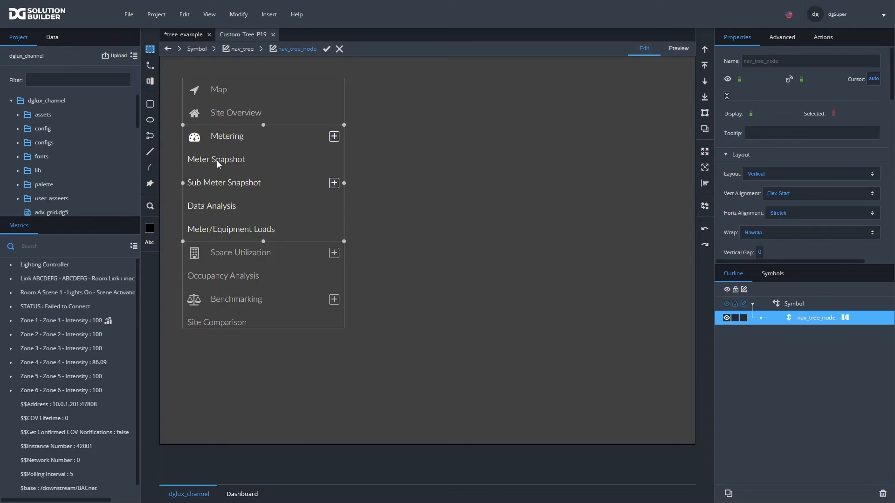
pyautogui.doubleClick(223, 136)
pyautogui.doubleClick(223, 136)
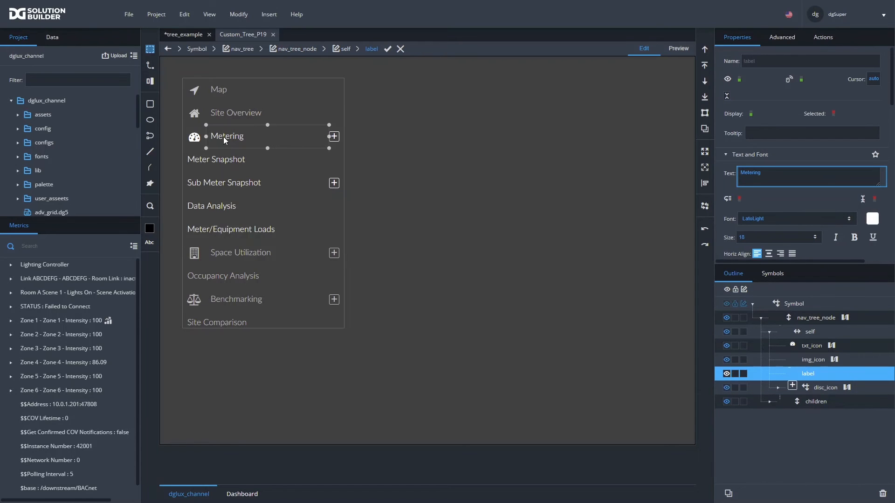
pyautogui.click(770, 332)
pyautogui.click(806, 319)
pyautogui.click(845, 318)
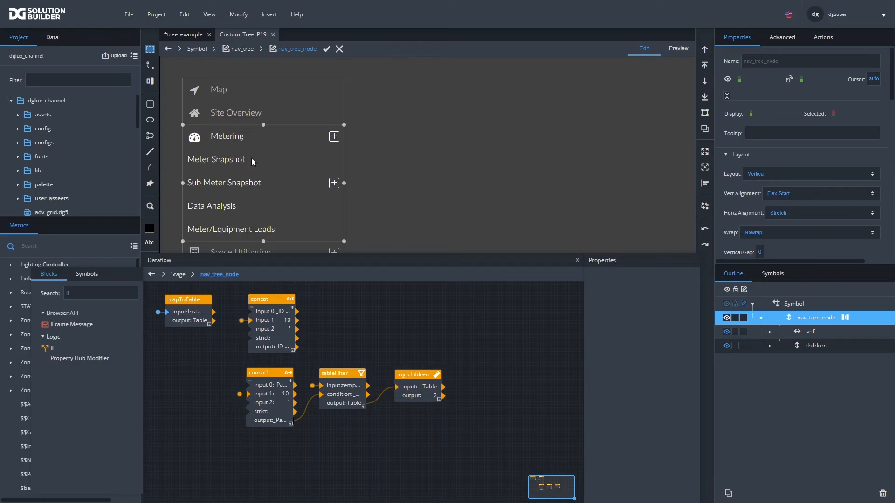
# Bind the children container's left padding to the symbol's indentation parameter
pyautogui.click(815, 348)
pyautogui.click(769, 346)
pyautogui.scroll(-3, 769, 186)
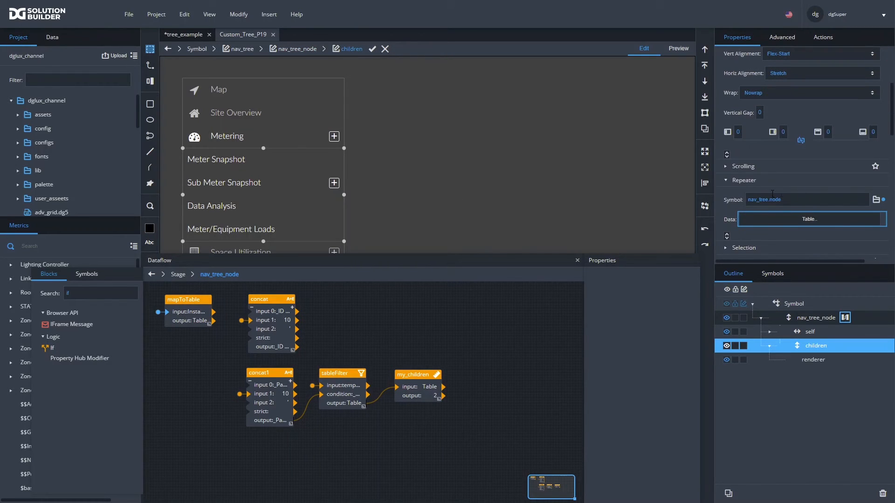
pyautogui.scroll(1, 748, 214)
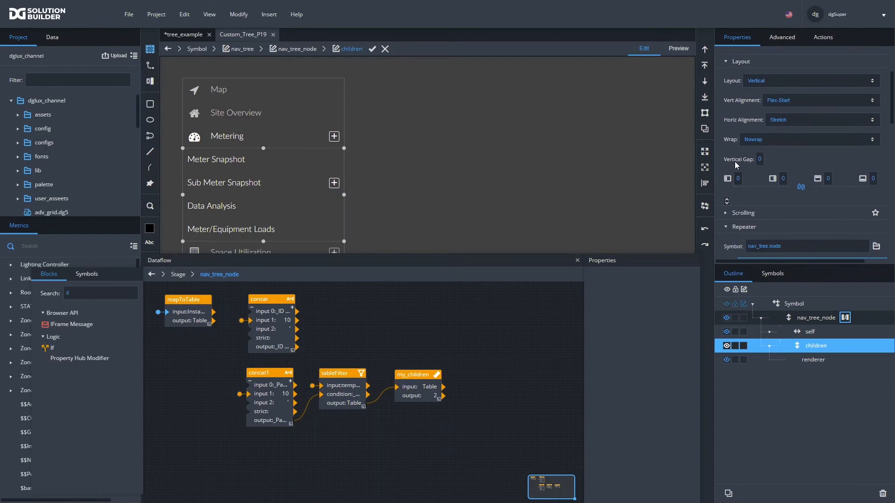
pyautogui.click(238, 14)
pyautogui.click(262, 81)
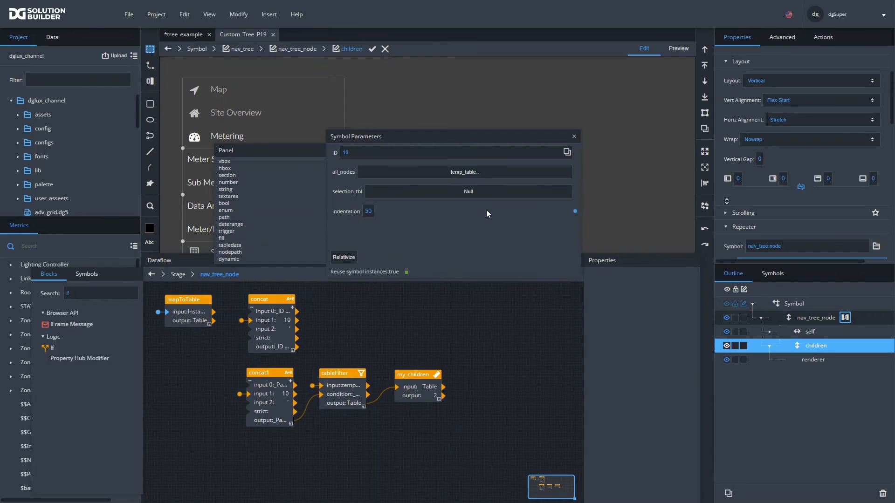
pyautogui.moveTo(575, 213); pyautogui.dragTo(742, 182)
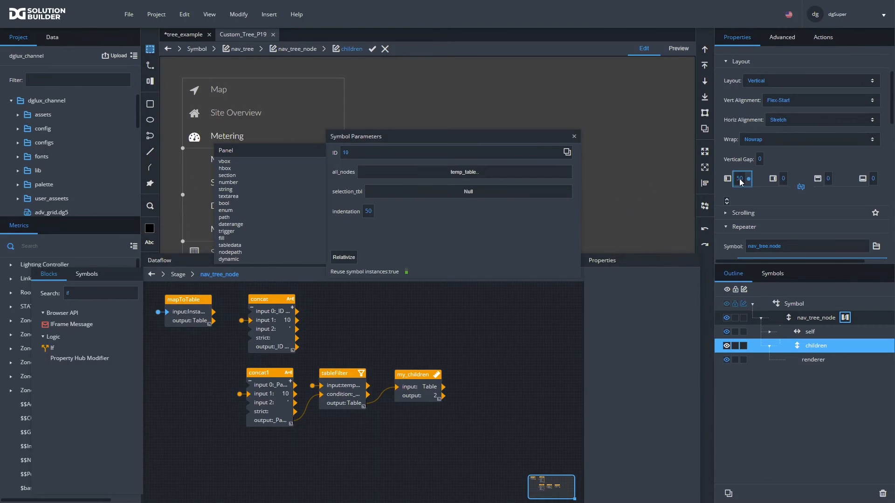
# Close the Symbol Parameters and dataflow windows, then expand self in the outline and select disc_icon
pyautogui.click(574, 136)
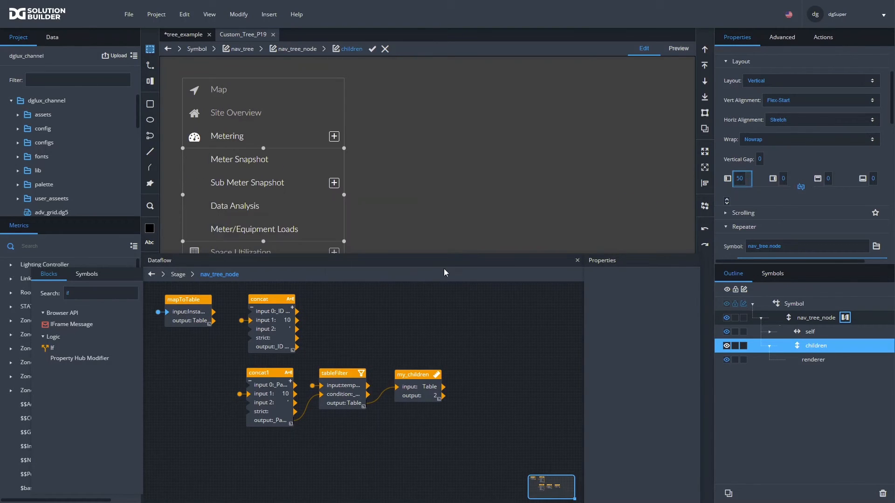
pyautogui.click(577, 261)
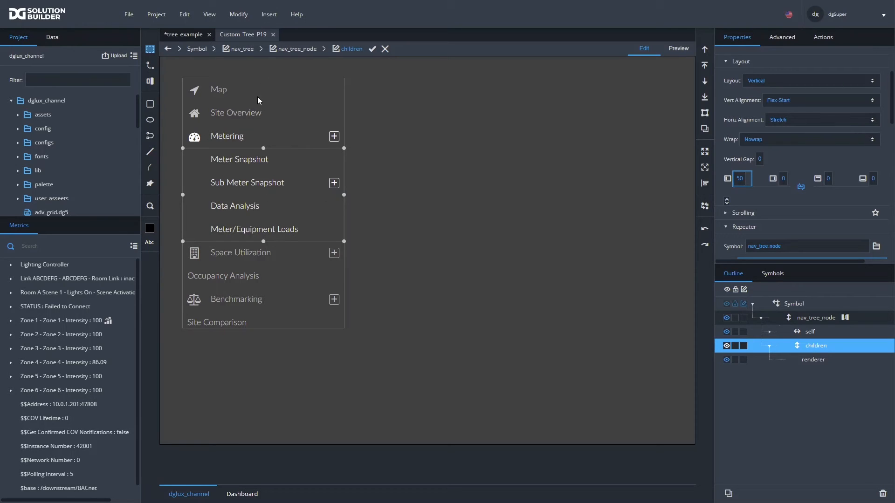
pyautogui.click(769, 332)
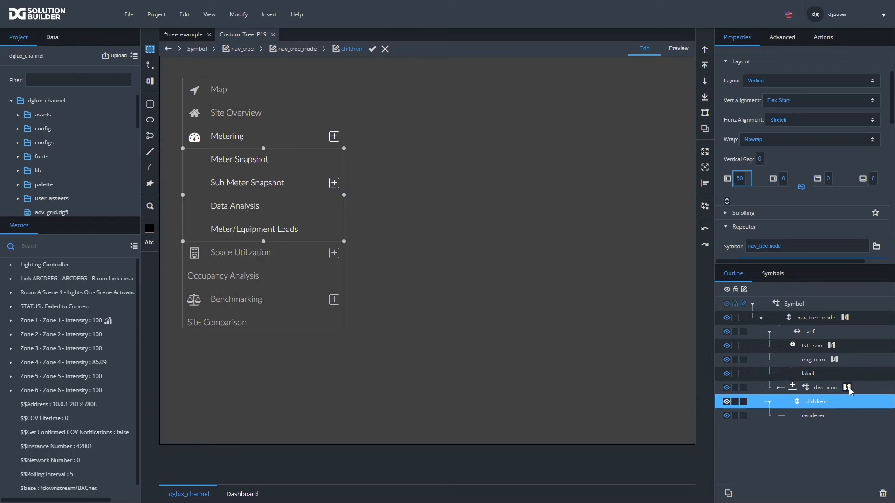
pyautogui.click(818, 388)
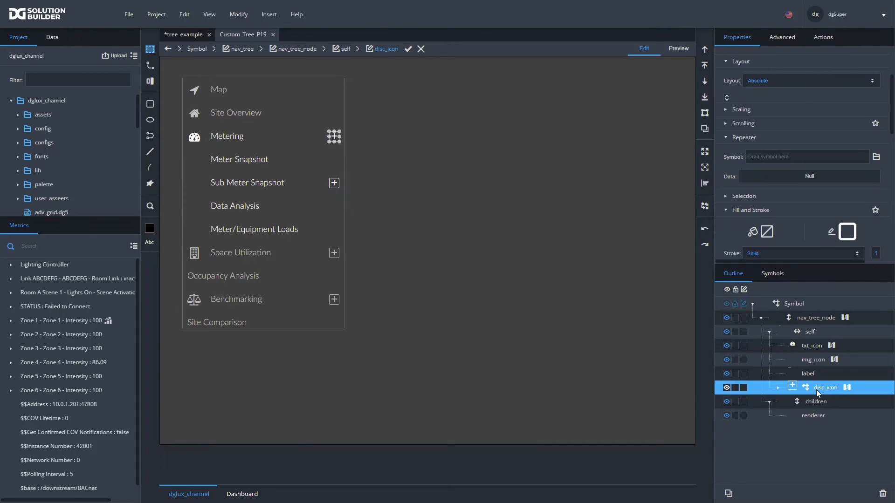
# Open nav_tree_node's dataflow and show mapToTable's output table in a shrunken window moved clear of the dataflow
pyautogui.click(847, 318)
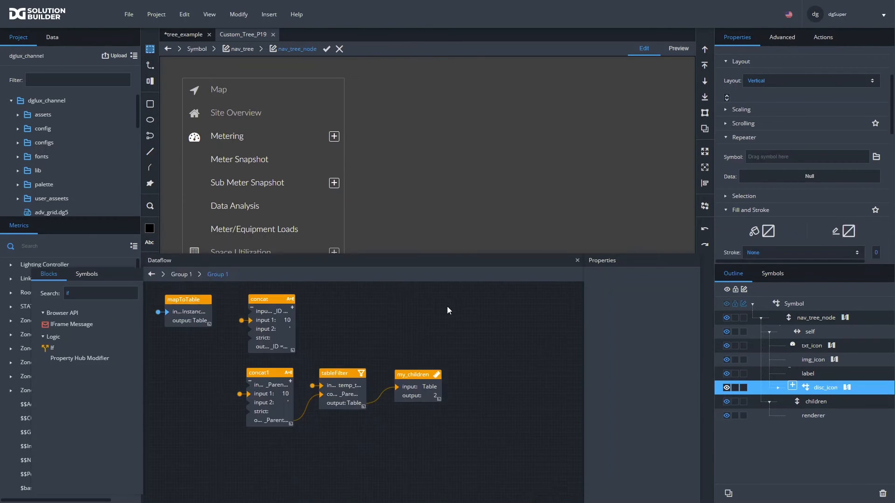
pyautogui.click(186, 322)
pyautogui.click(677, 299)
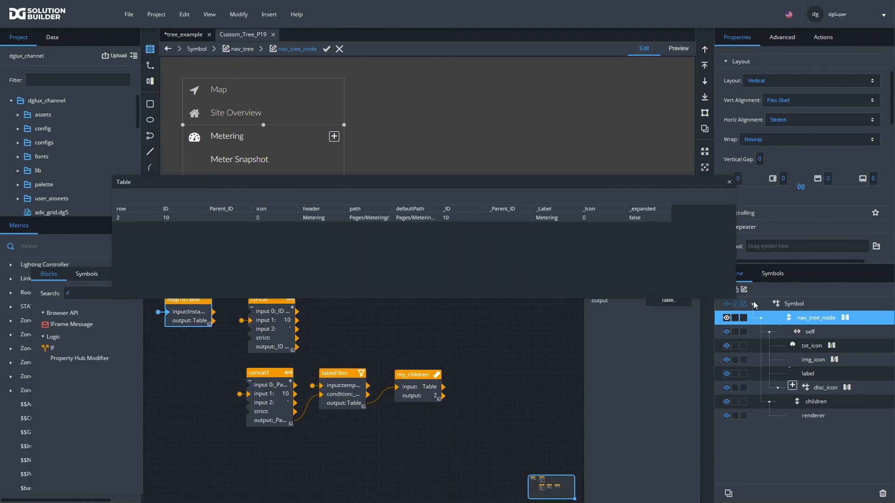
pyautogui.moveTo(734, 297); pyautogui.dragTo(689, 225)
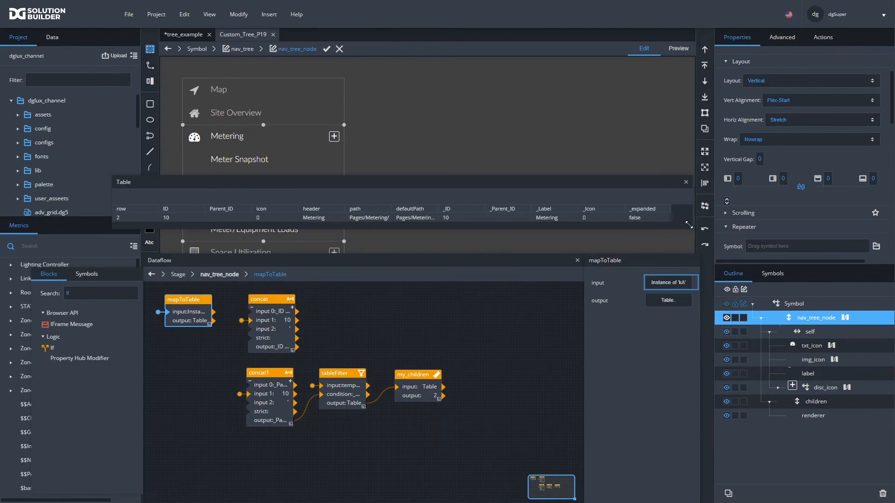
pyautogui.moveTo(602, 189); pyautogui.dragTo(645, 107)
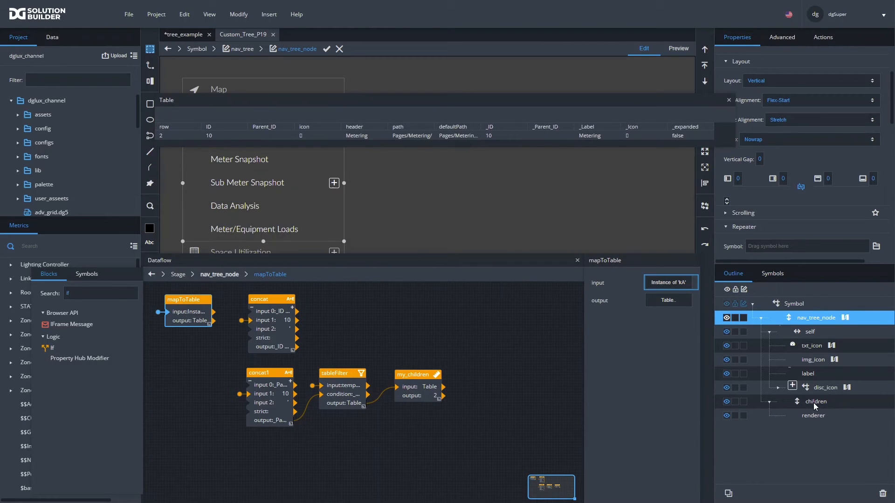
# Pin the tableFilter block's output so it stays available outside the nav_tree_node dataflow
pyautogui.click(326, 387)
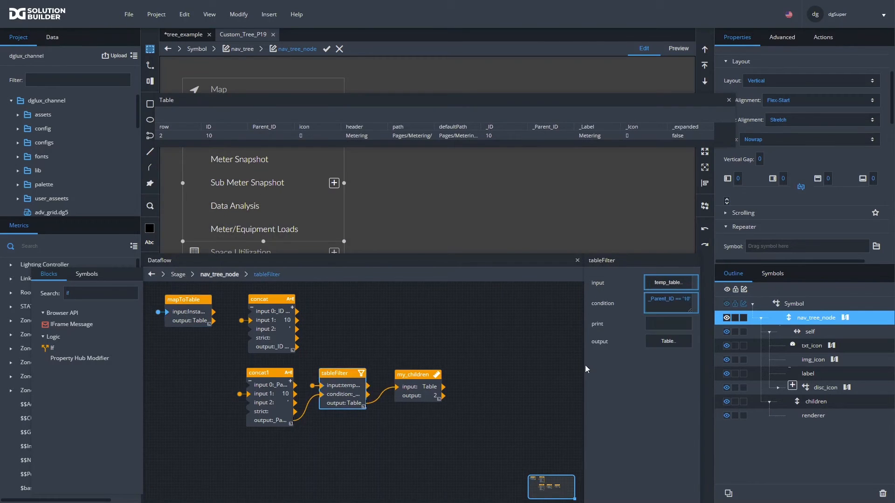
pyautogui.click(696, 343)
pyautogui.click(696, 343)
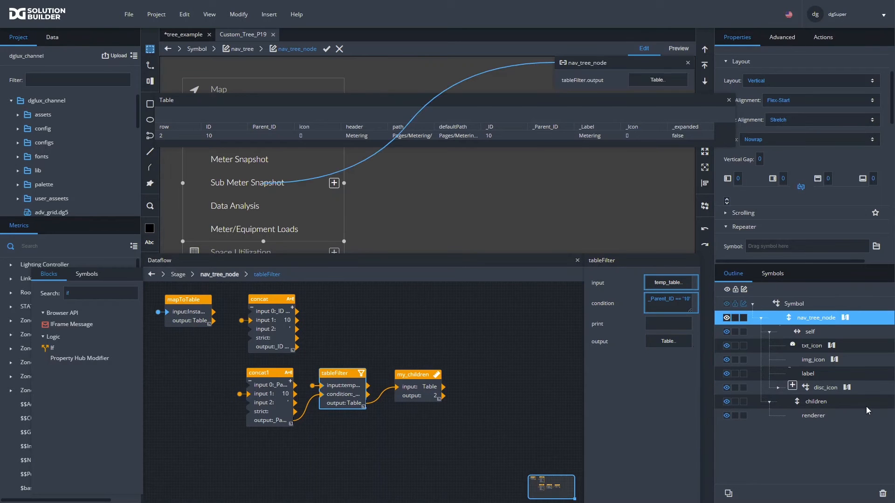
# Open the children container's dataflow and add an If block to it
pyautogui.click(823, 403)
pyautogui.rightClick(823, 403)
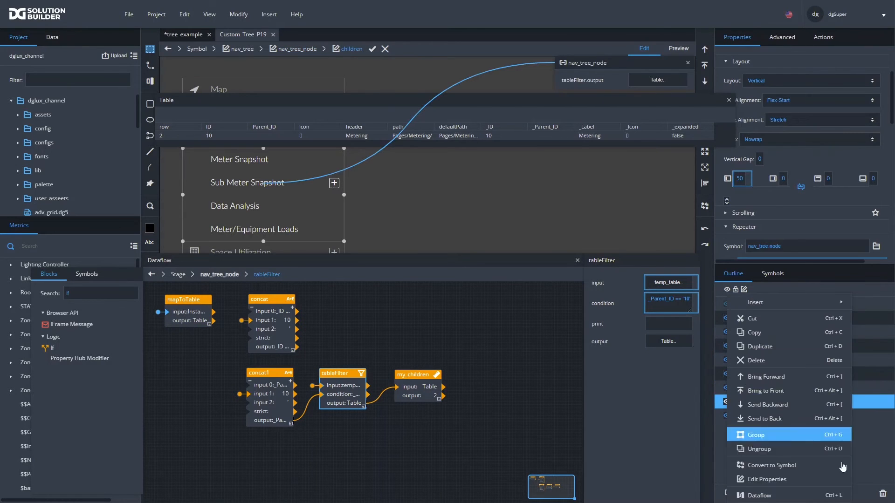
pyautogui.click(798, 495)
pyautogui.moveTo(52, 349); pyautogui.dragTo(171, 296)
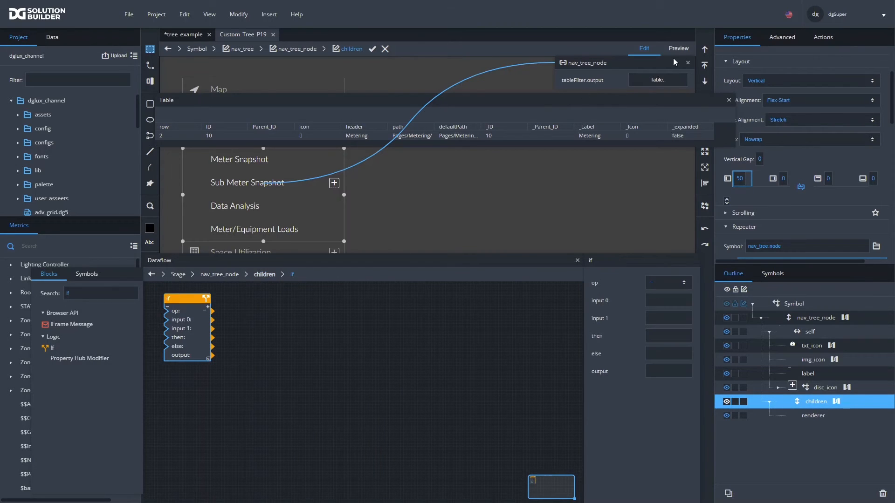
# Bind the If block's input 0 to the table's _expanded value, set input 1 to true, and bind then to the pinned tableFilter output
pyautogui.moveTo(681, 142); pyautogui.dragTo(670, 302)
pyautogui.click(662, 319)
pyautogui.write('true')
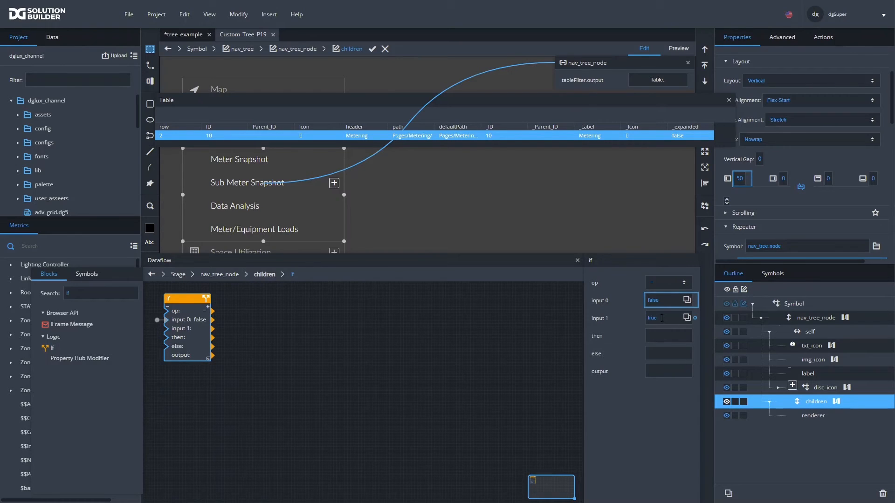
pyautogui.moveTo(689, 82)
pyautogui.moveTo(683, 80); pyautogui.dragTo(659, 341)
# Search the blocks for "tab", add a Table block below the If block, and name it blank
pyautogui.click(72, 292)
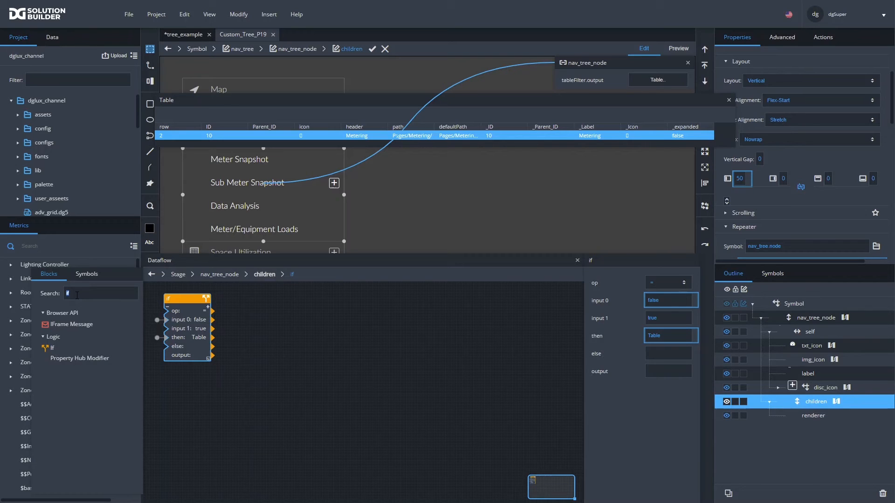
pyautogui.write('blan')
pyautogui.press('BackSpace')
pyautogui.press('BackSpace')
pyautogui.press('BackSpace')
pyautogui.press('BackSpace')
pyautogui.write('tab')
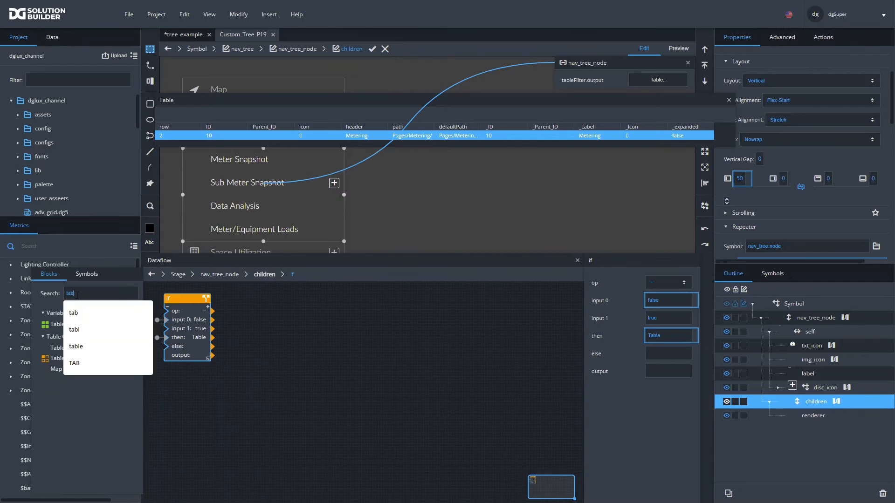
pyautogui.moveTo(56, 325); pyautogui.dragTo(171, 379)
pyautogui.write('blank')
pyautogui.press('Return')
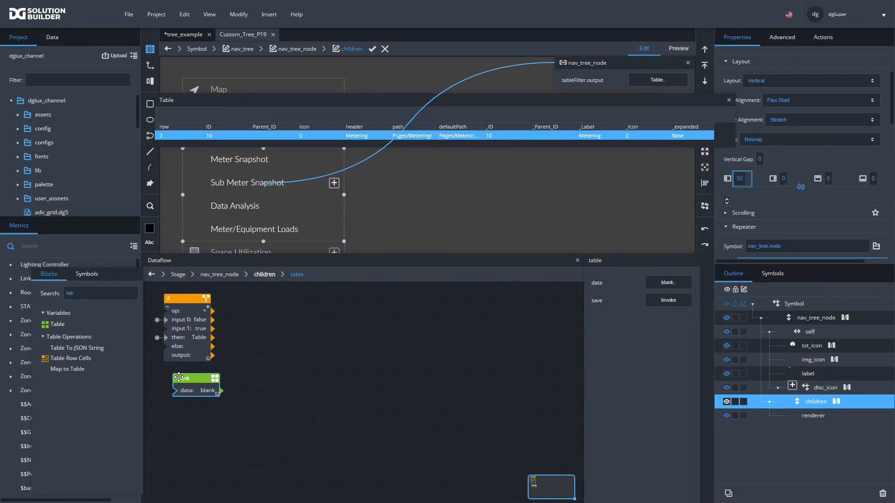
# Load the pinned tableFilter output into the blank table's data and invoke its save
pyautogui.moveTo(686, 84)
pyautogui.moveTo(686, 84); pyautogui.dragTo(669, 283)
pyautogui.click(670, 301)
# Open the blank table's data and delete both of its rows
pyautogui.click(670, 285)
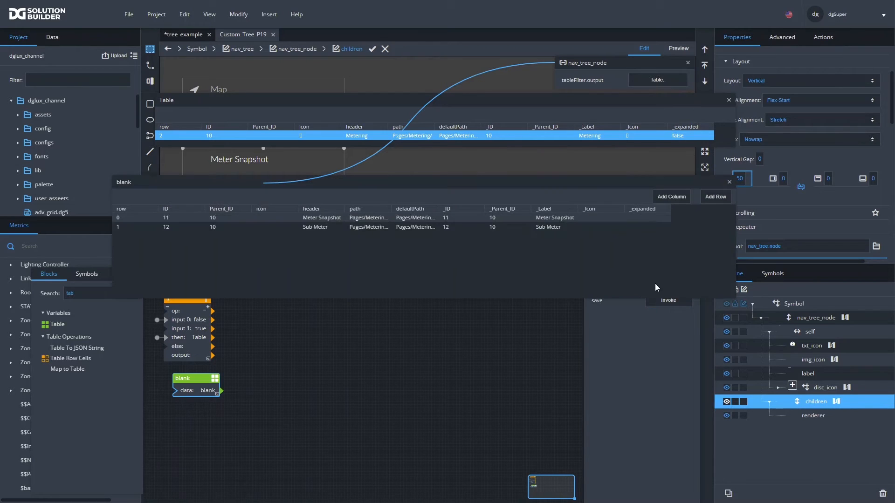
pyautogui.rightClick(463, 227)
pyautogui.click(473, 261)
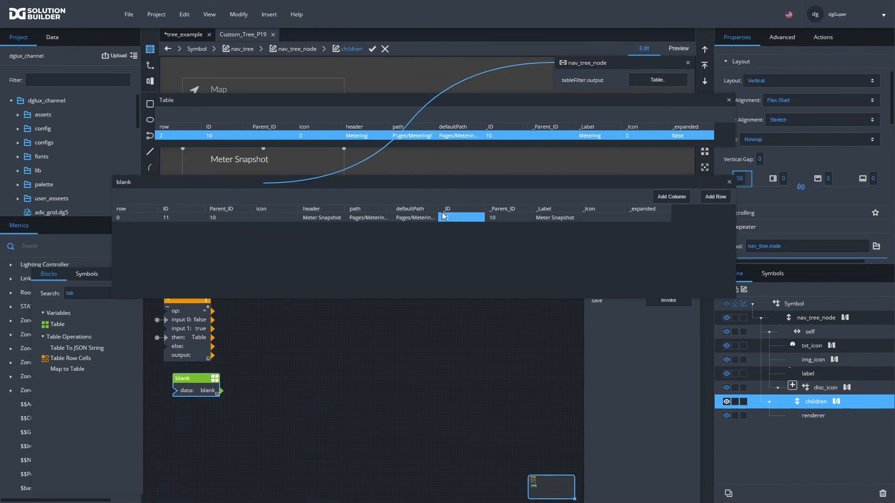
pyautogui.rightClick(444, 217)
pyautogui.click(460, 252)
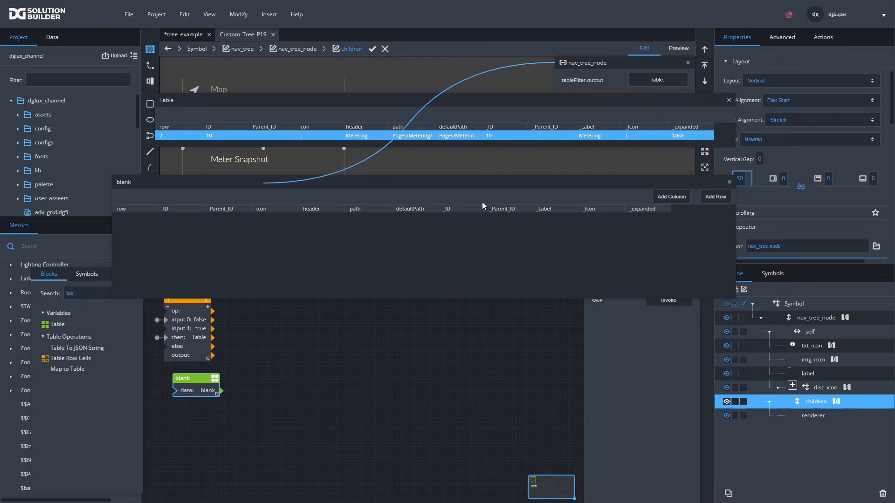
# Delete the ID, Parent_ID, icon, header, path and defaultPath columns from the blank table, keeping the underscore-prefixed ones, and close it
pyautogui.rightClick(170, 208)
pyautogui.click(185, 245)
pyautogui.rightClick(174, 209)
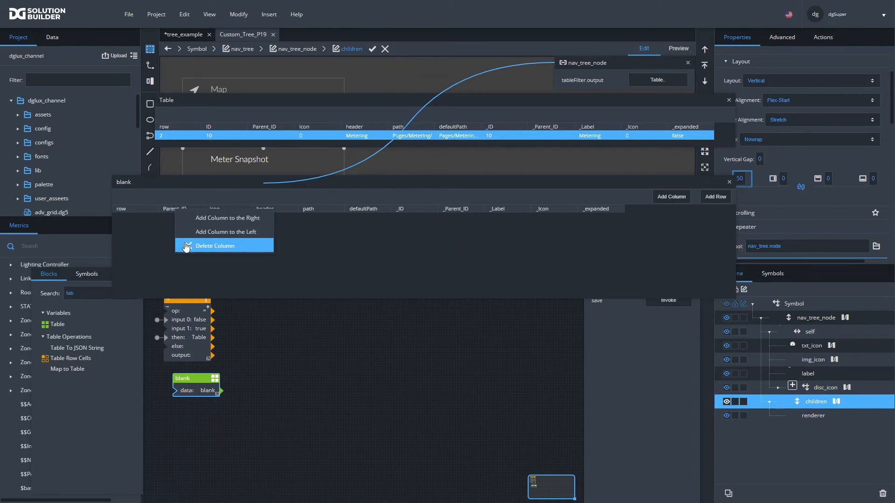
pyautogui.click(186, 246)
pyautogui.rightClick(174, 211)
pyautogui.click(183, 246)
pyautogui.rightClick(174, 208)
pyautogui.click(184, 245)
pyautogui.rightClick(173, 206)
pyautogui.click(163, 206)
pyautogui.rightClick(163, 206)
pyautogui.click(175, 245)
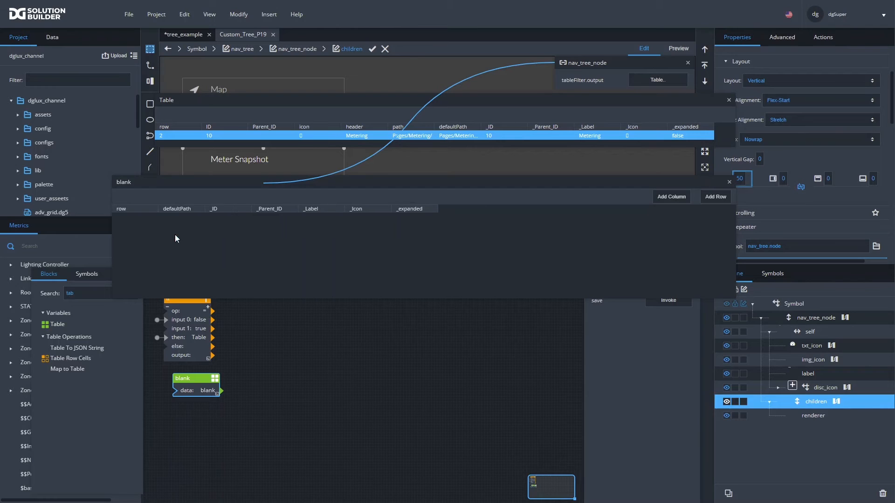
pyautogui.rightClick(178, 208)
pyautogui.click(184, 246)
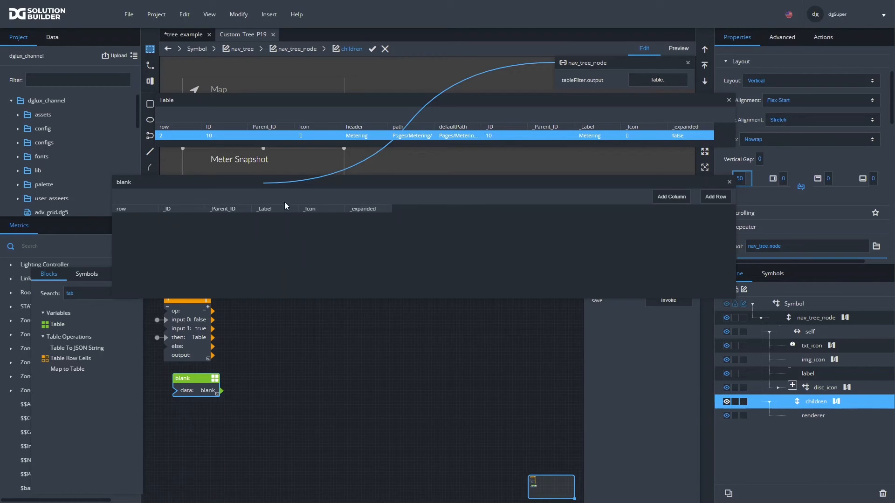
pyautogui.click(730, 183)
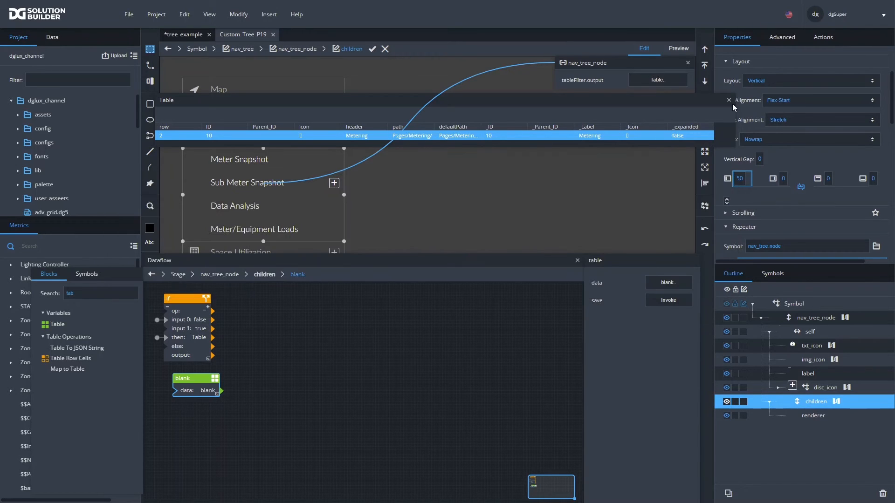
# Connect the blank table to the If block's else input and bind the If output to the children container's repeater data
pyautogui.moveTo(221, 391); pyautogui.dragTo(166, 348)
pyautogui.moveTo(194, 376); pyautogui.dragTo(185, 369)
pyautogui.scroll(-2, 783, 211)
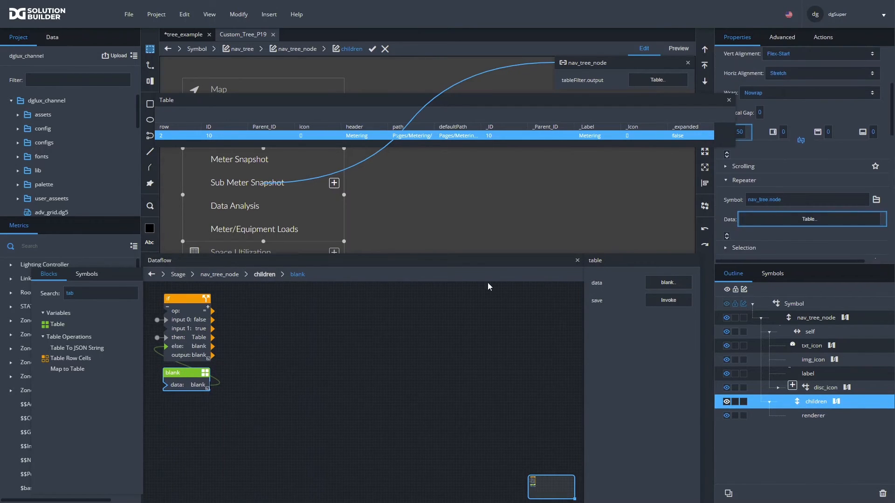
pyautogui.moveTo(205, 358); pyautogui.dragTo(806, 219)
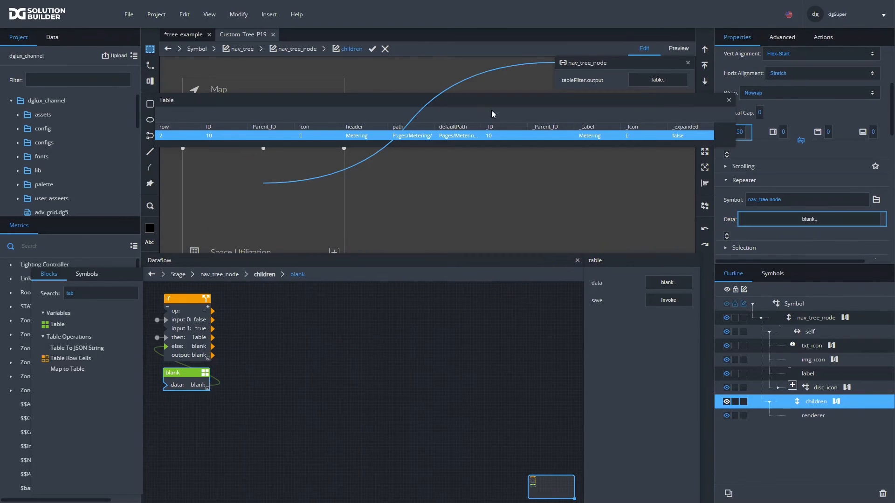
pyautogui.click(372, 49)
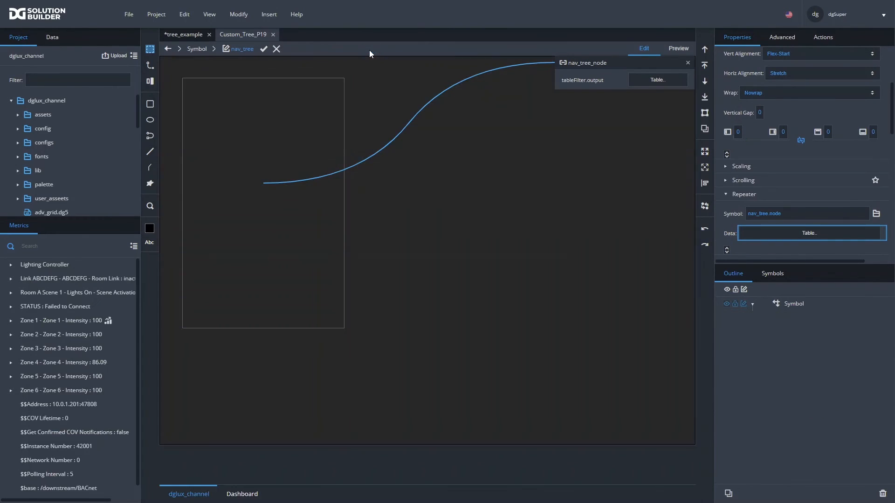
# Preview the tree and test expanding and collapsing the Metering, Sub Meter Snapshot and Space Utilization nodes
pyautogui.click(681, 46)
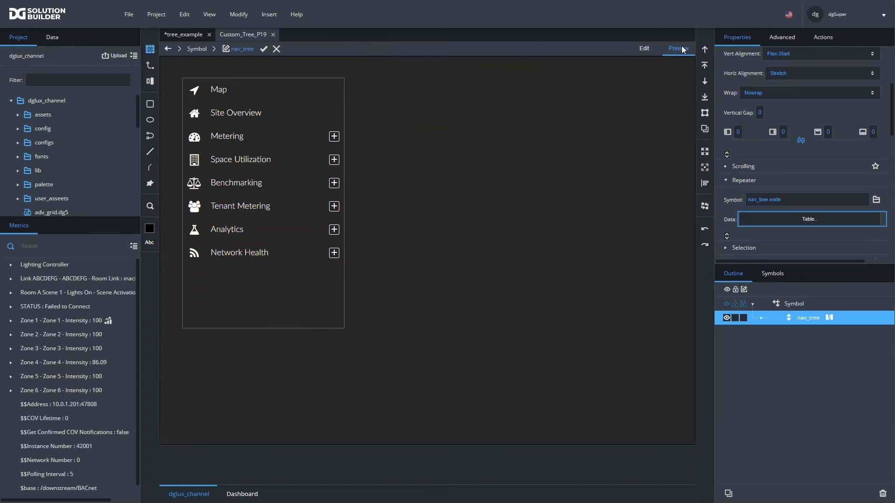
pyautogui.click(334, 137)
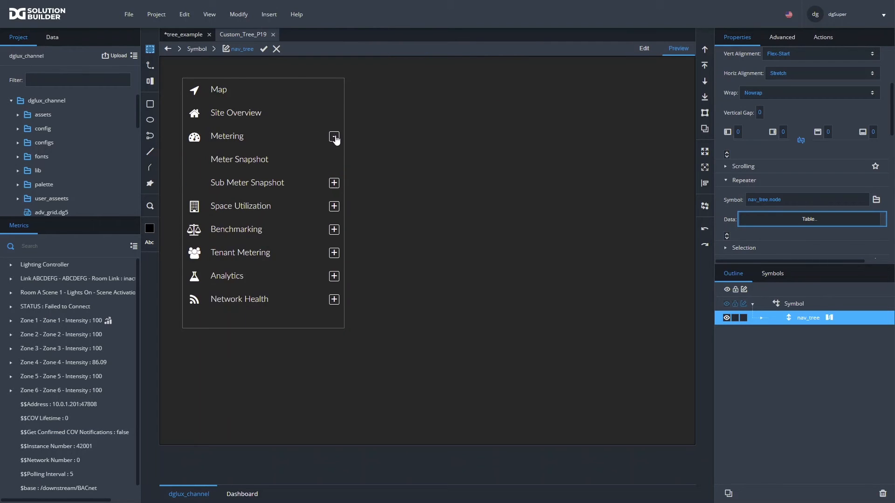
pyautogui.click(334, 183)
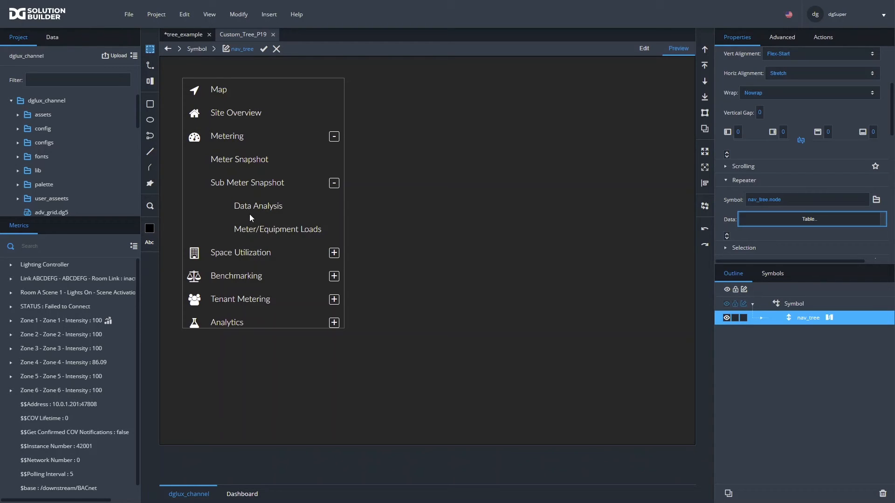
pyautogui.click(333, 254)
pyautogui.click(333, 254)
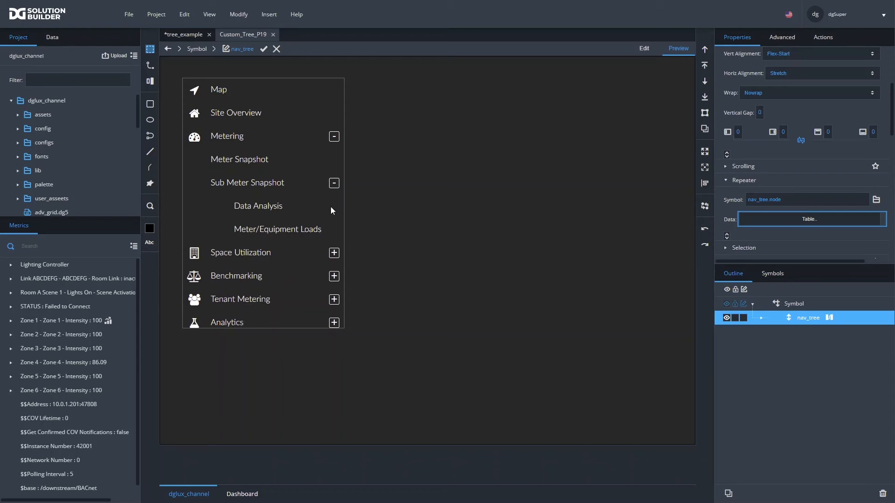
pyautogui.click(334, 184)
pyautogui.click(334, 139)
pyautogui.click(333, 137)
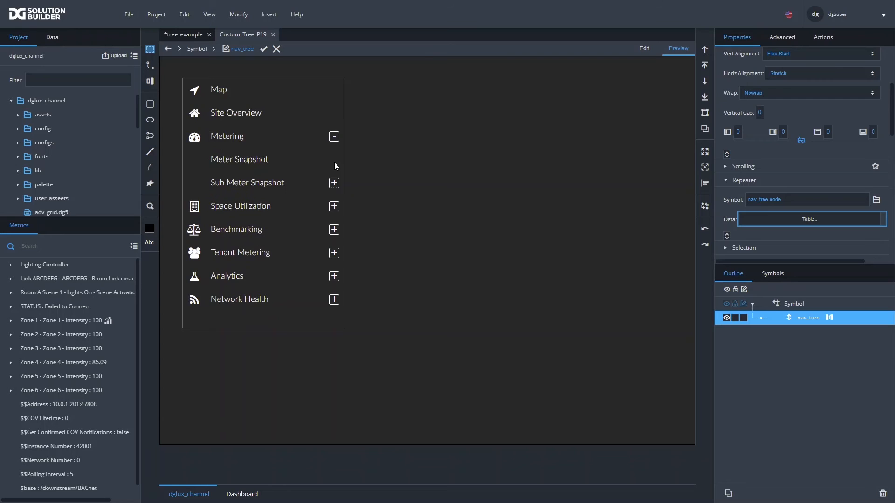
pyautogui.click(332, 184)
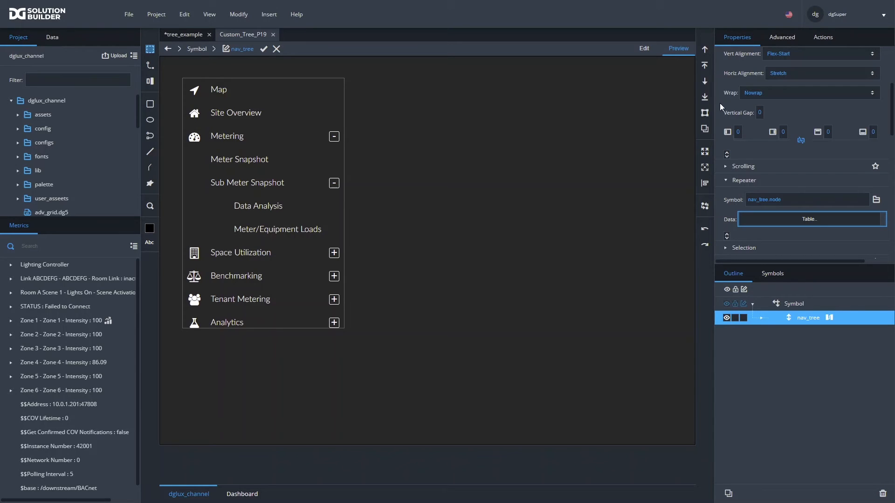
# Return to edit mode, close the nav_tree_node binding card and inspect the symbol parameters with the config section expanded
pyautogui.click(643, 48)
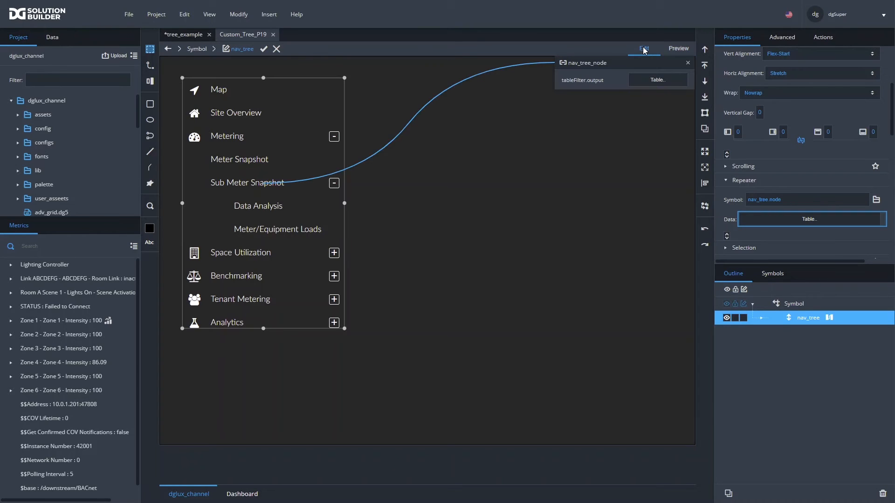
pyautogui.click(688, 64)
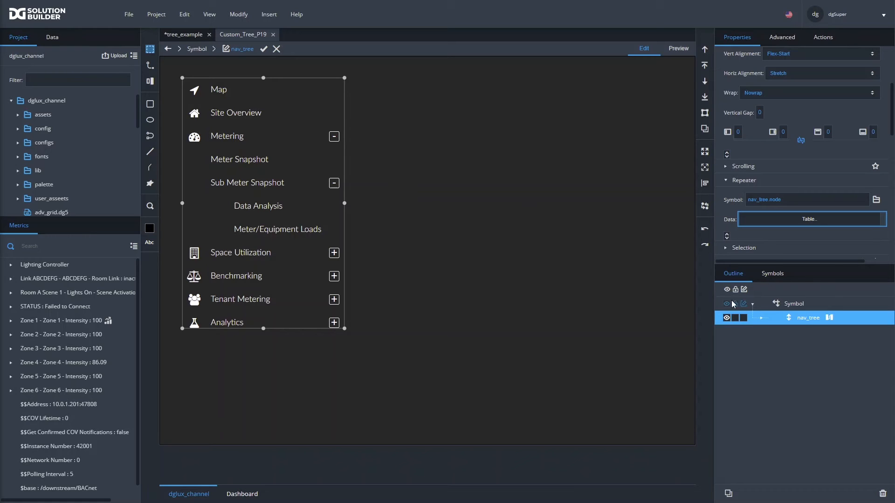
pyautogui.click(760, 318)
pyautogui.click(239, 14)
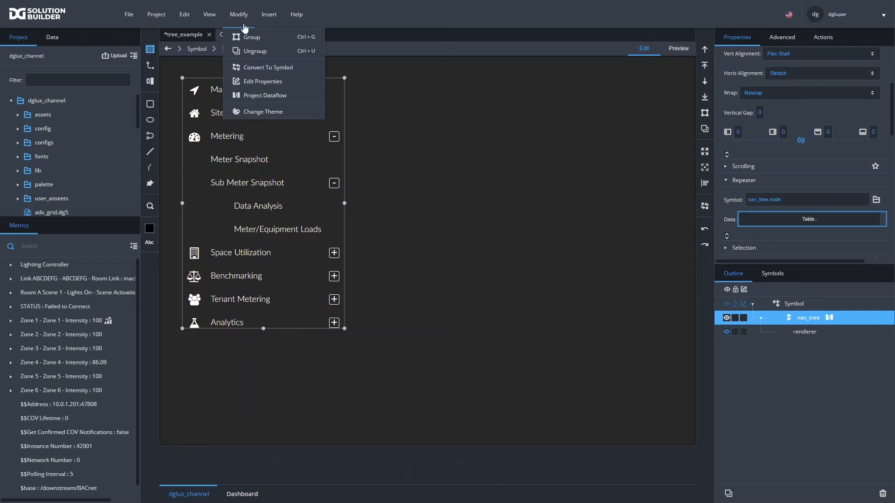
pyautogui.click(254, 80)
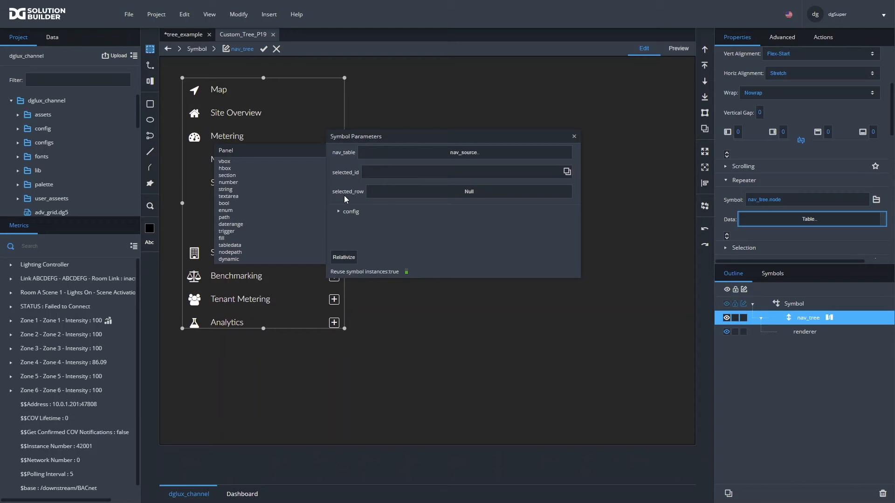
pyautogui.click(340, 211)
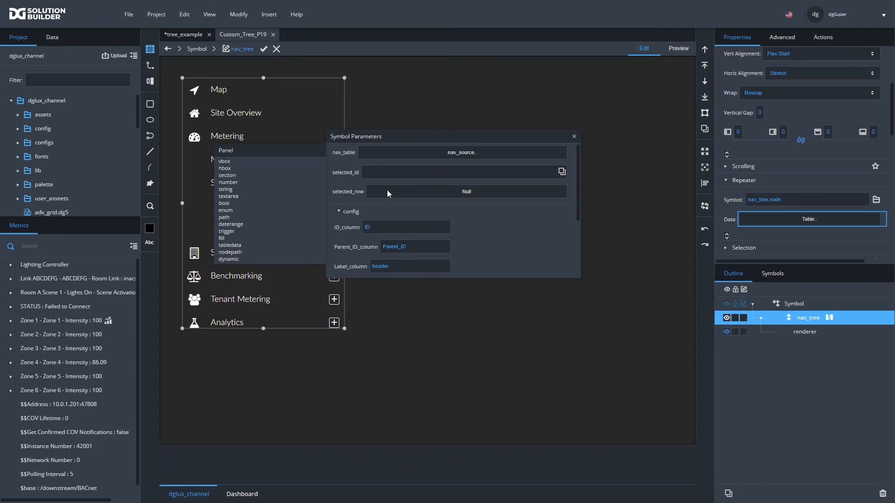
# Open the nav_tree dataflow and show the renderer's properties, keeping the symbol parameters clear of the dataflow
pyautogui.click(829, 319)
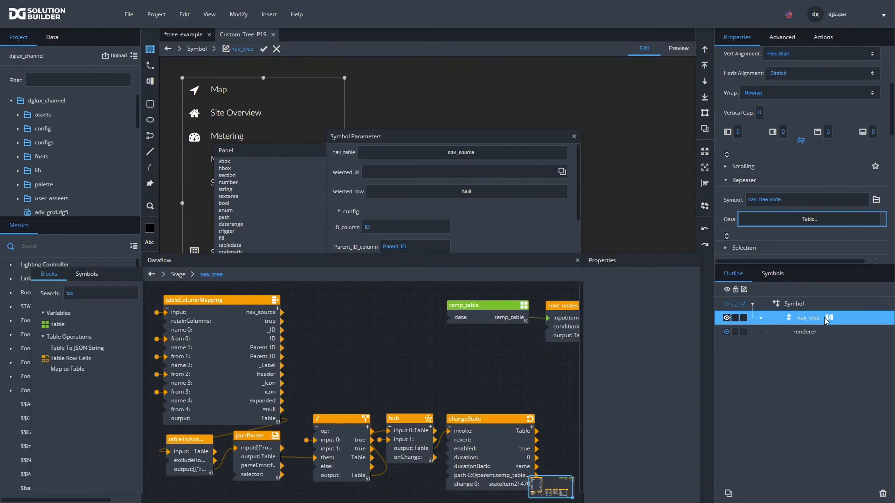
pyautogui.click(798, 333)
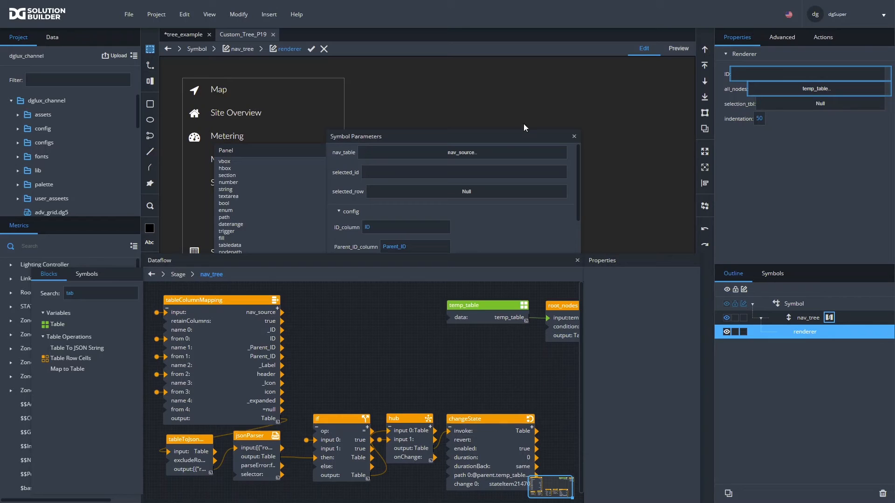
pyautogui.moveTo(516, 136); pyautogui.dragTo(568, 80)
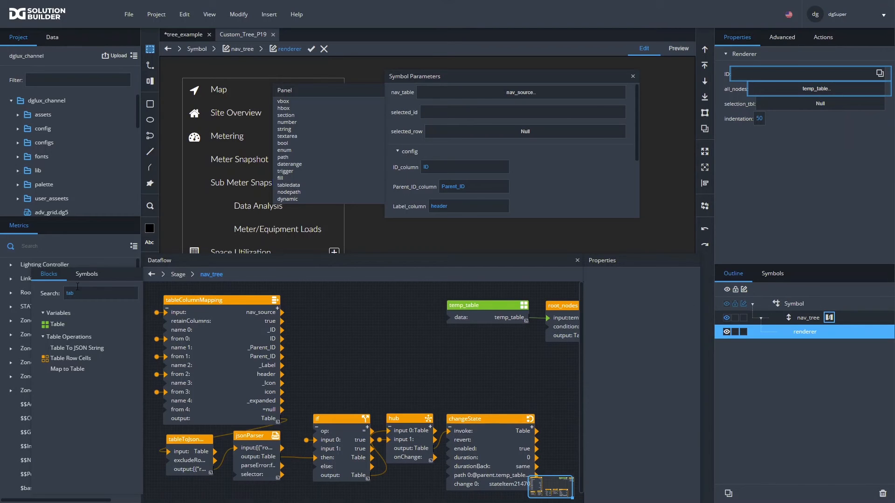
# Add a Table block beneath temp_table in the nav_tree dataflow and name it selected_id
pyautogui.moveTo(51, 327); pyautogui.dragTo(478, 346)
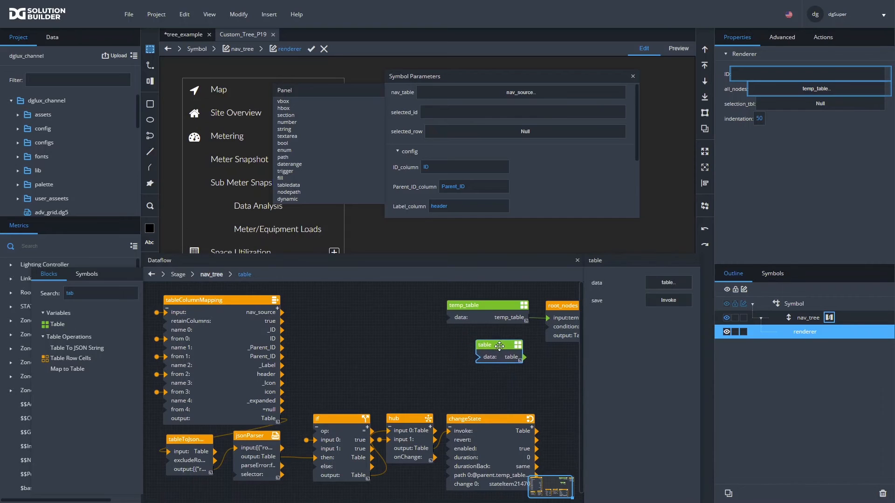
pyautogui.write('selected_id')
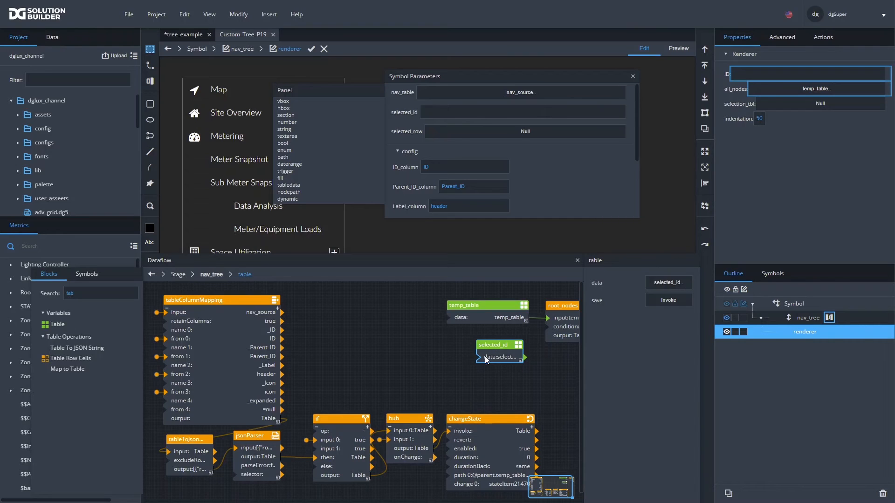
pyautogui.moveTo(503, 346)
pyautogui.mouseDown()
pyautogui.moveTo(530, 363)
pyautogui.moveTo(487, 340)
pyautogui.mouseUp()
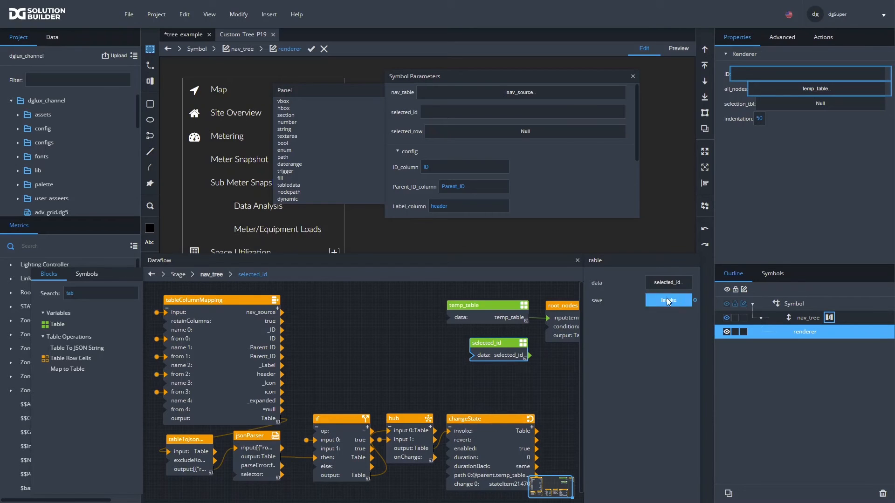
# Open the selected_id table's data and delete its v3 and v2 columns
pyautogui.click(667, 284)
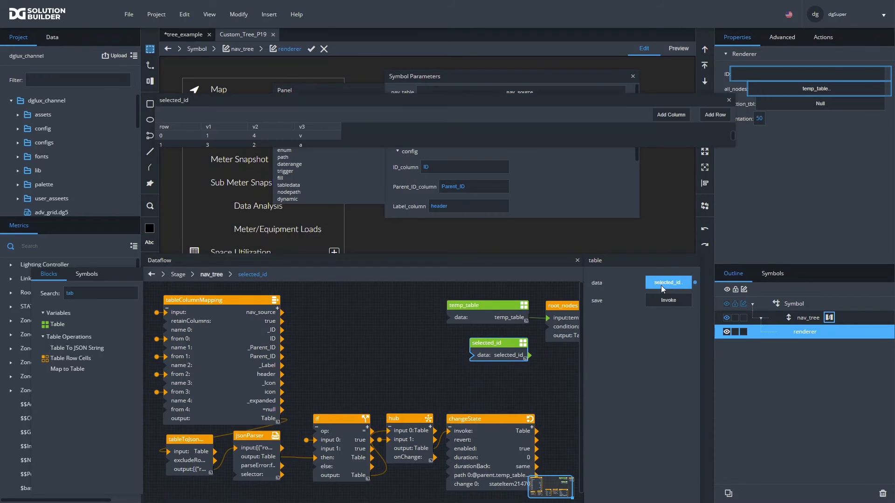
pyautogui.rightClick(307, 126)
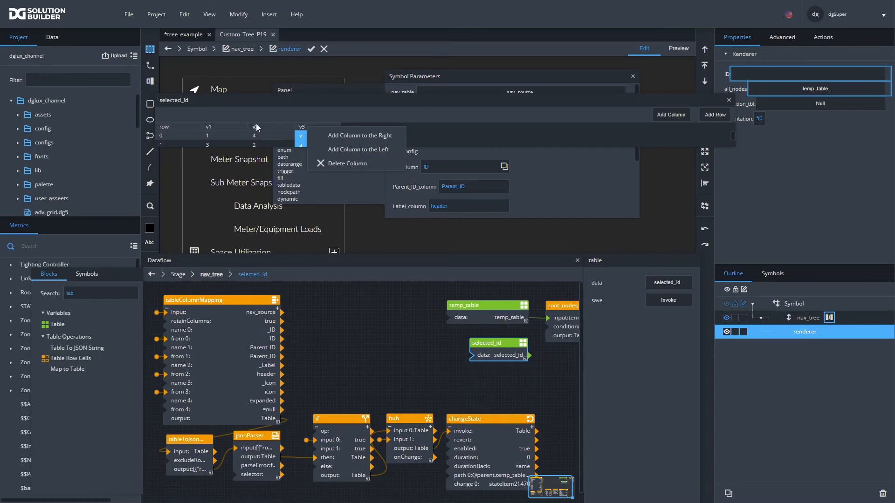
pyautogui.click(327, 164)
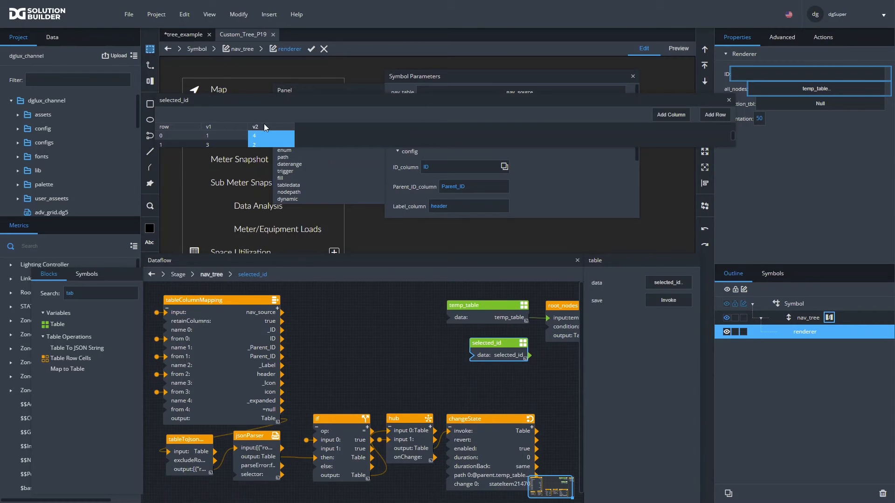
pyautogui.rightClick(263, 126)
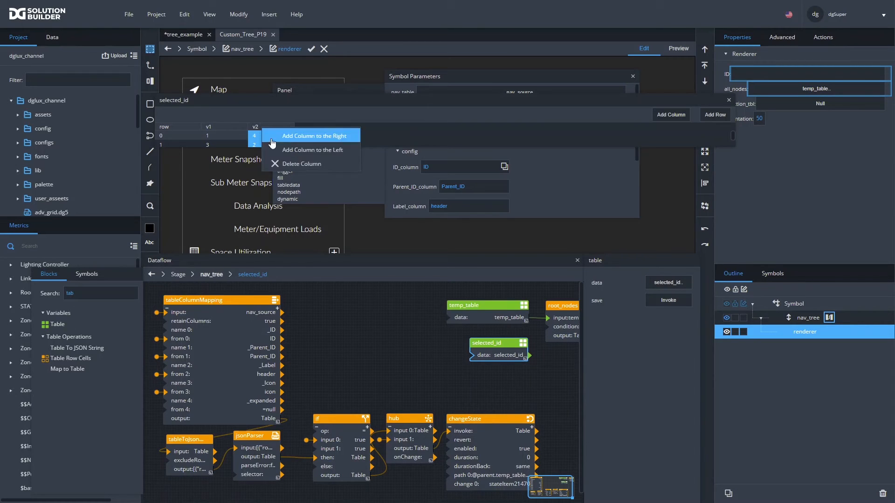
pyautogui.click(280, 166)
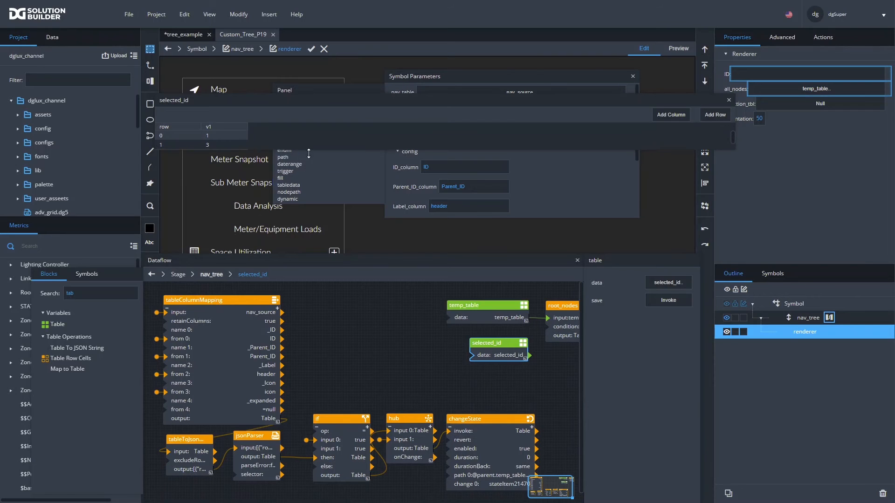
# Reduce the selected_id table to a single row with an empty cell, rename its v1 column to _ID and close it
pyautogui.moveTo(309, 147); pyautogui.dragTo(239, 208)
pyautogui.rightClick(214, 155)
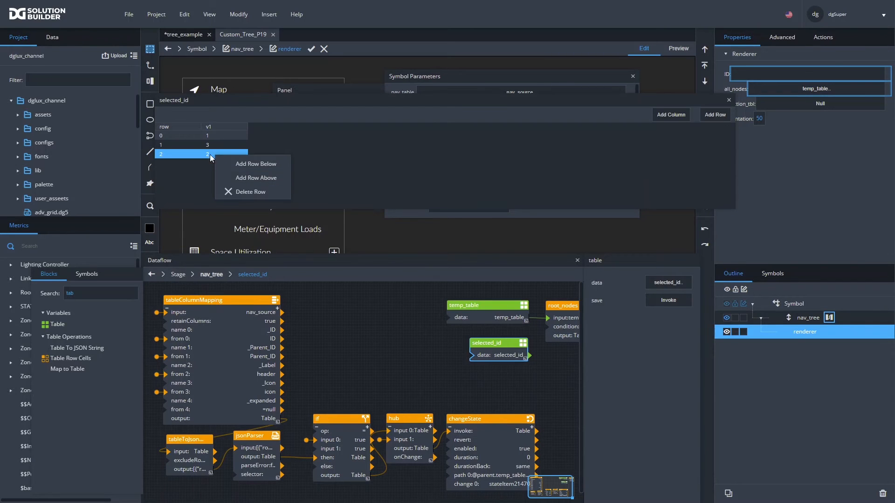
pyautogui.click(229, 200)
pyautogui.rightClick(221, 143)
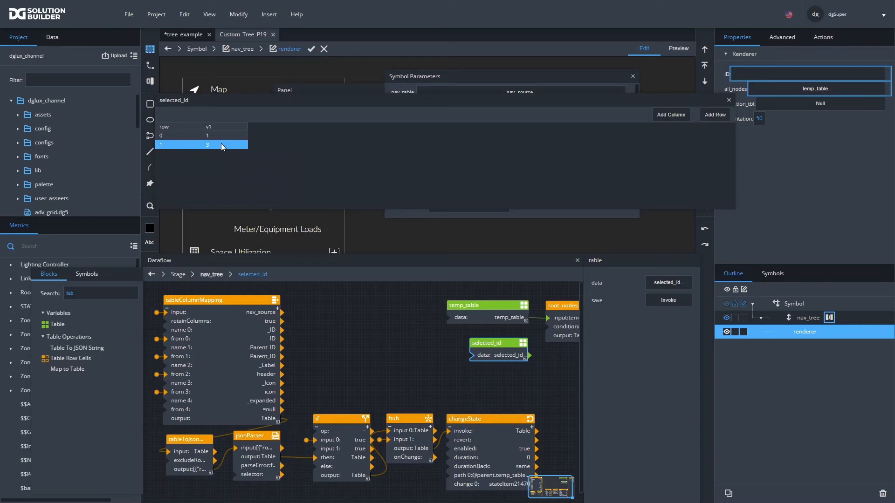
pyautogui.click(234, 180)
pyautogui.click(216, 138)
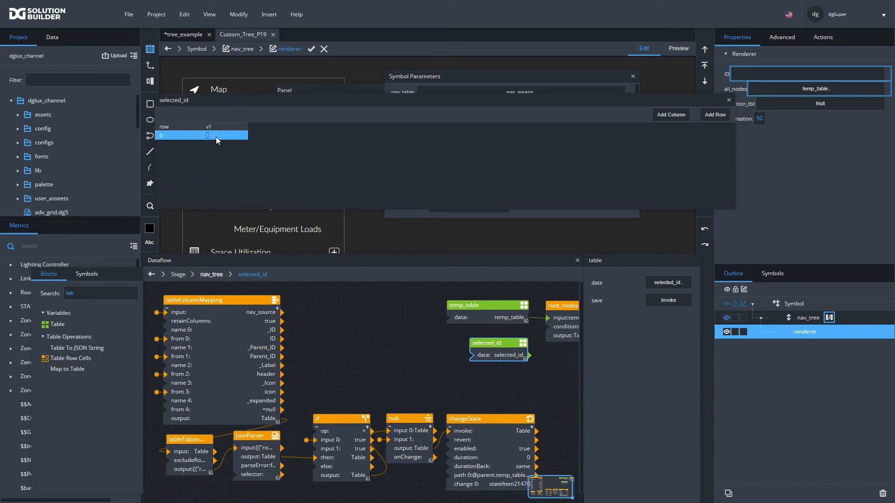
pyautogui.press('BackSpace')
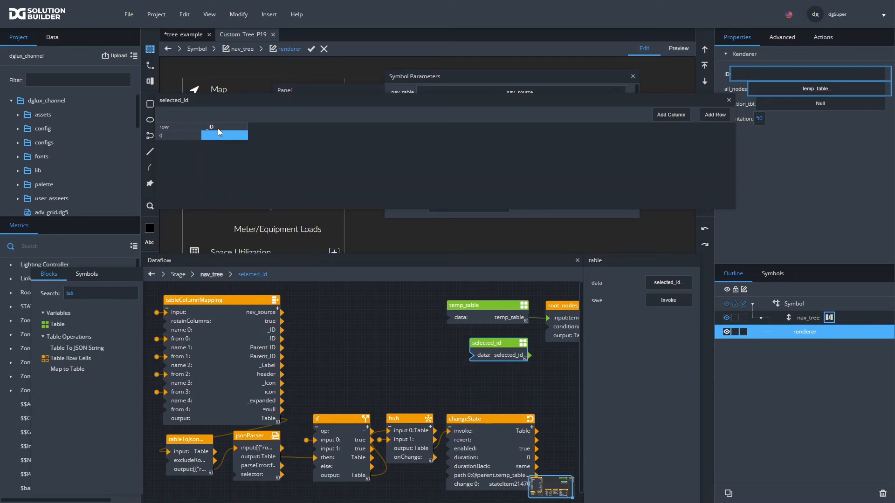
pyautogui.click(729, 100)
# Bind the selected_id table's output to the renderer's selection_tbl, close the symbol parameters and move the dataflow clear of the tree
pyautogui.moveTo(539, 353); pyautogui.dragTo(801, 108)
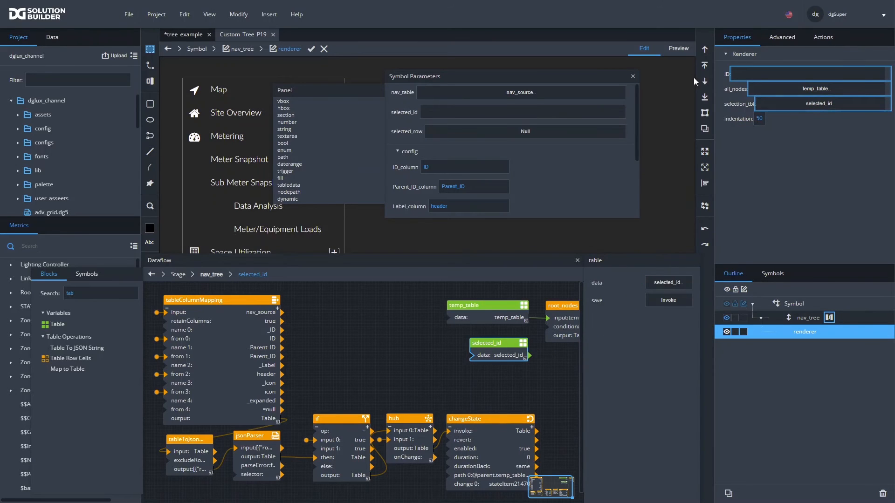
pyautogui.click(633, 76)
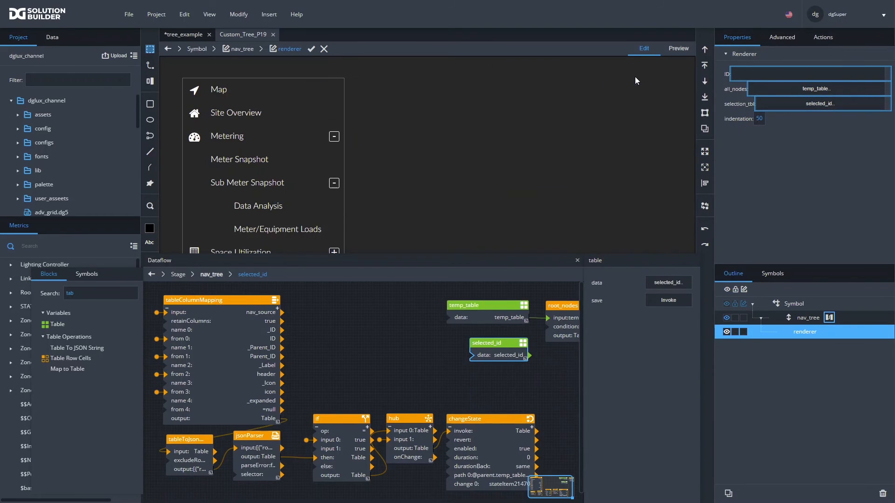
pyautogui.moveTo(471, 263); pyautogui.dragTo(456, 301)
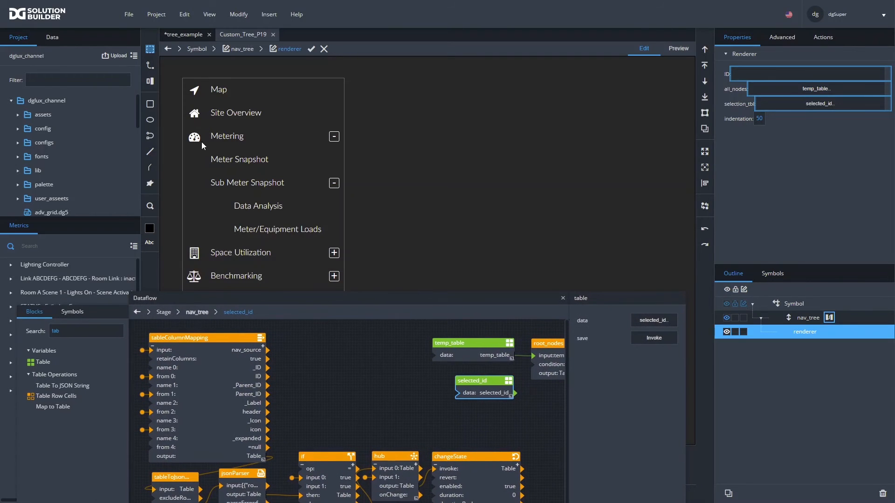
# Open the Metering node inside the tree and set its label's cursor to the pointing hand
pyautogui.click(231, 138)
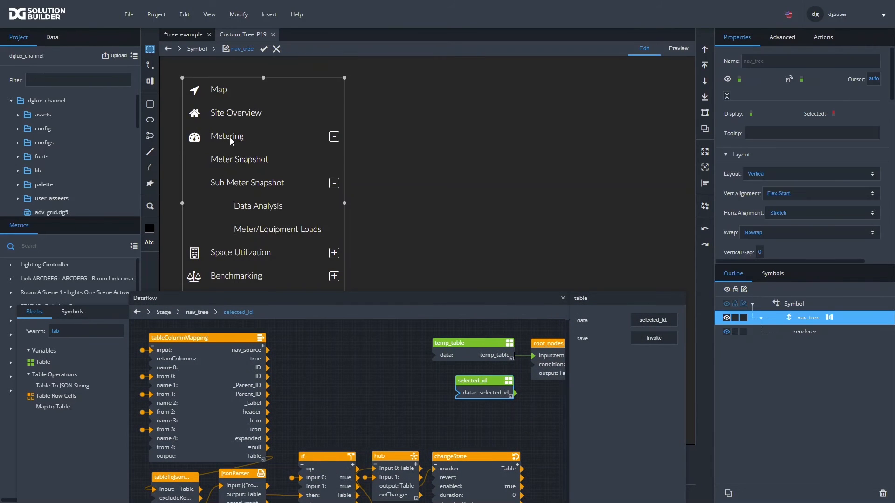
pyautogui.doubleClick(230, 138)
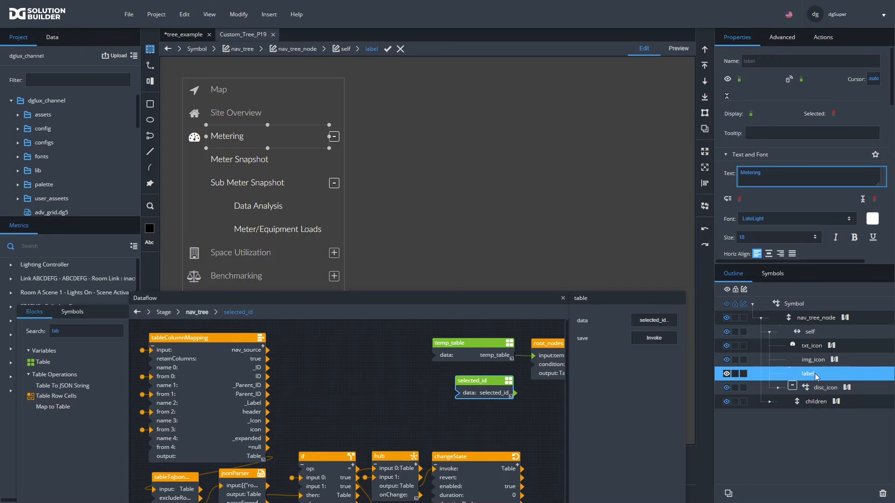
pyautogui.click(874, 78)
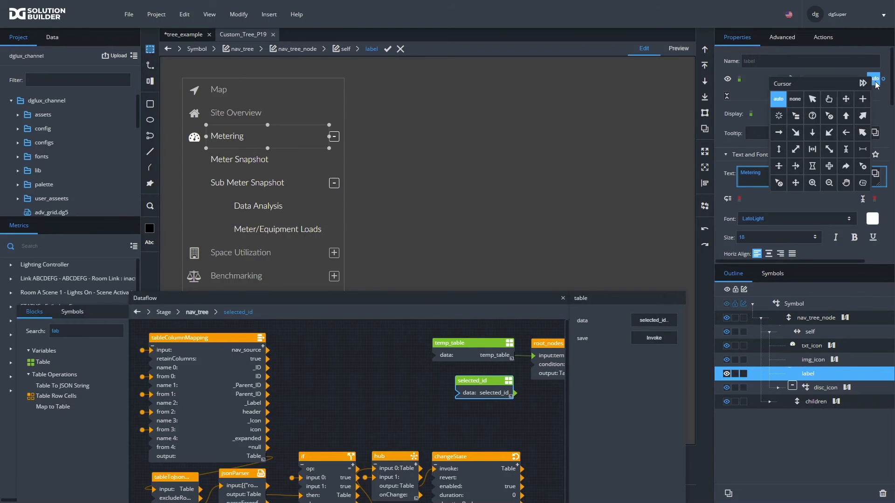
pyautogui.click(835, 103)
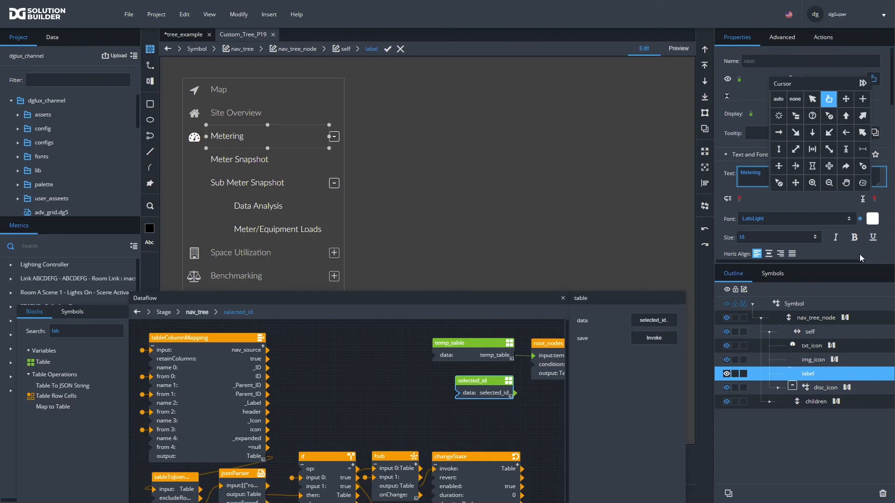
# Set the cursor of both txt_icon and img_icon to the pointing hand
pyautogui.click(812, 345)
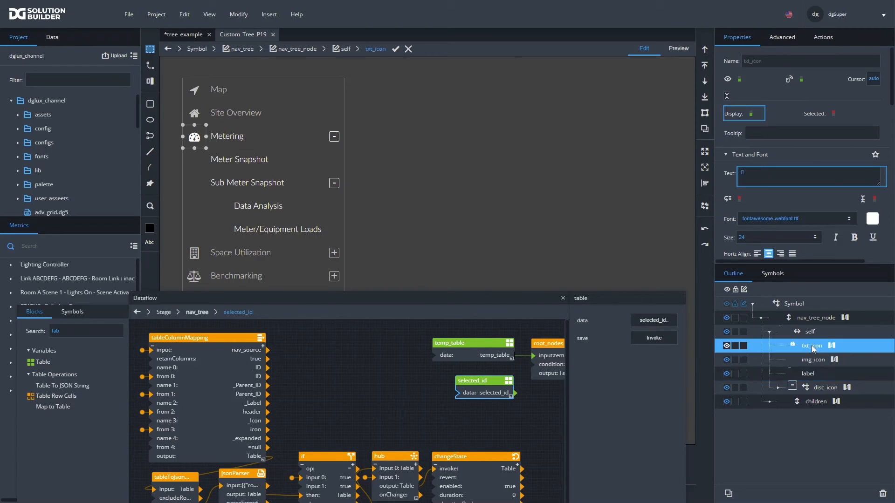
pyautogui.click(874, 78)
pyautogui.click(828, 101)
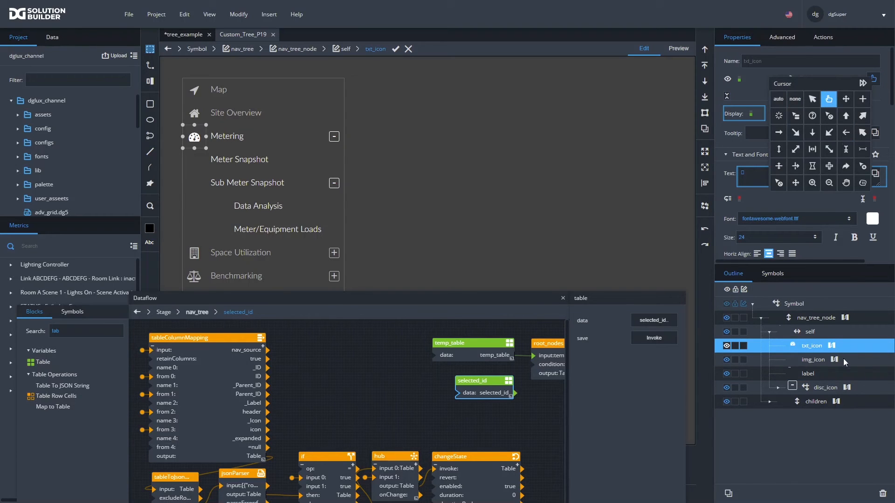
pyautogui.click(806, 362)
pyautogui.click(872, 79)
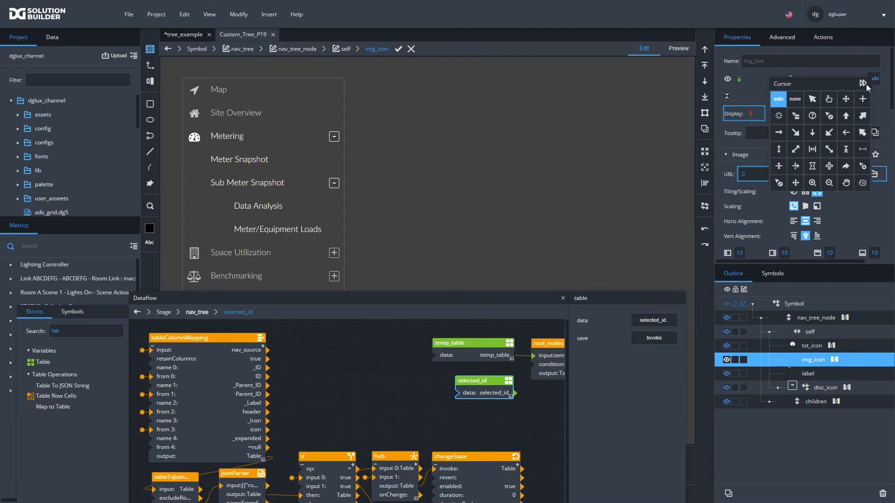
pyautogui.click(824, 100)
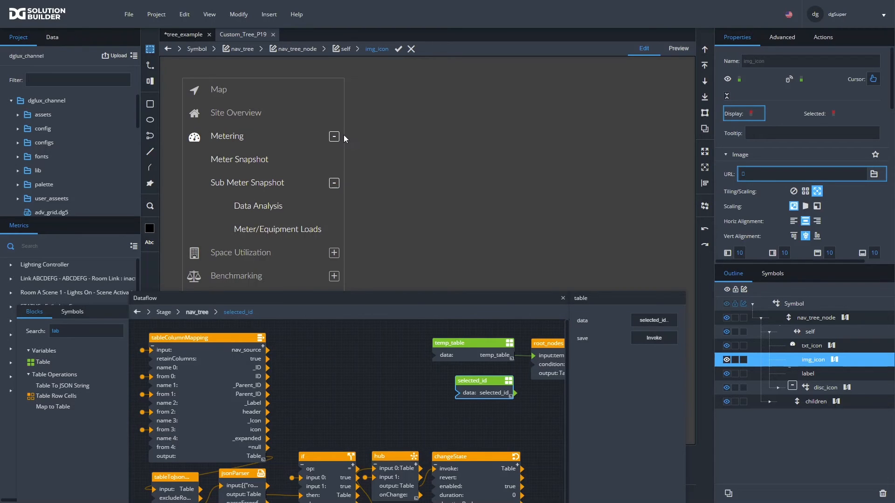
# Expose the onClick events of txt_icon and img_icon in separate binding boxes, stacked one below the other beside the tree
pyautogui.click(811, 332)
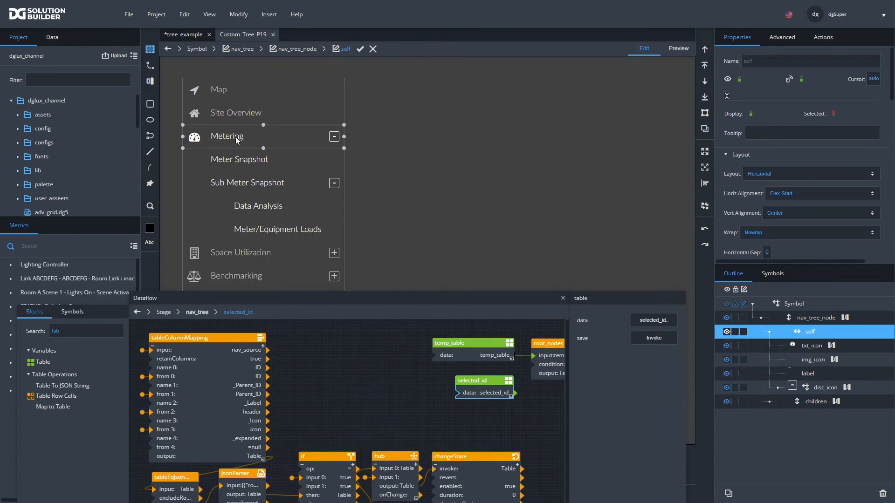
pyautogui.click(813, 350)
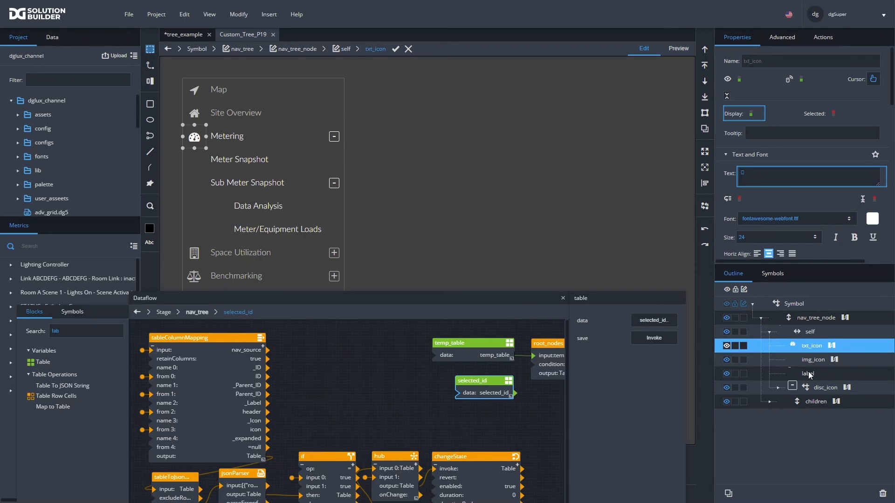
pyautogui.click(824, 38)
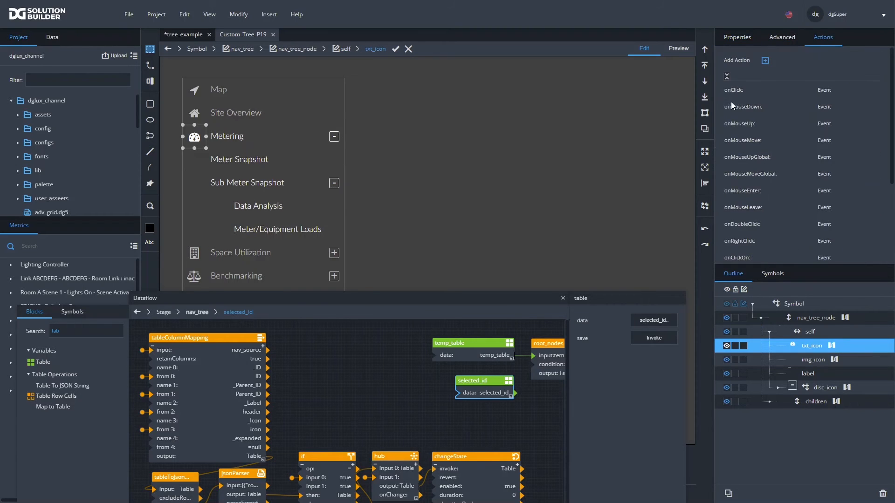
pyautogui.click(882, 90)
pyautogui.click(814, 360)
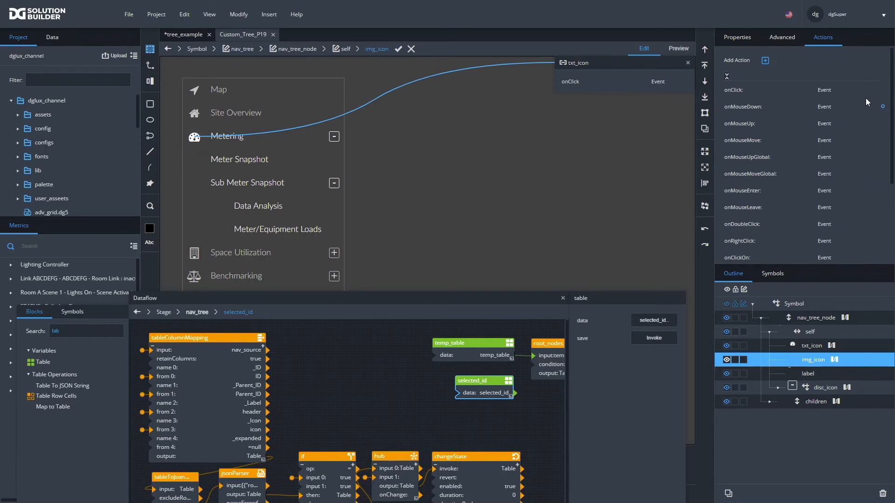
pyautogui.click(882, 90)
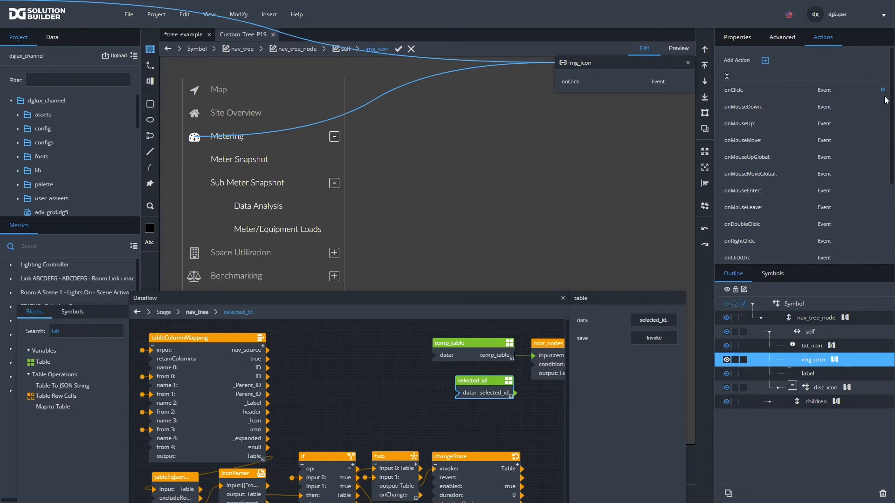
pyautogui.moveTo(644, 63); pyautogui.dragTo(644, 99)
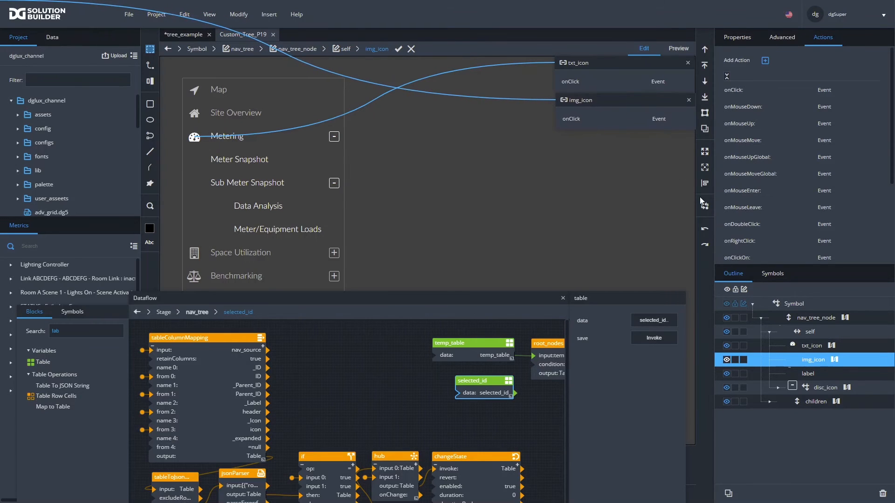
# Expose the label's onClick event in its own binding box and place it below the img_icon box
pyautogui.click(812, 373)
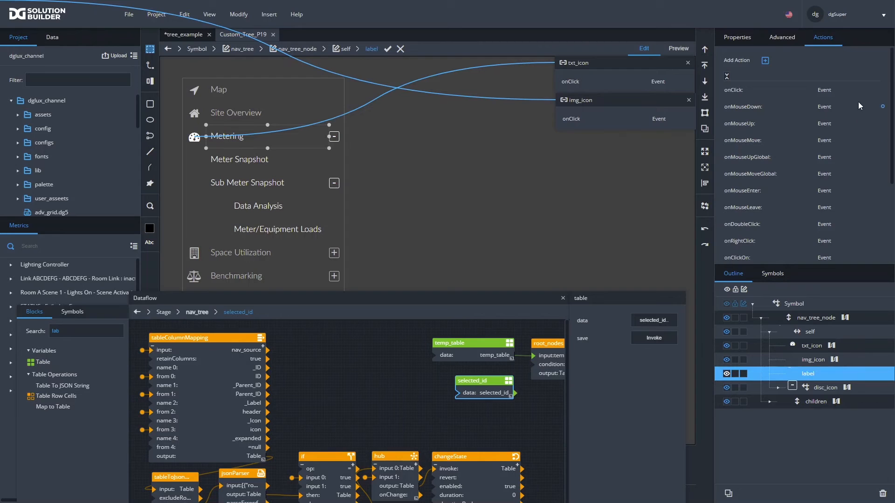
pyautogui.click(883, 90)
pyautogui.moveTo(648, 64); pyautogui.dragTo(650, 138)
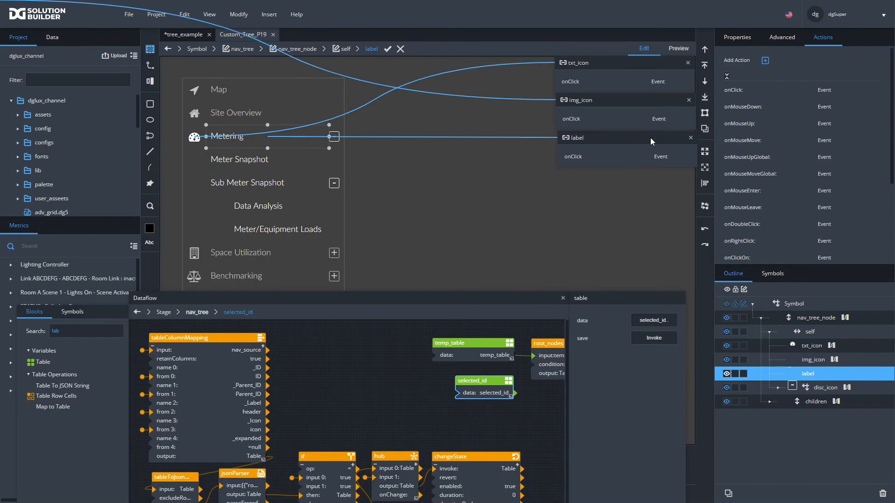
# Open the dataflow of nav_tree_node and inspect the inputs of its _ID concat block
pyautogui.rightClick(826, 379)
pyautogui.click(809, 497)
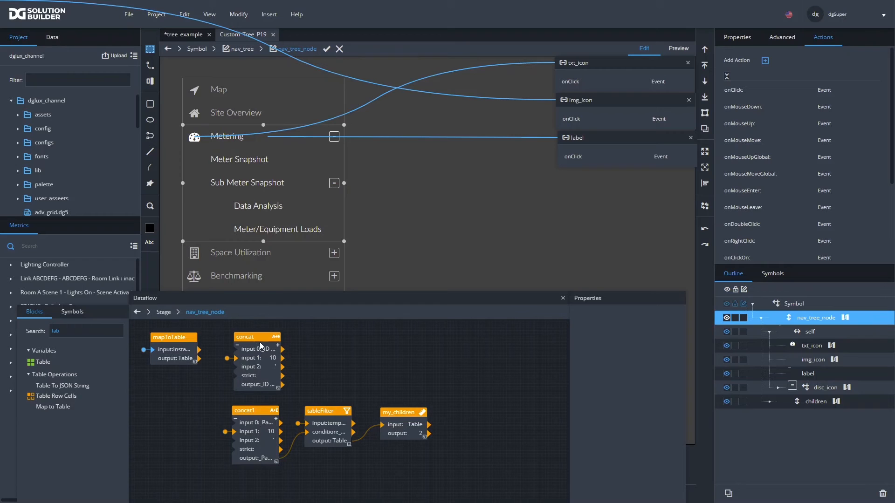
pyautogui.click(252, 338)
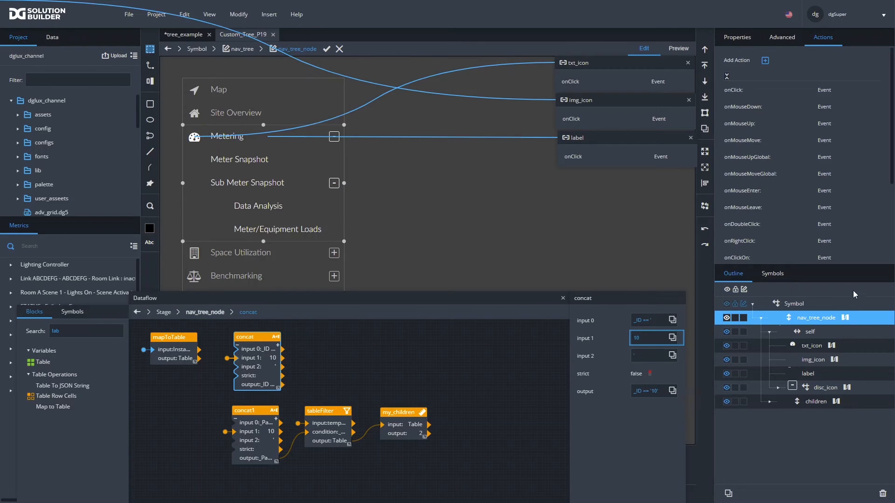
pyautogui.click(372, 331)
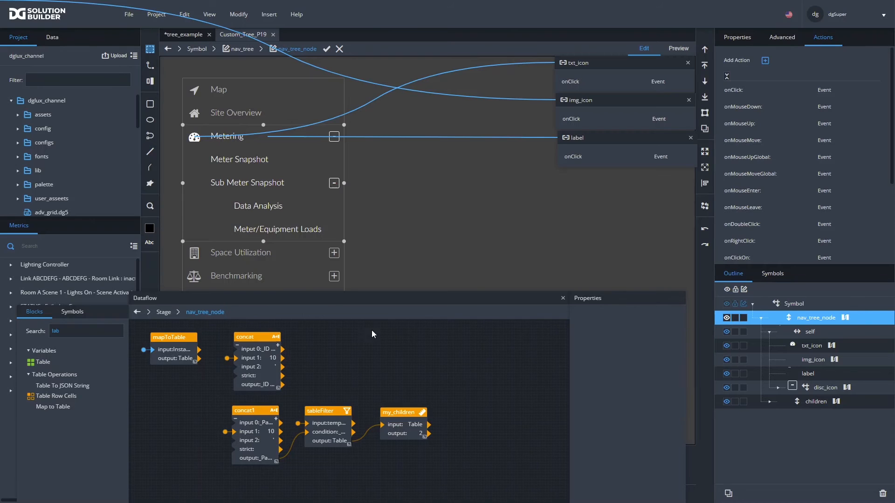
# Open the label's dataflow, search the blocks for "ed" and add an Edit Rows block
pyautogui.click(813, 377)
pyautogui.rightClick(814, 377)
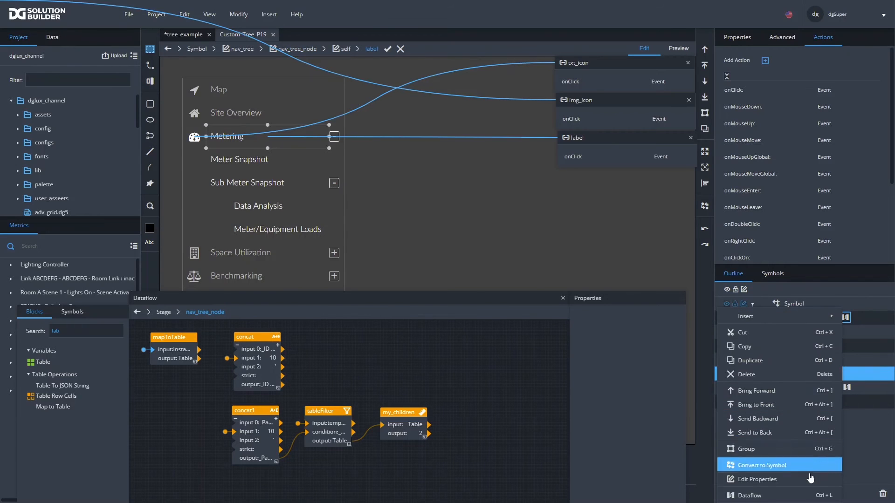
pyautogui.click(770, 494)
pyautogui.doubleClick(103, 335)
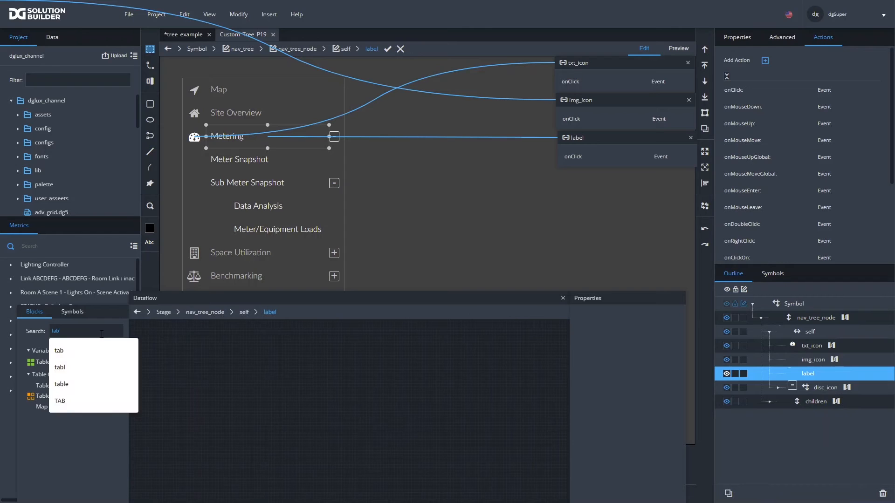
pyautogui.write('ed')
pyautogui.moveTo(62, 428); pyautogui.dragTo(166, 340)
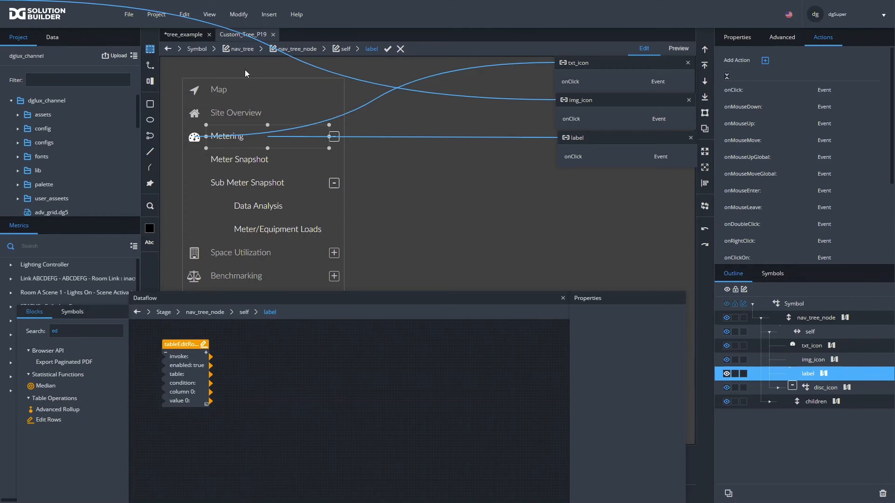
# Open the node's symbol parameters and bind selection_tbl to the table input of the Edit Rows block
pyautogui.click(240, 14)
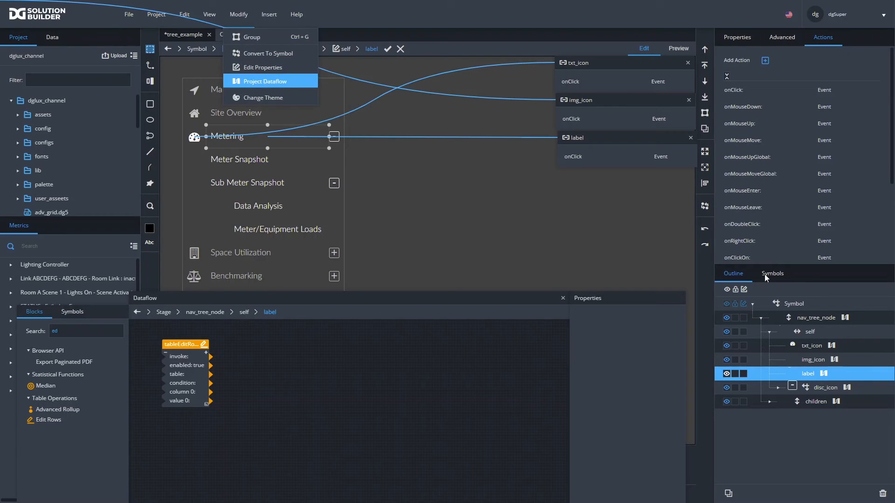
pyautogui.click(264, 81)
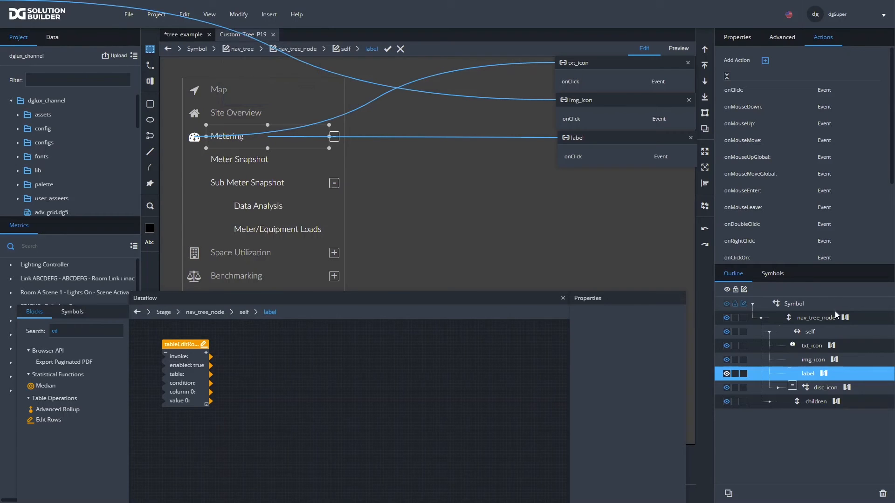
pyautogui.click(240, 15)
pyautogui.click(253, 74)
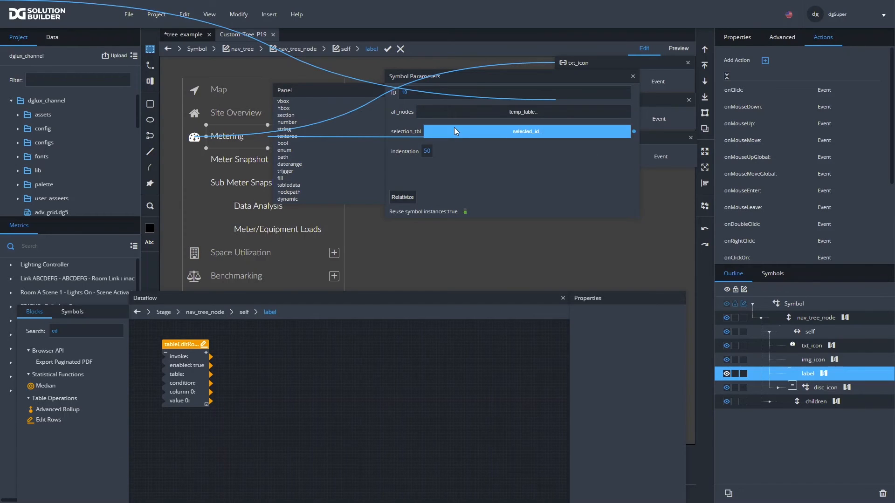
pyautogui.moveTo(634, 132); pyautogui.dragTo(177, 374)
# Set the Edit Rows condition to row==0 and column 0 to _ID, and bind the symbol's id parameter to value 0
pyautogui.click(191, 371)
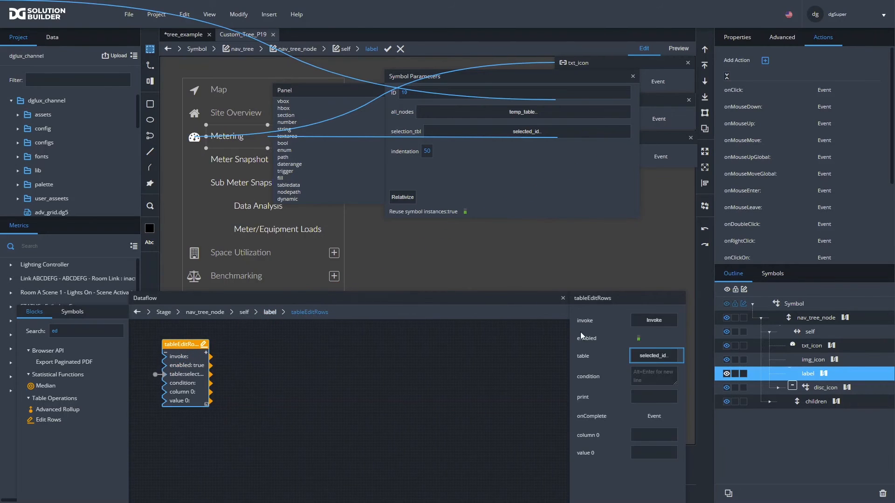
pyautogui.click(635, 372)
pyautogui.write('row==0')
pyautogui.moveTo(549, 76); pyautogui.dragTo(550, 120)
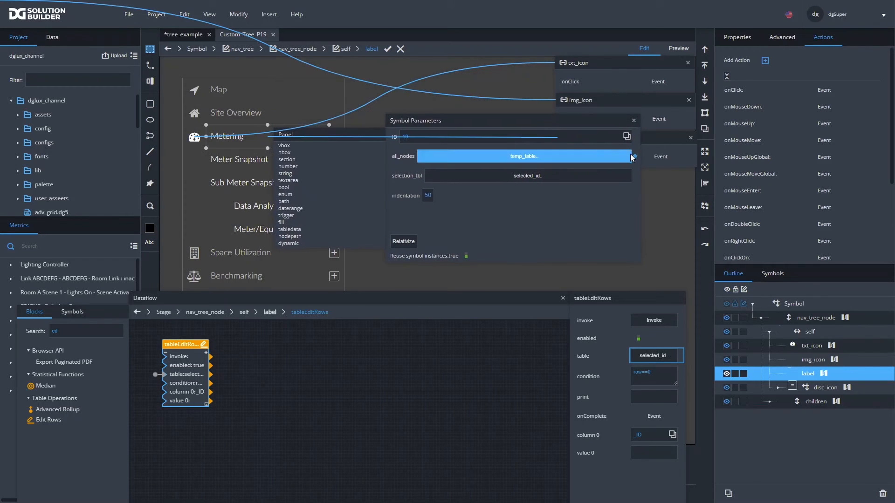
pyautogui.moveTo(635, 136); pyautogui.dragTo(645, 450)
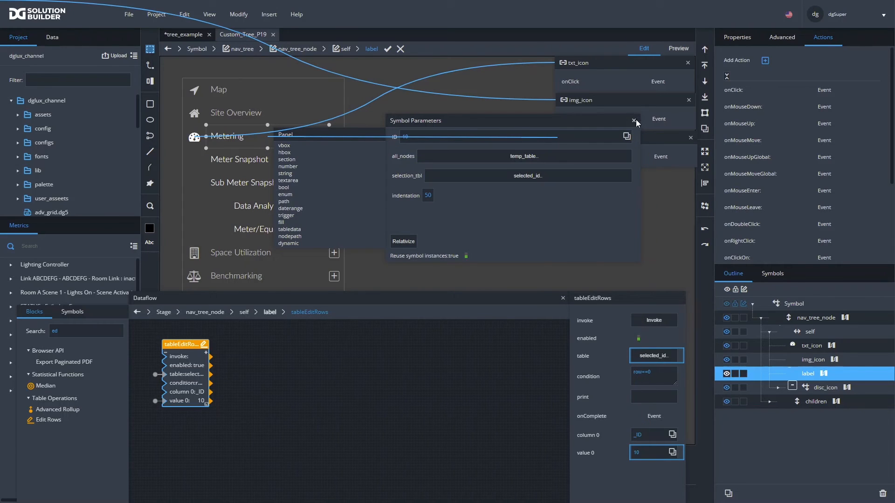
# Close the symbol parameters and add a Hub block to the label's dataflow beside the tableEditRows block
pyautogui.click(634, 121)
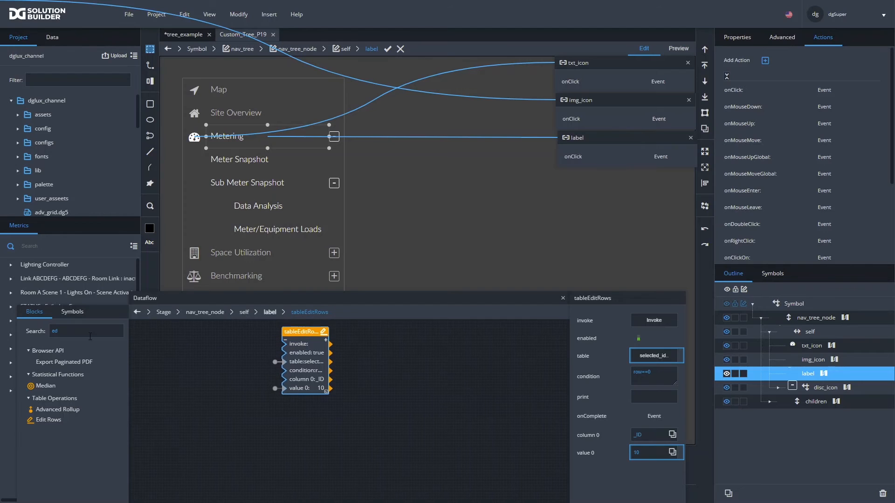
pyautogui.doubleClick(76, 334)
pyautogui.write('hub')
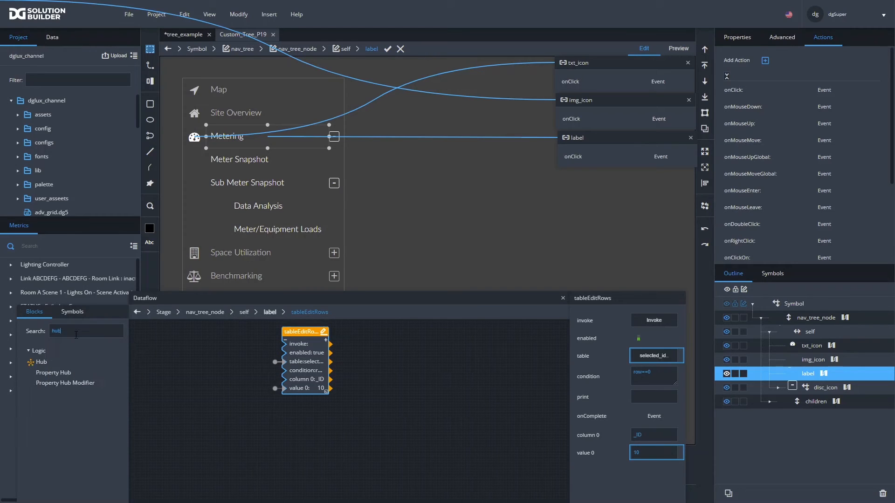
pyautogui.moveTo(40, 362); pyautogui.dragTo(147, 336)
pyautogui.click(189, 344)
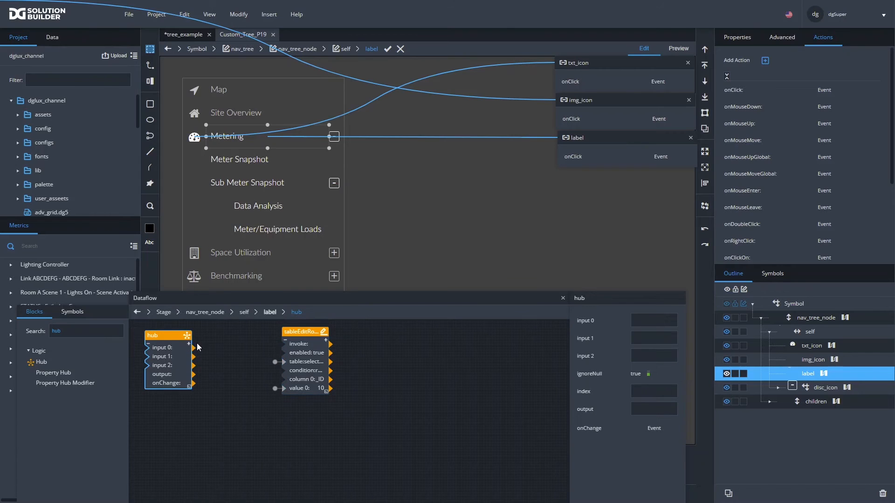
# Bind the onClick events of txt_icon, img_icon and label to hub inputs 0, 1 and 2, and connect the hub output to tableEditRows' invoke
pyautogui.moveTo(684, 84); pyautogui.dragTo(646, 321)
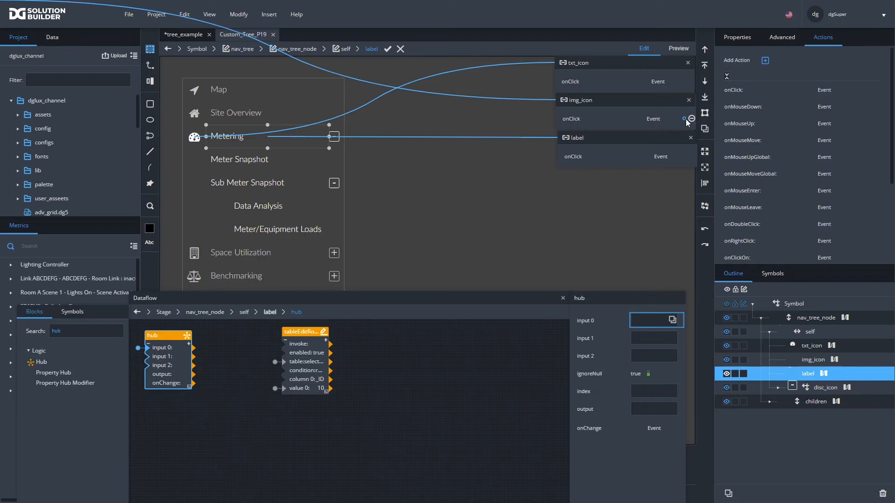
pyautogui.moveTo(686, 119); pyautogui.dragTo(648, 339)
pyautogui.moveTo(682, 160); pyautogui.dragTo(648, 357)
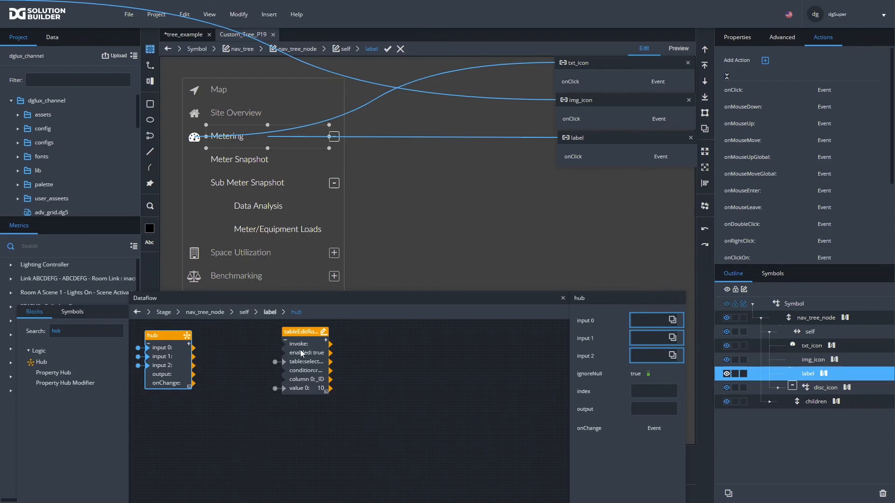
pyautogui.click(301, 352)
pyautogui.moveTo(194, 375); pyautogui.dragTo(233, 334)
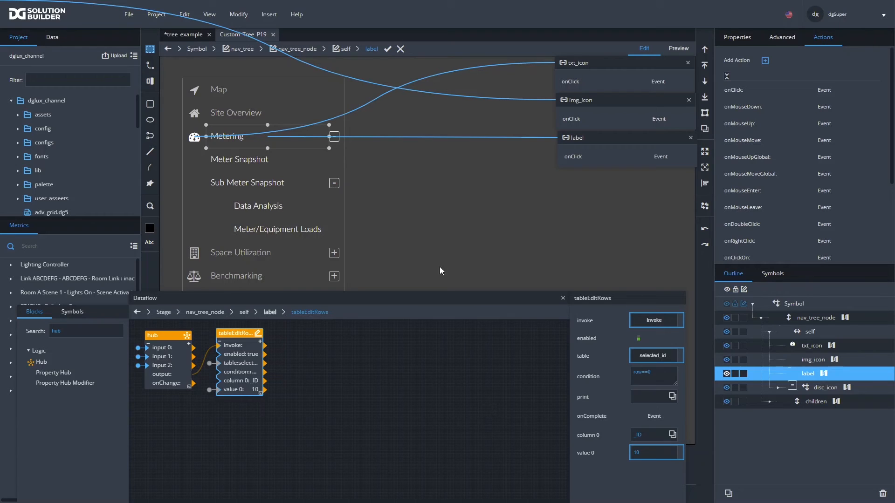
# Apply the nav_tree_node edits, open the nav_tree dataflow, and close the txt_icon, label and img_icon event windows
pyautogui.click(388, 48)
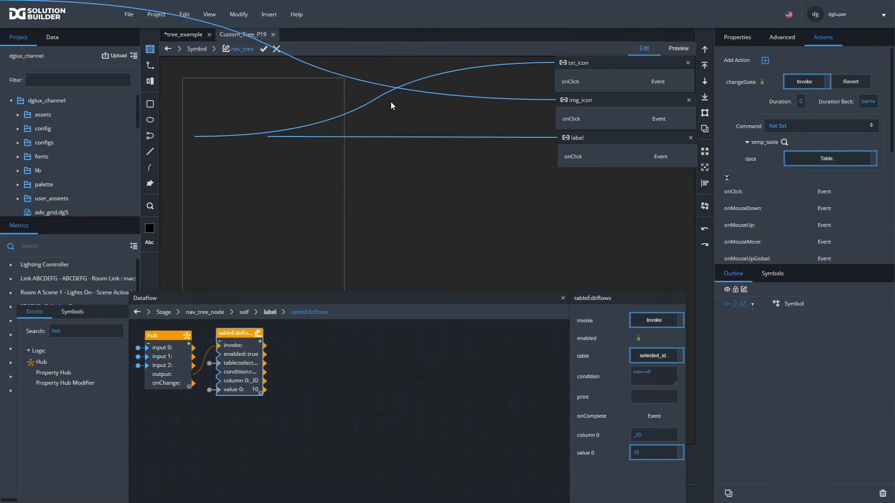
pyautogui.click(830, 317)
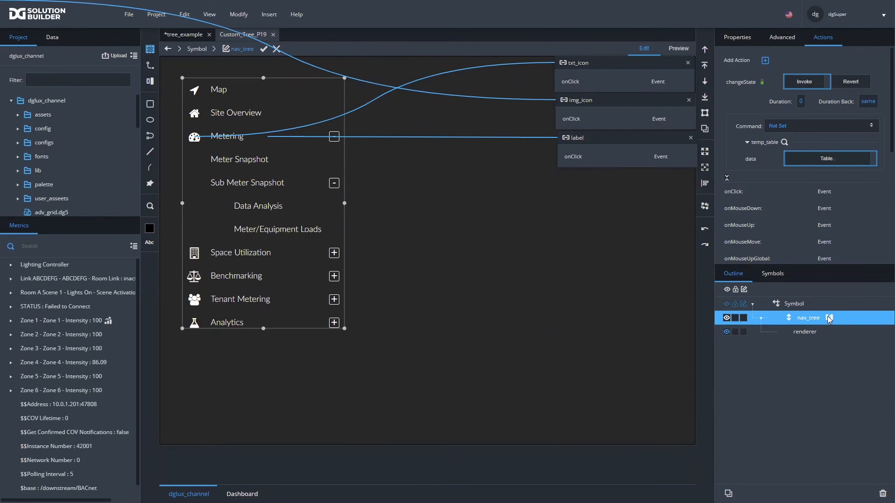
pyautogui.click(688, 62)
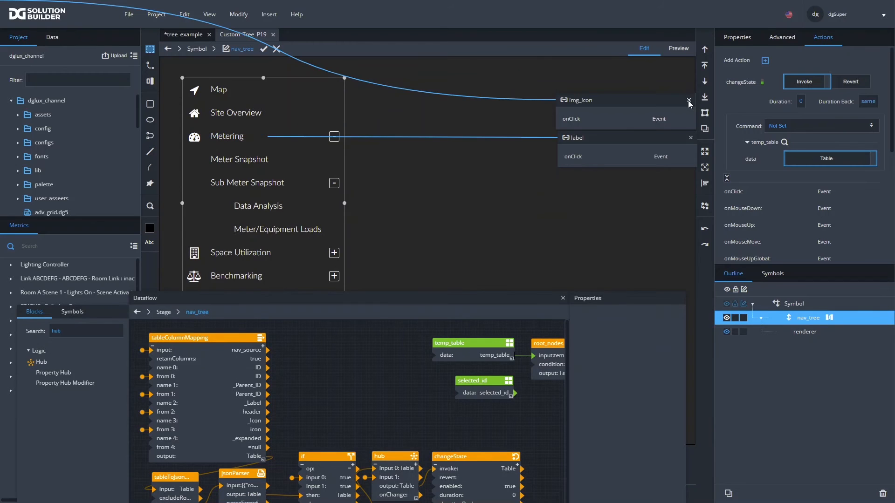
pyautogui.click(691, 138)
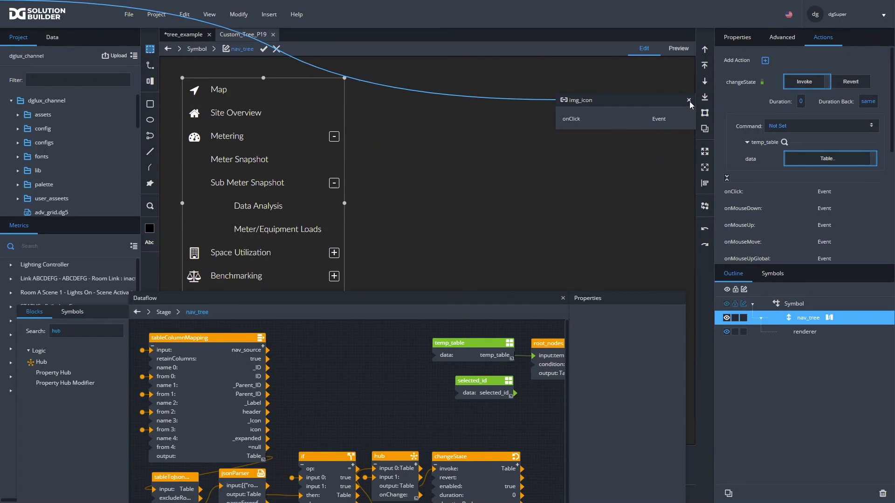
pyautogui.click(689, 100)
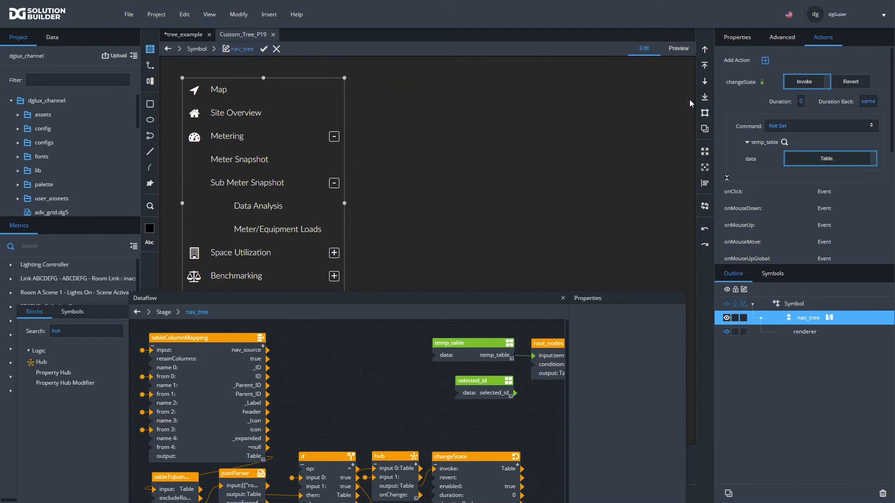
# Open the data of the selected_id table and shrink its window, placing it beside the navigation tree
pyautogui.click(458, 385)
pyautogui.click(654, 320)
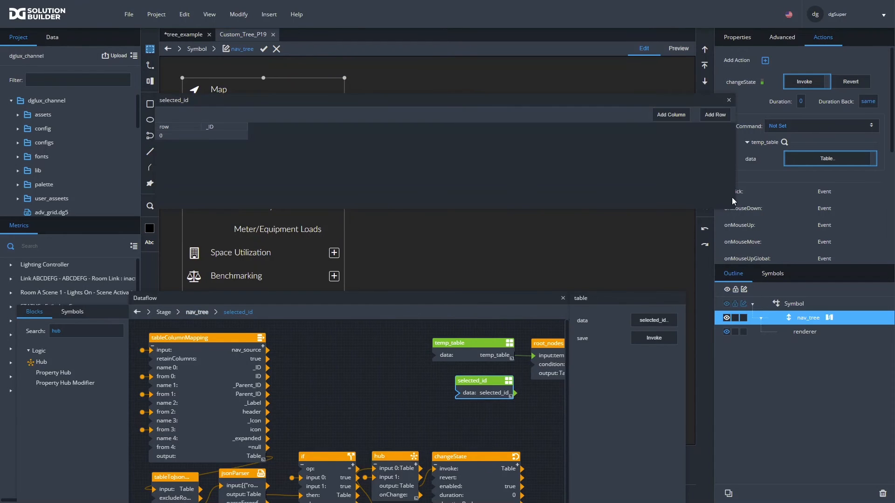
pyautogui.moveTo(729, 205); pyautogui.dragTo(330, 168)
pyautogui.moveTo(314, 111); pyautogui.dragTo(640, 103)
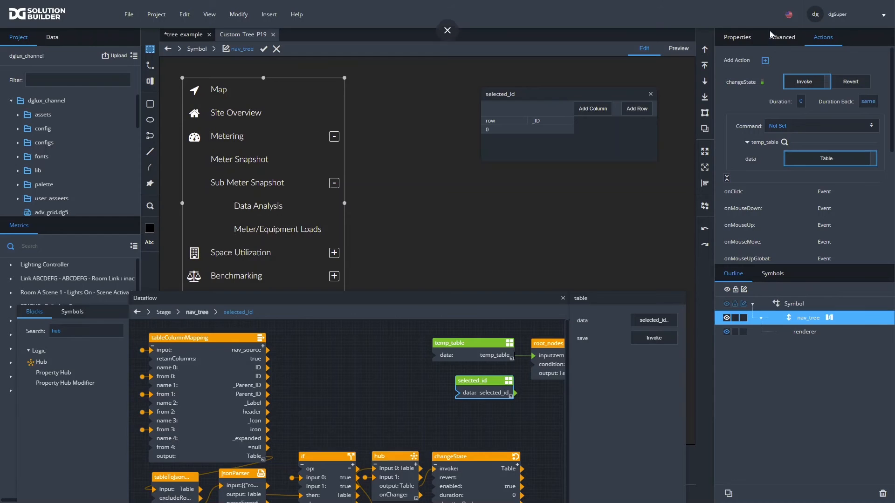
# Preview the tree to test whether node selection updates the selected_id table, and return to editing
pyautogui.click(679, 49)
pyautogui.click(681, 49)
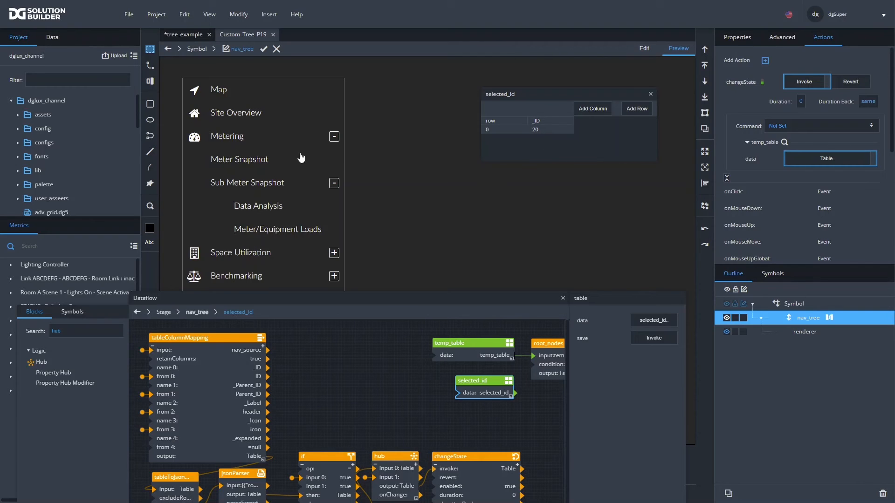
pyautogui.click(644, 49)
# Enter the Metering node's symbol, select its children container, and open the symbol parameters for editing
pyautogui.doubleClick(234, 137)
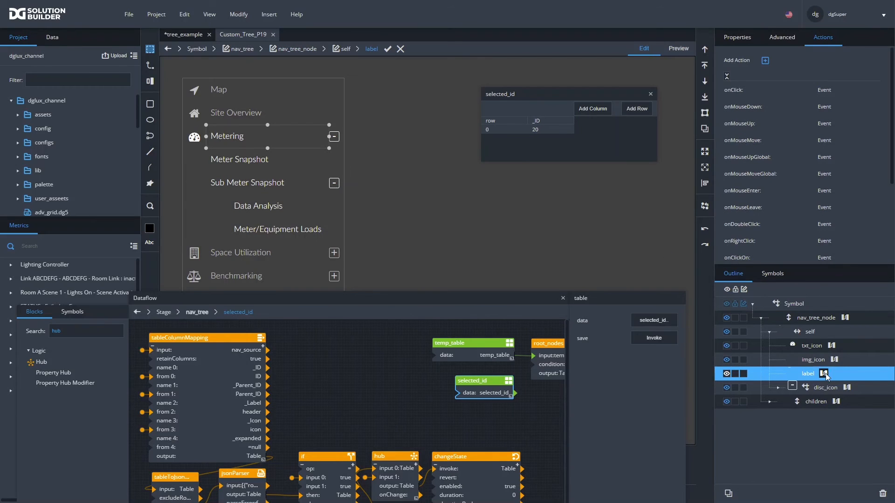
pyautogui.click(770, 402)
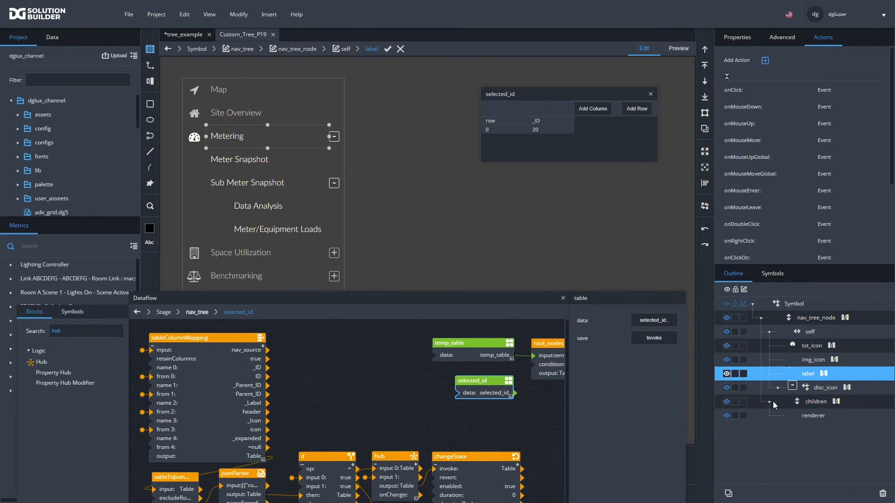
pyautogui.click(809, 419)
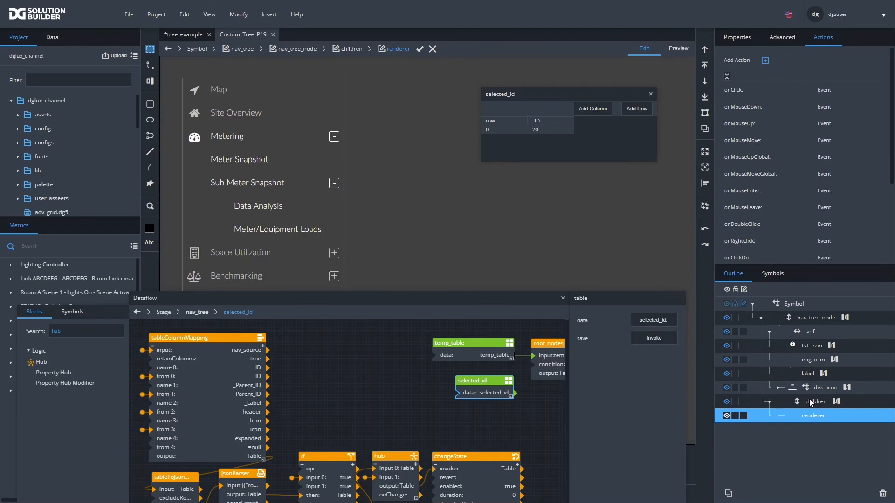
pyautogui.click(809, 400)
pyautogui.click(240, 14)
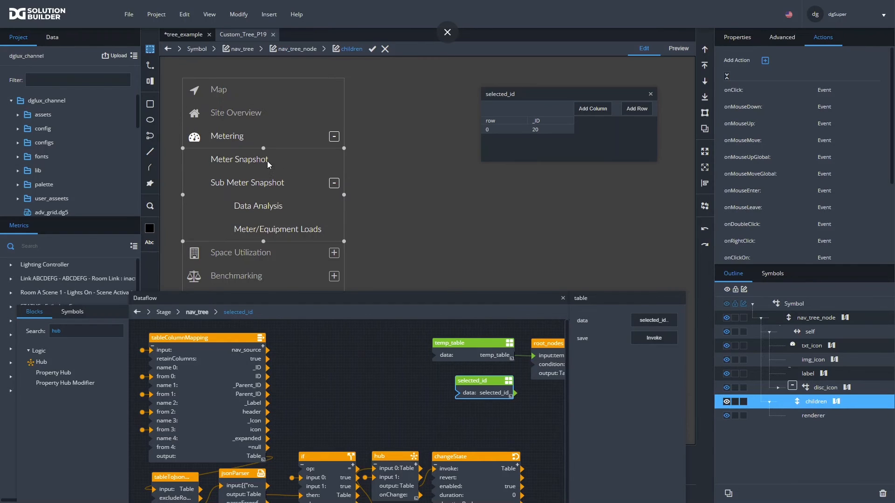
pyautogui.click(239, 14)
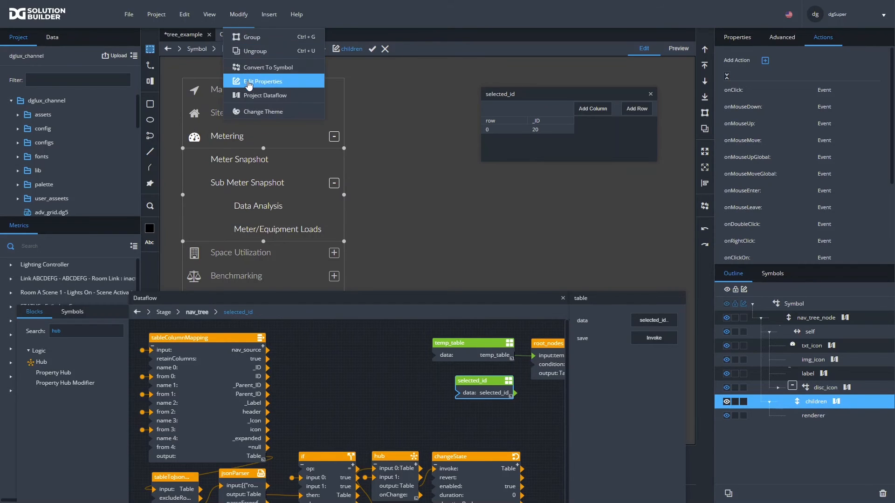
pyautogui.click(261, 82)
# Bind the children renderer's selection_tbl to the symbol's selection_tbl parameter and apply the symbol edits
pyautogui.click(741, 38)
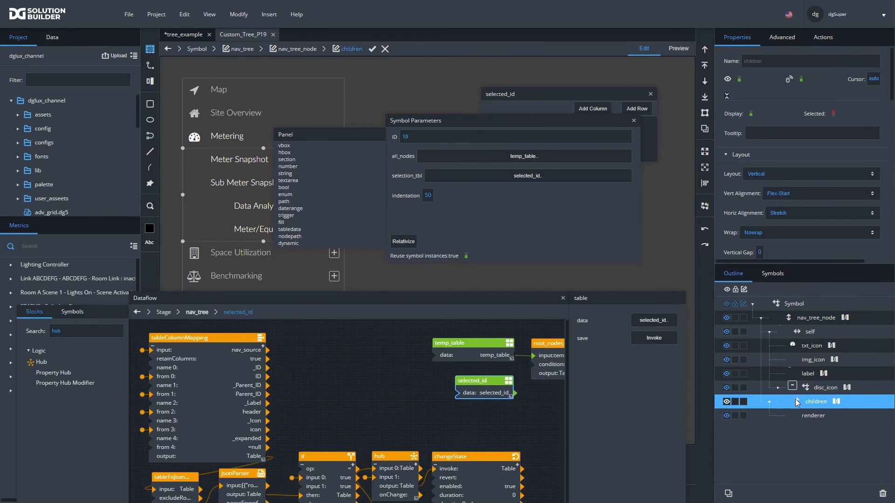
pyautogui.scroll(-3, 795, 190)
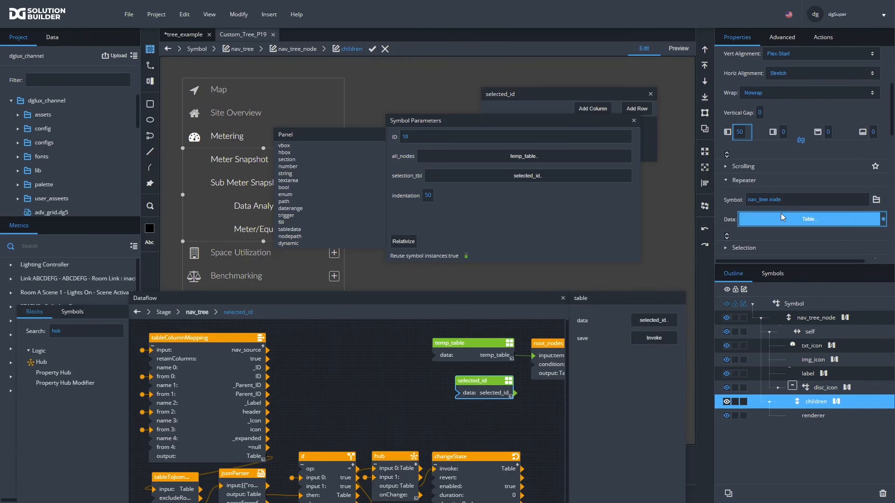
pyautogui.scroll(-1, 772, 195)
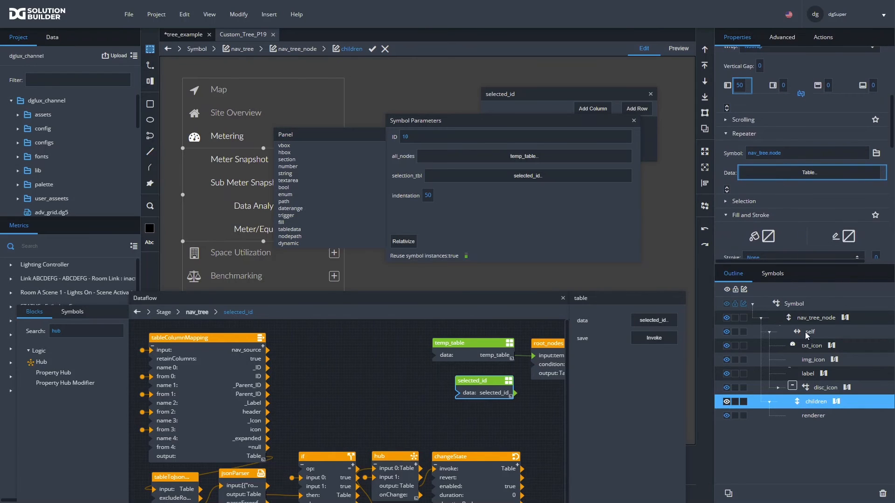
pyautogui.click(814, 415)
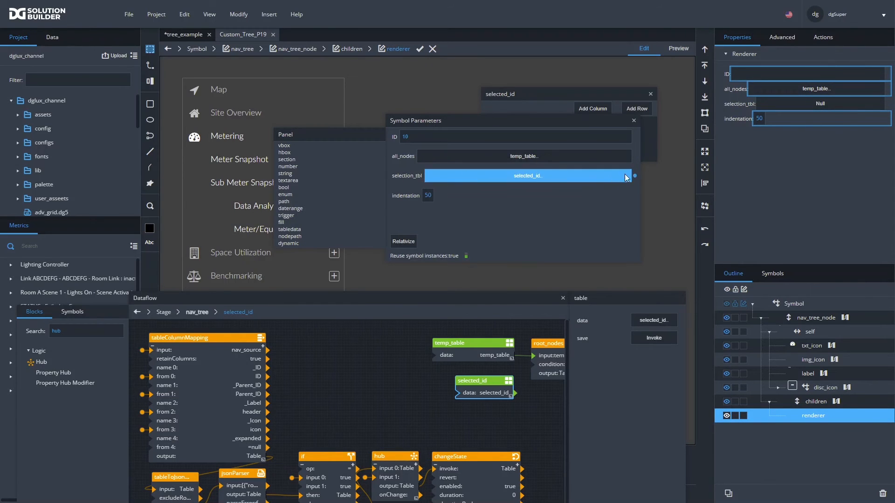
pyautogui.moveTo(633, 176); pyautogui.dragTo(778, 105)
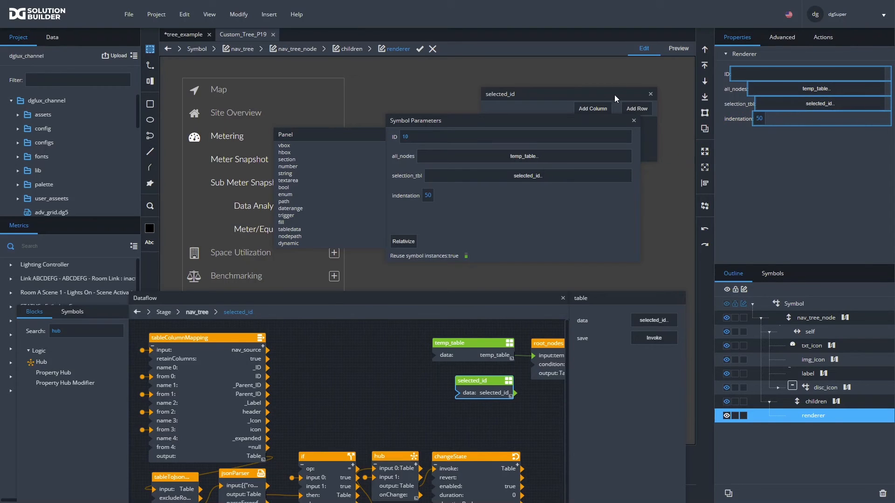
pyautogui.click(420, 49)
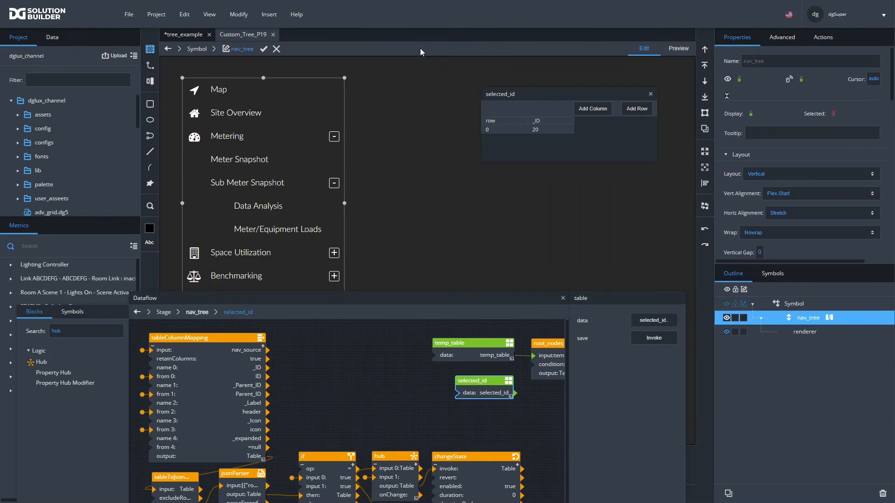
# Preview the tree and test selecting Meter Snapshot, Data Analysis, Meter/Equipment Loads, Sub Meter Snapshot and Metering, then close the selected_id table window
pyautogui.click(671, 53)
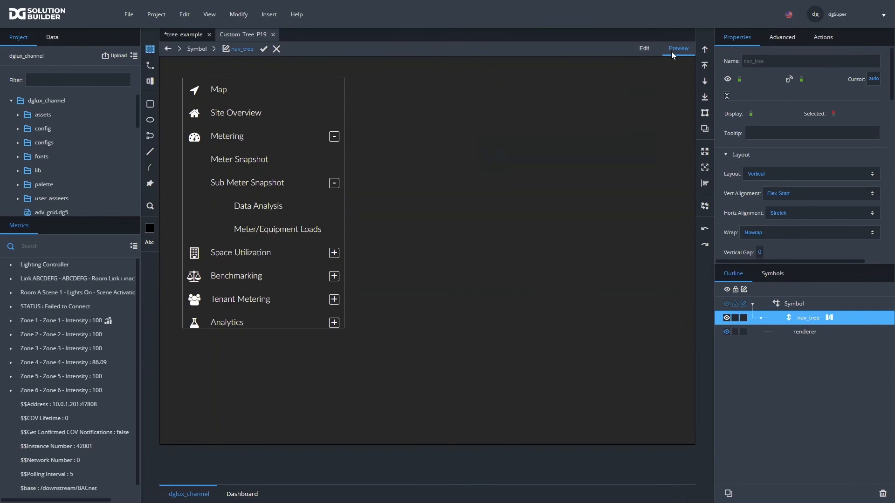
pyautogui.click(251, 161)
pyautogui.click(256, 209)
pyautogui.click(258, 232)
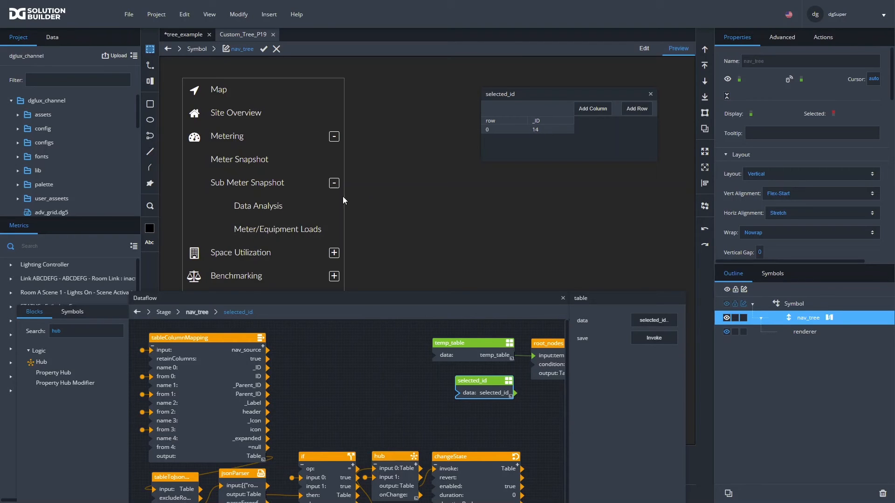
pyautogui.click(251, 183)
pyautogui.click(238, 136)
pyautogui.click(651, 95)
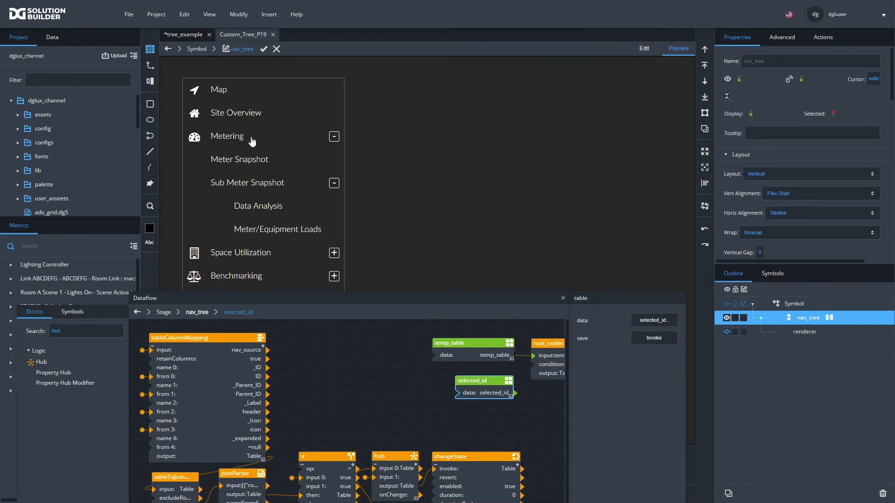
# Return to editing, enter the Metering node's symbol, and open the dataflow of its self container
pyautogui.click(647, 51)
pyautogui.doubleClick(227, 138)
pyautogui.doubleClick(228, 138)
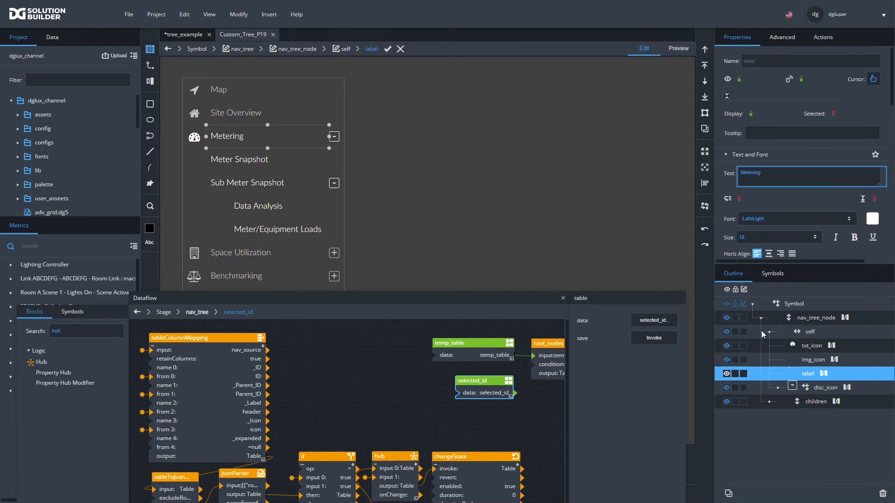
pyautogui.click(813, 332)
pyautogui.rightClick(813, 332)
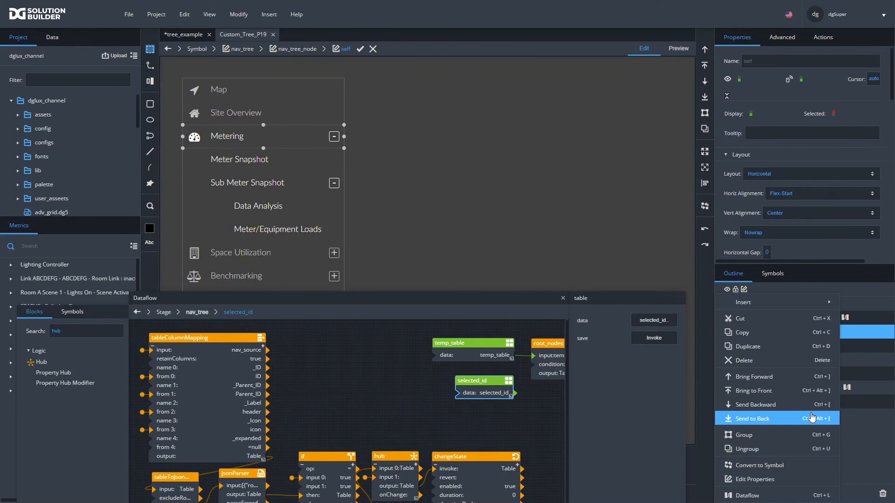
pyautogui.click(847, 325)
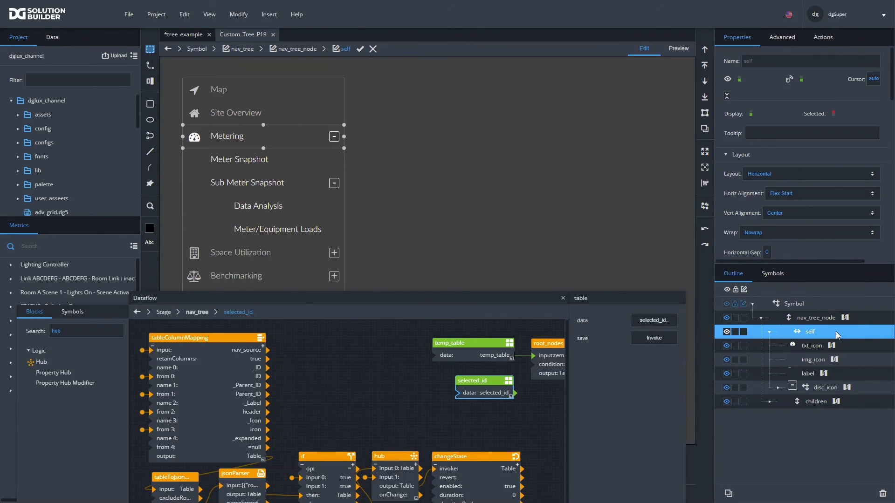
pyautogui.rightClick(838, 335)
pyautogui.click(783, 495)
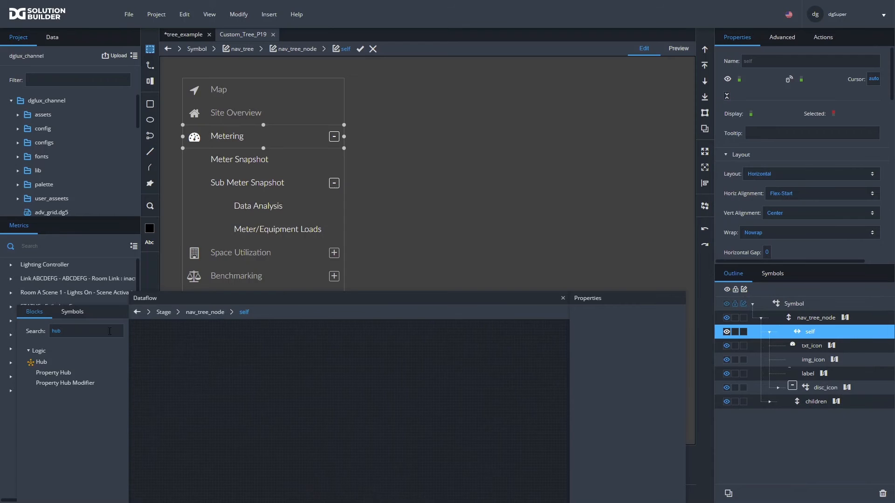
# Move the dataflow window higher on the canvas and add an If block to the self dataflow
pyautogui.moveTo(175, 299); pyautogui.dragTo(187, 214)
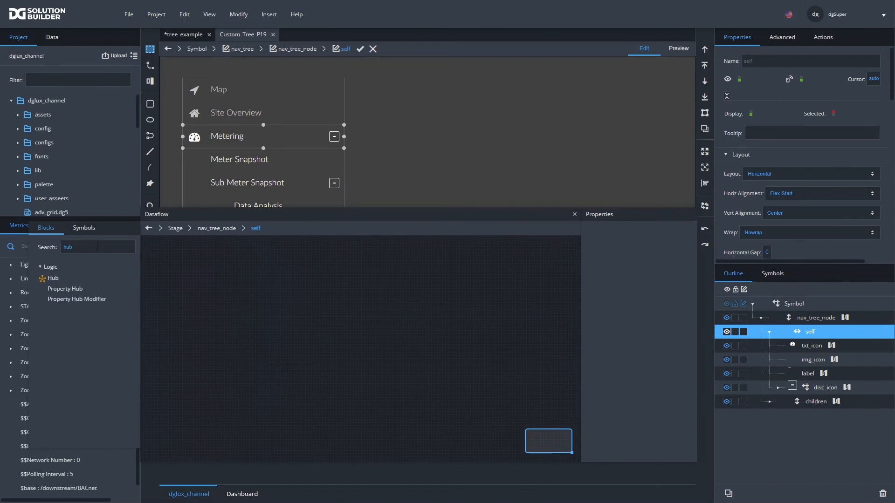
pyautogui.write('if')
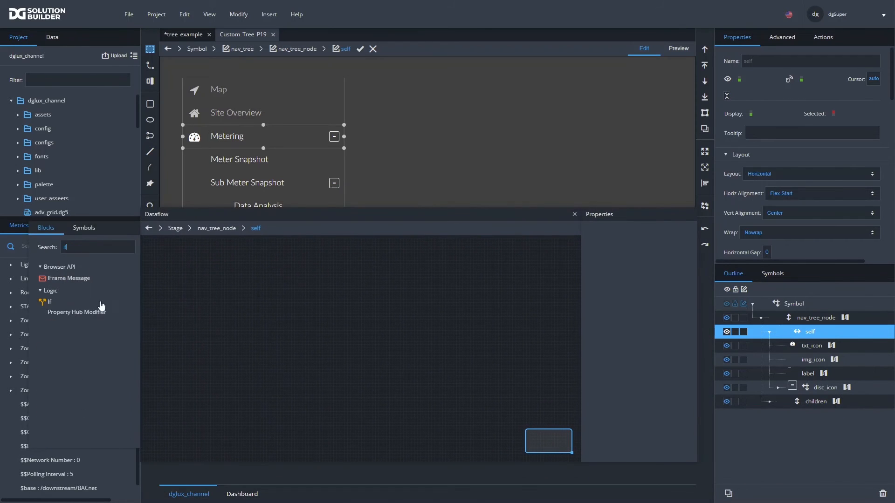
pyautogui.moveTo(49, 302); pyautogui.dragTo(170, 262)
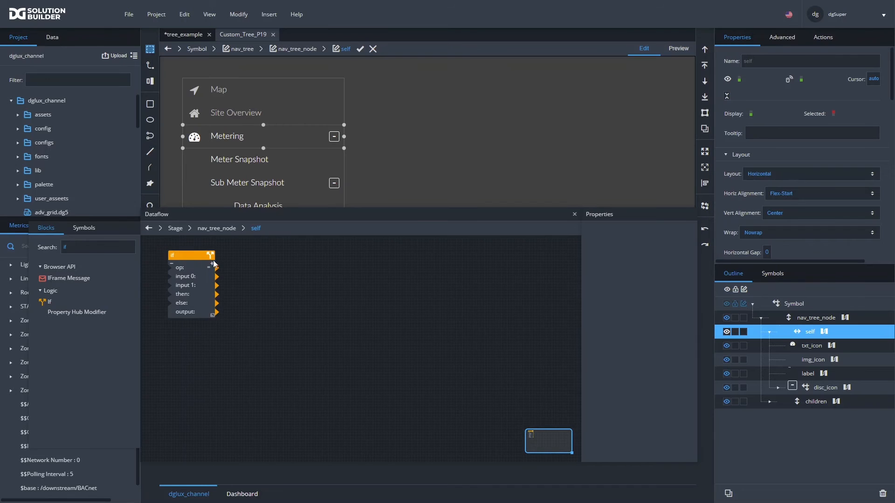
# Bind the If block's input 0 to the ID symbol parameter and input 1 to the _ID value in the selected_id table
pyautogui.click(239, 15)
pyautogui.click(251, 84)
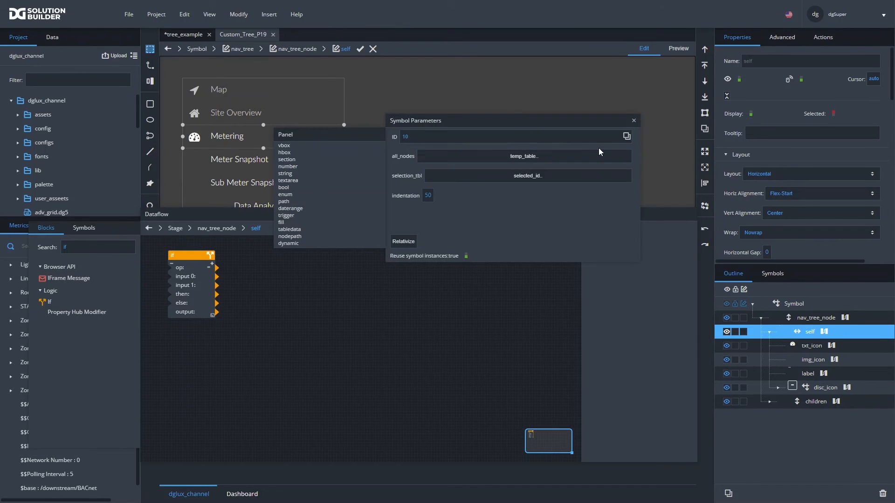
pyautogui.moveTo(635, 137); pyautogui.dragTo(192, 276)
pyautogui.click(484, 176)
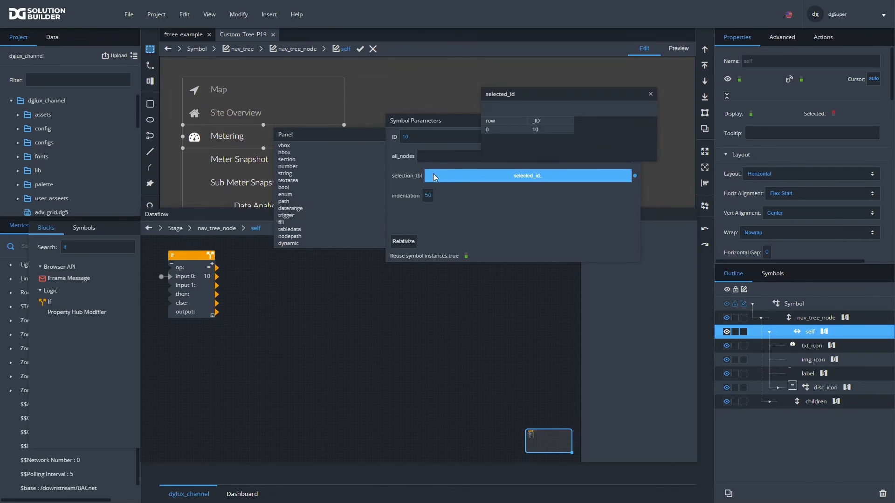
pyautogui.moveTo(537, 135); pyautogui.dragTo(191, 285)
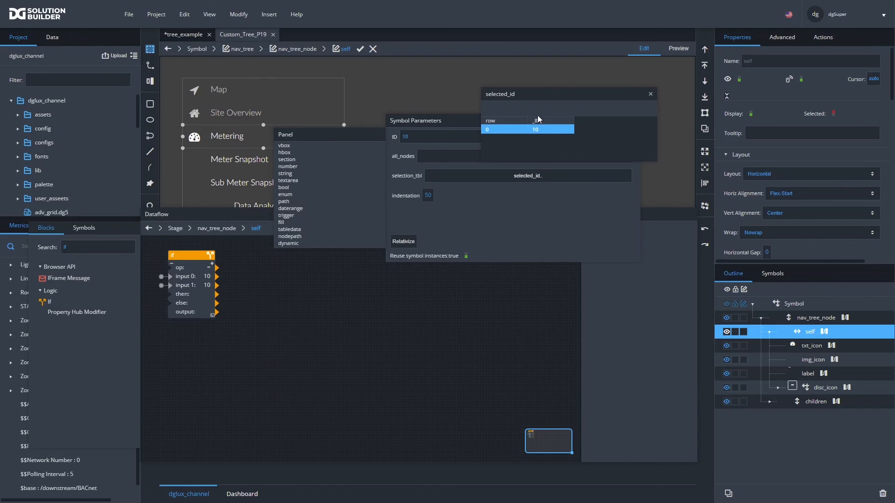
pyautogui.moveTo(556, 90); pyautogui.dragTo(617, 89)
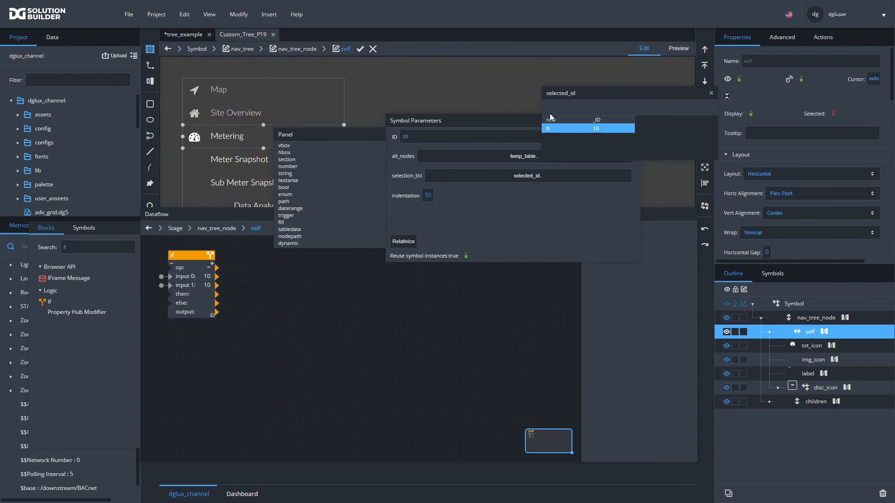
pyautogui.moveTo(507, 121); pyautogui.dragTo(374, 49)
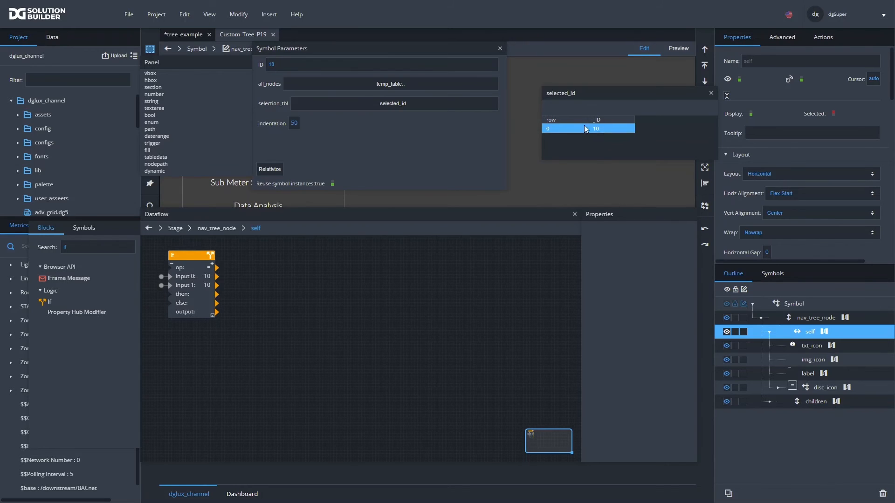
pyautogui.moveTo(597, 128); pyautogui.dragTo(346, 99)
# Set the If block's then value to true and else value to false, and close the selected_id and symbol parameter windows
pyautogui.click(186, 288)
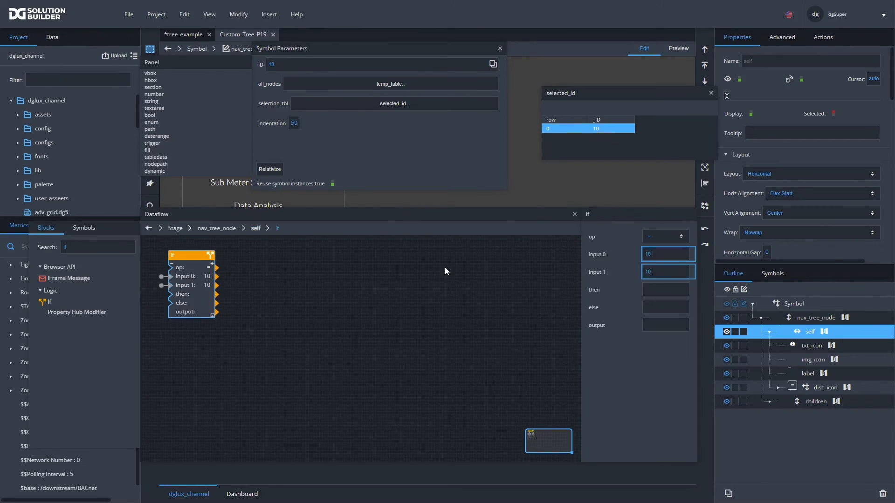
pyautogui.click(659, 290)
pyautogui.write('true')
pyautogui.press('Tab')
pyautogui.click(712, 93)
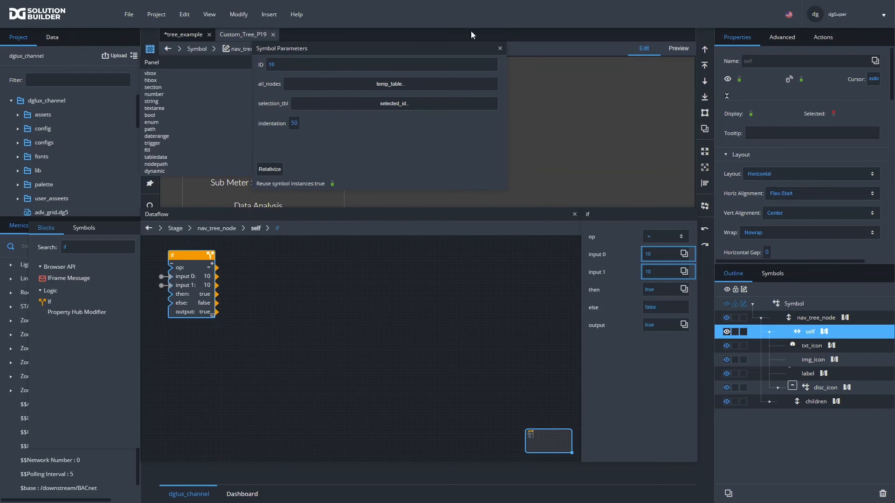
pyautogui.click(499, 48)
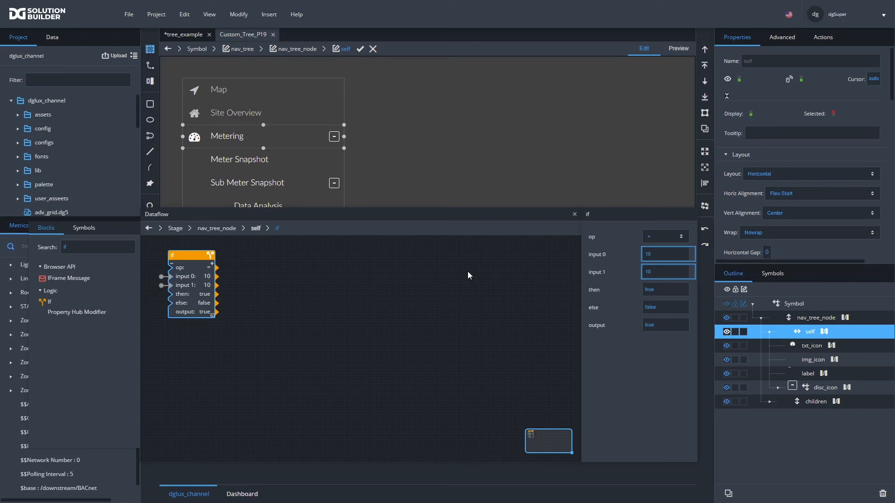
# Rename the If block is_selected and bind its output to the self container's background fill
pyautogui.scroll(-5, 795, 186)
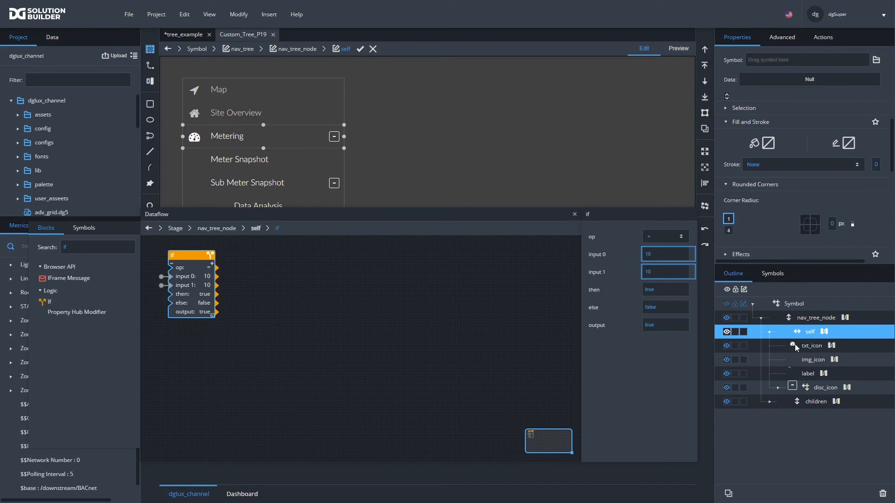
pyautogui.moveTo(192, 313); pyautogui.dragTo(352, 293)
pyautogui.write('is_selected')
pyautogui.press('Return')
pyautogui.moveTo(205, 312); pyautogui.dragTo(770, 147)
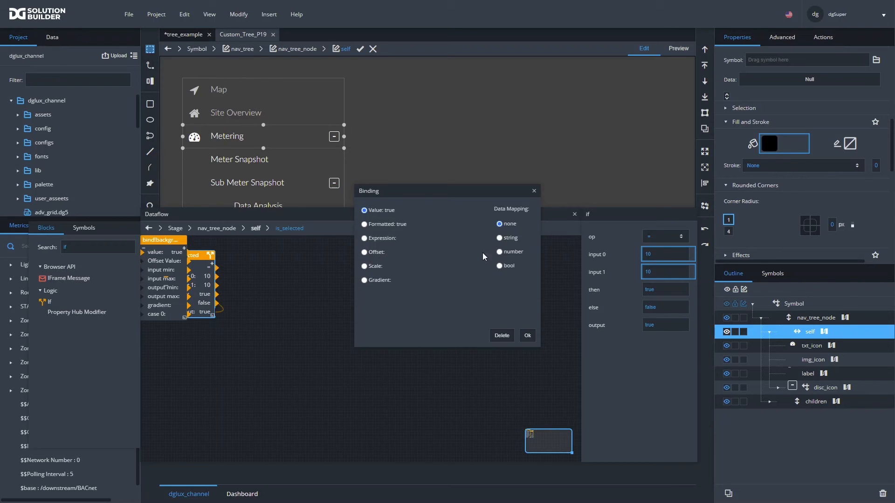
# Map the fill binding as bool, with true giving solid grey #666666 and the default left without fill
pyautogui.click(500, 267)
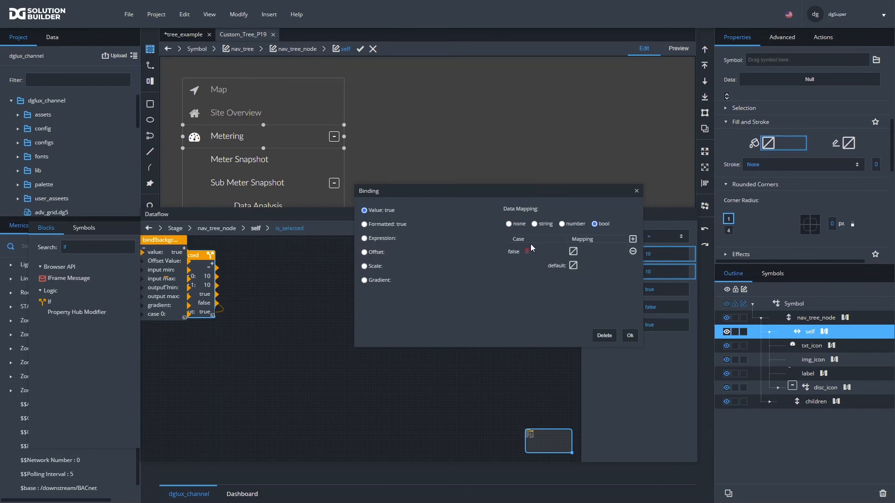
pyautogui.click(527, 252)
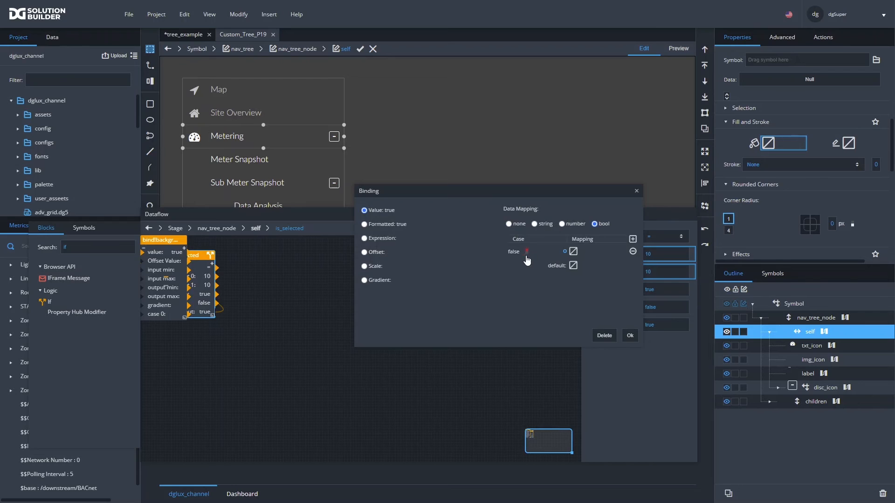
pyautogui.click(574, 253)
pyautogui.click(657, 273)
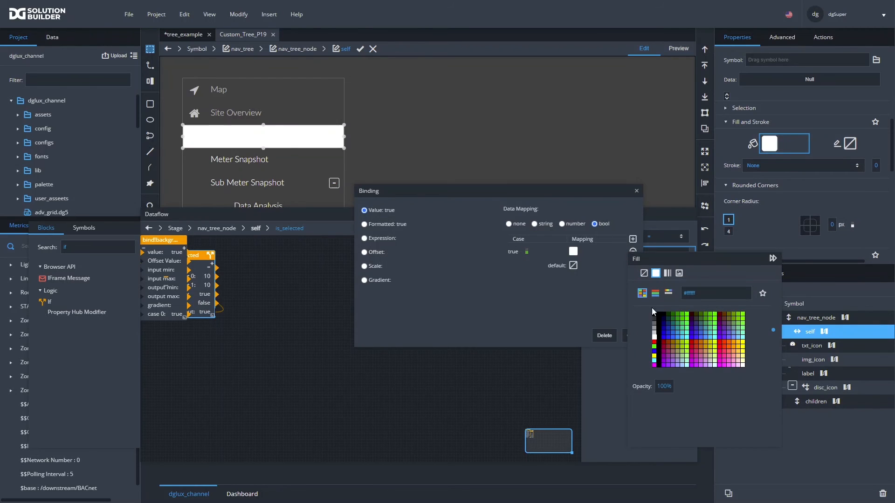
pyautogui.click(654, 323)
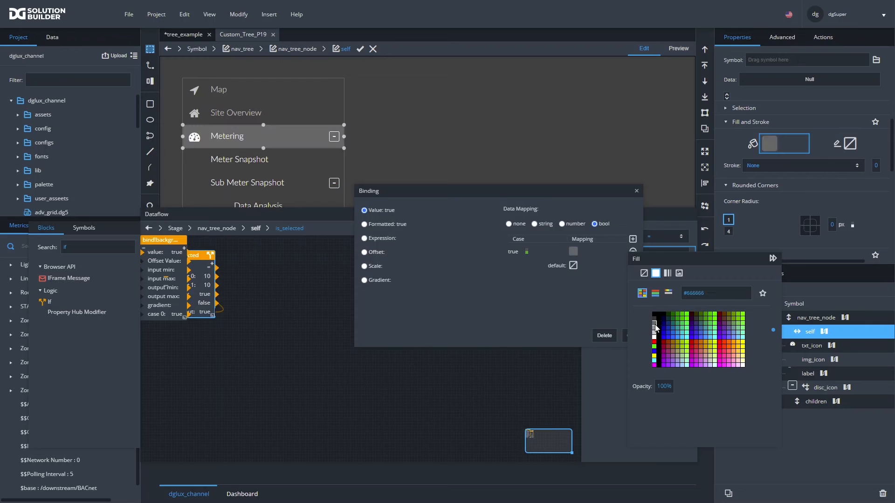
pyautogui.click(565, 275)
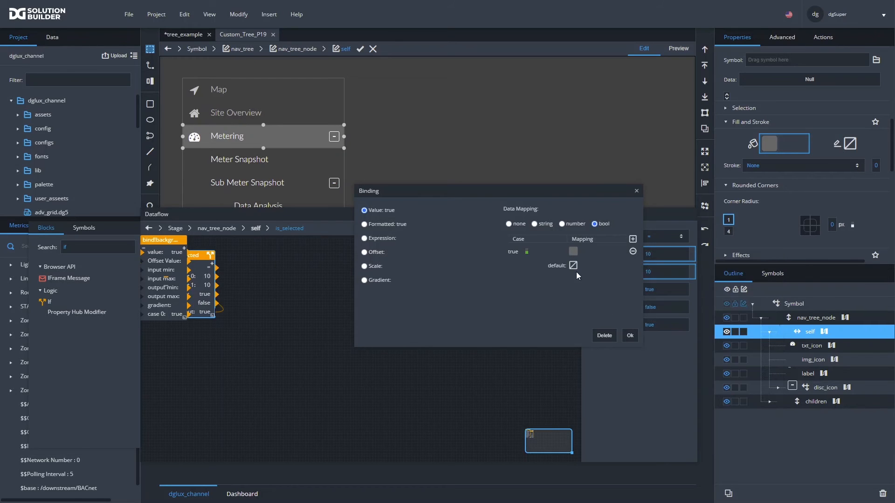
pyautogui.click(630, 336)
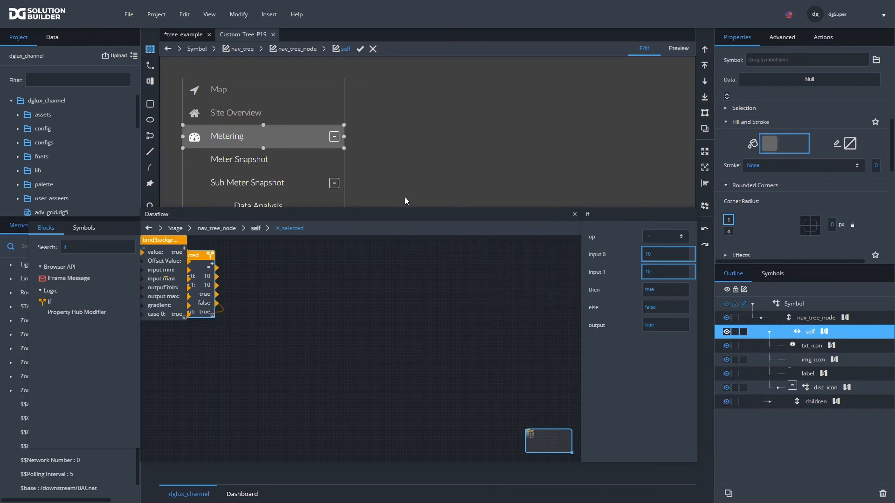
# Apply the node symbol edits and preview the tree, testing the selection highlight on Data Analysis and Meter/Equipment Loads
pyautogui.click(360, 49)
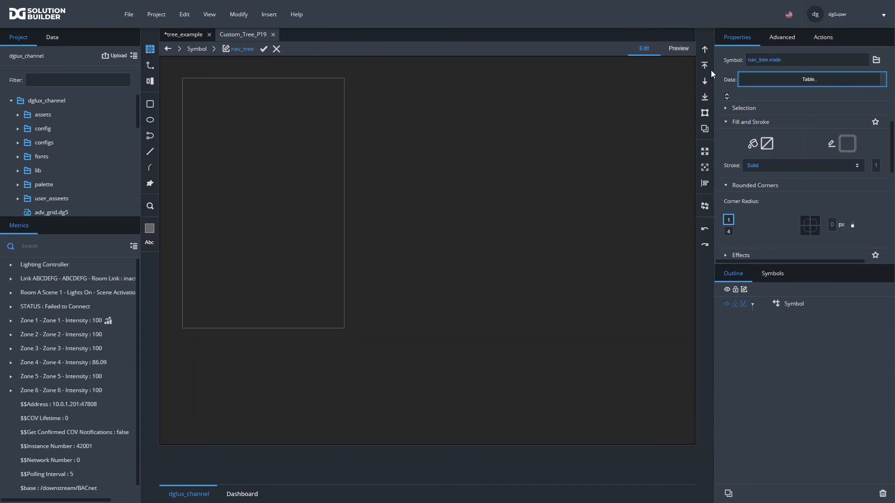
pyautogui.click(684, 52)
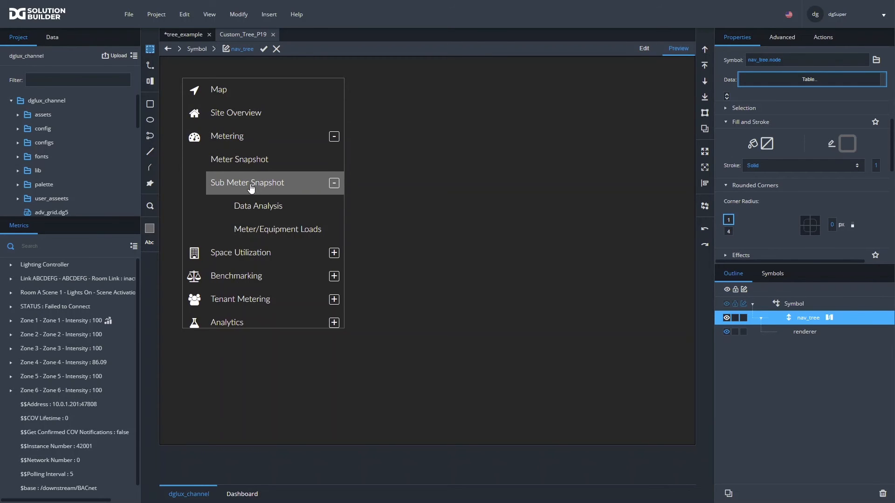
pyautogui.click(264, 210)
pyautogui.click(267, 231)
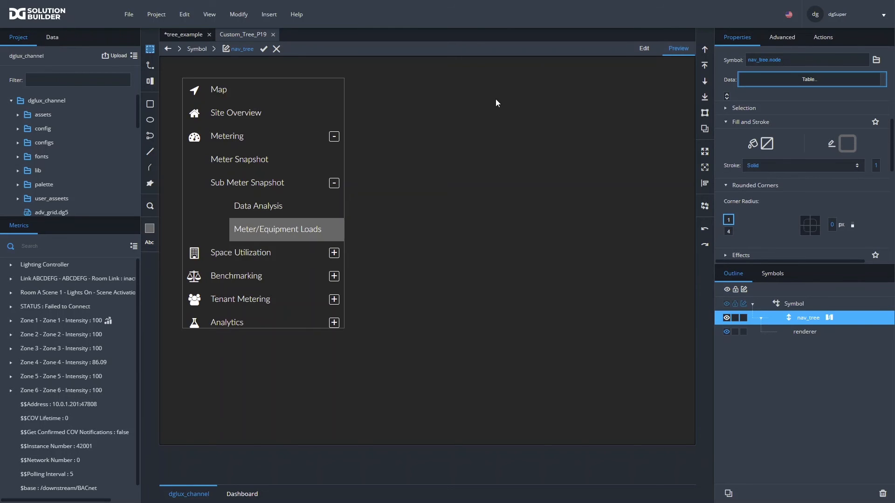
# Return to editing, open nav_tree's dataflow higher on the canvas, and shift the root_nodes block up to make room
pyautogui.click(644, 49)
pyautogui.click(830, 320)
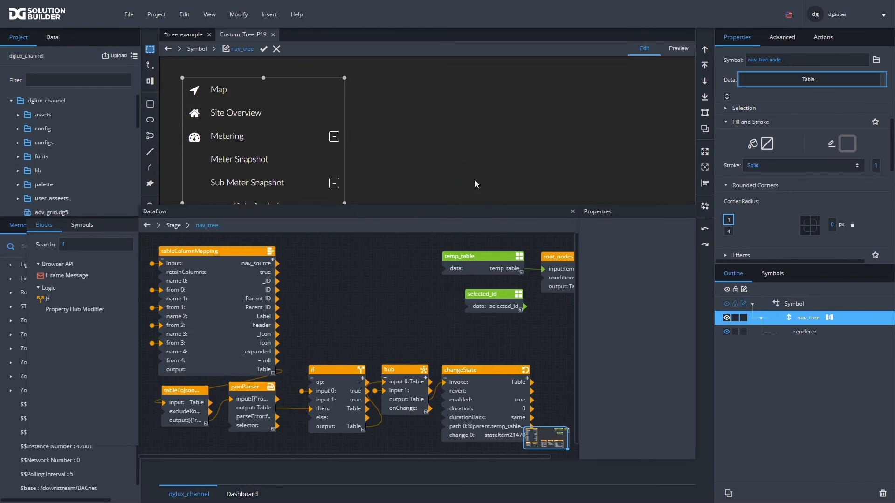
pyautogui.click(412, 239)
pyautogui.moveTo(496, 253); pyautogui.dragTo(646, 254)
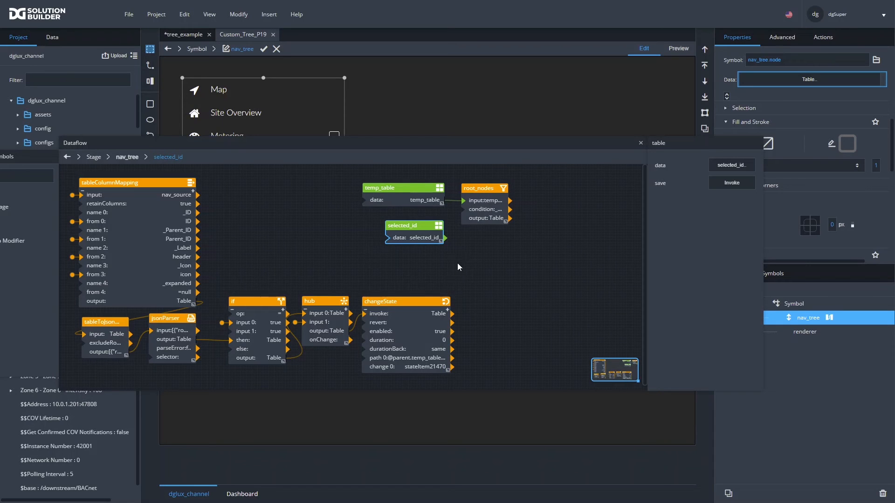
pyautogui.moveTo(486, 191); pyautogui.dragTo(488, 176)
pyautogui.moveTo(158, 149); pyautogui.dragTo(234, 145)
# Add a three-input Concatenate block below root_nodes, with input 0 set to _ID == ' and input 2 to a closing single quote
pyautogui.doubleClick(70, 179)
pyautogui.write('con')
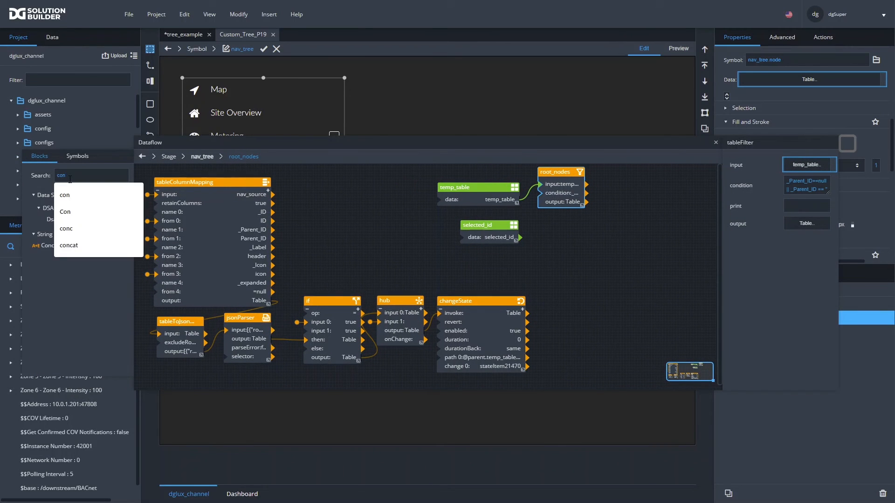
pyautogui.click(111, 273)
pyautogui.moveTo(55, 245); pyautogui.dragTo(542, 228)
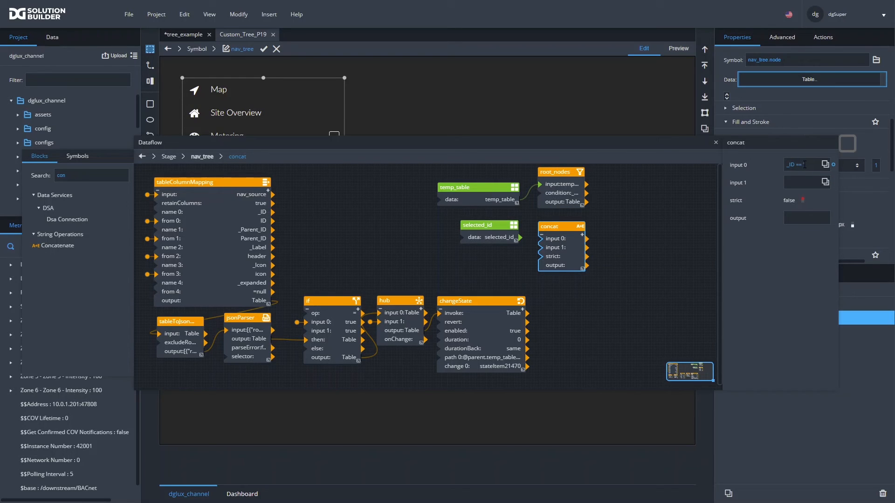
pyautogui.click(586, 239)
pyautogui.click(586, 236)
pyautogui.write("'")
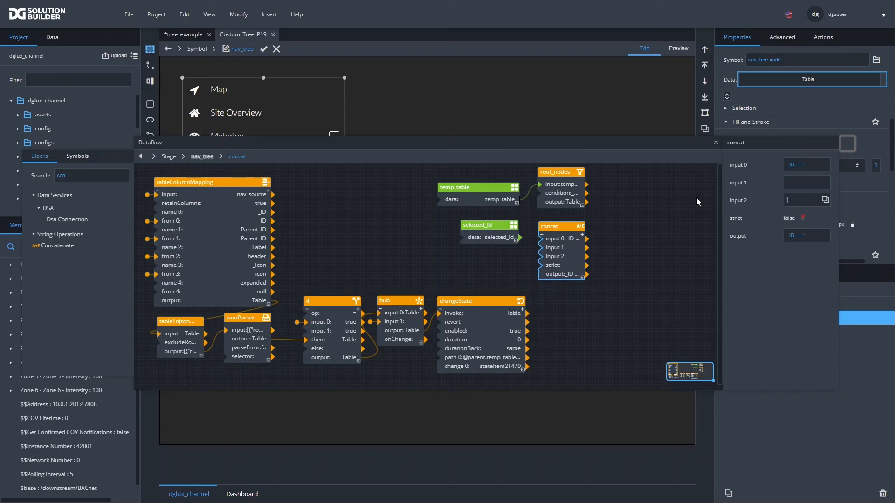
# Bind the Concatenate block's input 1 to the _ID value in the selected_id table, then close the table
pyautogui.click(498, 242)
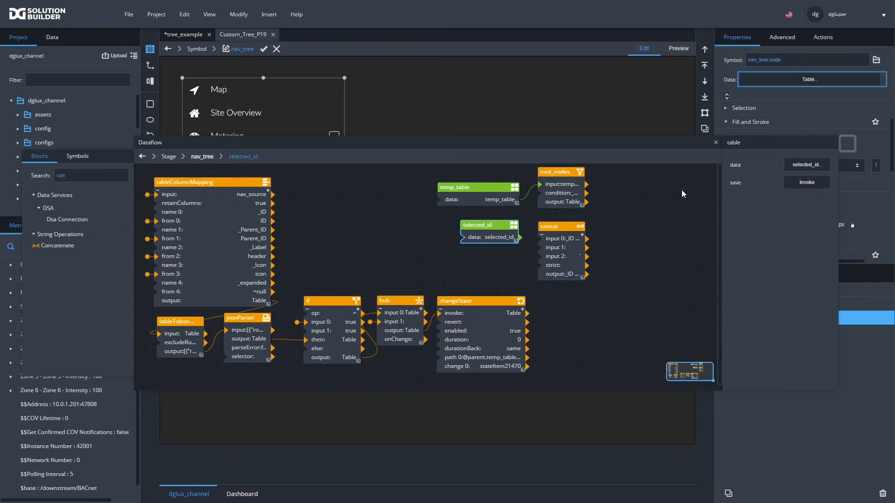
pyautogui.click(809, 168)
pyautogui.click(562, 226)
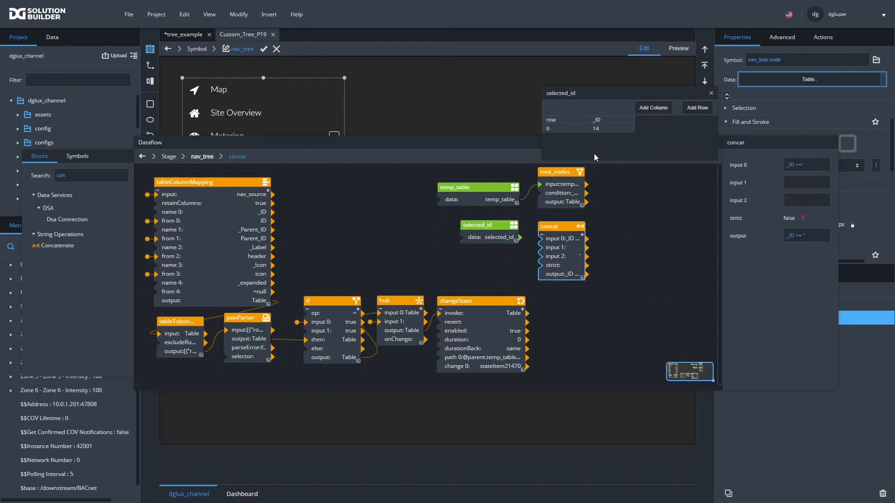
pyautogui.click(600, 132)
pyautogui.moveTo(806, 187); pyautogui.dragTo(806, 187)
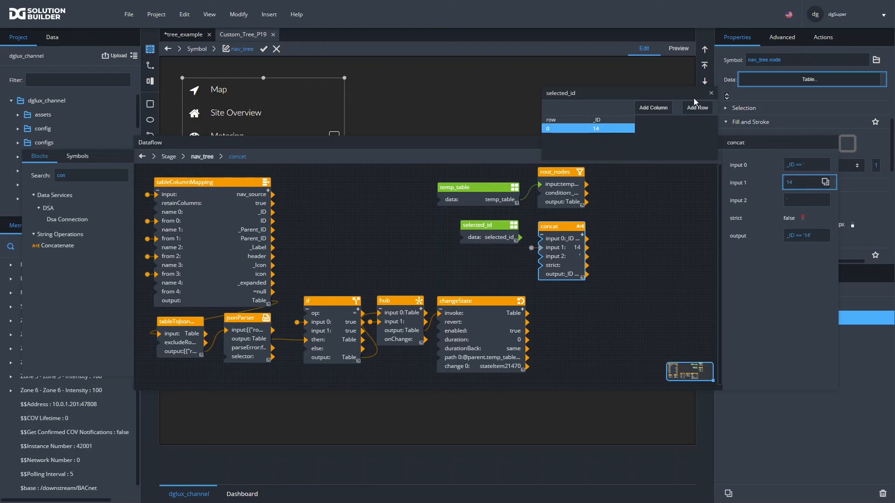
pyautogui.click(712, 93)
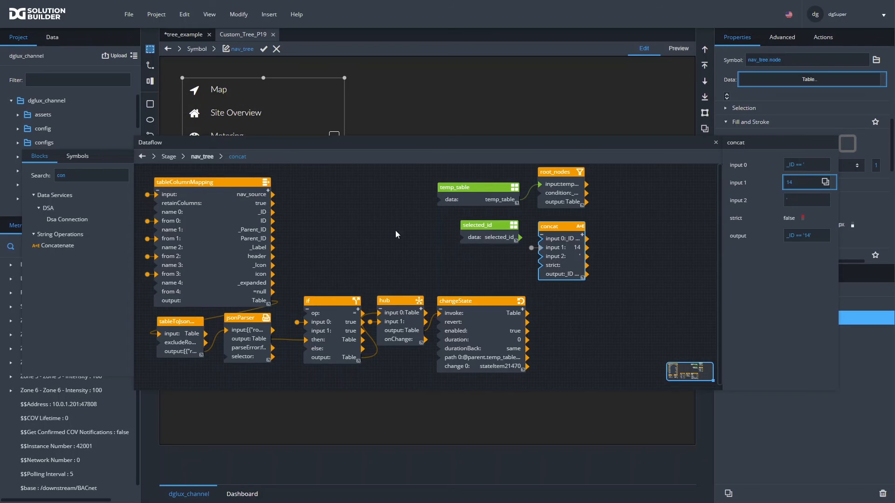
# Add a table Filter block beside the Concatenate block and connect the concatenated output to its condition
pyautogui.doubleClick(90, 171)
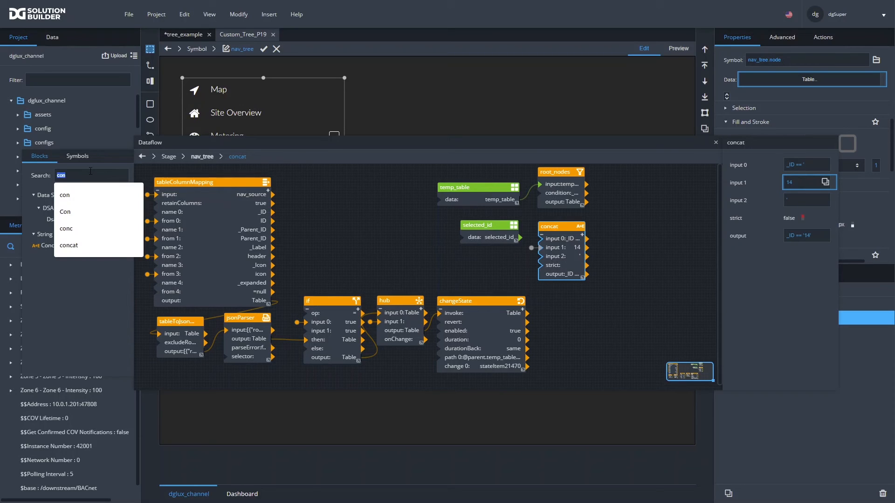
pyautogui.write('fil')
pyautogui.moveTo(46, 265); pyautogui.dragTo(608, 231)
pyautogui.moveTo(586, 275); pyautogui.dragTo(615, 251)
# Try to feed the new table filter from the nav_table symbol parameter and inspect its output table
pyautogui.click(229, 17)
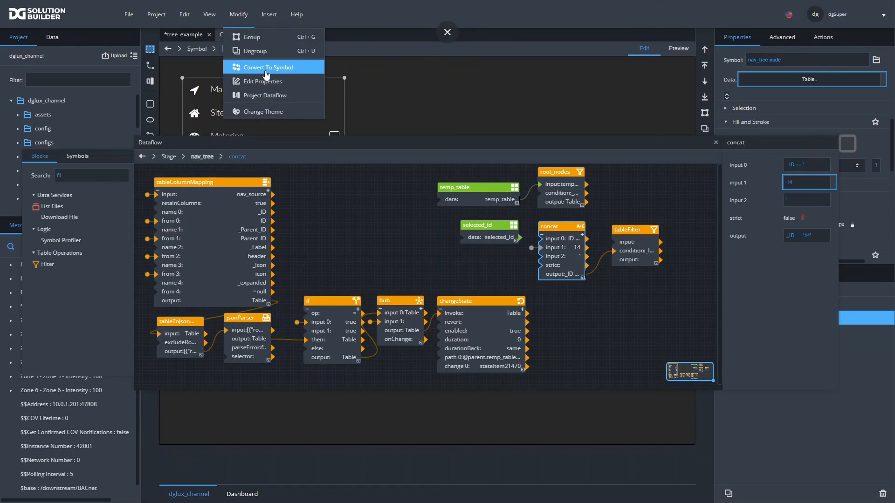
pyautogui.click(256, 82)
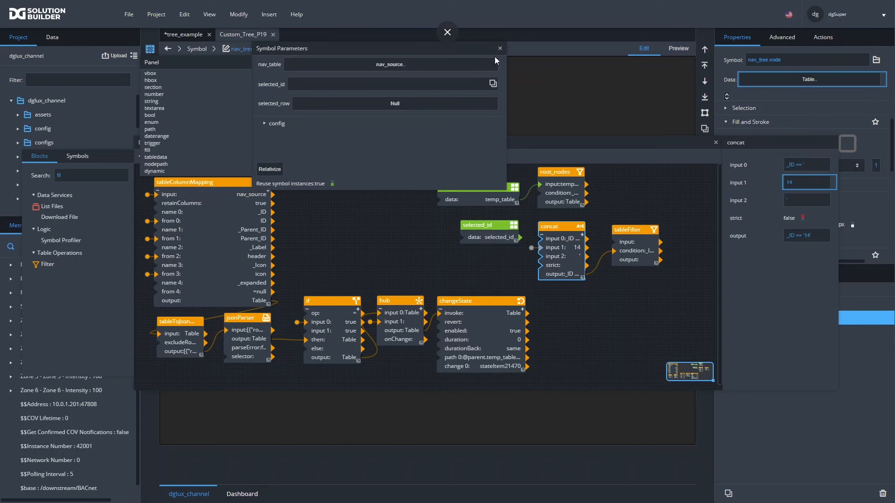
pyautogui.moveTo(499, 66); pyautogui.dragTo(634, 243)
pyautogui.click(790, 224)
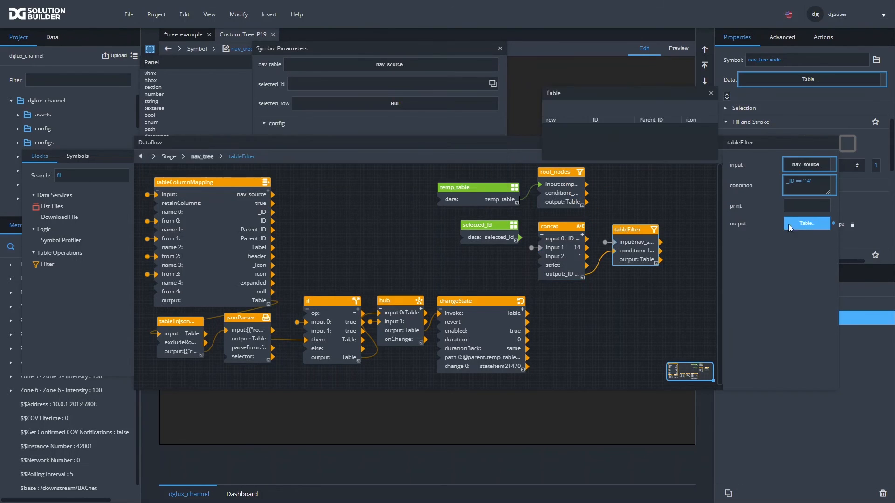
pyautogui.moveTo(713, 161); pyautogui.dragTo(804, 133)
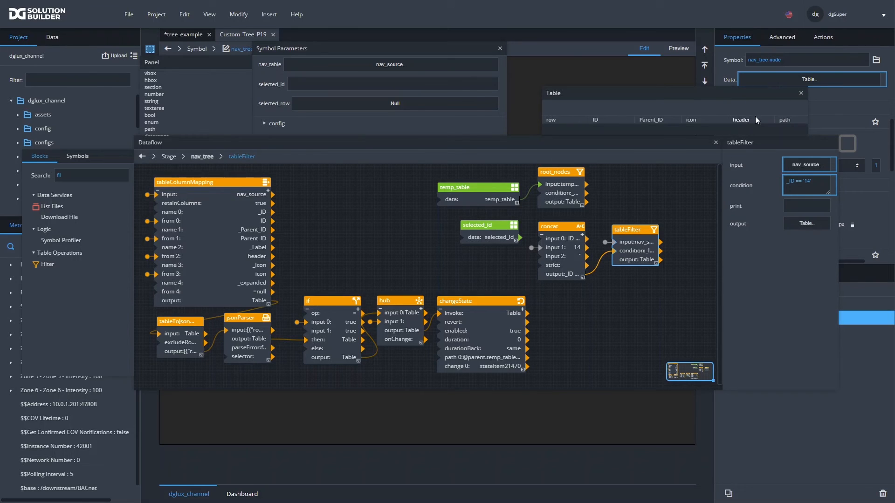
pyautogui.click(801, 93)
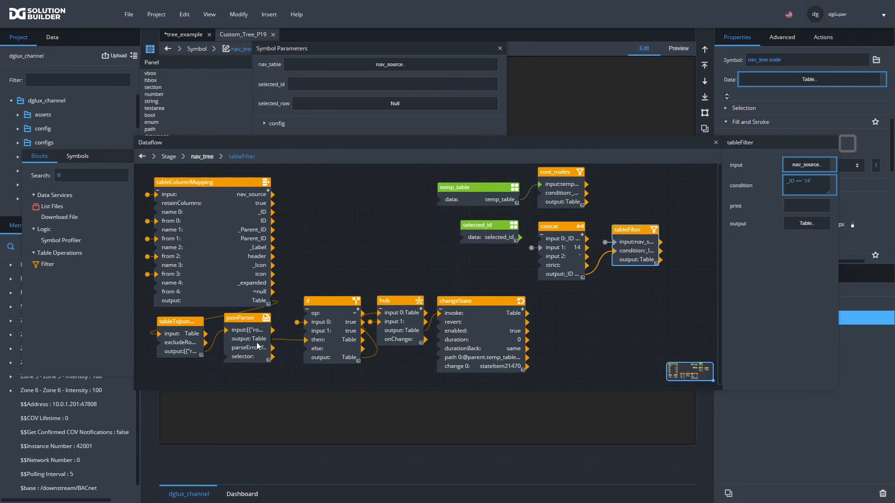
# Connect the jsonParser block's output to the new table filter's input and view the filtered output table
pyautogui.moveTo(273, 339); pyautogui.dragTo(640, 244)
pyautogui.click(798, 223)
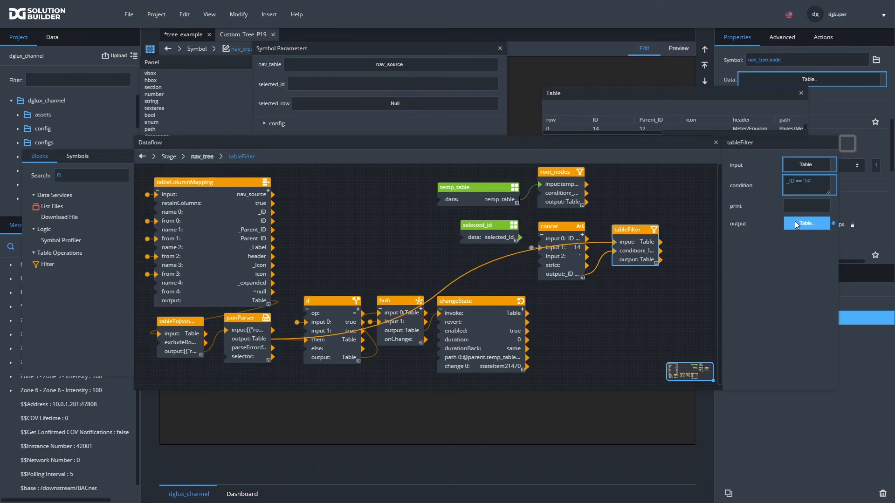
# Move and widen the filtered output table window to examine all columns of its row
pyautogui.moveTo(734, 93); pyautogui.dragTo(666, 59)
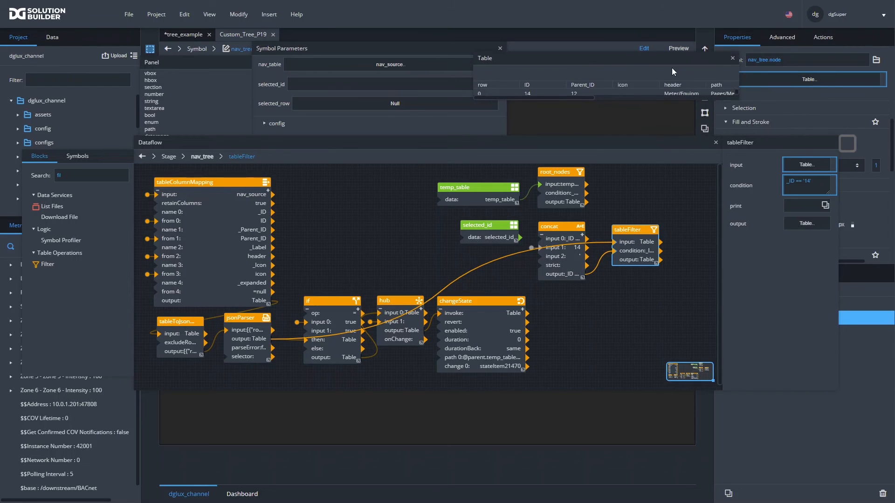
pyautogui.moveTo(737, 99); pyautogui.dragTo(860, 107)
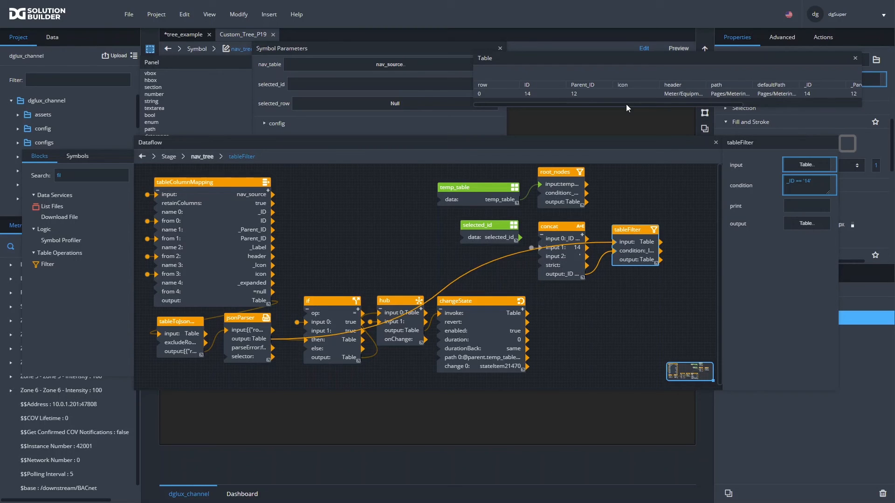
pyautogui.moveTo(625, 104)
pyautogui.mouseDown()
pyautogui.moveTo(815, 110)
pyautogui.moveTo(616, 104)
pyautogui.mouseUp()
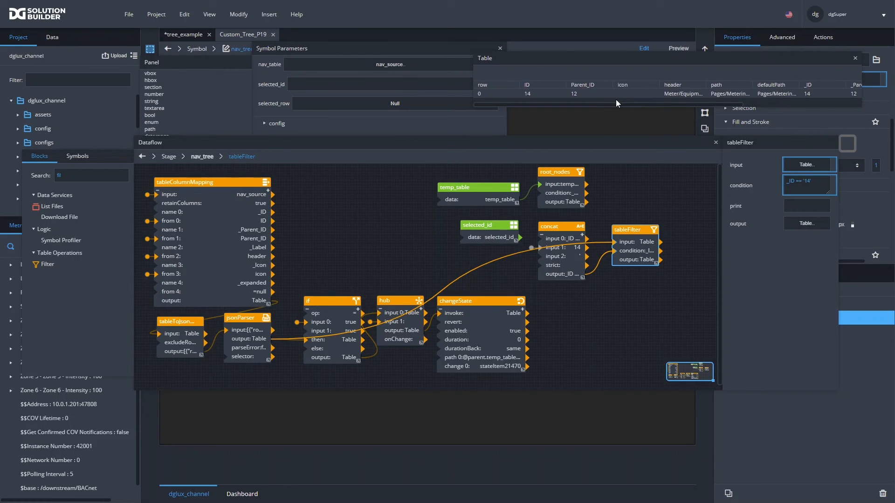
# Bind the new table filter's input to the nav_table symbol parameter, replacing the jsonParser connection
pyautogui.click(562, 265)
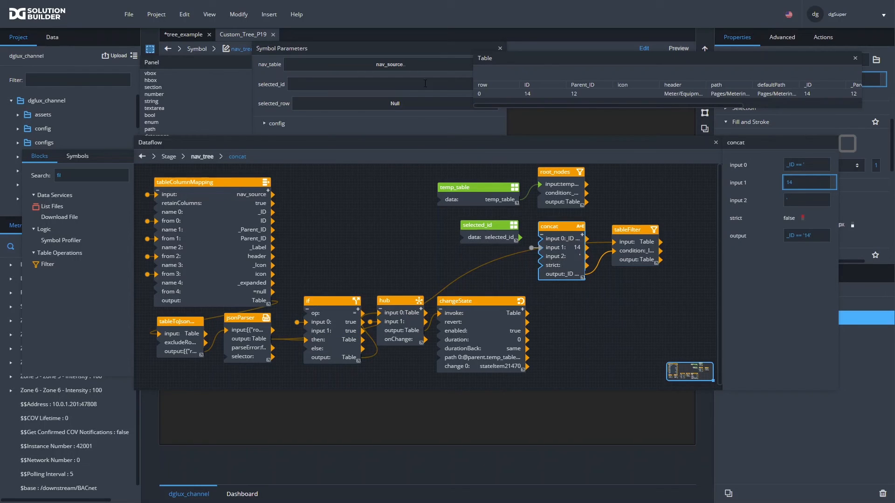
pyautogui.click(402, 49)
pyautogui.moveTo(502, 64); pyautogui.dragTo(614, 242)
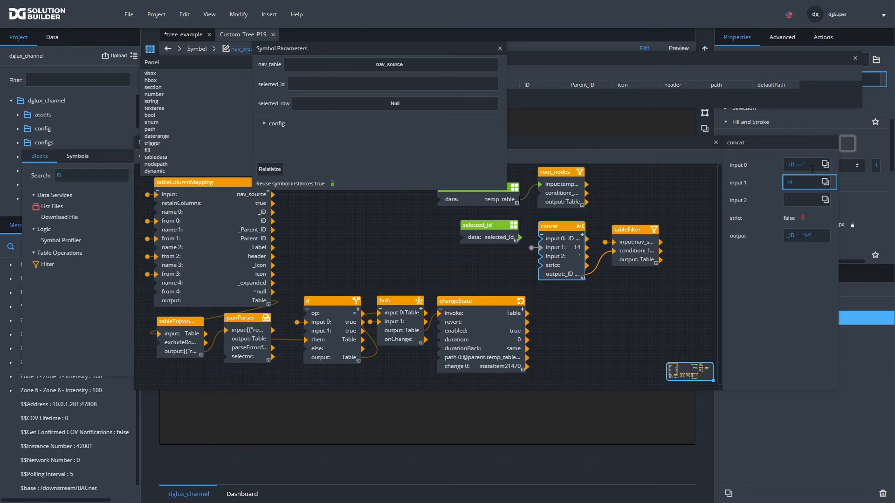
# Insert a new parameter before the Concatenate block's input 0 and remove _ID from the following input, leaving only the == ' text
pyautogui.rightClick(744, 164)
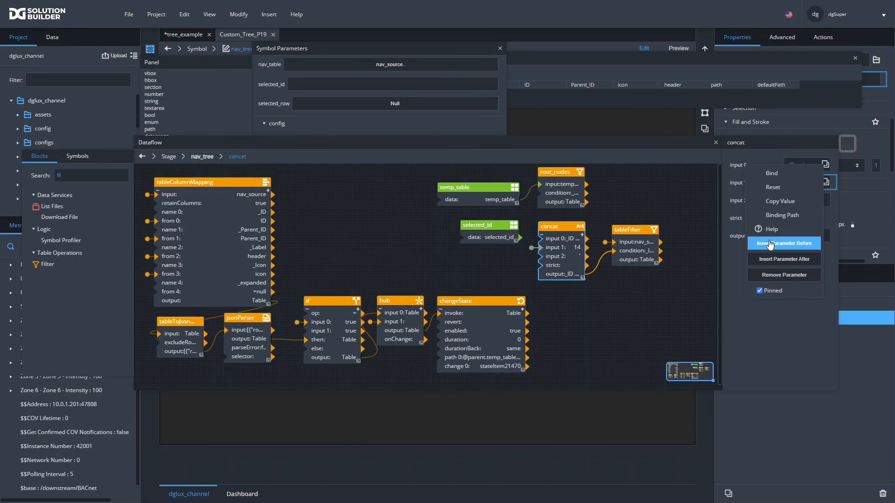
pyautogui.click(786, 244)
pyautogui.doubleClick(791, 182)
pyautogui.press('BackSpace')
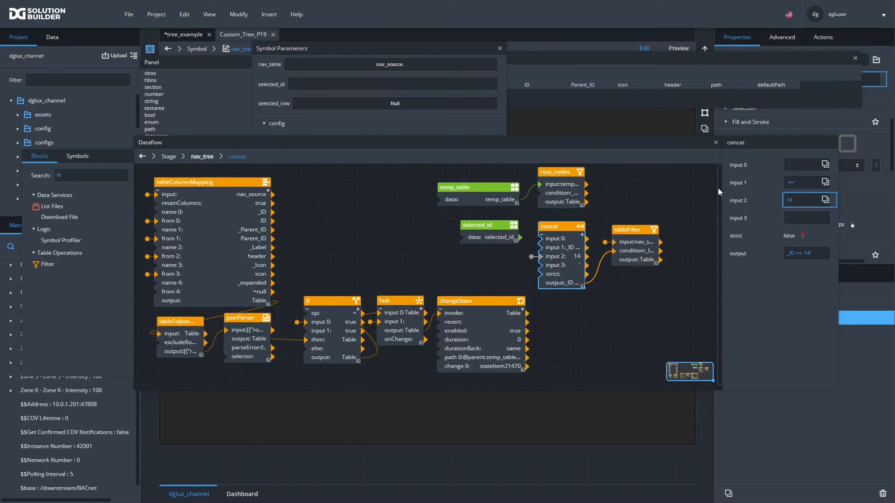
# Bind the Concatenate block's empty input 0 to the ID_column symbol parameter in the config group, and close the symbol parameters
pyautogui.click(238, 15)
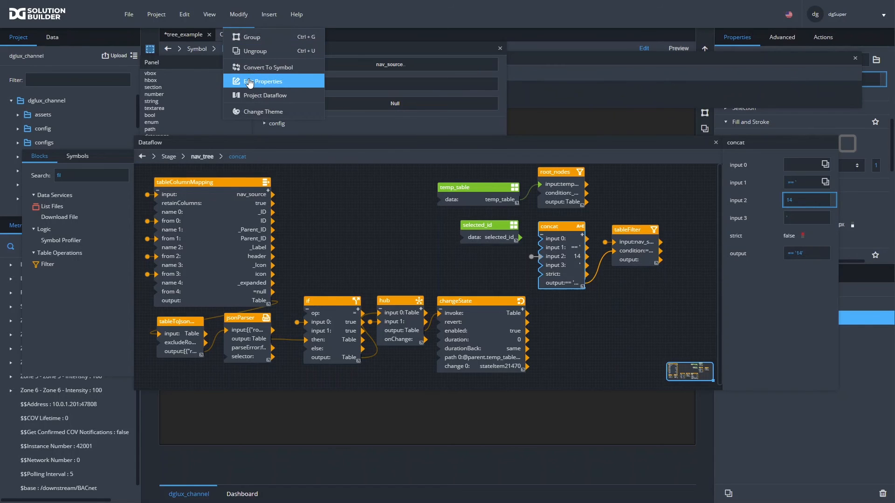
pyautogui.click(249, 82)
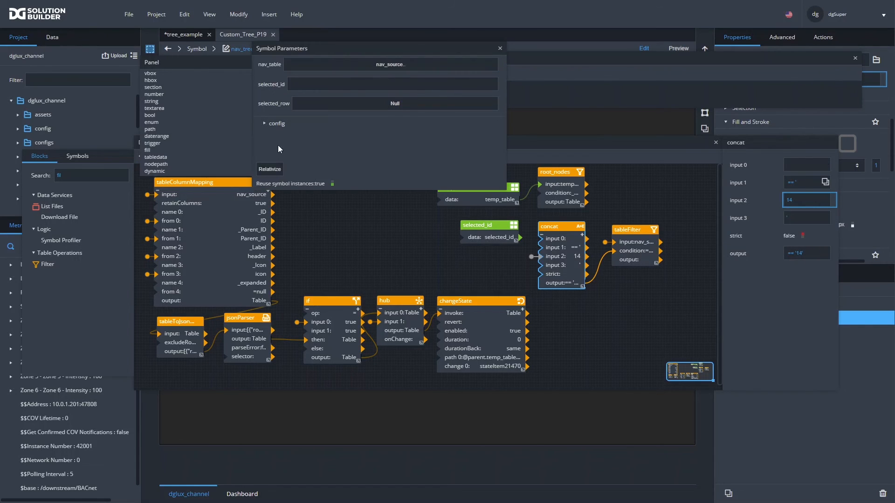
pyautogui.click(265, 124)
pyautogui.moveTo(379, 139); pyautogui.dragTo(795, 166)
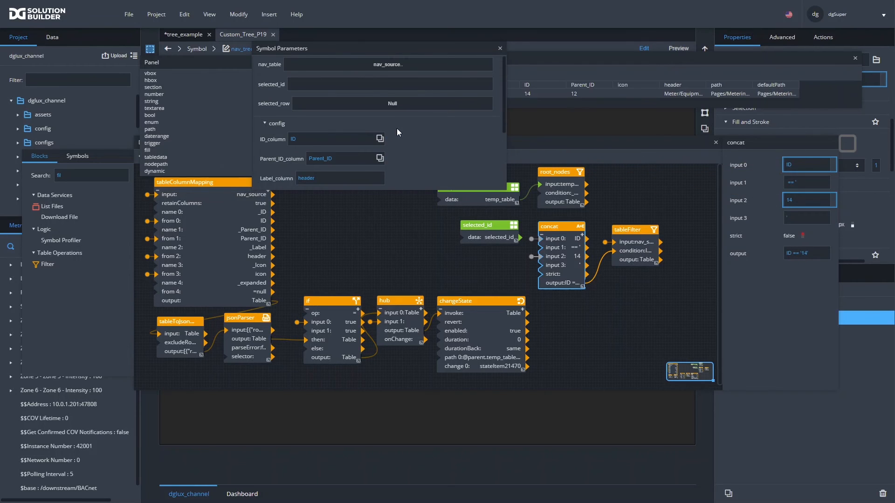
pyautogui.click(499, 48)
# Bind the selected_row symbol parameter to the new table filter's output and close the filtered table
pyautogui.rightClick(606, 303)
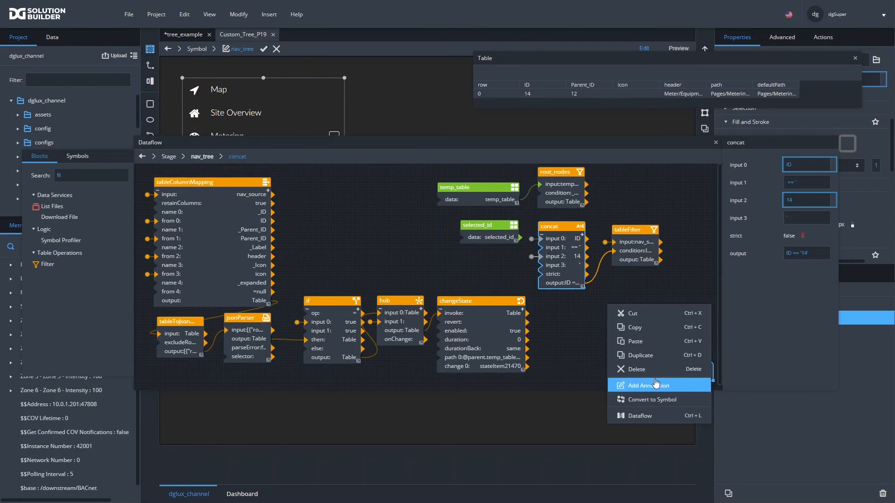
pyautogui.click(655, 401)
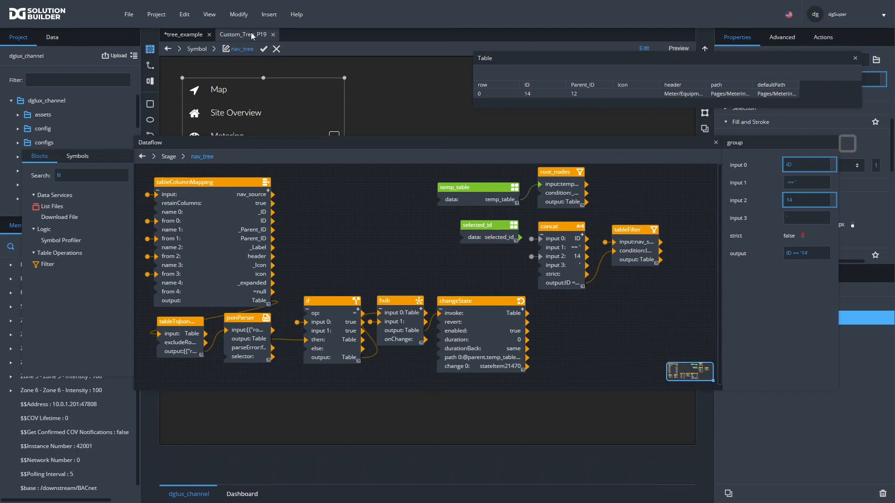
pyautogui.click(242, 16)
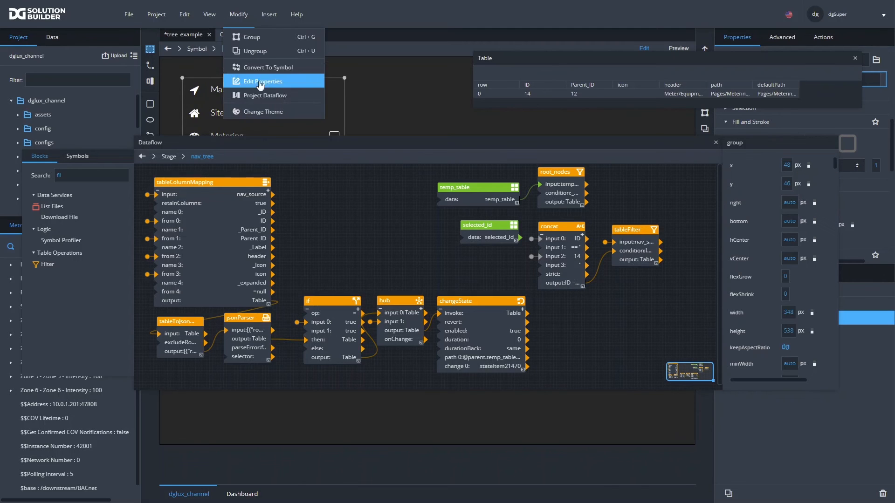
pyautogui.click(301, 87)
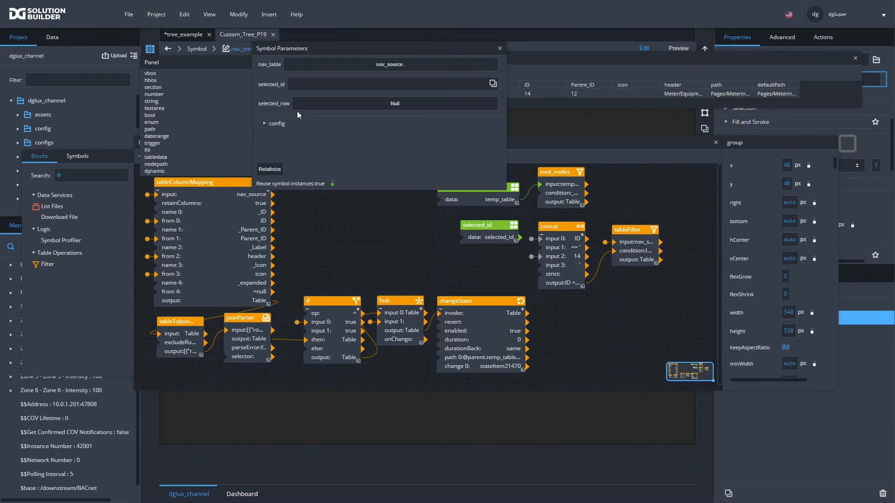
pyautogui.moveTo(656, 259); pyautogui.dragTo(446, 102)
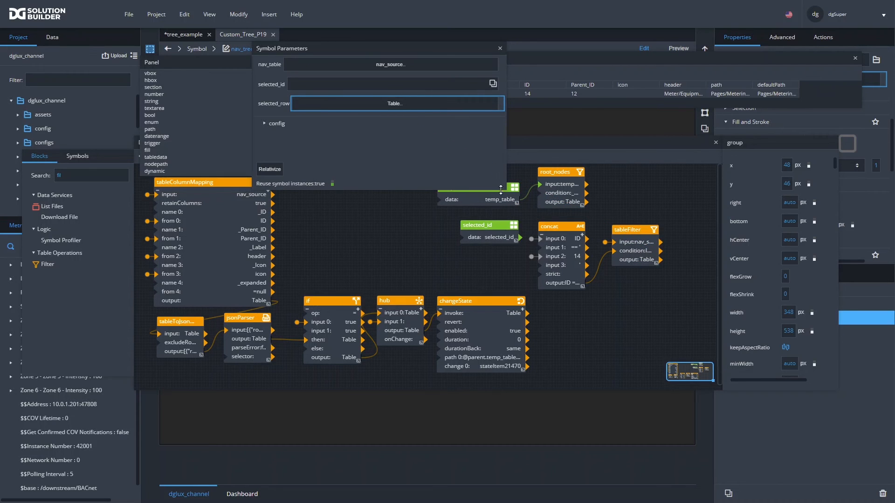
pyautogui.moveTo(501, 190); pyautogui.dragTo(504, 134)
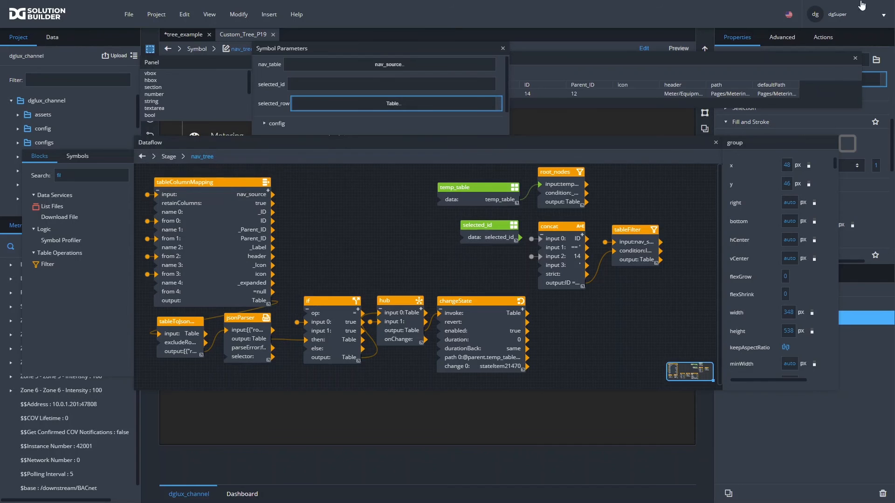
pyautogui.click(855, 58)
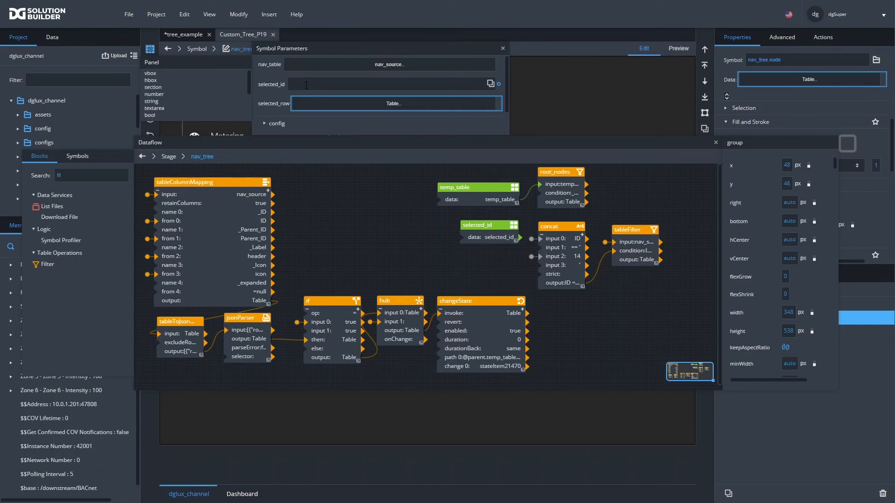
pyautogui.moveTo(346, 147); pyautogui.dragTo(360, 202)
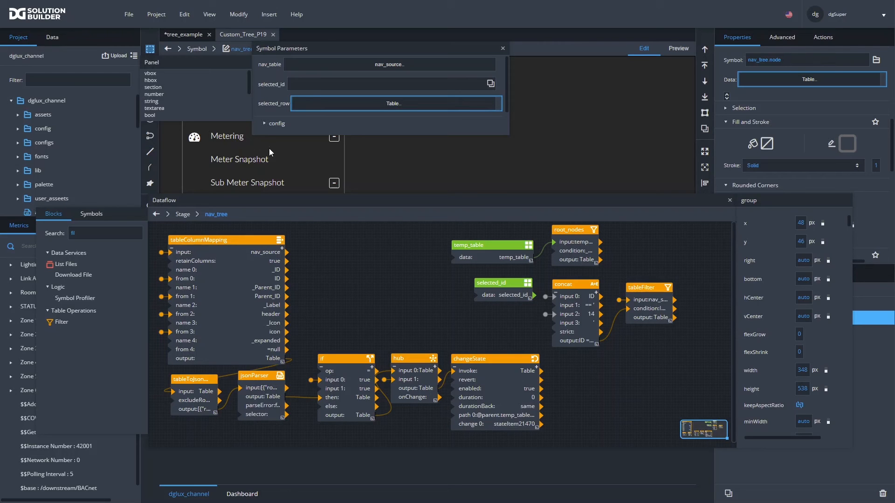
# Add an Edit Rows block below the new table filter, keeping a single column and value pair
pyautogui.click(495, 285)
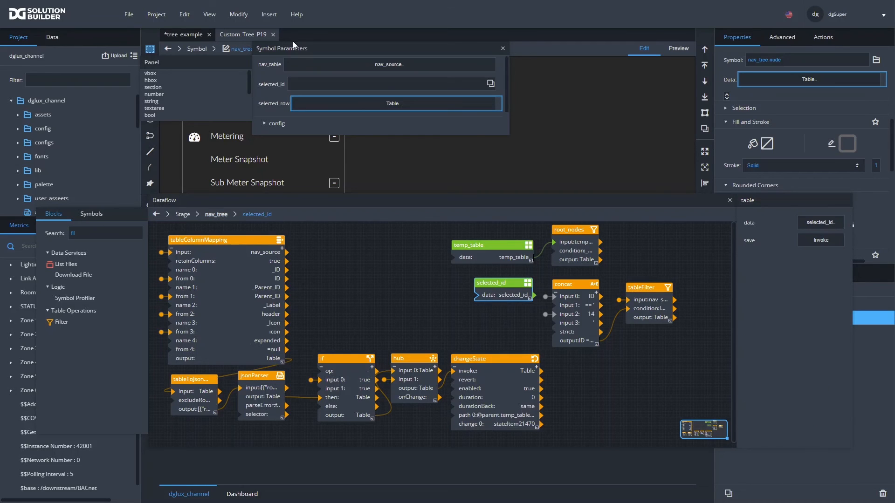
pyautogui.click(90, 234)
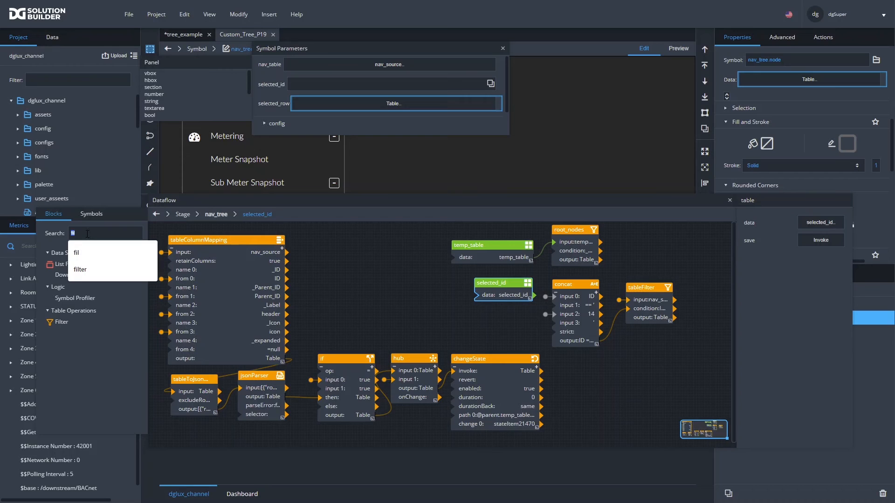
pyautogui.write('edi')
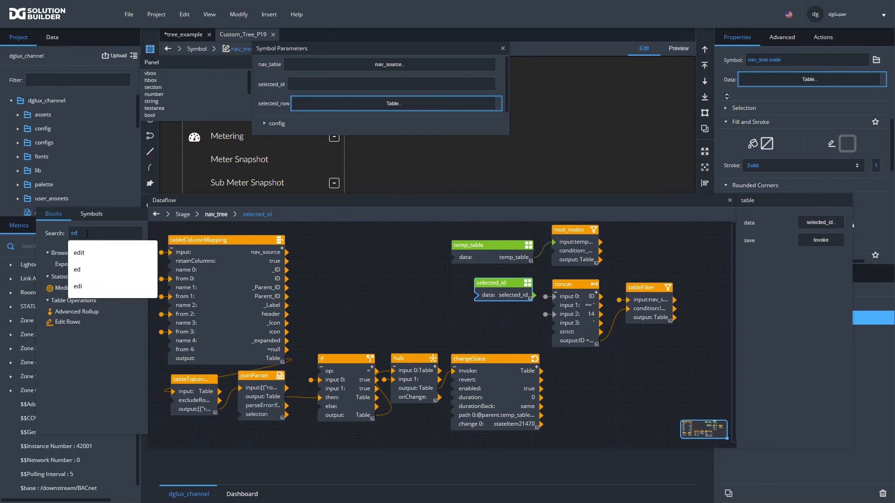
pyautogui.moveTo(70, 289); pyautogui.dragTo(651, 362)
pyautogui.click(673, 372)
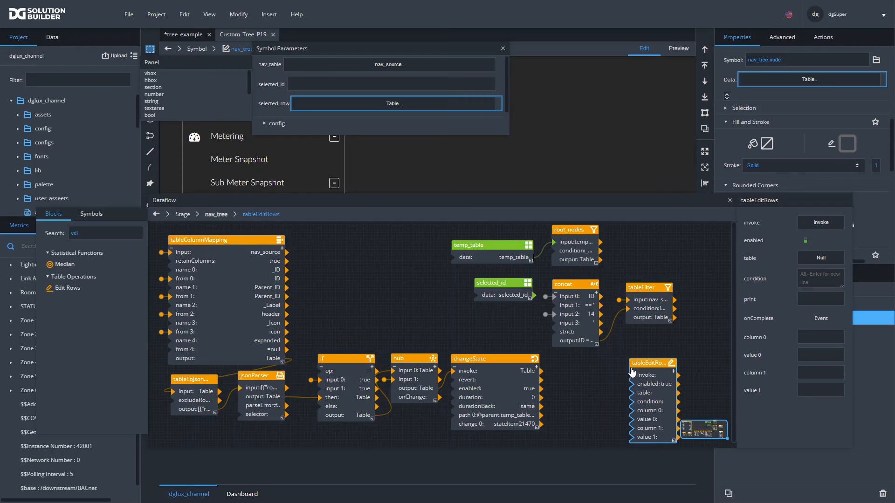
pyautogui.click(632, 372)
# Connect the selected_id table's data to the Edit Rows block's table and set its condition to row == 0
pyautogui.moveTo(507, 295); pyautogui.dragTo(817, 260)
pyautogui.click(817, 281)
pyautogui.write('row == 0')
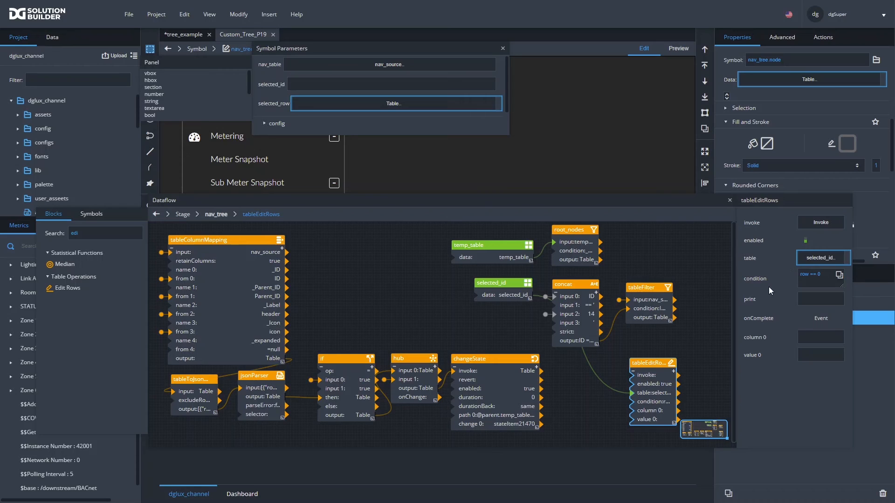
# Set Edit Rows column 0 to _ID with value 0 bound to the selected_id symbol parameter, and bind the block's invoke to value 0
pyautogui.click(819, 337)
pyautogui.write('_ID')
pyautogui.moveTo(499, 84); pyautogui.dragTo(820, 355)
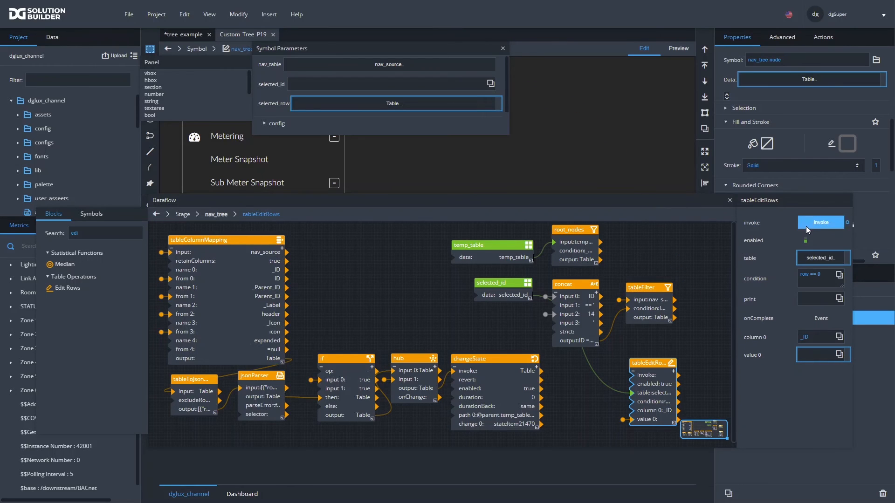
pyautogui.moveTo(848, 356); pyautogui.dragTo(811, 223)
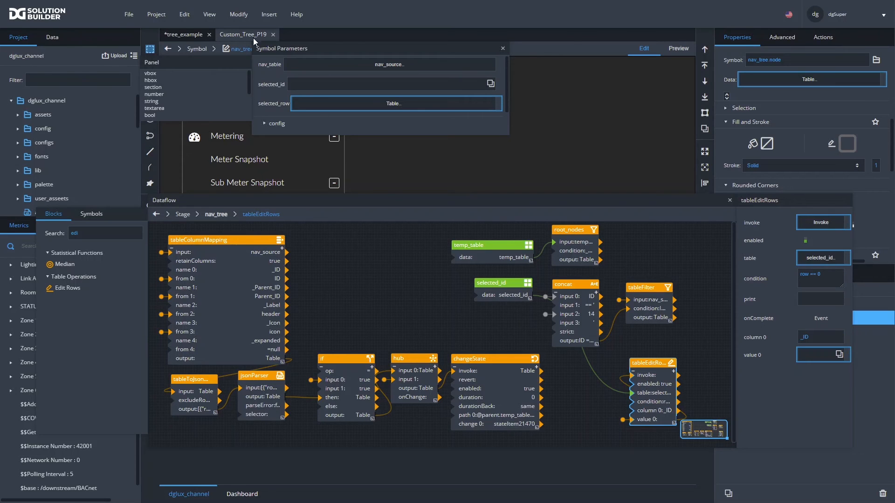
# Save the nav_tree symbol edits and preview the tree with Metering and Sub Meter Snapshot expanded
pyautogui.click(502, 49)
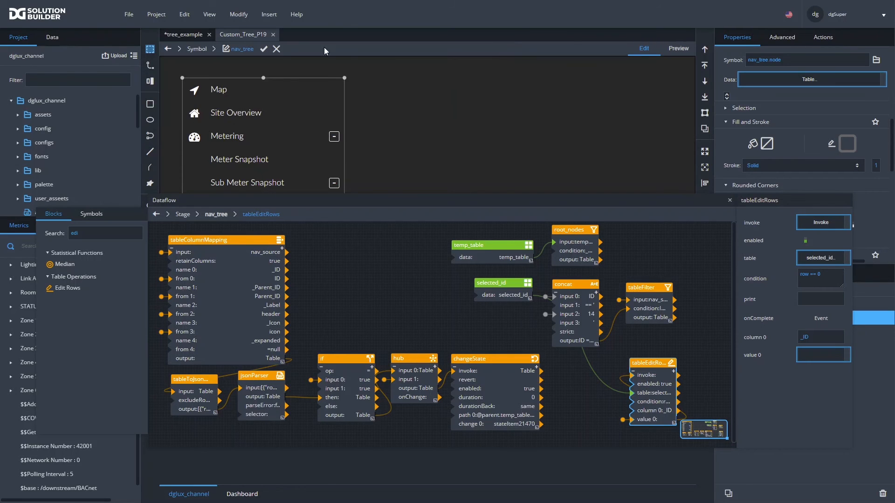
pyautogui.click(260, 52)
pyautogui.click(678, 48)
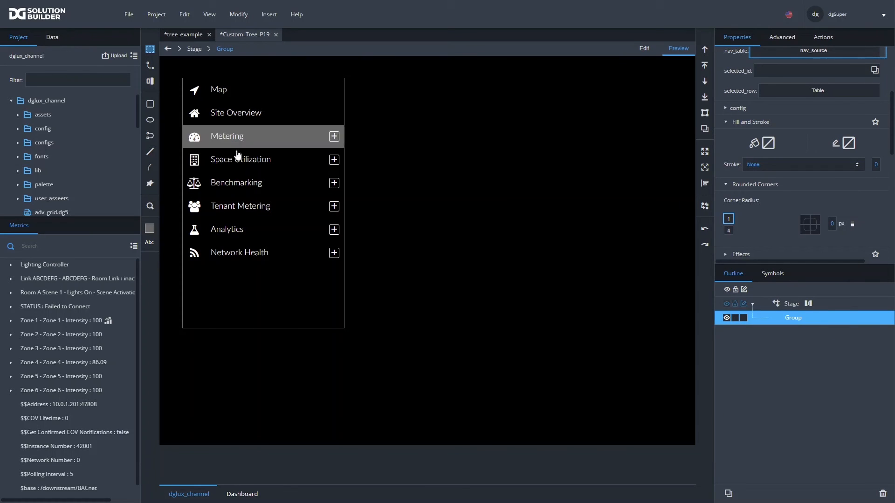
pyautogui.click(334, 137)
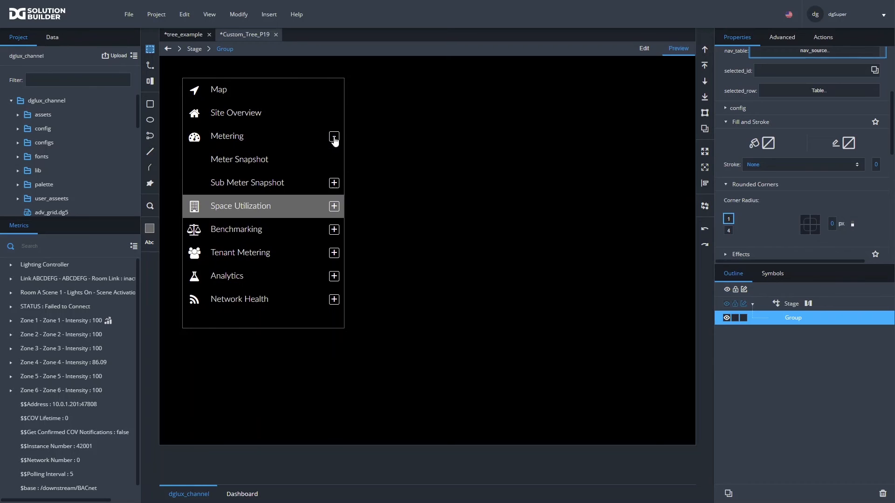
pyautogui.click(334, 183)
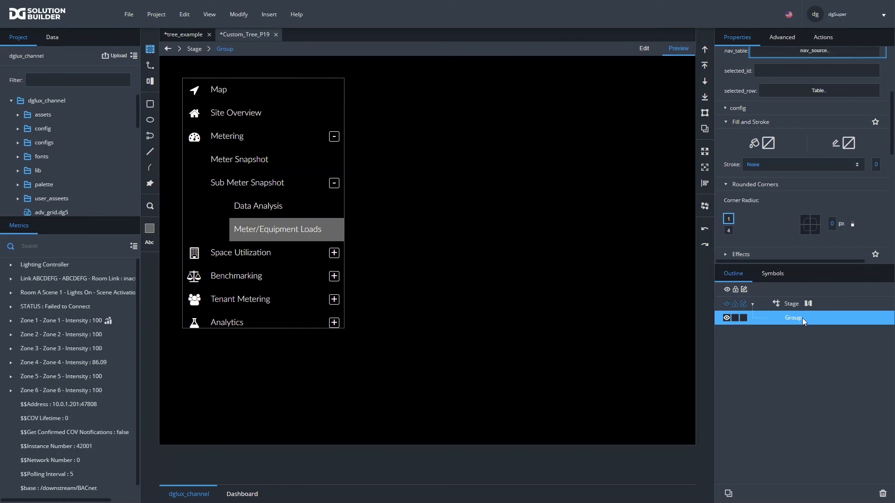
pyautogui.scroll(3, 814, 211)
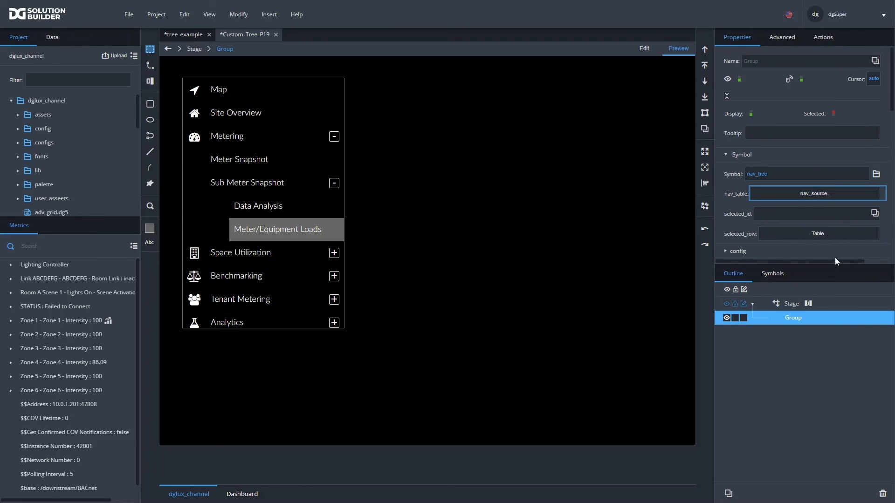
# Inside the nav_tree symbol, bind the selected_id symbol parameter to the _ID cell in row 0 of the selected_id table and save the symbol edits
pyautogui.click(647, 48)
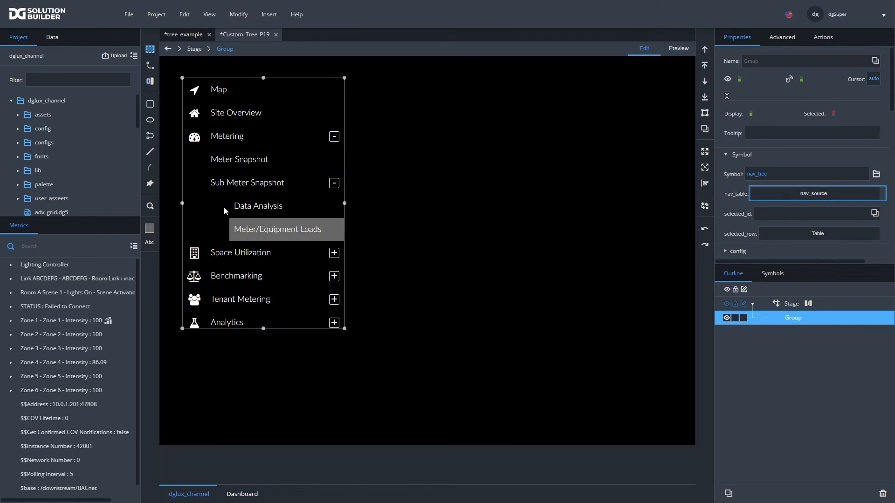
pyautogui.doubleClick(256, 222)
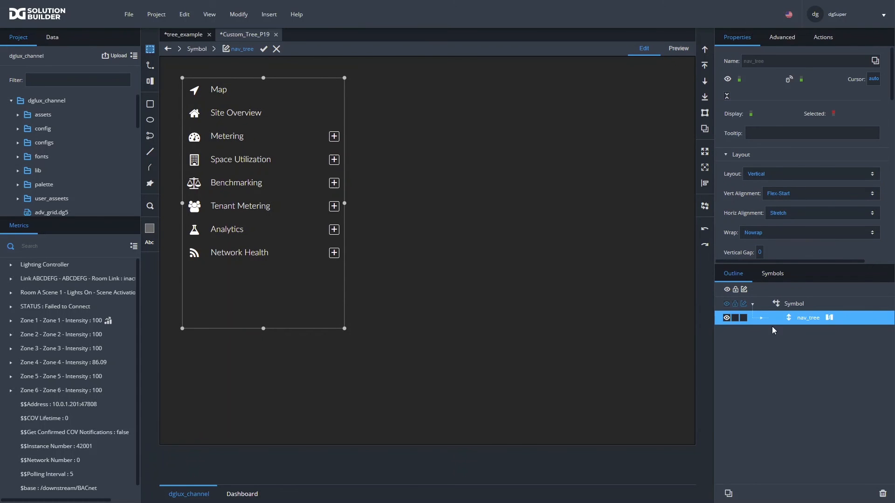
pyautogui.click(829, 317)
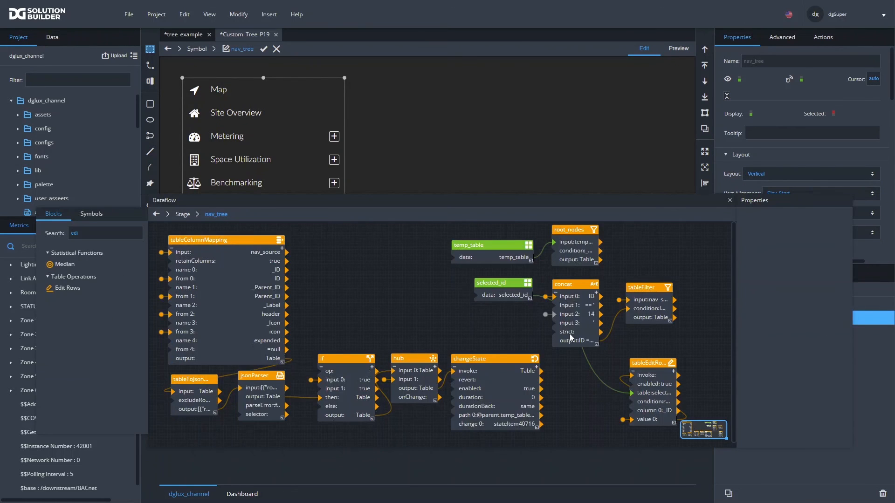
pyautogui.click(512, 296)
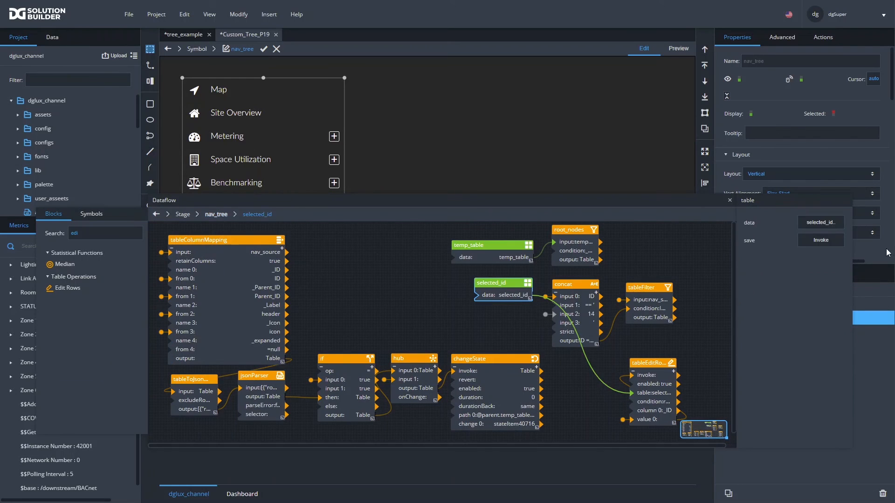
pyautogui.click(820, 222)
pyautogui.click(238, 16)
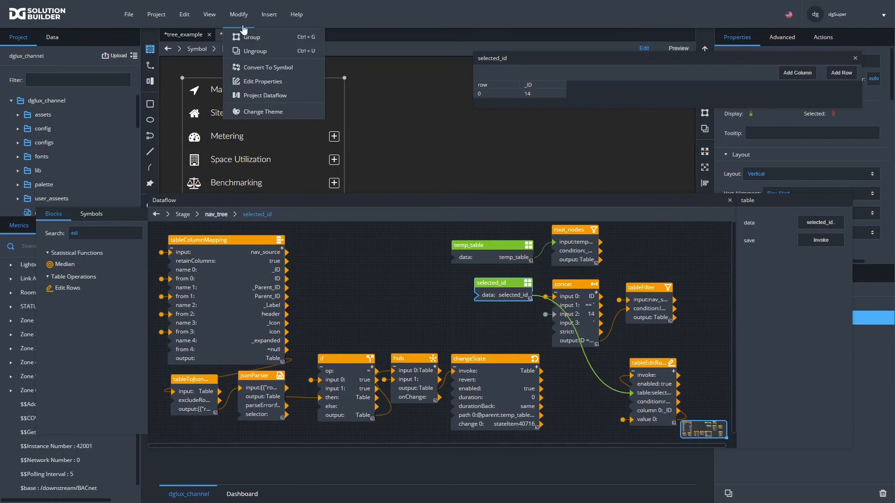
pyautogui.click(243, 82)
pyautogui.moveTo(527, 94); pyautogui.dragTo(304, 89)
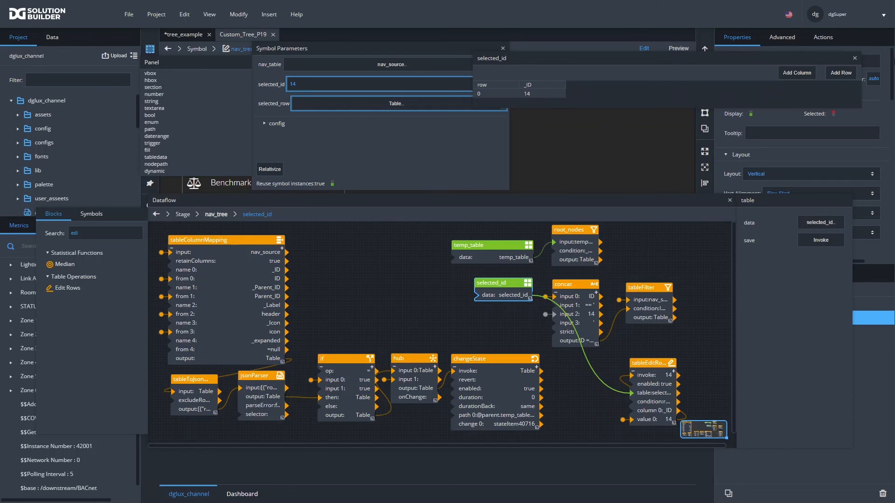
pyautogui.click(855, 59)
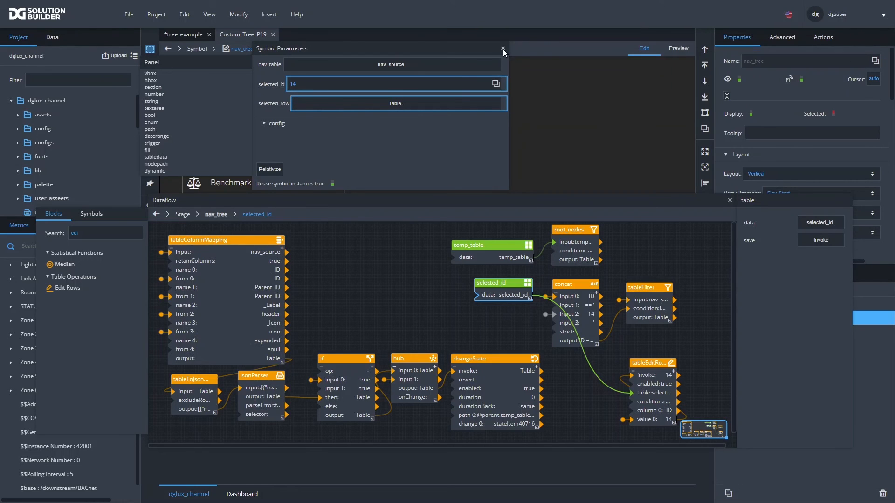
pyautogui.click(503, 49)
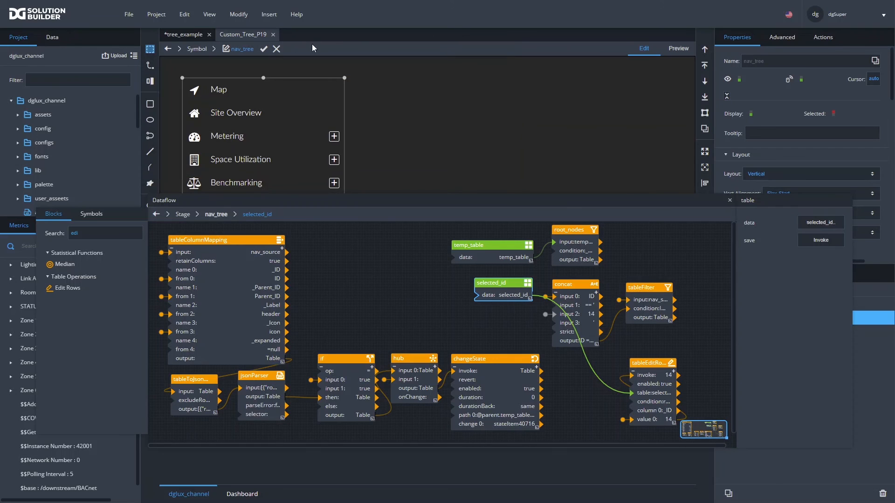
pyautogui.click(264, 49)
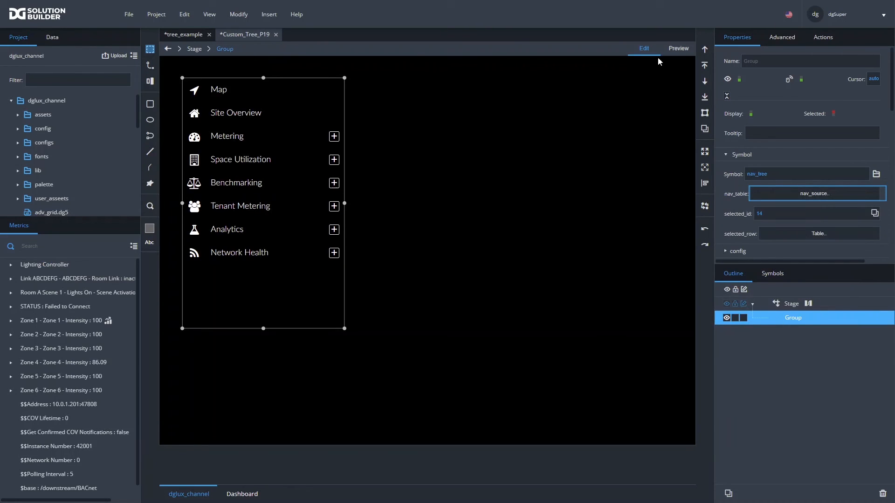
# Preview the tree and select Metering, Sub Meter Snapshot and Meter/Equipment Loads in turn, expanding the parent nodes, to check selected_id
pyautogui.click(677, 49)
pyautogui.click(229, 138)
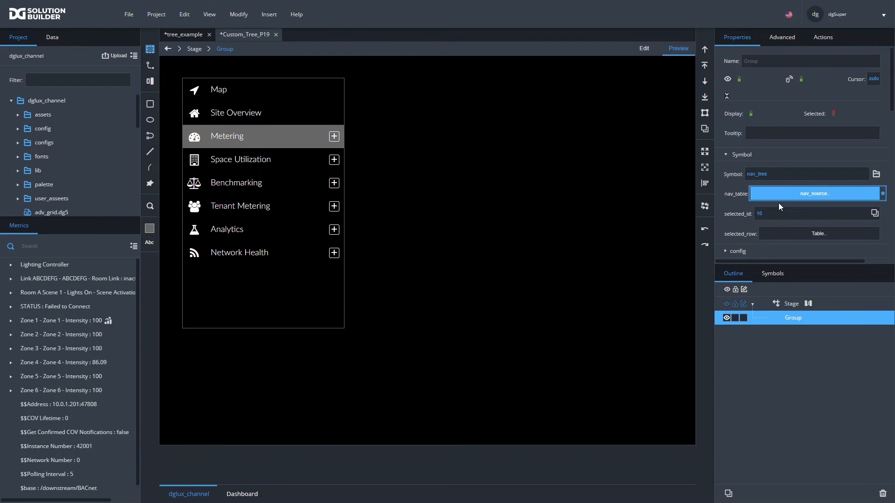
pyautogui.click(334, 137)
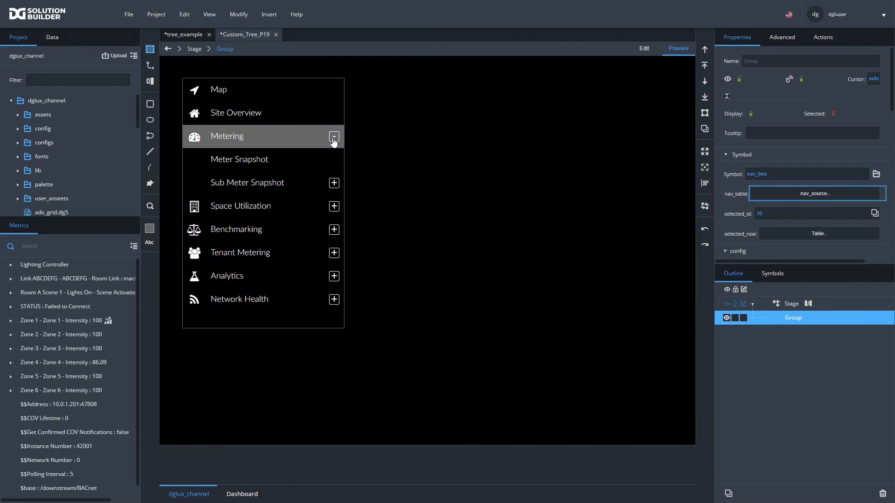
pyautogui.click(251, 185)
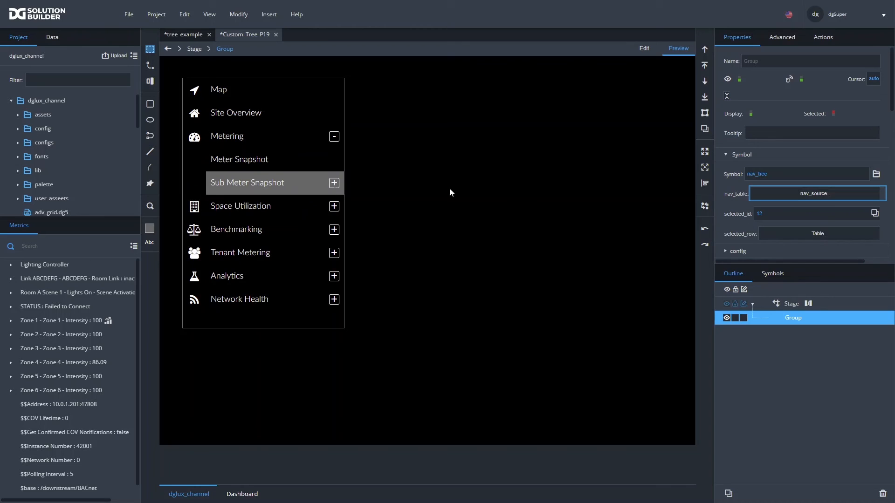
pyautogui.click(334, 183)
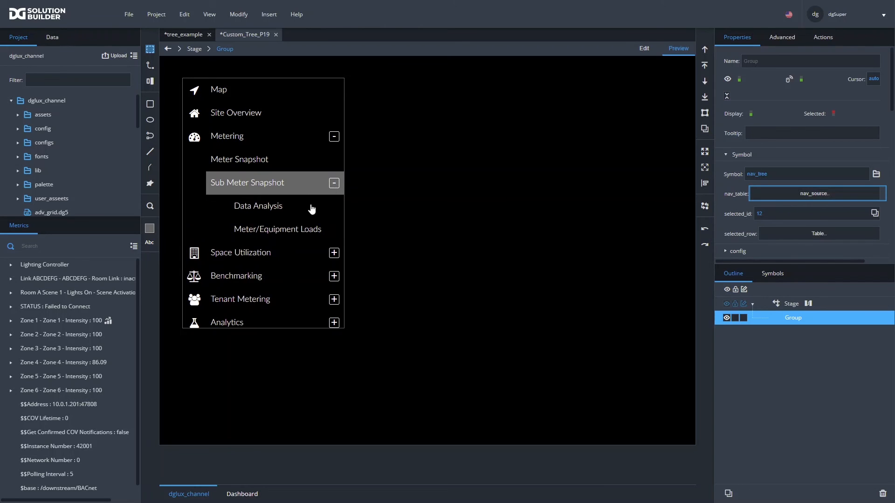
pyautogui.click(290, 232)
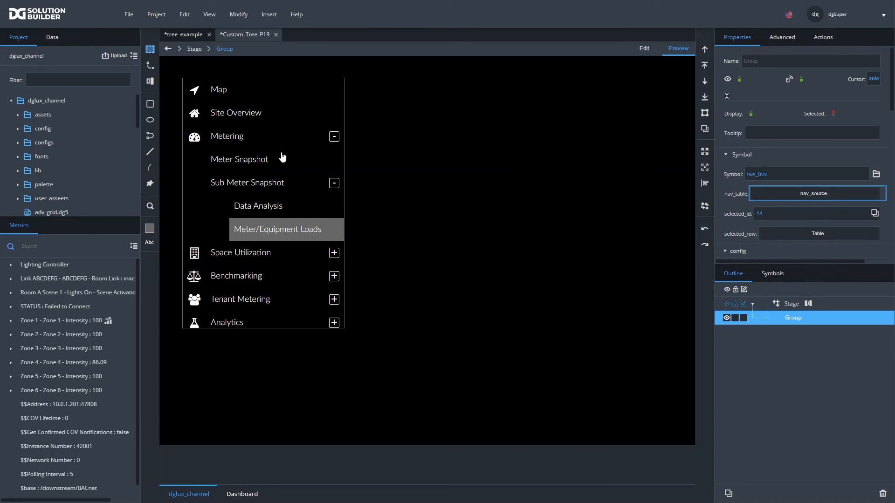
# Select Metering and test the node highlight by setting selected_id to 14, to 10 and back to 14 while collapsing and expanding Metering
pyautogui.click(234, 138)
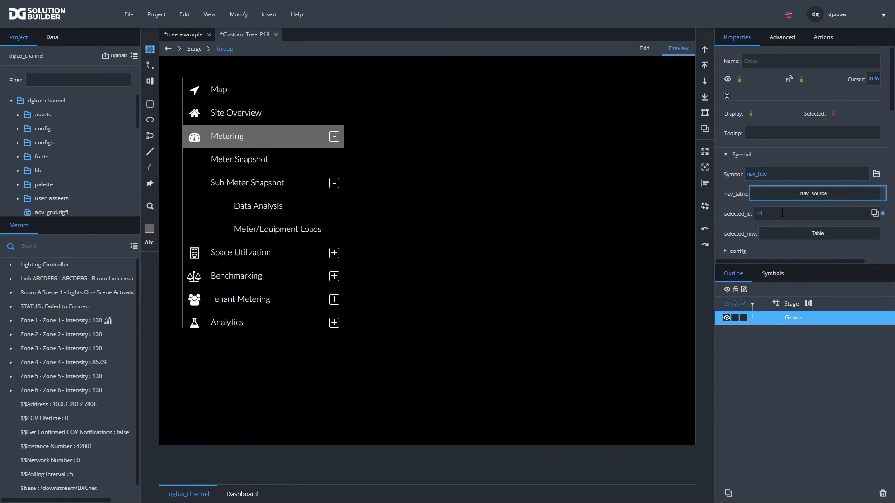
pyautogui.press('Return')
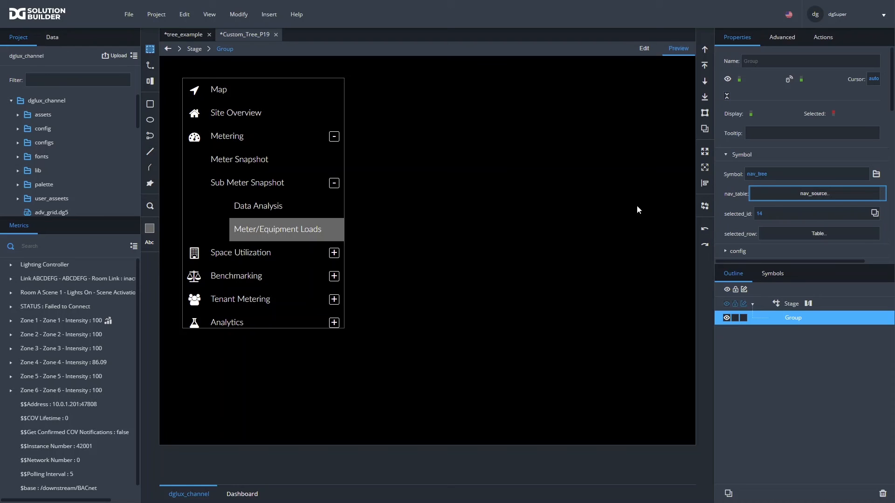
pyautogui.click(334, 136)
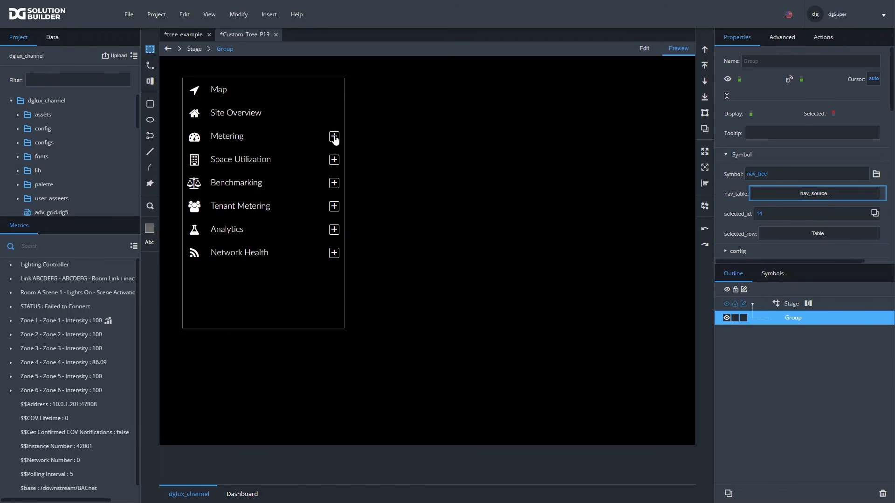
pyautogui.doubleClick(787, 215)
pyautogui.write('10')
pyautogui.press('Return')
pyautogui.doubleClick(792, 214)
pyautogui.write('14')
pyautogui.press('Return')
pyautogui.click(334, 136)
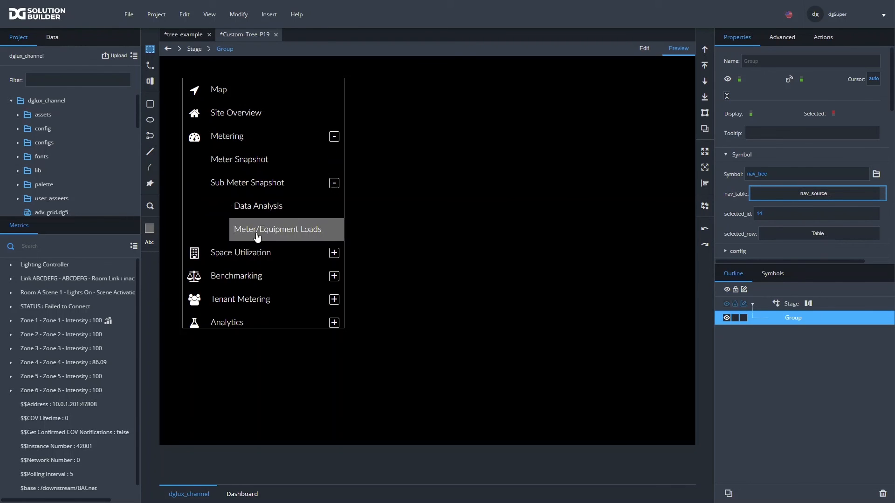
pyautogui.click(334, 137)
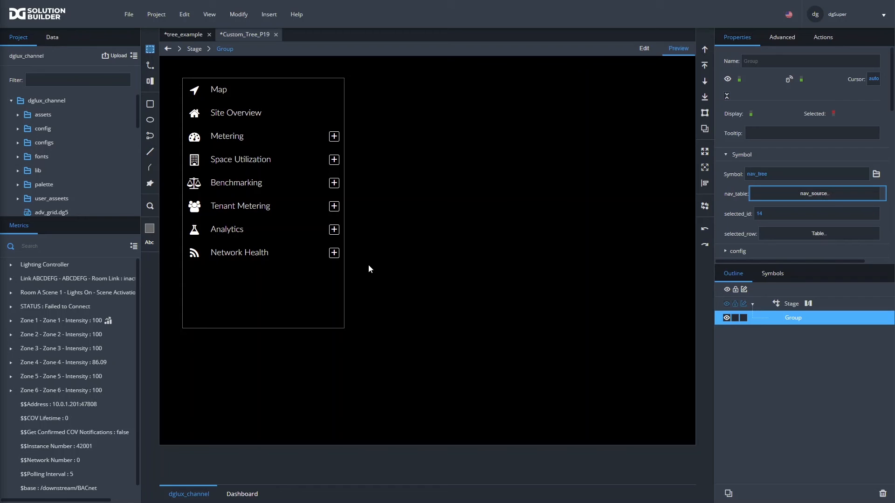
# Preview the tree on the stage and inside the nav_tree symbol, expanding Metering and Sub Meter Snapshot
pyautogui.click(643, 48)
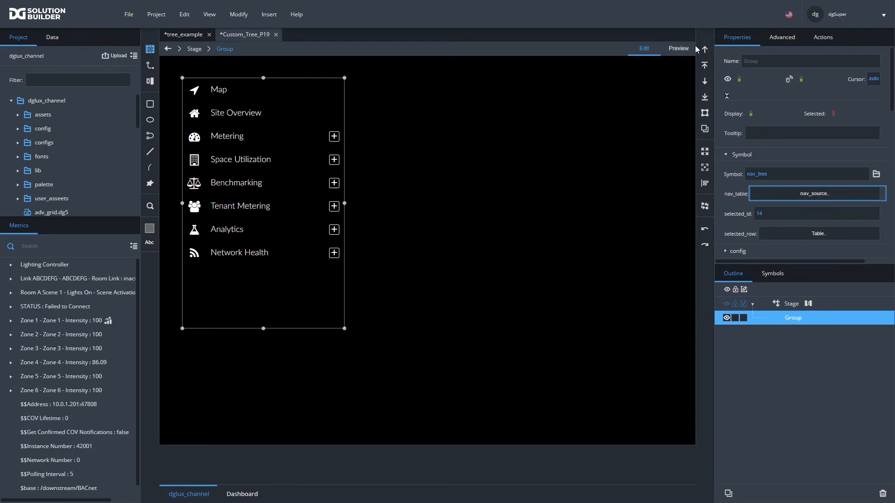
pyautogui.click(680, 48)
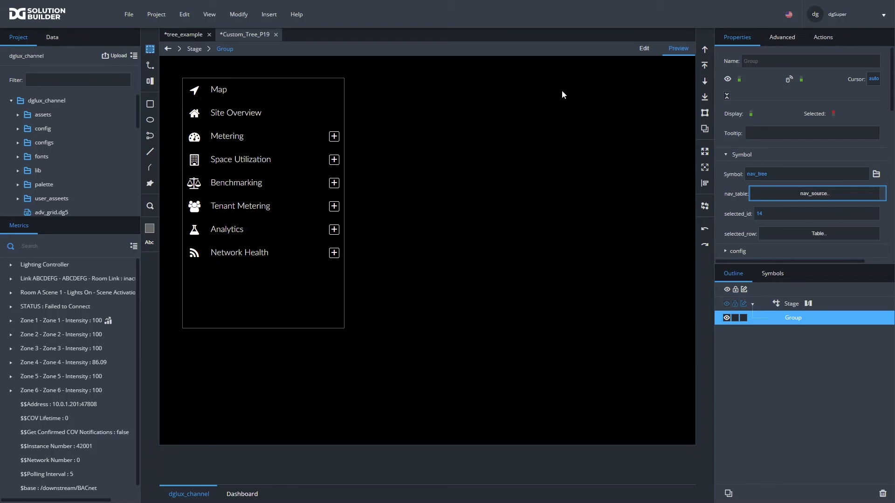
pyautogui.click(333, 136)
pyautogui.click(640, 47)
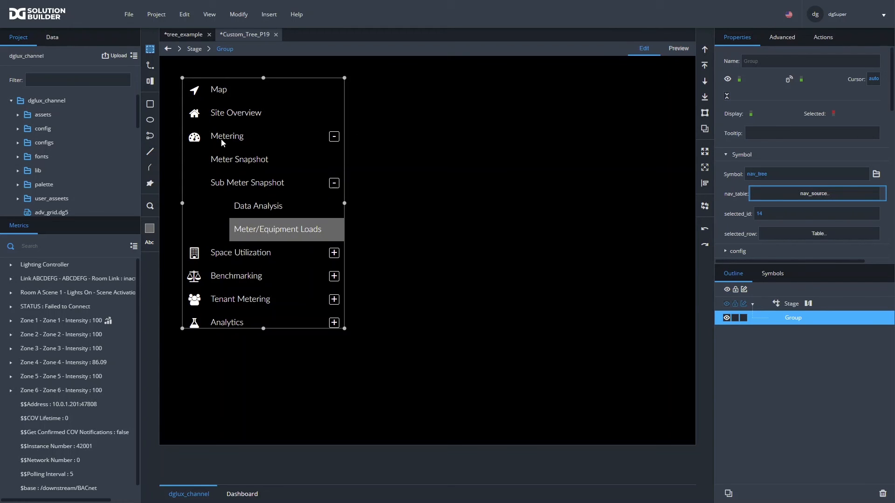
pyautogui.doubleClick(222, 140)
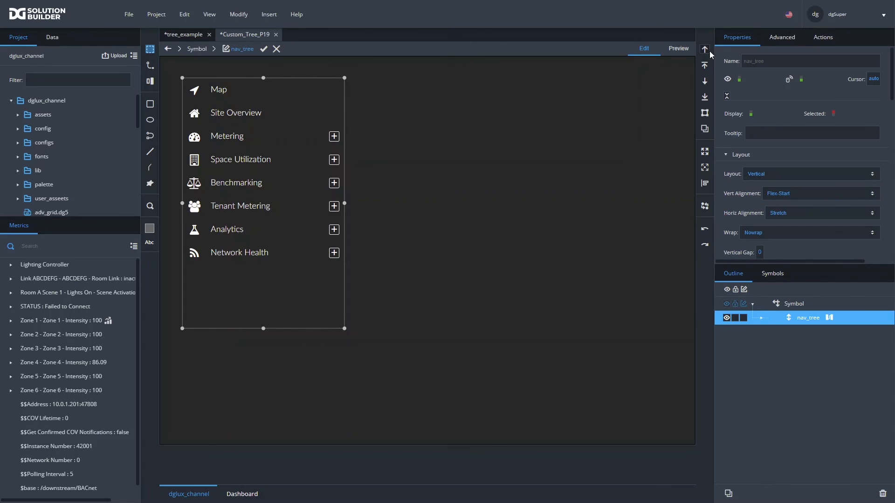
pyautogui.click(681, 49)
pyautogui.click(334, 136)
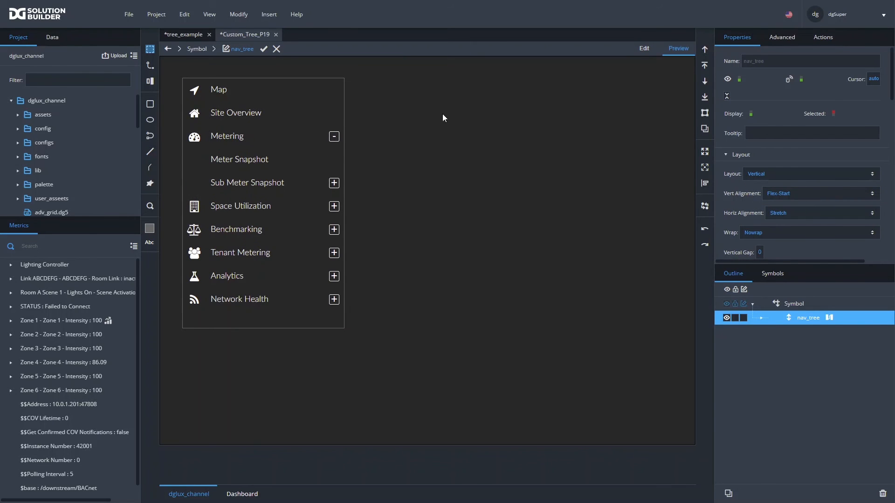
pyautogui.click(334, 183)
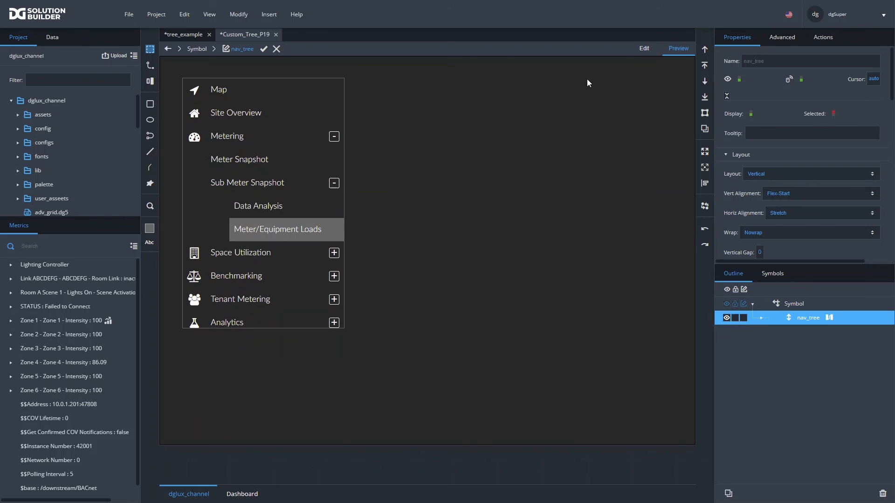
# Open nav_tree's dataflow in an enlarged window, move the Edit Rows block beside the table filter, and save the file
pyautogui.click(643, 50)
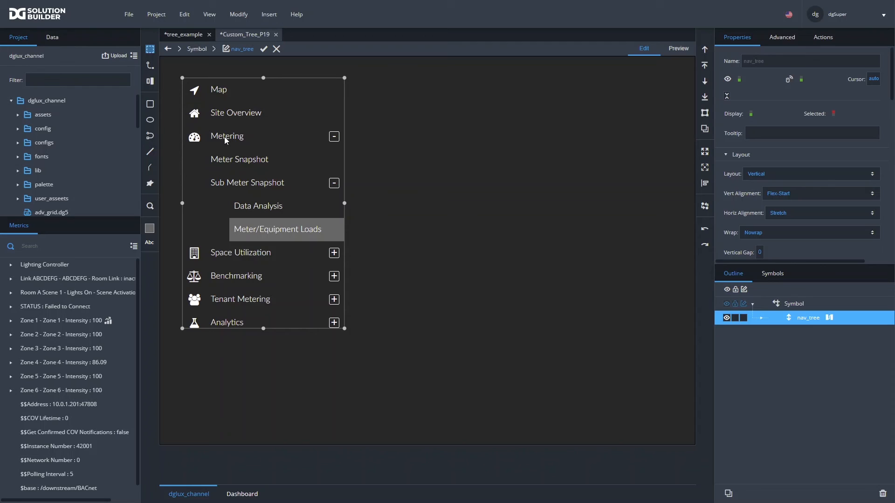
pyautogui.click(760, 317)
pyautogui.click(829, 317)
pyautogui.moveTo(463, 208); pyautogui.dragTo(458, 293)
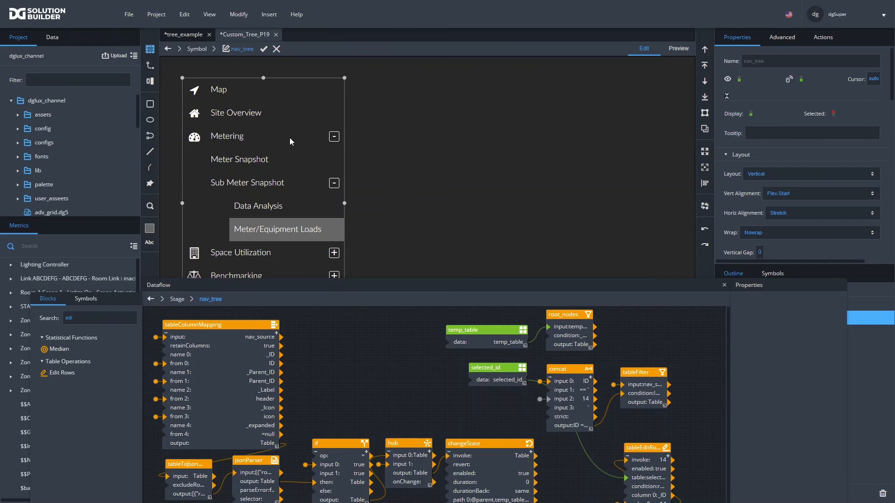
pyautogui.moveTo(339, 285); pyautogui.dragTo(287, 164)
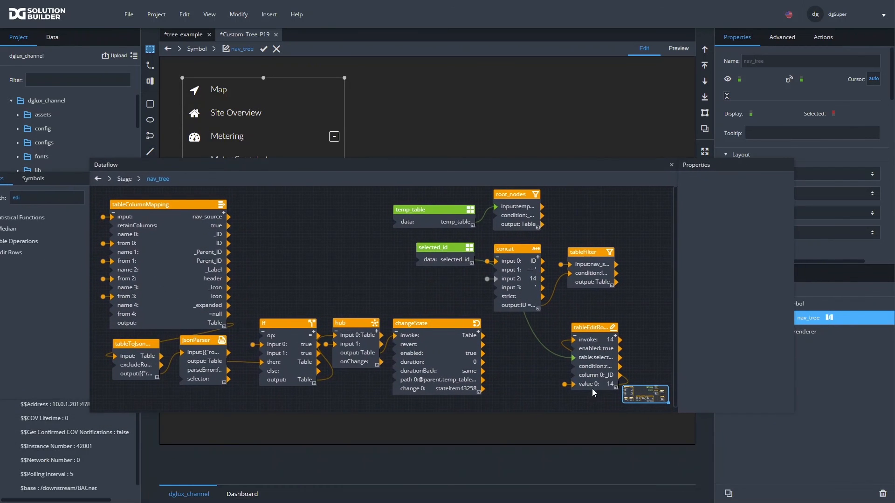
pyautogui.moveTo(673, 408); pyautogui.dragTo(699, 427)
pyautogui.moveTo(564, 162); pyautogui.dragTo(558, 174)
pyautogui.moveTo(586, 339); pyautogui.dragTo(641, 262)
pyautogui.hotkey('ctrl', 's')
# Add a second Edit Rows block to nav_tree's dataflow below the table filter
pyautogui.moveTo(493, 178)
pyautogui.mouseDown()
pyautogui.moveTo(496, 273)
pyautogui.moveTo(500, 166)
pyautogui.mouseUp()
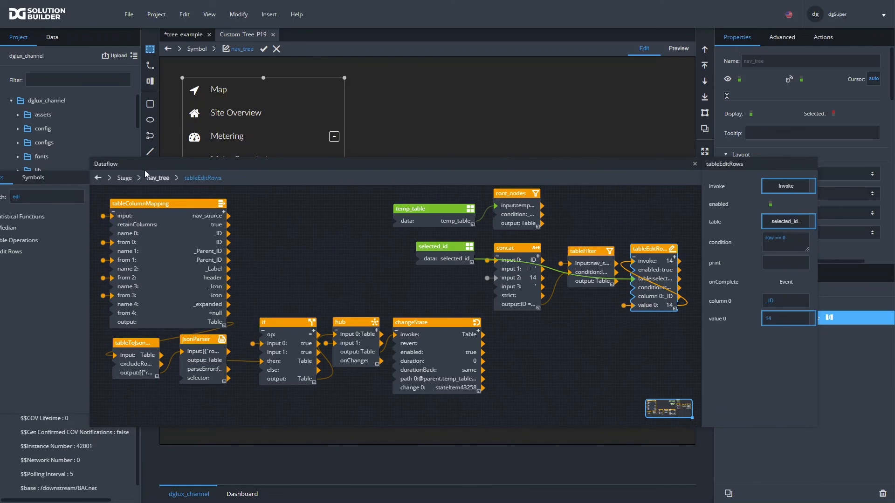
pyautogui.moveTo(158, 167); pyautogui.dragTo(175, 166)
pyautogui.click(50, 199)
pyautogui.doubleClick(50, 199)
pyautogui.click(33, 285)
pyautogui.moveTo(35, 255); pyautogui.dragTo(584, 335)
pyautogui.click(595, 337)
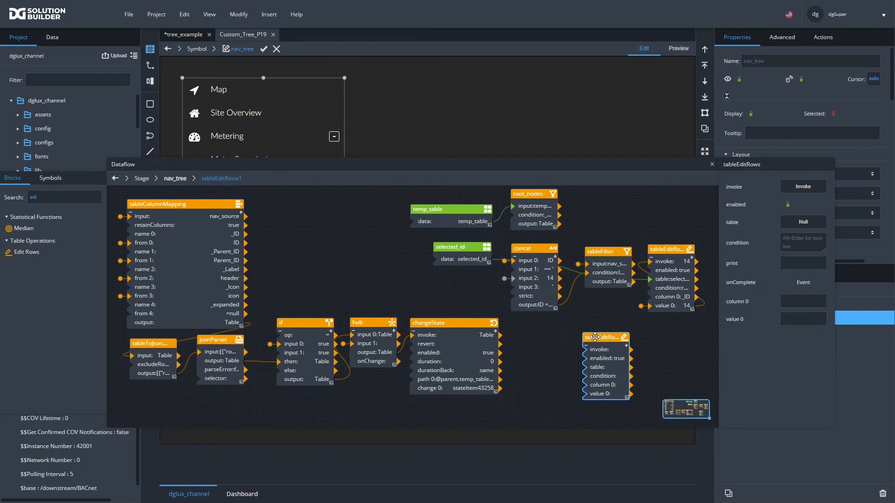
# Convert the new Edit Rows block into a dataflow symbol named auto_expand and open that symbol for editing
pyautogui.rightClick(597, 337)
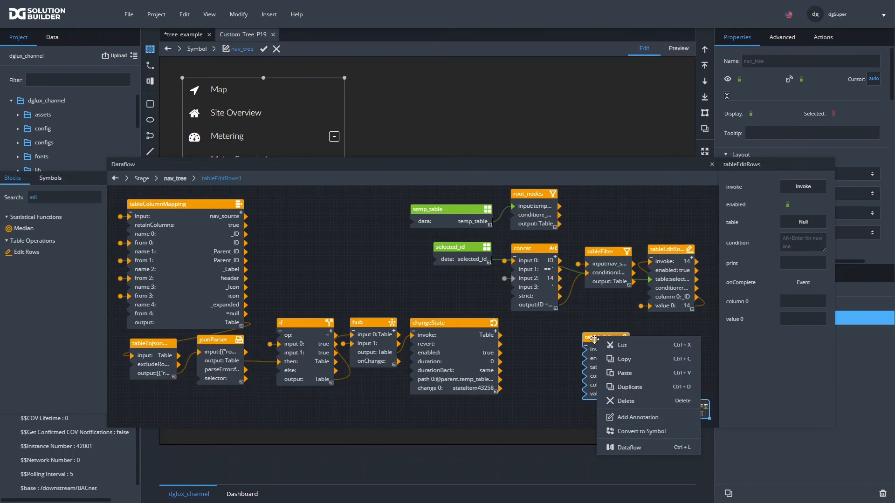
pyautogui.click(641, 431)
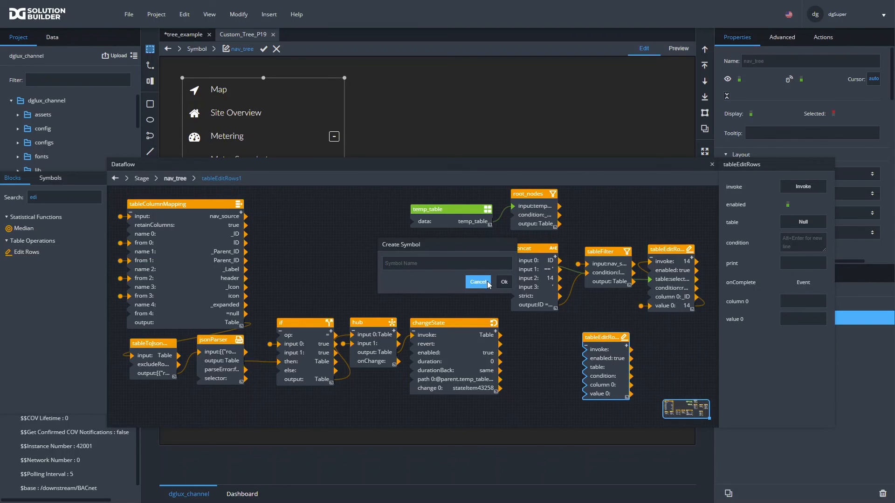
pyautogui.write('auto_epand')
pyautogui.press('BackSpace')
pyautogui.press('BackSpace')
pyautogui.press('BackSpace')
pyautogui.write('xpa')
pyautogui.press('Return')
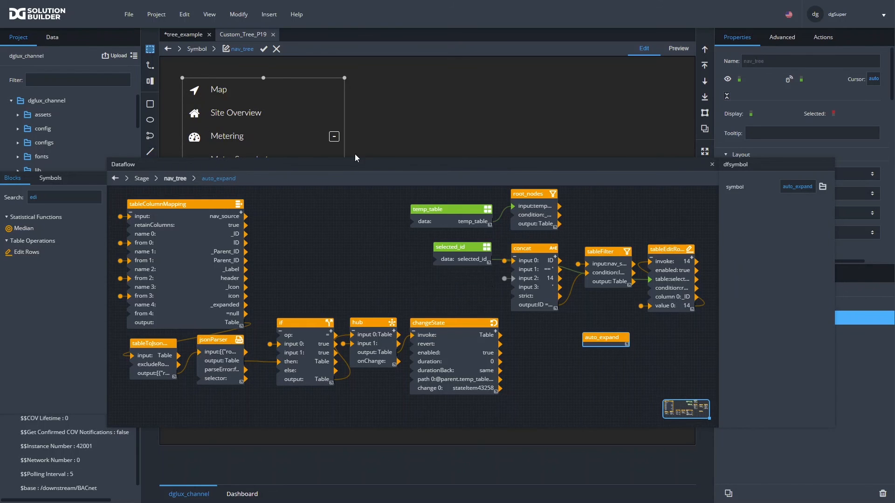
pyautogui.rightClick(618, 345)
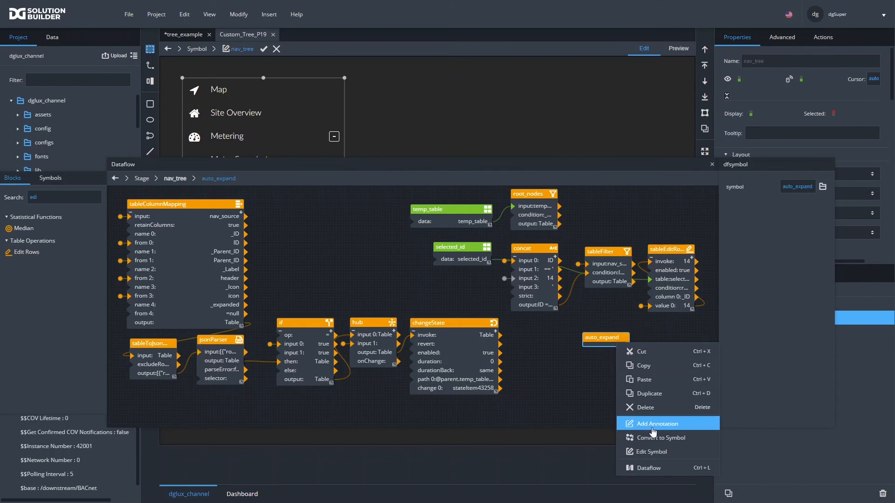
pyautogui.click(656, 451)
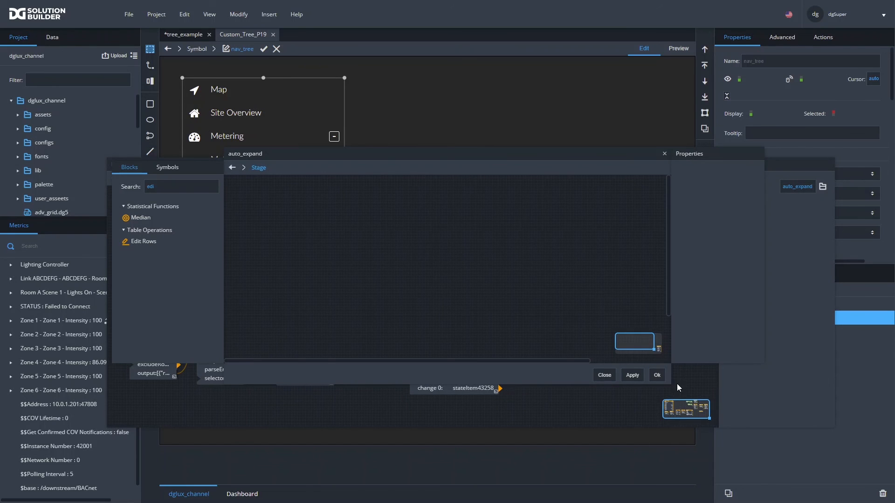
# Enlarge the auto_expand window, reposition its Edit Rows block, and add a tabledata parameter navTable and a string parameter ID to the symbol
pyautogui.moveTo(672, 383); pyautogui.dragTo(781, 470)
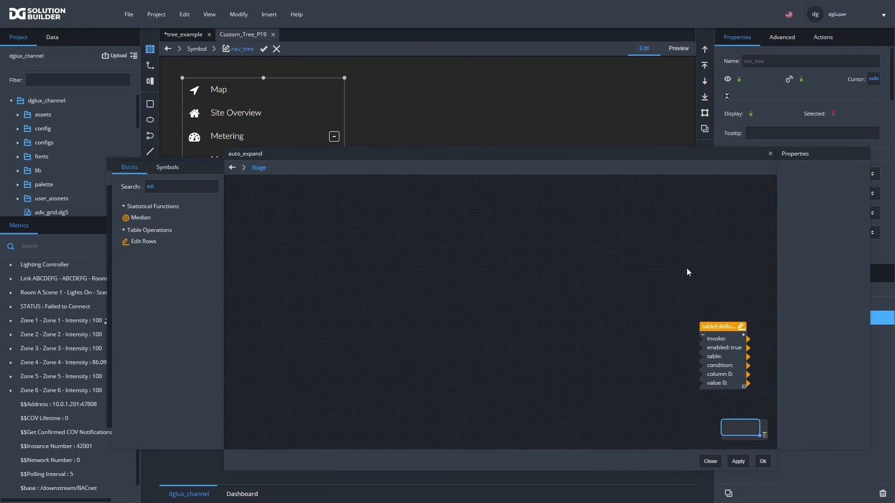
pyautogui.moveTo(719, 327); pyautogui.dragTo(366, 226)
pyautogui.rightClick(449, 253)
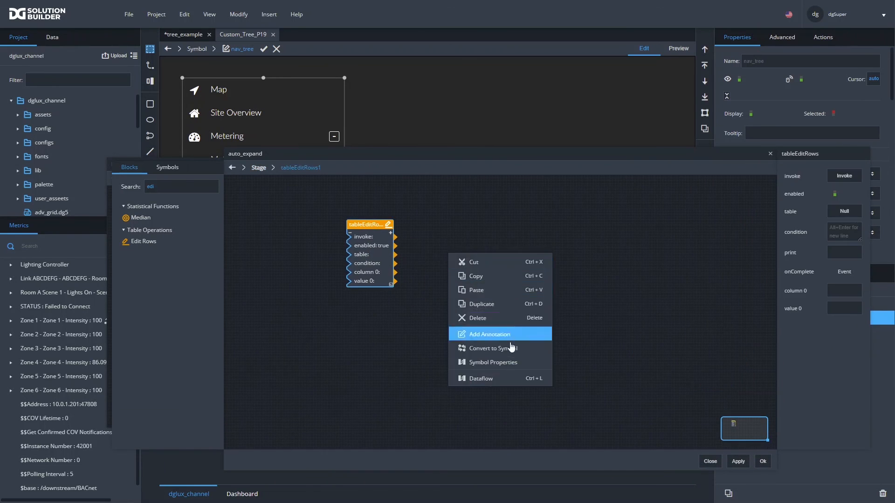
pyautogui.click(509, 362)
pyautogui.moveTo(539, 162); pyautogui.dragTo(537, 195)
pyautogui.moveTo(155, 137); pyautogui.dragTo(274, 69)
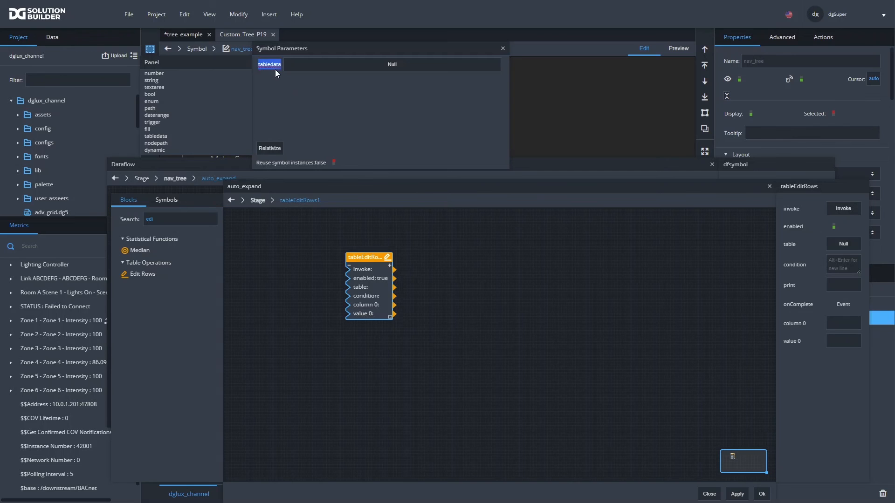
pyautogui.write('navTable')
pyautogui.moveTo(154, 81); pyautogui.dragTo(276, 87)
pyautogui.doubleClick(277, 86)
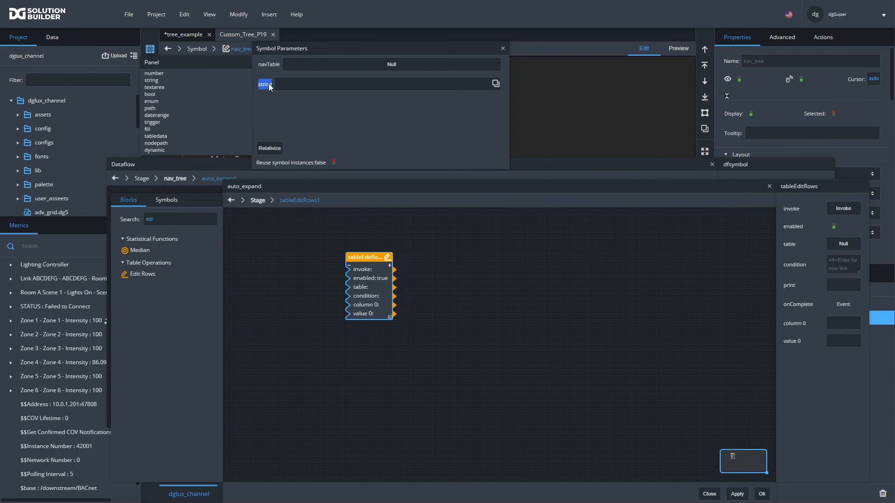
pyautogui.write('ID')
# Add a bool parameter autp_expand set to true and a trigger parameter invoke to auto_expand, and accept the symbol changes
pyautogui.moveTo(150, 95); pyautogui.dragTo(272, 108)
pyautogui.write('auto')
pyautogui.write('_expand')
pyautogui.click(310, 104)
pyautogui.moveTo(162, 123); pyautogui.dragTo(267, 125)
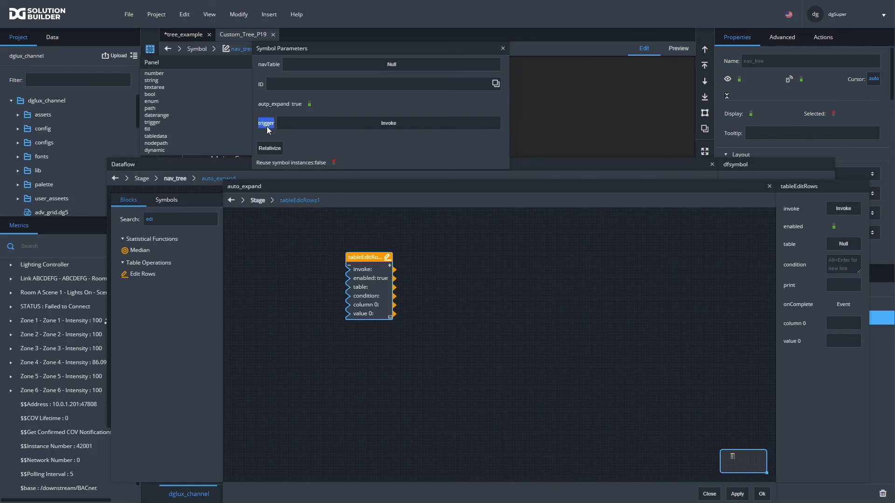
pyautogui.write('invoke')
pyautogui.moveTo(360, 257); pyautogui.dragTo(302, 227)
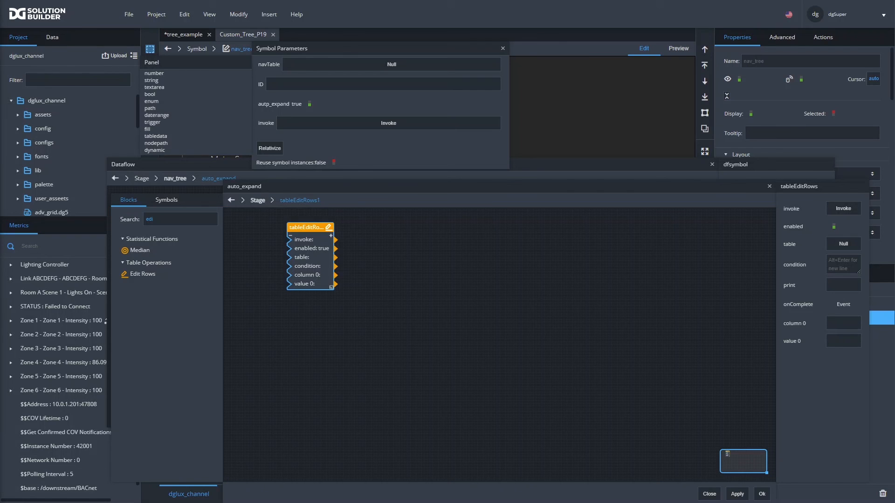
pyautogui.click(762, 494)
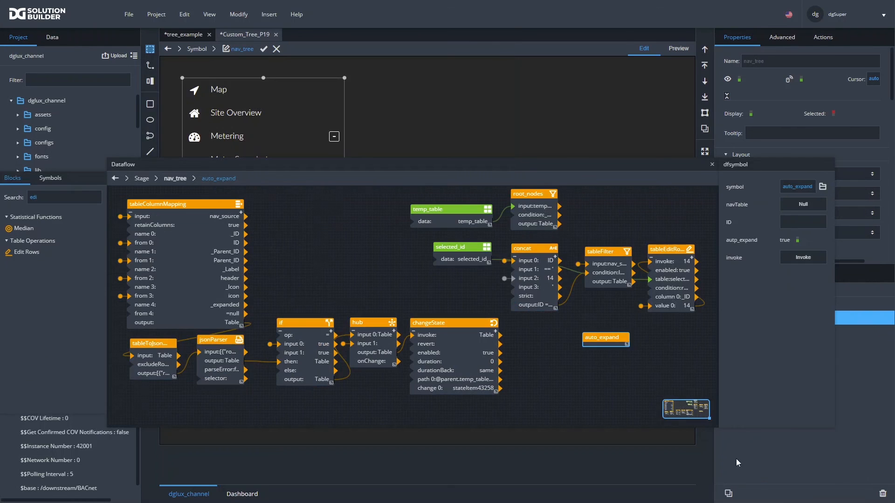
# Pin navTable, ID, autp_expand and invoke on the auto_expand block and place it directly below nav_tree's Edit Rows block
pyautogui.click(608, 358)
pyautogui.click(830, 204)
pyautogui.click(792, 240)
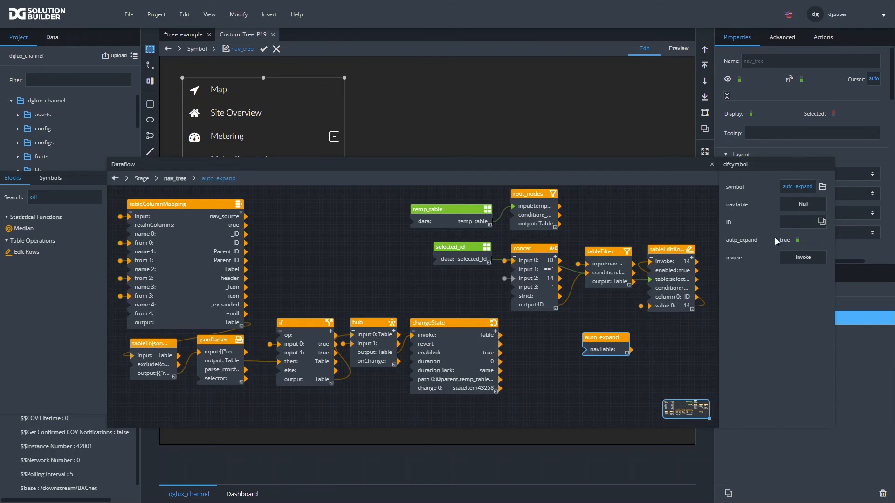
pyautogui.click(830, 222)
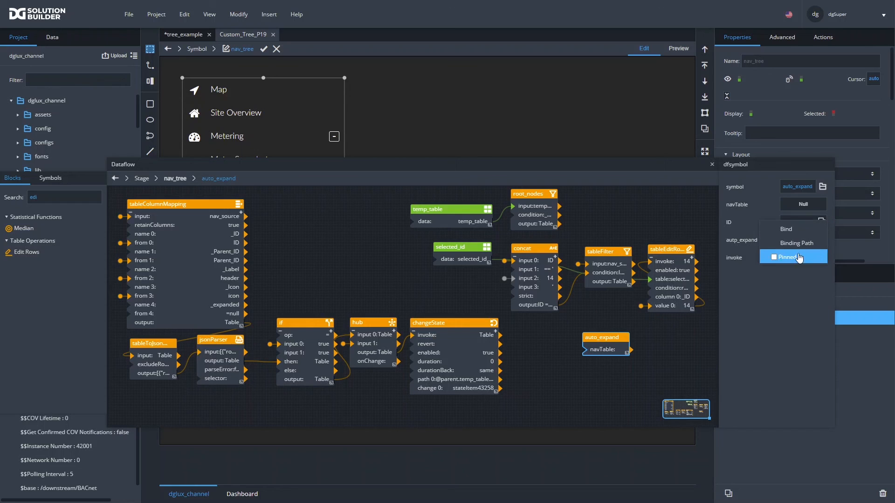
pyautogui.click(775, 256)
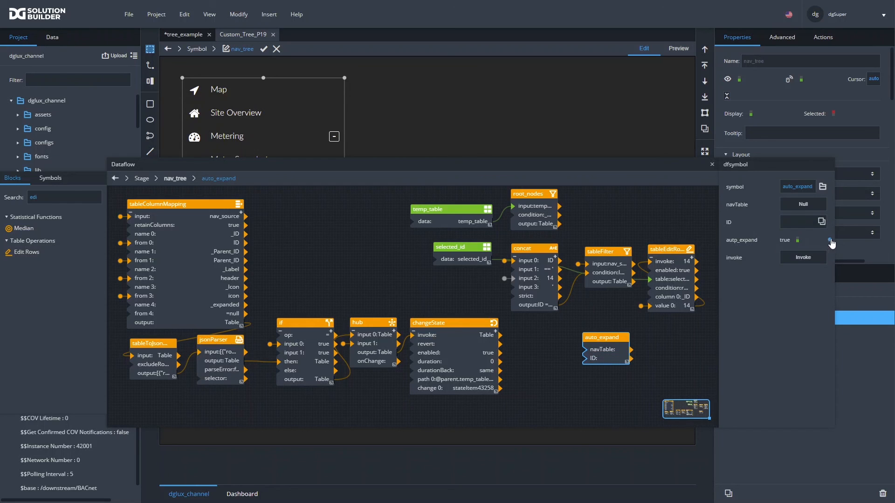
pyautogui.click(830, 240)
pyautogui.click(773, 303)
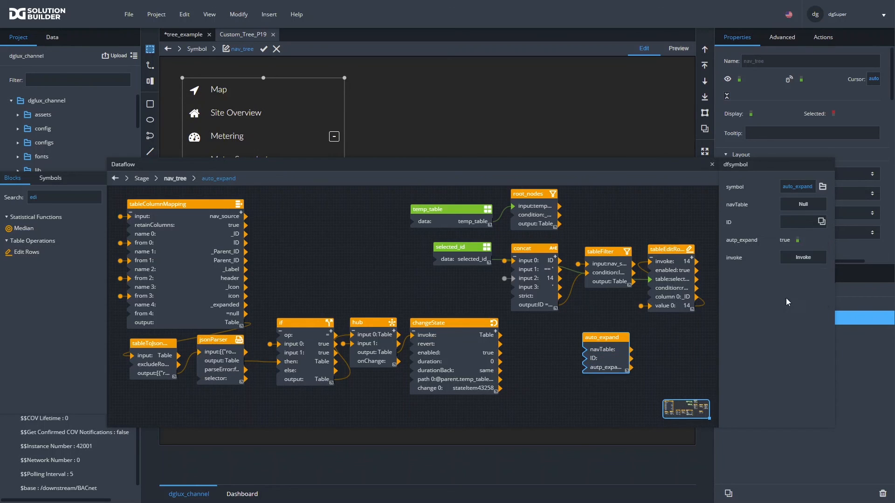
pyautogui.click(832, 258)
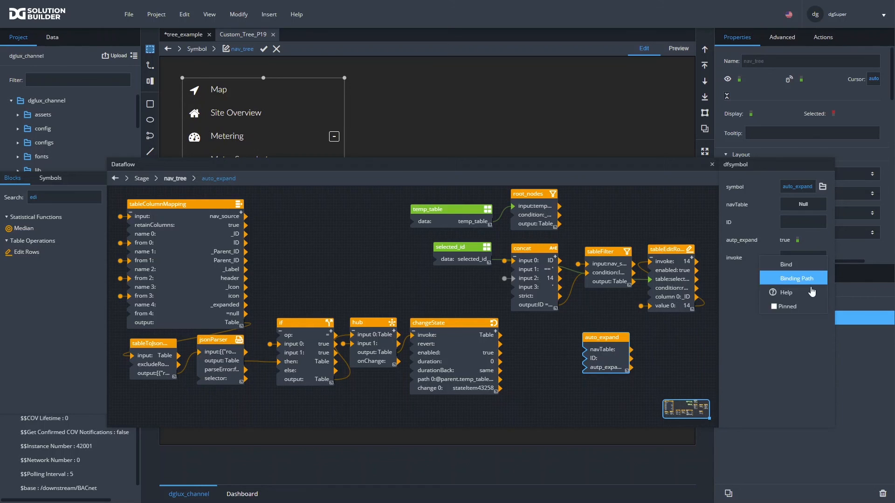
pyautogui.click(776, 307)
pyautogui.moveTo(611, 337); pyautogui.dragTo(674, 326)
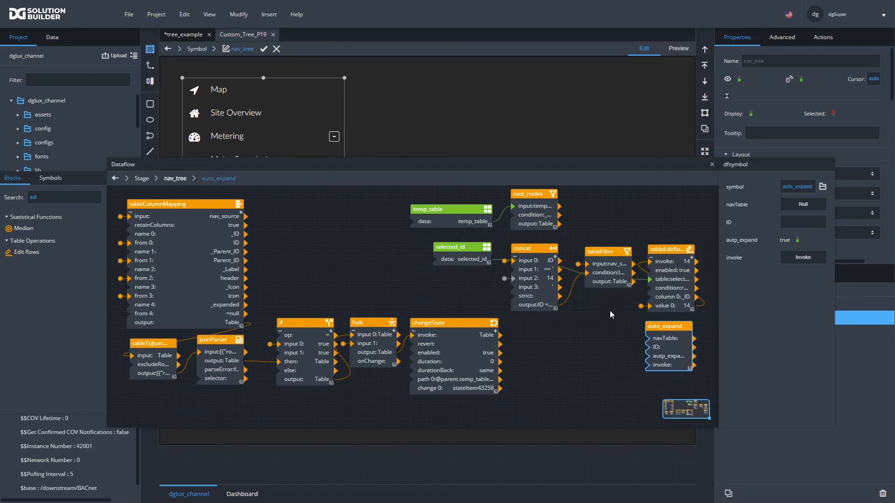
# Bind auto_expand's navTable to the temp_table data and its ID to the _ID cell of the selected_id table
pyautogui.moveTo(491, 222); pyautogui.dragTo(811, 208)
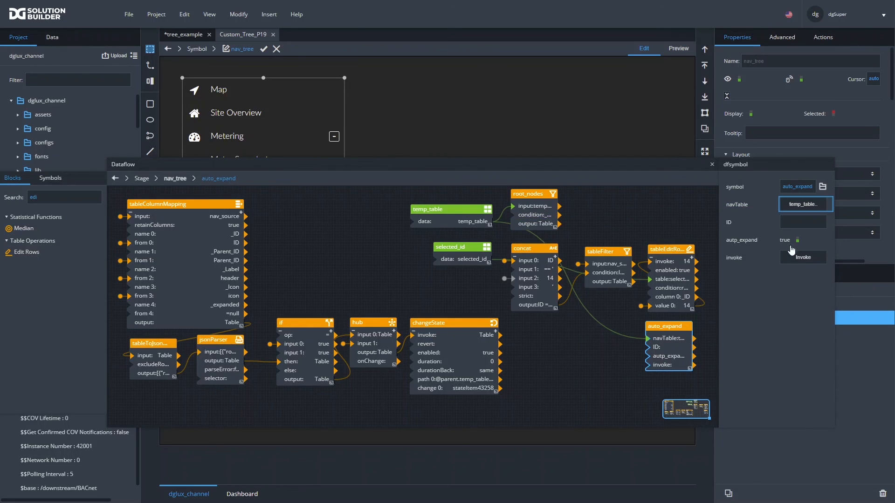
pyautogui.click(471, 259)
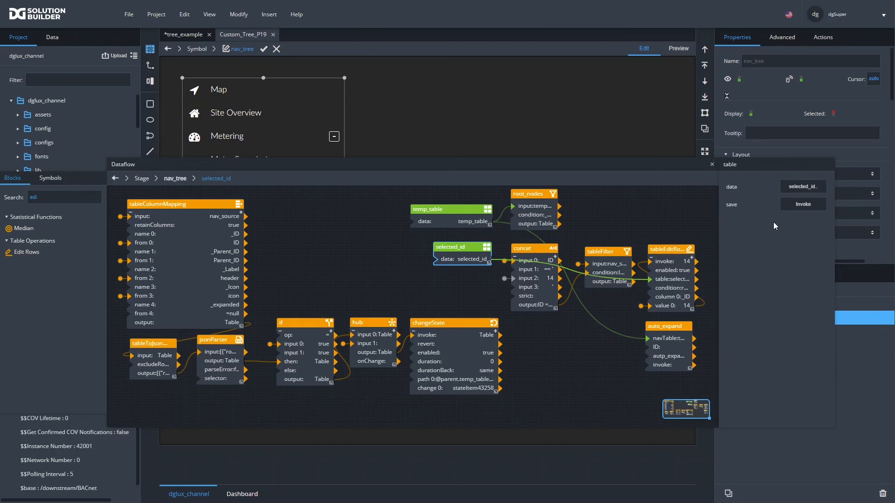
pyautogui.click(802, 187)
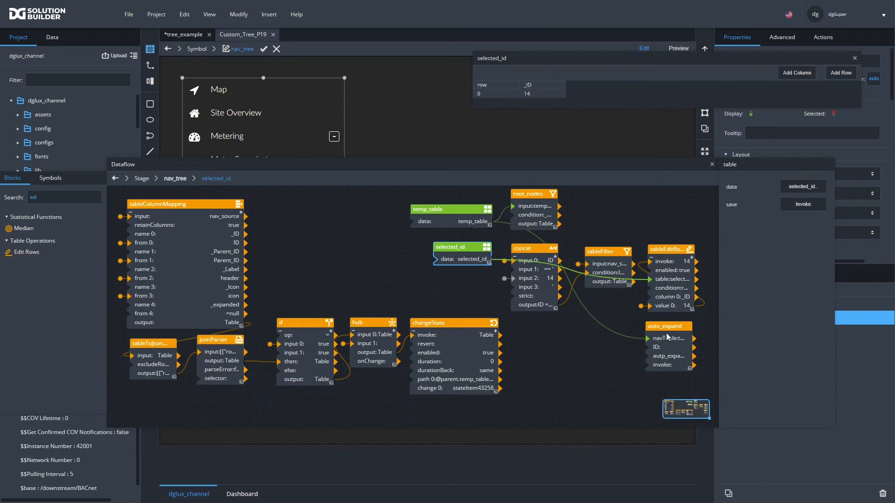
pyautogui.click(667, 336)
pyautogui.moveTo(538, 95); pyautogui.dragTo(800, 226)
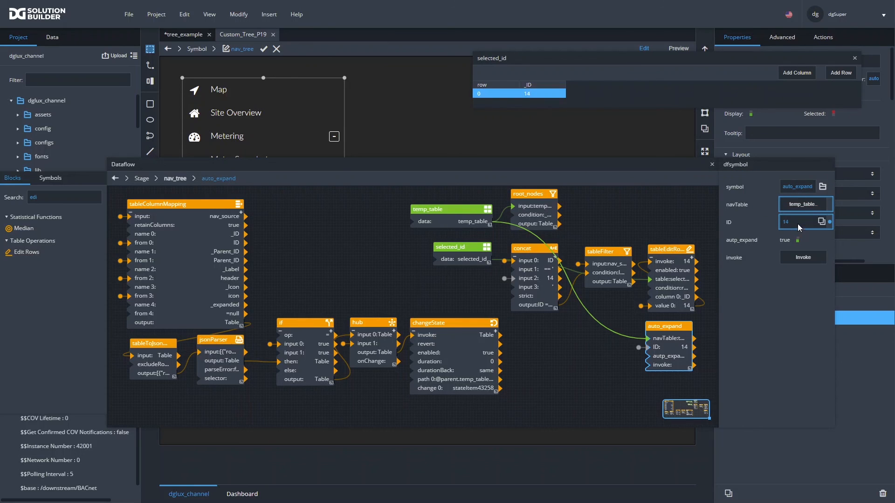
pyautogui.click(853, 59)
# Open the auto_expand symbol for editing with its symbol parameters shown alongside the dataflow
pyautogui.rightClick(676, 366)
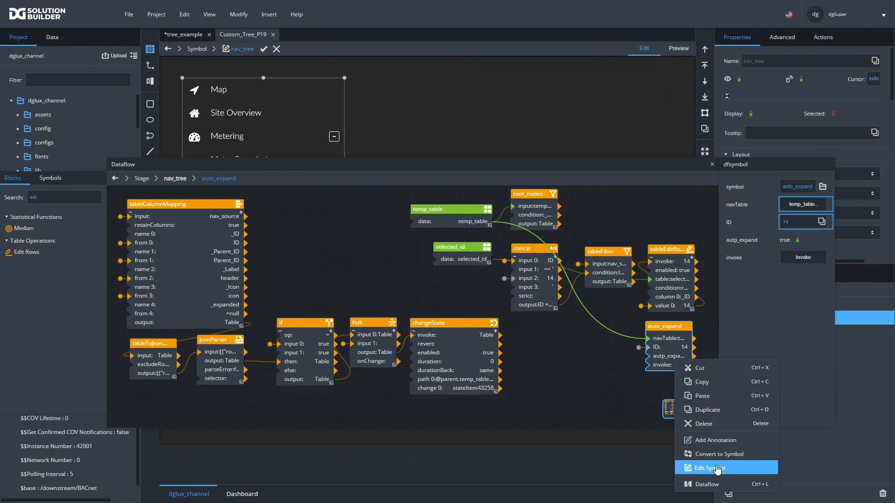
pyautogui.click(713, 469)
pyautogui.rightClick(405, 253)
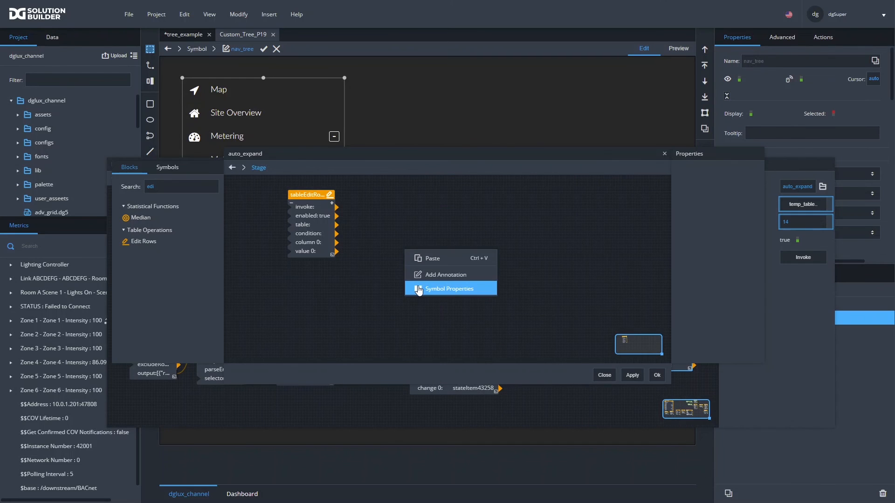
pyautogui.click(418, 290)
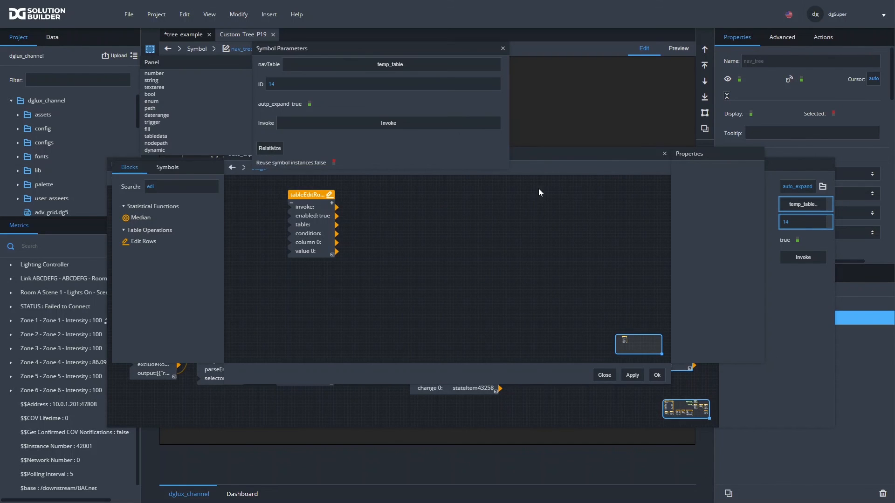
pyautogui.moveTo(567, 164); pyautogui.dragTo(528, 221)
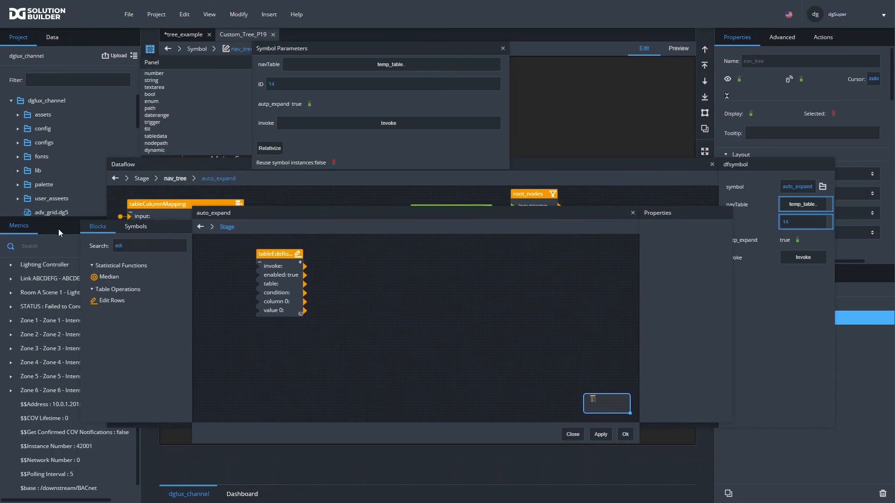
# Move the Edit Rows block aside and add a Concatenate block to auto_expand's dataflow
pyautogui.click(137, 246)
pyautogui.doubleClick(137, 246)
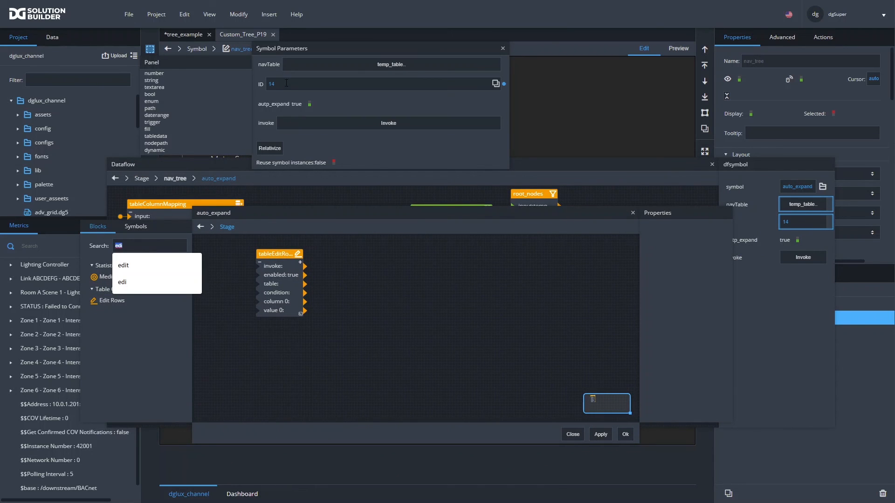
pyautogui.write('con')
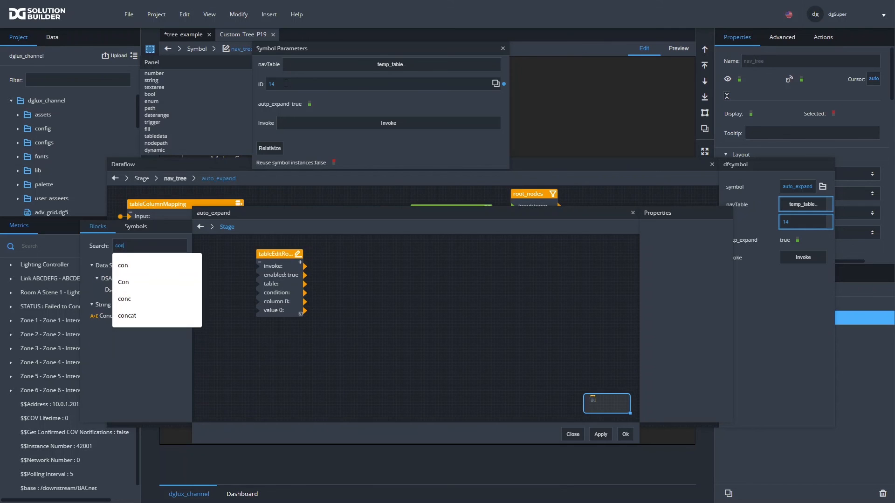
pyautogui.click(180, 351)
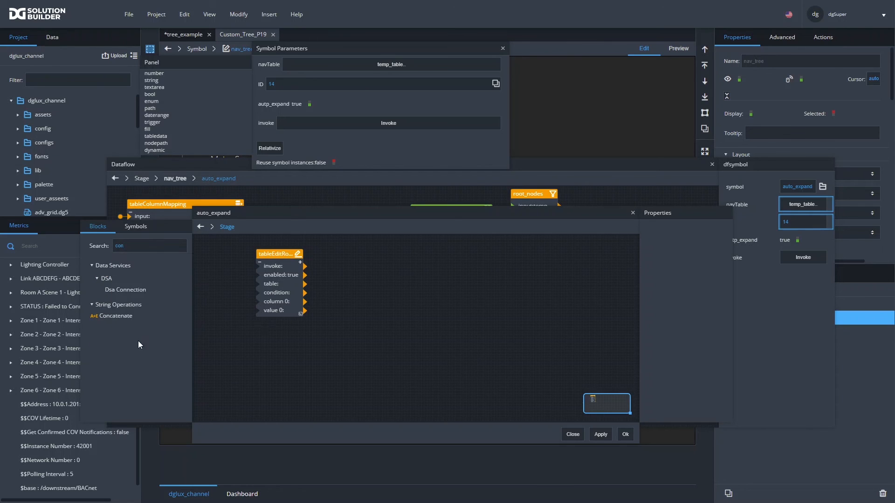
pyautogui.moveTo(287, 259); pyautogui.dragTo(477, 263)
pyautogui.moveTo(122, 316); pyautogui.dragTo(214, 249)
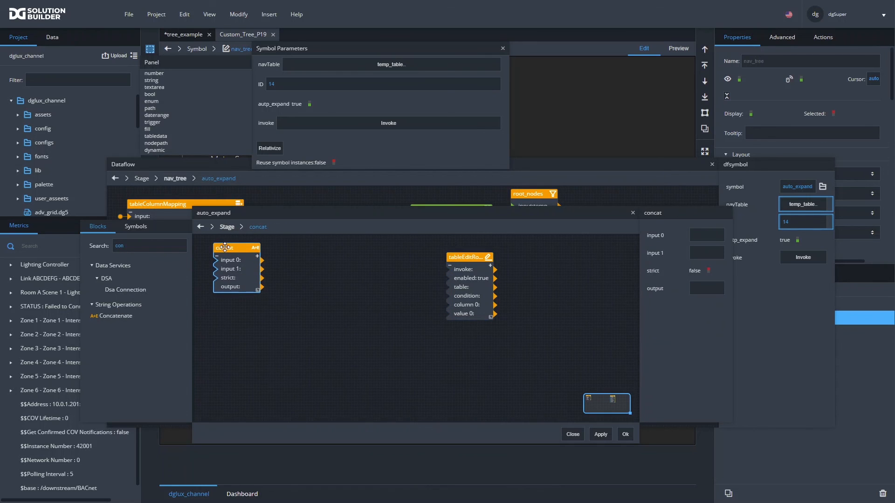
# Build the concat condition with input 0 as _Parent_ID == ', input 1 bound to the ID parameter, and input 2 as a closing quote
pyautogui.click(705, 235)
pyautogui.write('D')
pyautogui.click(257, 256)
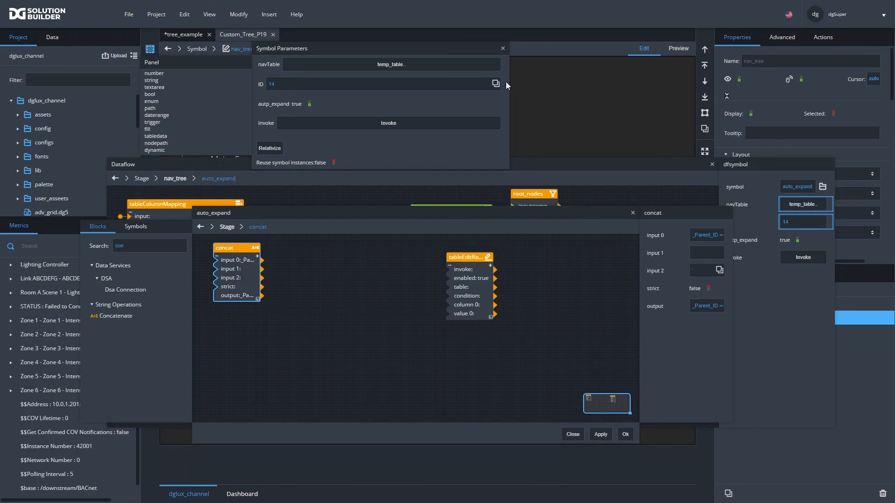
pyautogui.moveTo(506, 83); pyautogui.dragTo(814, 268)
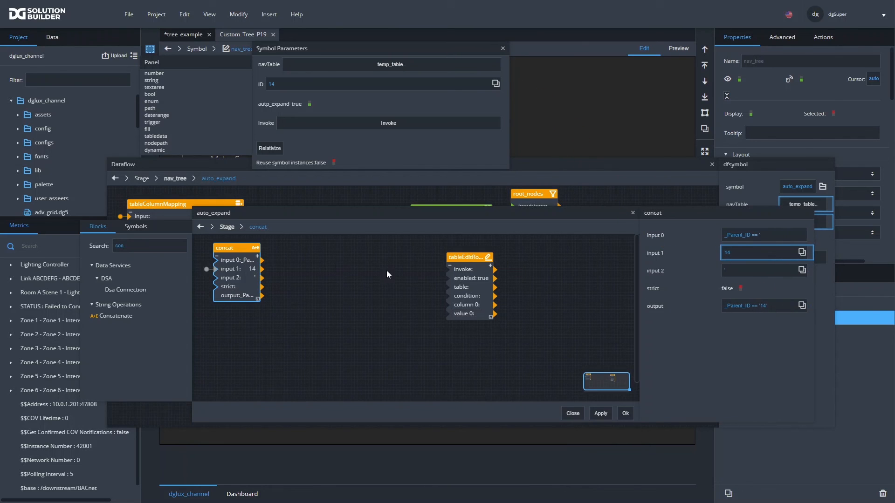
# Add a table Filter block beside concat, with its condition bound to the concat output and its input bound to navTable
pyautogui.doubleClick(165, 245)
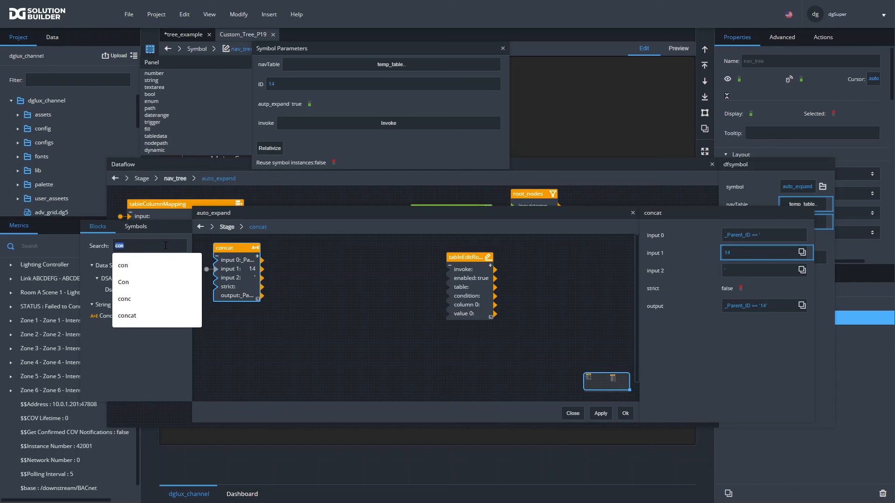
pyautogui.write('fil')
pyautogui.moveTo(106, 335); pyautogui.dragTo(282, 247)
pyautogui.moveTo(262, 295); pyautogui.dragTo(283, 270)
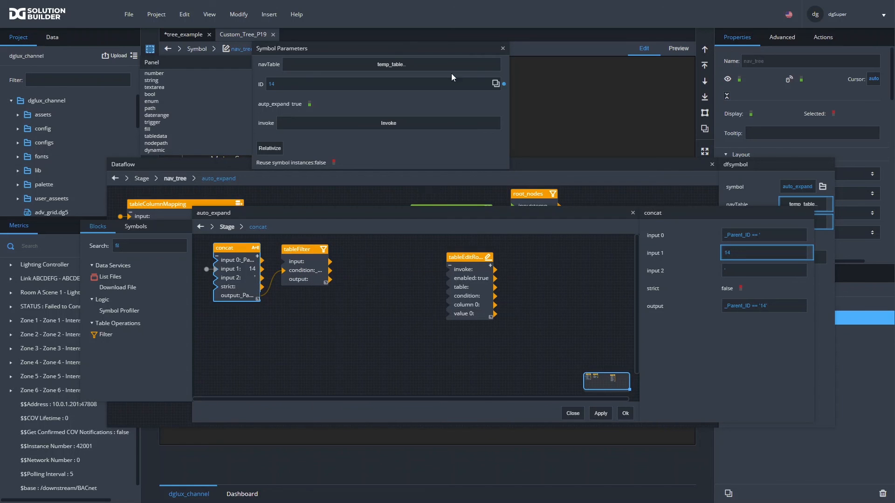
pyautogui.moveTo(505, 65); pyautogui.dragTo(291, 248)
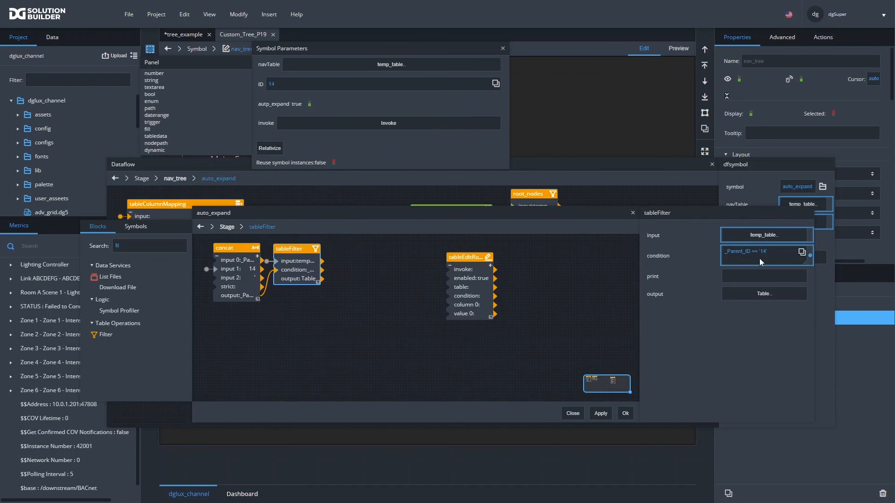
# Inspect the filter's output table and compare it with its temp_table input
pyautogui.click(767, 295)
pyautogui.moveTo(677, 65); pyautogui.dragTo(689, 109)
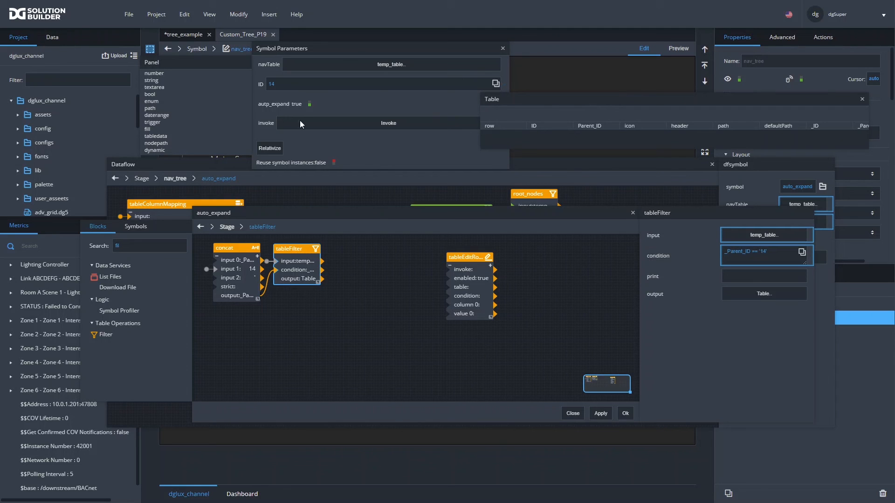
pyautogui.click(767, 236)
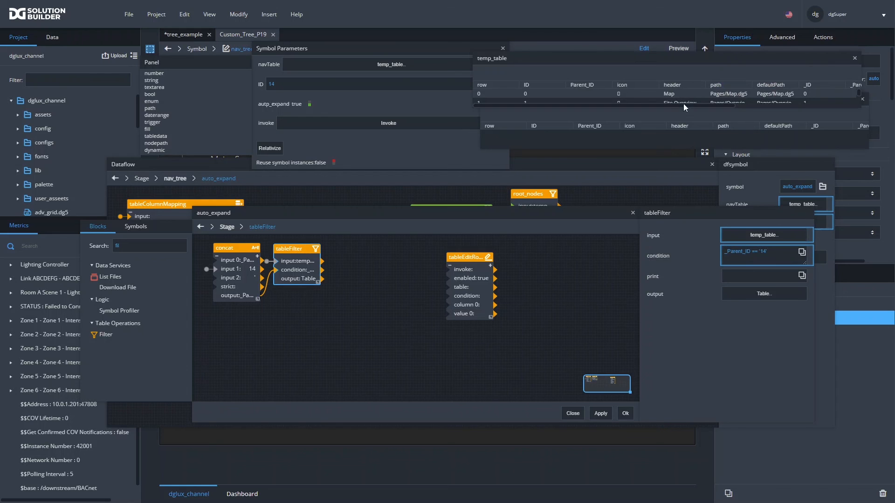
pyautogui.moveTo(684, 108); pyautogui.dragTo(751, 110)
# Accept the auto_expand changes, preview the tree's selected node, and return to edit mode
pyautogui.click(622, 416)
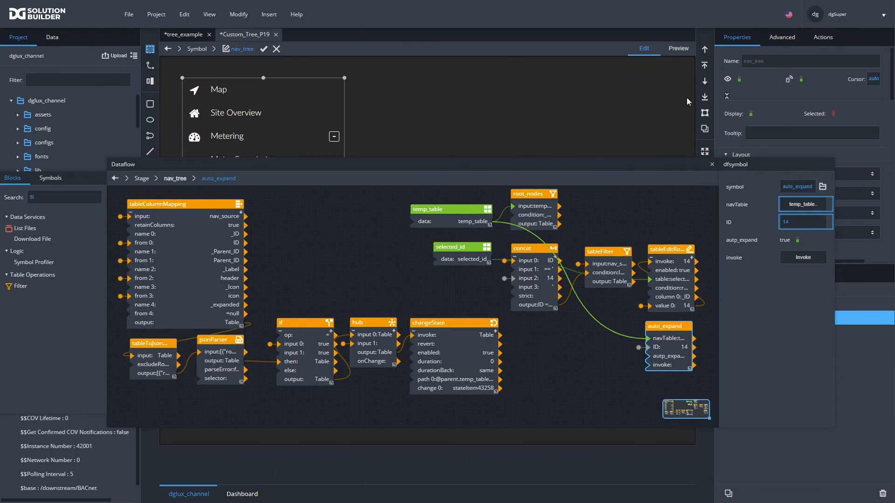
pyautogui.click(681, 50)
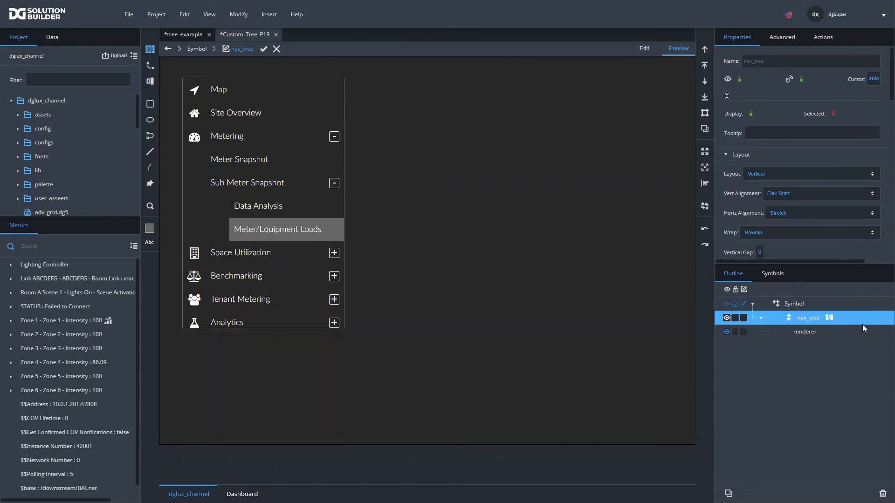
pyautogui.click(645, 48)
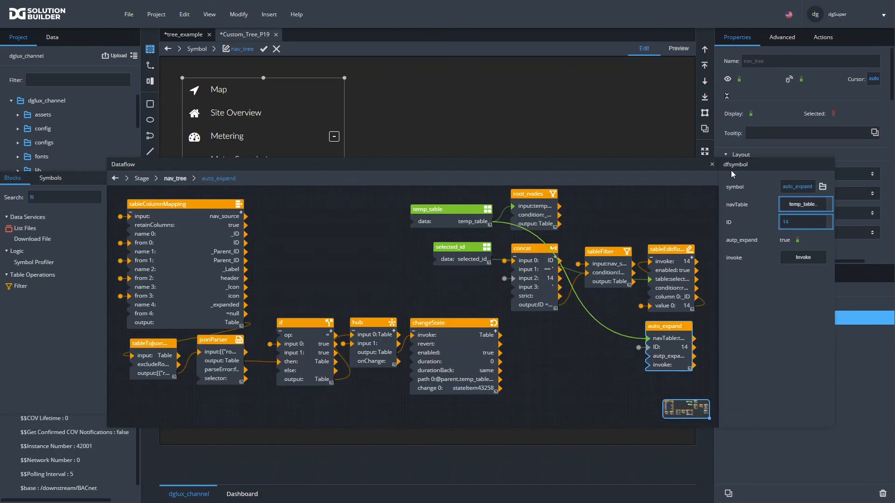
# Reopen the auto_expand symbol's dataflow and set the concat block's input 0 to _ID == '
pyautogui.click(461, 259)
pyautogui.click(656, 341)
pyautogui.rightClick(656, 343)
pyautogui.click(684, 448)
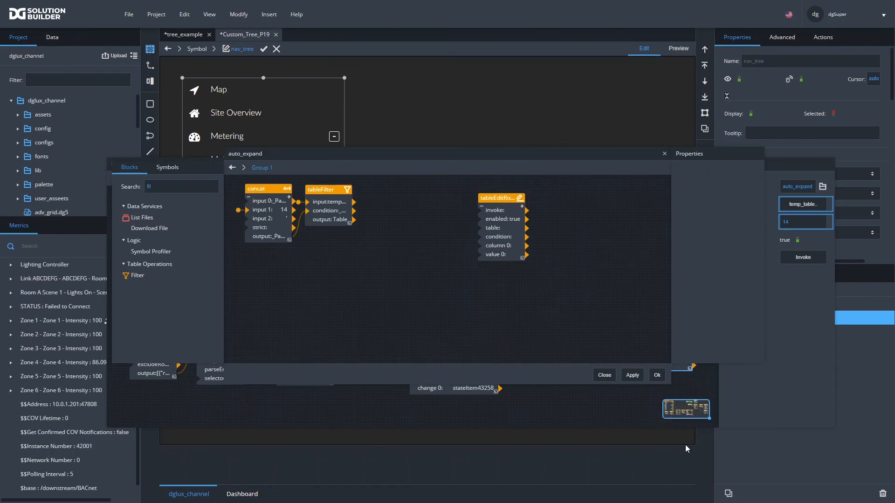
pyautogui.click(306, 210)
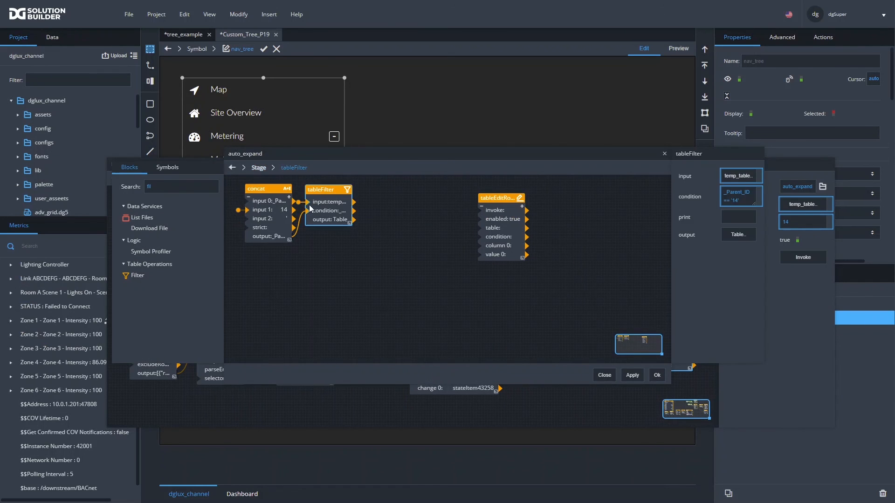
pyautogui.moveTo(764, 219); pyautogui.dragTo(850, 227)
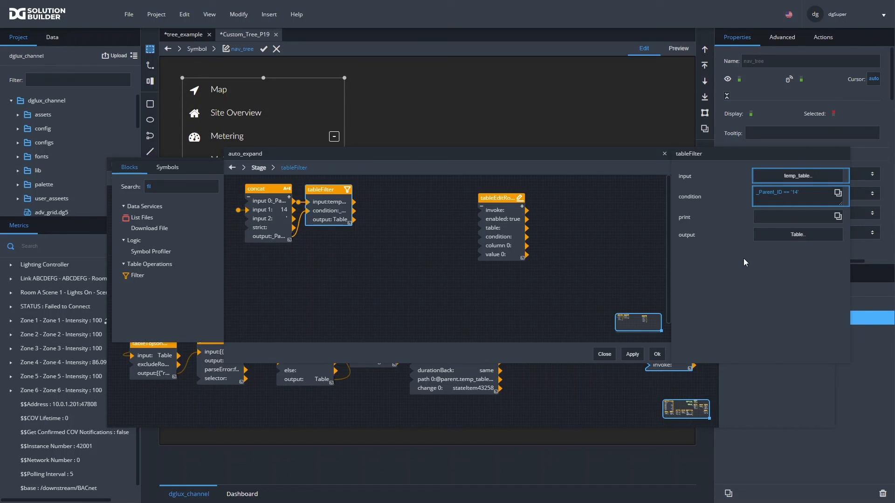
pyautogui.click(260, 224)
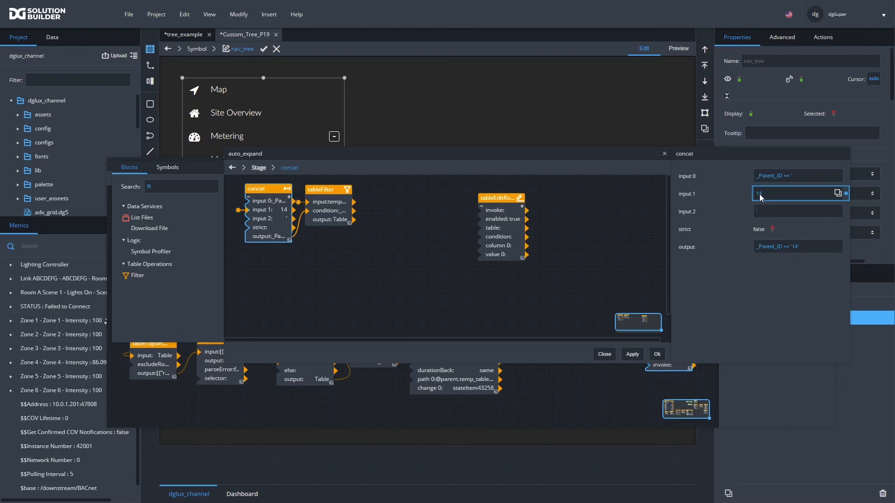
pyautogui.moveTo(774, 176); pyautogui.dragTo(725, 176)
pyautogui.press('BackSpace')
# Open the tableFilter output table, widen it to show more columns, and select its row
pyautogui.click(343, 211)
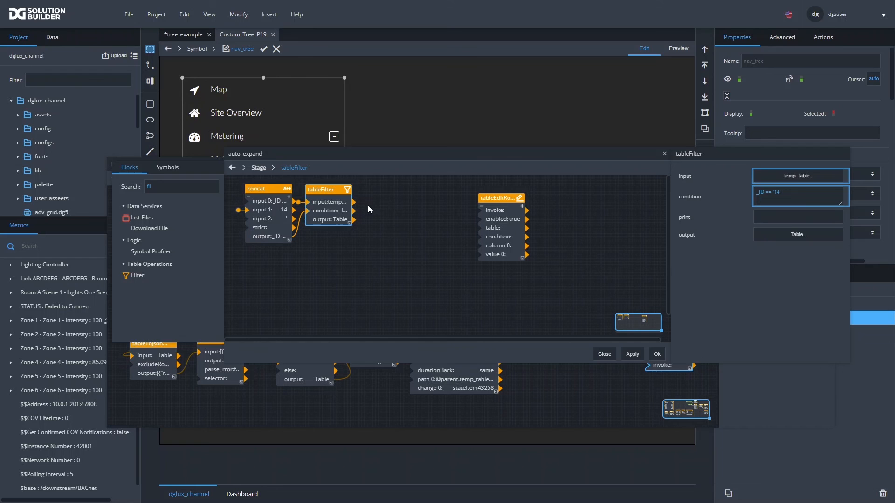
pyautogui.click(769, 236)
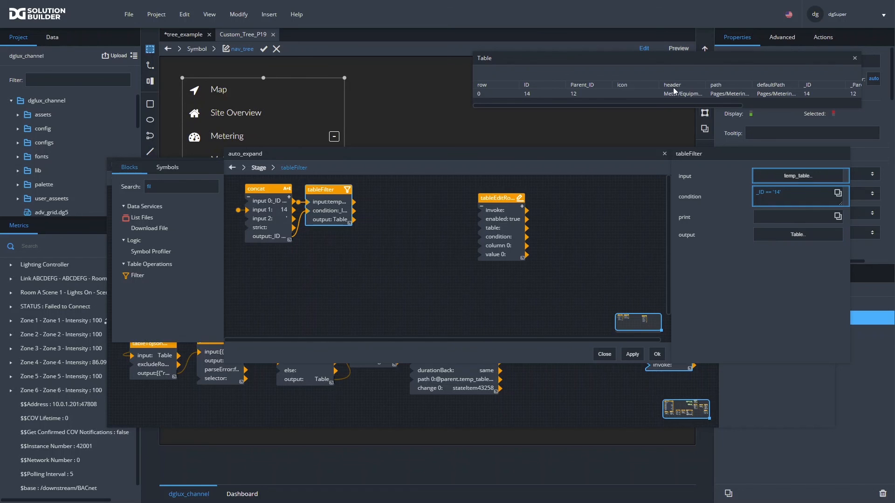
pyautogui.moveTo(473, 93); pyautogui.dragTo(328, 94)
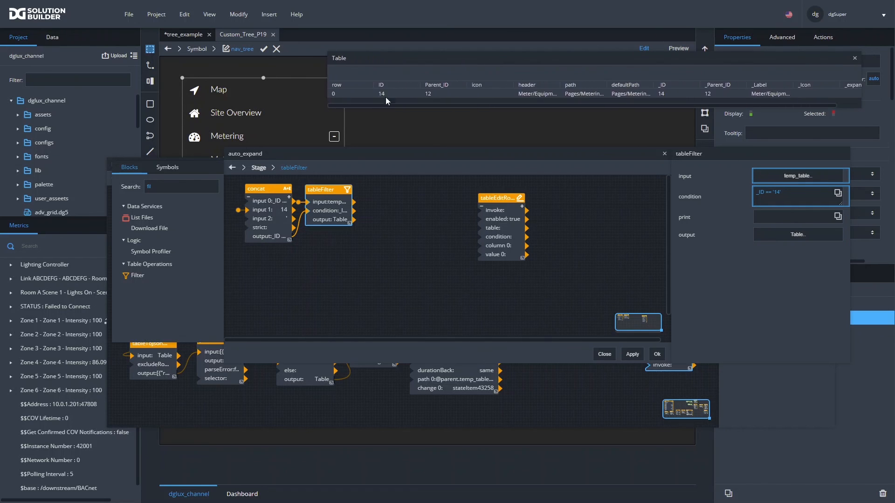
pyautogui.click(431, 91)
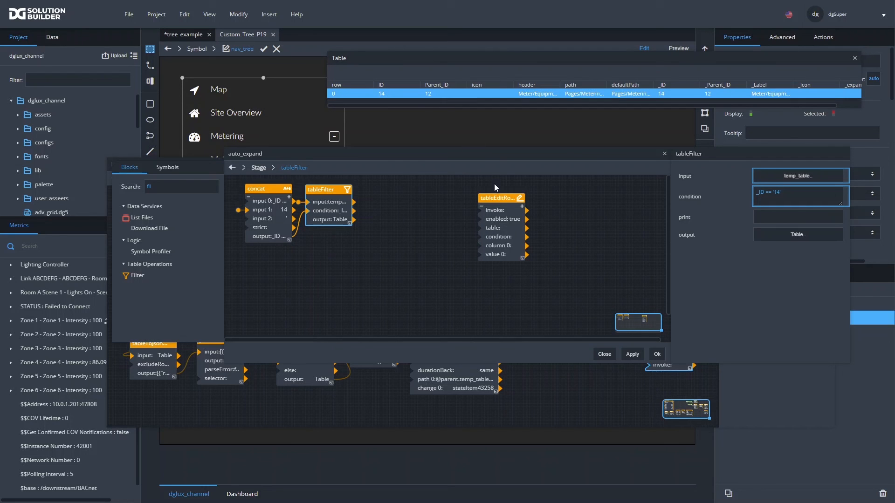
pyautogui.moveTo(497, 200); pyautogui.dragTo(559, 190)
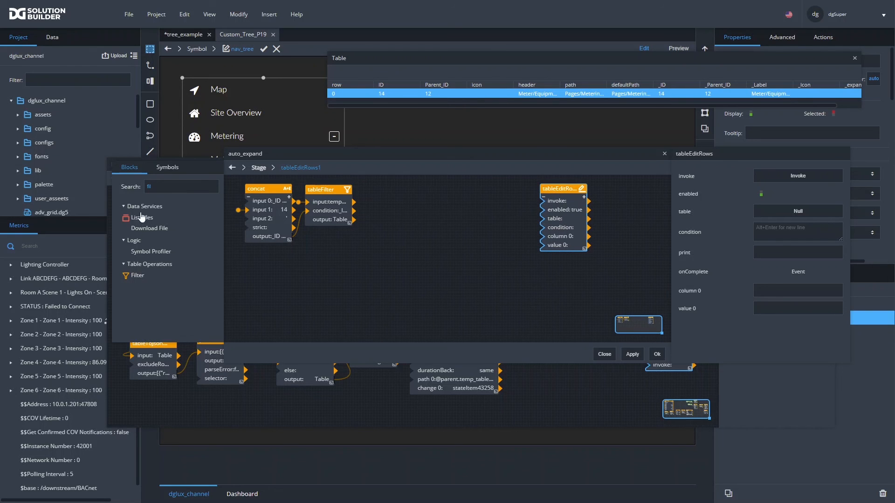
pyautogui.doubleClick(163, 185)
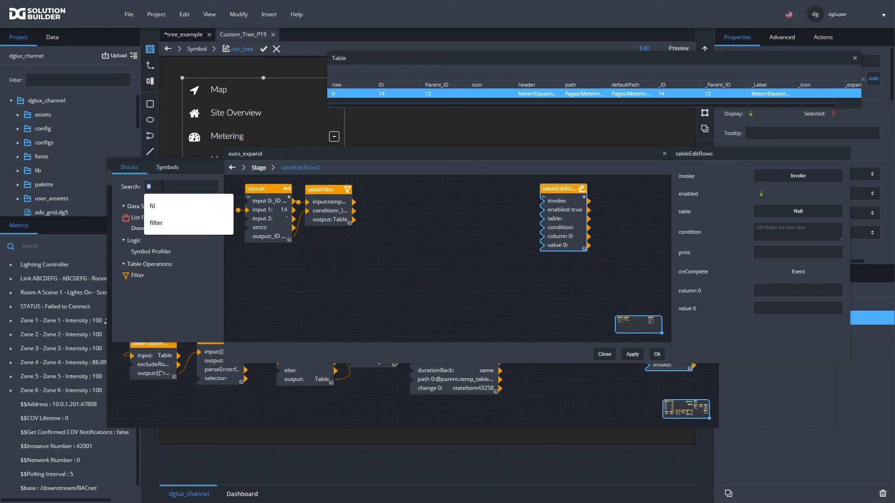
pyautogui.write('case')
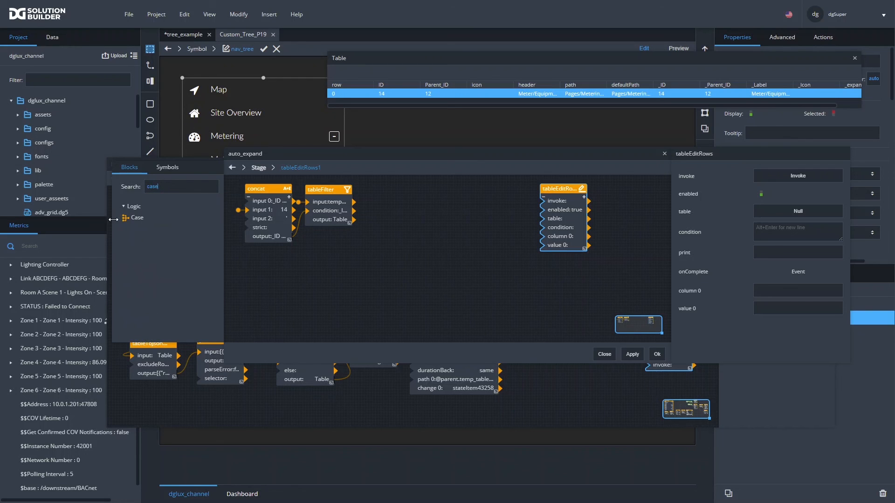
pyautogui.moveTo(133, 219); pyautogui.dragTo(404, 196)
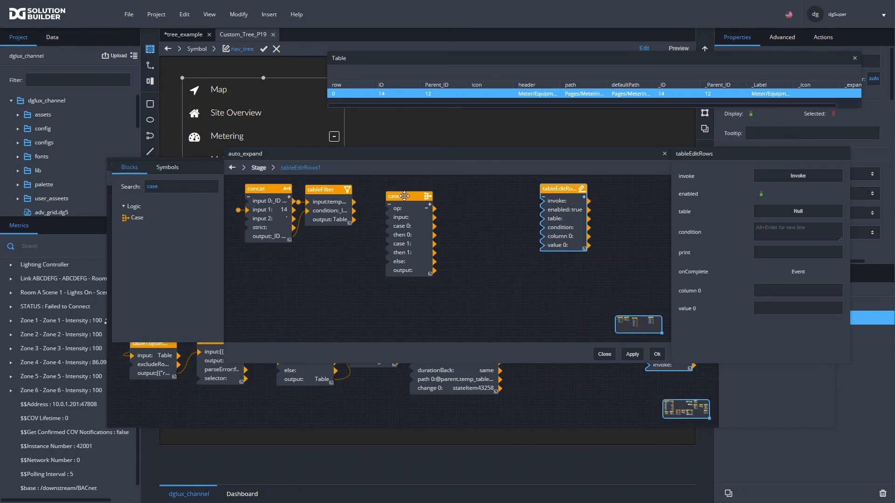
pyautogui.press('Delete')
# Add a Length block below tableFilter and bind its input to the Parent_ID cell of the filter's output table
pyautogui.doubleClick(199, 185)
pyautogui.write('len')
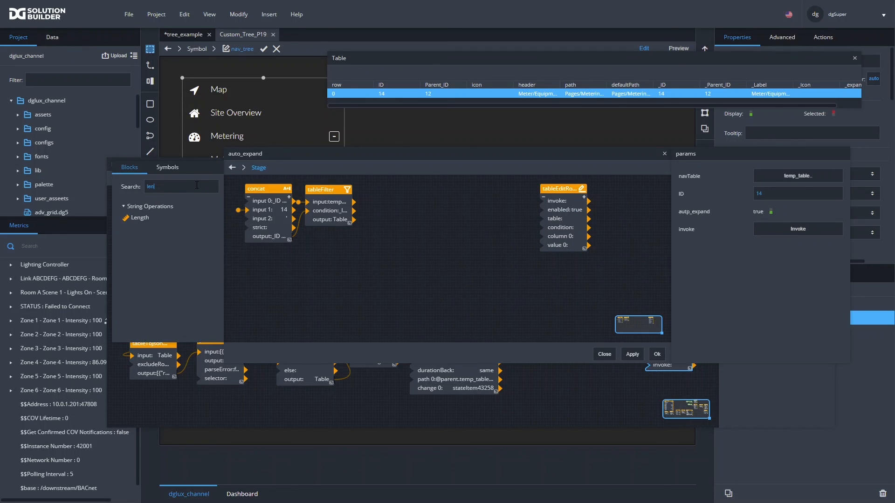
pyautogui.moveTo(141, 223); pyautogui.dragTo(326, 264)
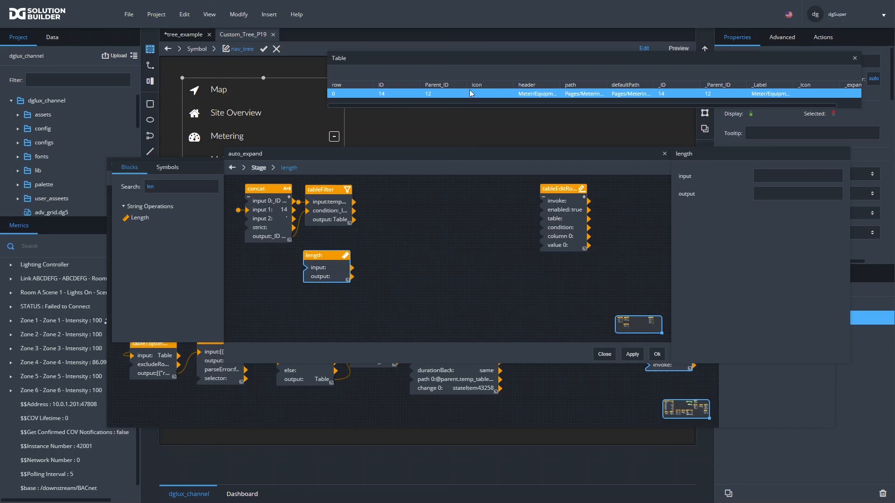
pyautogui.moveTo(437, 97); pyautogui.dragTo(790, 173)
# Add an If block beside the length block, with input 0 bound to the length output
pyautogui.doubleClick(161, 185)
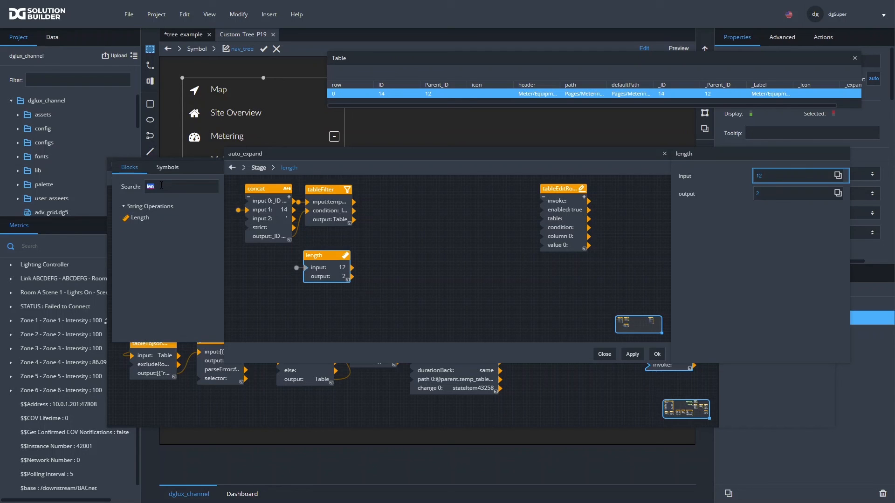
pyautogui.write('if')
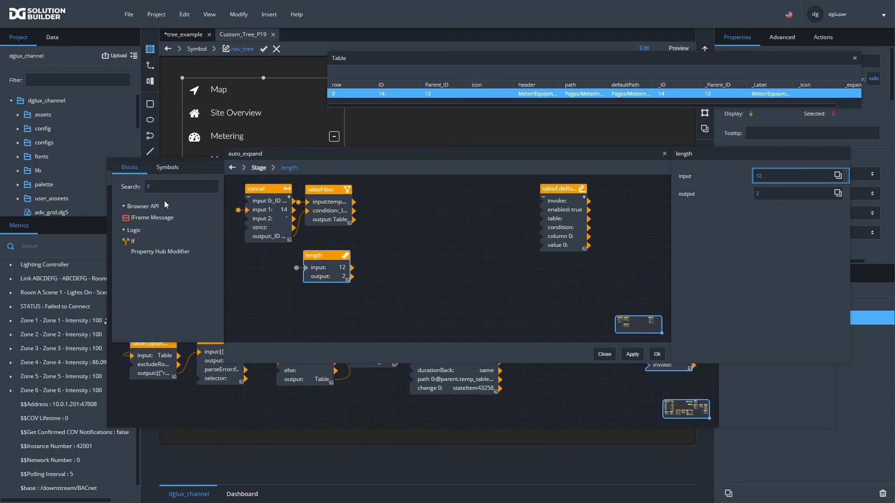
pyautogui.moveTo(133, 241); pyautogui.dragTo(367, 277)
pyautogui.click(373, 255)
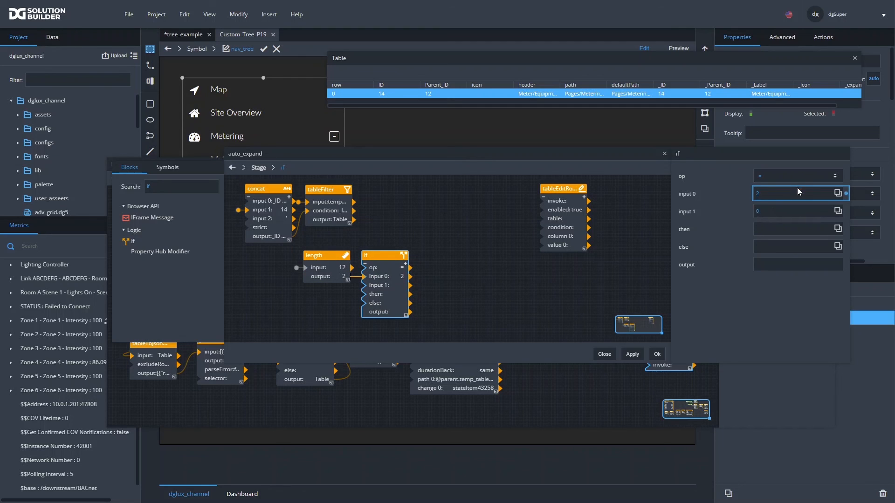
# Configure the If block with operator >, input 1 as 0, then as true, and else as false
pyautogui.click(793, 175)
pyautogui.click(775, 211)
pyautogui.click(769, 230)
pyautogui.moveTo(338, 220); pyautogui.dragTo(460, 192)
pyautogui.press('Tab')
pyautogui.write('FALSE')
pyautogui.press('Tab')
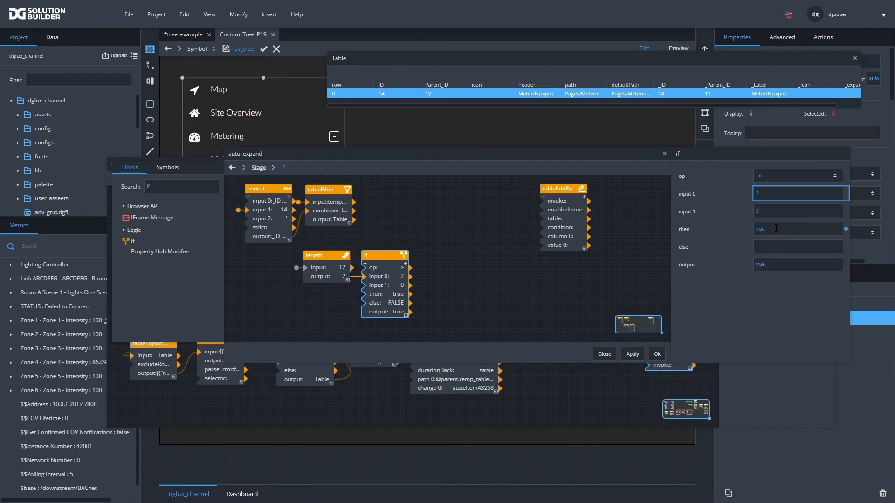
pyautogui.press('Tab')
# Place tableEditRows beside the If block, bind enabled to the If output, and set column 0 to _expanded with value 0 true
pyautogui.moveTo(560, 194); pyautogui.dragTo(453, 260)
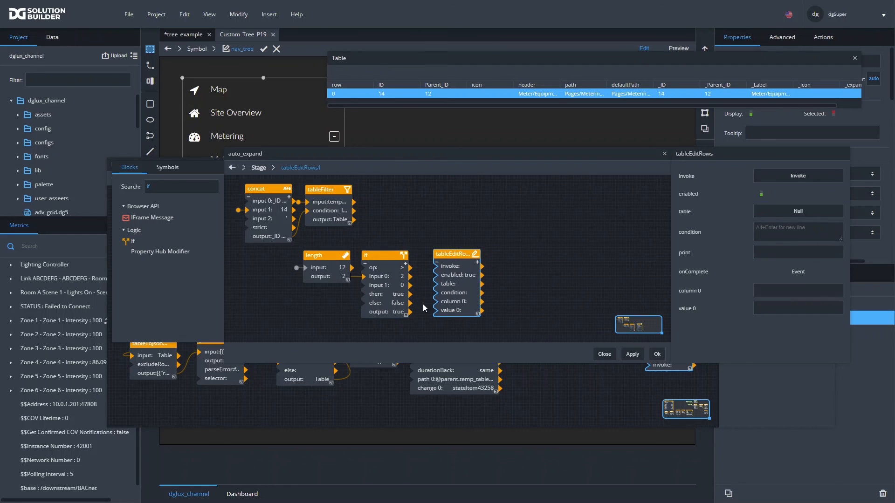
pyautogui.moveTo(411, 312); pyautogui.dragTo(763, 198)
pyautogui.moveTo(410, 311); pyautogui.dragTo(763, 194)
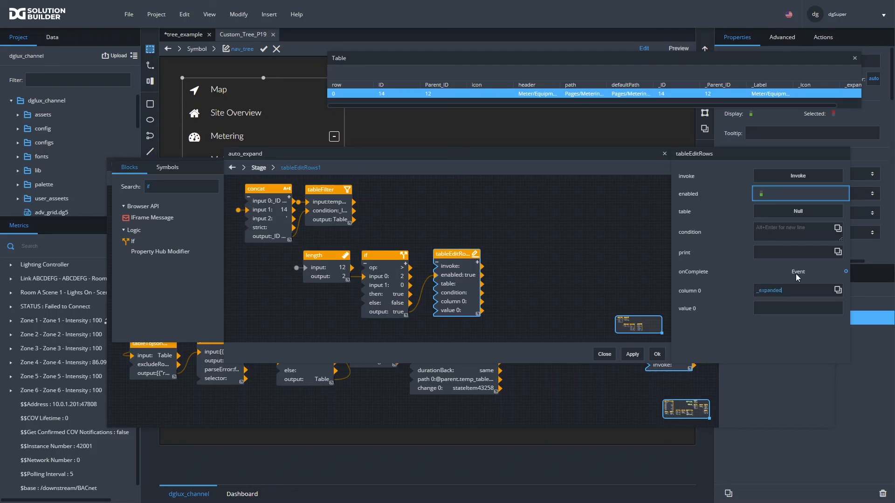
pyautogui.write('tr')
# Add a second Concatenate block above tableEditRows with input 0 as _ID == ' and an added input 2 as a closing quote
pyautogui.write('con')
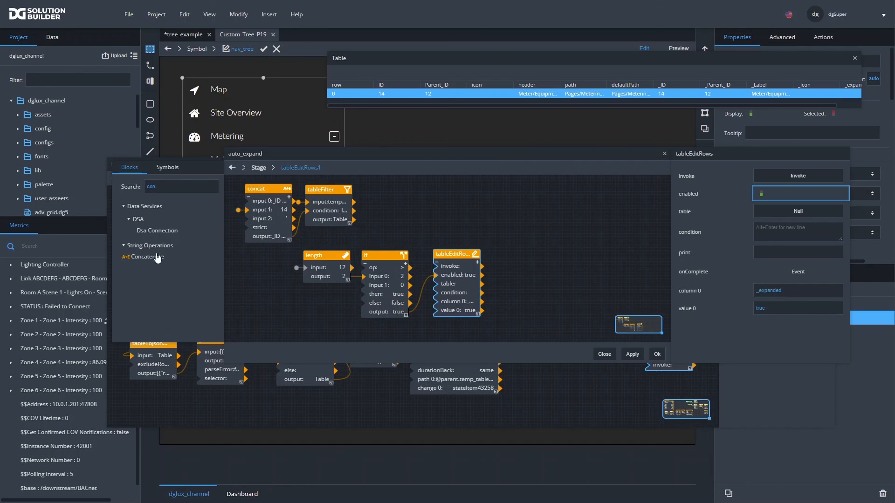
pyautogui.moveTo(157, 256); pyautogui.dragTo(453, 191)
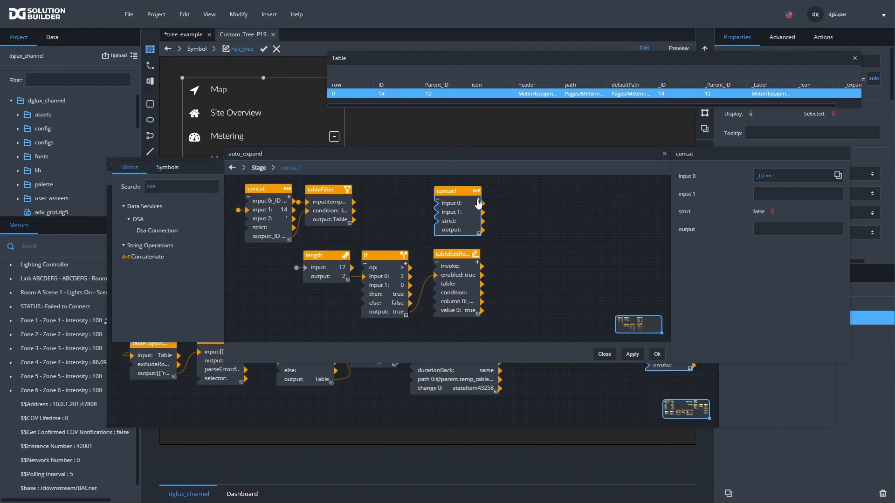
pyautogui.click(478, 200)
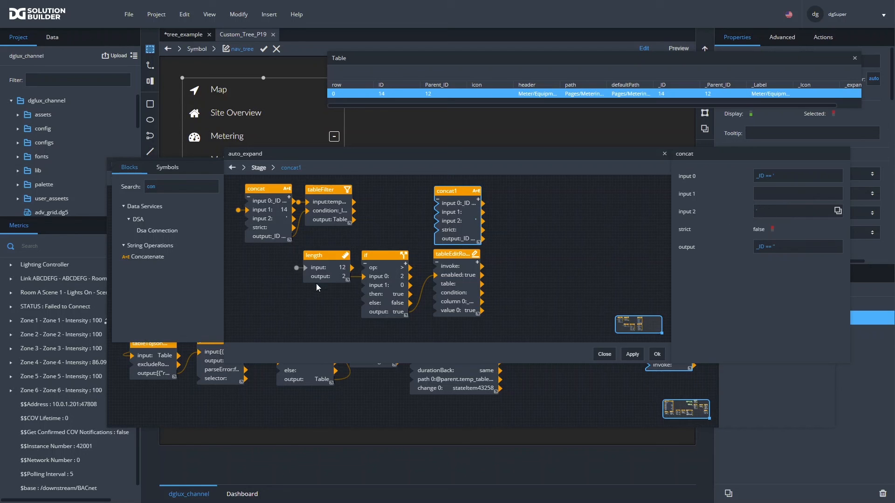
# Bind concat1's input 1 to the Parent_ID cell of the tableFilter output table, closing the table when done
pyautogui.click(328, 211)
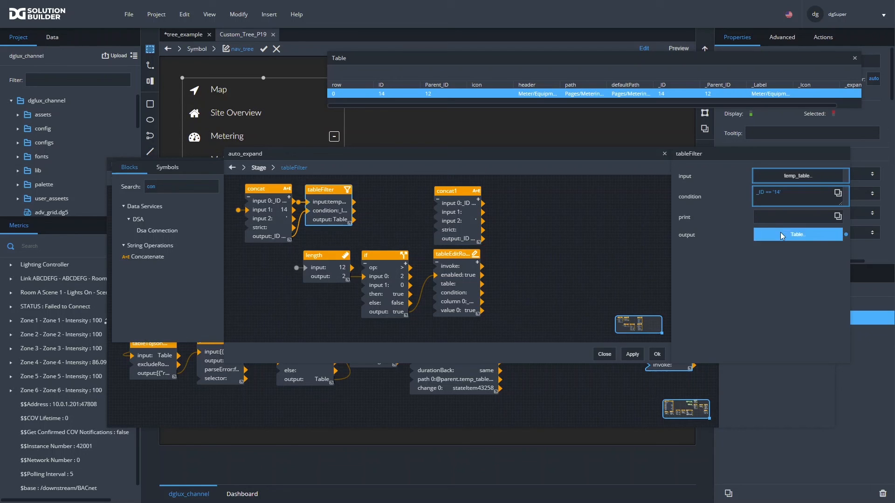
pyautogui.click(797, 234)
pyautogui.click(444, 58)
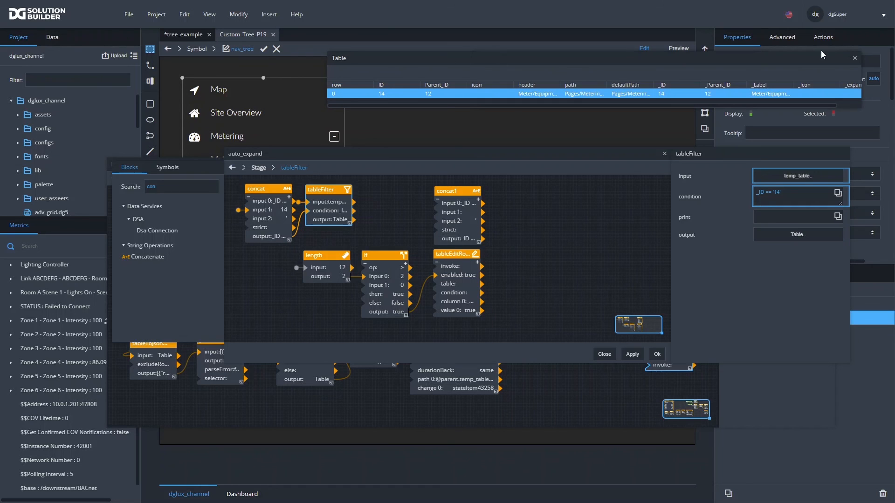
pyautogui.click(855, 59)
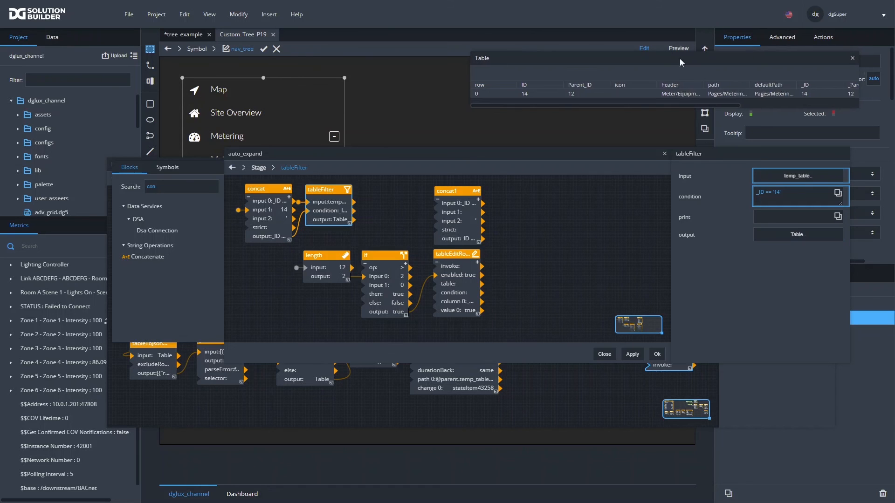
pyautogui.click(469, 209)
pyautogui.moveTo(455, 100); pyautogui.dragTo(789, 195)
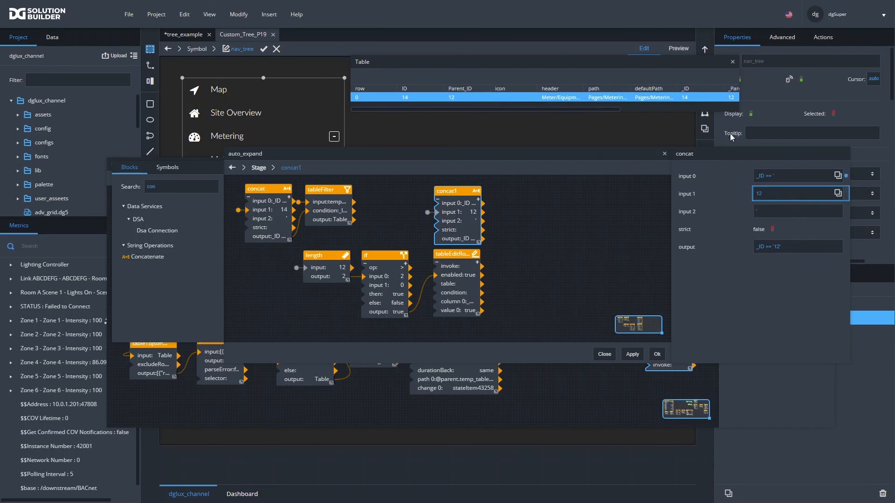
pyautogui.click(733, 62)
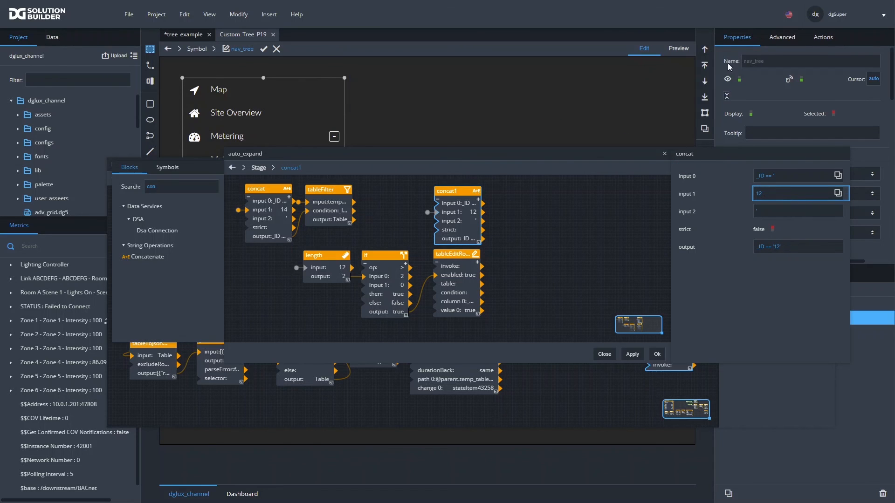
# Bind the tableEditRows condition to the concat1 output and its table to the navTable symbol parameter
pyautogui.click(457, 255)
pyautogui.moveTo(470, 239); pyautogui.dragTo(792, 231)
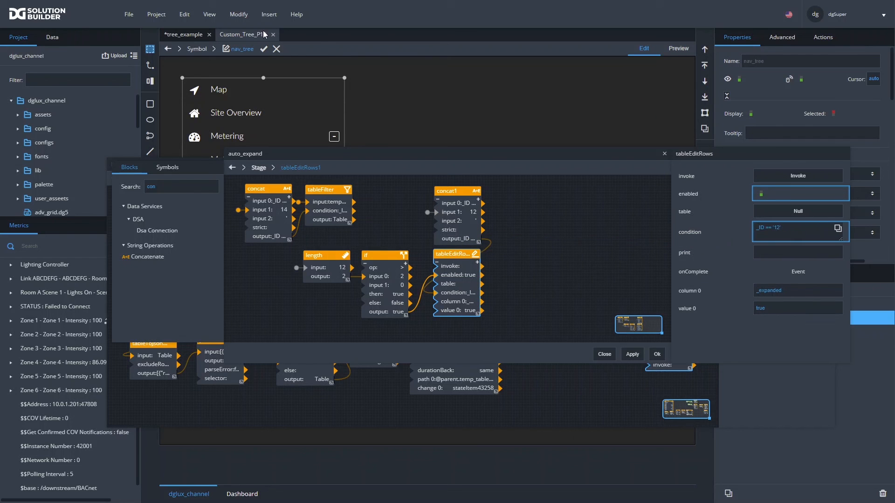
pyautogui.rightClick(525, 237)
pyautogui.click(554, 343)
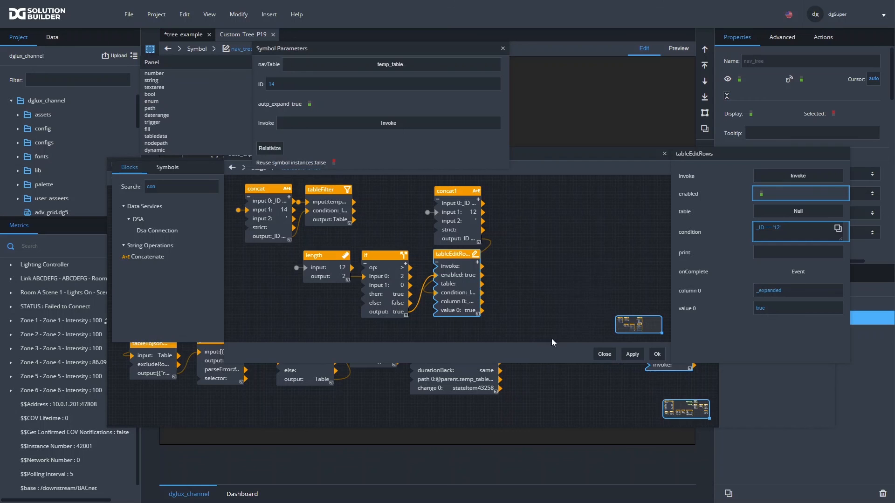
pyautogui.moveTo(504, 64); pyautogui.dragTo(777, 211)
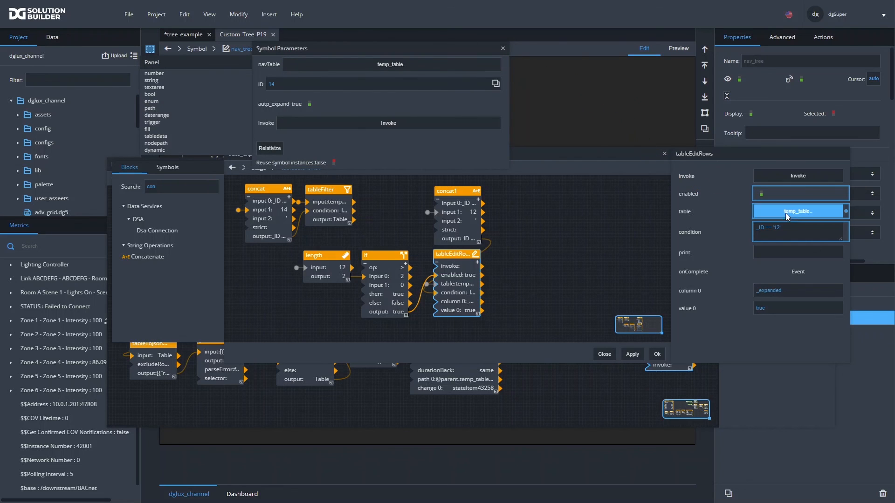
pyautogui.click(503, 48)
# Move concat1 below the length block and bind the tableEditRows invoke to its own condition
pyautogui.moveTo(466, 192); pyautogui.dragTo(330, 294)
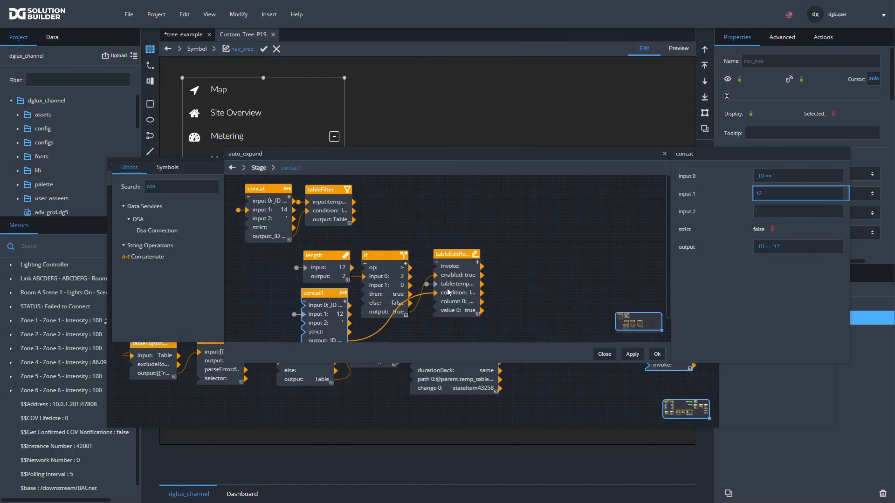
pyautogui.click(466, 285)
pyautogui.rightClick(573, 213)
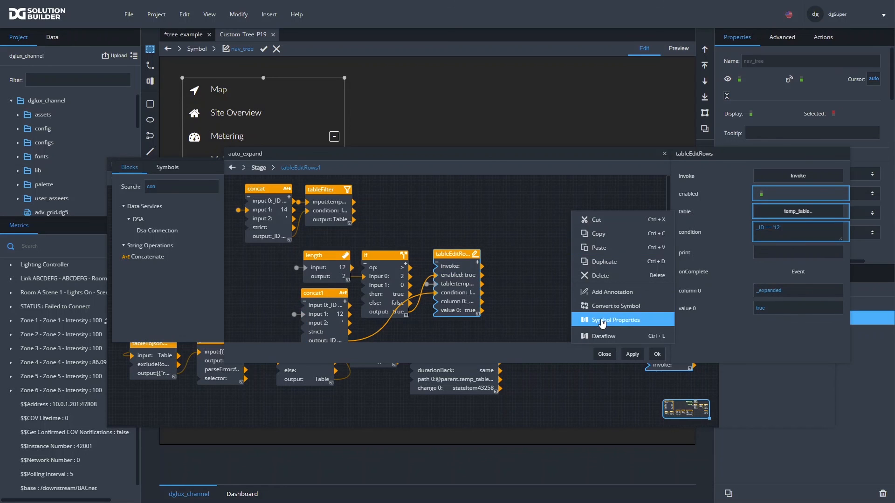
pyautogui.click(604, 319)
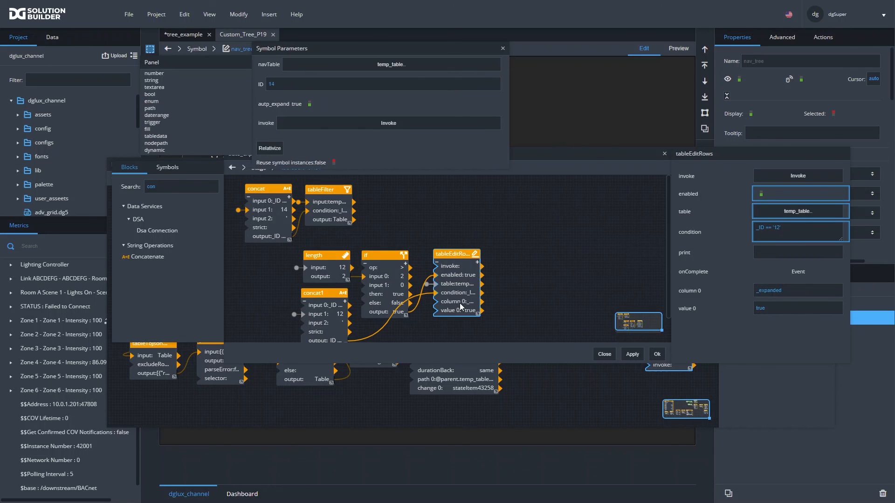
pyautogui.click(846, 233)
pyautogui.moveTo(847, 237); pyautogui.dragTo(783, 177)
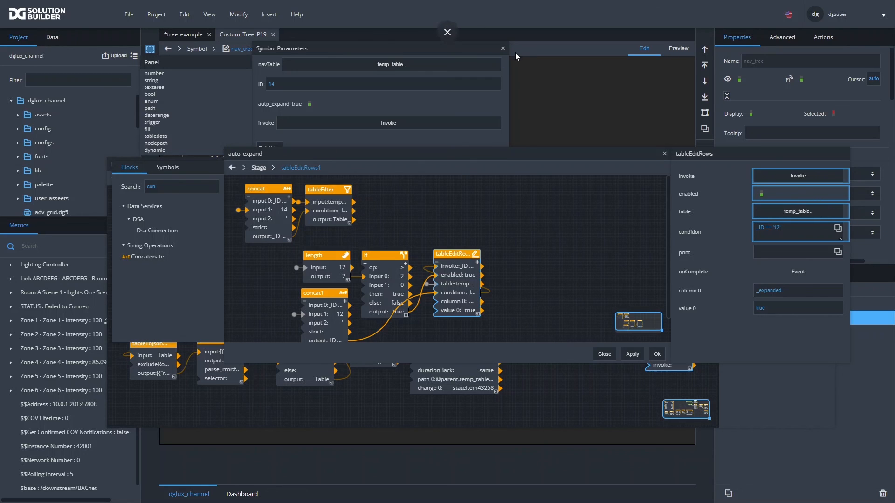
# Close the symbol parameters, move the auto_expand dataflow window higher and make it narrower and taller
pyautogui.click(503, 48)
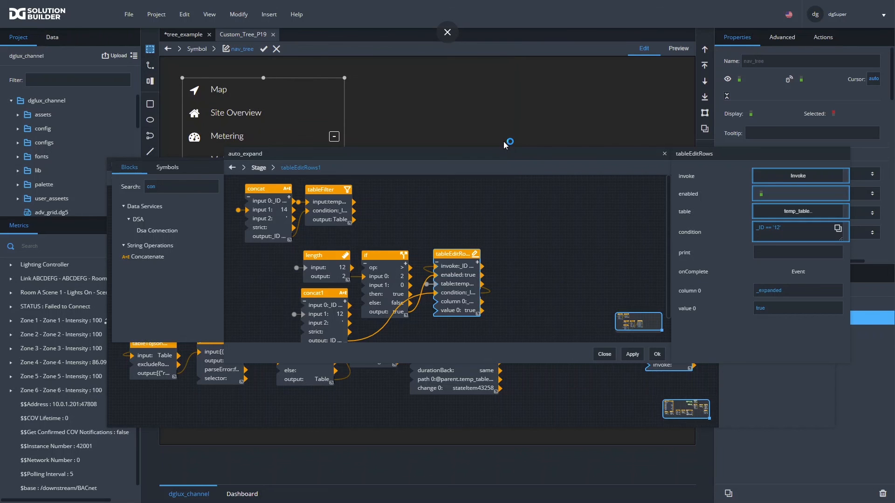
pyautogui.moveTo(483, 156); pyautogui.dragTo(491, 133)
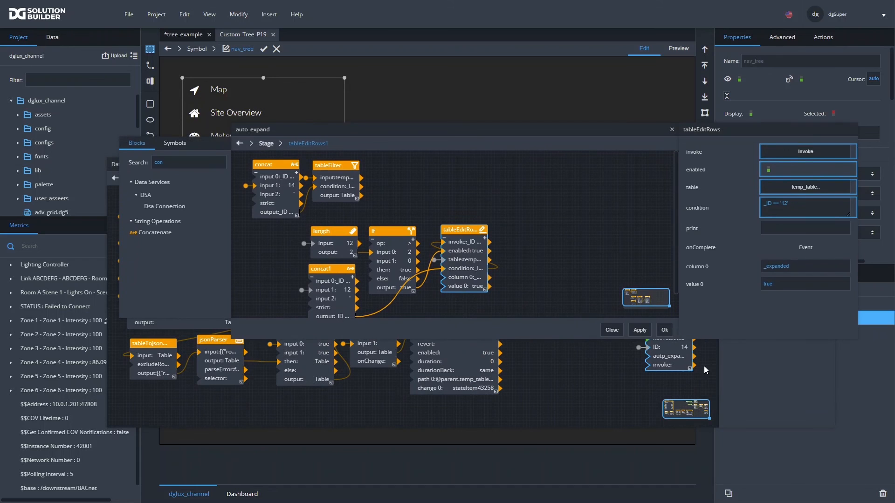
pyautogui.moveTo(684, 349); pyautogui.dragTo(593, 410)
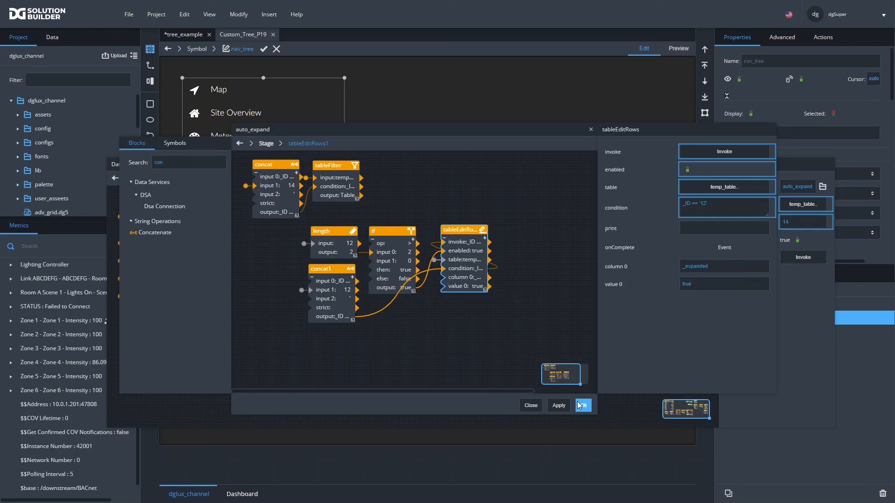
# Search the blocks for "rep" and add a Repeater block beside the tableEditRows block in the auto_expand dataflow
pyautogui.doubleClick(186, 162)
pyautogui.write('repl')
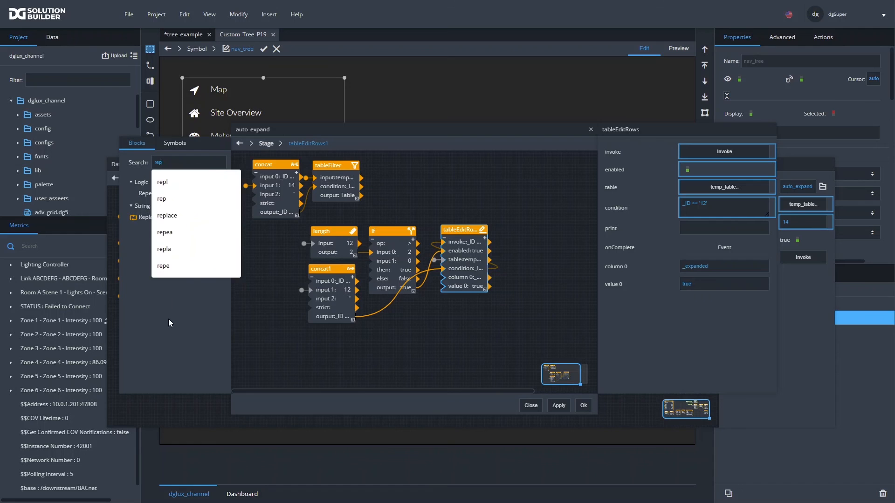
pyautogui.click(169, 323)
pyautogui.moveTo(150, 193); pyautogui.dragTo(548, 228)
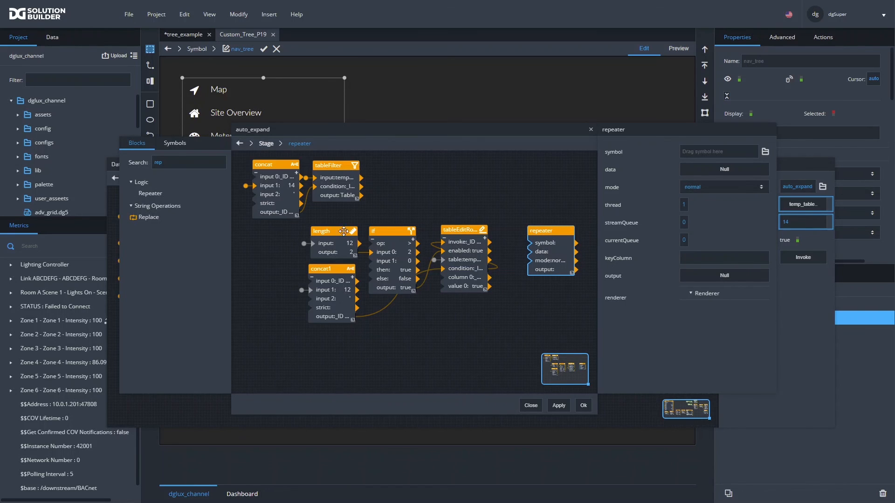
# Search the blocks for "fil" and add a second table Filter block below tableEditRows
pyautogui.doubleClick(192, 157)
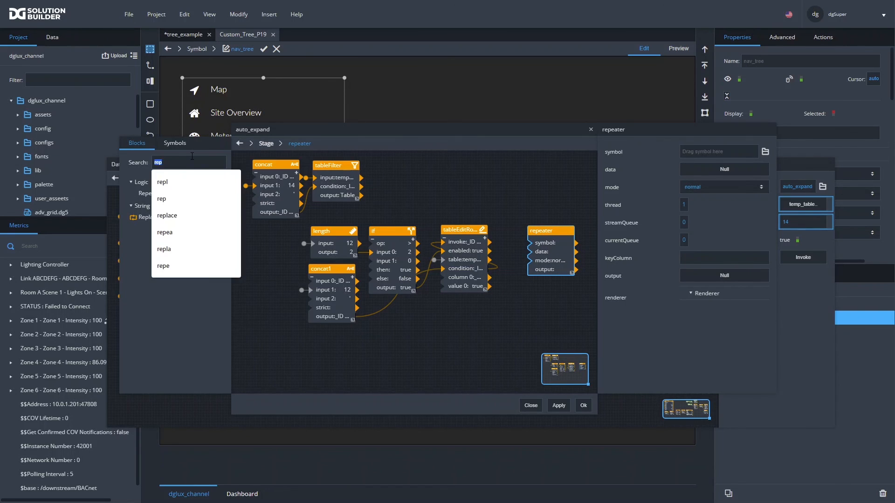
pyautogui.write('fil')
pyautogui.moveTo(149, 259); pyautogui.dragTo(463, 317)
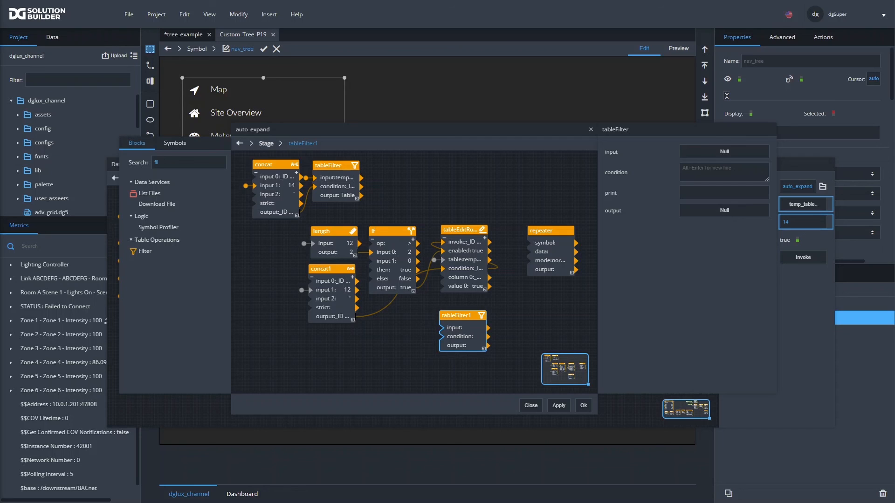
# Bind the new tableFilter1 block's condition to the output of concat1
pyautogui.click(337, 279)
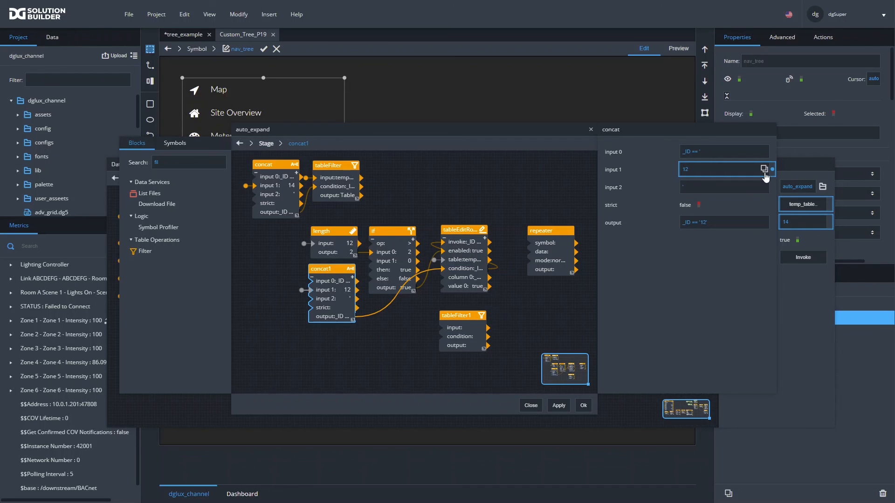
pyautogui.moveTo(771, 171)
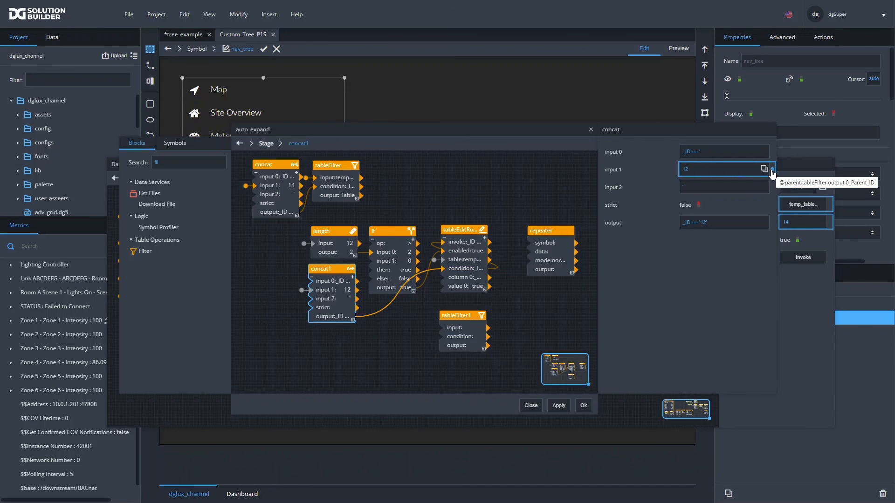
pyautogui.moveTo(343, 319); pyautogui.dragTo(452, 338)
# Bind tableFilter1's input to the navTable symbol parameter and close the symbol parameters
pyautogui.rightClick(493, 201)
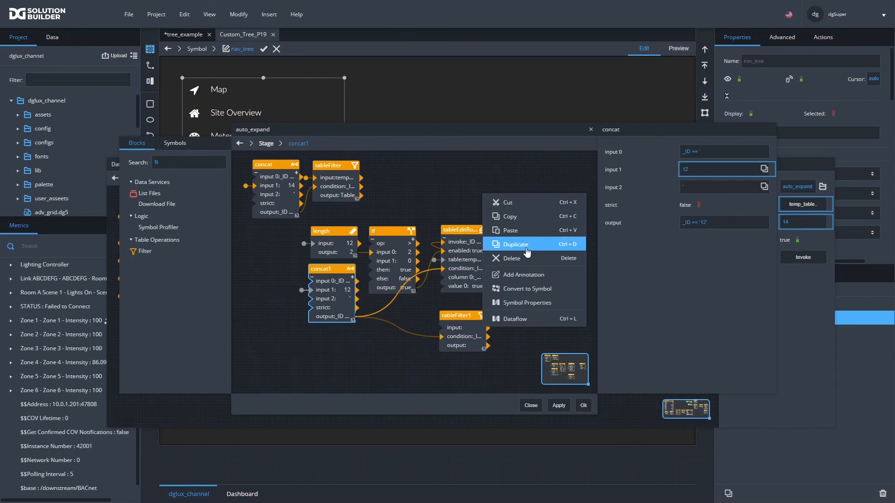
pyautogui.click(523, 309)
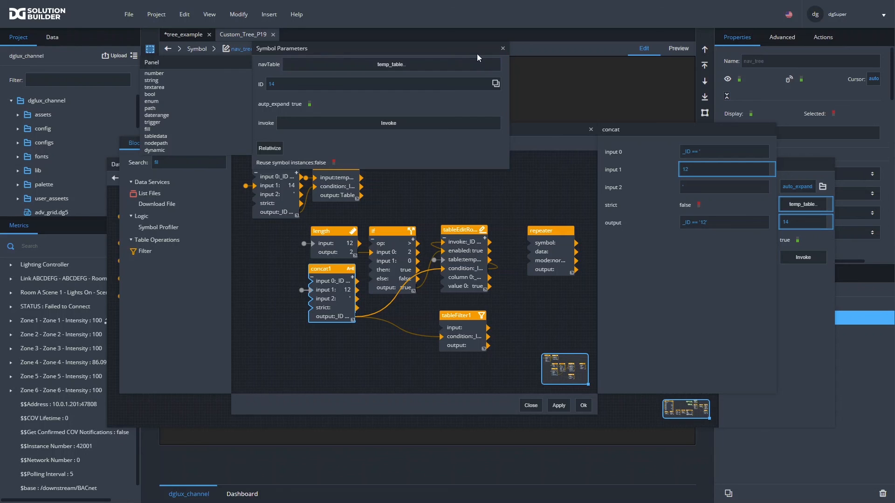
pyautogui.moveTo(507, 68)
pyautogui.moveTo(504, 64); pyautogui.dragTo(446, 332)
pyautogui.click(503, 49)
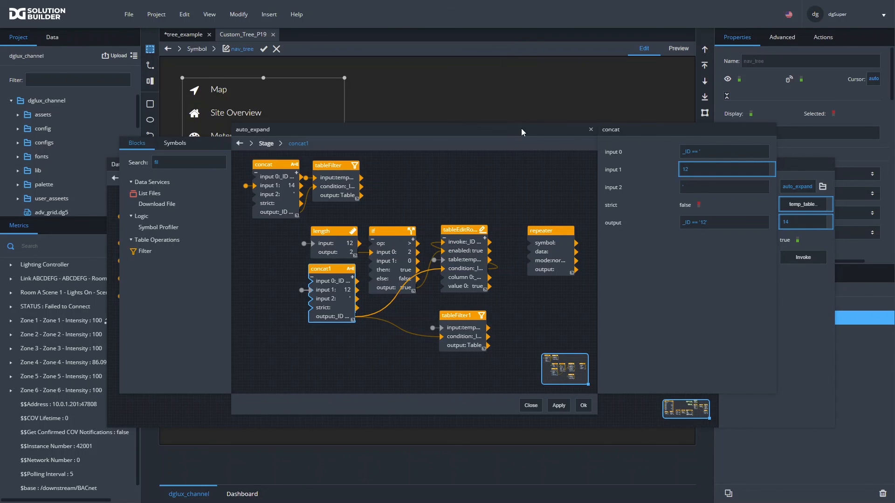
# Open tableFilter1's output table and widen it to examine the parent row's columns
pyautogui.click(467, 331)
pyautogui.click(756, 215)
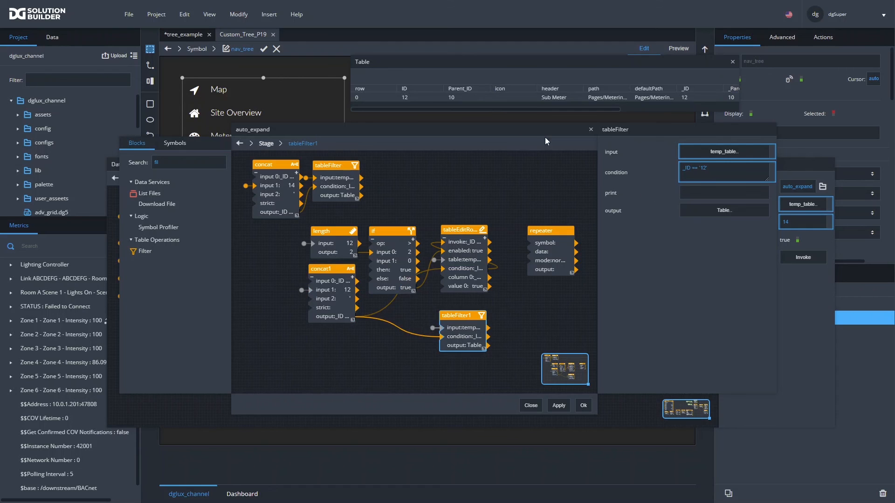
pyautogui.moveTo(736, 109); pyautogui.dragTo(847, 112)
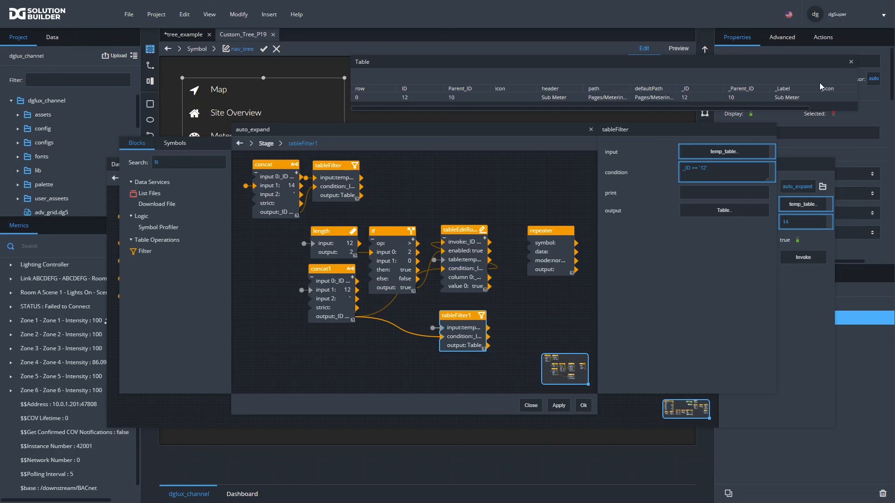
pyautogui.moveTo(810, 70); pyautogui.dragTo(726, 70)
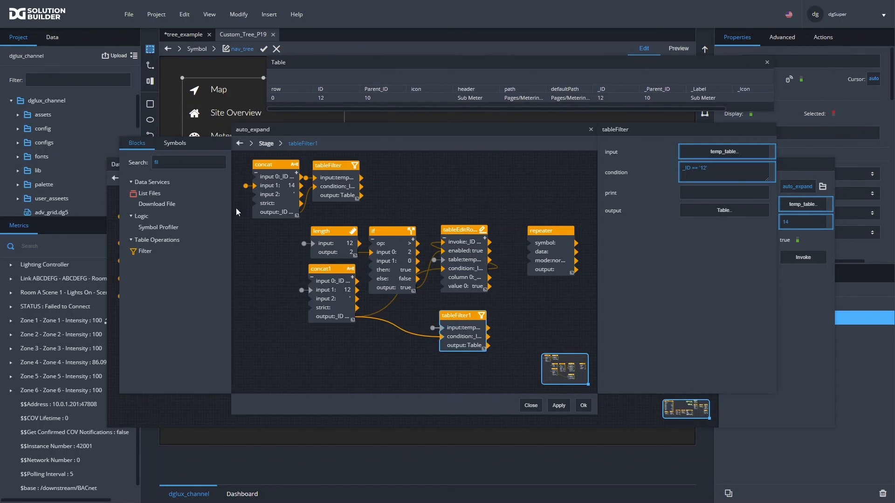
# Apply and close the auto_expand dataflow, accept the nav_tree symbol edits and save Custom_Tree_P19
pyautogui.click(557, 406)
pyautogui.click(583, 405)
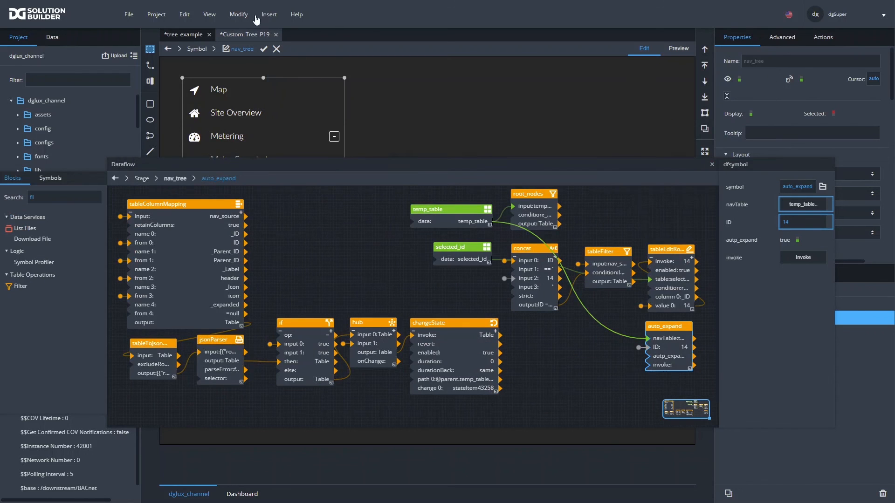
pyautogui.click(264, 49)
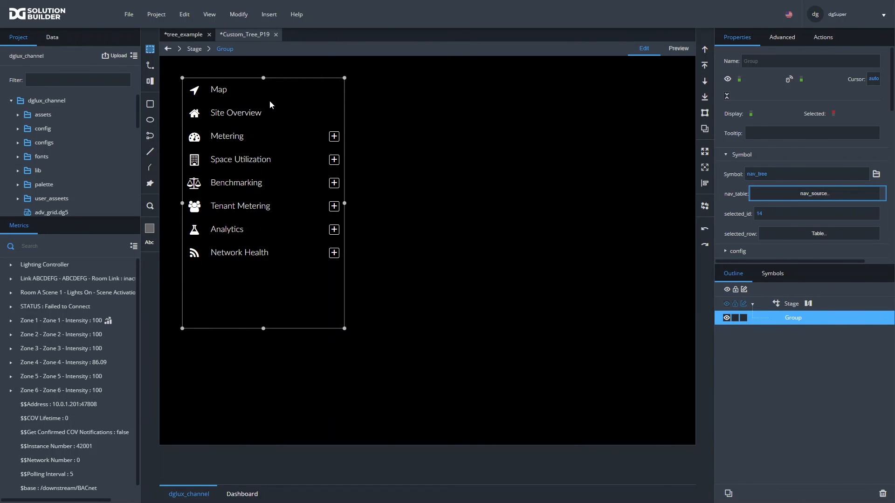
pyautogui.hotkey('ctrl', 's')
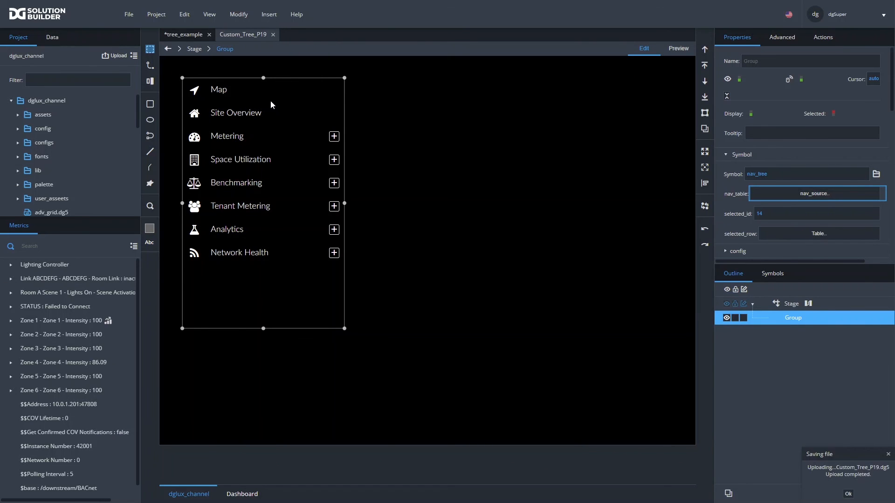
# Open the nav_tree symbol and test expanding the Metering node in preview, returning to edit mode
pyautogui.doubleClick(244, 134)
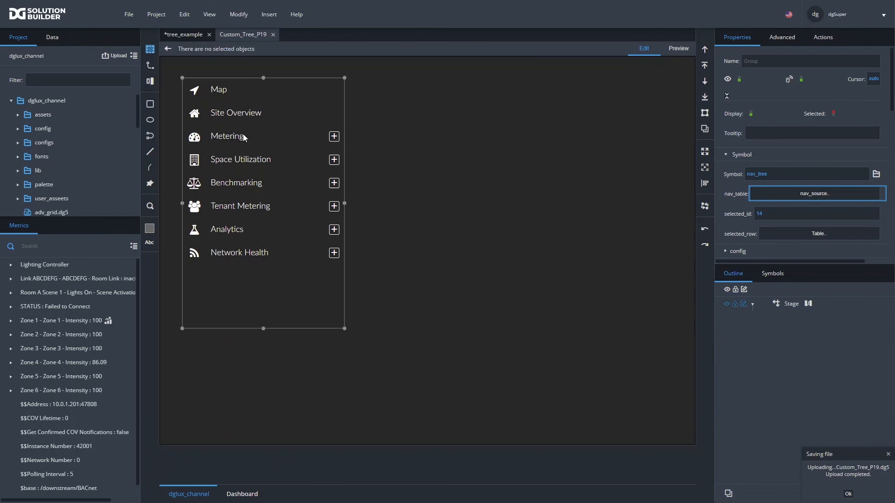
pyautogui.click(685, 52)
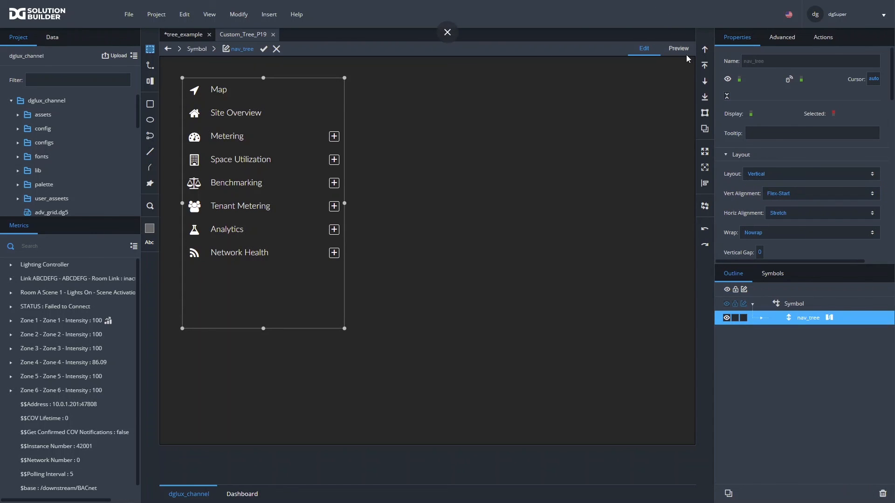
pyautogui.click(334, 136)
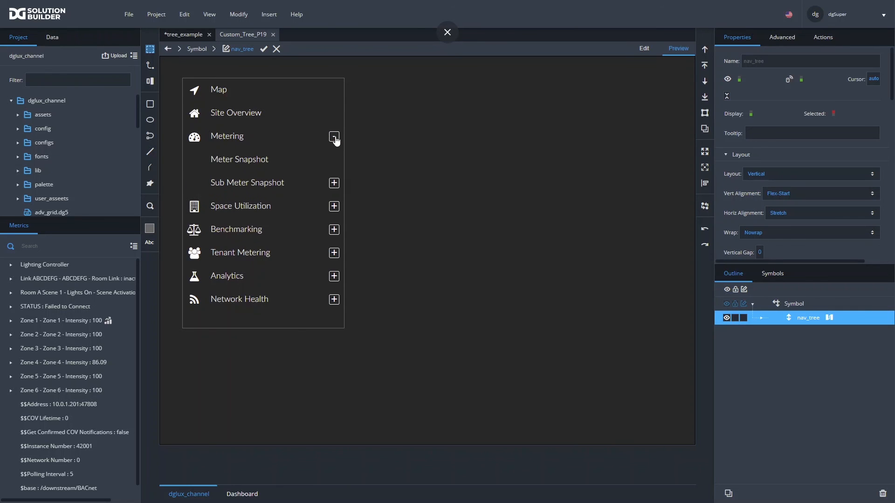
pyautogui.click(646, 51)
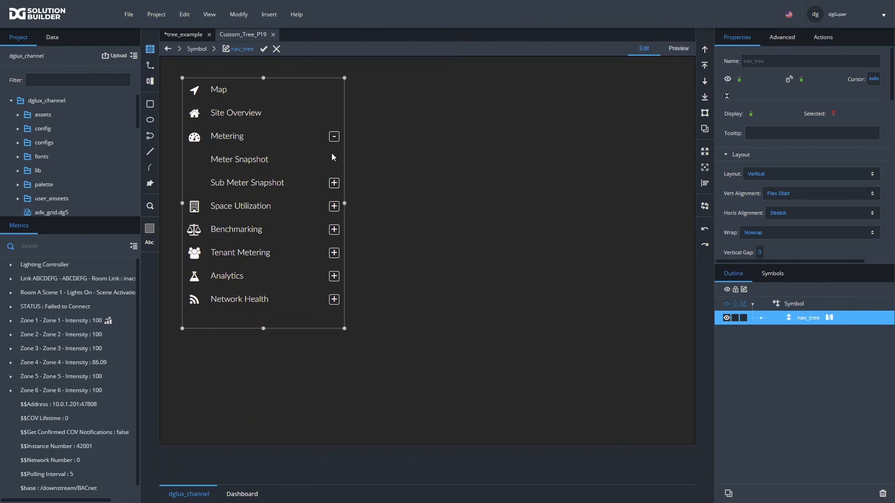
# Open the Metering node's label within the tree and test the Sub Meter Snapshot and Metering toggles in preview
pyautogui.doubleClick(238, 142)
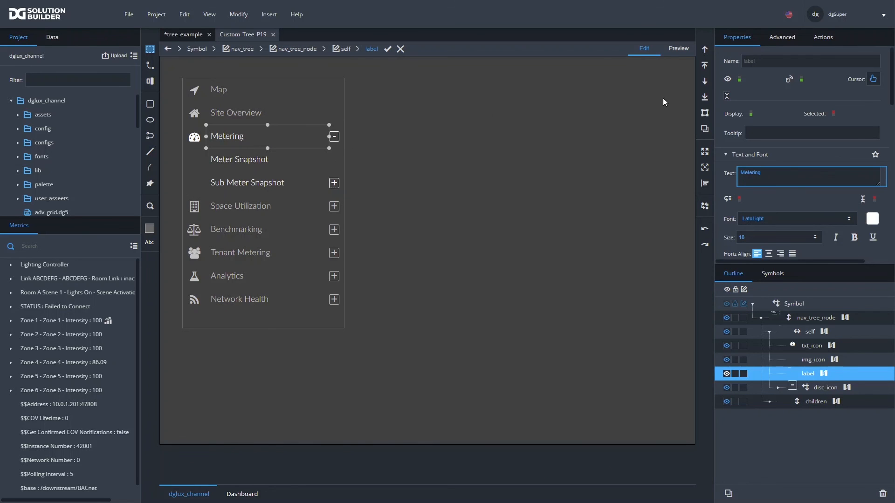
pyautogui.click(684, 53)
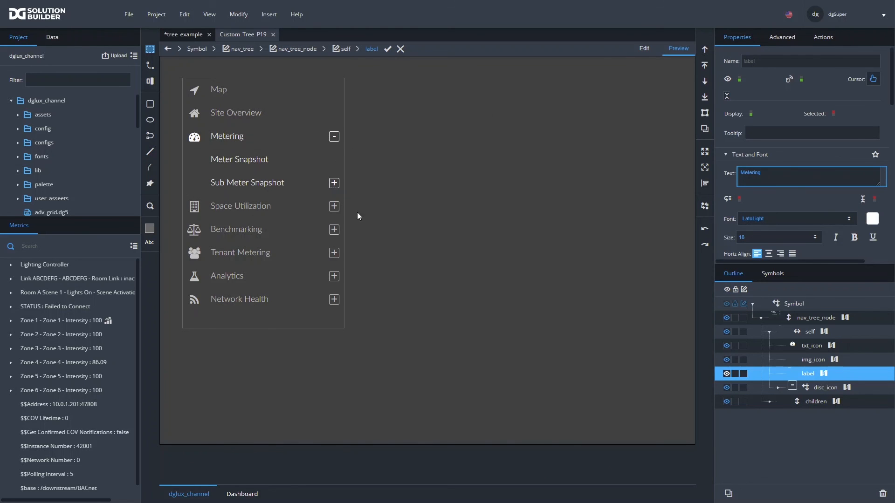
pyautogui.click(334, 184)
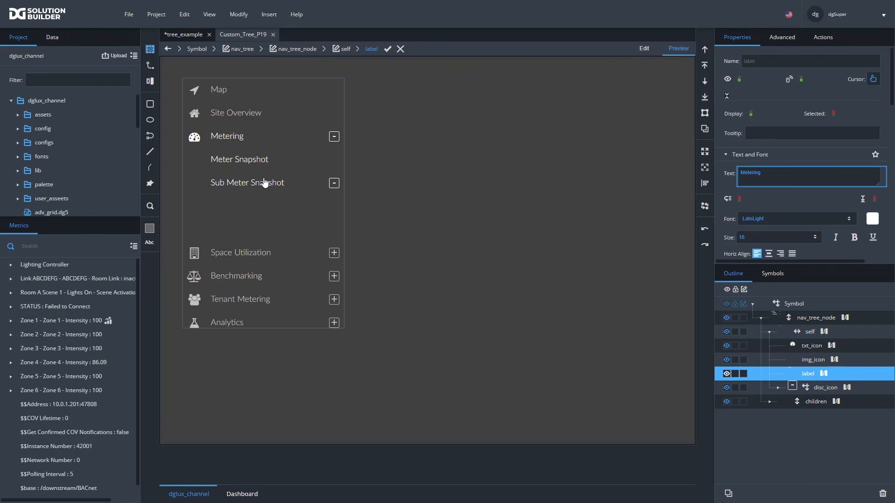
pyautogui.click(334, 137)
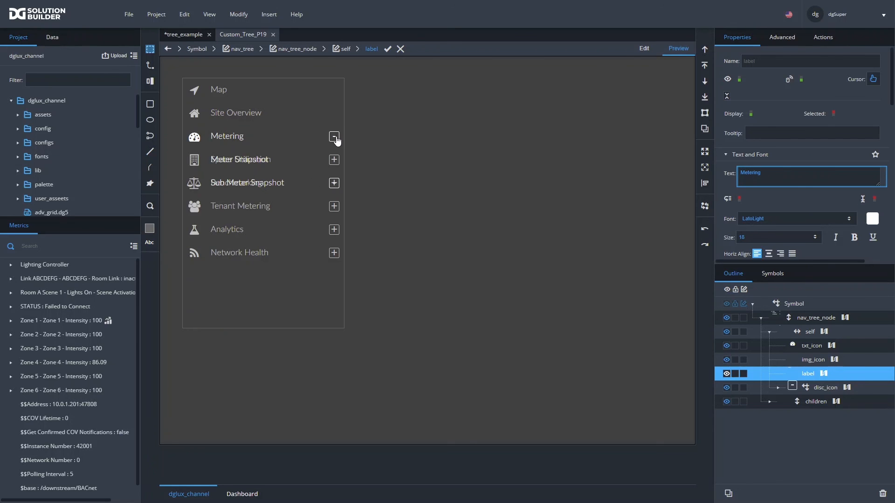
# Try an auto height on the Metering nav_tree_node in place of its bound height, and discard the node edit
pyautogui.click(790, 331)
pyautogui.click(644, 49)
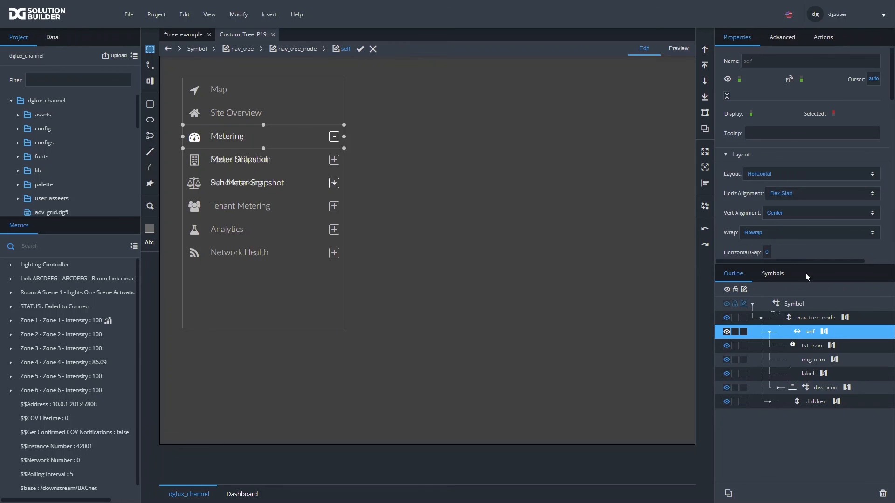
pyautogui.scroll(-6, 848, 248)
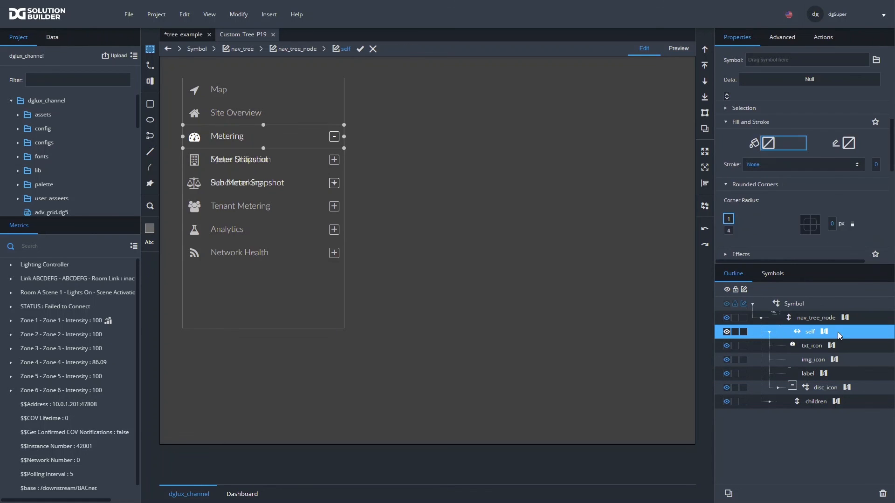
pyautogui.click(817, 320)
pyautogui.scroll(5, 866, 191)
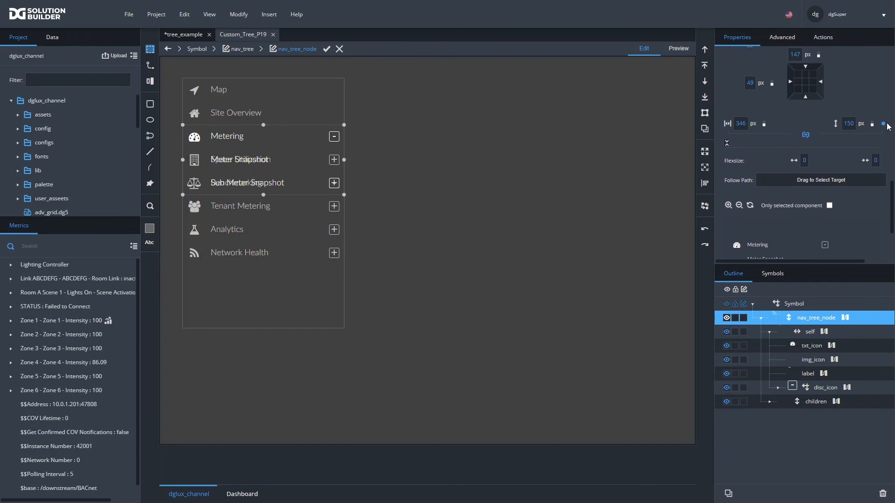
pyautogui.click(880, 126)
pyautogui.click(846, 150)
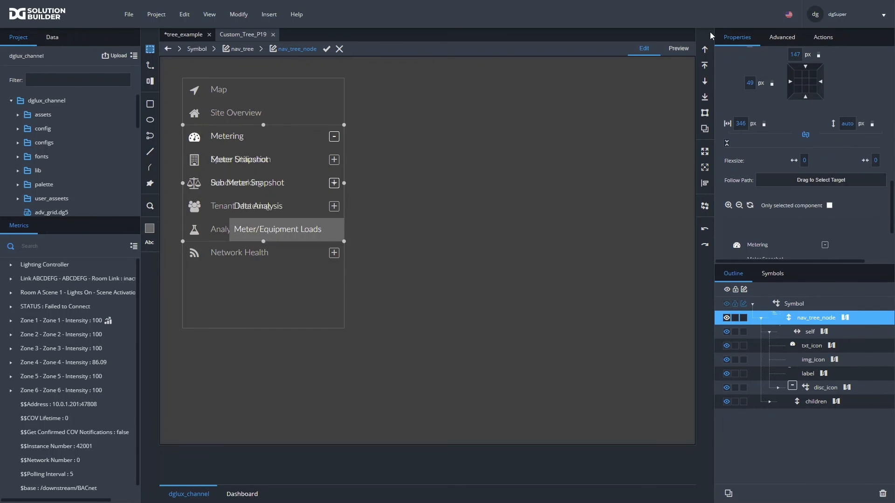
pyautogui.click(678, 49)
pyautogui.click(339, 48)
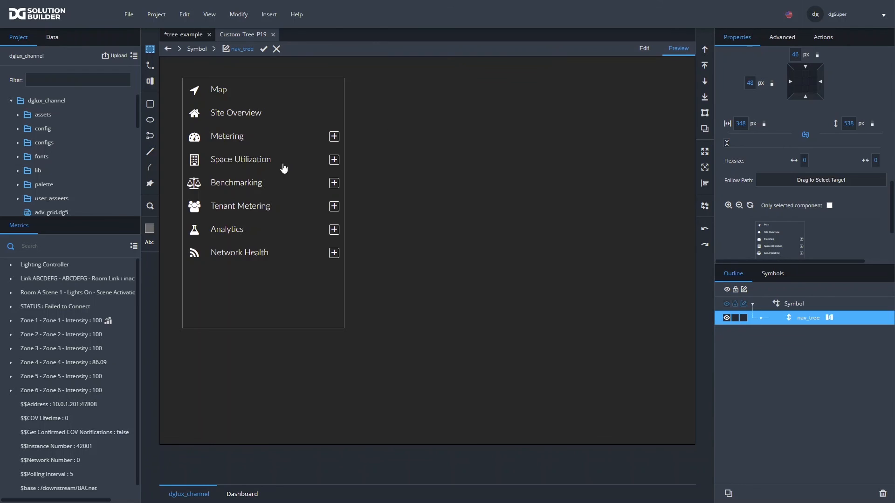
# Expand the Metering node in preview, return to edit mode and open its label inside nav_tree_node
pyautogui.click(333, 136)
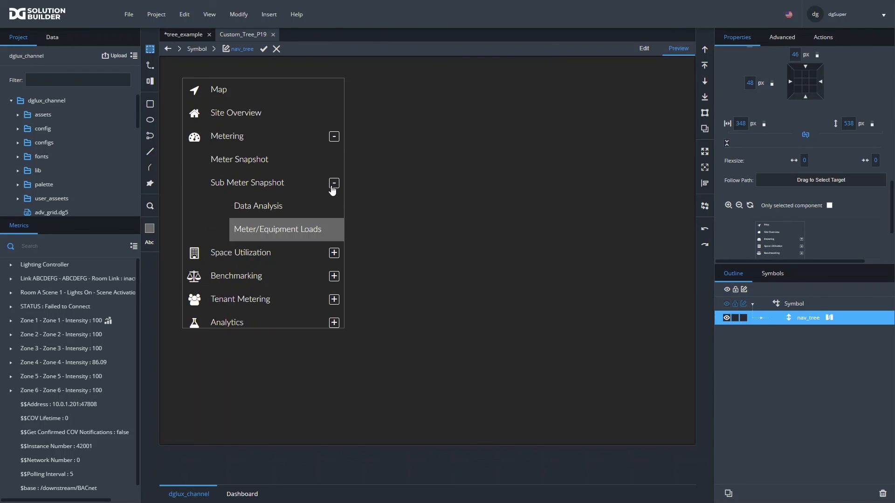
pyautogui.click(648, 49)
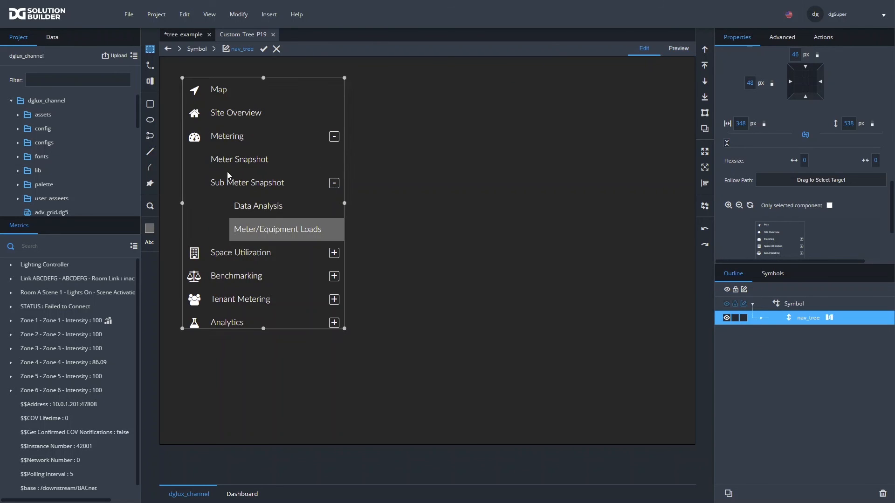
pyautogui.doubleClick(236, 138)
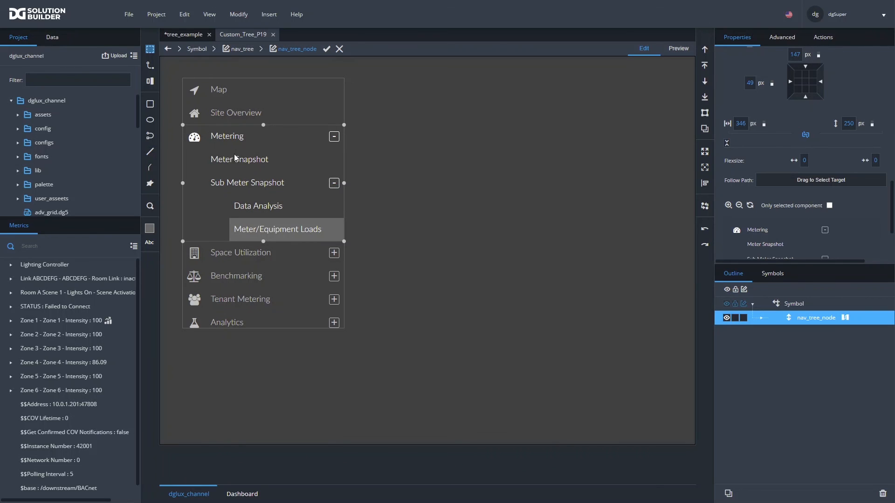
pyautogui.doubleClick(230, 138)
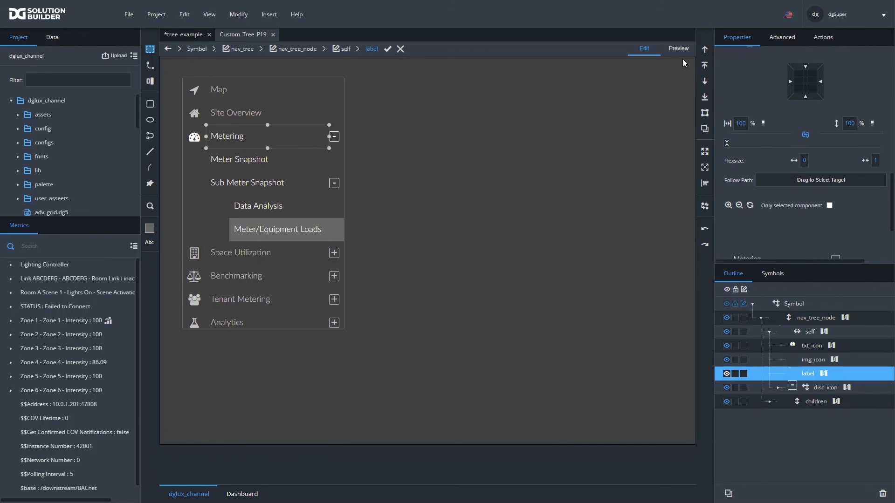
# Inspect the dataflow of Metering's nav_tree_node and discard the node edit
pyautogui.click(280, 232)
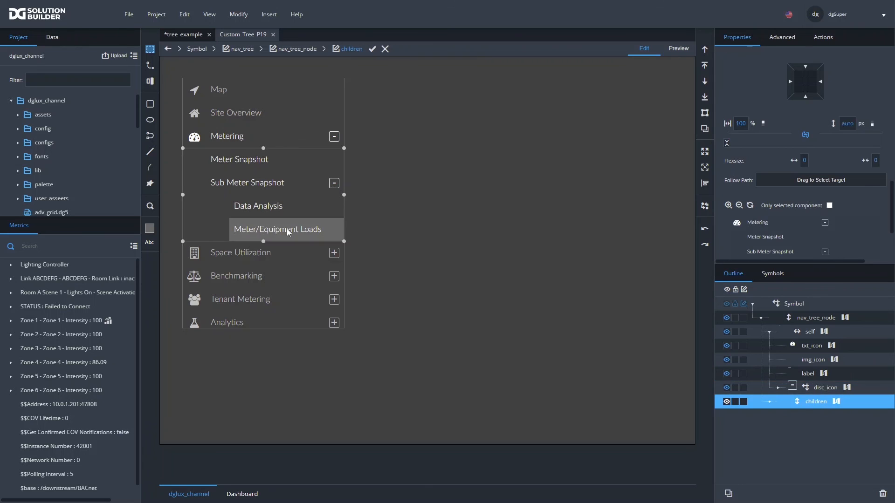
pyautogui.click(845, 318)
pyautogui.moveTo(446, 168); pyautogui.dragTo(341, 280)
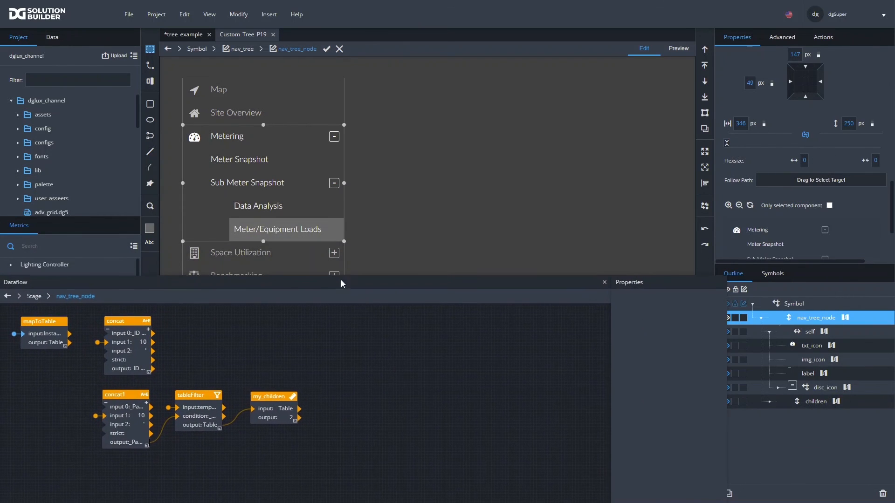
pyautogui.click(339, 49)
# Open nav_tree's dataflow and edit its auto_expand symbol in an enlarged editor window
pyautogui.click(761, 319)
pyautogui.click(830, 317)
pyautogui.moveTo(457, 288); pyautogui.dragTo(481, 187)
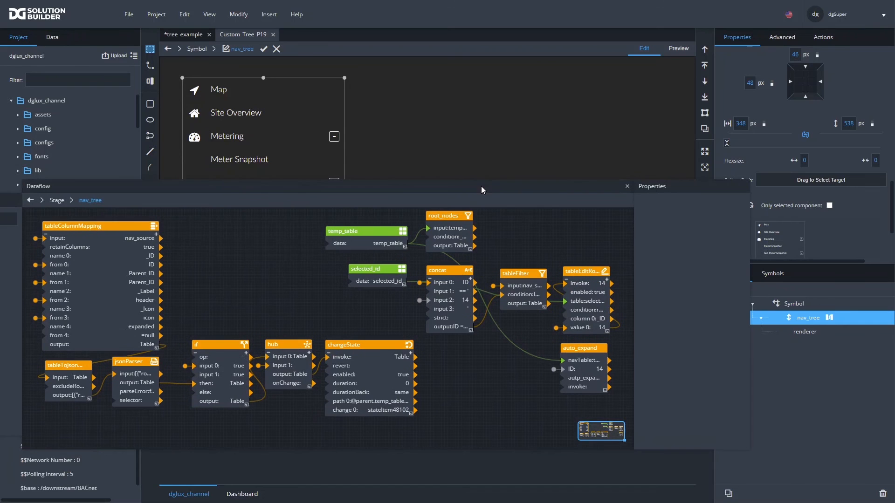
pyautogui.click(568, 353)
pyautogui.rightClick(579, 348)
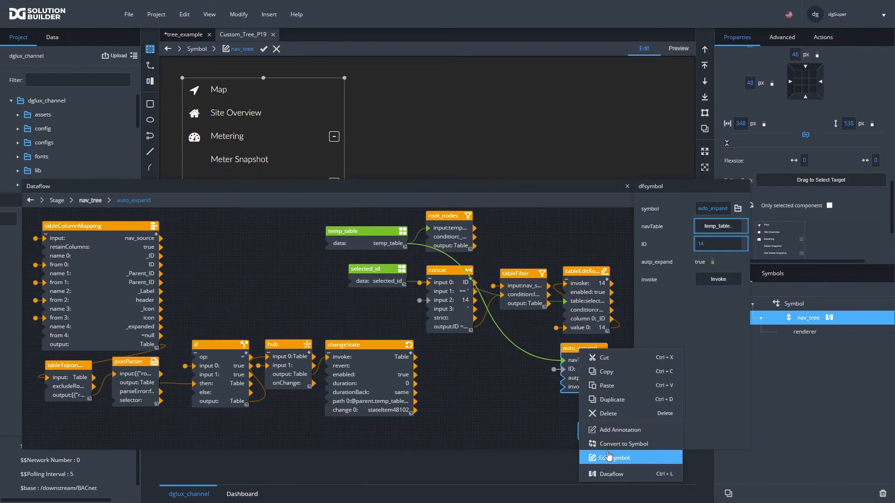
pyautogui.click(607, 457)
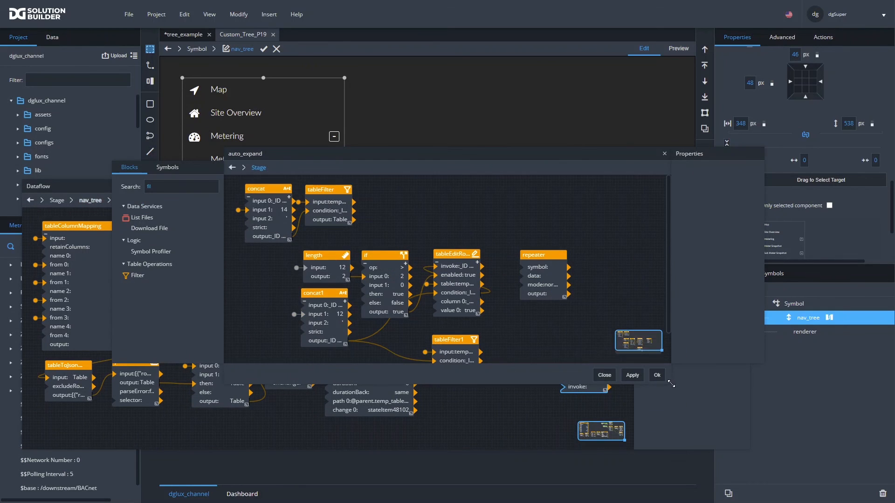
pyautogui.moveTo(671, 383); pyautogui.dragTo(738, 476)
# Place the repeater beside tableFilter1, with auto_expand as its symbol and tableFilter1's output table as its data
pyautogui.moveTo(543, 255); pyautogui.dragTo(533, 338)
pyautogui.click(178, 171)
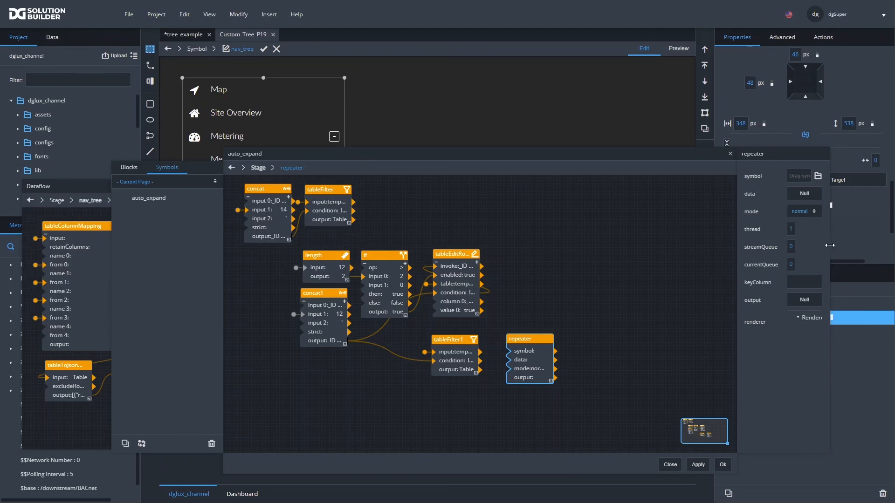
pyautogui.moveTo(829, 245); pyautogui.dragTo(870, 245)
pyautogui.moveTo(157, 201); pyautogui.dragTo(849, 183)
pyautogui.click(578, 368)
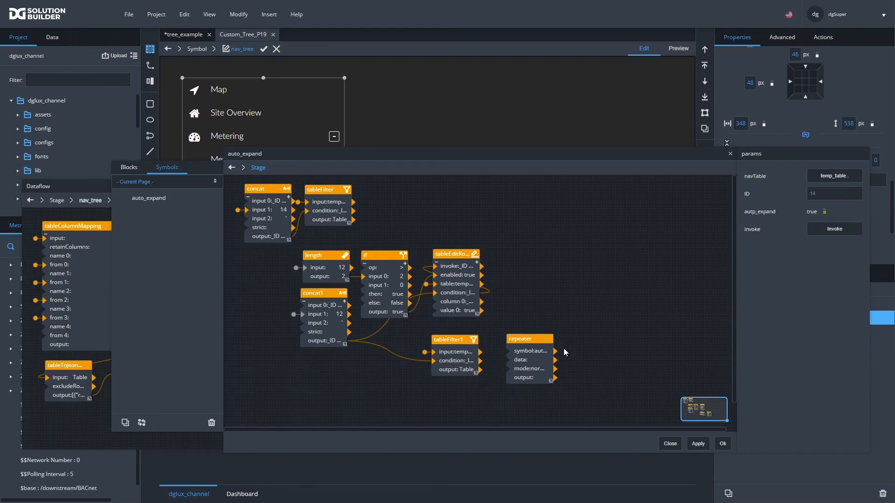
pyautogui.moveTo(459, 370); pyautogui.dragTo(523, 364)
pyautogui.click(529, 363)
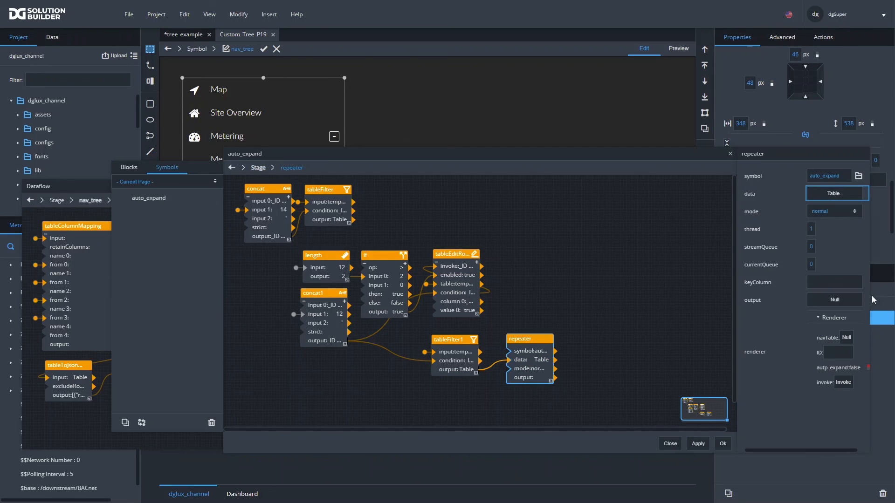
# Widen the repeater's properties and bind the renderer ID to the _ID column of its data table
pyautogui.moveTo(736, 331); pyautogui.dragTo(644, 332)
pyautogui.moveTo(776, 325); pyautogui.dragTo(842, 325)
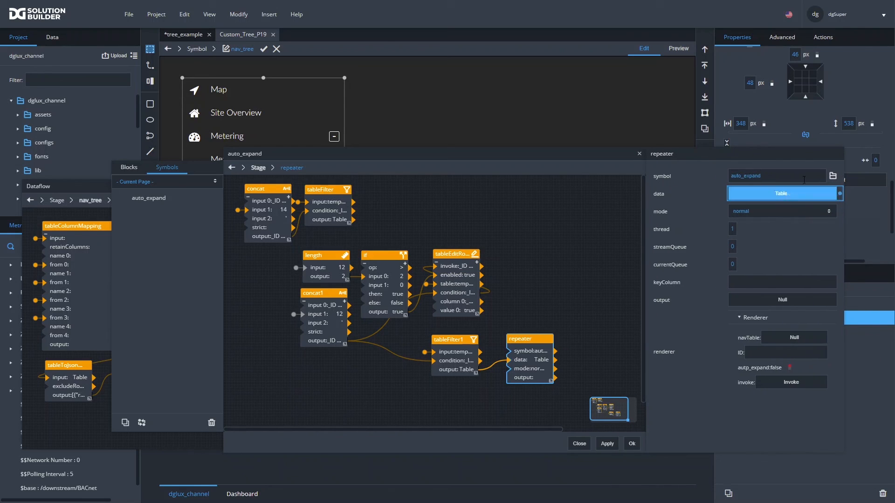
pyautogui.click(795, 195)
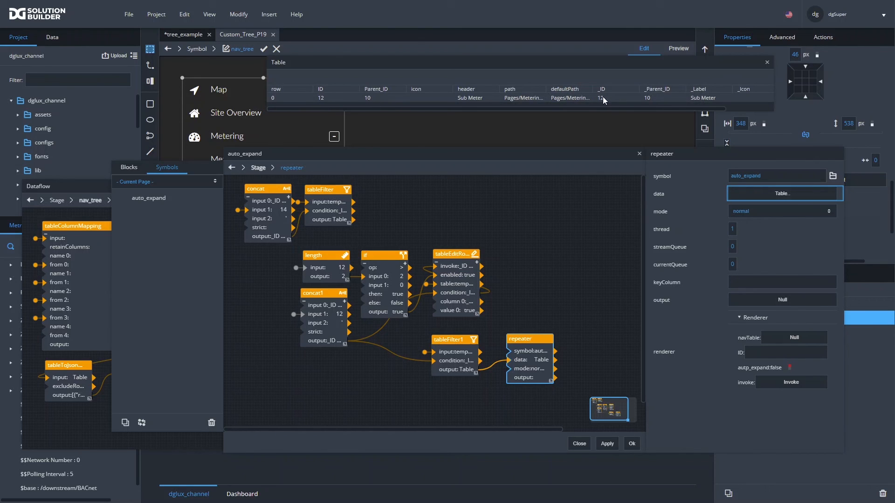
pyautogui.moveTo(608, 93); pyautogui.dragTo(782, 352)
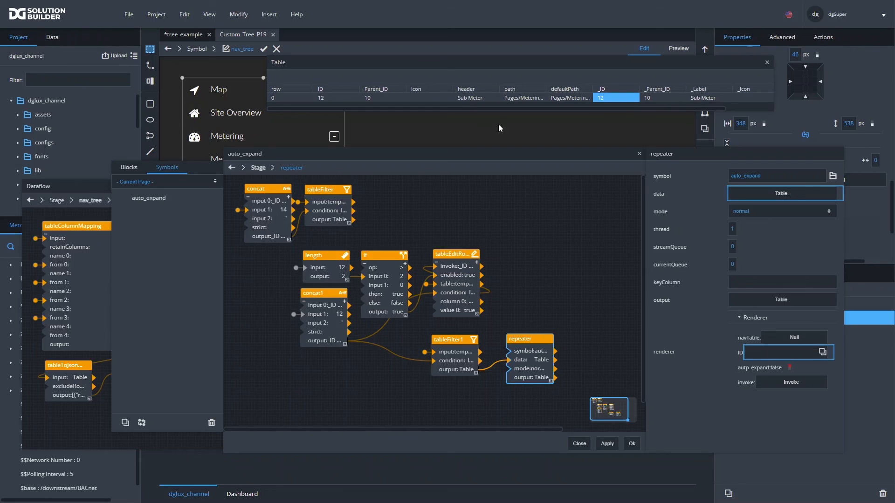
# Bind the repeater renderer's navTable, autp_expand and invoke to the matching symbol parameters, and close the data table
pyautogui.rightClick(419, 198)
pyautogui.click(451, 320)
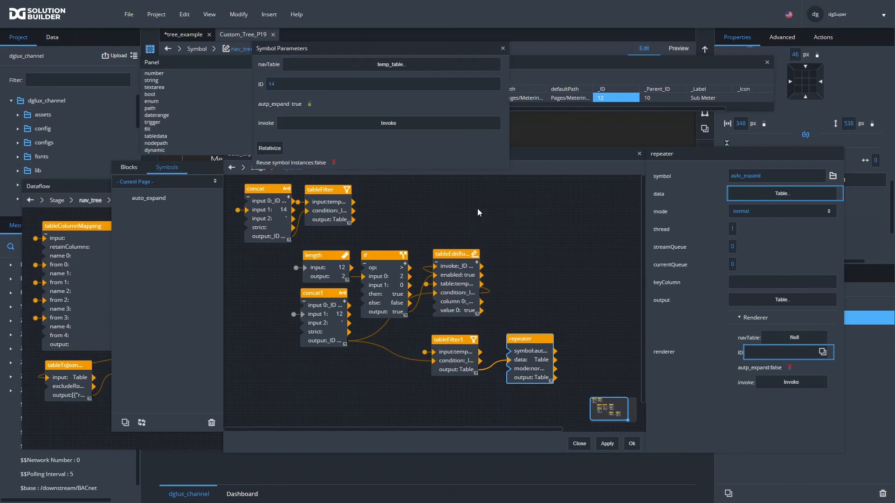
pyautogui.moveTo(505, 66); pyautogui.dragTo(799, 340)
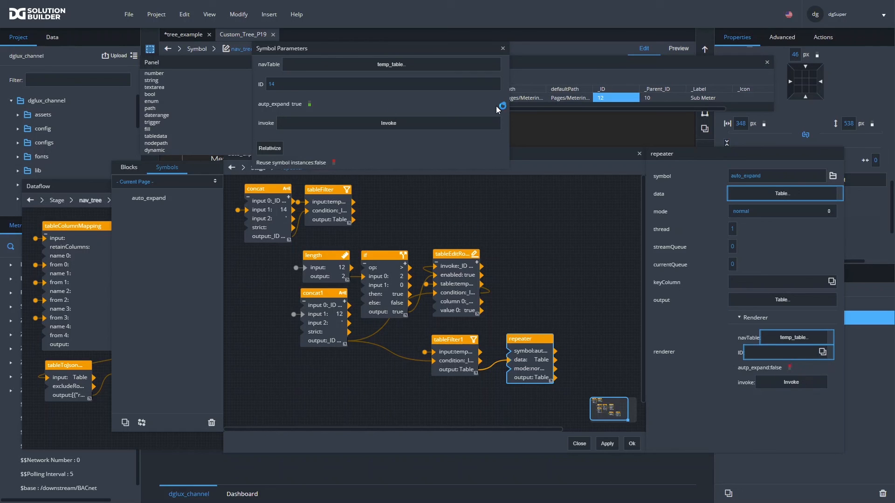
pyautogui.moveTo(504, 104)
pyautogui.mouseDown()
pyautogui.moveTo(868, 395)
pyautogui.moveTo(789, 369)
pyautogui.mouseUp()
pyautogui.moveTo(504, 123); pyautogui.dragTo(792, 382)
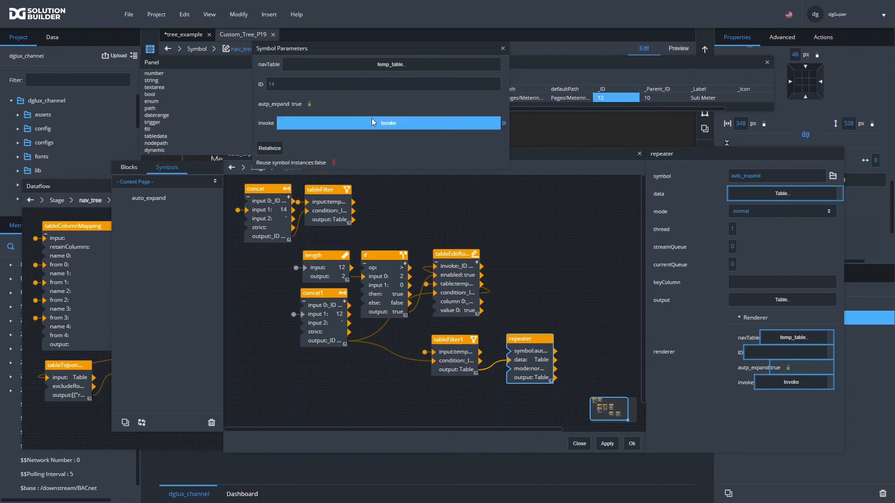
pyautogui.click(768, 63)
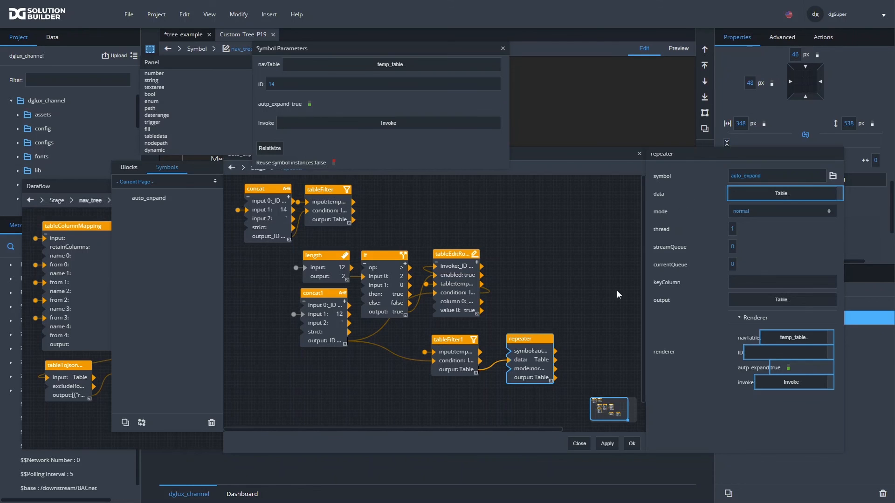
# Rearrange the dataflow blocks, separating length, if and concat1 from tableEditRows1 to make room between them
pyautogui.moveTo(538, 339); pyautogui.dragTo(528, 345)
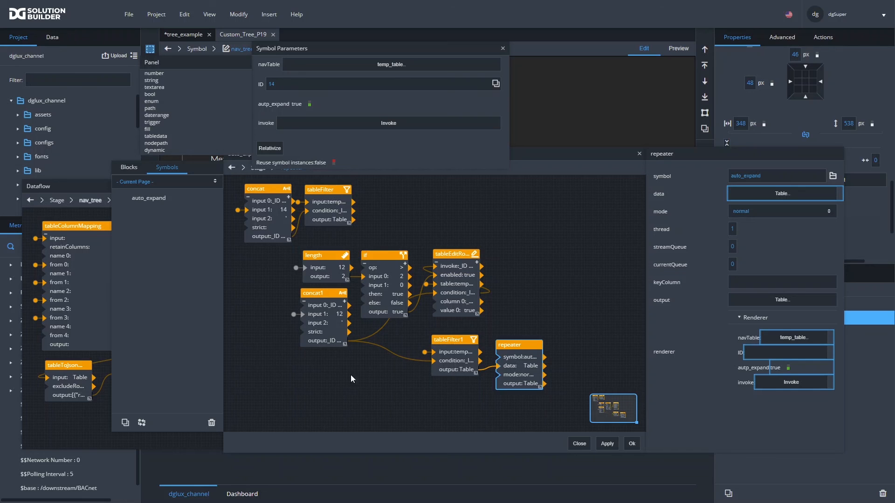
pyautogui.moveTo(458, 254); pyautogui.dragTo(527, 241)
pyautogui.click(525, 345)
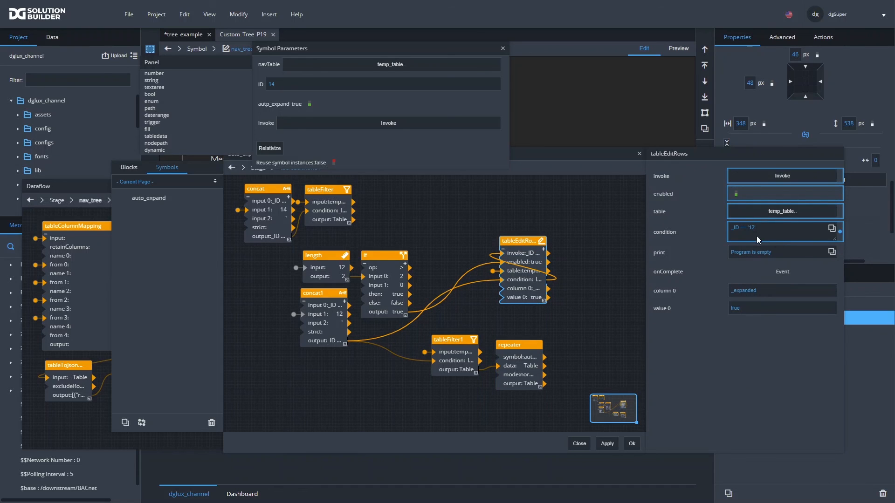
pyautogui.moveTo(310, 376); pyautogui.dragTo(335, 253)
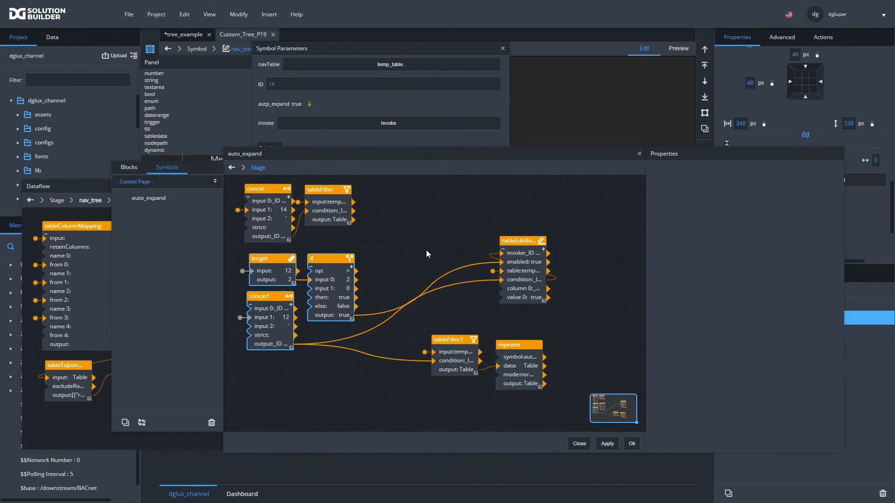
pyautogui.click(514, 239)
pyautogui.doubleClick(517, 240)
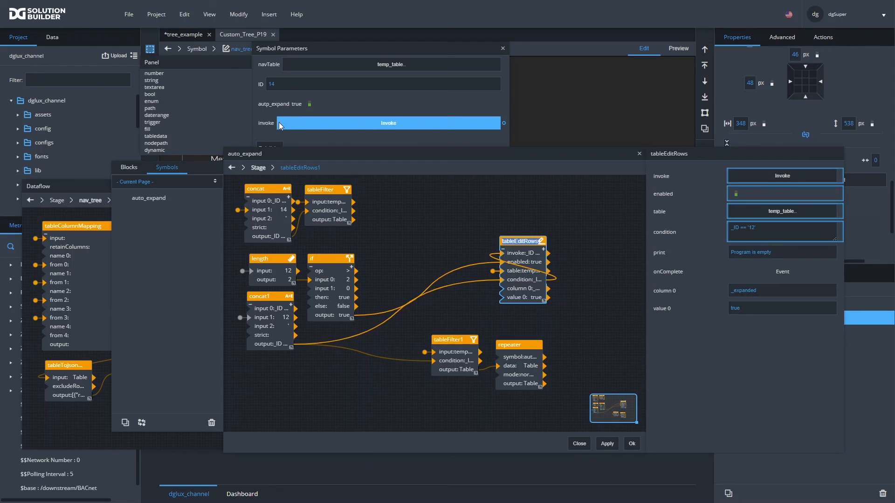
# Add an If block that compares the autp_expand parameter on input 0 with true on input 1
pyautogui.click(129, 167)
pyautogui.click(170, 187)
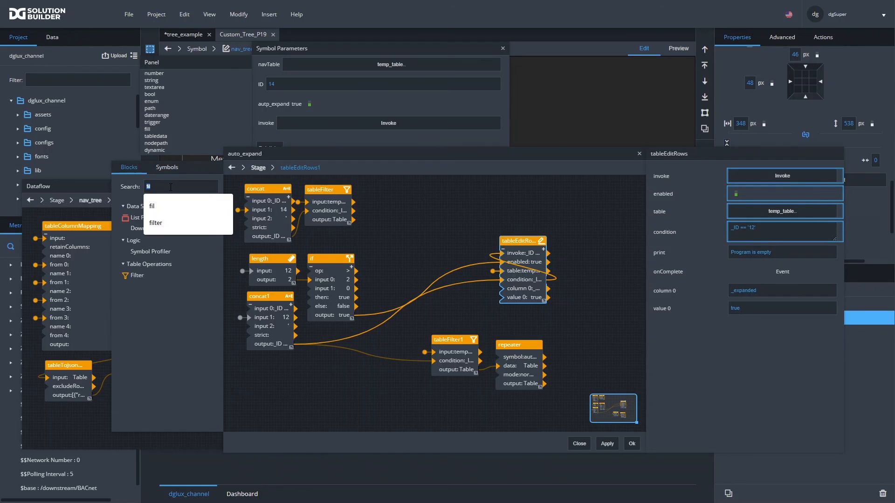
pyautogui.write('if')
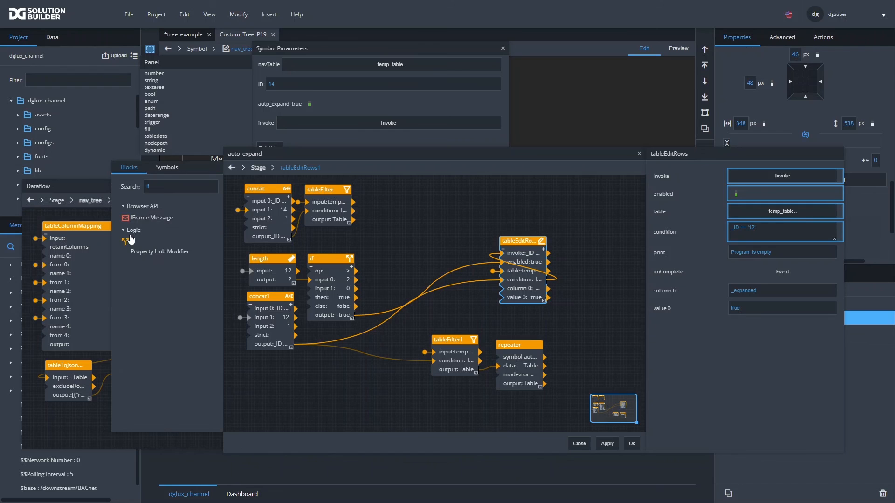
pyautogui.moveTo(128, 245); pyautogui.dragTo(412, 187)
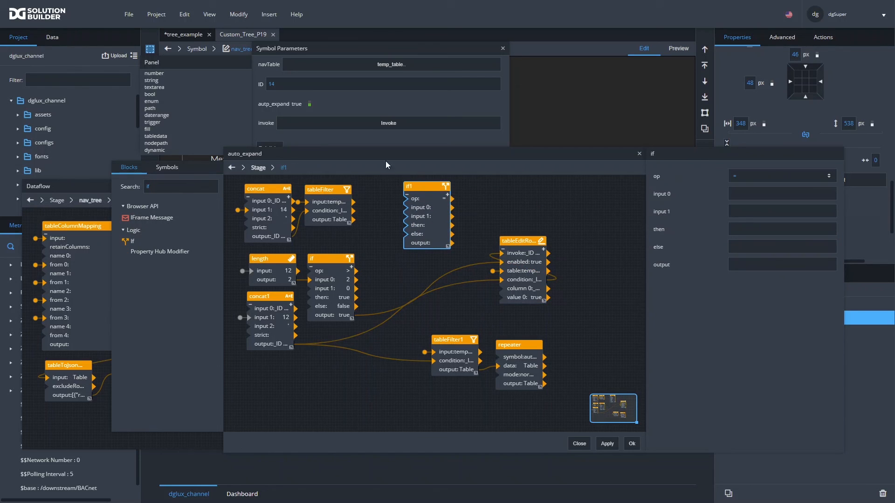
pyautogui.moveTo(504, 104); pyautogui.dragTo(422, 206)
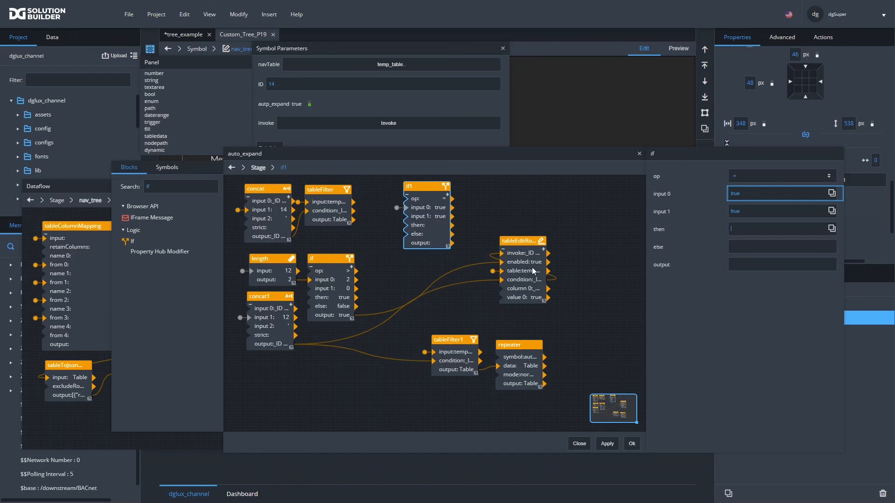
# Bind the new If block's then value to the condition of tableEditRows1
pyautogui.click(528, 272)
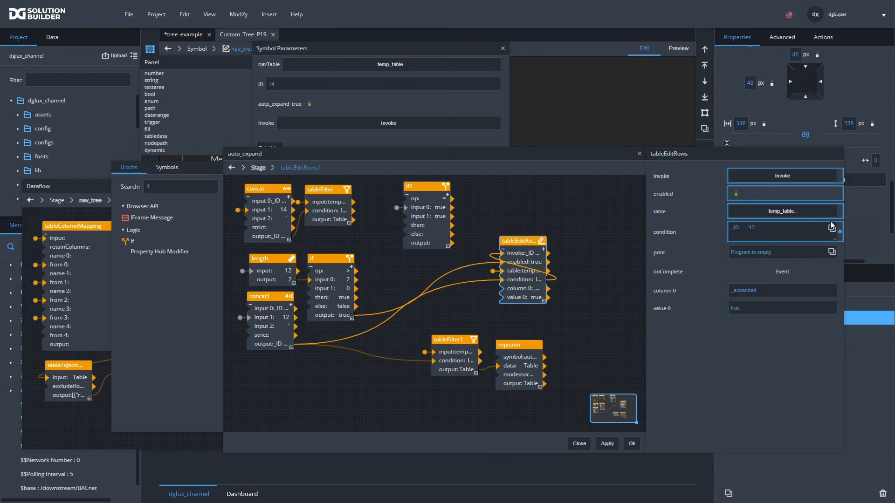
pyautogui.moveTo(840, 233); pyautogui.dragTo(425, 226)
pyautogui.click(427, 231)
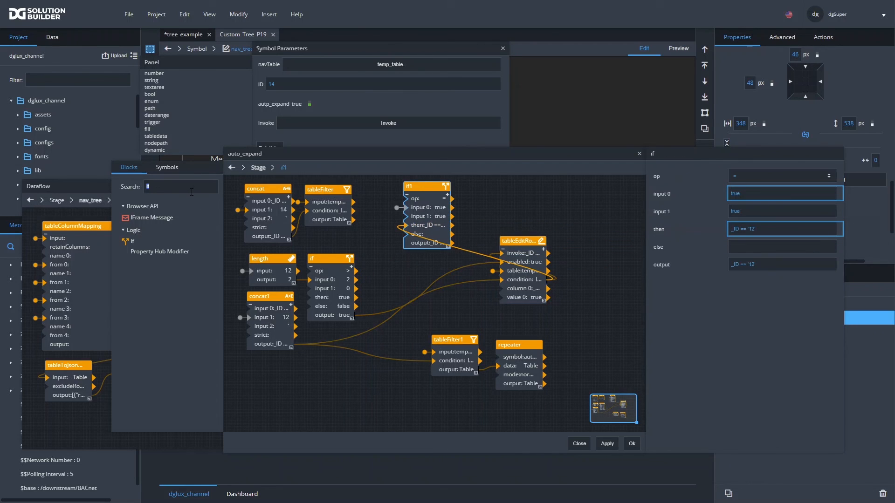
# Add a Hub block fed by if1's output on input 0 and the symbol's invoke parameter on input 1
pyautogui.write('hub')
pyautogui.moveTo(136, 218); pyautogui.dragTo(468, 189)
pyautogui.moveTo(452, 243); pyautogui.dragTo(483, 208)
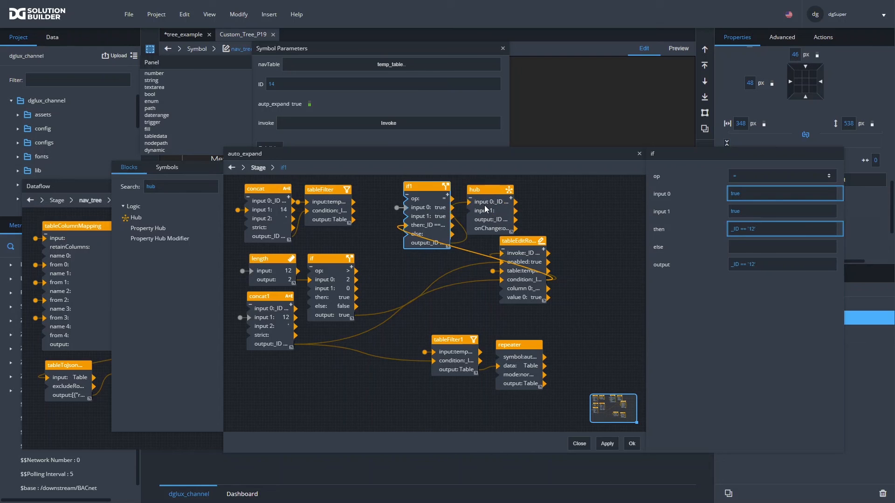
pyautogui.click(485, 208)
pyautogui.moveTo(503, 123); pyautogui.dragTo(466, 212)
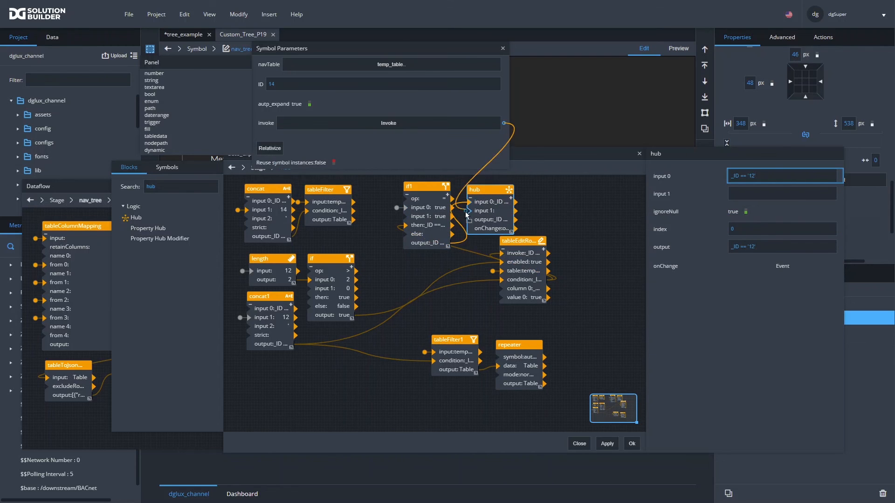
# Trigger tableEditRows1's invoke from the Hub's output, and tidy the positions of tableEditRows1, tableFilter1 and the repeater
pyautogui.moveTo(529, 236); pyautogui.dragTo(564, 183)
pyautogui.click(498, 234)
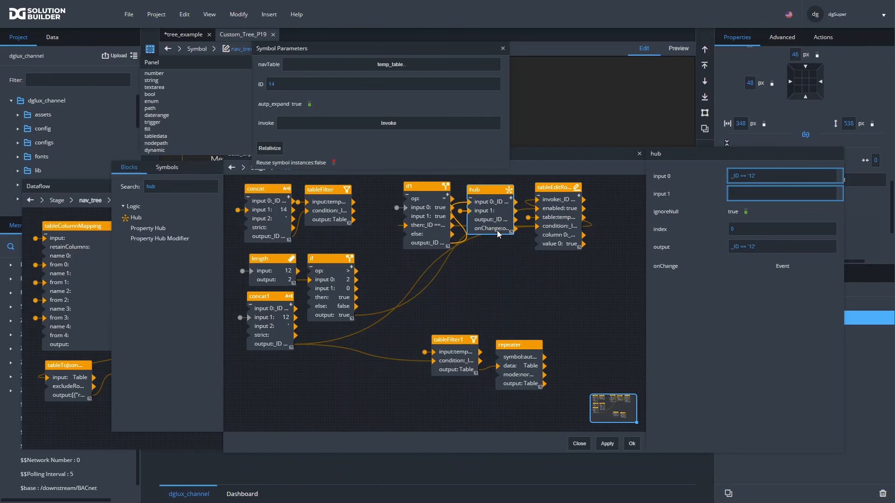
pyautogui.moveTo(515, 220); pyautogui.dragTo(550, 190)
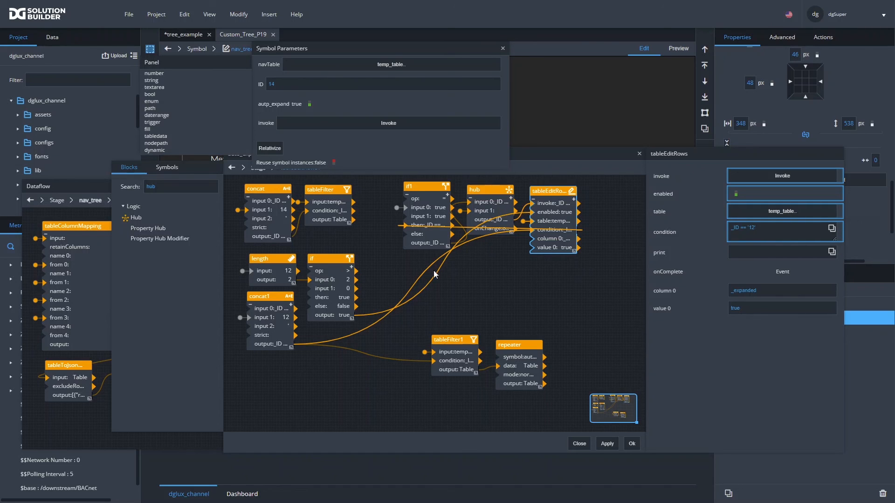
pyautogui.moveTo(432, 290); pyautogui.dragTo(539, 270)
pyautogui.moveTo(447, 312); pyautogui.dragTo(522, 347)
# Review the settings of the original if, tableEditRows1, length and tableFilter blocks, including tableFilter's output table
pyautogui.click(326, 299)
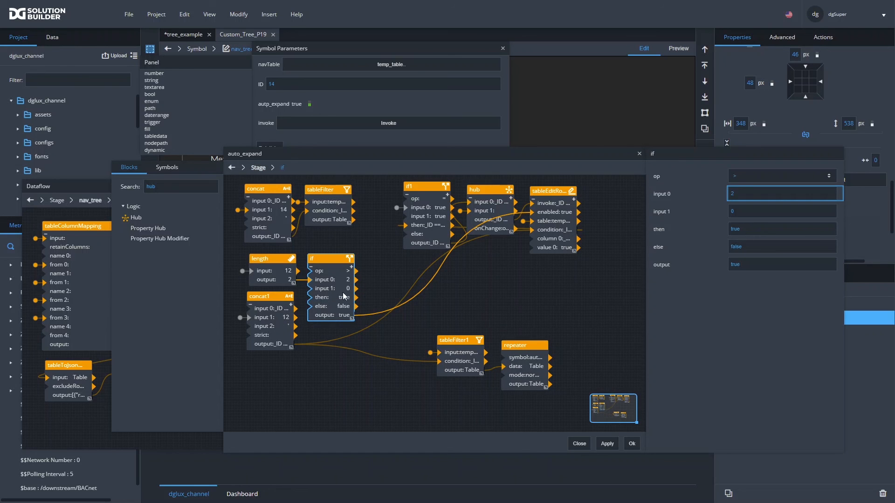
pyautogui.click(562, 188)
pyautogui.moveTo(562, 188); pyautogui.dragTo(563, 187)
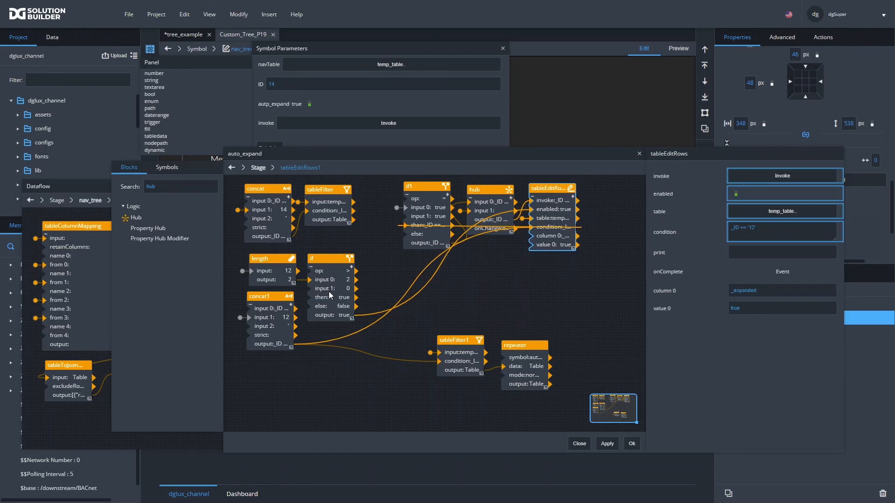
pyautogui.click(338, 297)
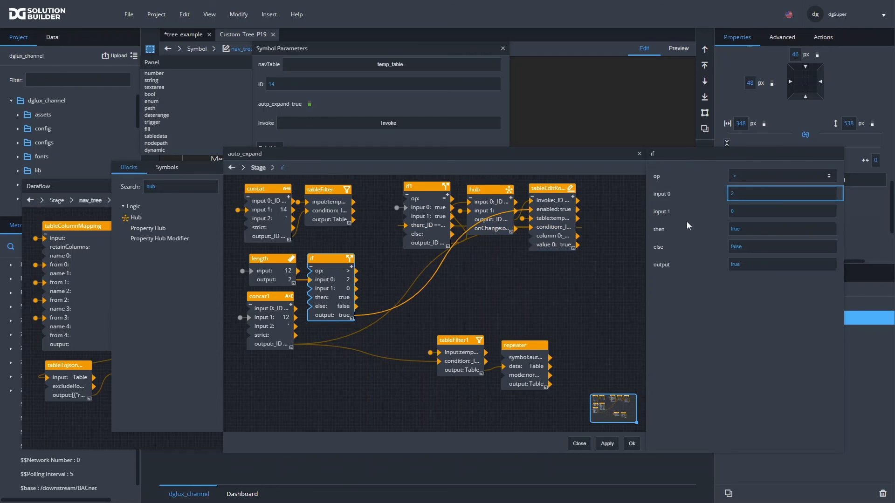
pyautogui.click(282, 280)
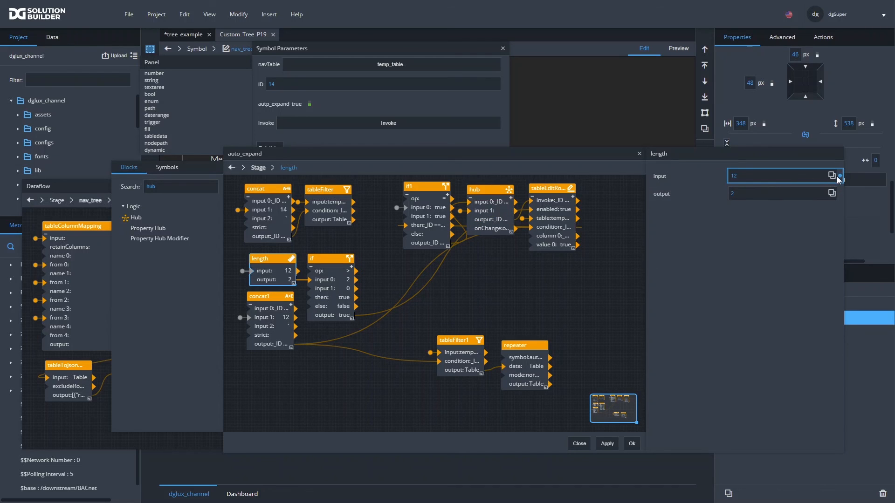
pyautogui.moveTo(842, 181)
pyautogui.click(323, 203)
pyautogui.click(739, 239)
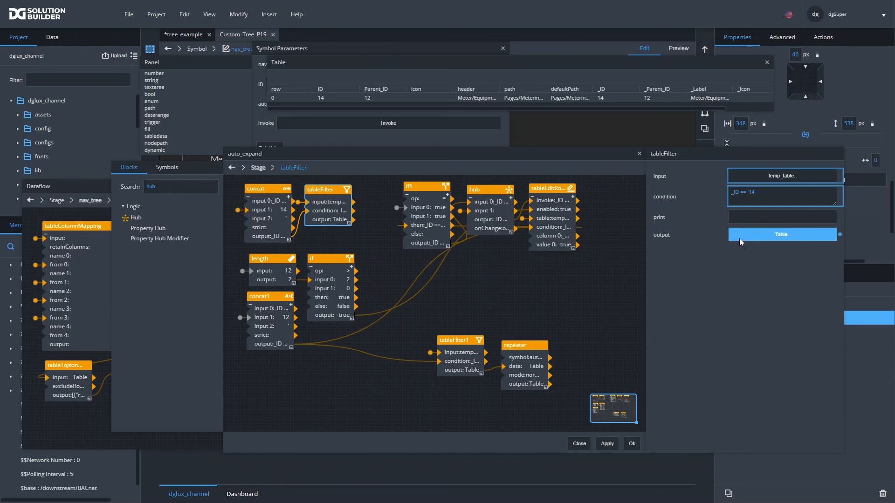
pyautogui.click(283, 281)
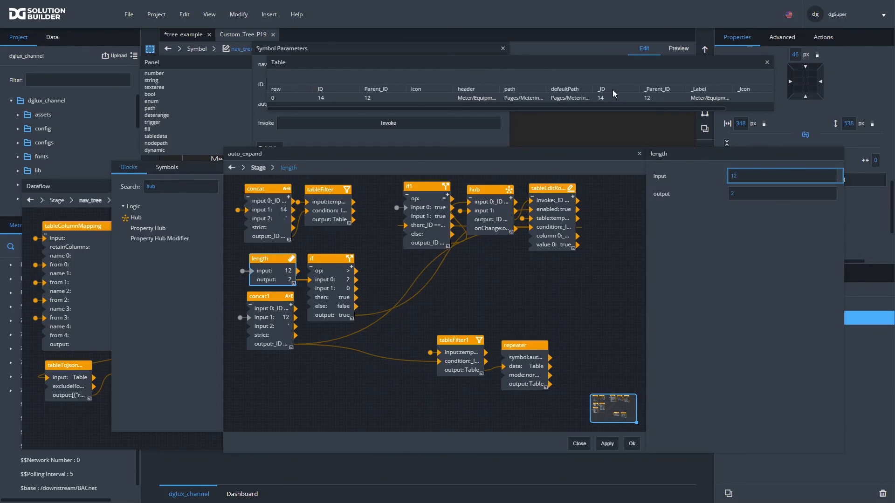
# Check the length block's input binding to tableFilter's _Parent_ID column, and review the settings of concat1, tableFilter1 and the repeater
pyautogui.moveTo(649, 98); pyautogui.dragTo(759, 181)
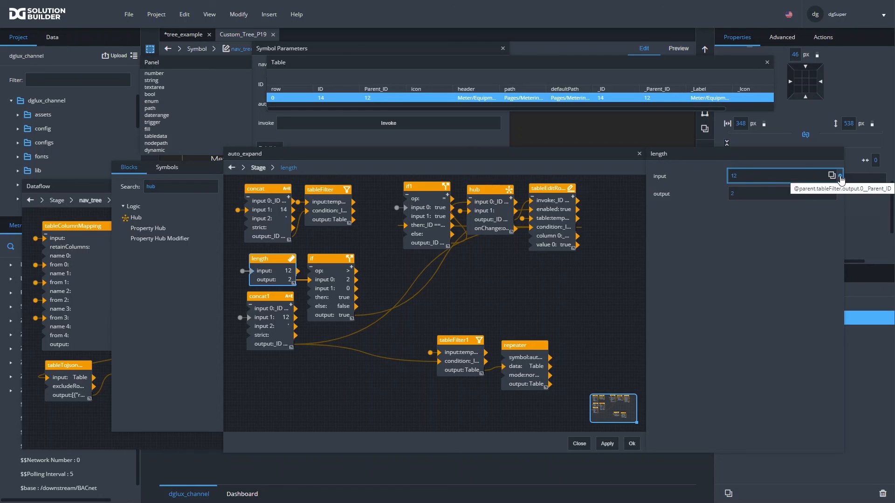
pyautogui.click(286, 334)
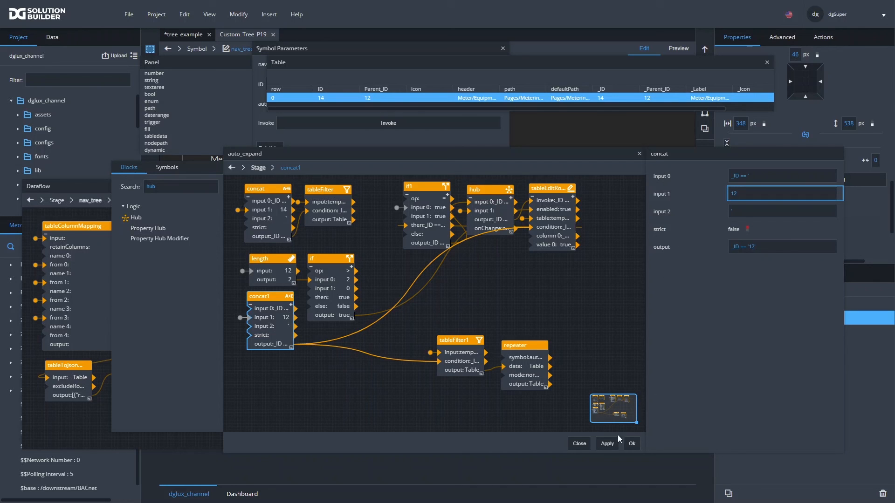
pyautogui.click(496, 345)
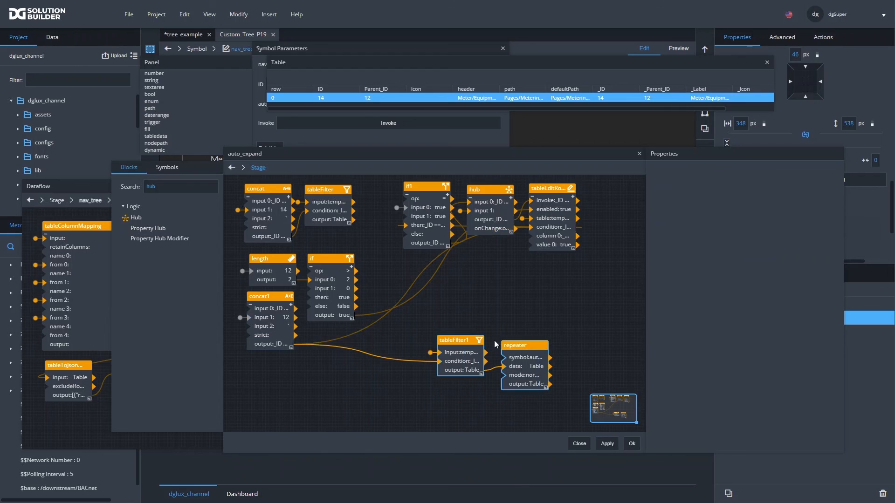
pyautogui.click(533, 306)
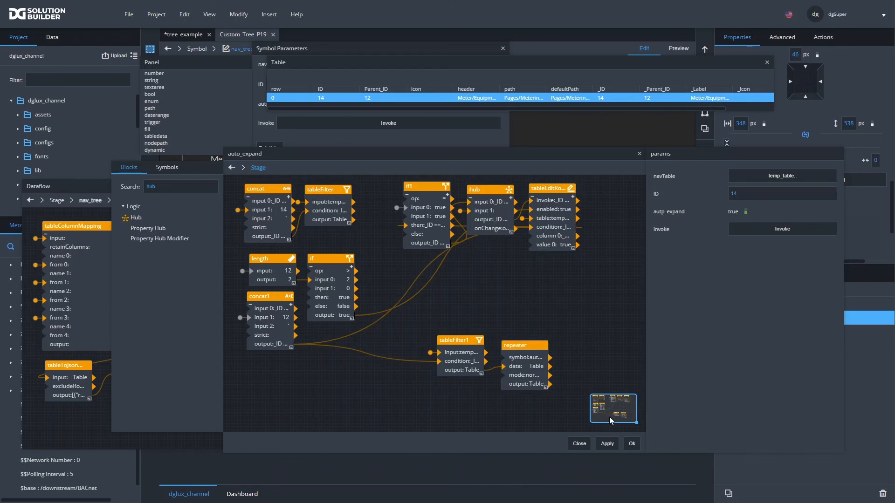
# Accept the auto_expand symbol's edits, and save the nav_tree symbol to return to the stage in preview mode
pyautogui.click(632, 443)
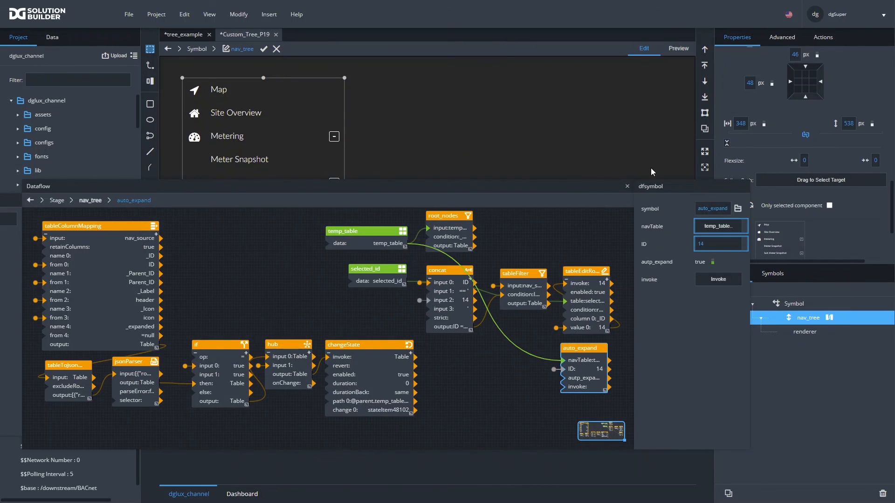
pyautogui.click(627, 186)
pyautogui.click(676, 50)
pyautogui.click(262, 51)
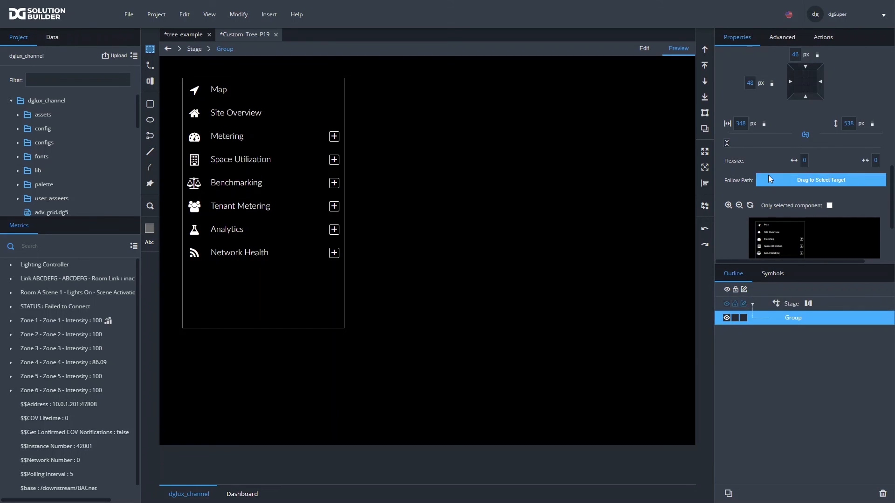
# Test the automatic expansion by setting the navigation tree's selected_id to 10 and after that to 14
pyautogui.scroll(5, 767, 177)
pyautogui.doubleClick(760, 202)
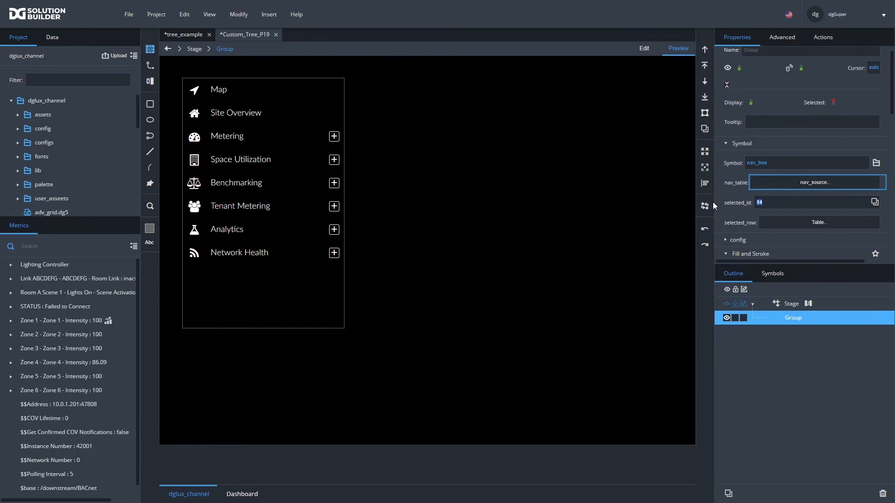
pyautogui.write('10')
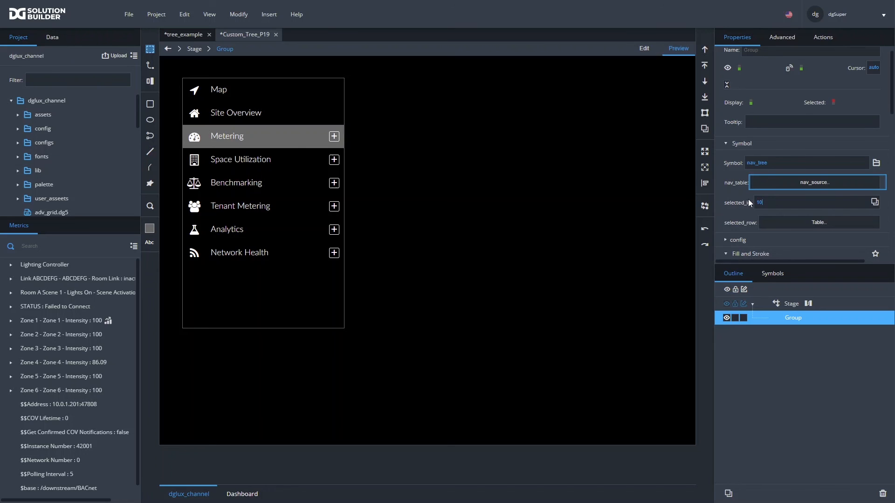
pyautogui.press('Return')
pyautogui.write('14')
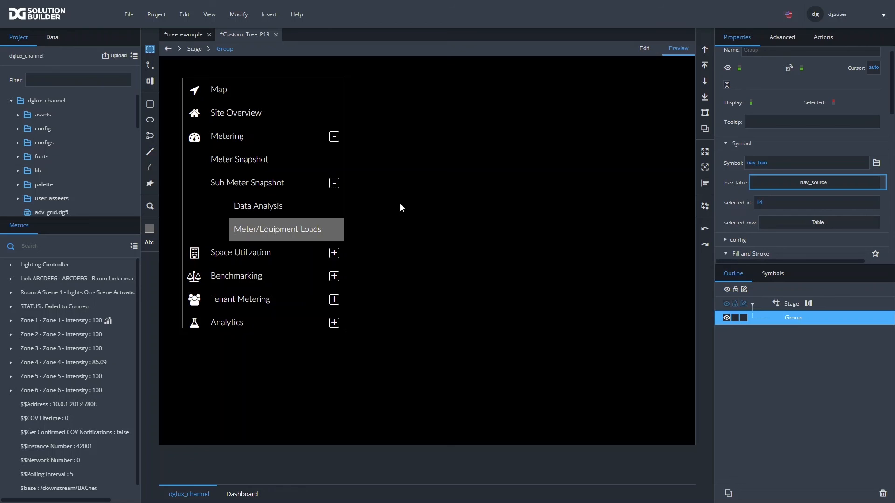
# Select Sub Meter Snapshot, Data Analysis, Meter Snapshot and Metering in the tree, and inspect the selected_row table for Metering
pyautogui.click(241, 183)
pyautogui.click(240, 208)
pyautogui.click(235, 167)
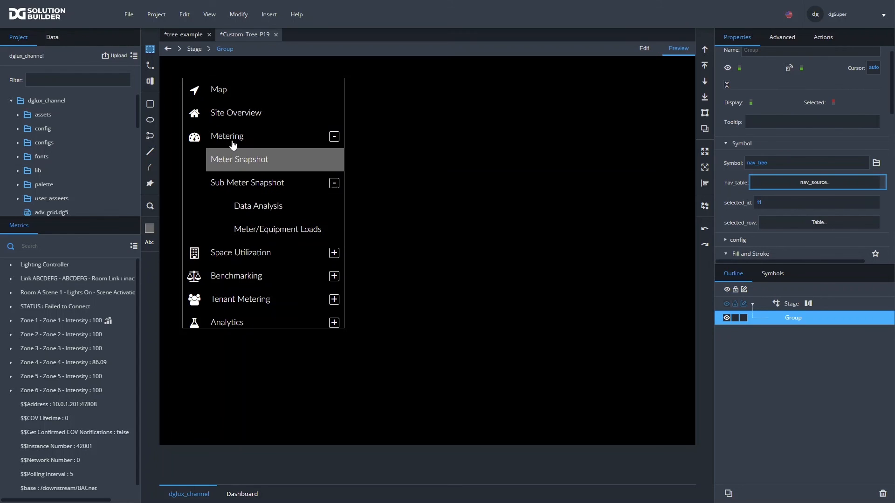
pyautogui.click(232, 146)
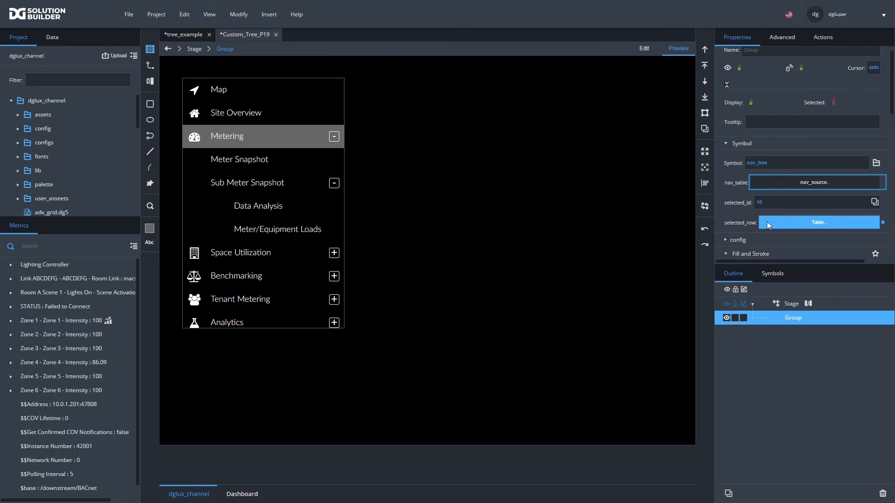
pyautogui.click(780, 226)
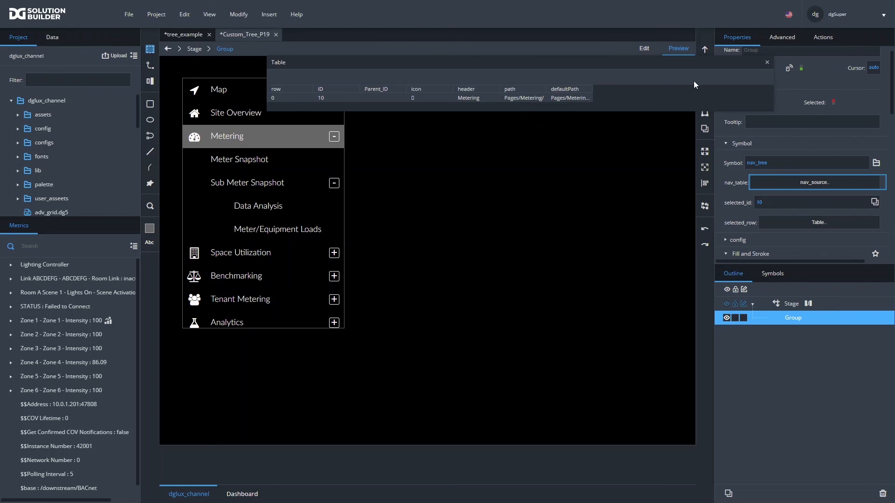
pyautogui.click(767, 62)
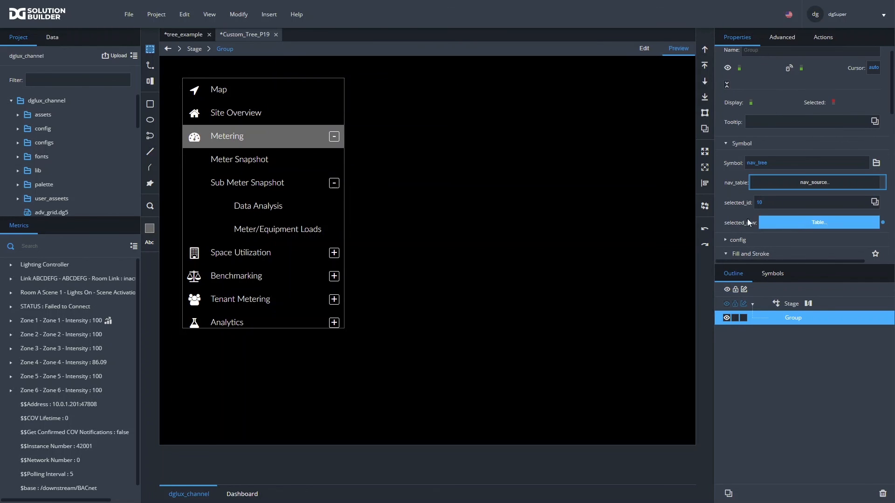
# Test node selection from Space Utilization through Benchmarking and Tenant Metering, and back up to Sub Meter Snapshot
pyautogui.click(262, 264)
pyautogui.click(256, 280)
pyautogui.click(256, 304)
pyautogui.click(270, 277)
pyautogui.click(255, 259)
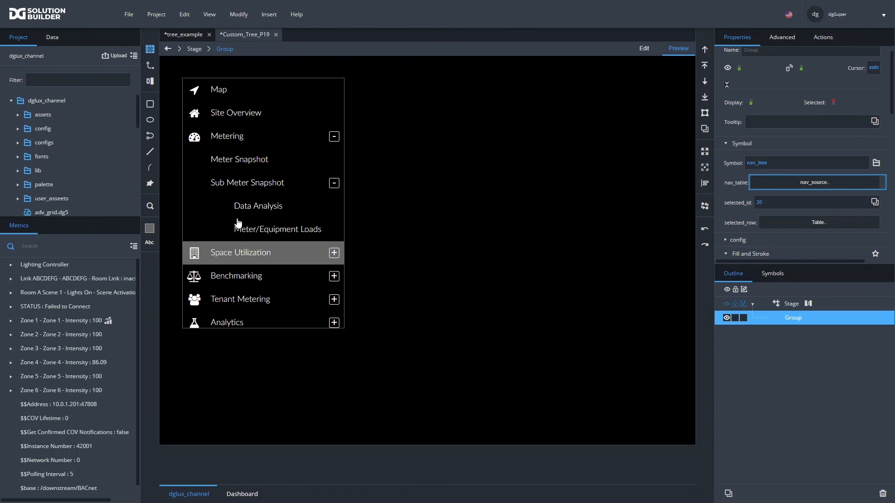
pyautogui.click(255, 237)
pyautogui.click(255, 207)
pyautogui.click(243, 185)
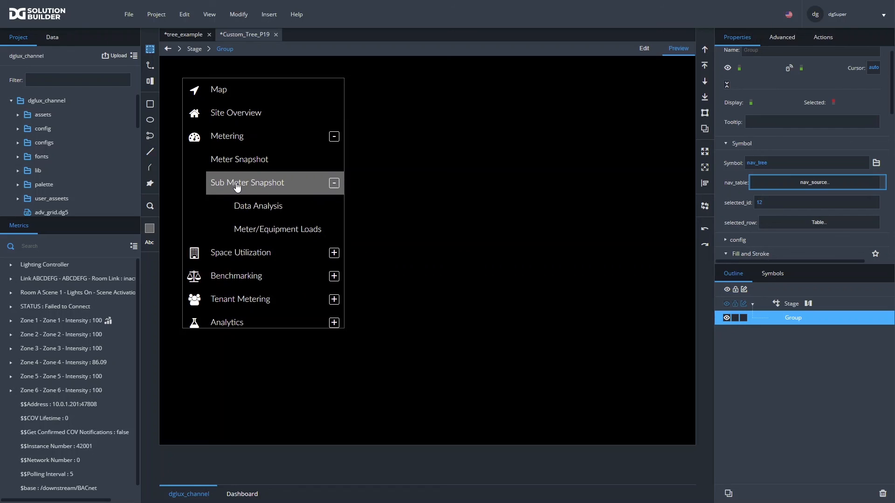